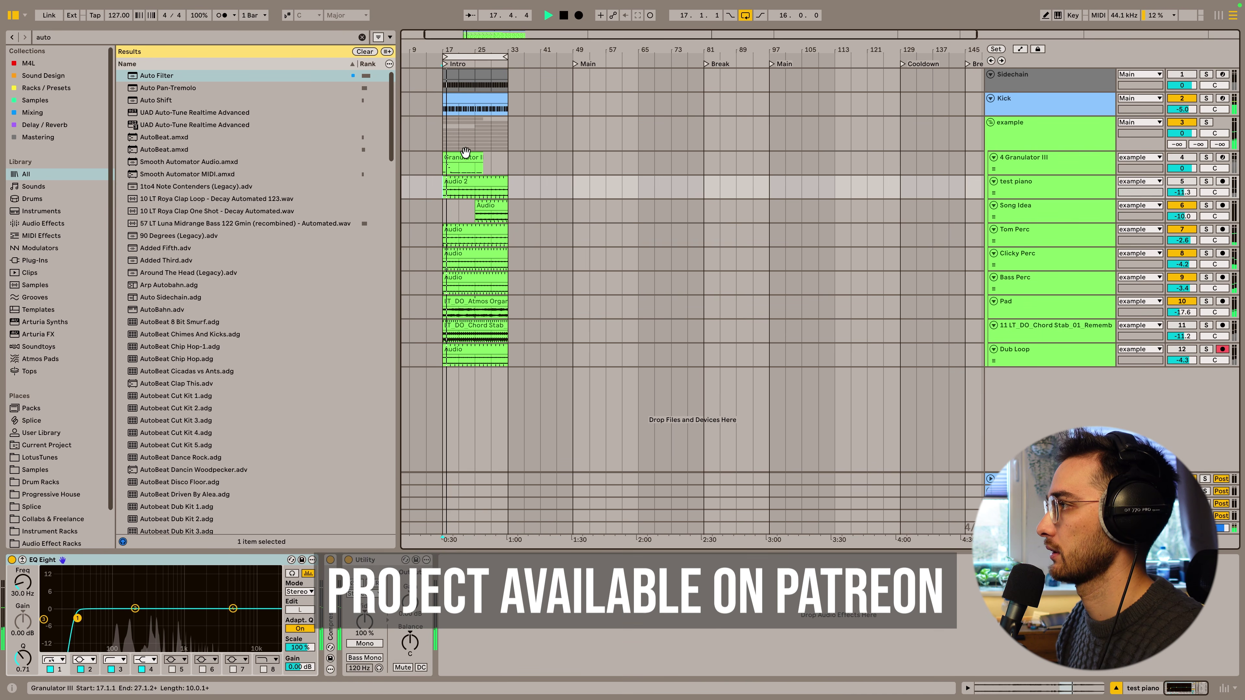
# Step: Play through the example group's intro and review the device chains on the Granulator III, Song Idea, percussion and Kick tracks
pyautogui.moveTo(463, 50); pyautogui.dragTo(470, 77)
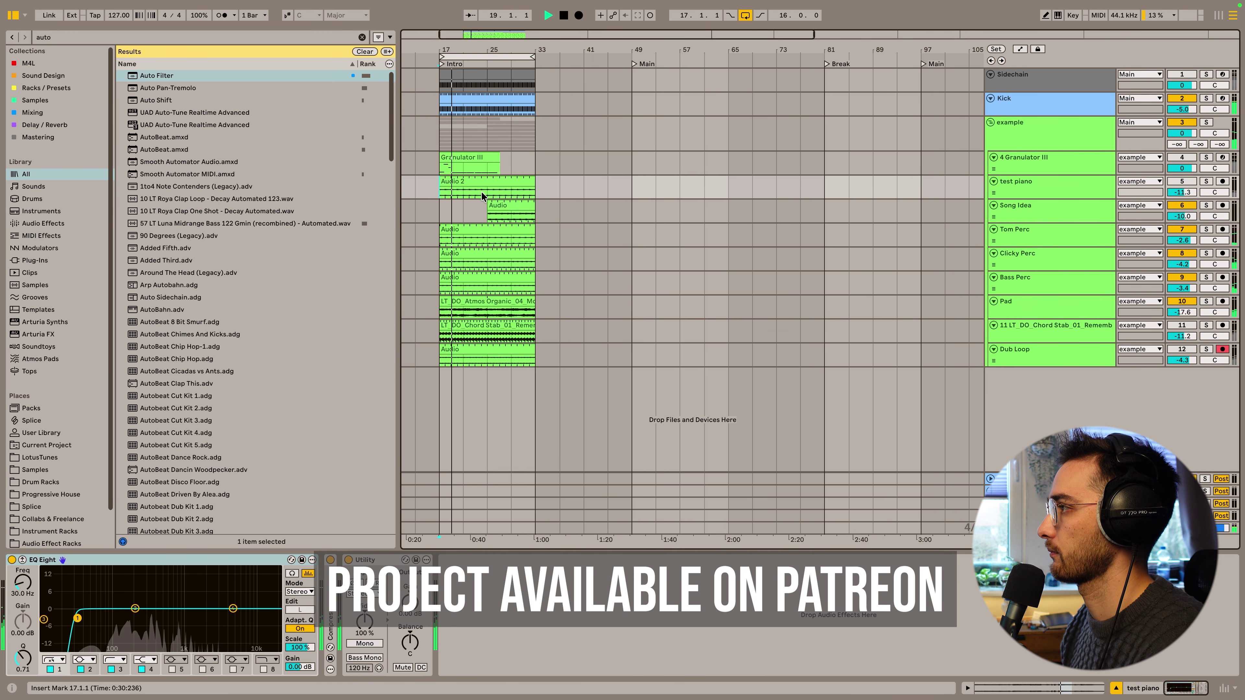
pyautogui.click(476, 165)
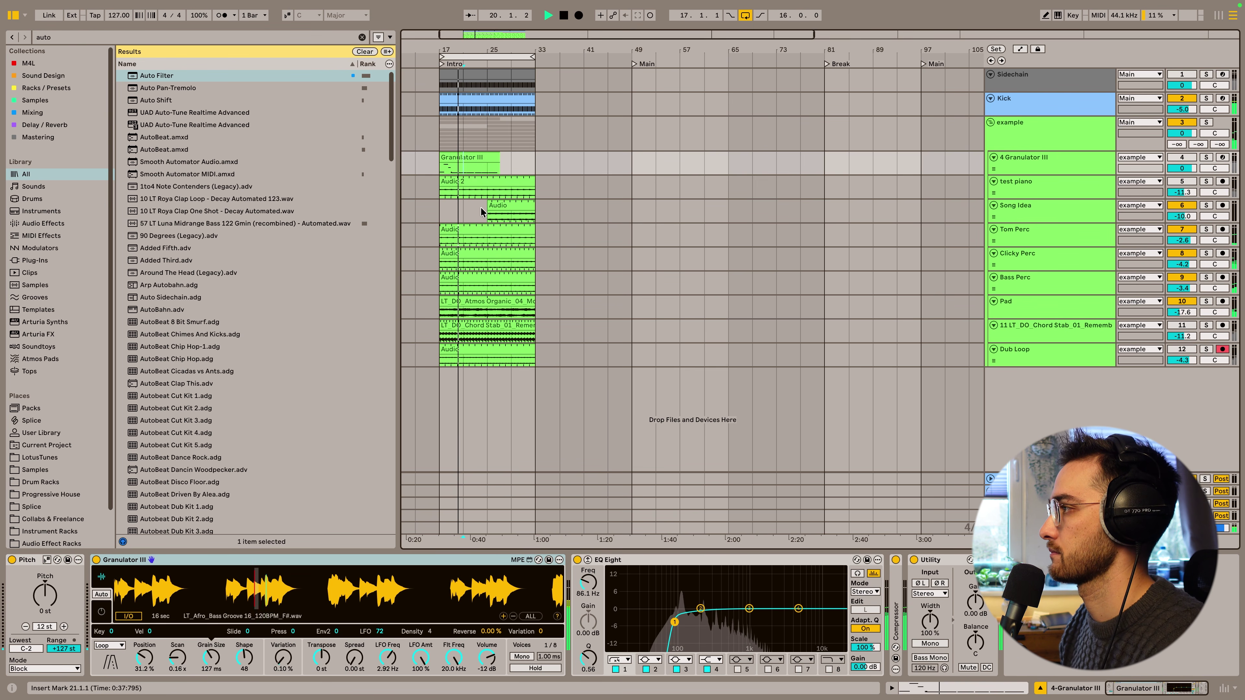
pyautogui.click(487, 193)
pyautogui.click(487, 221)
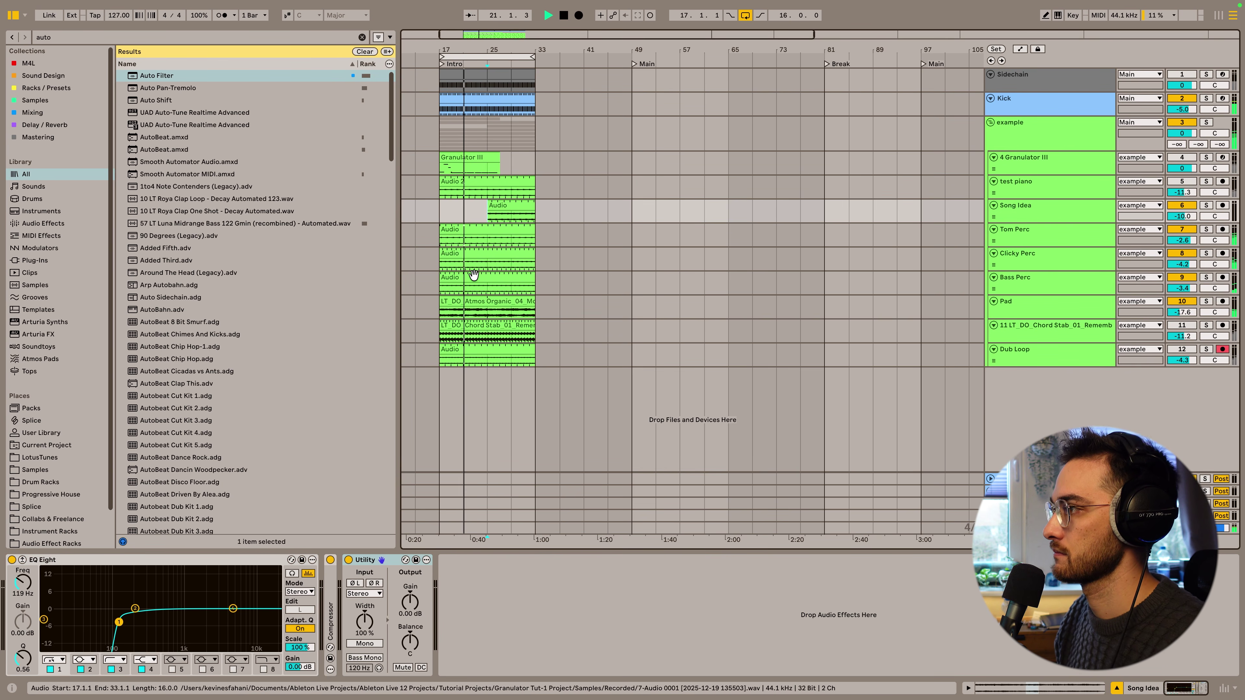
pyautogui.click(482, 246)
pyautogui.moveTo(478, 41); pyautogui.dragTo(480, 66)
pyautogui.click(1012, 108)
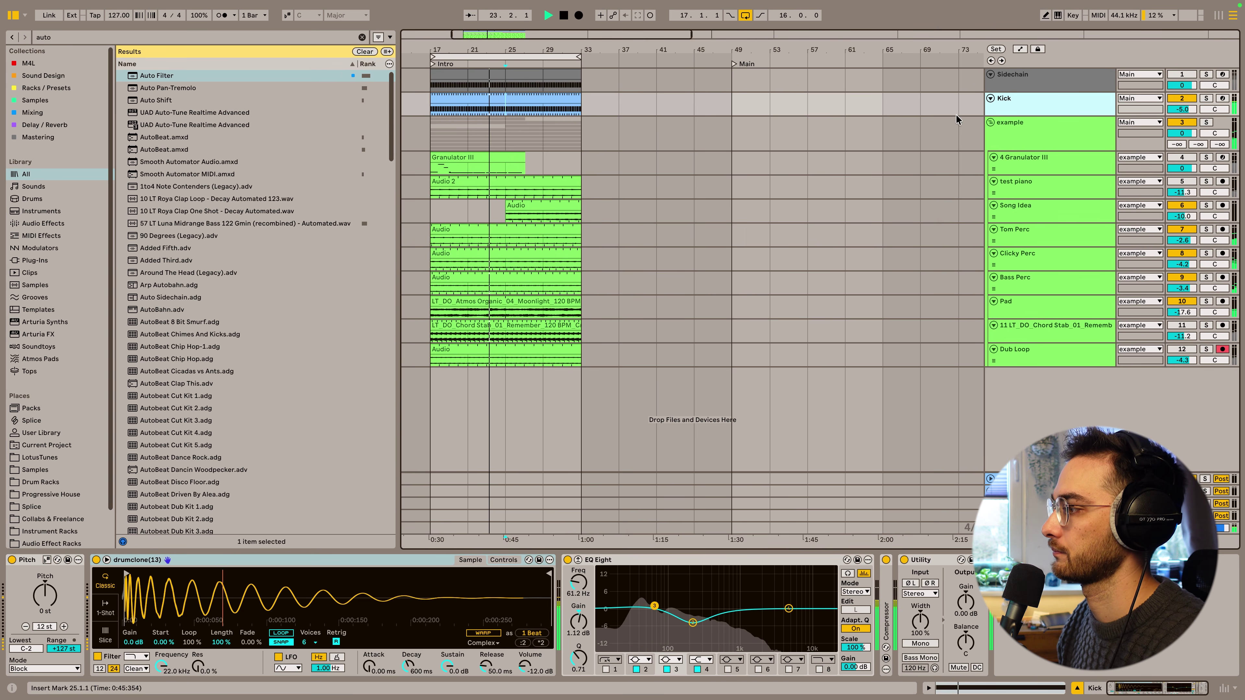
pyautogui.click(507, 291)
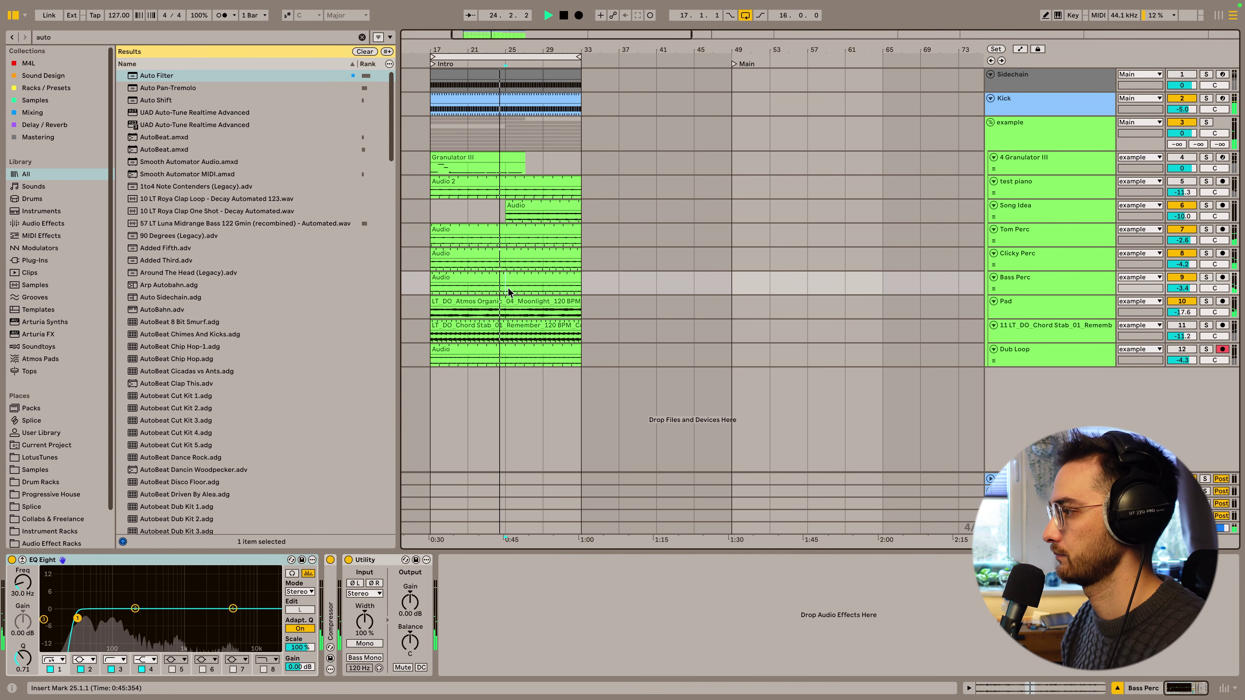
pyautogui.click(507, 208)
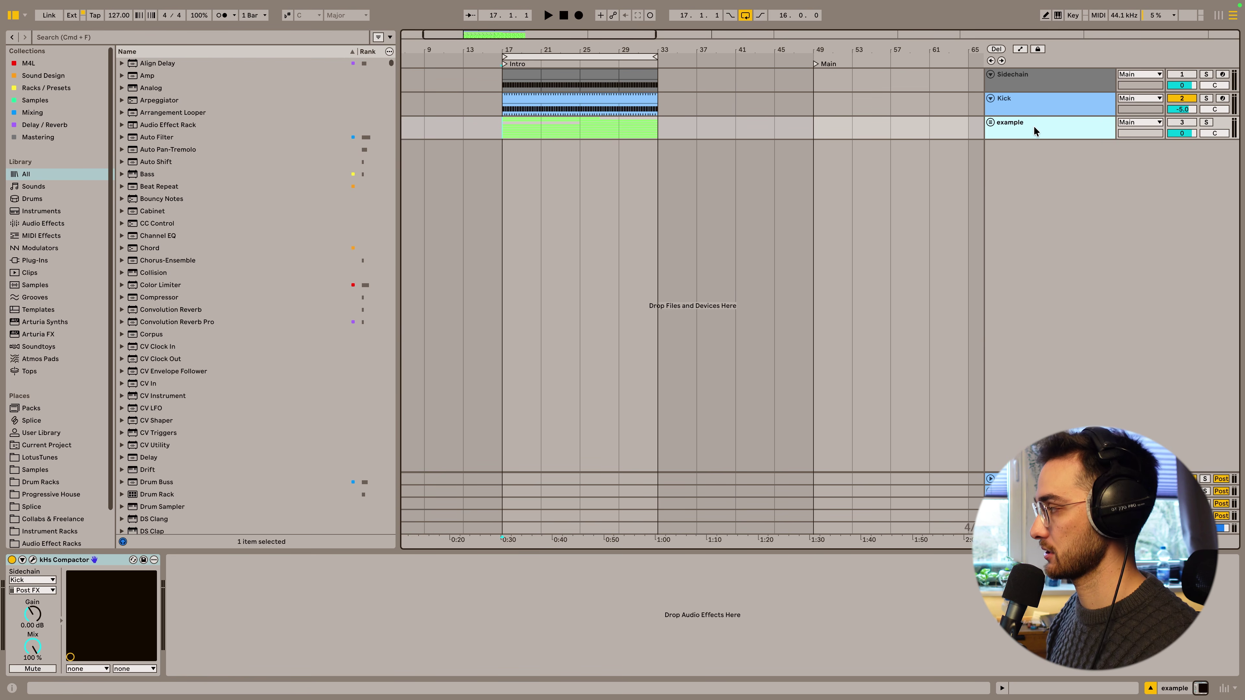
# Step: Add a new MIDI track below the example group, search the browser for "granul" and load Granulator III onto the track
pyautogui.press('super+shift+t')
pyautogui.click(85, 37)
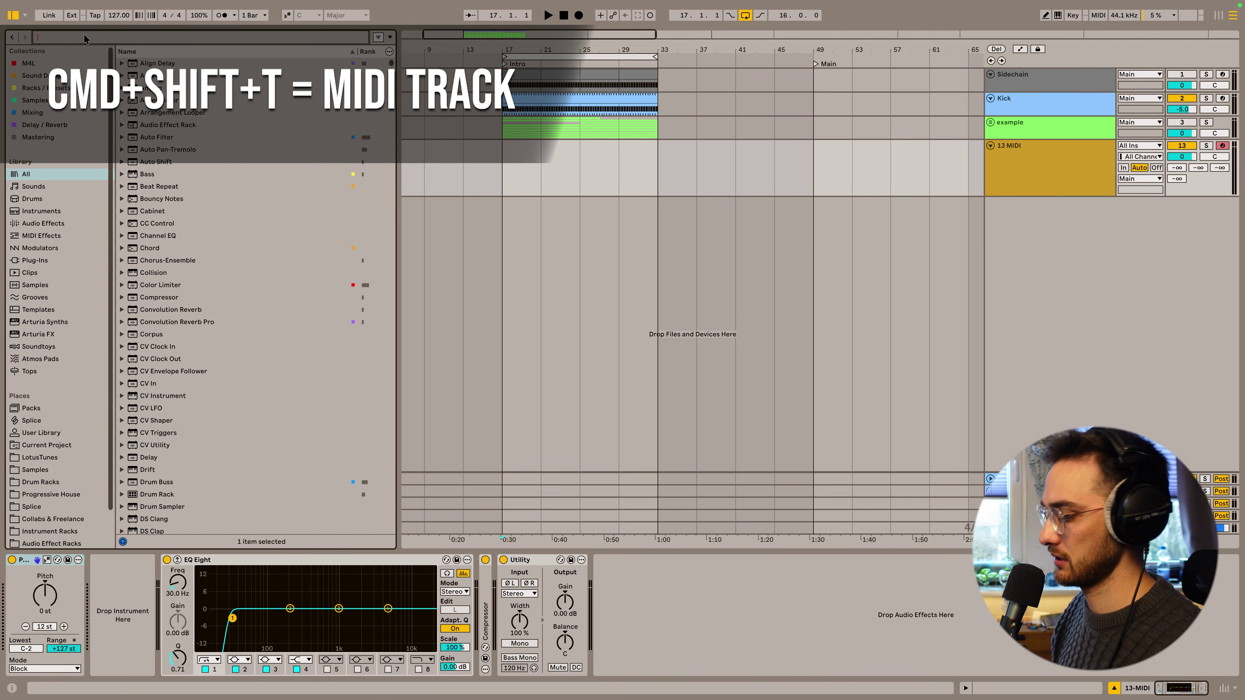
pyautogui.write('granul')
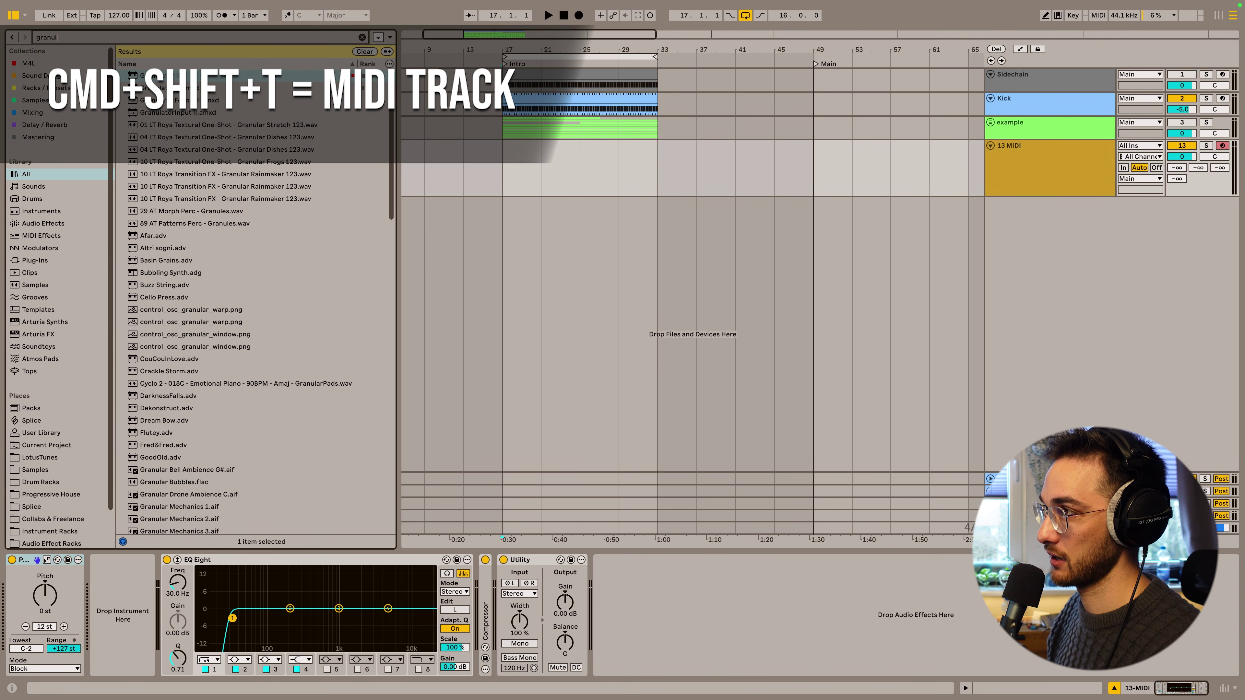
pyautogui.moveTo(505, 165); pyautogui.dragTo(506, 165)
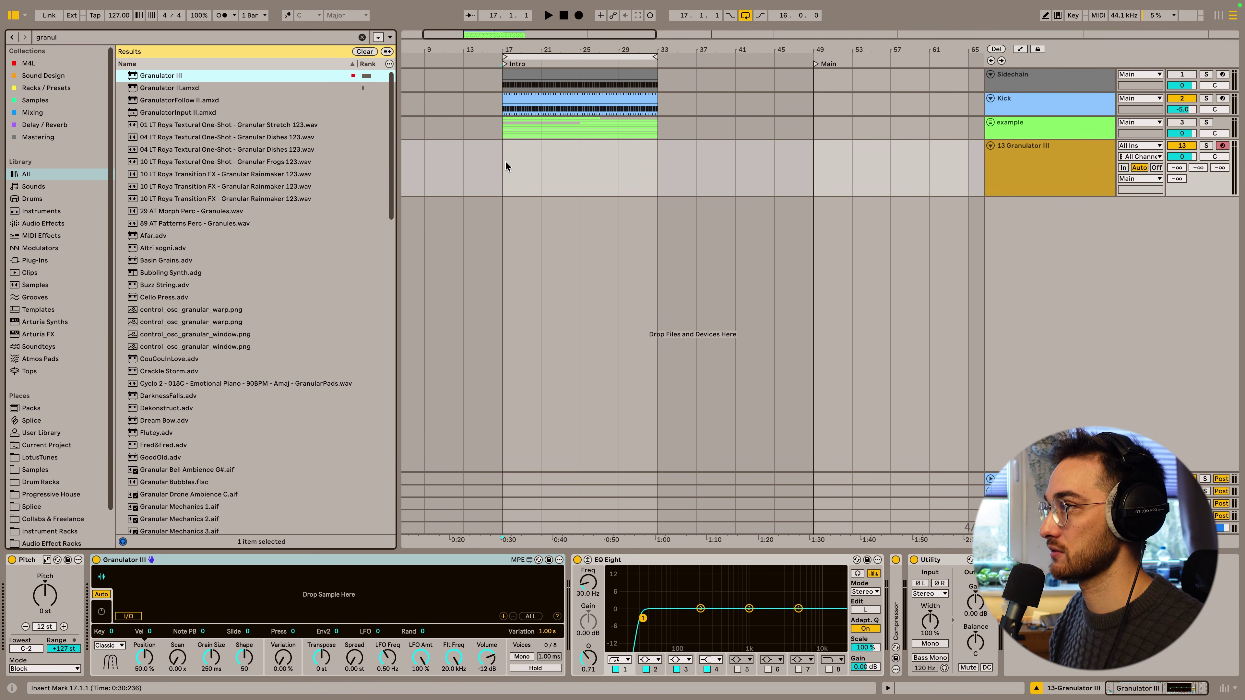
pyautogui.click(176, 89)
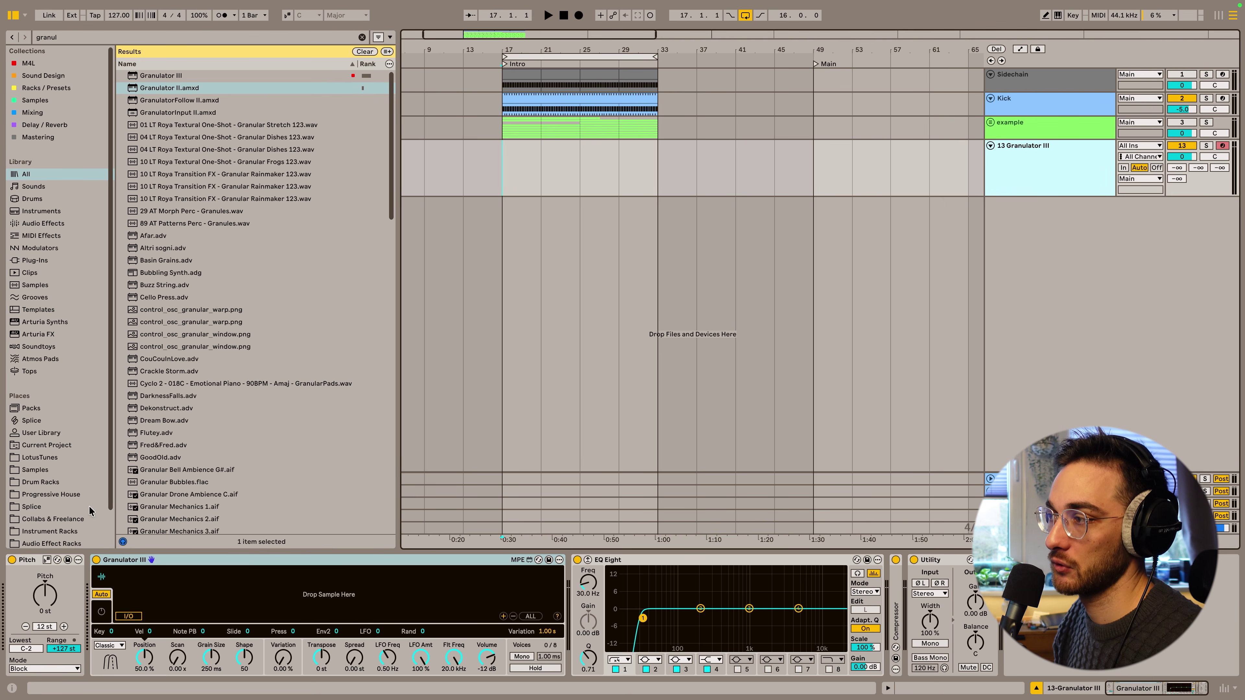
# Step: Clear the browser search and open the Combined Top Loops folder in LotusTunes' Roya production suite, under 01 Drums > Loops
pyautogui.click(49, 457)
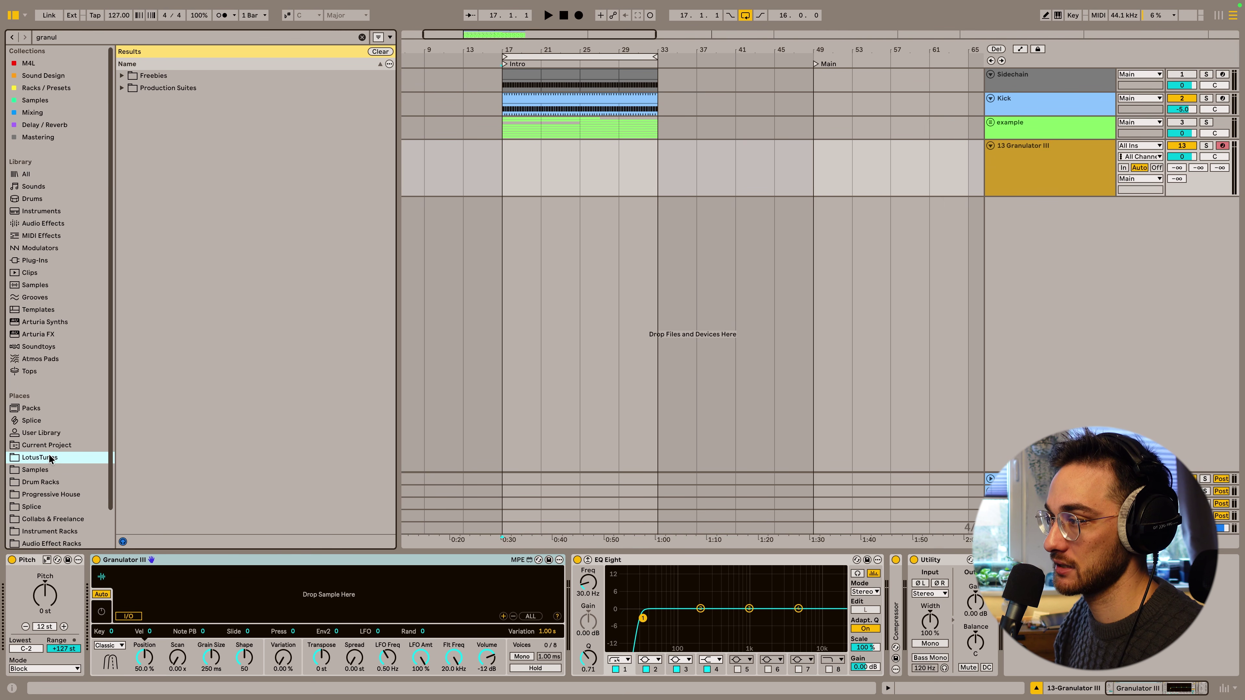
pyautogui.click(224, 112)
pyautogui.click(377, 51)
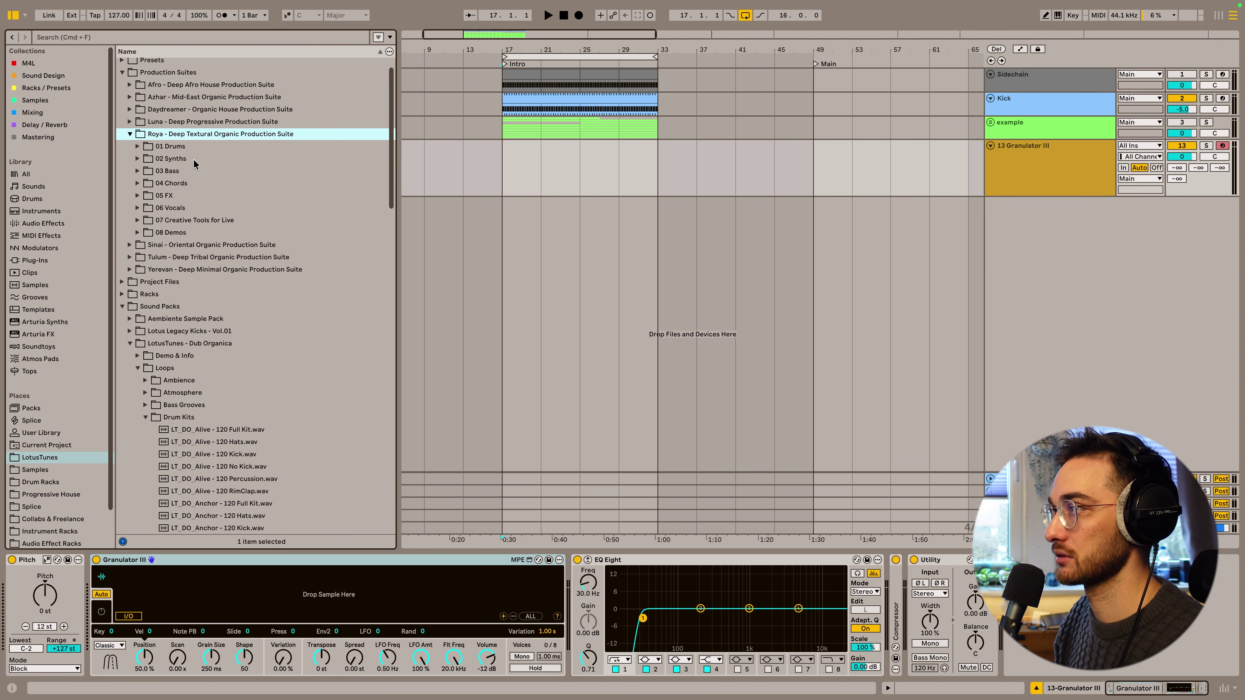
pyautogui.click(137, 147)
pyautogui.click(147, 187)
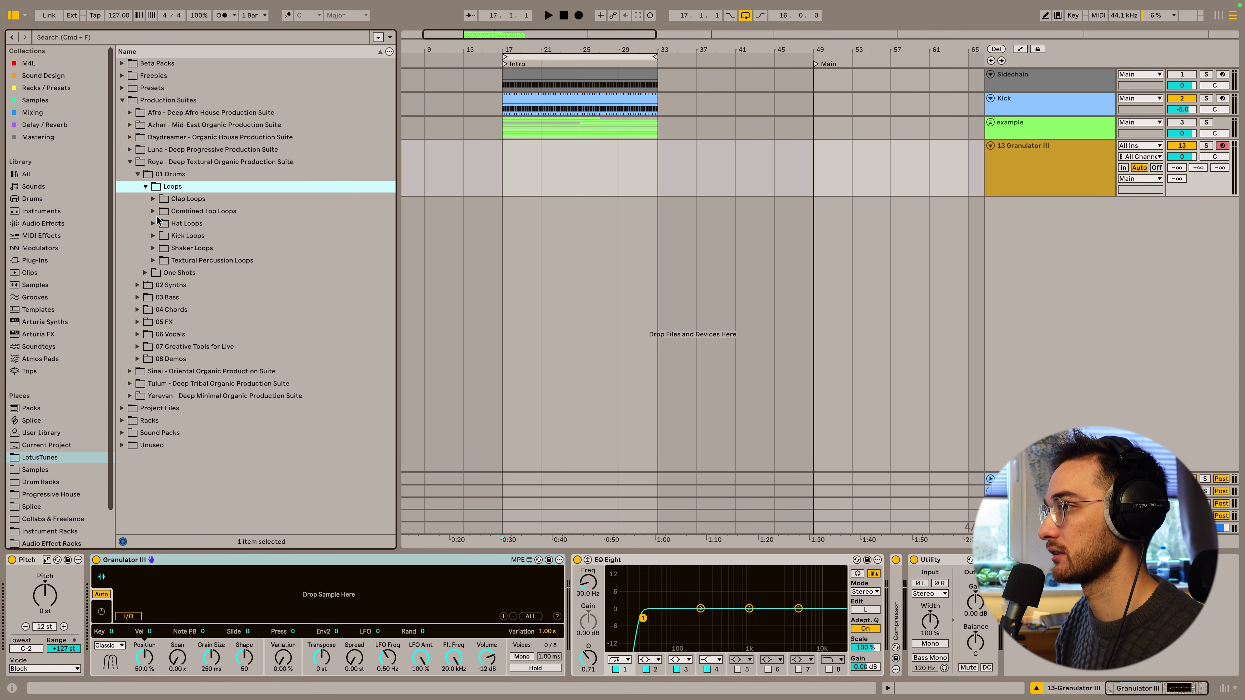
pyautogui.click(153, 211)
# Step: Load "05 LT Roya Combined Top Loop - Substle Sweep 123.wav" into Granulator III and place the sample position at 22.1%
pyautogui.click(240, 274)
pyautogui.scroll(-2, 269, 284)
pyautogui.moveTo(299, 244); pyautogui.dragTo(324, 588)
pyautogui.click(294, 584)
# Step: Create a 16-bar MIDI clip from bar 17 to 33 on the new Granulator III track and fill it with one sustained C3 note
pyautogui.click(541, 169)
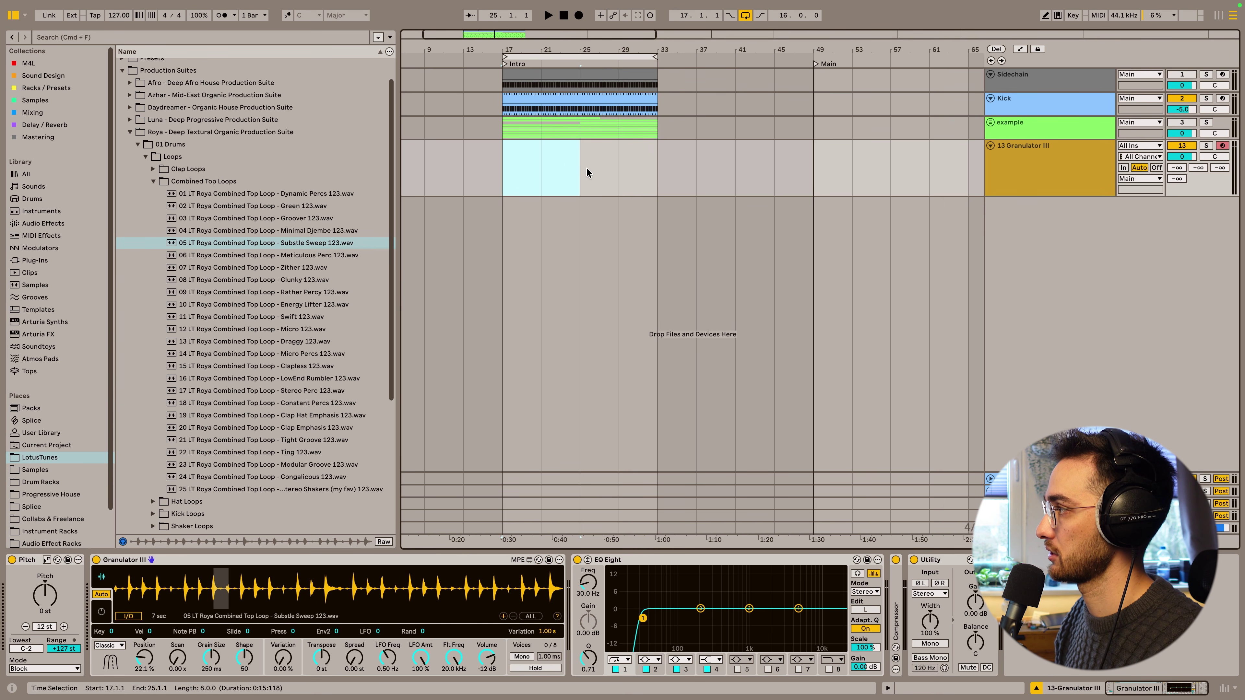
pyautogui.keyDown('shift'); pyautogui.click(651, 161); pyautogui.keyUp('shift')
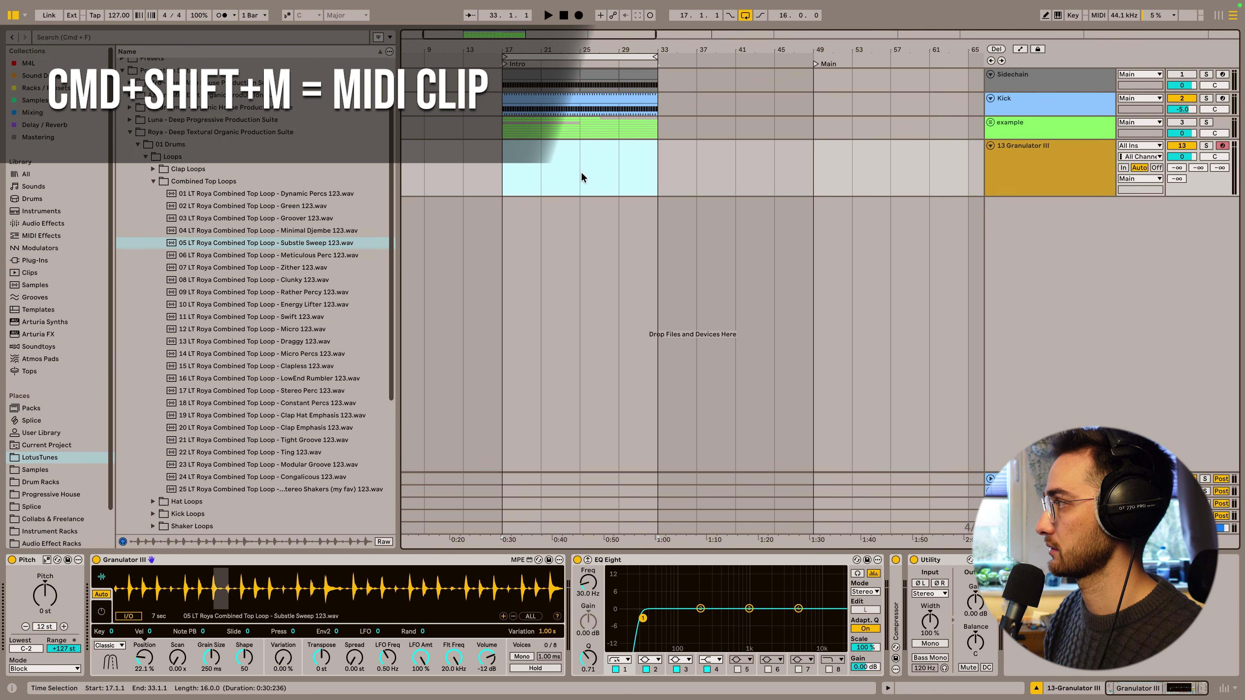
pyautogui.press('super+shift+m')
pyautogui.moveTo(272, 585); pyautogui.dragTo(1117, 585)
pyautogui.moveTo(1228, 600); pyautogui.dragTo(1237, 598)
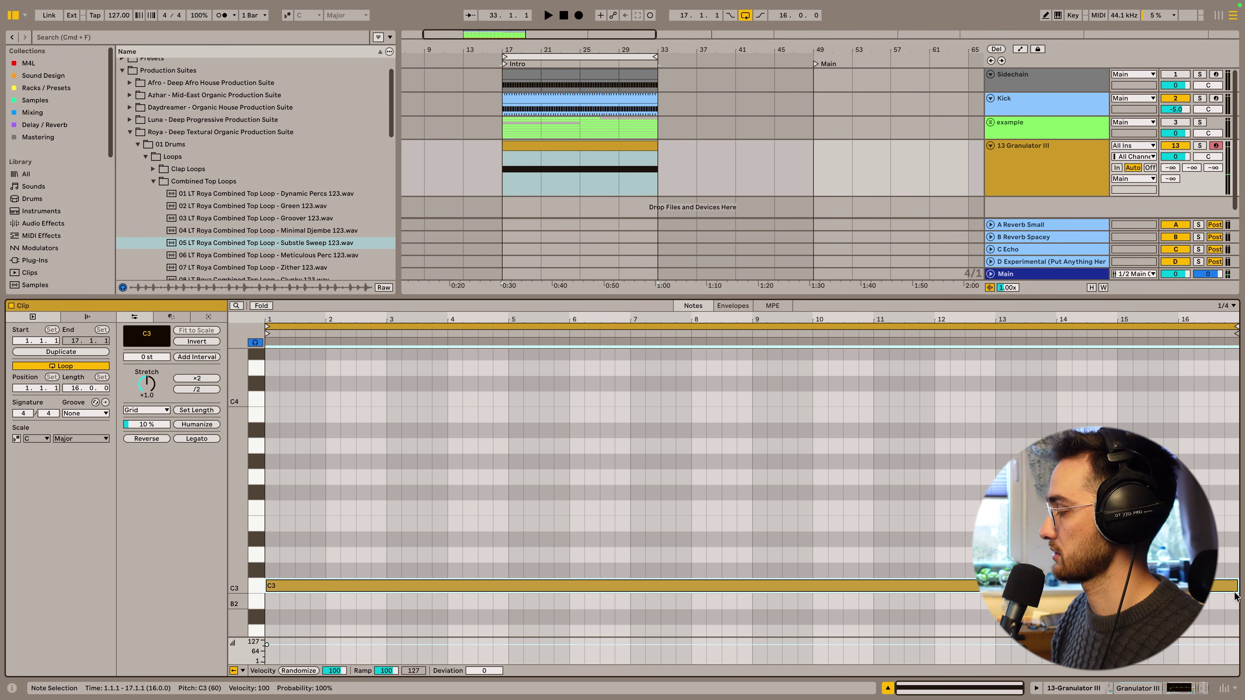
# Step: Add short G#3, G3 and D#3 notes and a longer F3 note above the sustained C3, then return to the device view
pyautogui.click(408, 461)
pyautogui.click(499, 477)
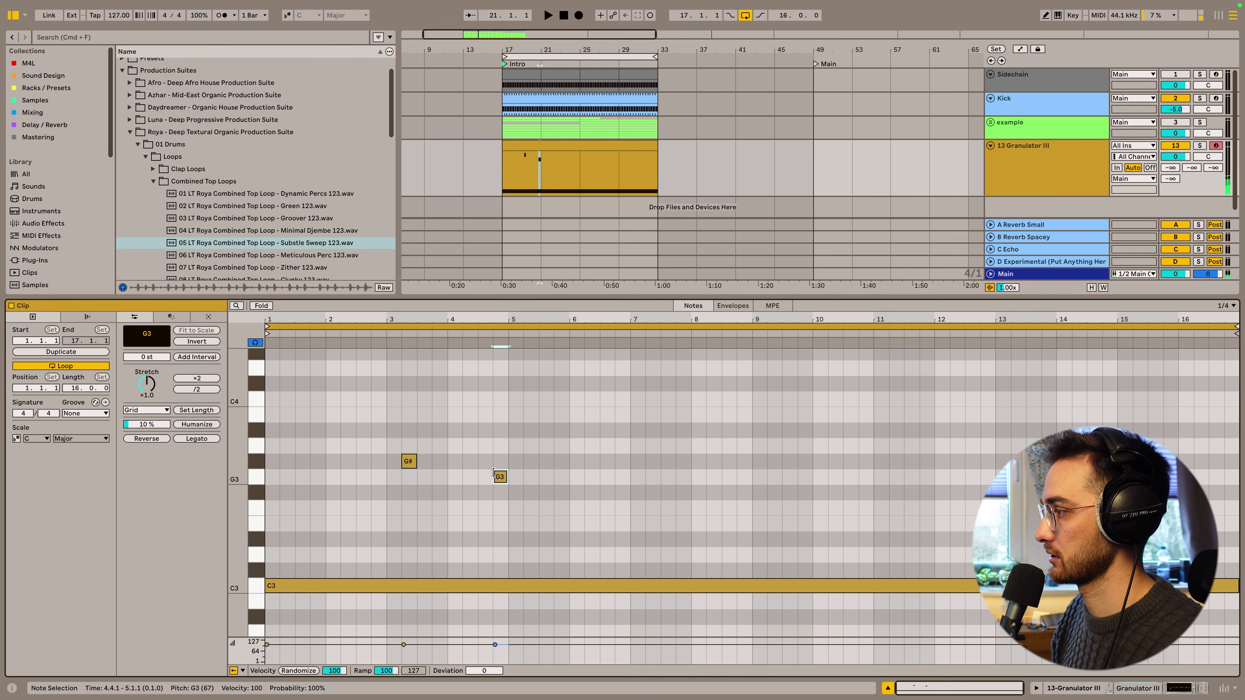
pyautogui.click(591, 539)
pyautogui.moveTo(689, 508); pyautogui.dragTo(748, 510)
pyautogui.click(722, 486)
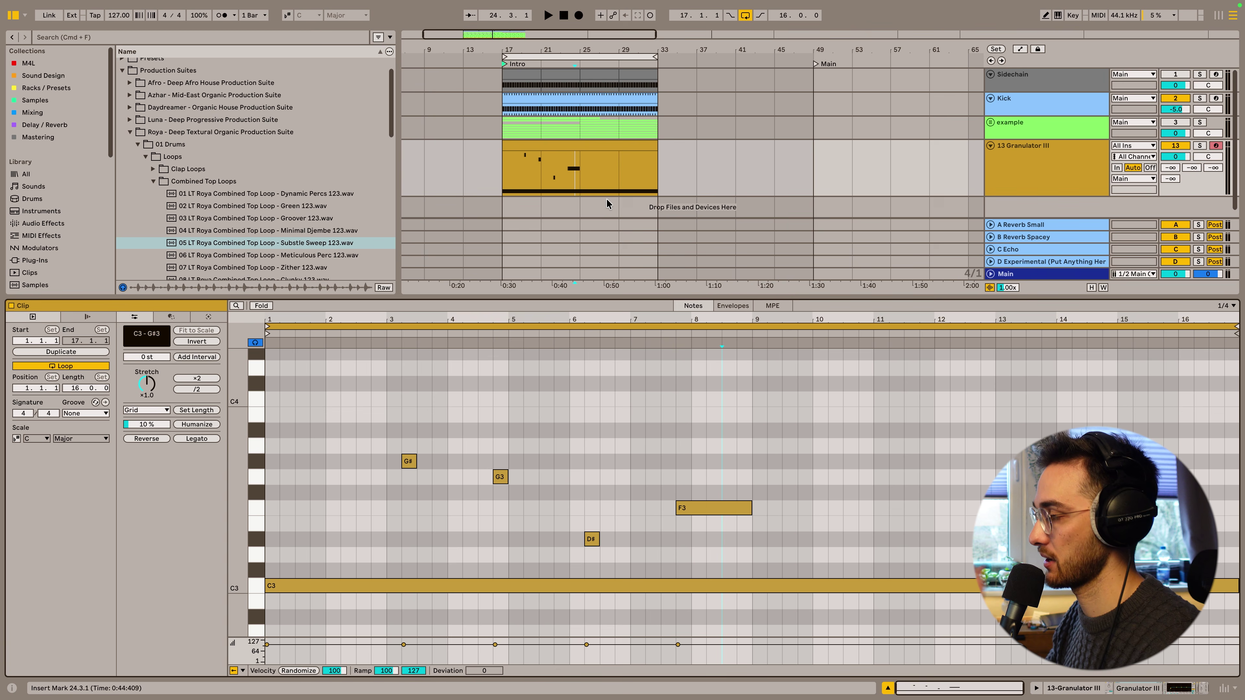
pyautogui.click(631, 143)
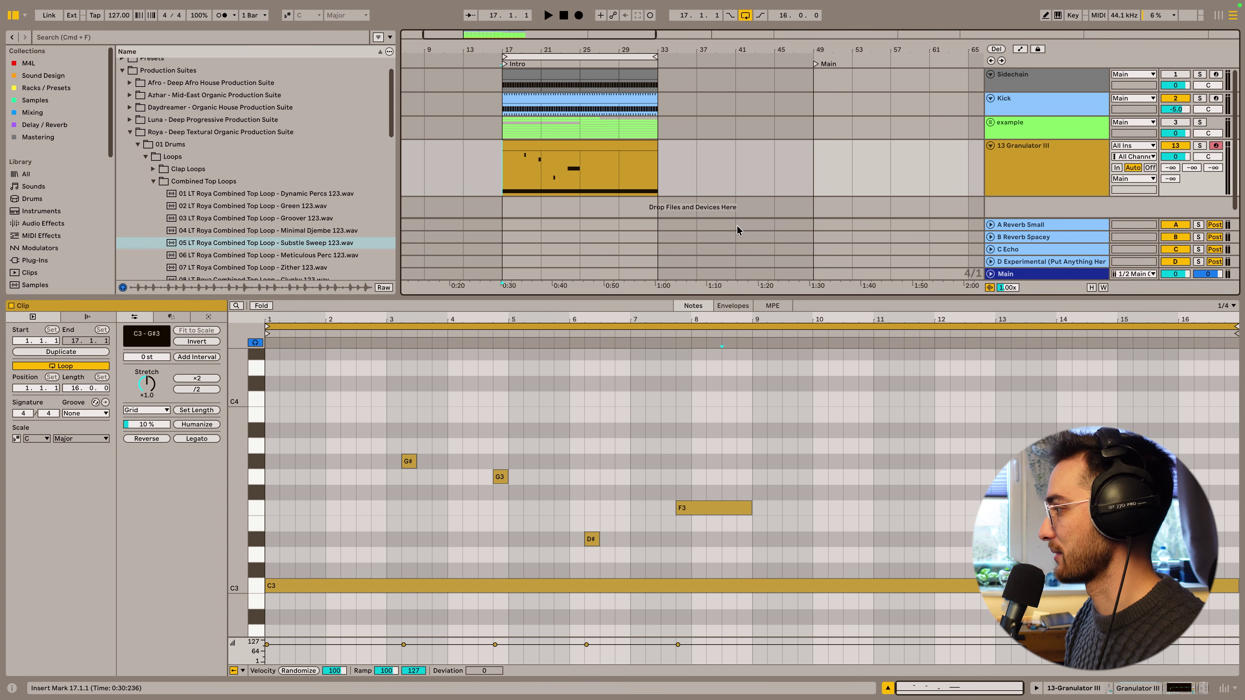
pyautogui.hotkey('shift', 'Tab')
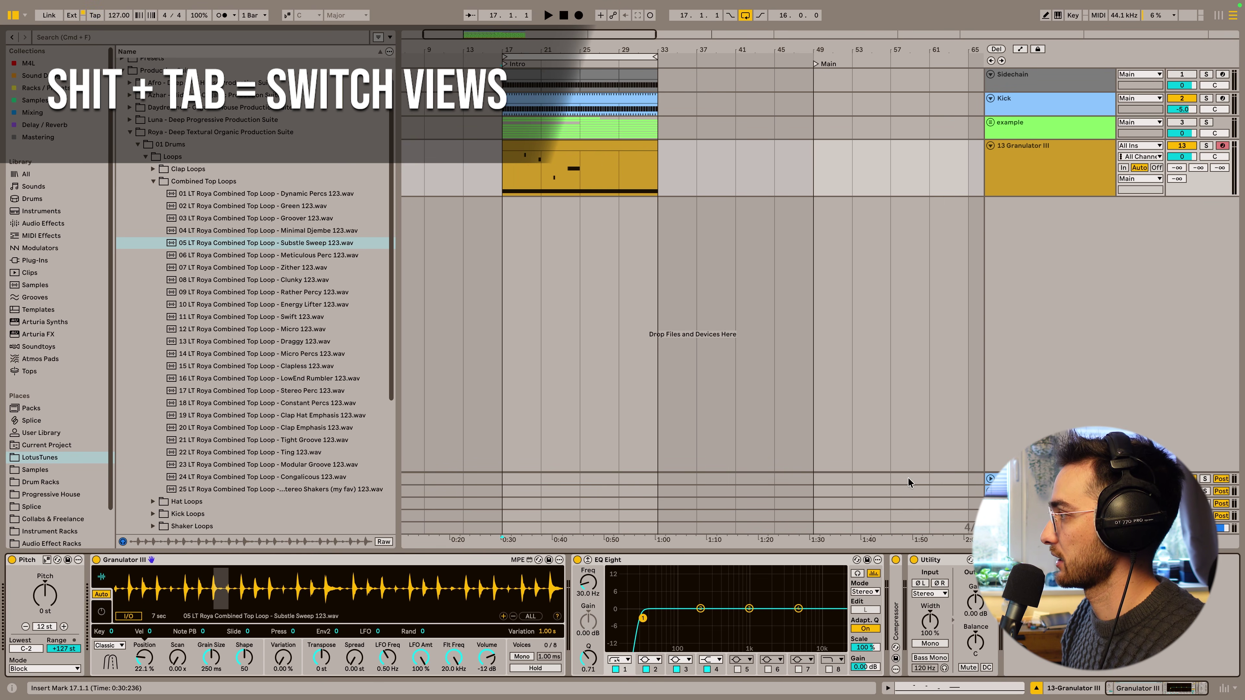
# Step: Add an audio track directly below the 13 Granulator III track
pyautogui.click(1013, 191)
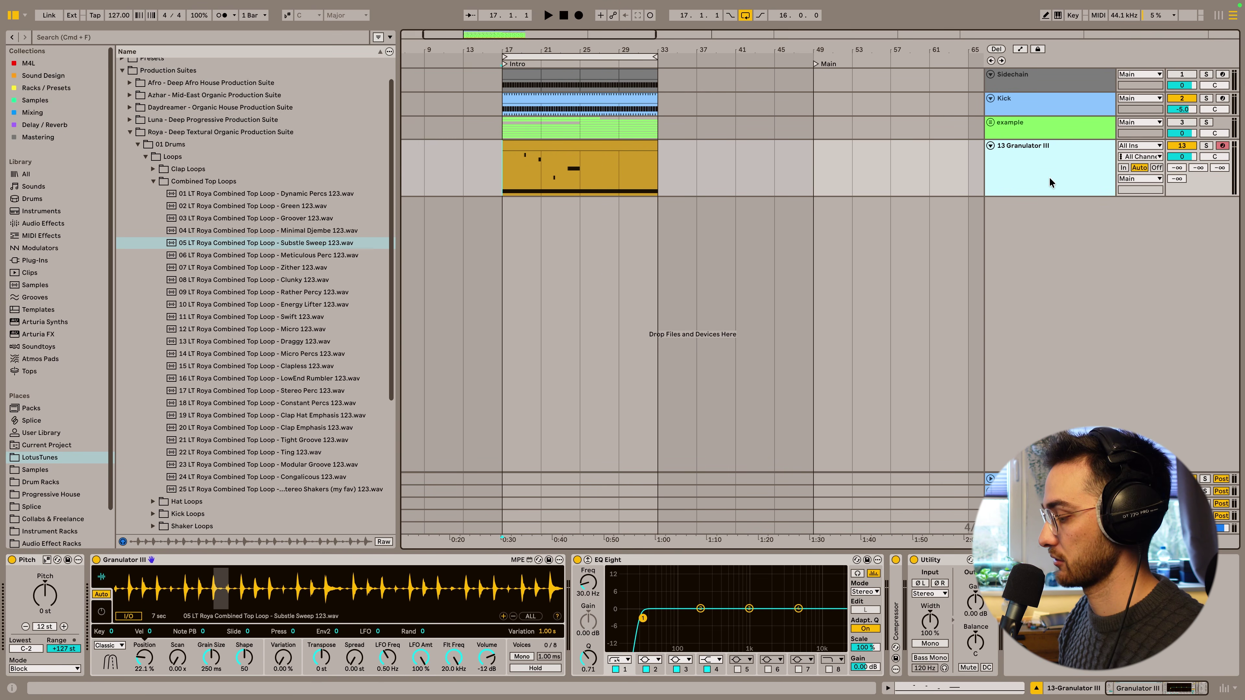
pyautogui.press('super+t')
pyautogui.click(1047, 168)
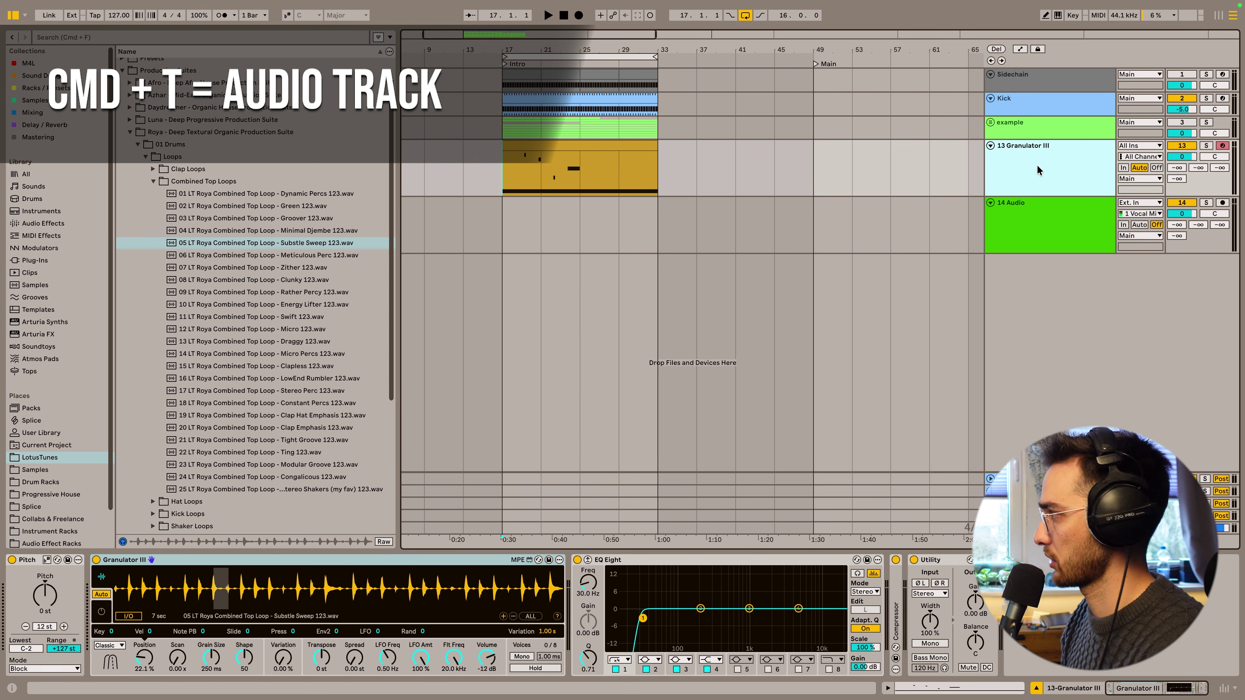
# Step: Set the new audio track's input to 13-Granulator III, arm it and start recording
pyautogui.click(1053, 239)
pyautogui.click(1128, 203)
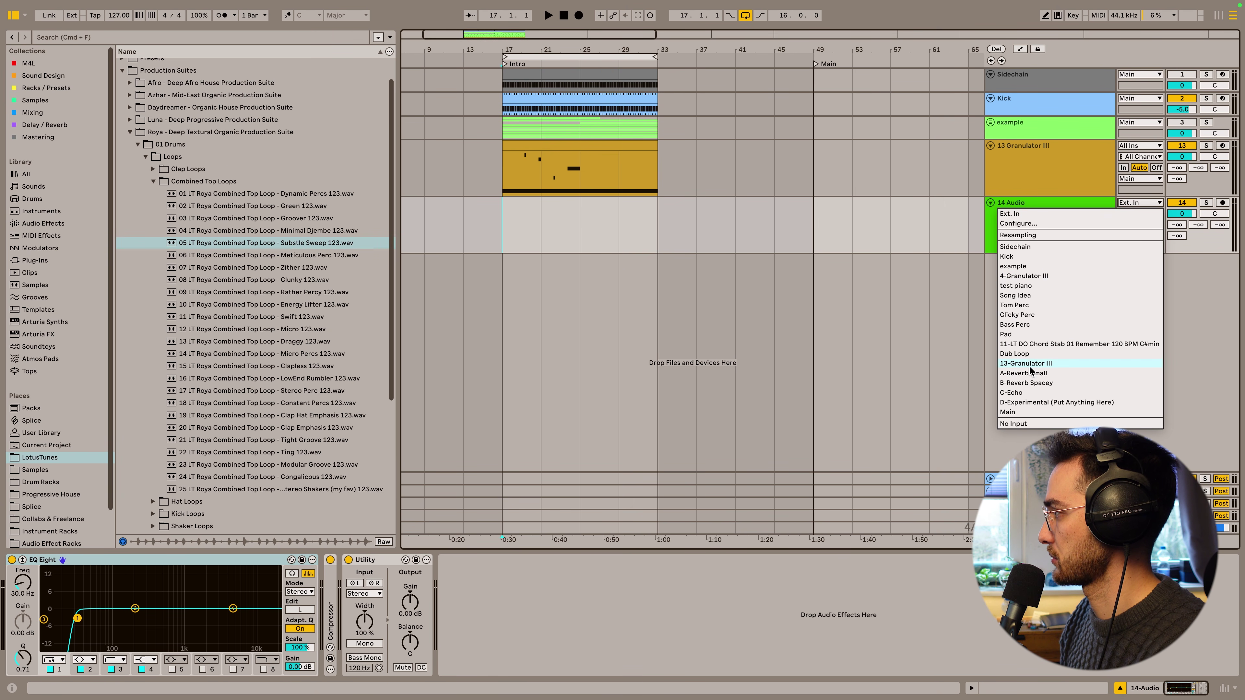
pyautogui.click(1019, 364)
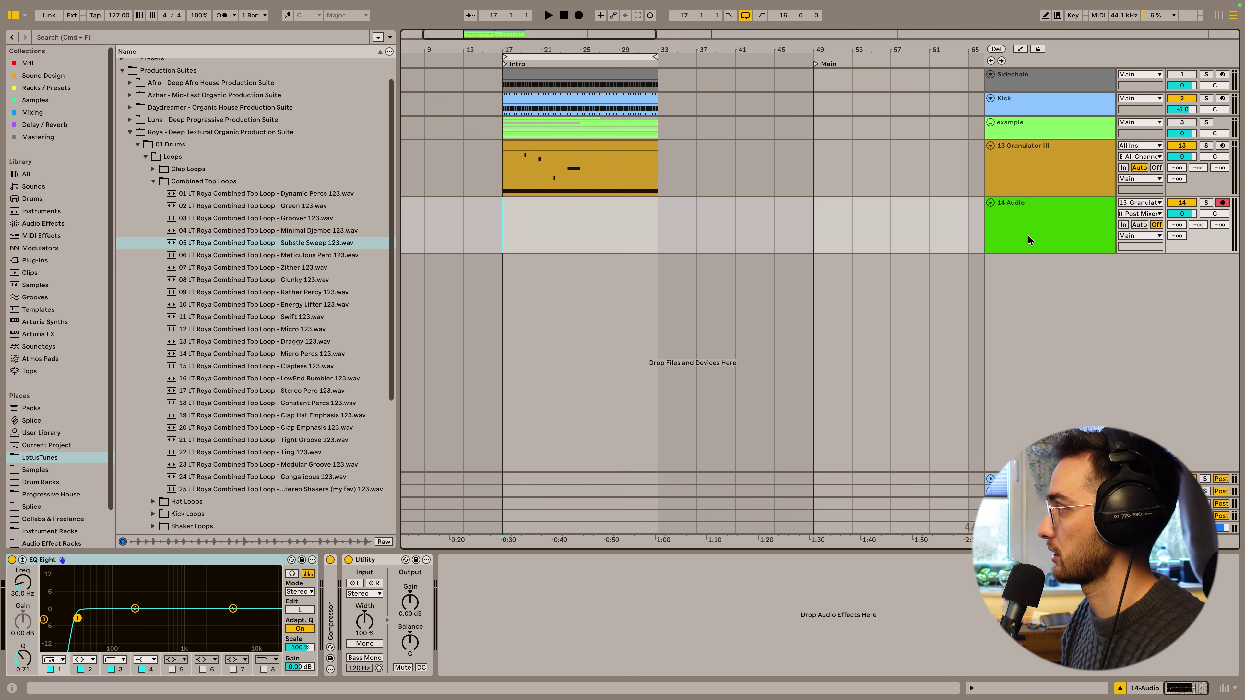
pyautogui.click(579, 15)
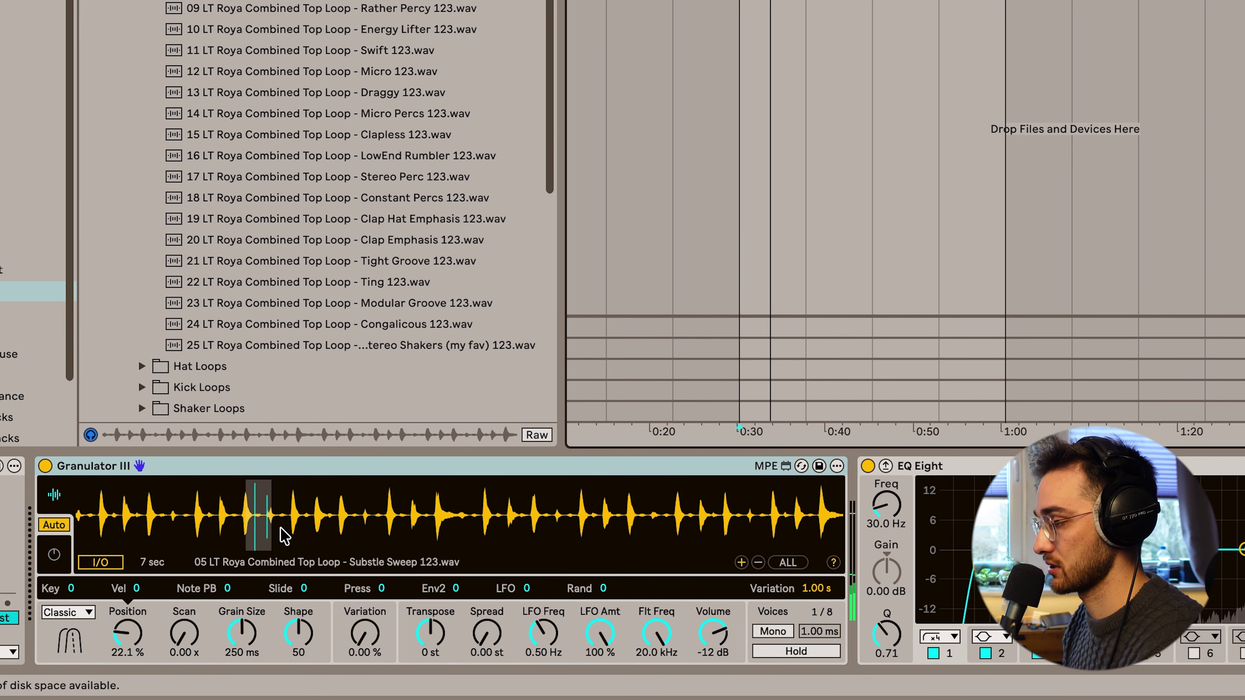
# Step: While recording, move Granulator III's sample position to 50.5% and set Spread to 0.14 st
pyautogui.moveTo(257, 516)
pyautogui.mouseDown()
pyautogui.moveTo(169, 515)
pyautogui.moveTo(292, 514)
pyautogui.mouseUp()
pyautogui.moveTo(133, 639); pyautogui.dragTo(133, 617)
pyautogui.moveTo(420, 522); pyautogui.dragTo(469, 510)
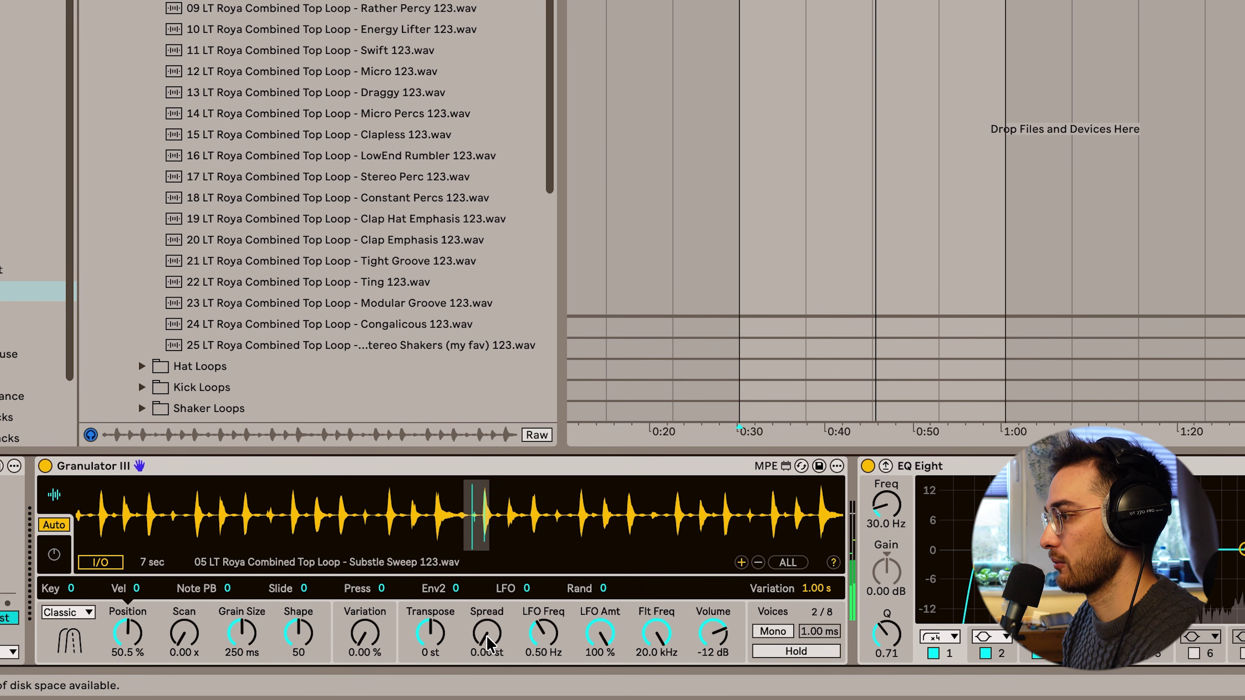
pyautogui.moveTo(488, 645); pyautogui.dragTo(490, 641)
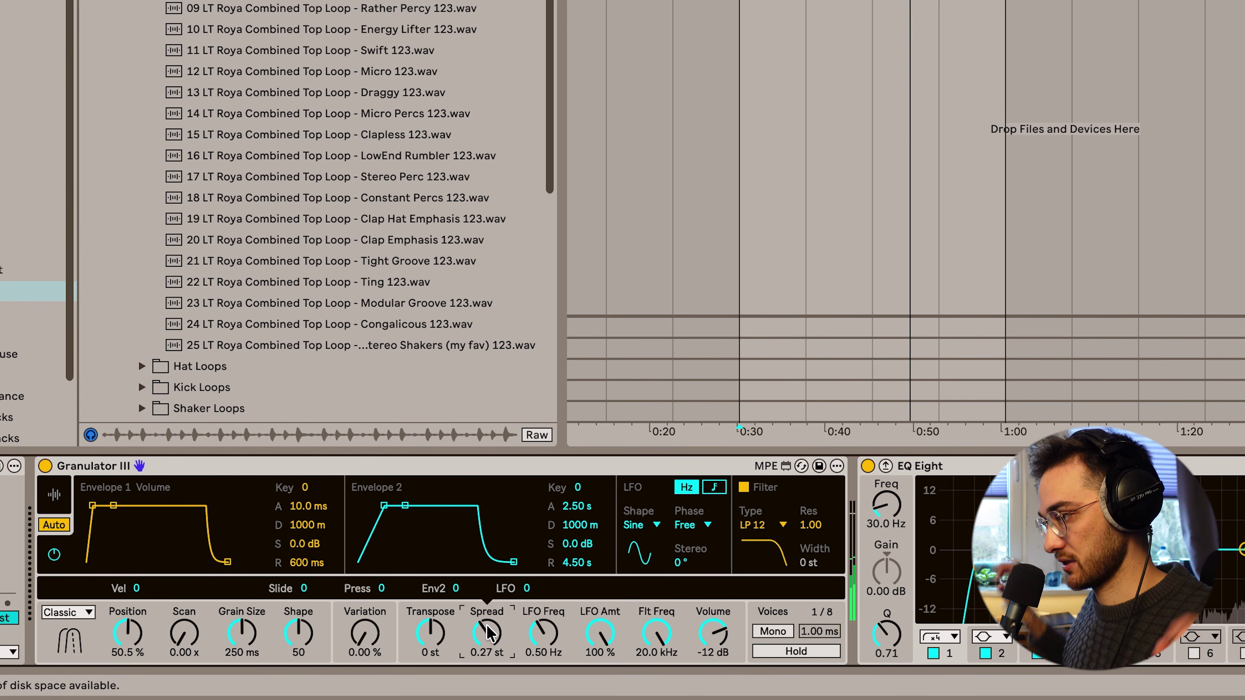
pyautogui.moveTo(487, 637); pyautogui.dragTo(488, 642)
# Step: Set Grain Size to 142 ms and its LFO modulation amount to 50
pyautogui.click(254, 634)
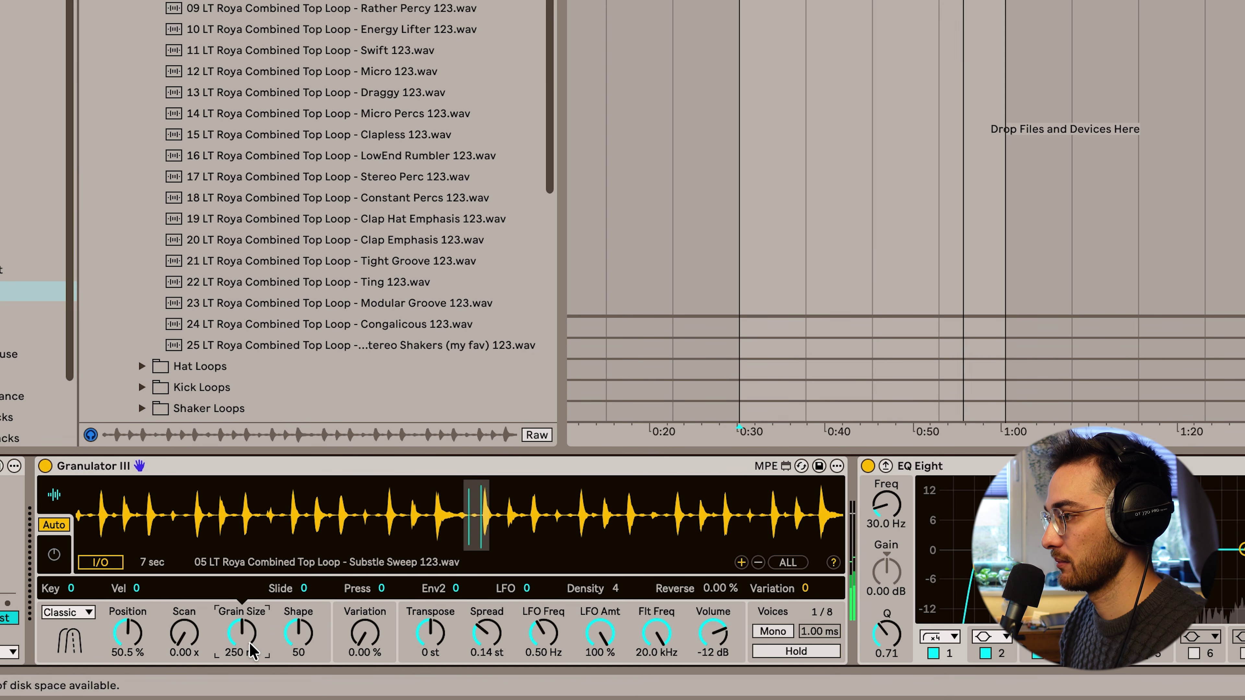
pyautogui.moveTo(264, 659)
pyautogui.mouseDown()
pyautogui.moveTo(264, 680)
pyautogui.moveTo(265, 647)
pyautogui.mouseUp()
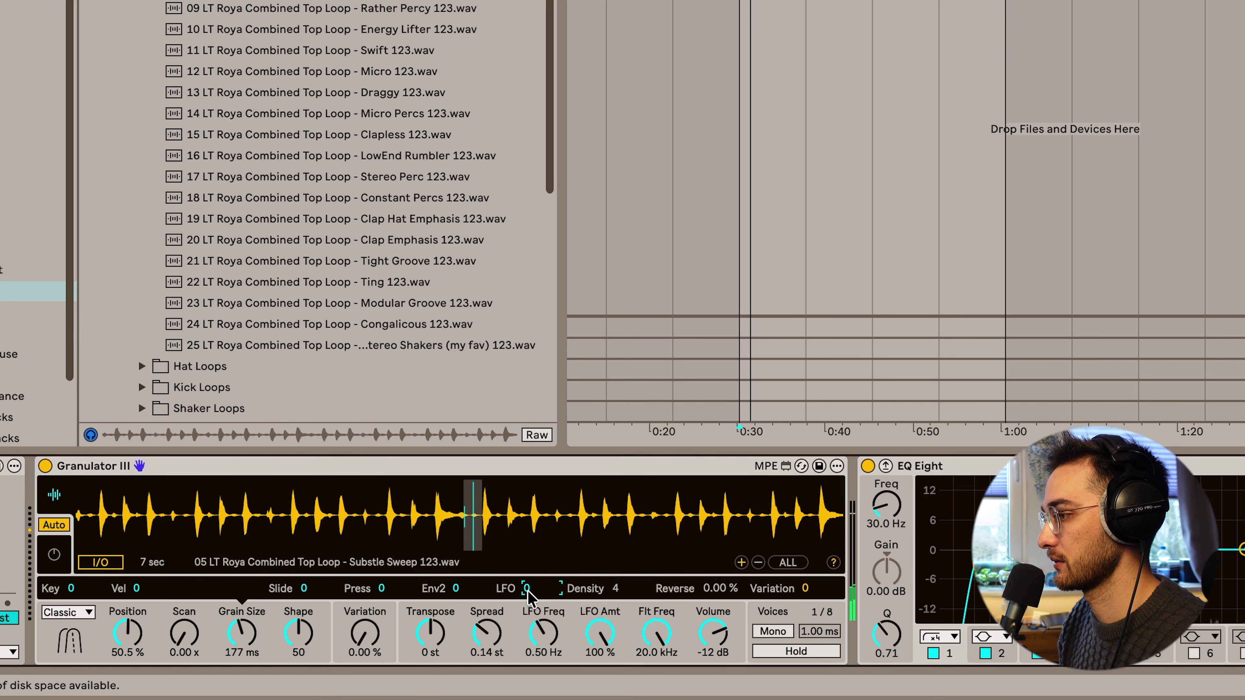
pyautogui.moveTo(241, 633)
pyautogui.mouseDown()
pyautogui.moveTo(242, 676)
pyautogui.moveTo(242, 632)
pyautogui.moveTo(242, 650)
pyautogui.mouseUp()
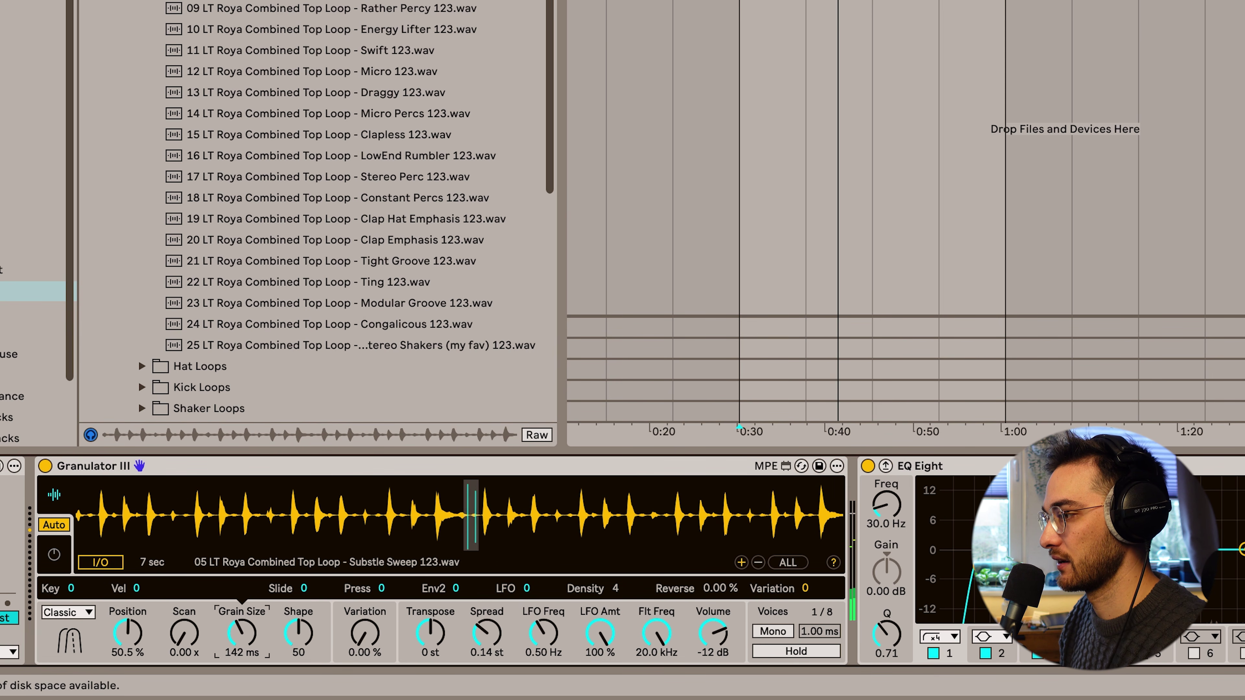
pyautogui.moveTo(528, 588)
pyautogui.mouseDown()
pyautogui.moveTo(527, 563)
pyautogui.moveTo(528, 592)
pyautogui.mouseUp()
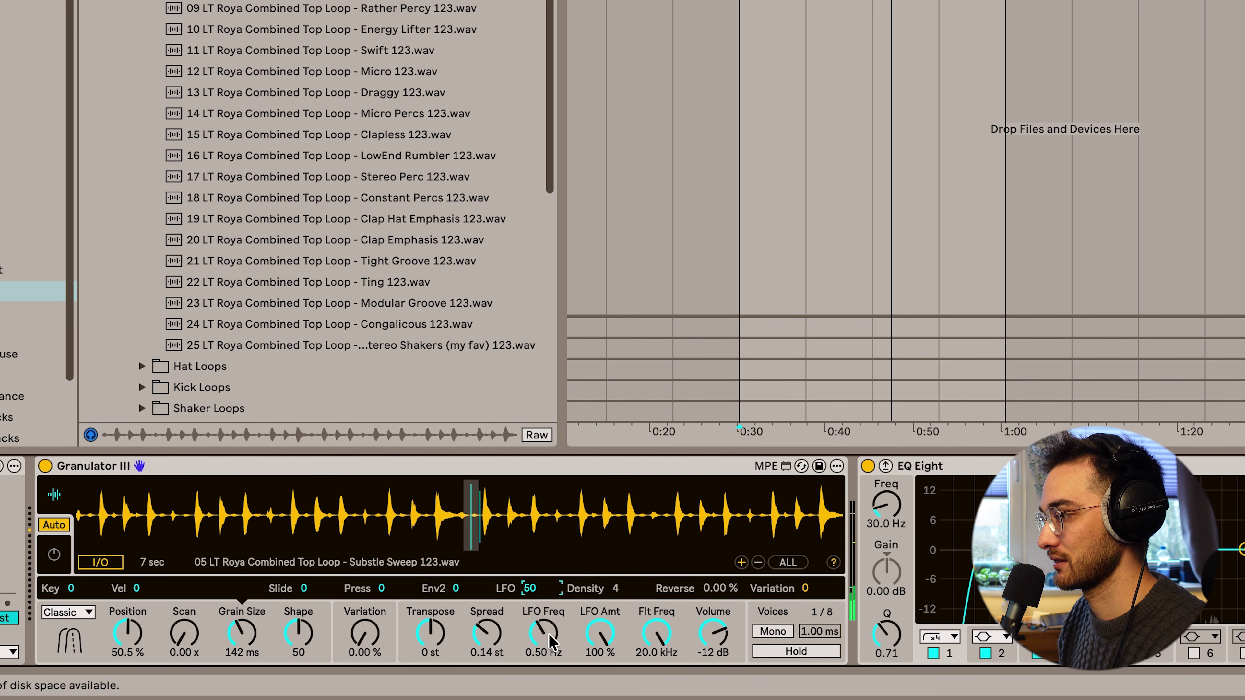
# Step: Sweep the LFO Freq between fast and slow rates to vary the grain-size modulation, ending at 6.67 Hz
pyautogui.moveTo(547, 640); pyautogui.dragTo(547, 612)
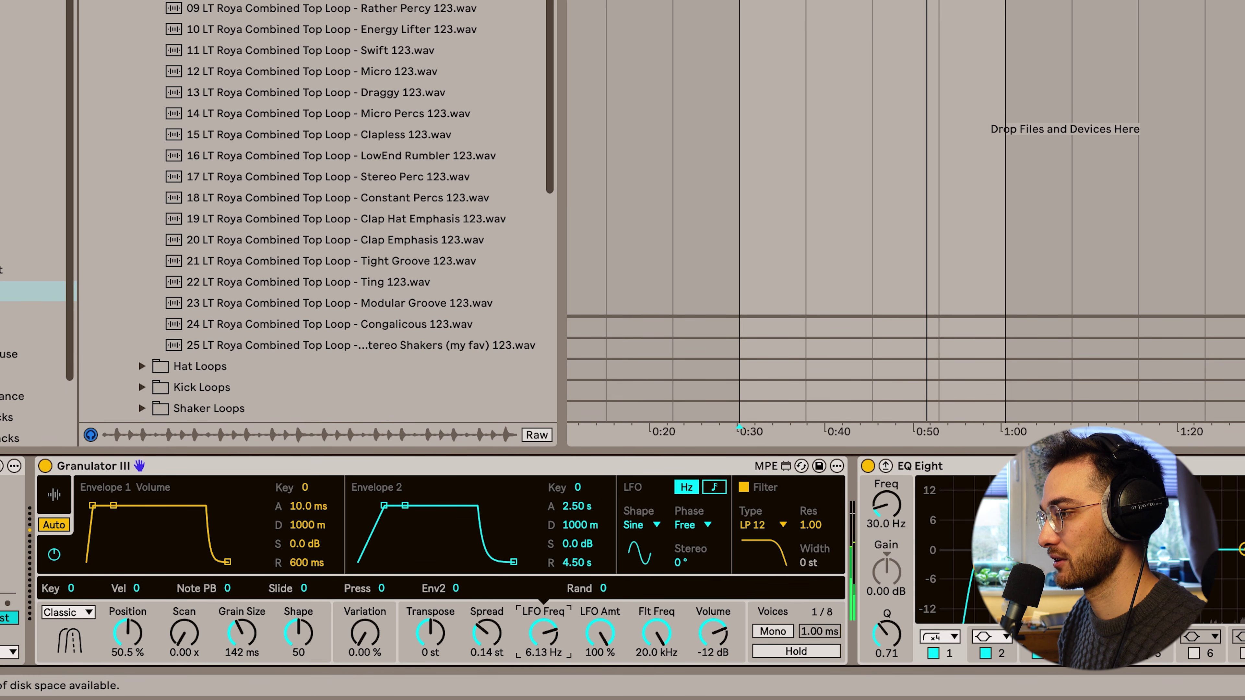
pyautogui.moveTo(543, 637); pyautogui.dragTo(543, 657)
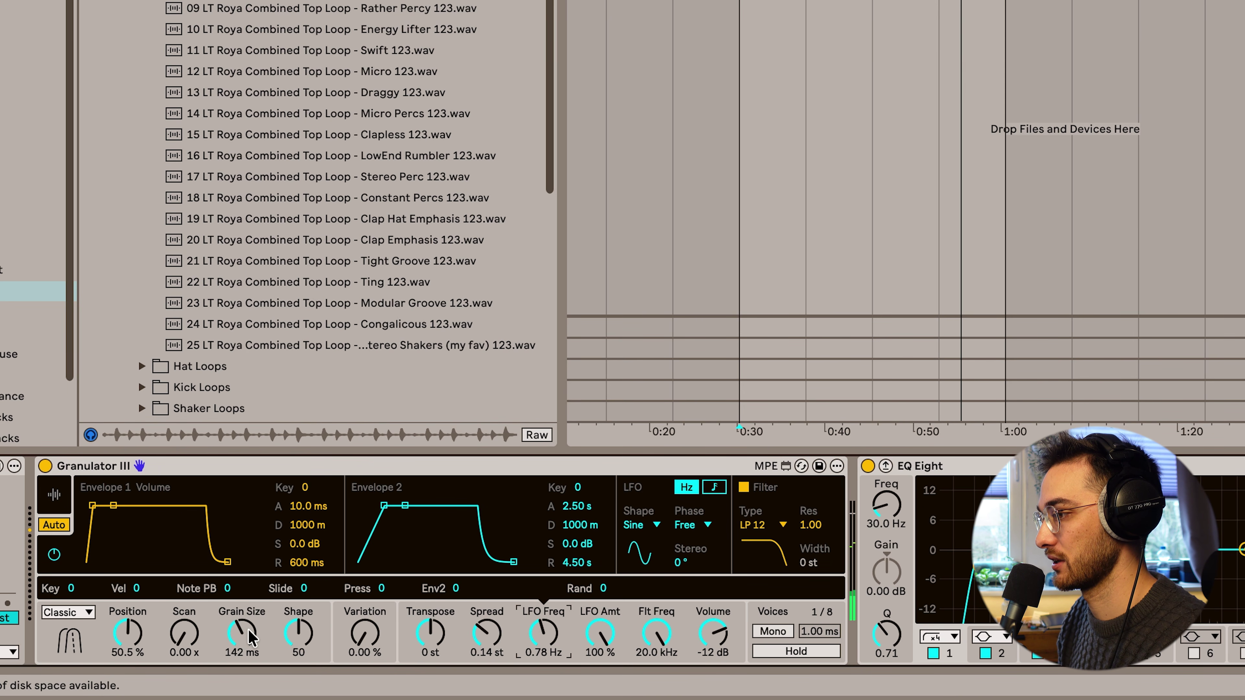
pyautogui.click(255, 644)
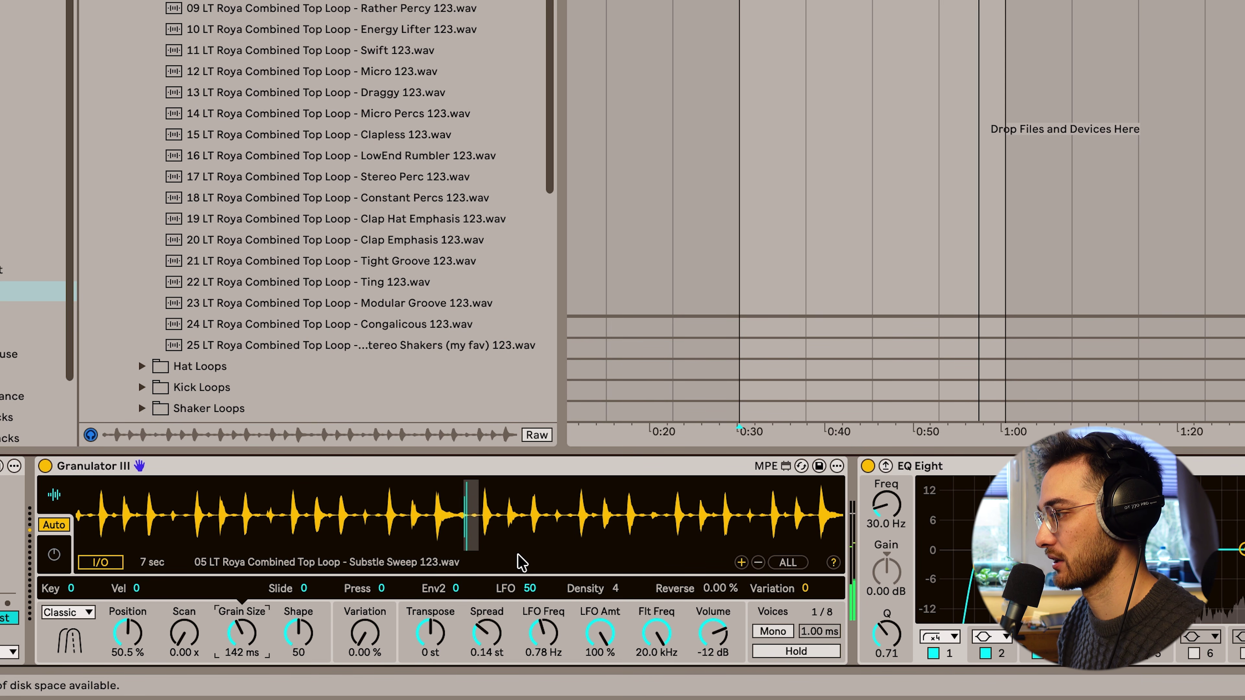
pyautogui.click(544, 635)
pyautogui.moveTo(544, 636); pyautogui.dragTo(544, 617)
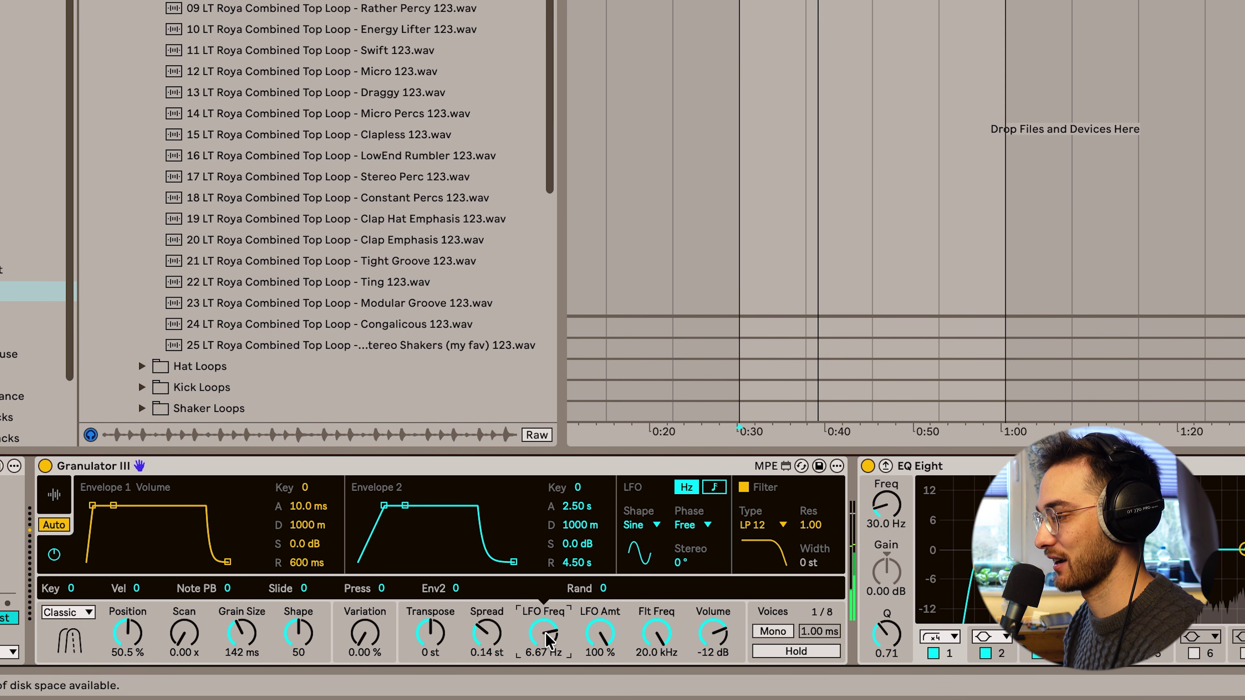
# Step: Lower the LFO Amt to 10.9% and move the sample position to 37.2%
pyautogui.moveTo(599, 635); pyautogui.dragTo(600, 667)
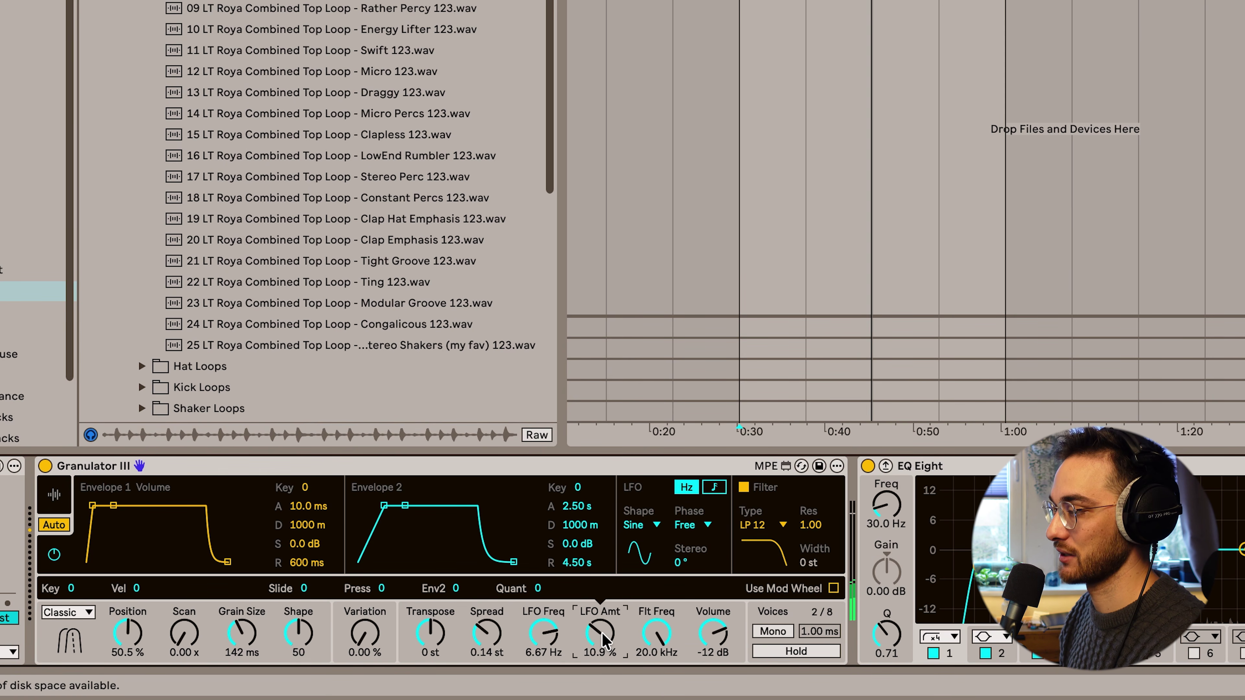
pyautogui.click(240, 635)
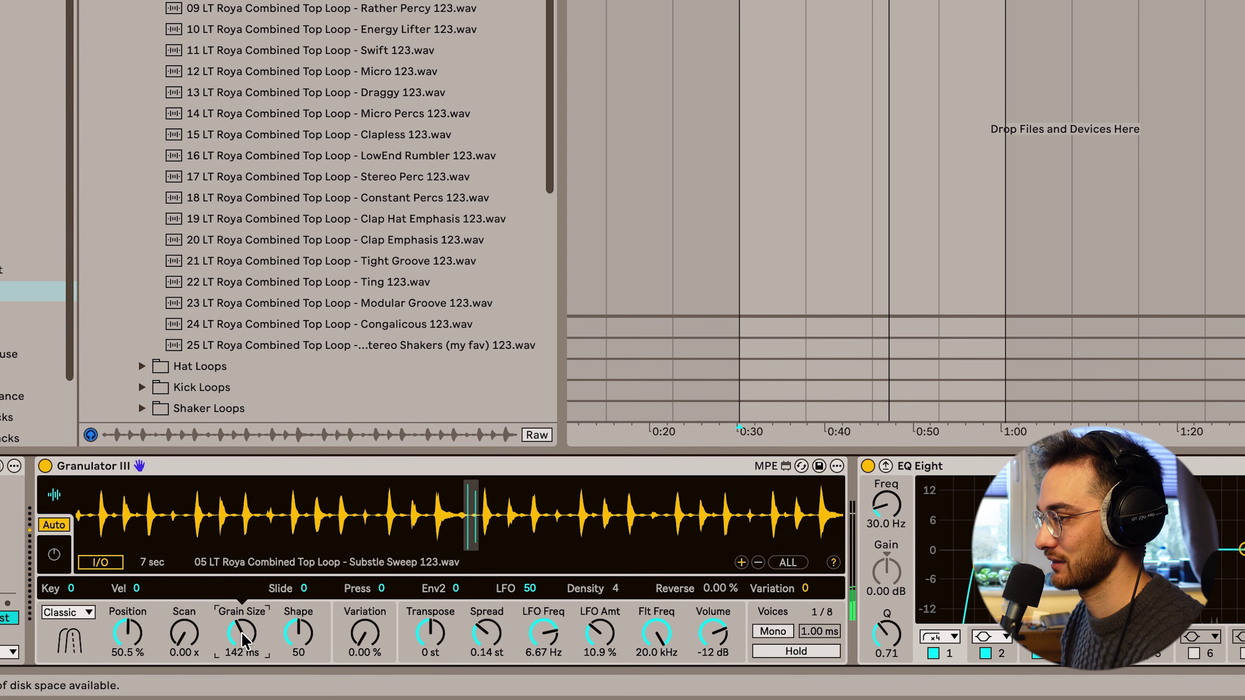
pyautogui.moveTo(445, 520); pyautogui.dragTo(368, 525)
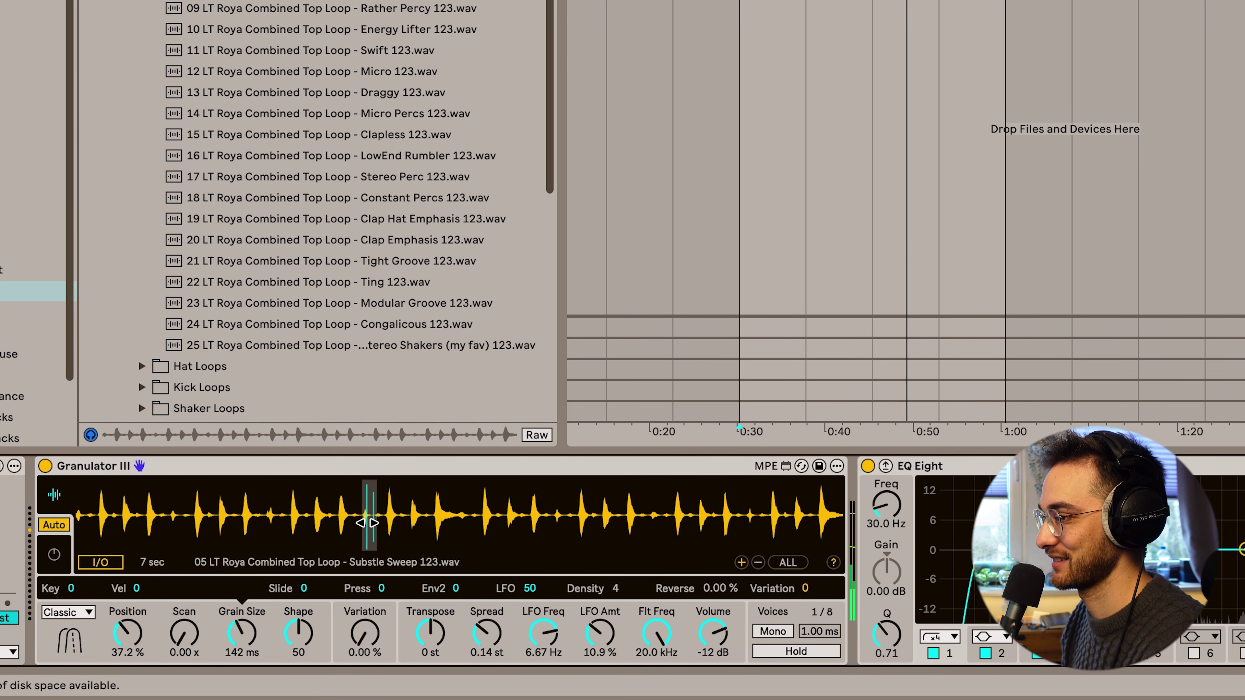
# Step: Modulate the sample position with the LFO by an amount of 40 and lower the LFO Freq to 2.77 Hz
pyautogui.click(129, 643)
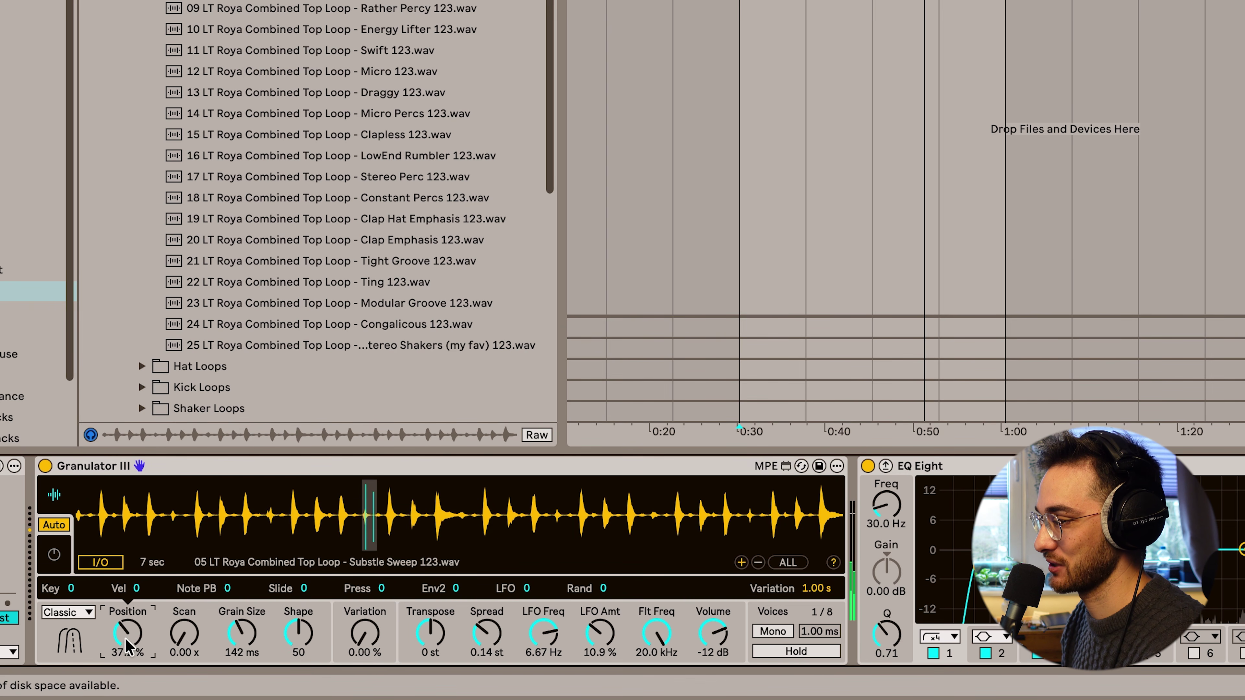
pyautogui.moveTo(527, 588); pyautogui.dragTo(527, 564)
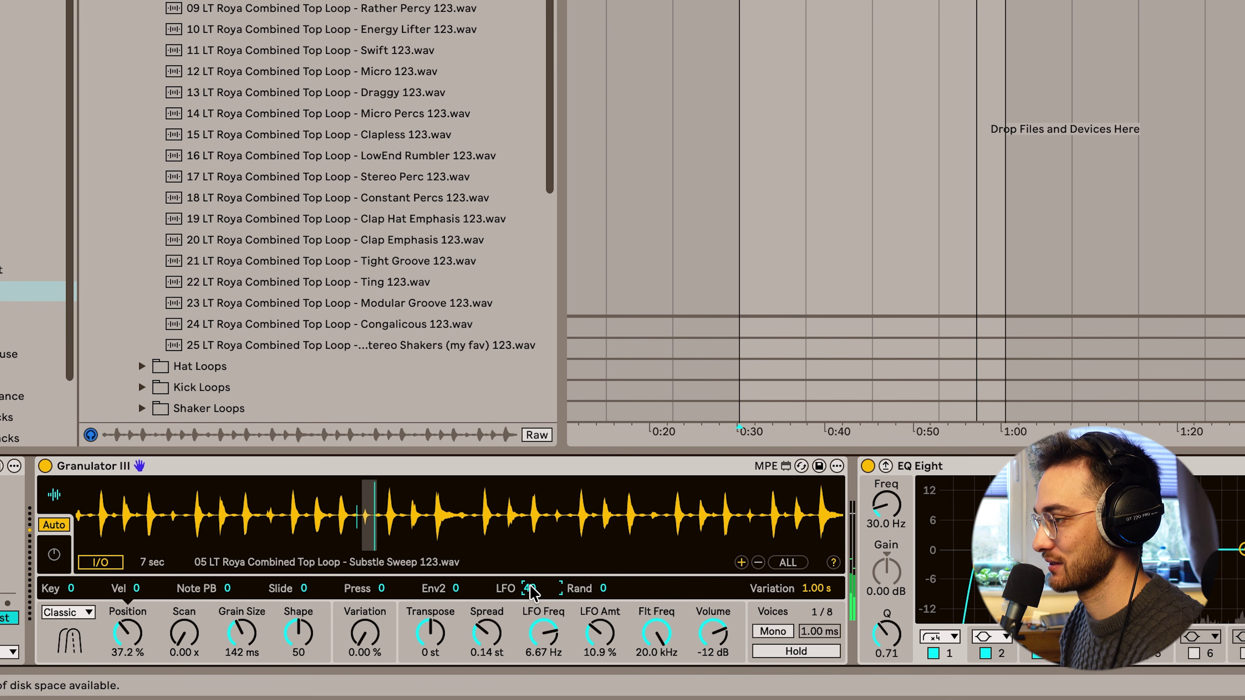
pyautogui.moveTo(543, 633); pyautogui.dragTo(543, 661)
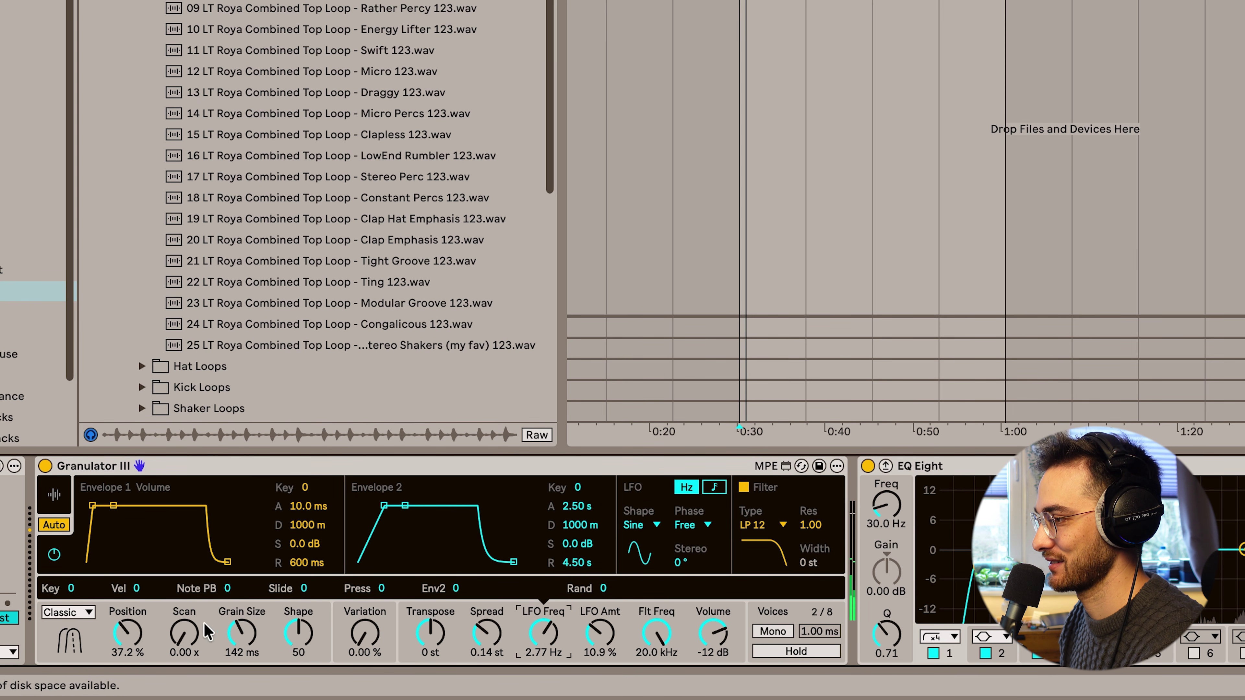
# Step: Set Shape to 57 and Variation to 4.52%, and raise Scan to 1.08x before lowering it to 0.34x
pyautogui.click(186, 635)
pyautogui.moveTo(299, 634); pyautogui.dragTo(365, 634)
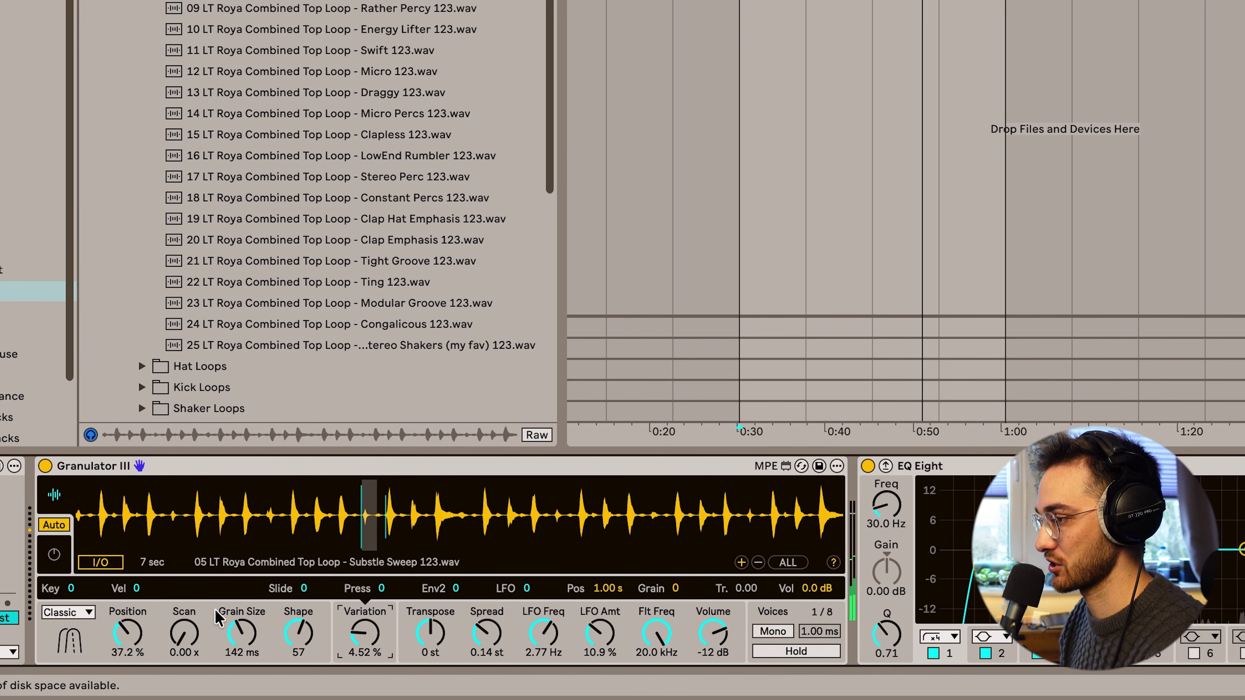
pyautogui.click(184, 632)
pyautogui.moveTo(183, 632); pyautogui.dragTo(184, 604)
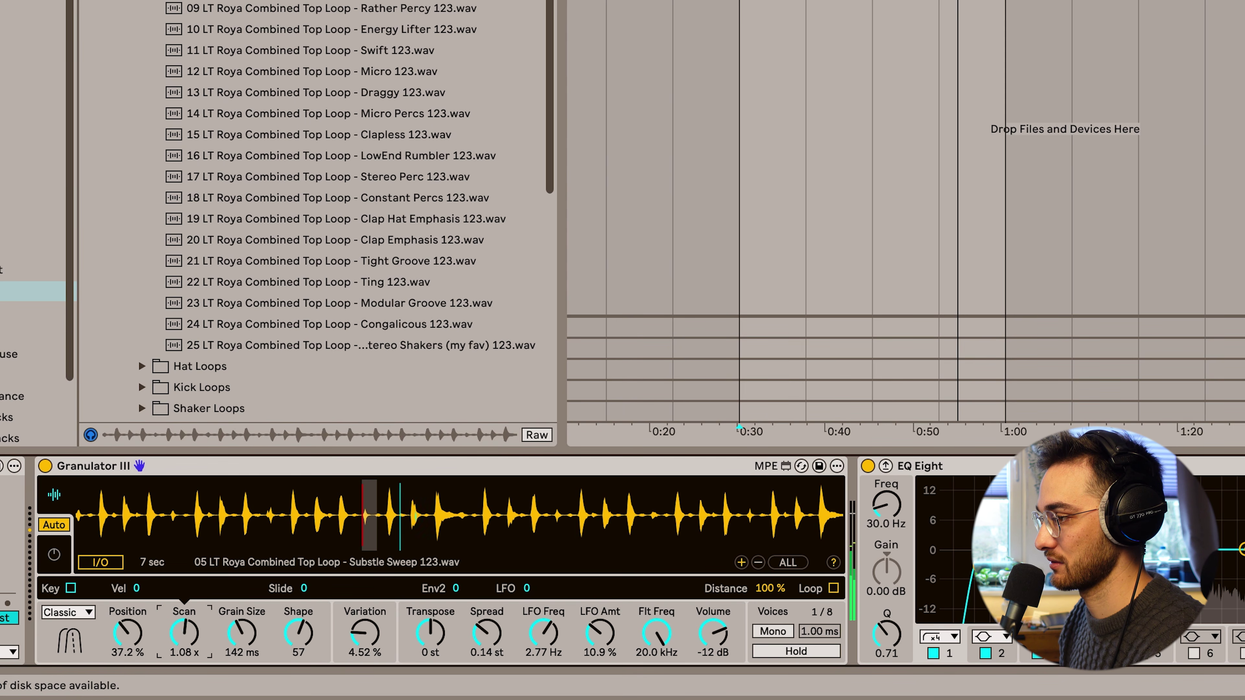
pyautogui.moveTo(184, 633); pyautogui.dragTo(184, 661)
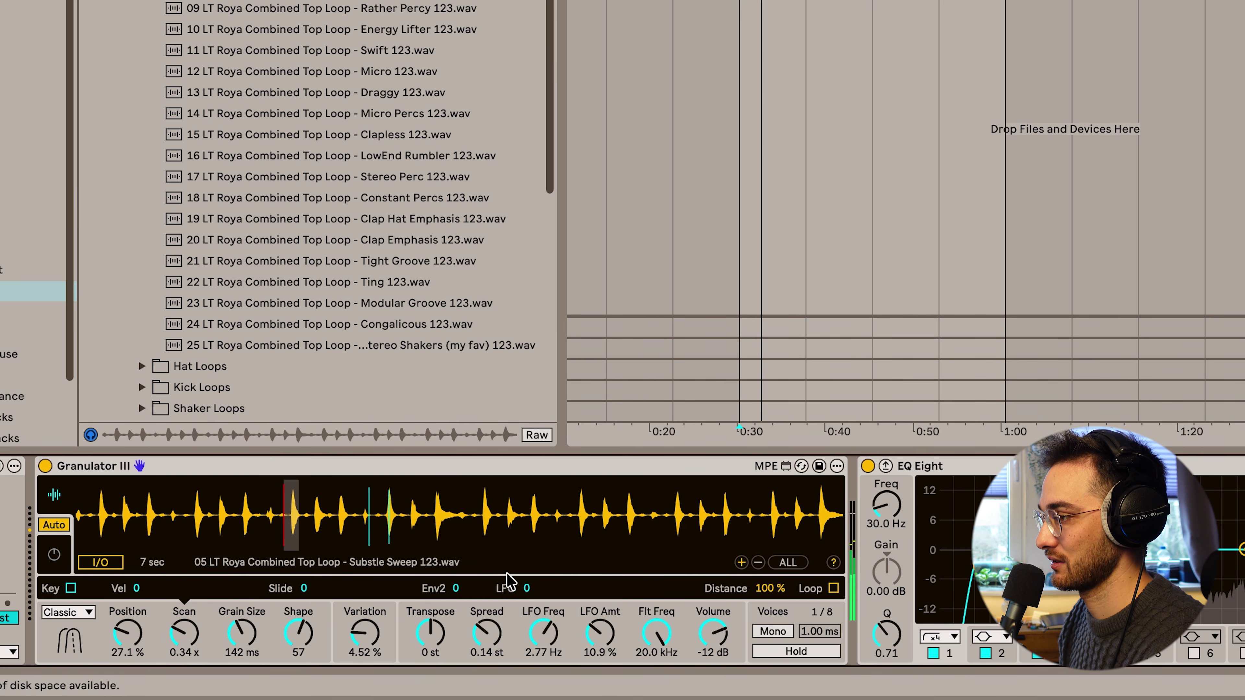
# Step: Transpose the grains to -5 st, switch the grain mode to Loop and raise Variation to 8.49%
pyautogui.moveTo(430, 633); pyautogui.dragTo(430, 626)
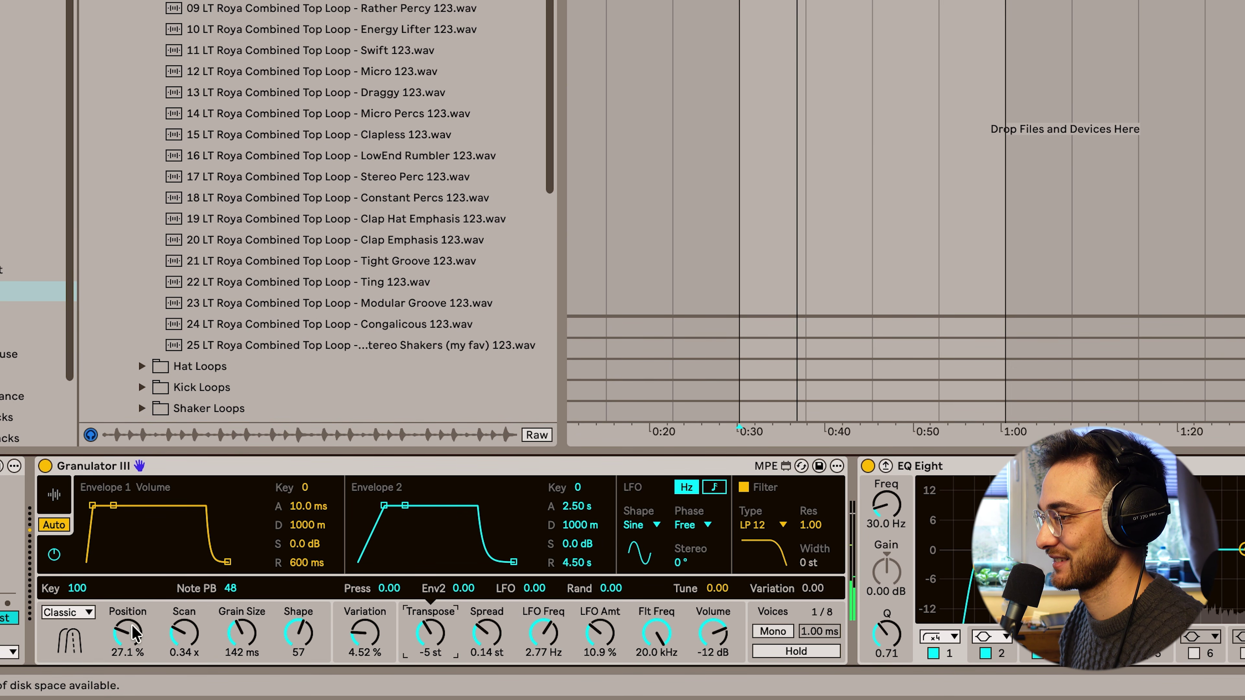
pyautogui.click(67, 612)
pyautogui.click(59, 576)
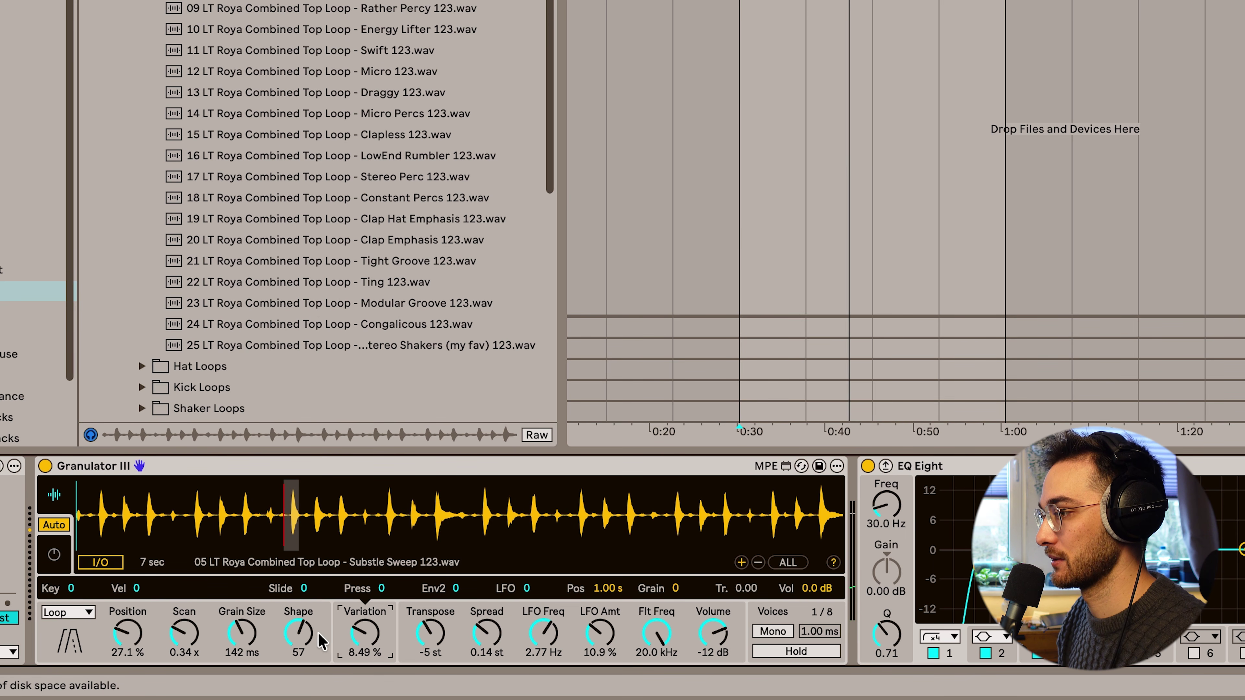
# Step: Switch the grain mode to Cloud, with Shape at 63 and Variation at 16.1%
pyautogui.click(69, 616)
pyautogui.click(57, 594)
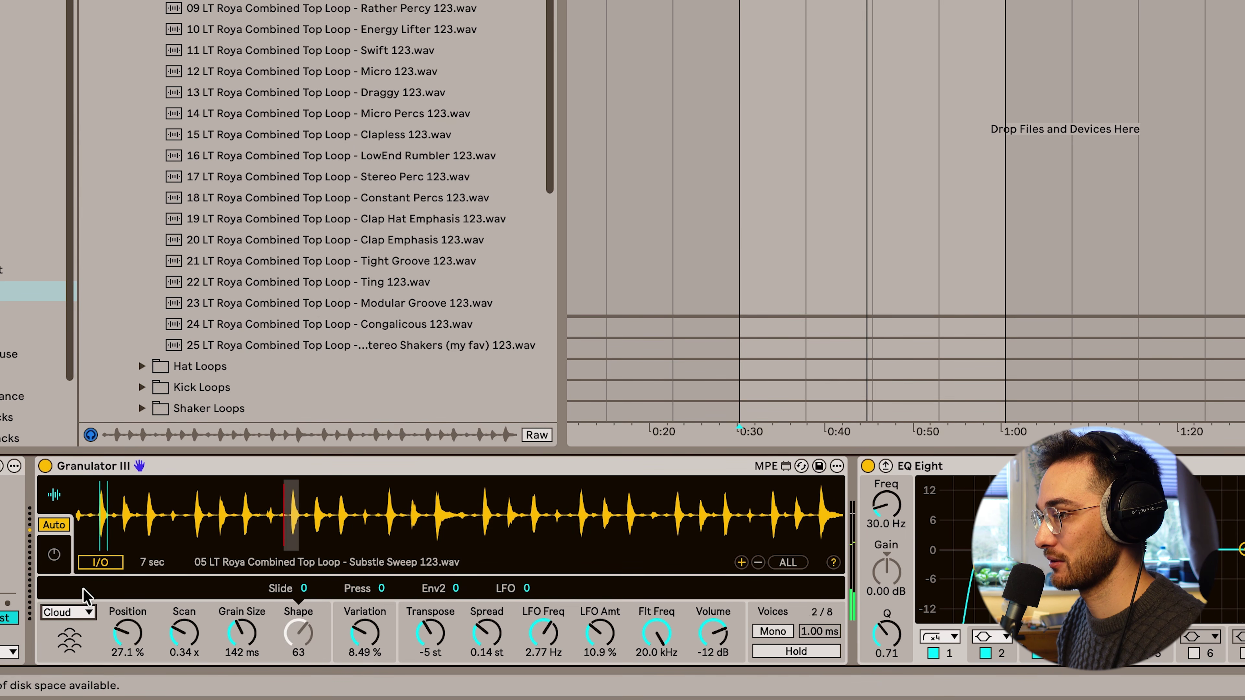
pyautogui.click(430, 611)
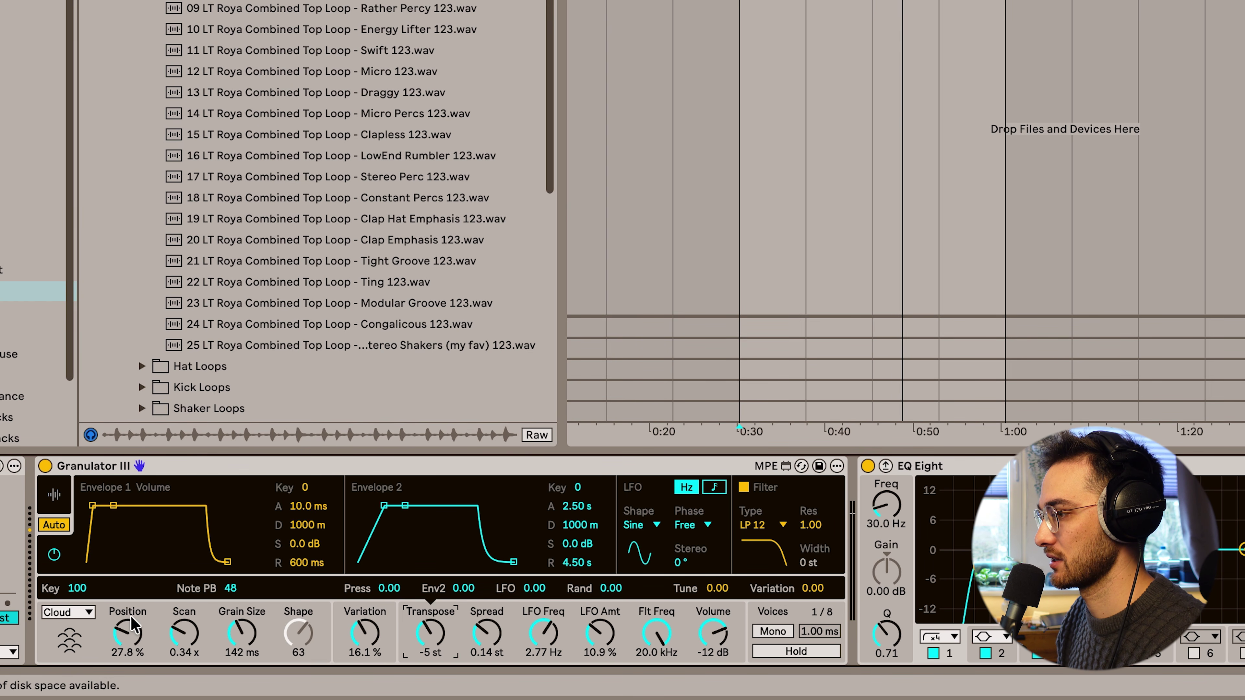
# Step: Return the grain mode to Classic, with the sample position at 51.5% and Transpose at 0 st
pyautogui.click(135, 622)
pyautogui.click(68, 612)
pyautogui.click(60, 559)
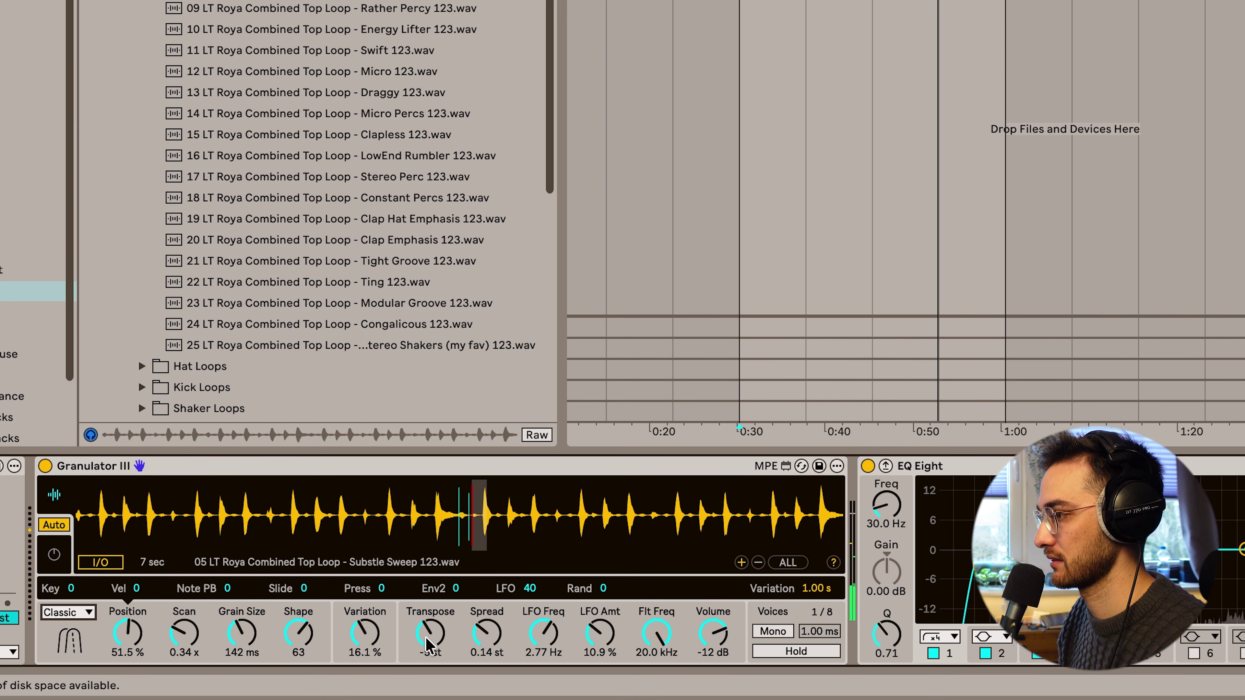
pyautogui.click(431, 630)
pyautogui.moveTo(419, 633); pyautogui.dragTo(419, 629)
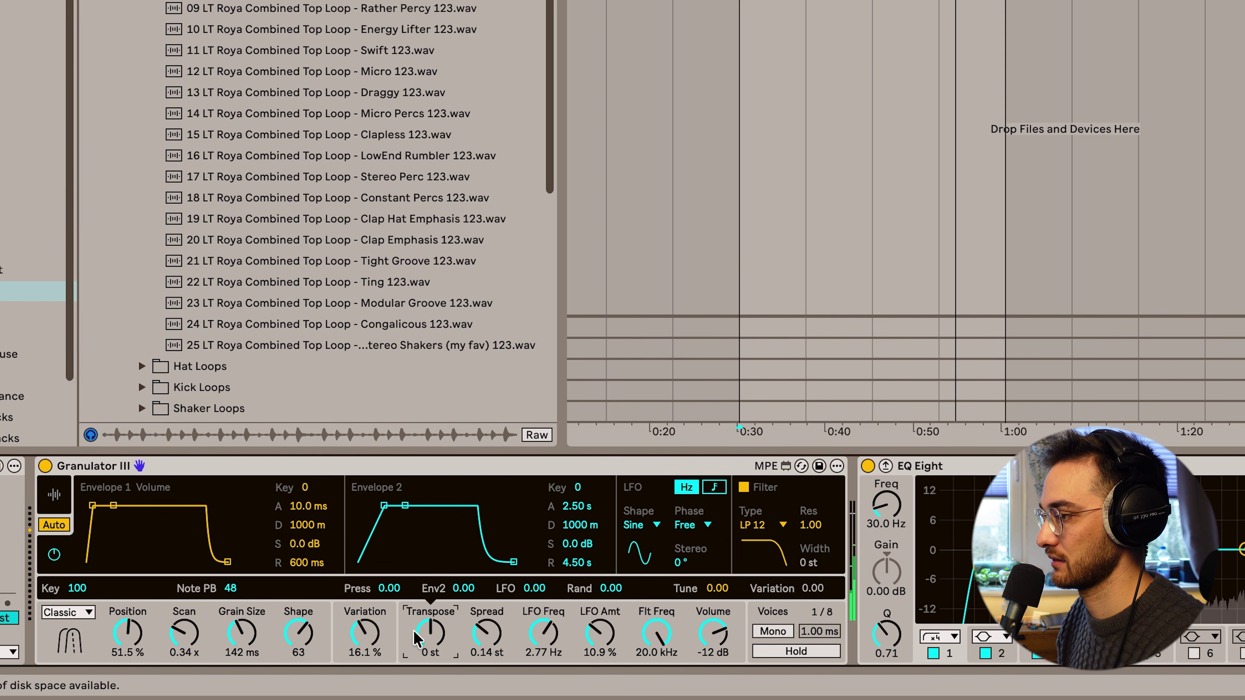
pyautogui.click(363, 631)
pyautogui.click(299, 632)
pyautogui.click(242, 632)
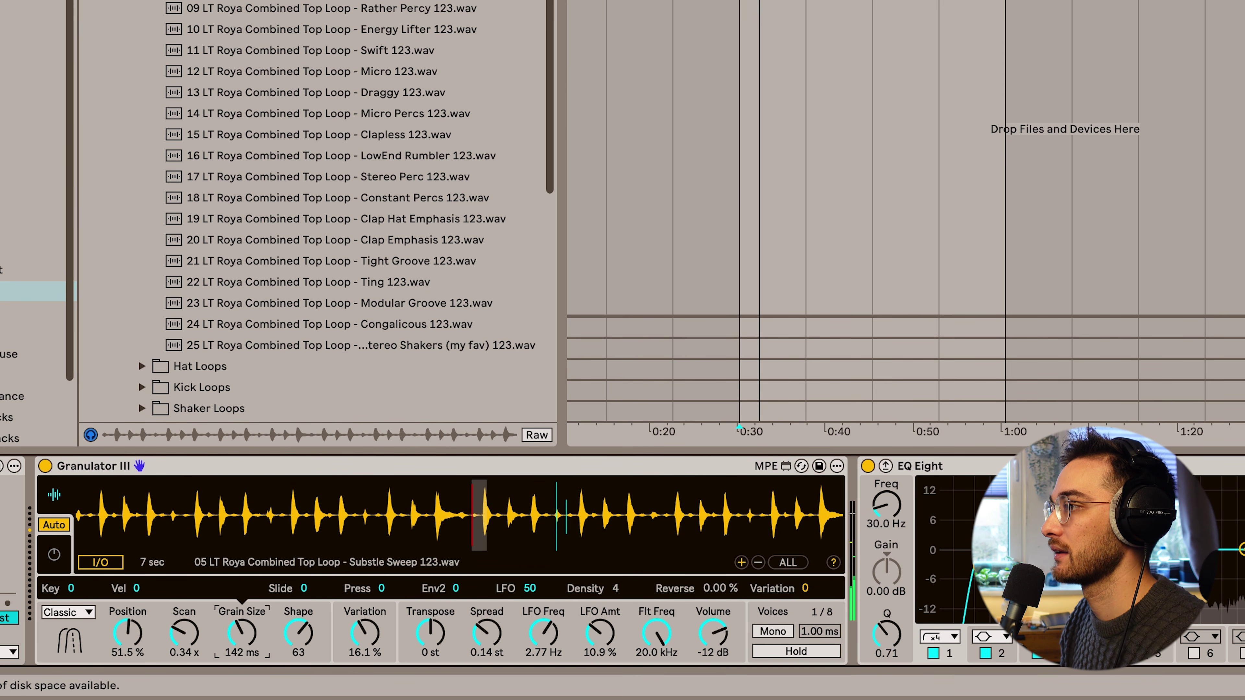
# Step: Load the 09 Rather Percy top loop at position 43.3%, with Shape 43, Spread 0.00 st, LFO Freq 0.84 Hz and LFO Amt 3.28%
pyautogui.moveTo(374, 19); pyautogui.dragTo(460, 515)
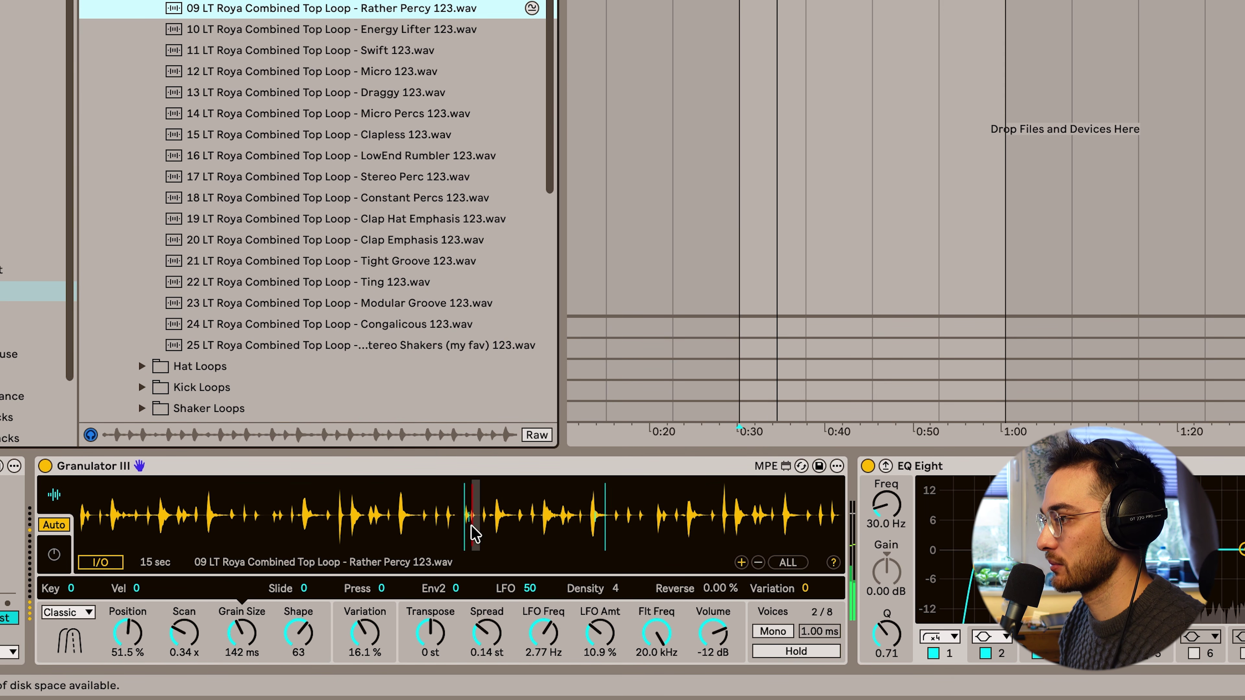
pyautogui.moveTo(584, 518); pyautogui.dragTo(298, 643)
pyautogui.moveTo(486, 632); pyautogui.dragTo(598, 645)
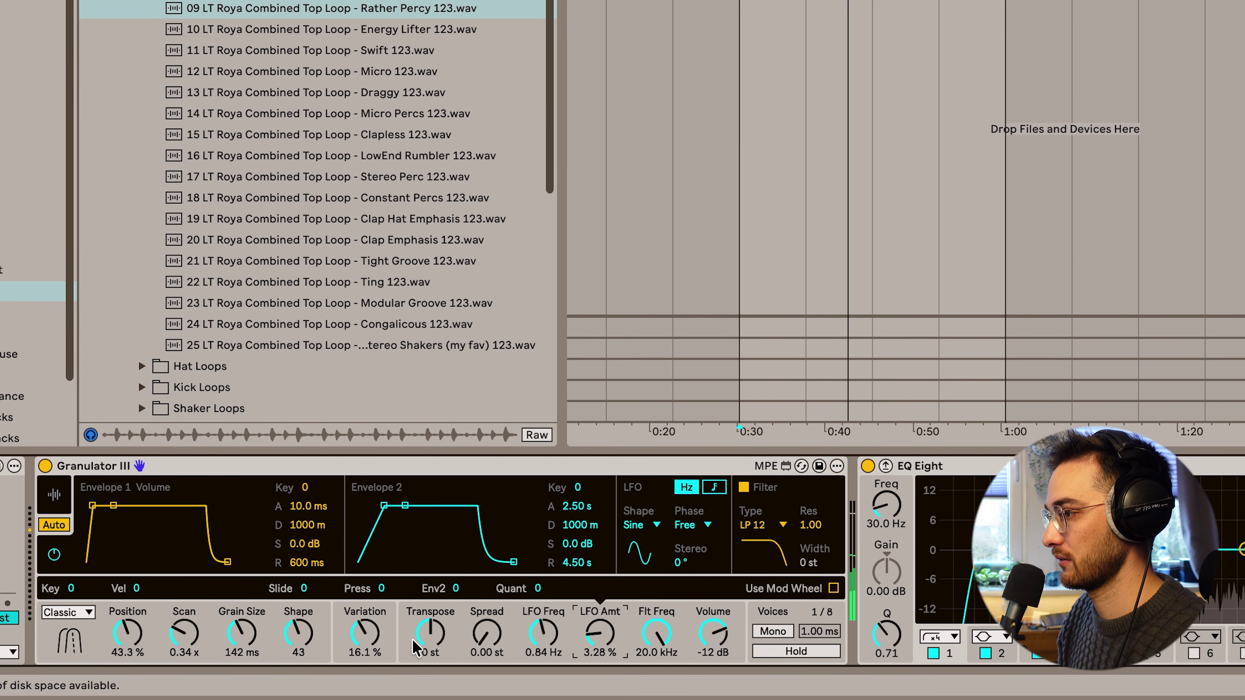
# Step: Sync the LFO rate to the beat with its phase kept on Free, and set LFO Beat to 5
pyautogui.click(714, 487)
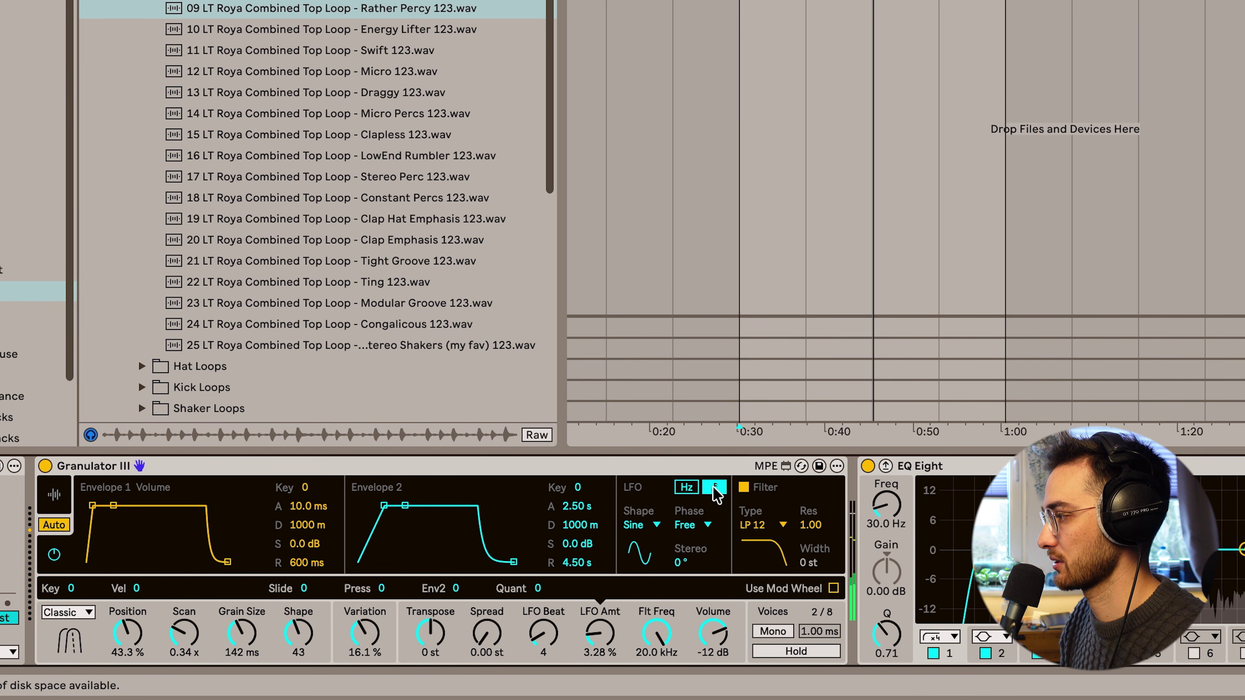
pyautogui.click(692, 525)
pyautogui.click(687, 536)
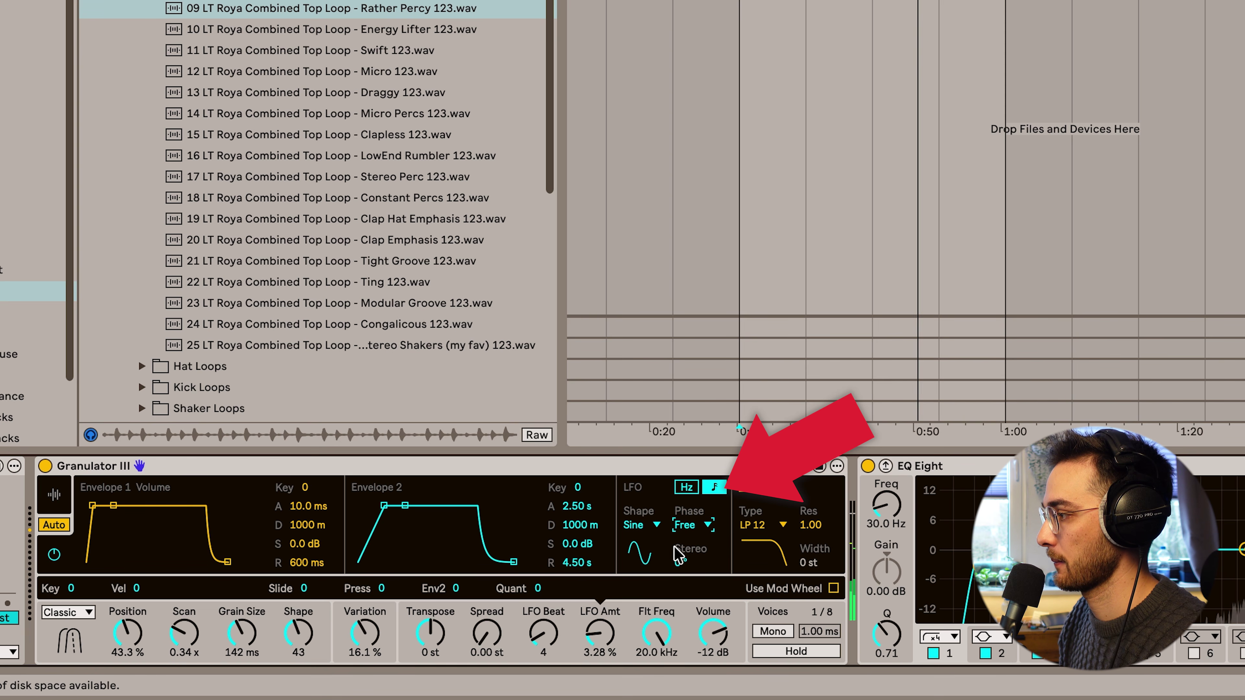
pyautogui.moveTo(543, 634)
pyautogui.mouseDown()
pyautogui.moveTo(543, 611)
pyautogui.moveTo(543, 640)
pyautogui.mouseUp()
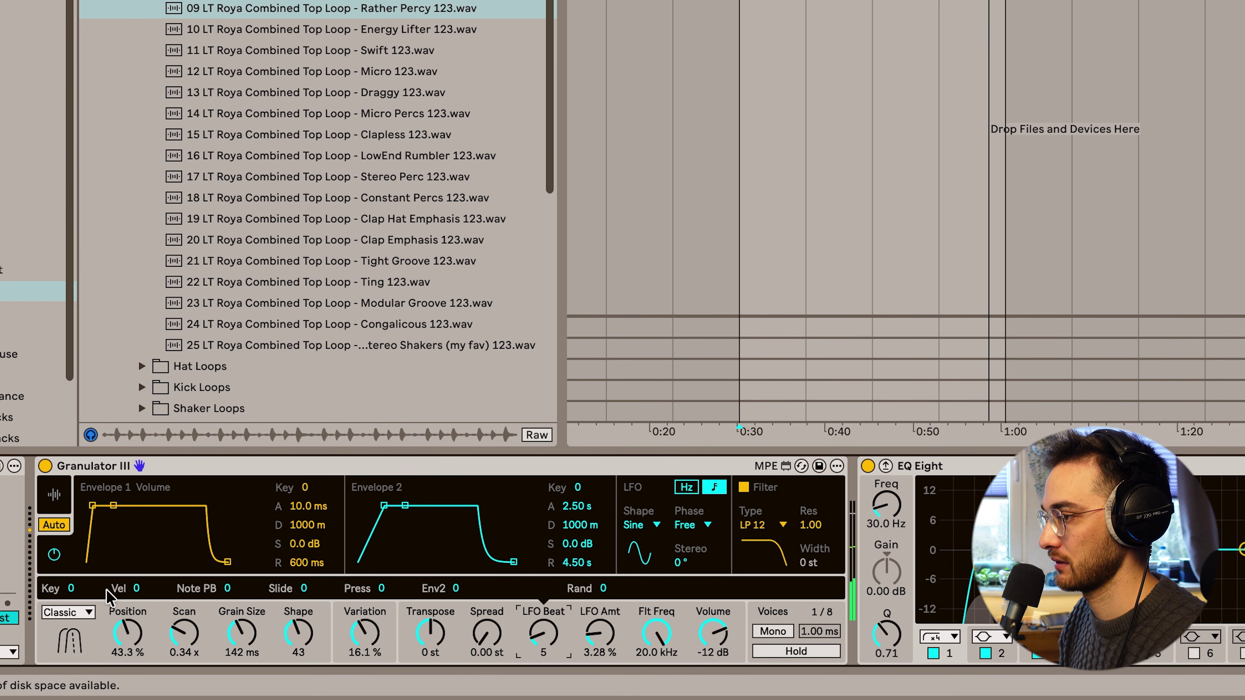
# Step: Load the 17 Stereo Perc top loop, move its sample position to 27.7% and set Grain Size to 206 ms
pyautogui.click(55, 495)
pyautogui.moveTo(377, 518); pyautogui.dragTo(350, 514)
pyautogui.moveTo(373, 178); pyautogui.dragTo(419, 529)
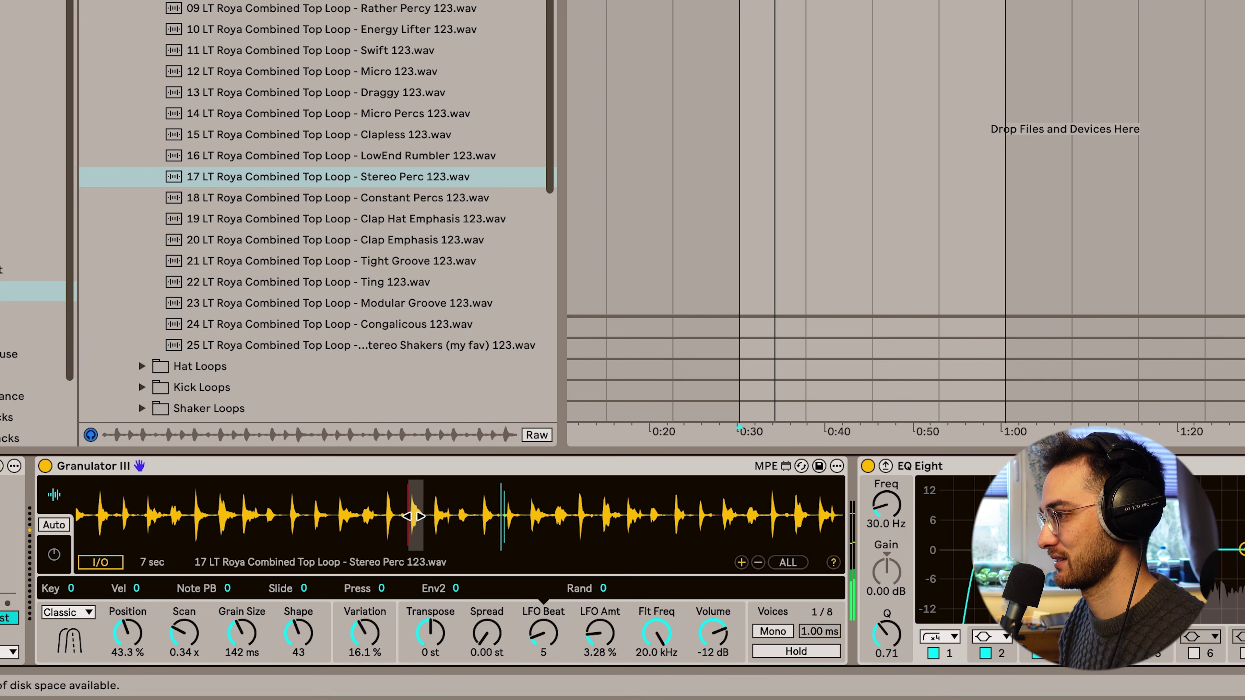
pyautogui.click(295, 515)
pyautogui.moveTo(242, 632); pyautogui.dragTo(244, 615)
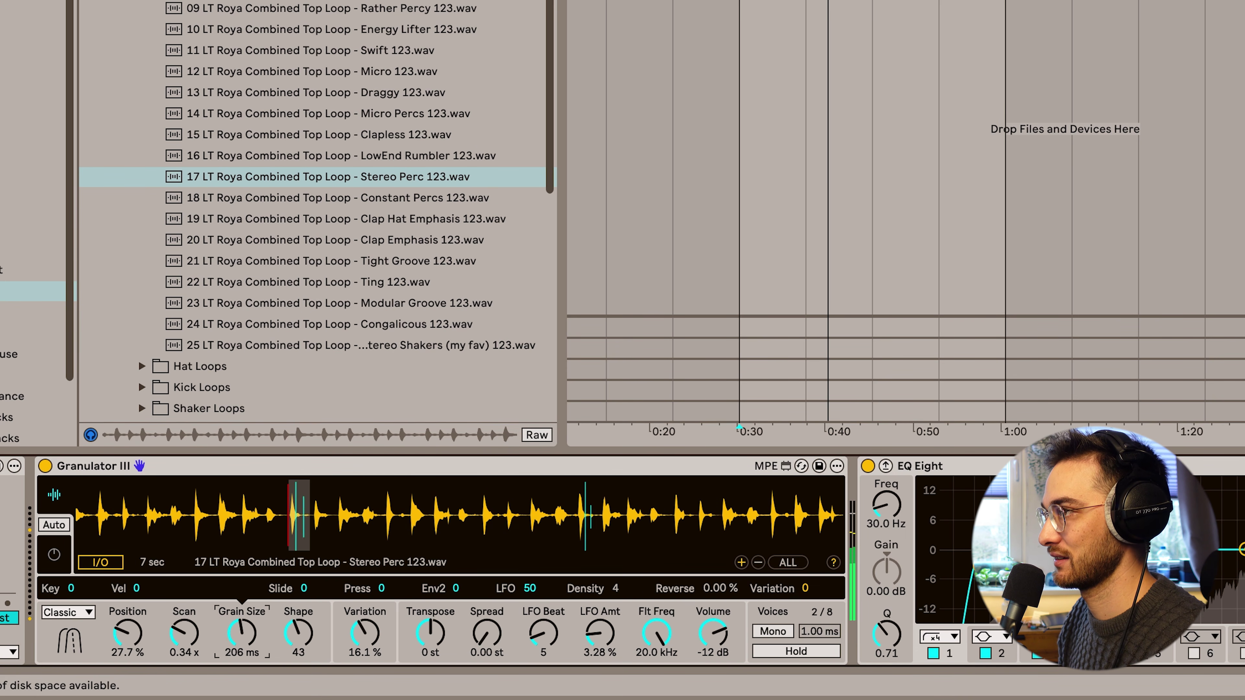
# Step: Load the 04 Green Percs textural percussion loop and move its sample position to 62.9%
pyautogui.click(115, 1)
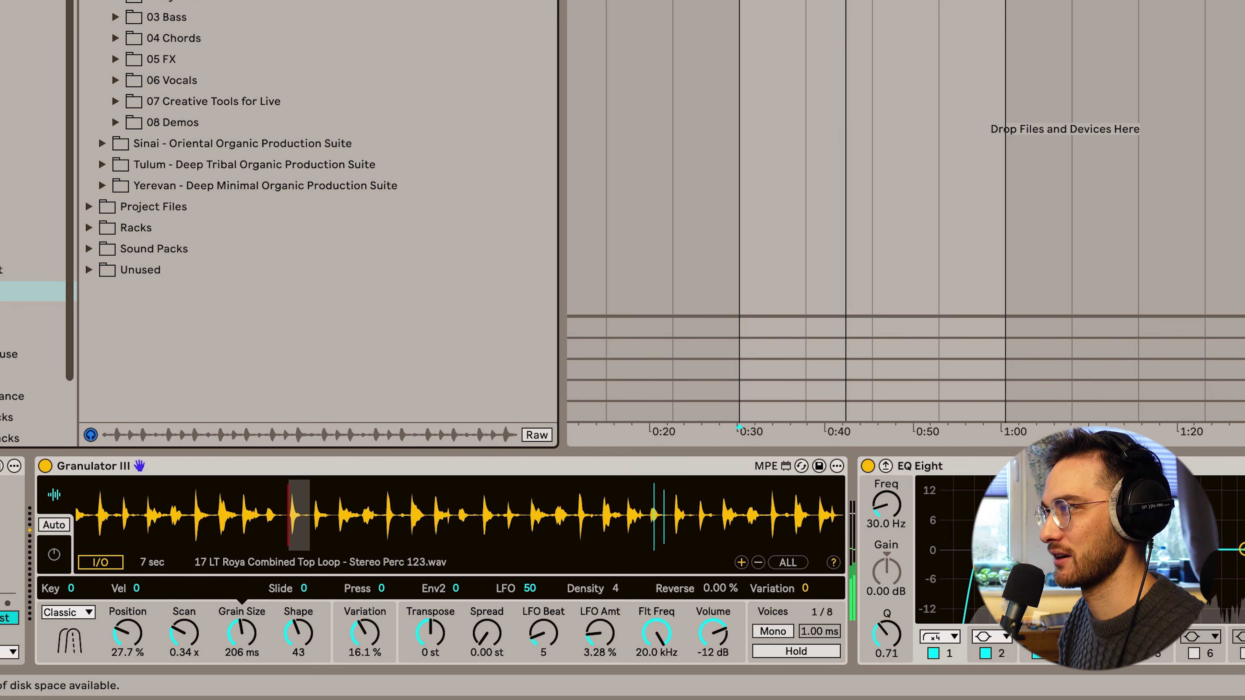
pyautogui.click(101, 185)
pyautogui.moveTo(343, 37); pyautogui.dragTo(470, 535)
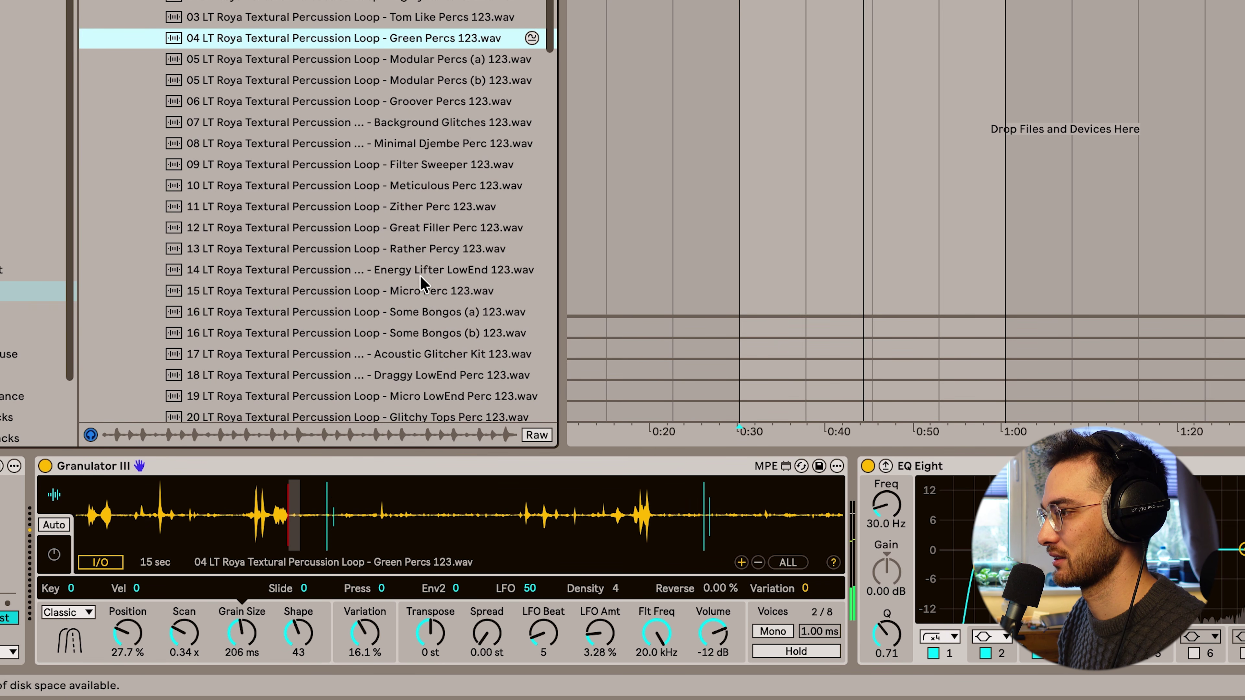
pyautogui.click(527, 521)
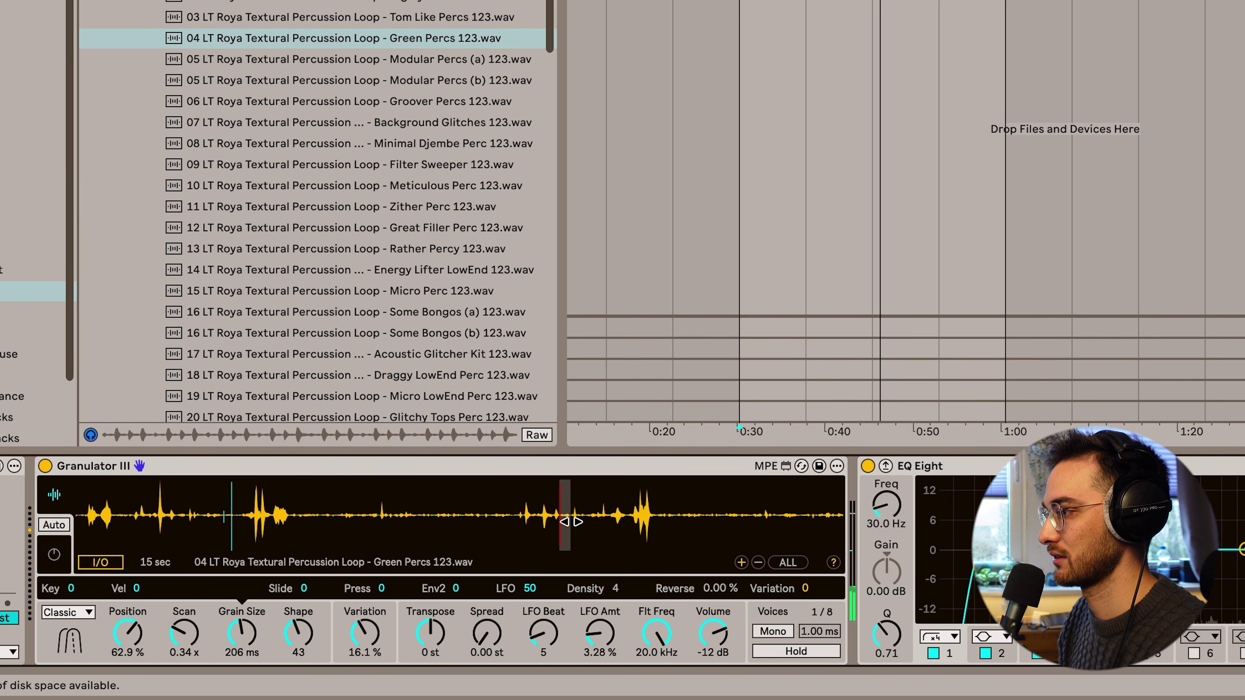
# Step: Load the 35 Congalicous Percs textural percussion loop with its position at 28.2%, Scan at 0.29x and Grain Size at 342 ms
pyautogui.doubleClick(392, 354)
pyautogui.scroll(-6, 395, 339)
pyautogui.moveTo(429, 310); pyautogui.dragTo(448, 487)
pyautogui.moveTo(357, 510); pyautogui.dragTo(305, 513)
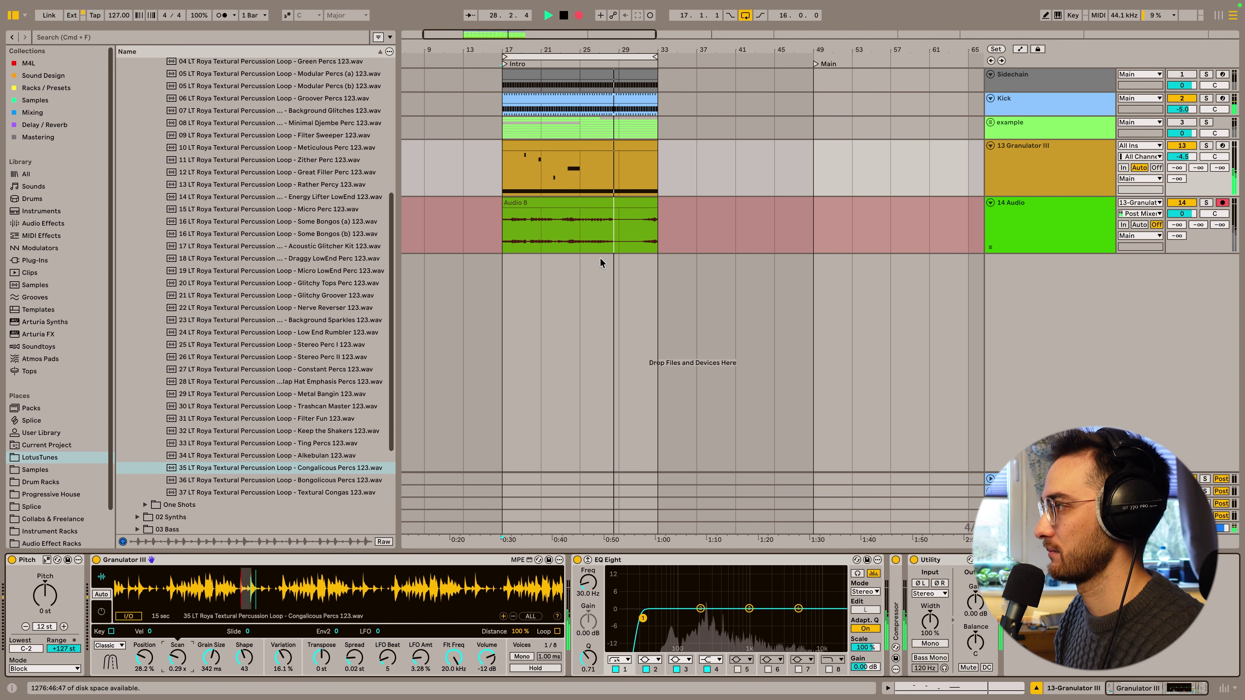
# Step: Stop the recording and show the take lanes of the 14 Audio track
pyautogui.press('space')
pyautogui.click(611, 201)
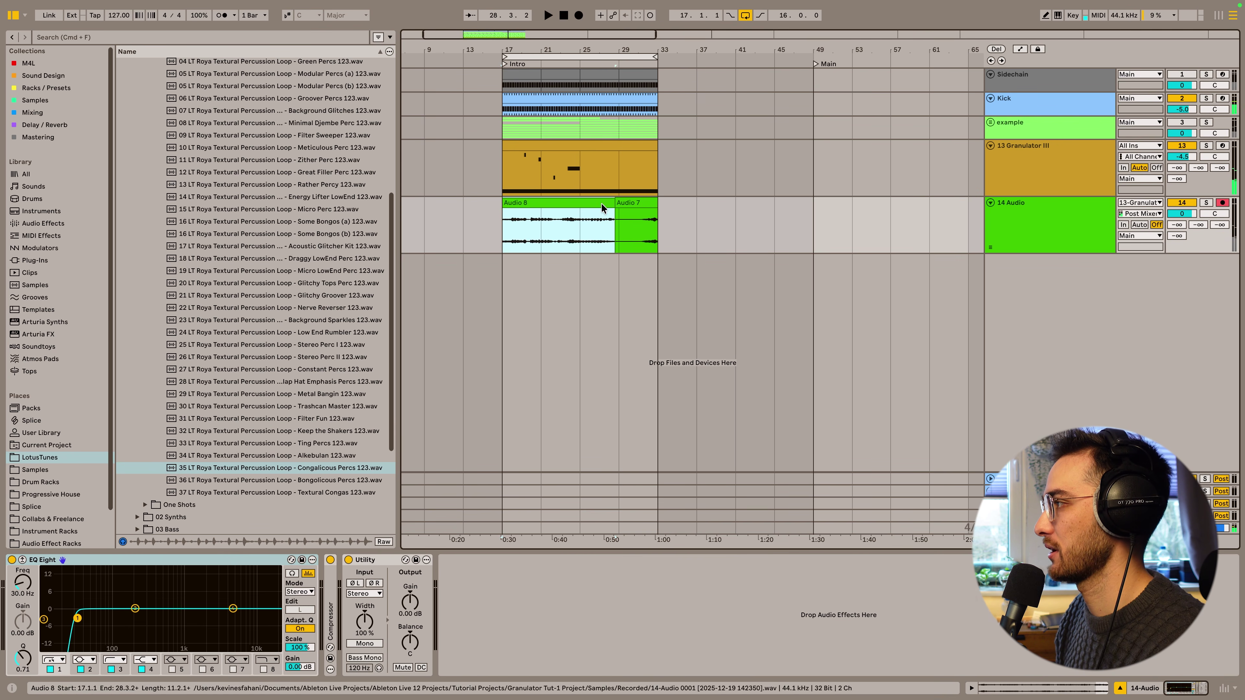
pyautogui.click(1006, 230)
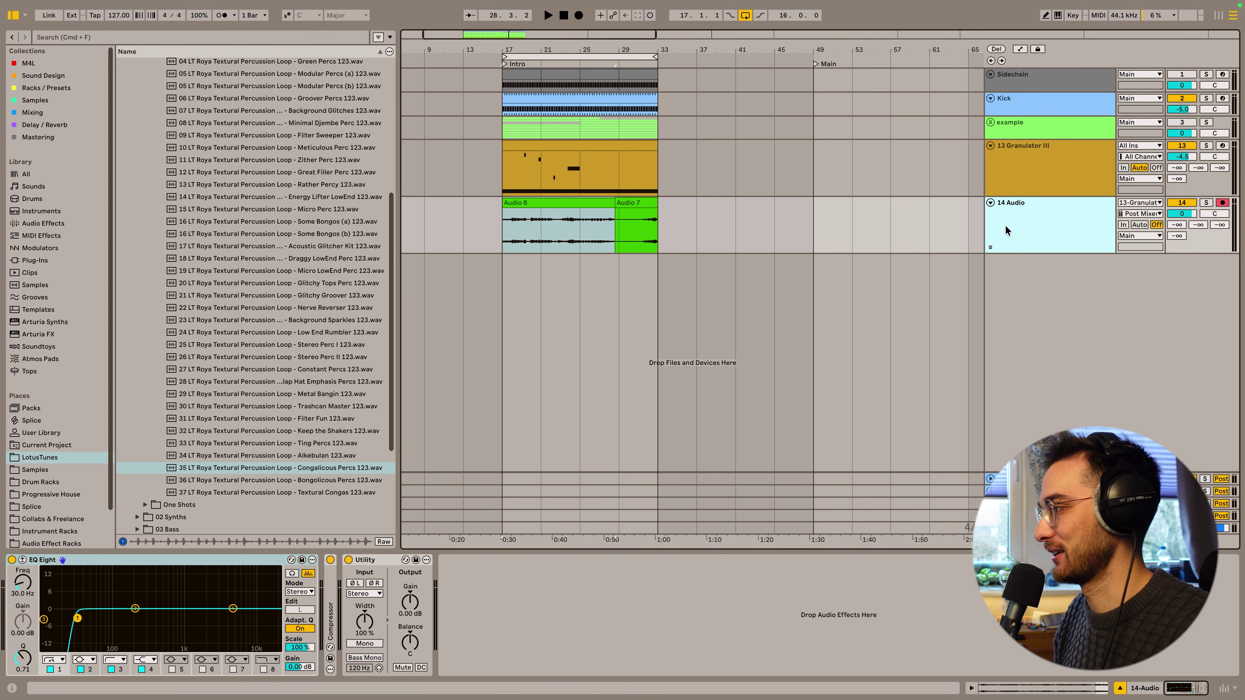
pyautogui.click(991, 247)
pyautogui.scroll(-3, 638, 344)
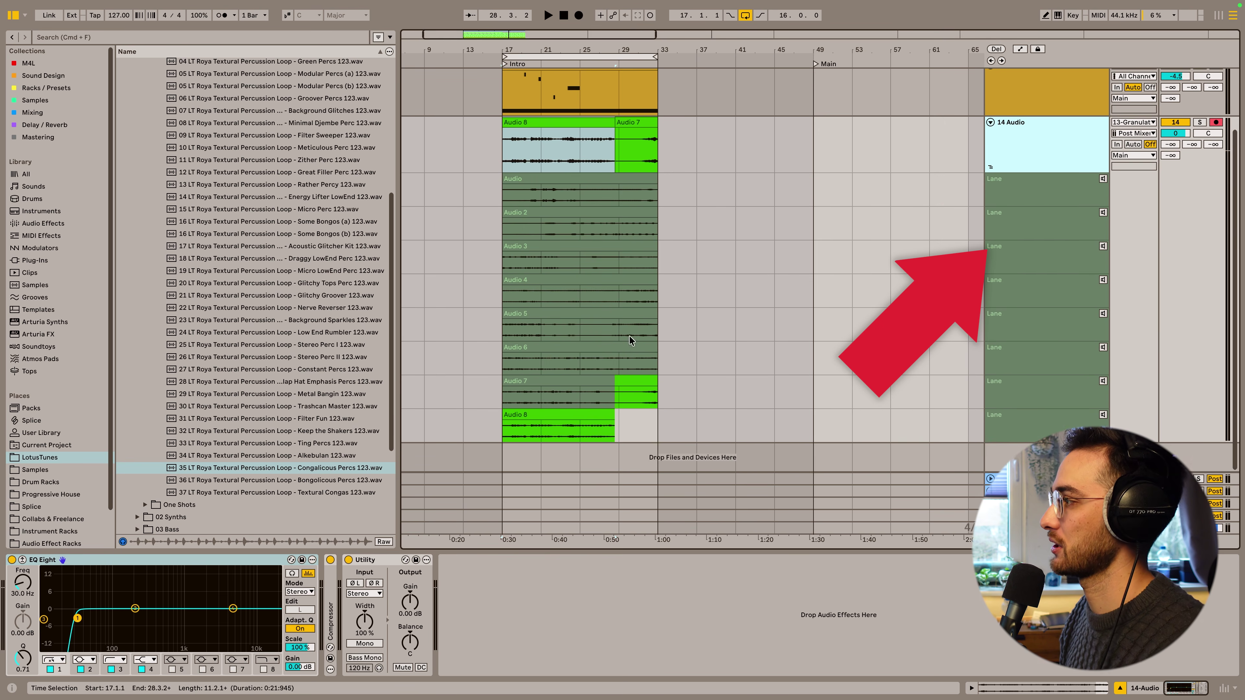
# Step: Play back the arrangement and audition the first and second take lanes of the 14 Audio track
pyautogui.click(578, 140)
pyautogui.scroll(1, 725, 201)
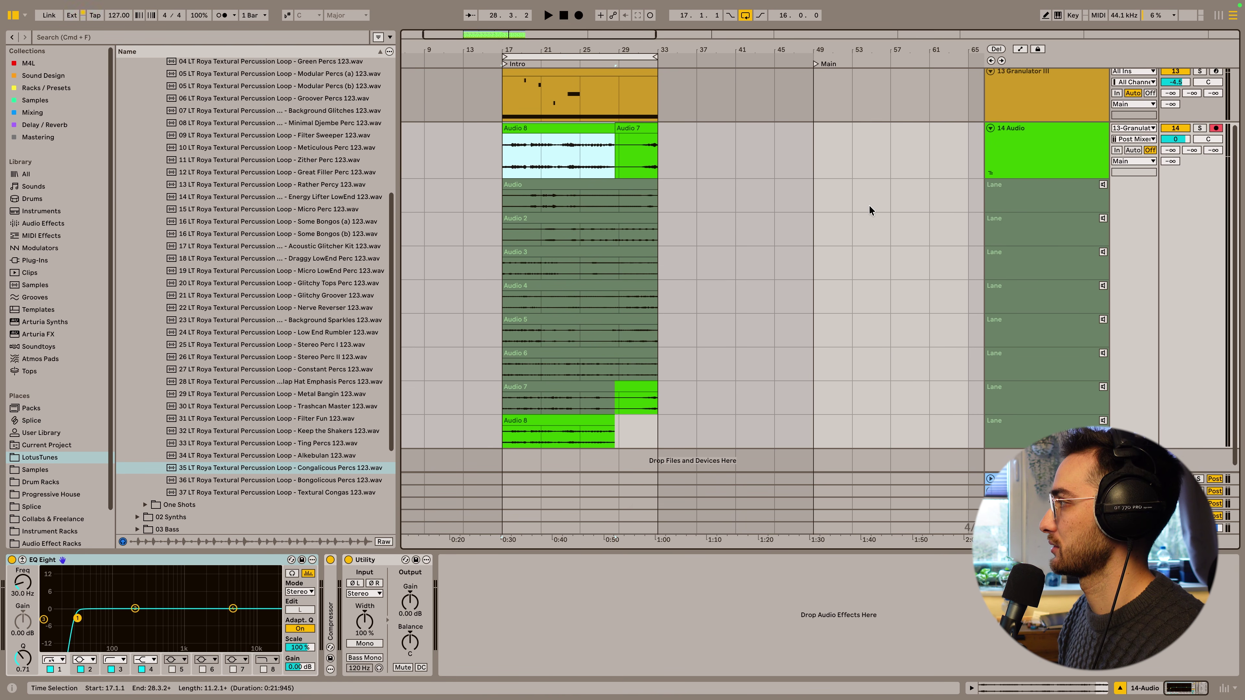
pyautogui.scroll(1, 871, 210)
pyautogui.click(1103, 212)
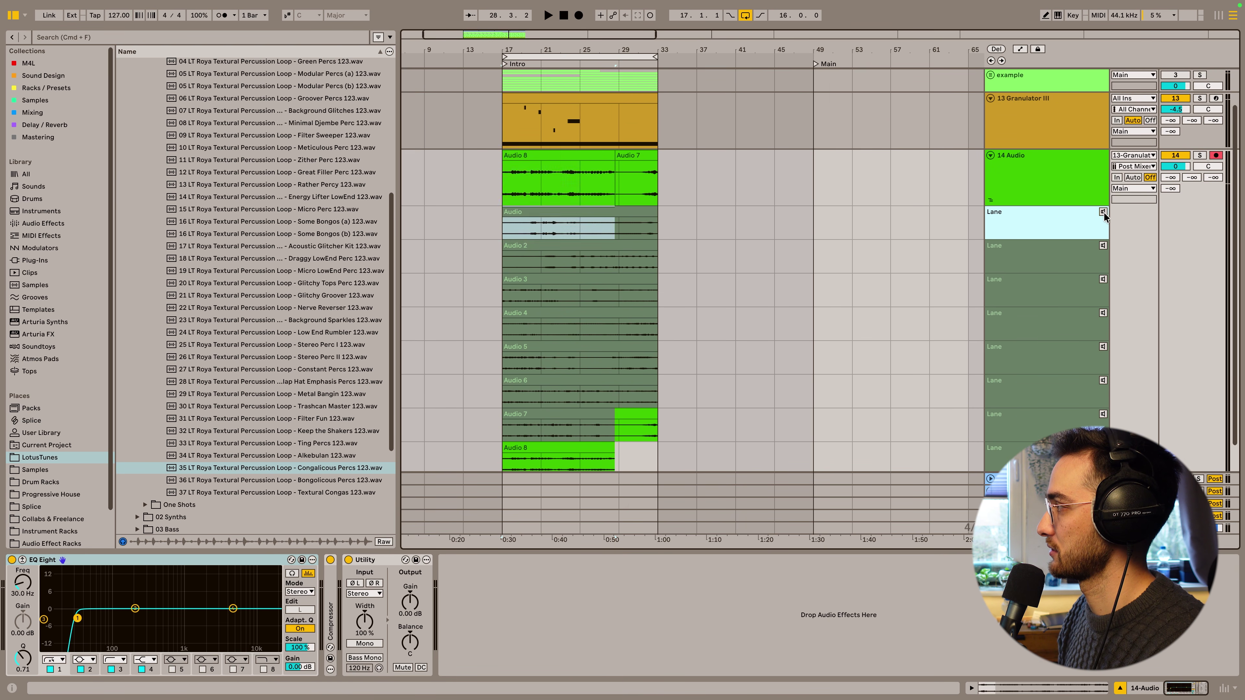
pyautogui.click(592, 212)
pyautogui.scroll(2, 599, 228)
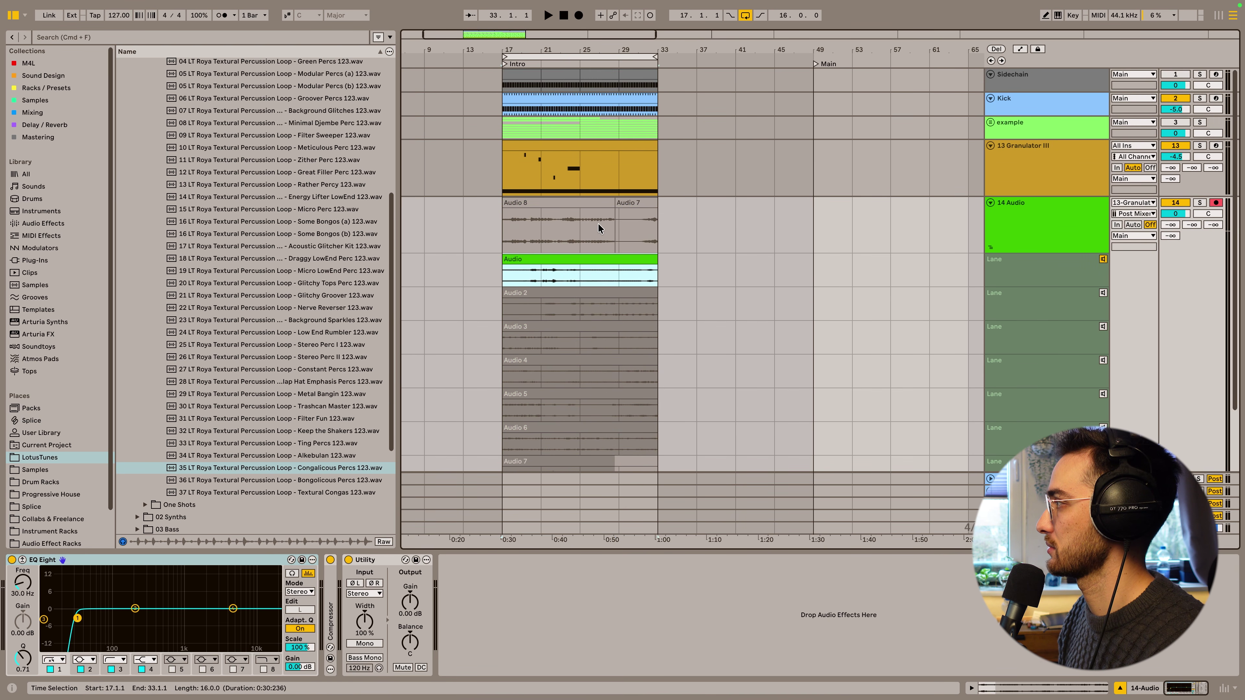
pyautogui.press('space')
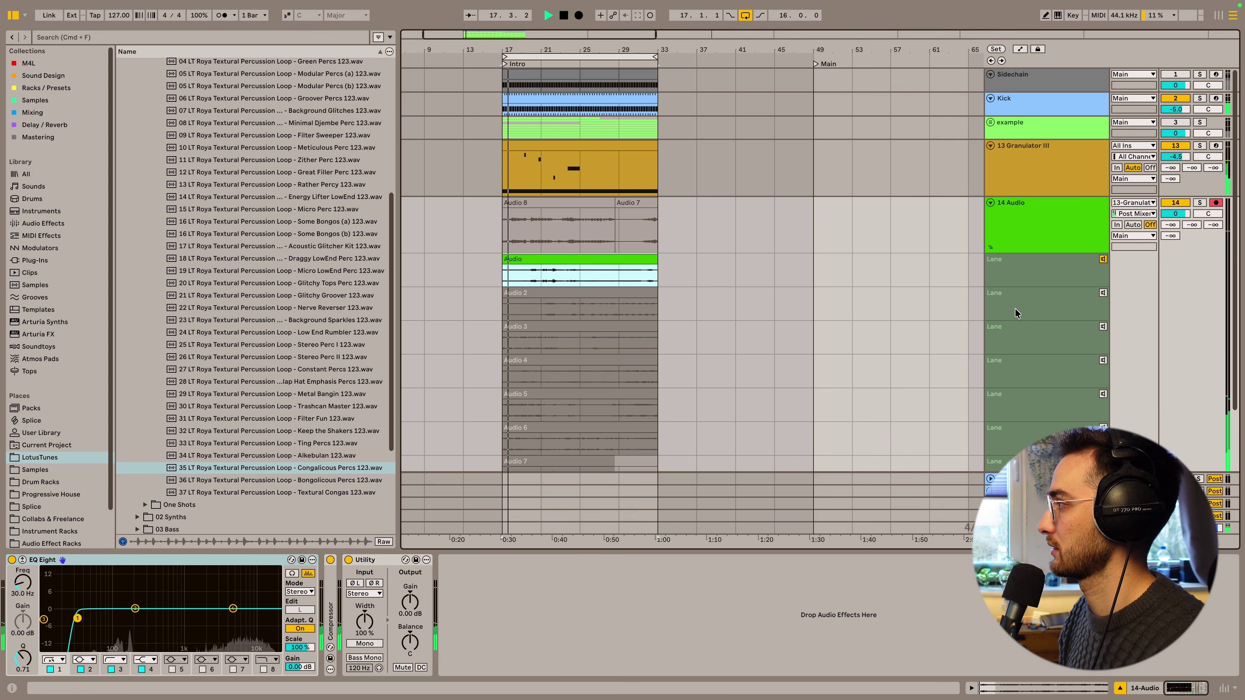
pyautogui.click(1104, 294)
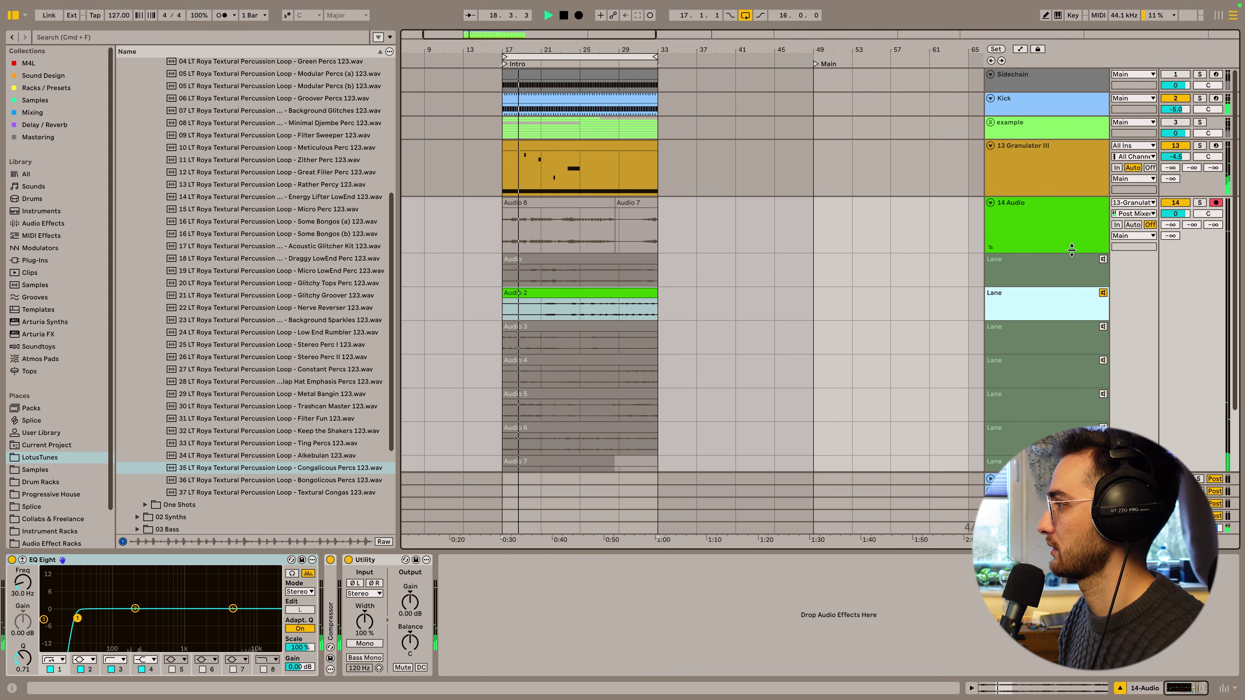
# Step: Audition the third and fourth take lanes of the 14 Audio track against the arrangement
pyautogui.click(1176, 145)
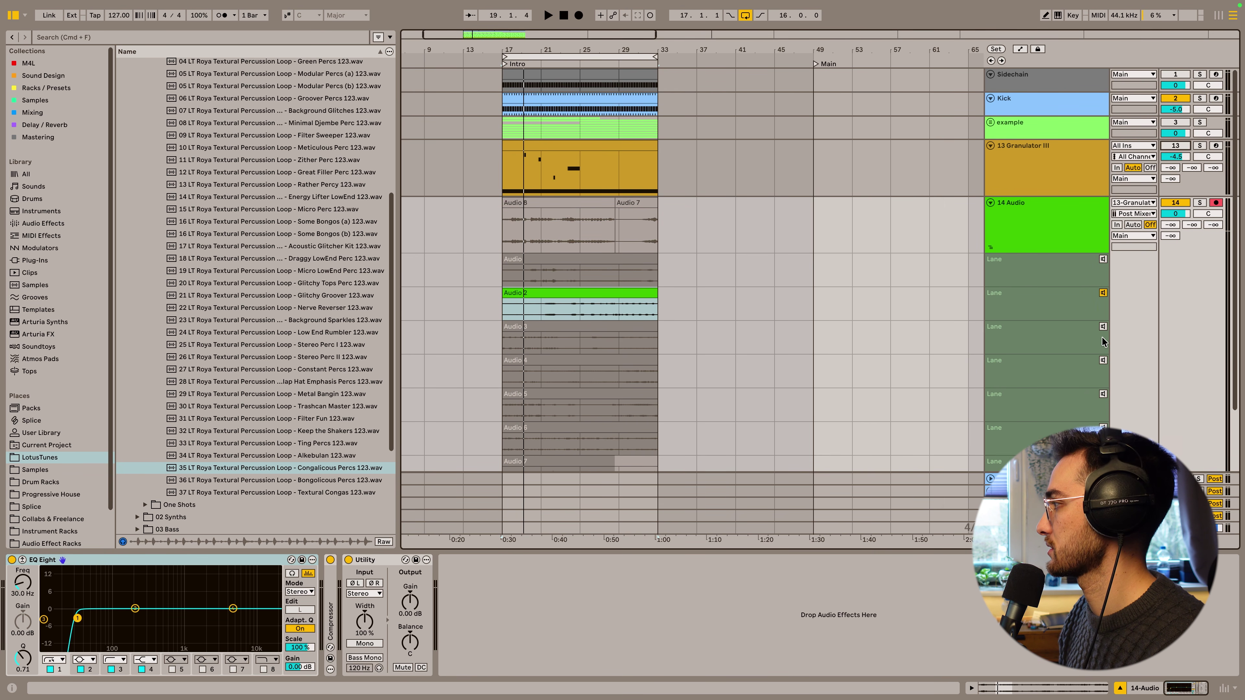
pyautogui.click(1103, 326)
pyautogui.click(1103, 360)
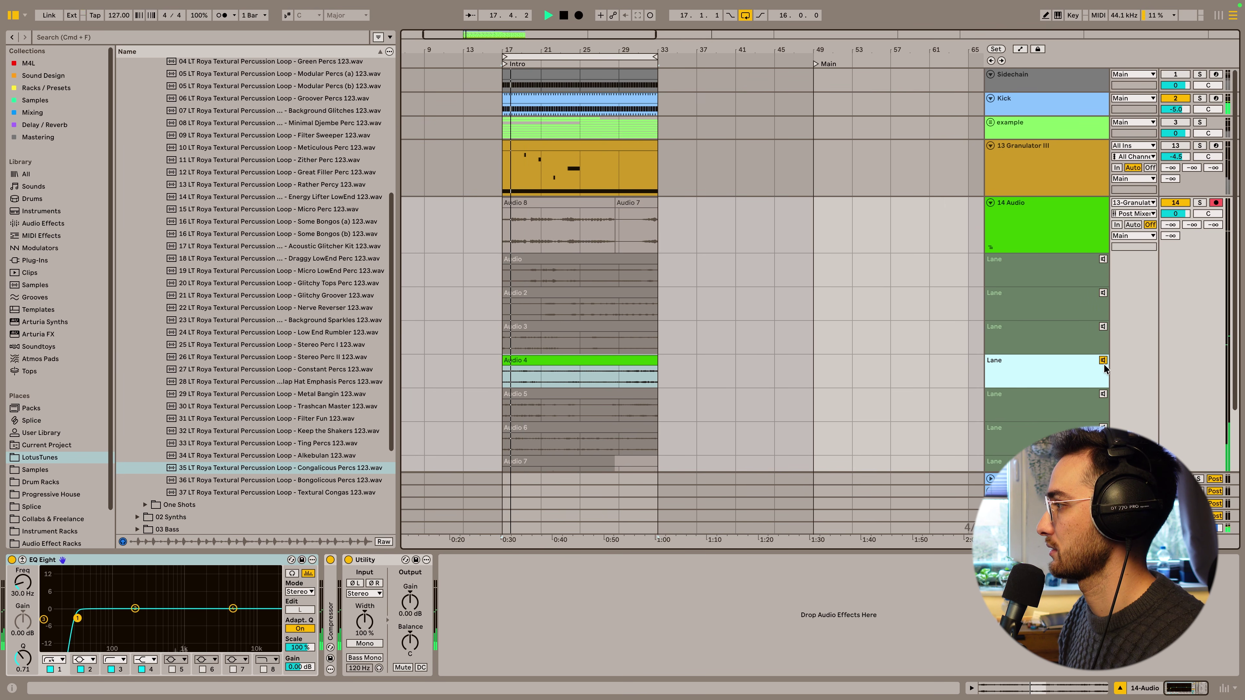
pyautogui.scroll(-3, 1082, 379)
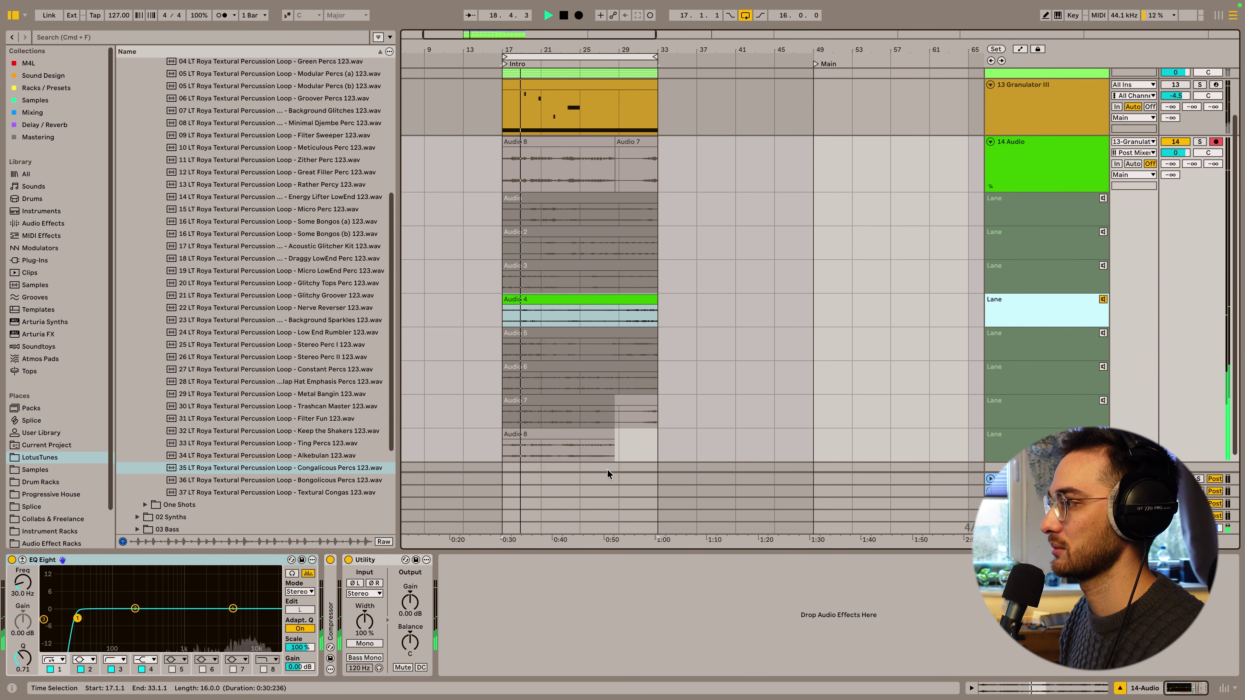
pyautogui.scroll(-1, 611, 477)
pyautogui.click(656, 445)
pyautogui.press('space')
# Step: Return to the first take lane of the 14 Audio track and play it back from bar 17
pyautogui.click(606, 258)
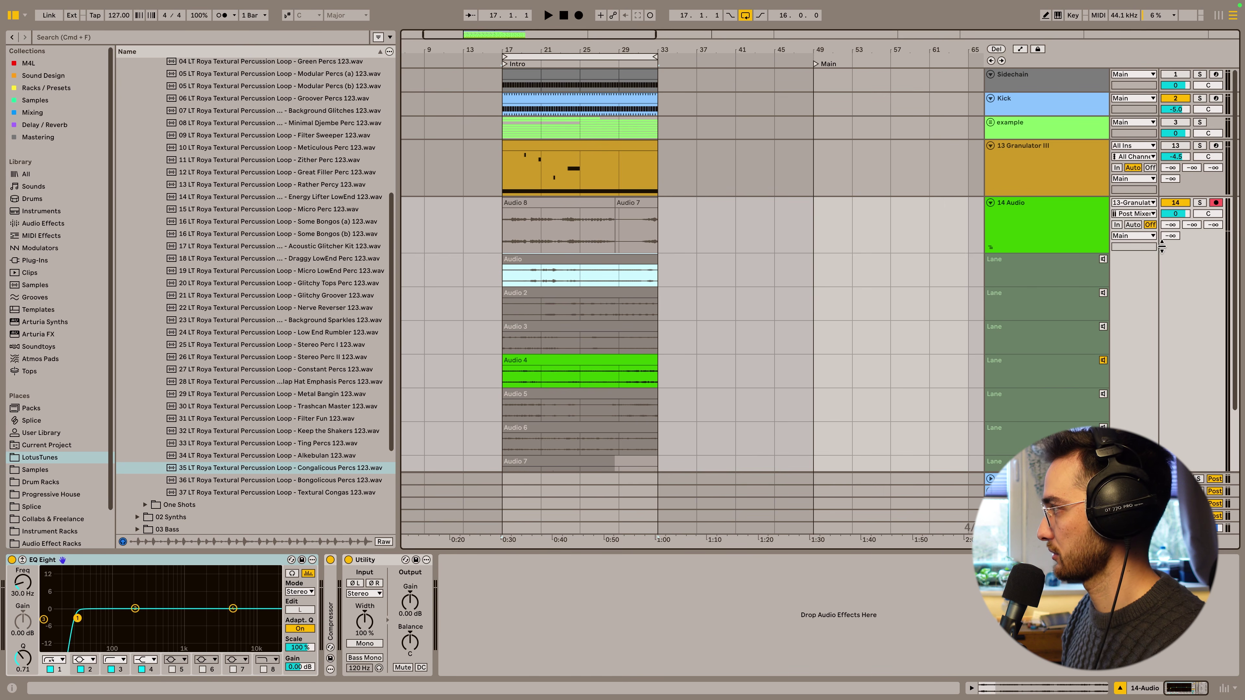
pyautogui.click(1103, 259)
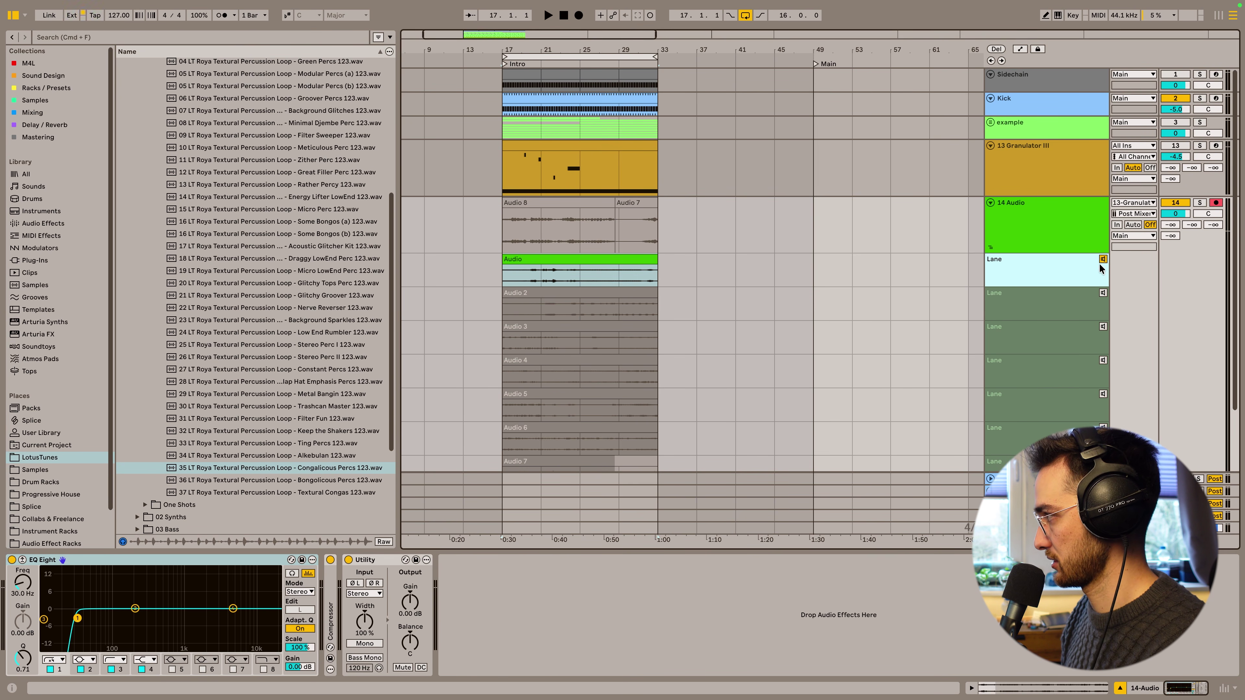
pyautogui.click(596, 261)
pyautogui.press('space')
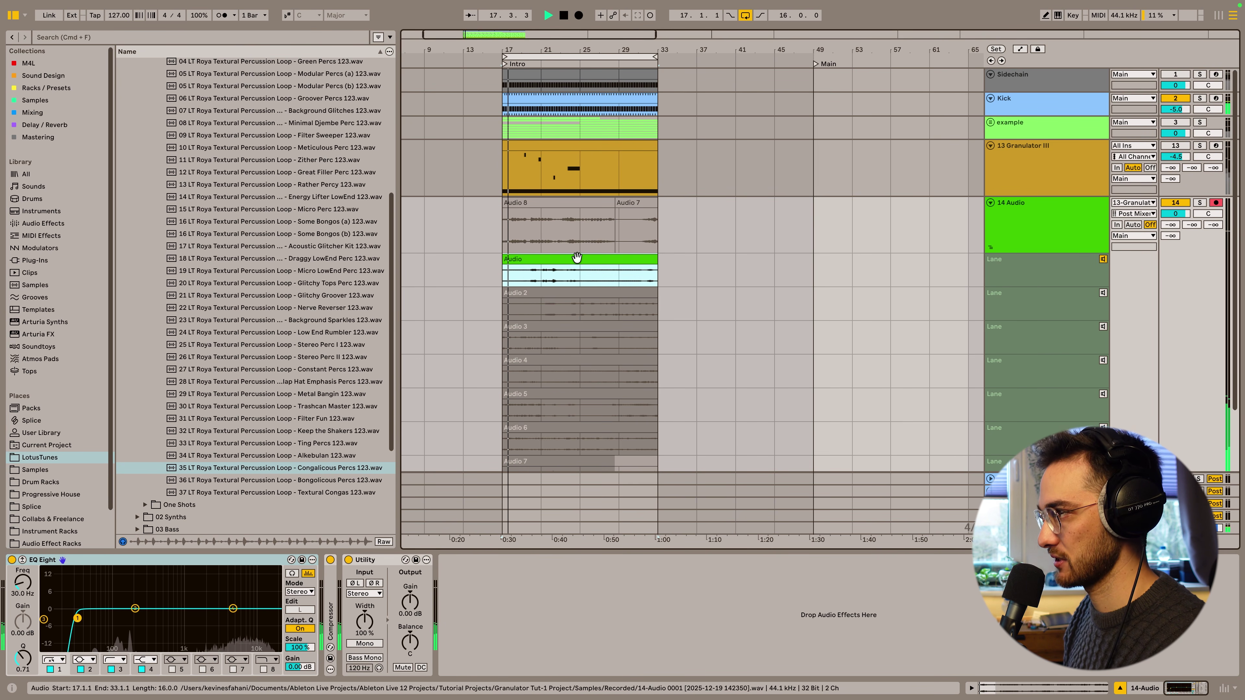
# Step: Narrow the arrangement grid by two levels and play through the first take lane at a closer zoom
pyautogui.click(542, 279)
pyautogui.press('super+1')
pyautogui.press('super+1')
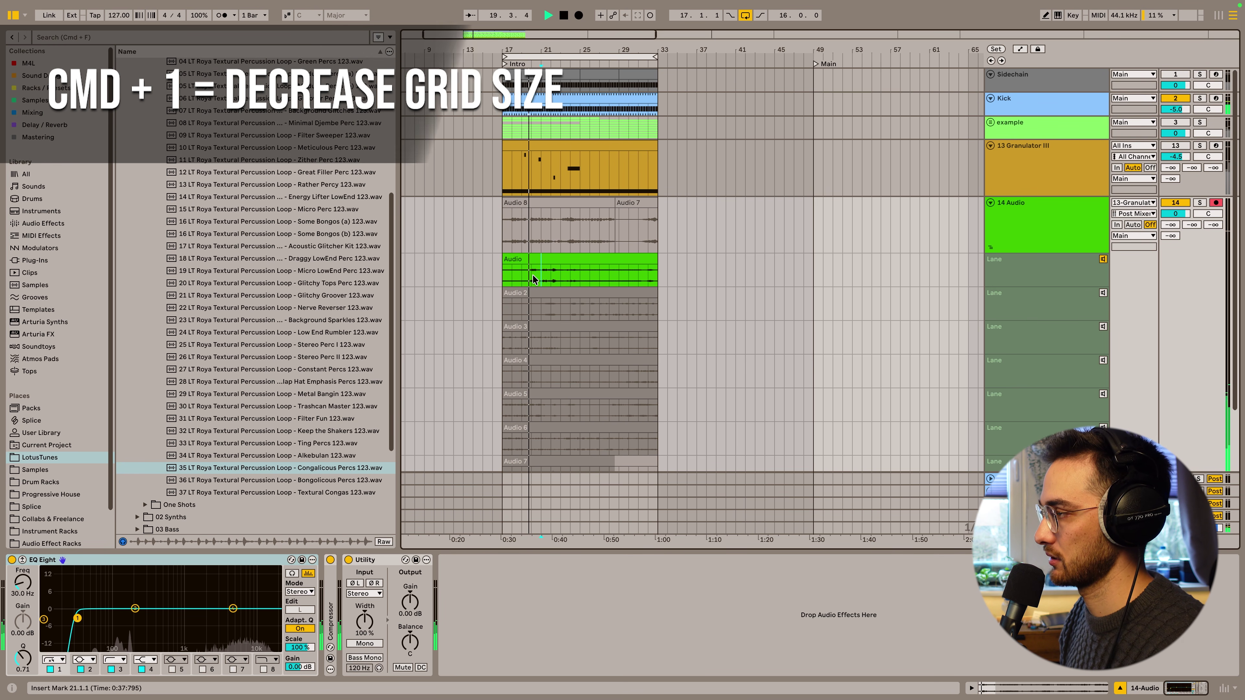
pyautogui.press('+')
pyautogui.press('+')
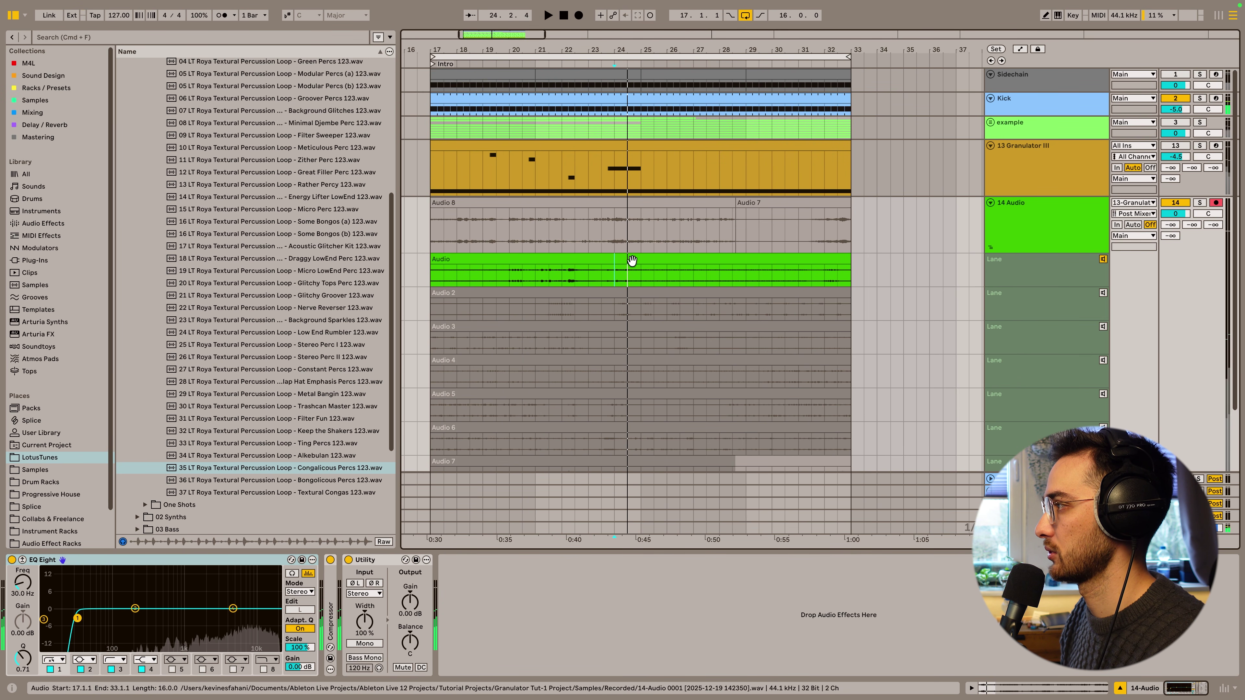
pyautogui.click(607, 265)
pyautogui.press('space')
# Step: Open the first lane's Audio clip, set its editor grid to 1/16 and quantize the entire clip
pyautogui.click(608, 256)
pyautogui.doubleClick(588, 260)
pyautogui.click(604, 377)
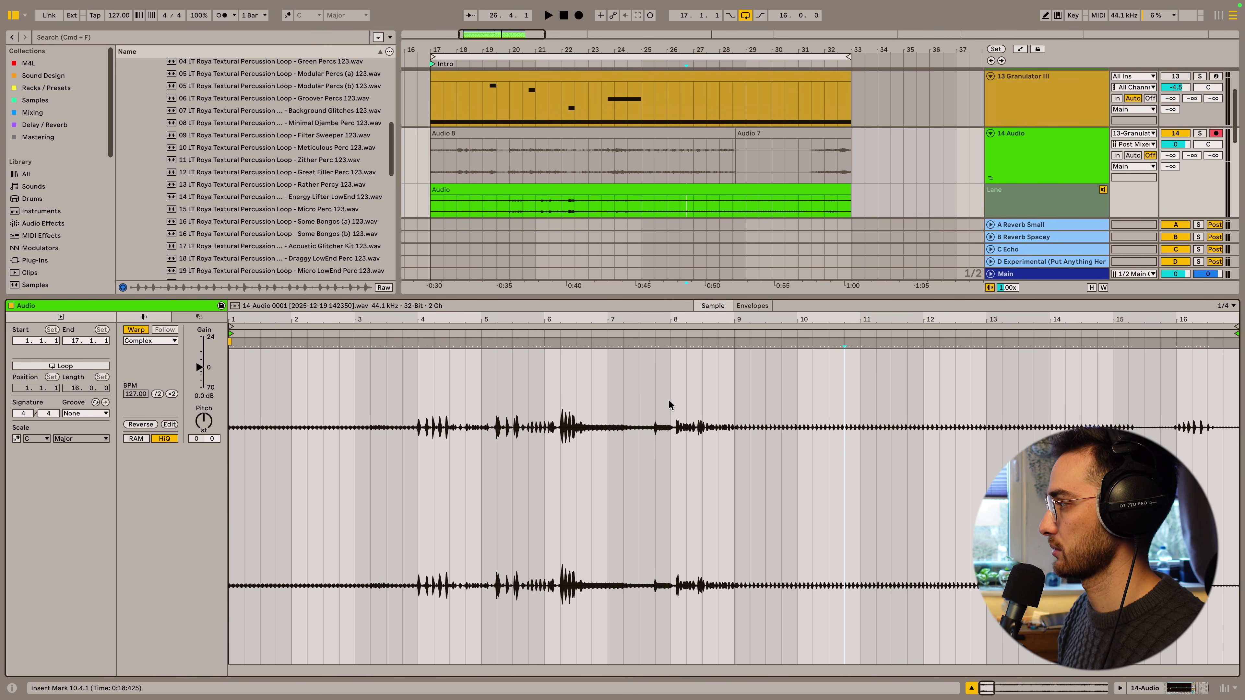
pyautogui.click(1223, 306)
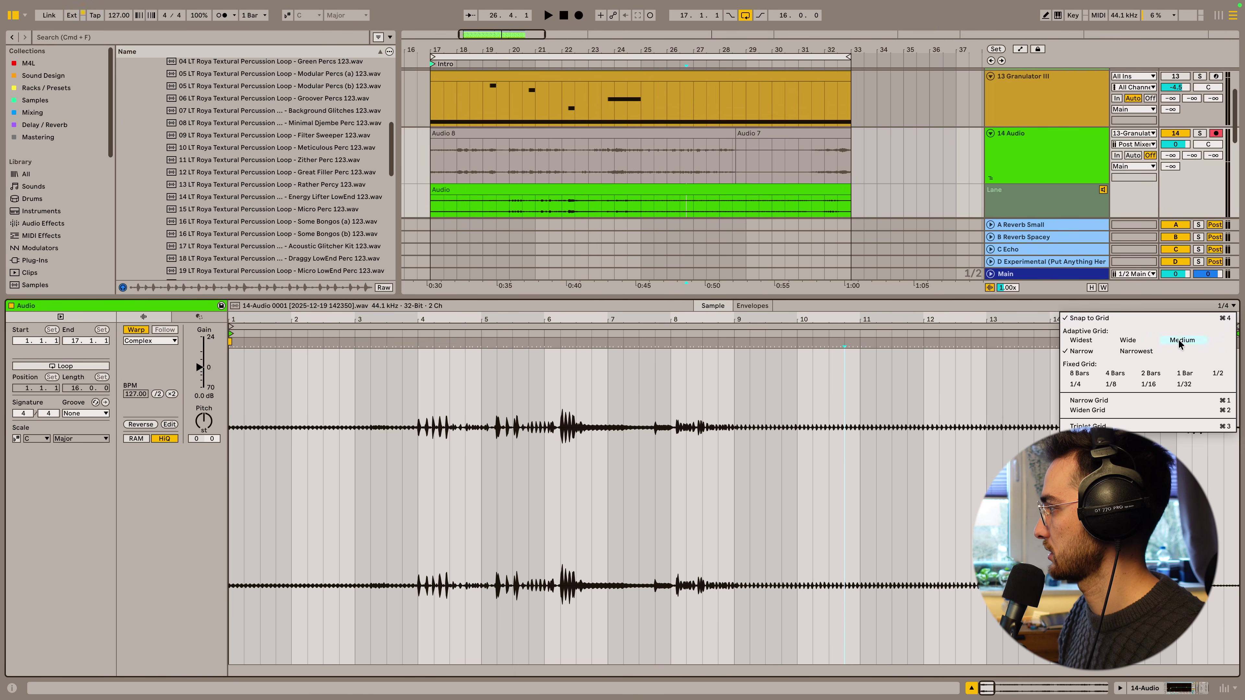
pyautogui.click(1149, 384)
pyautogui.press('super+a')
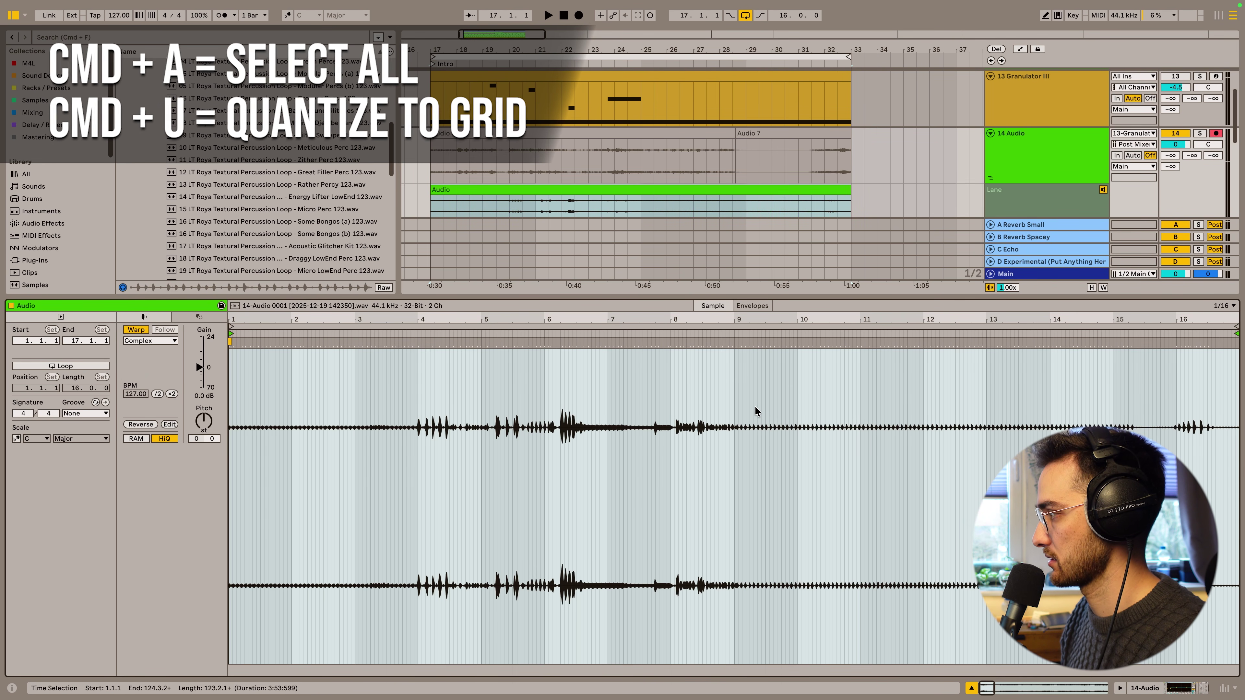
pyautogui.press('super+u')
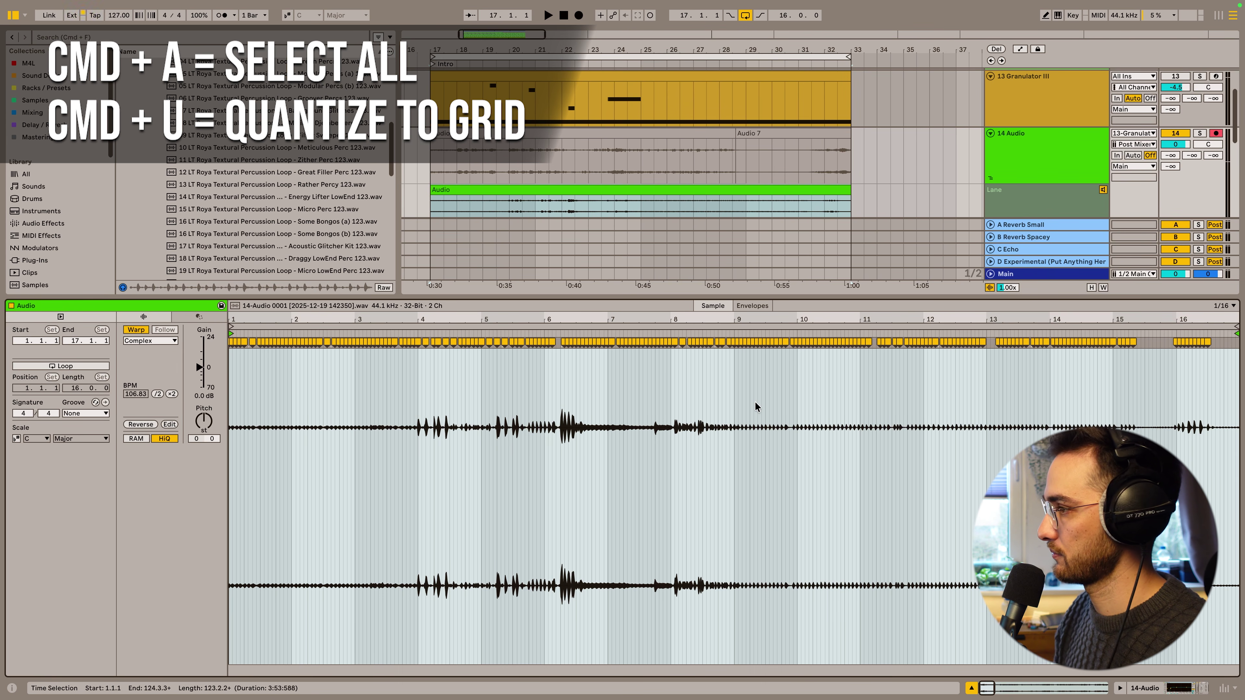
# Step: Loop the one-beat section from 5.4.1 to 6.1.1 in the Audio clip and play it back
pyautogui.moveTo(522, 319); pyautogui.dragTo(522, 400)
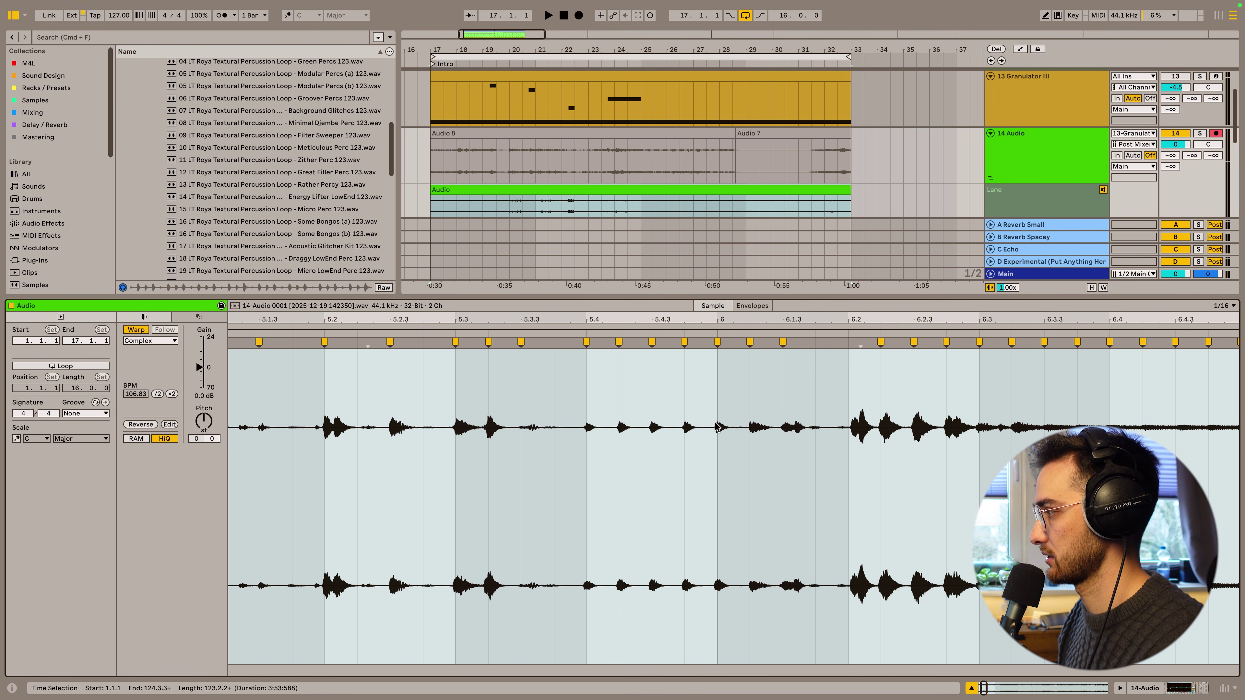
pyautogui.moveTo(587, 427); pyautogui.dragTo(705, 436)
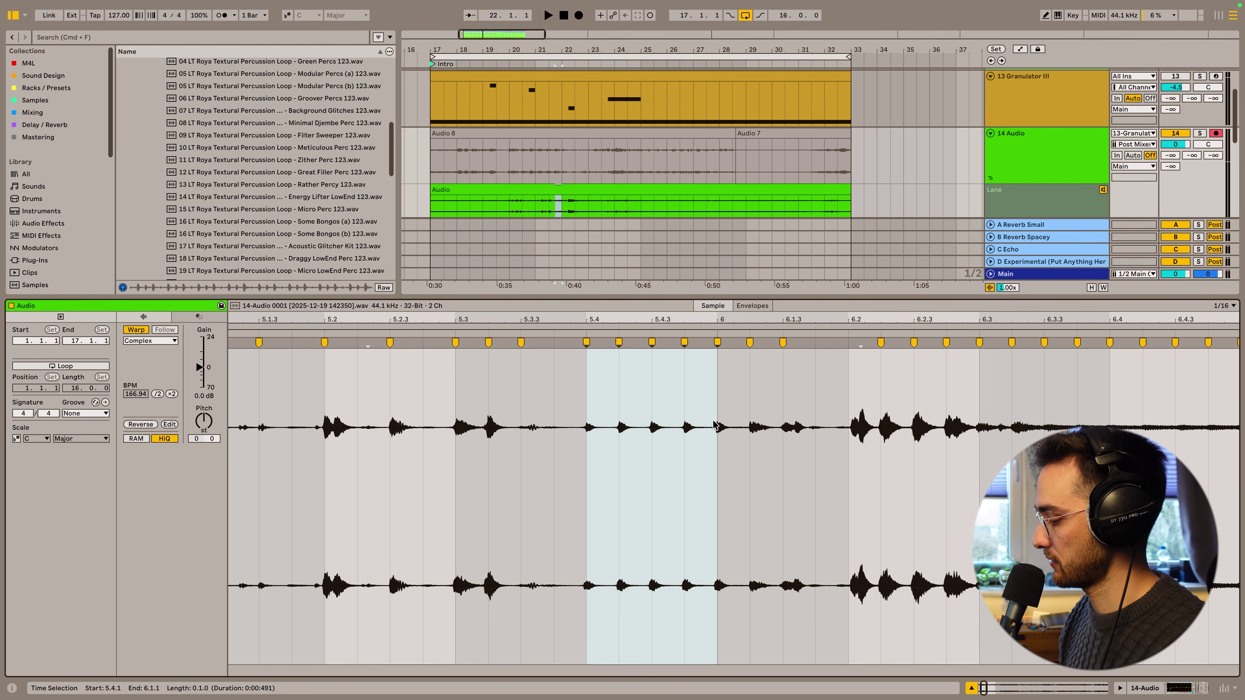
pyautogui.moveTo(714, 425); pyautogui.dragTo(594, 419)
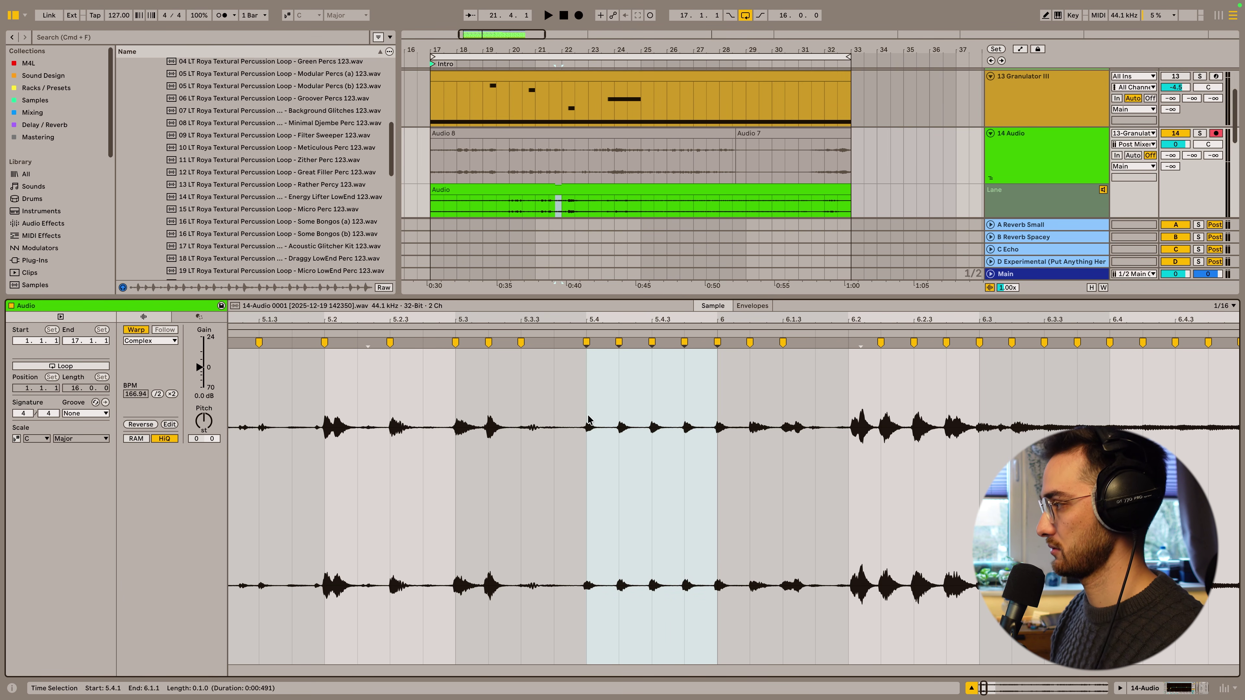
pyautogui.press('super+l')
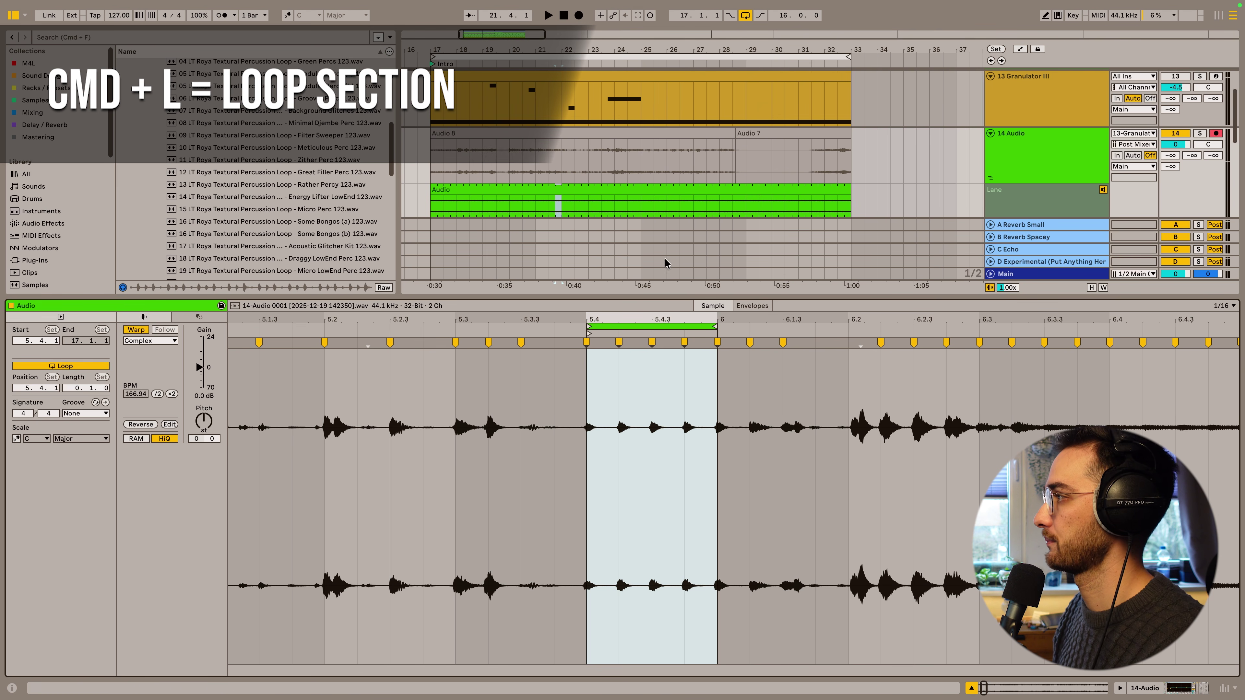
pyautogui.click(608, 188)
pyautogui.press('space')
pyautogui.moveTo(593, 316); pyautogui.dragTo(594, 255)
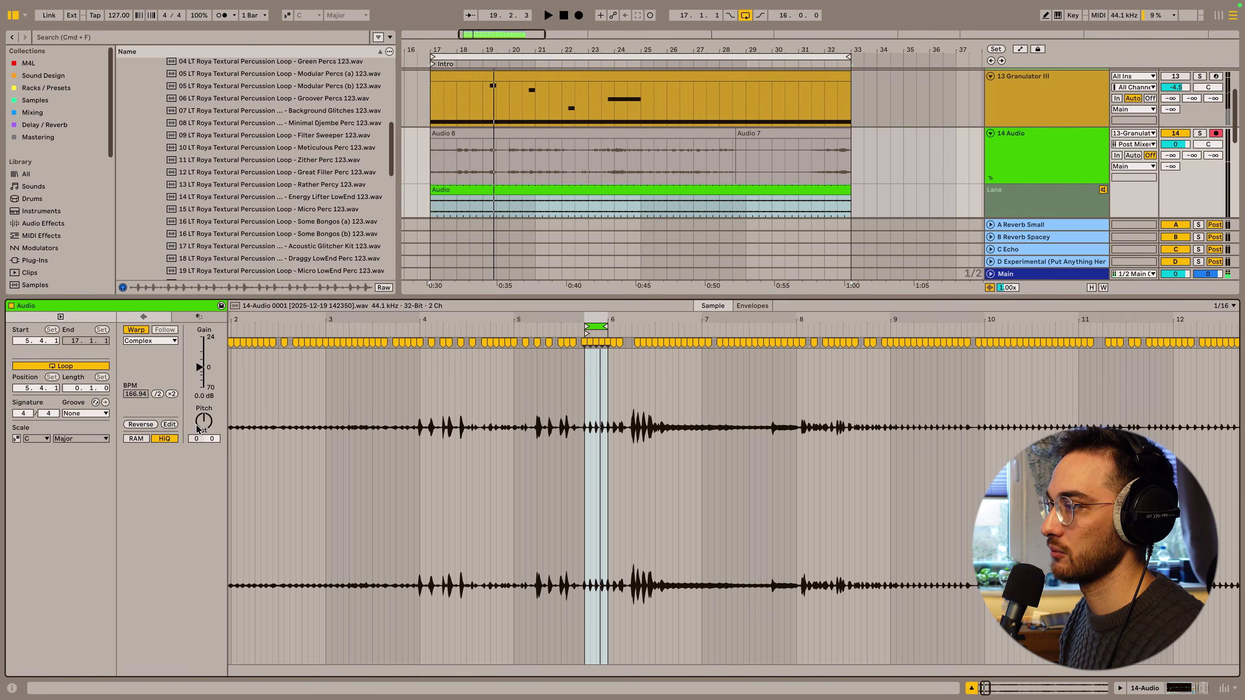
pyautogui.click(100, 414)
pyautogui.click(101, 425)
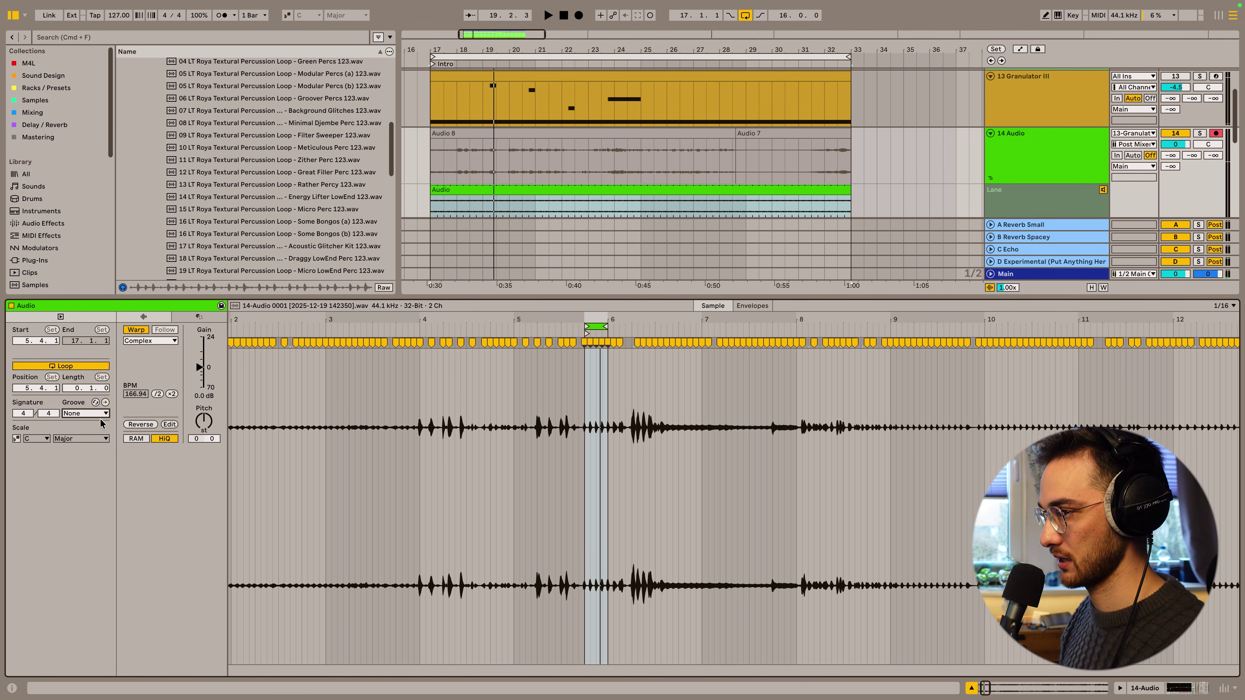
pyautogui.click(93, 415)
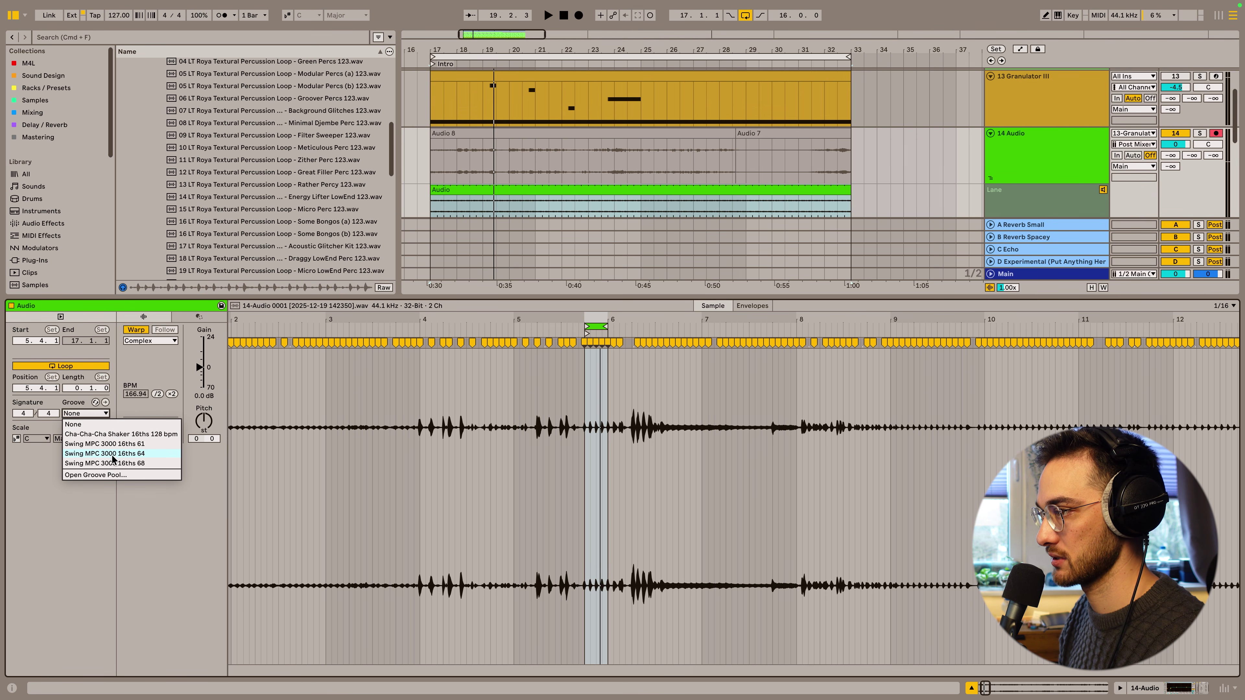
pyautogui.click(97, 416)
pyautogui.hotkey('shift', 'Tab')
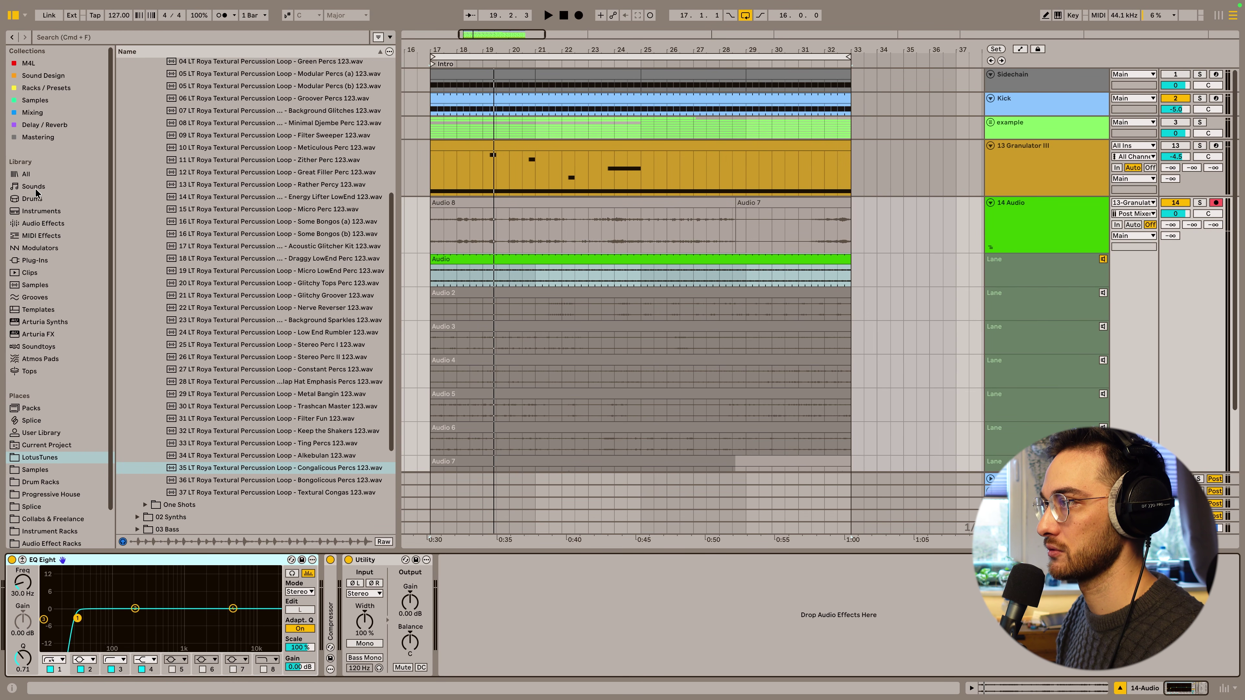
# Step: Show the Grooves library and assign a Swing MPC 3000 16ths groove to the first lane's Audio clip
pyautogui.click(36, 294)
pyautogui.moveTo(181, 271); pyautogui.dragTo(465, 267)
pyautogui.click(525, 257)
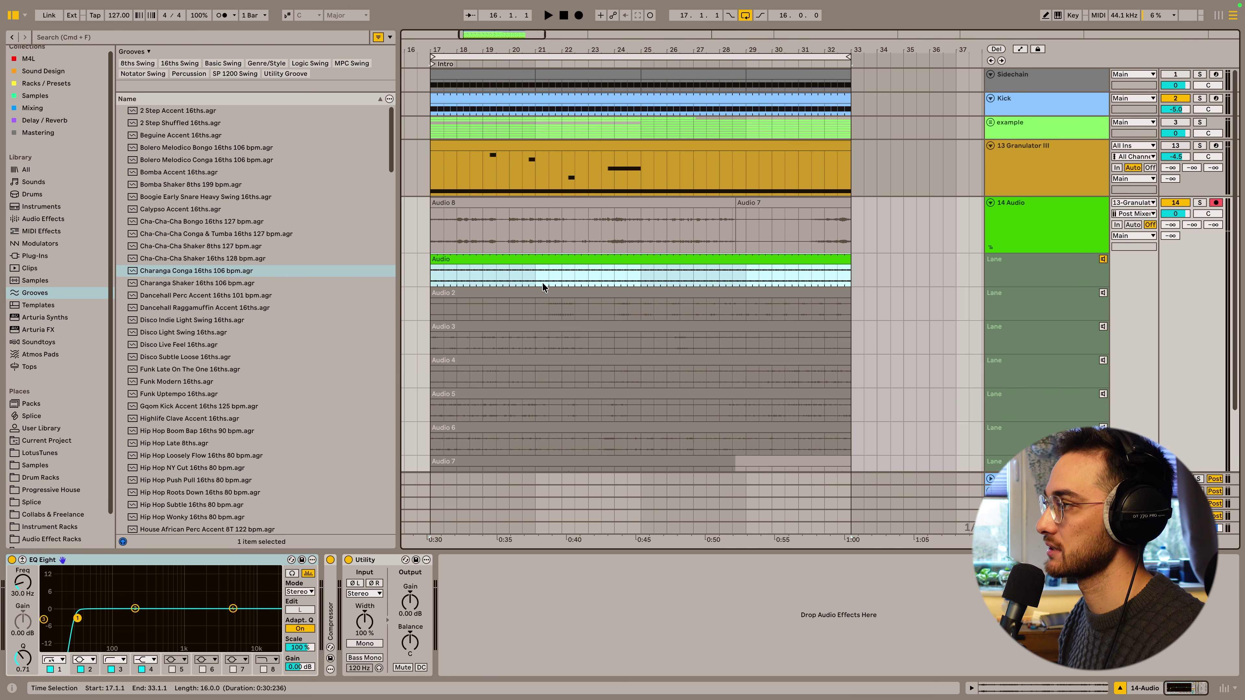
pyautogui.doubleClick(552, 260)
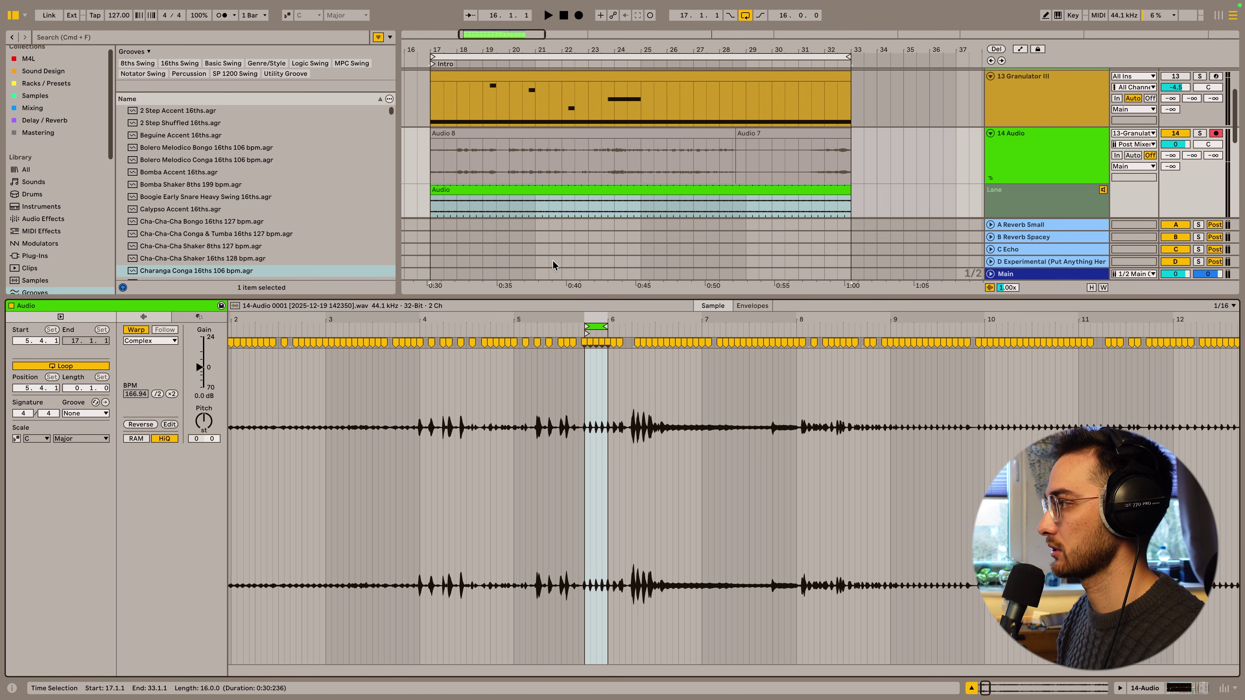
pyautogui.click(77, 414)
pyautogui.click(104, 448)
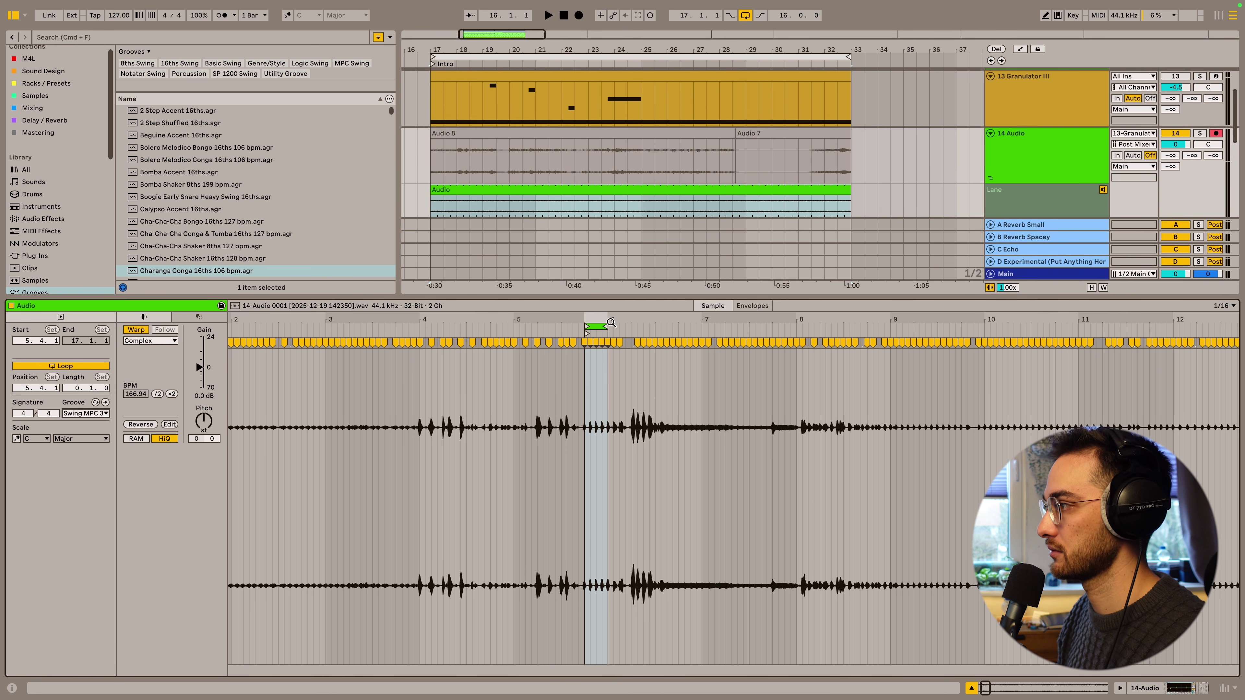
# Step: Compare the looped section with its groove set to None and to the Swing MPC 3000 groove
pyautogui.moveTo(601, 320); pyautogui.dragTo(601, 353)
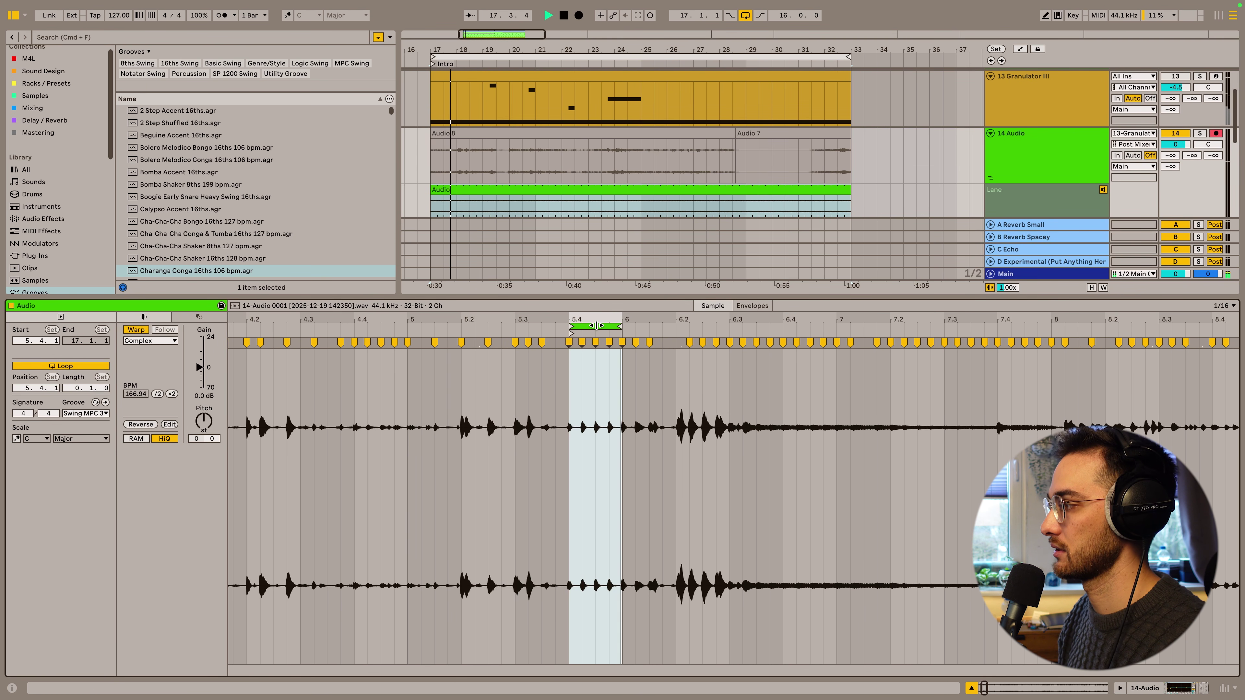
pyautogui.click(81, 414)
pyautogui.click(82, 426)
pyautogui.click(85, 413)
pyautogui.click(87, 444)
# Step: Audition other parts of the recording by moving the clip's one-beat loop through the sample to 24.4.1
pyautogui.moveTo(607, 346)
pyautogui.mouseDown()
pyautogui.moveTo(608, 323)
pyautogui.moveTo(410, 337)
pyautogui.mouseUp()
pyautogui.press('space')
pyautogui.moveTo(330, 345); pyautogui.dragTo(959, 346)
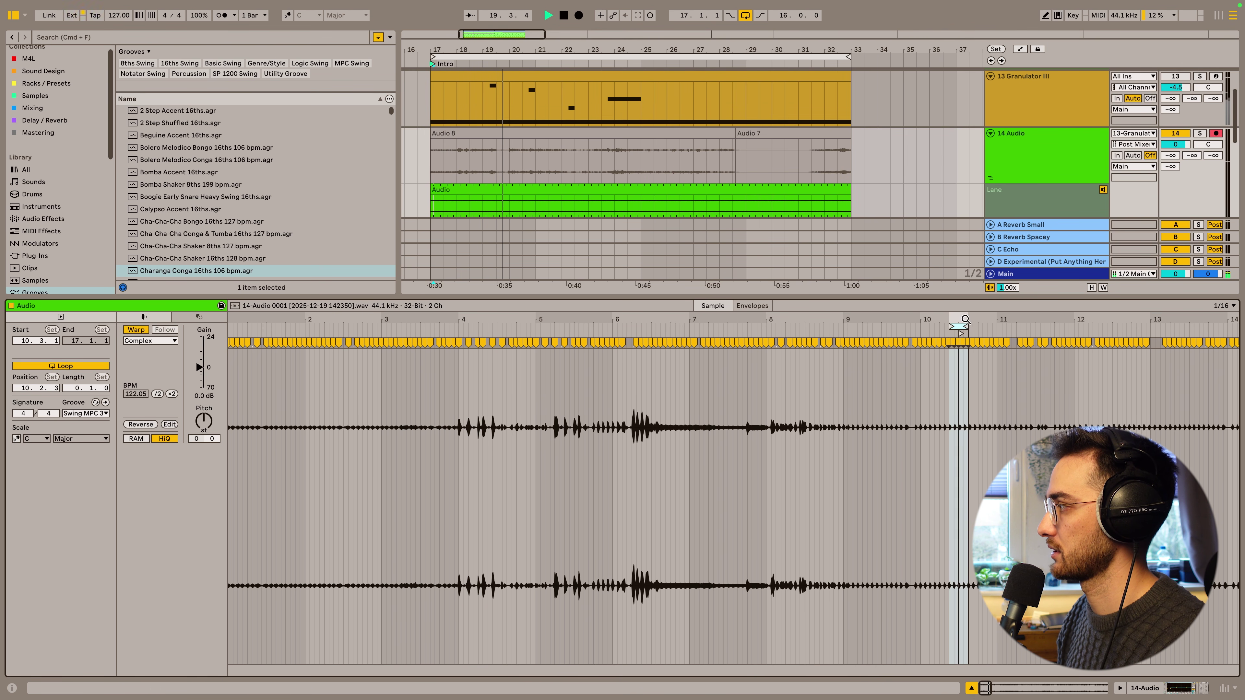
pyautogui.scroll(-3, 960, 382)
pyautogui.moveTo(557, 333); pyautogui.dragTo(1009, 398)
pyautogui.scroll(5, 1081, 456)
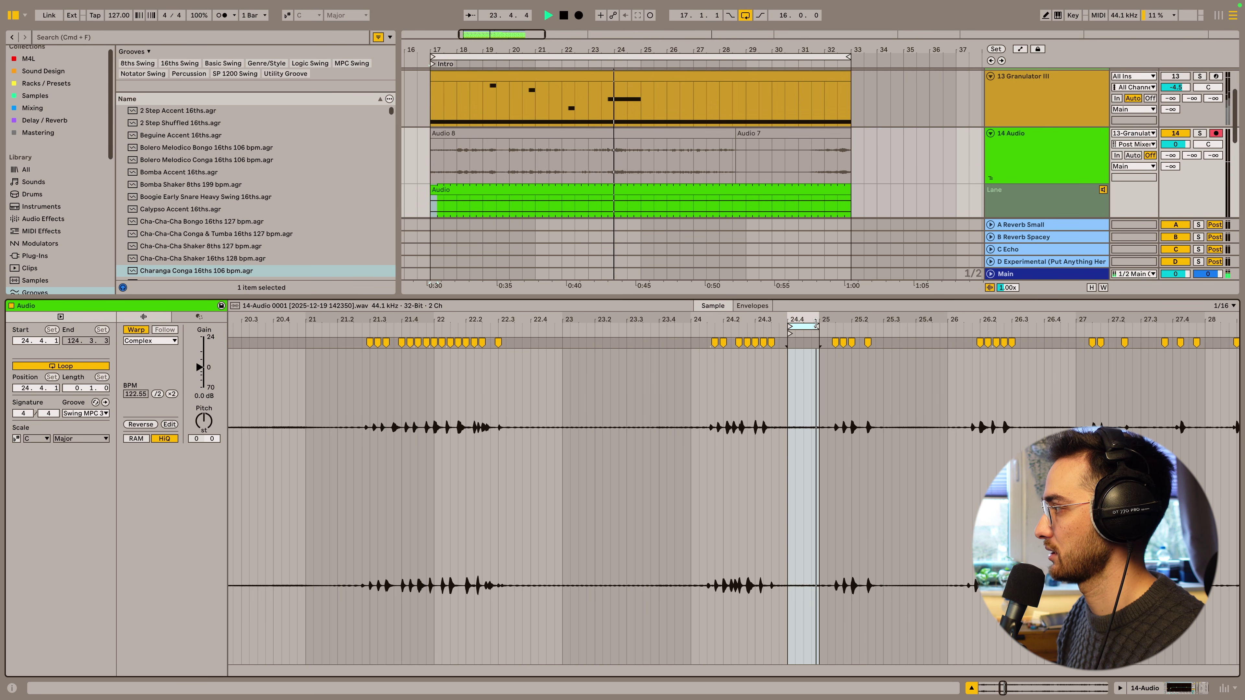
# Step: Lengthen the clip loop to two beats, set the clip grid to 1/4 and move the loop to 26.1.1
pyautogui.moveTo(818, 313); pyautogui.dragTo(701, 326)
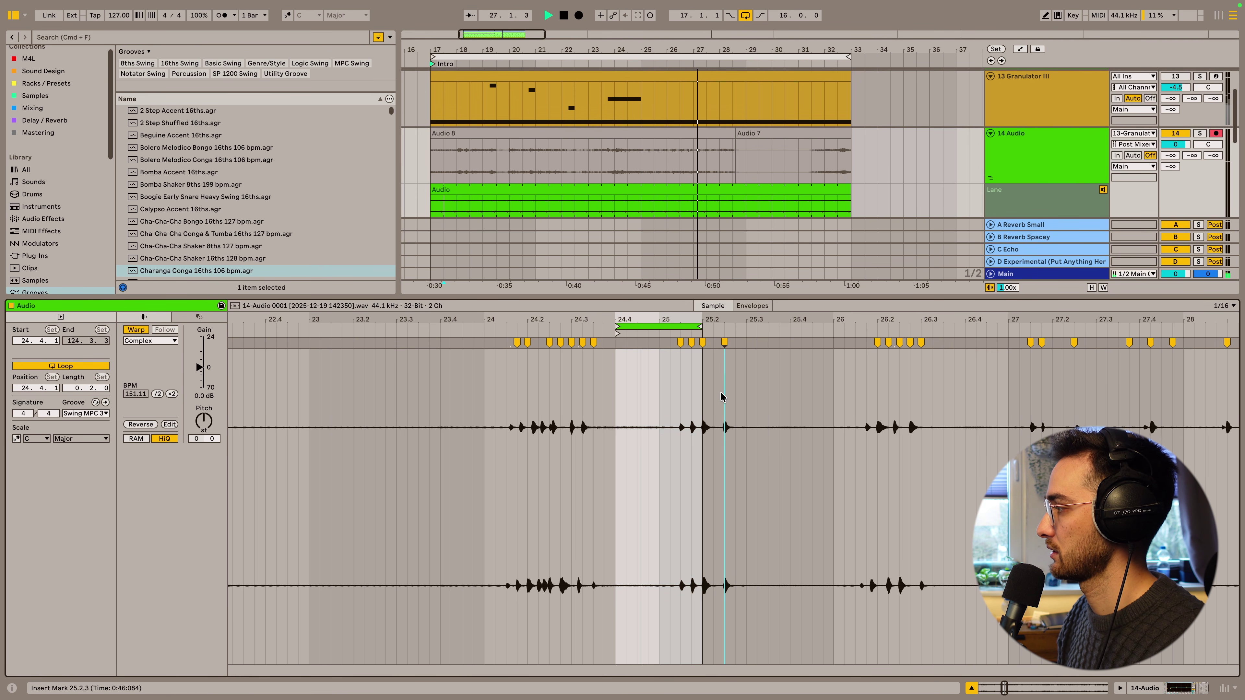
pyautogui.rightClick(732, 398)
pyautogui.click(748, 652)
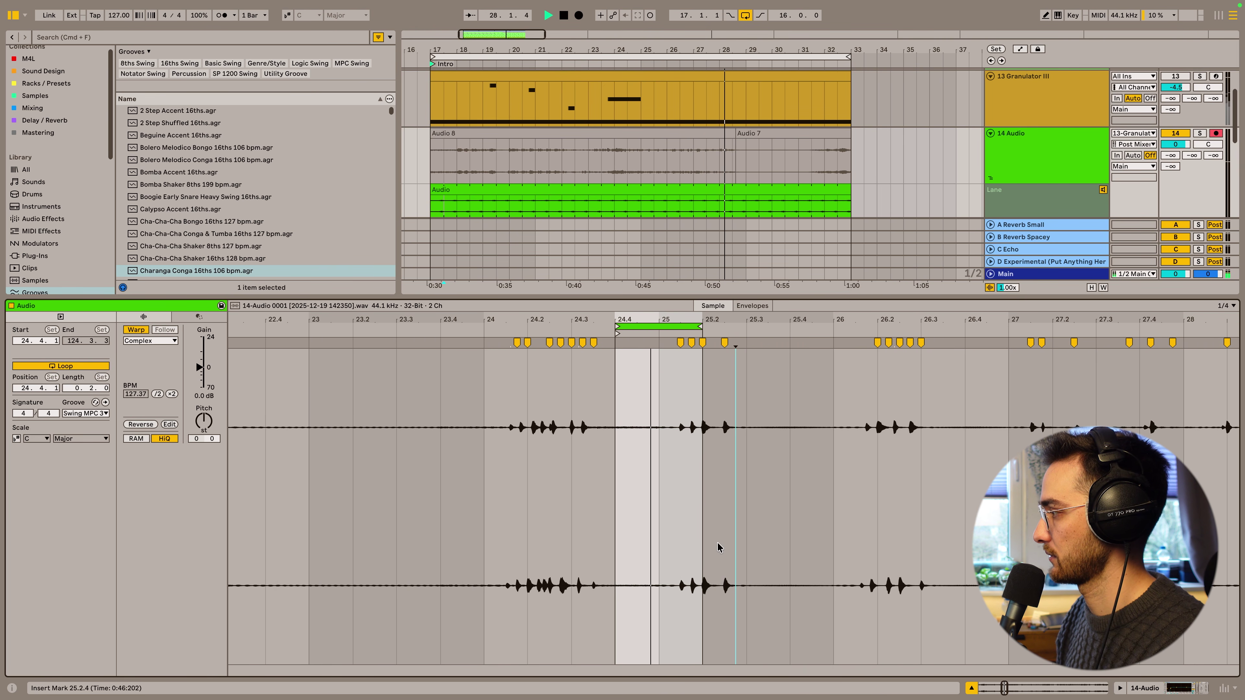
pyautogui.moveTo(654, 334); pyautogui.dragTo(746, 333)
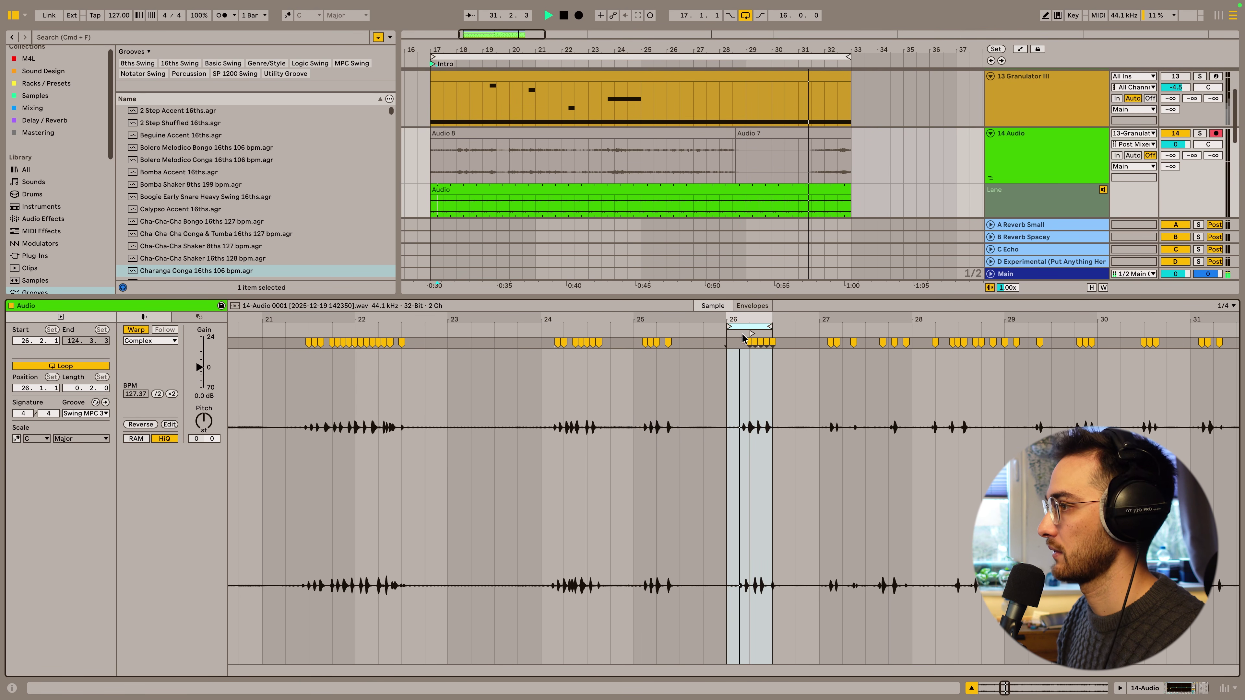
# Step: Set the clip's warp mode to Beats with forward transient looping and shorten the transient envelope
pyautogui.click(150, 340)
pyautogui.click(139, 351)
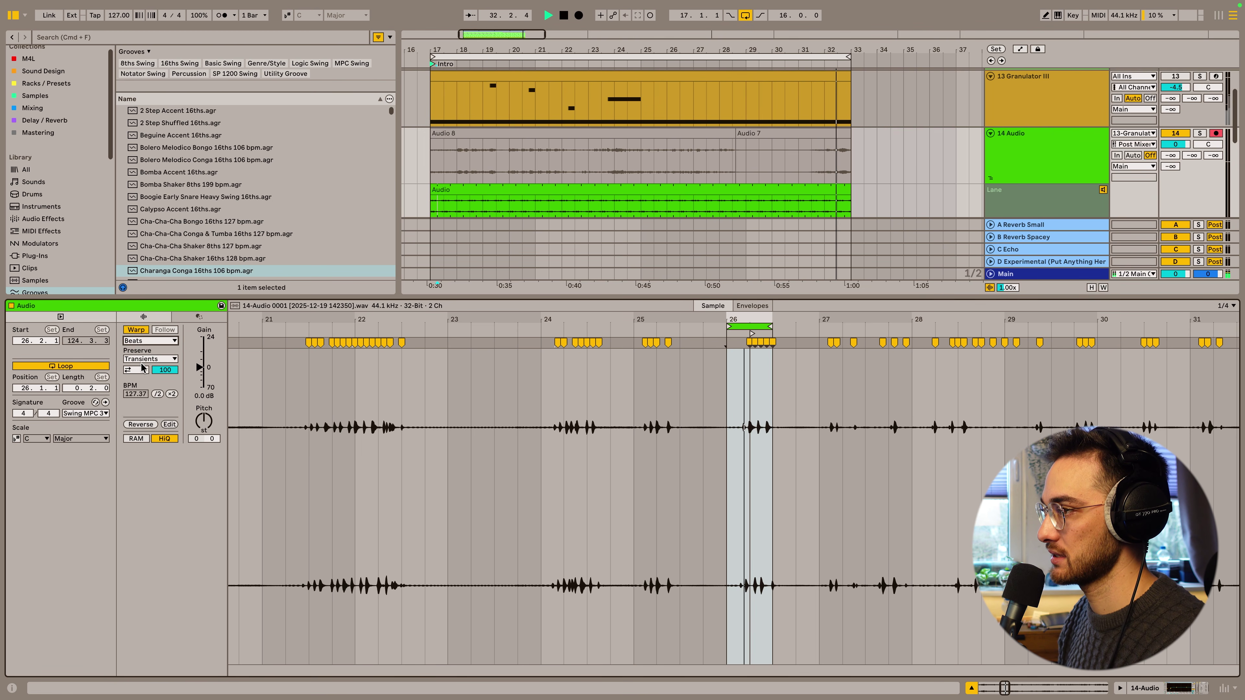
pyautogui.click(136, 370)
pyautogui.click(131, 391)
pyautogui.moveTo(165, 370); pyautogui.dragTo(164, 375)
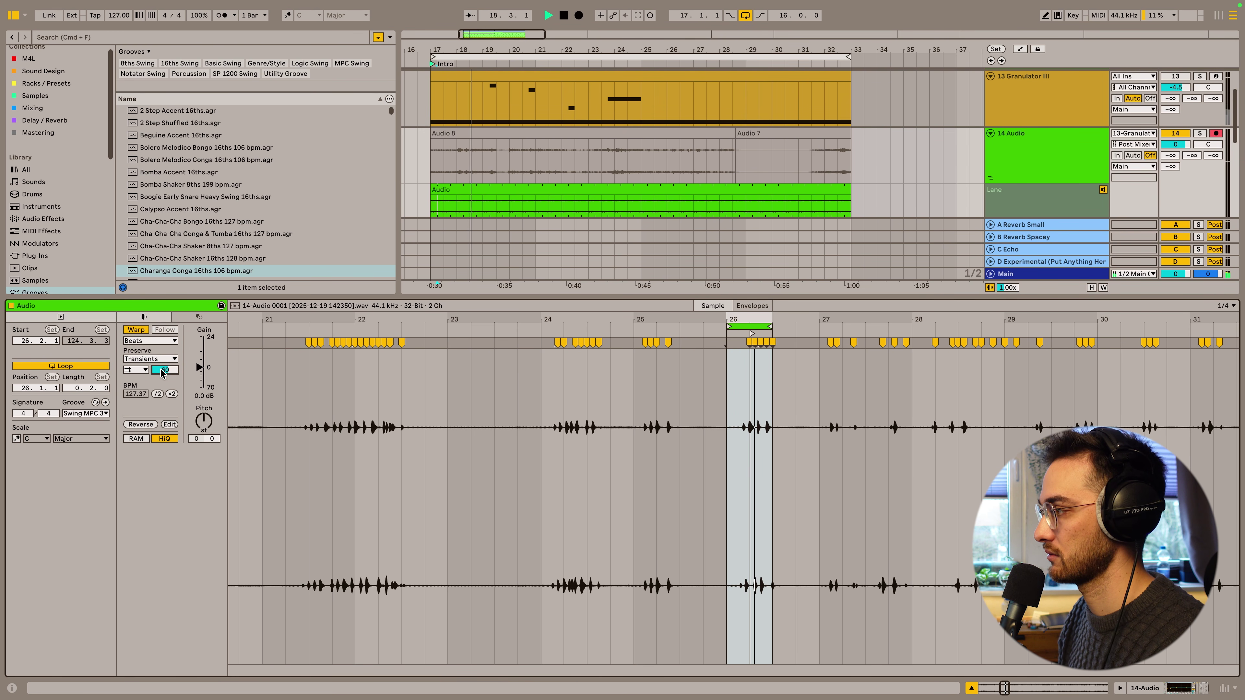
# Step: Shift the clip's loop earlier in the sample, stop playback and return to the full take lane view
pyautogui.moveTo(753, 326); pyautogui.dragTo(670, 327)
pyautogui.click(732, 137)
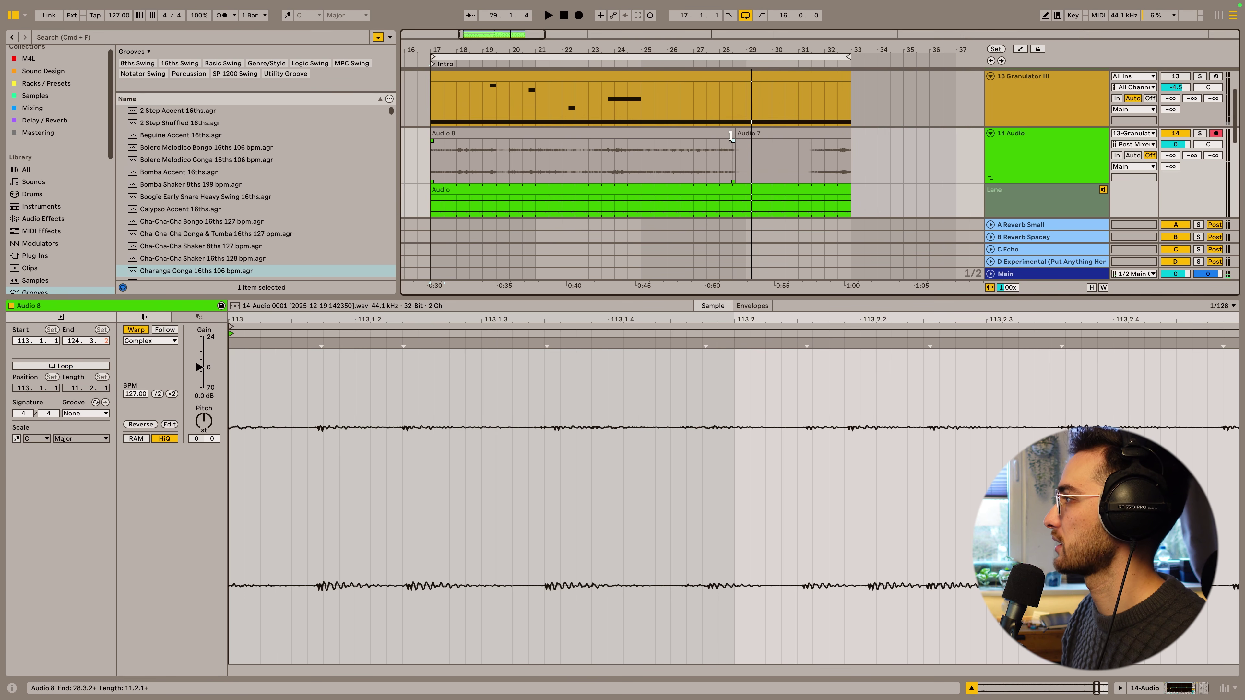
pyautogui.hotkey('shift', 'Tab')
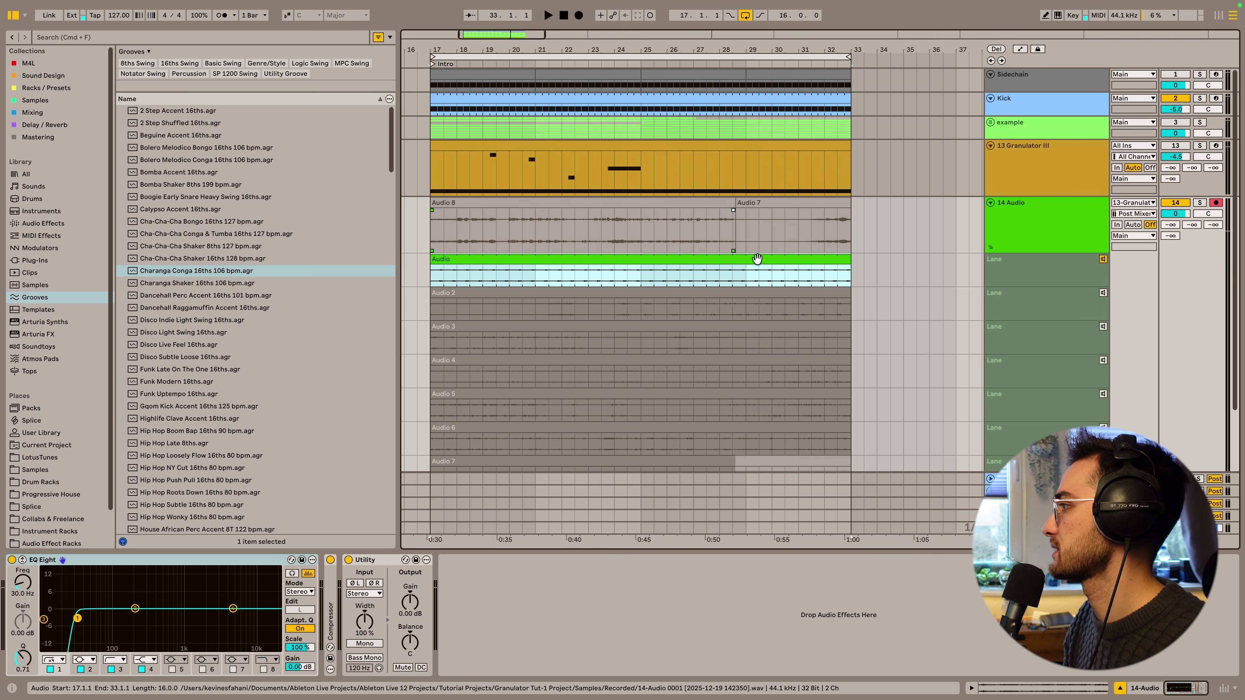
# Step: Switch through the second take lane to the third and play it back from around bar 26
pyautogui.click(613, 305)
pyautogui.click(1068, 336)
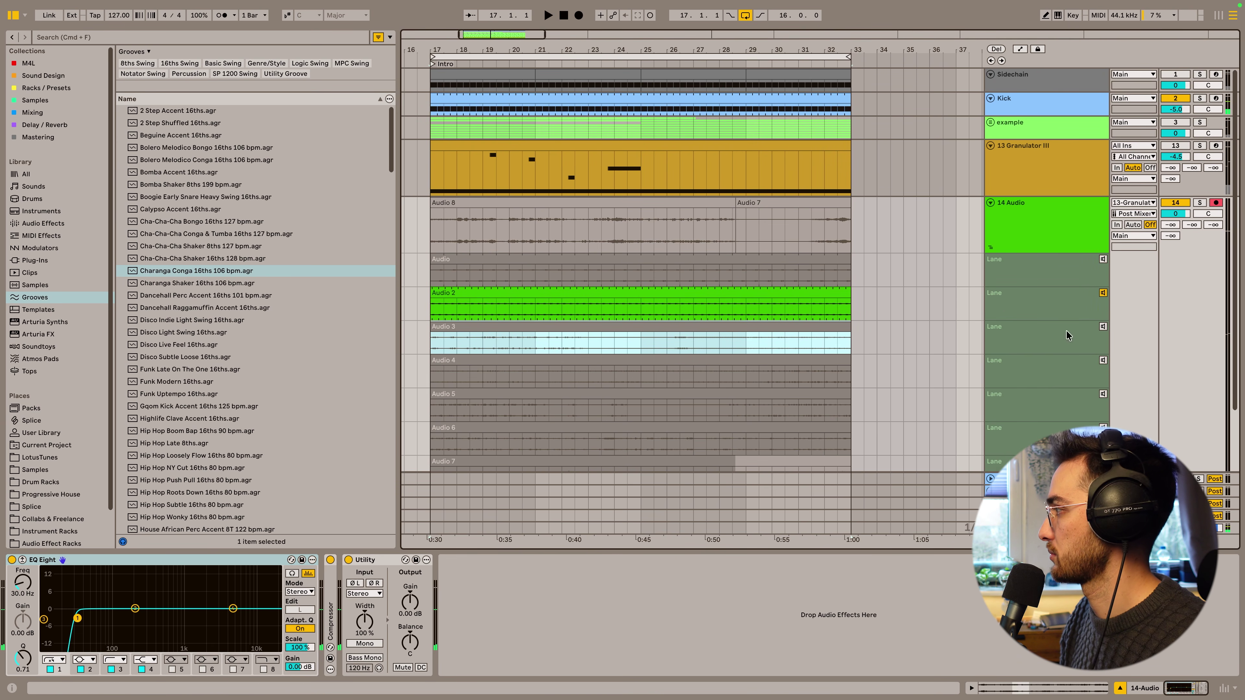
pyautogui.click(1103, 326)
pyautogui.scroll(-1, 743, 337)
pyautogui.click(673, 309)
pyautogui.press('space')
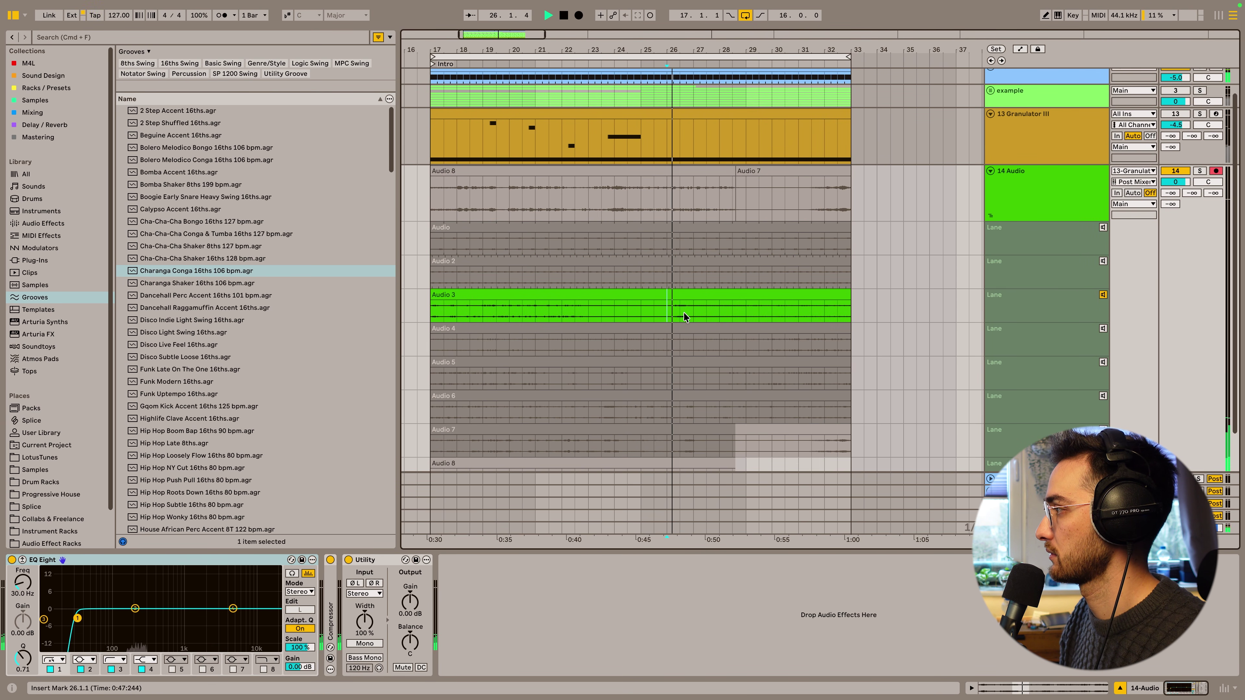
# Step: Audition the third take lane from around bar 20, followed by the fourth and fifth take lanes
pyautogui.click(506, 319)
pyautogui.hotkey('alt', 'space')
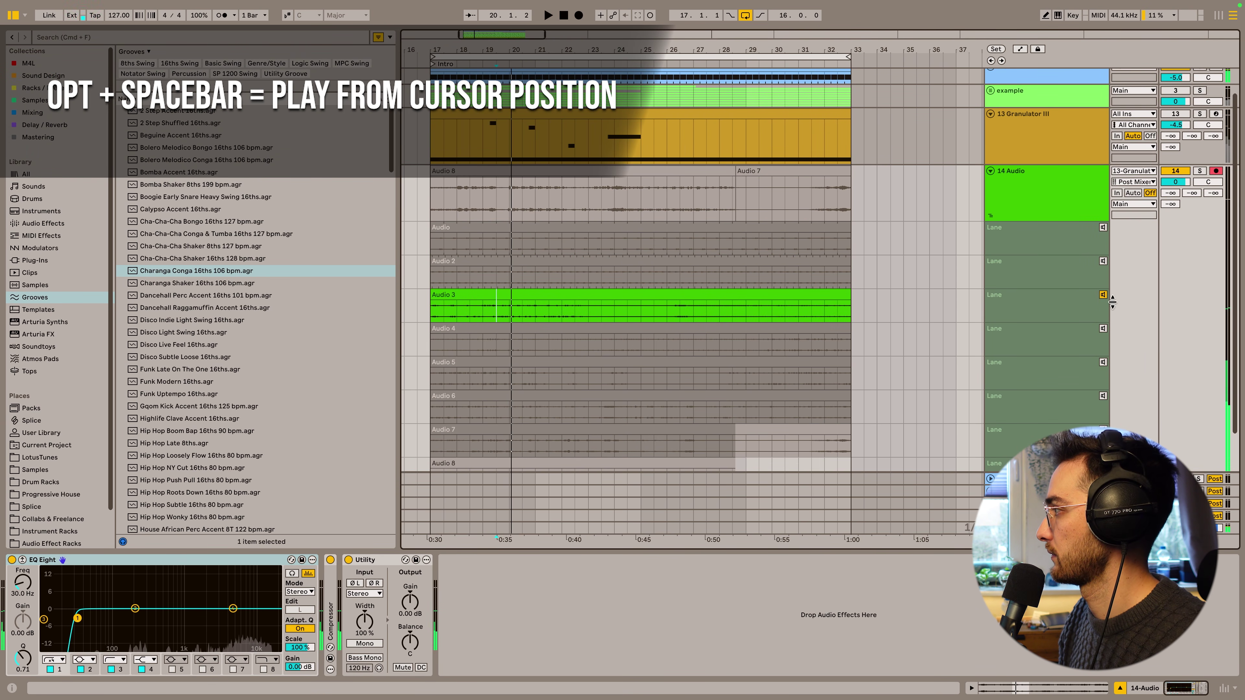
pyautogui.click(1103, 328)
pyautogui.scroll(-1, 646, 316)
pyautogui.click(644, 316)
pyautogui.hotkey('alt', 'space')
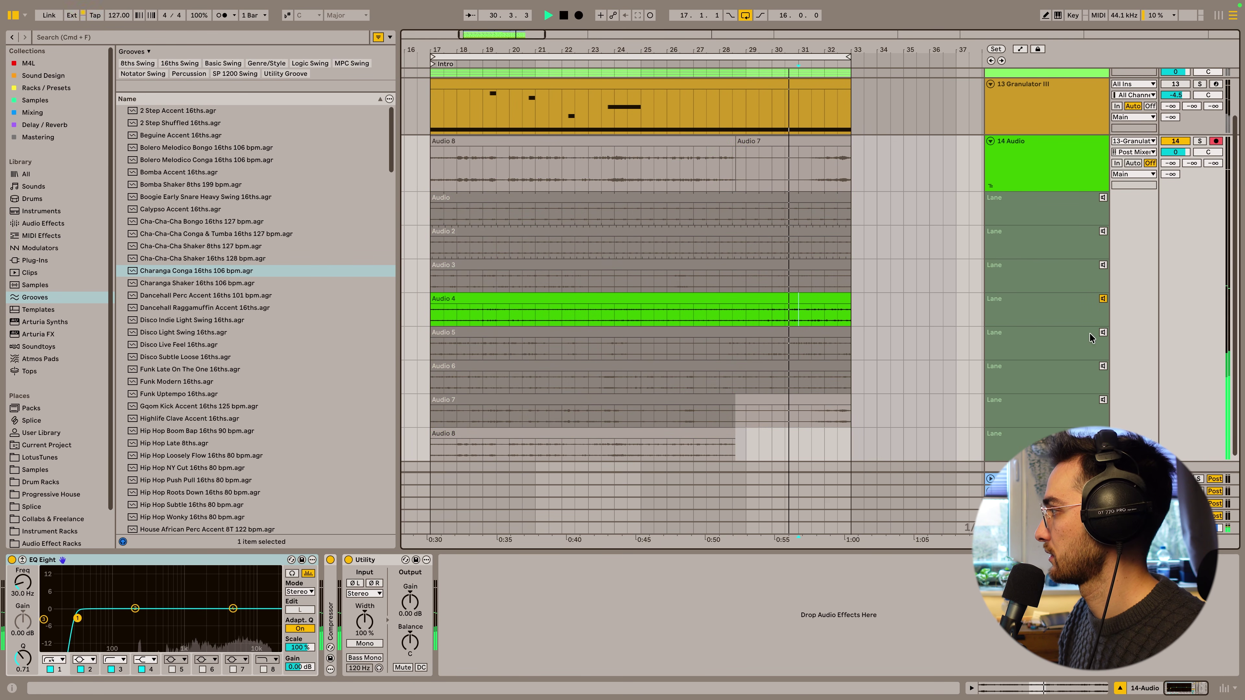
pyautogui.click(1103, 332)
pyautogui.click(500, 349)
pyautogui.hotkey('alt', 'space')
# Step: Open the fifth take lane's clip, set its grid to 1/16 and quantize the whole clip
pyautogui.doubleClick(500, 346)
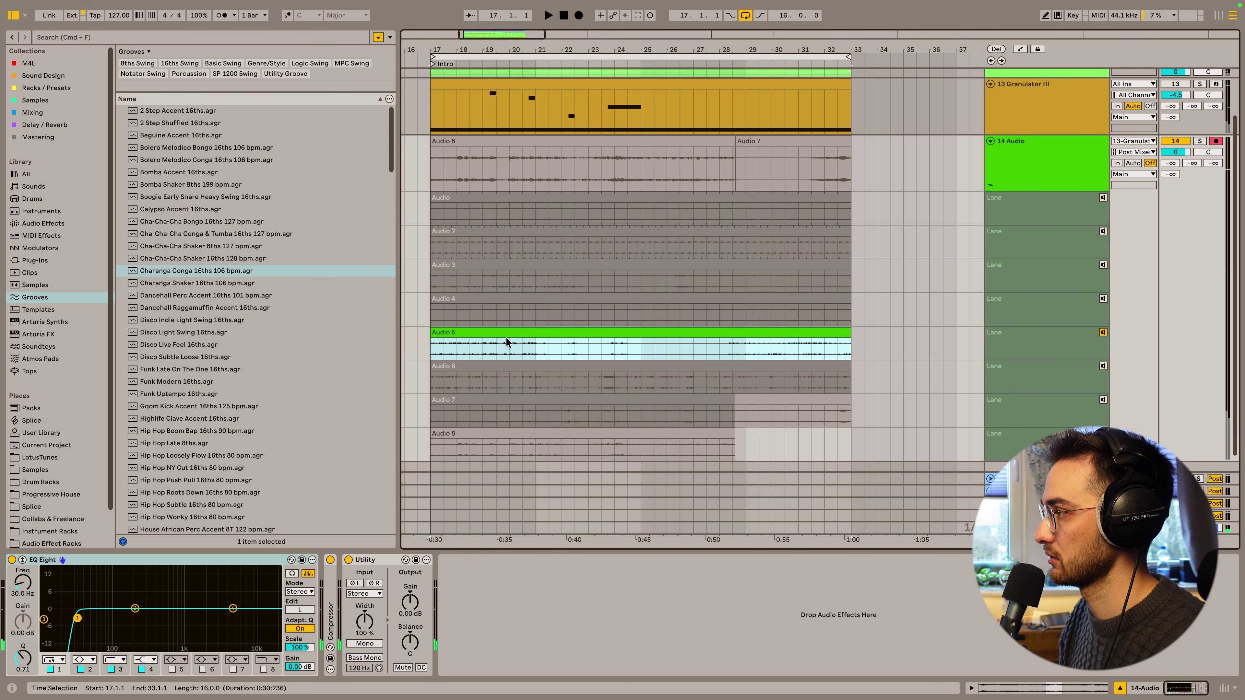
pyautogui.press('space')
pyautogui.click(482, 434)
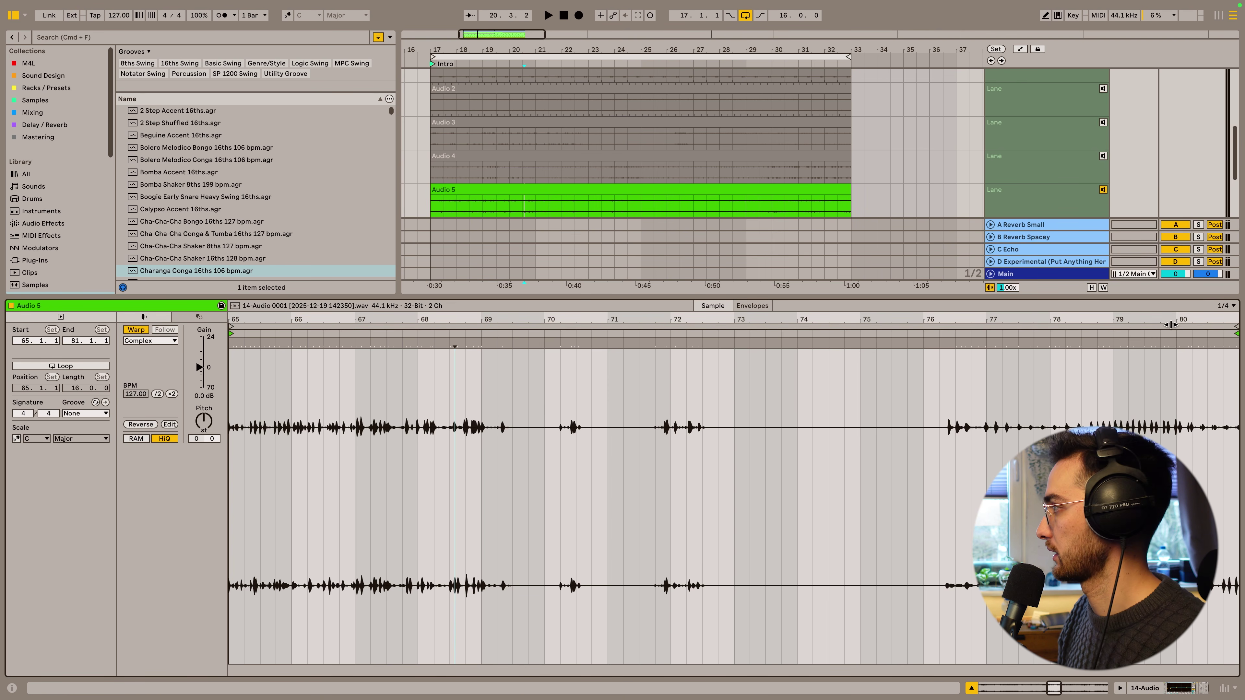
pyautogui.click(1232, 306)
pyautogui.click(1148, 384)
pyautogui.click(730, 407)
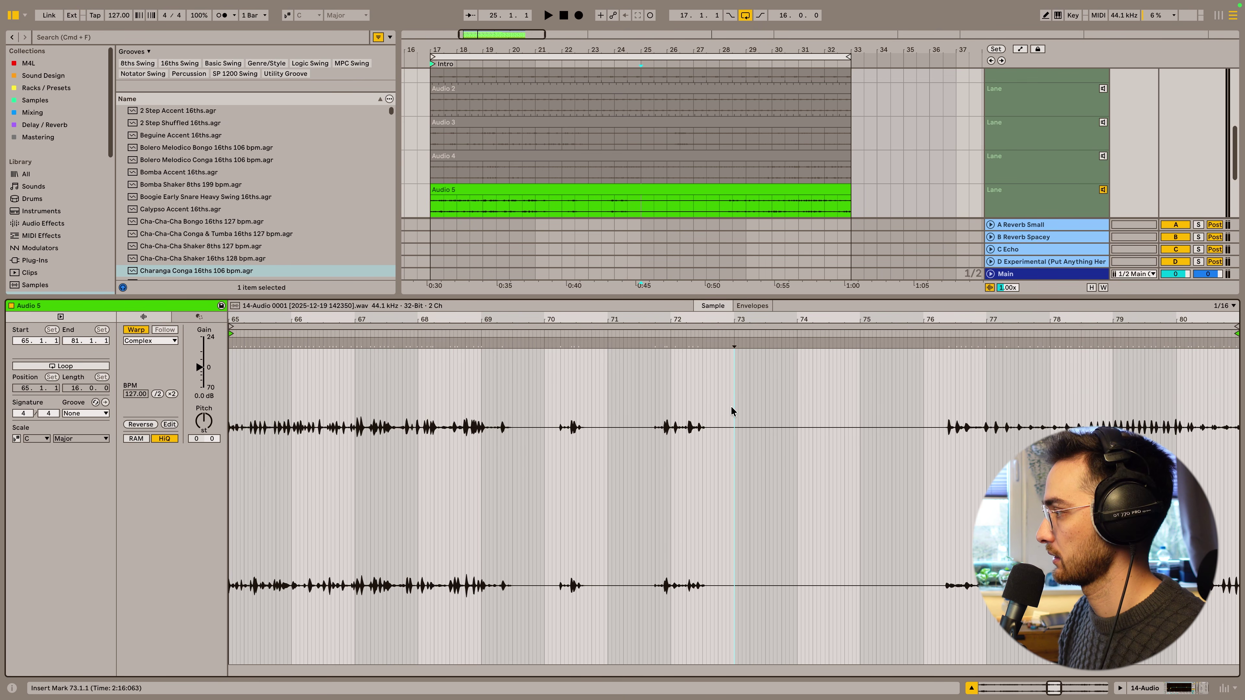
pyautogui.press('super+a')
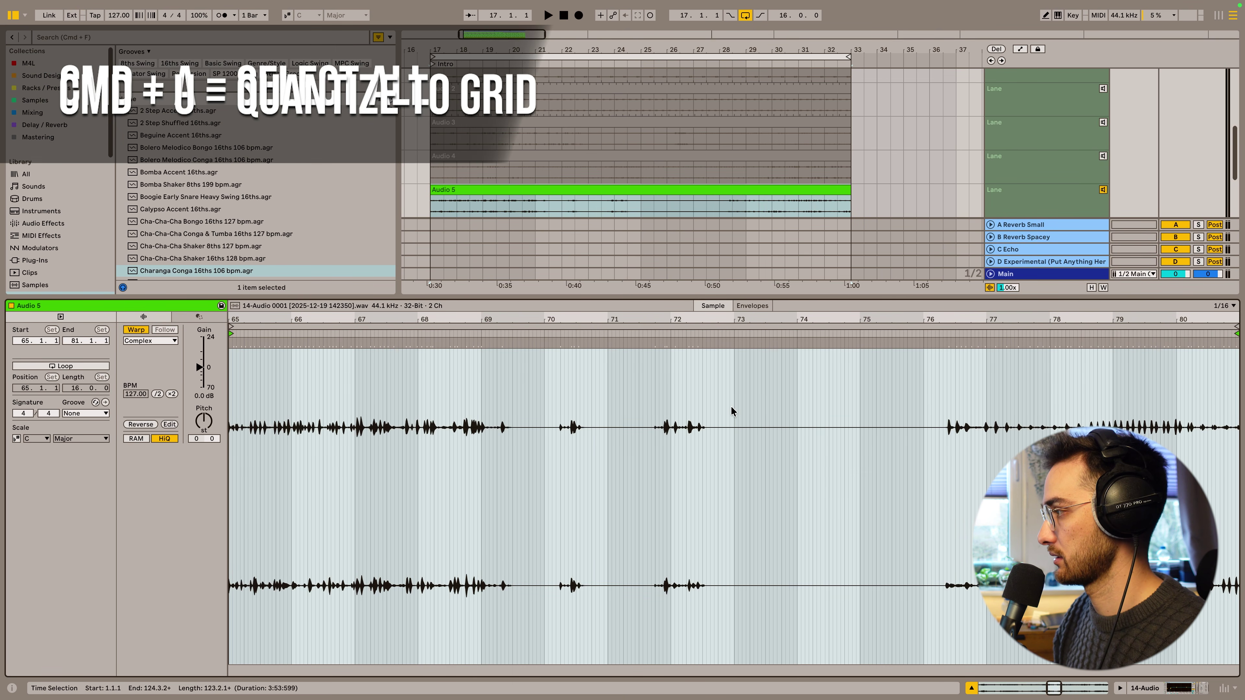
pyautogui.press('super+u')
# Step: Set the clip grid to 1 Bar and loop the one-bar section starting at 68.1.1 during playback
pyautogui.click(453, 436)
pyautogui.moveTo(419, 427); pyautogui.dragTo(445, 427)
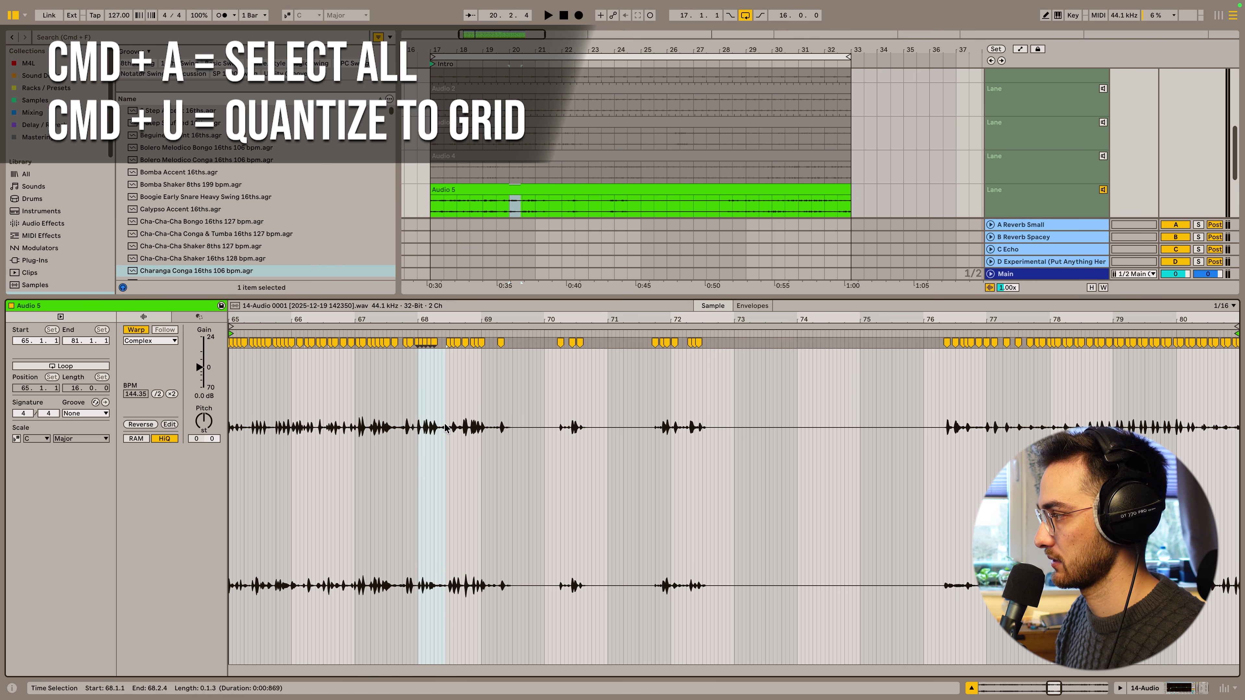
pyautogui.rightClick(443, 427)
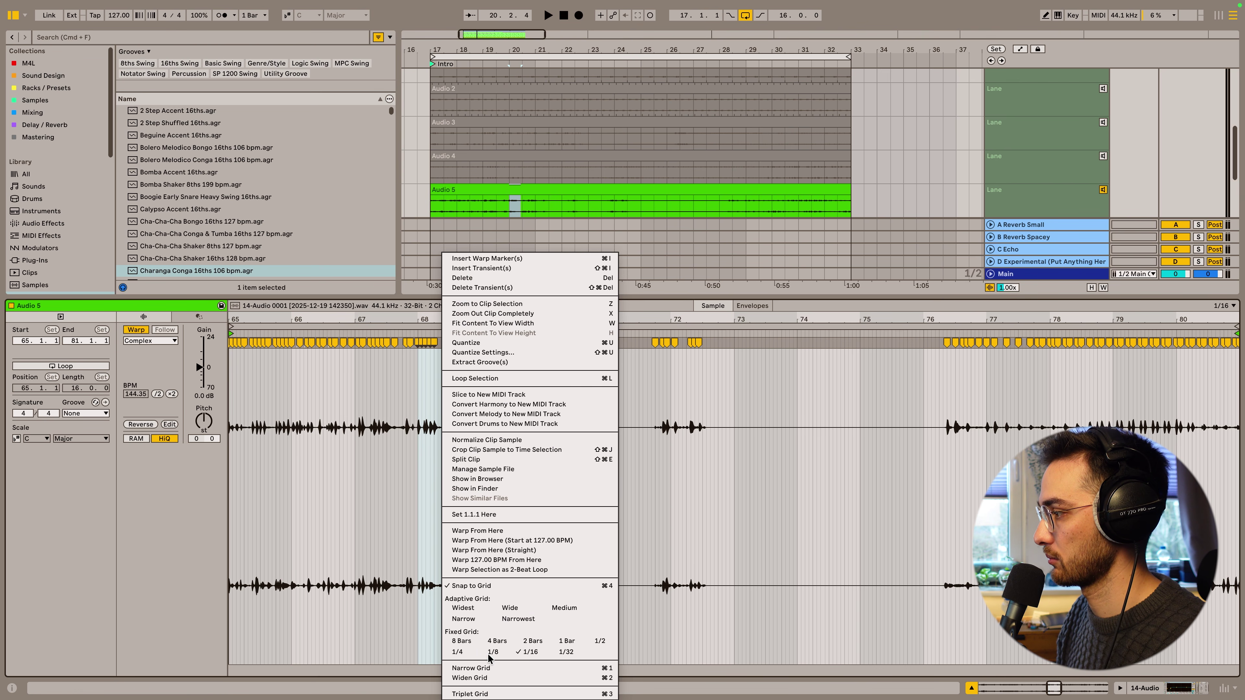
pyautogui.click(567, 641)
pyautogui.moveTo(417, 458); pyautogui.dragTo(470, 461)
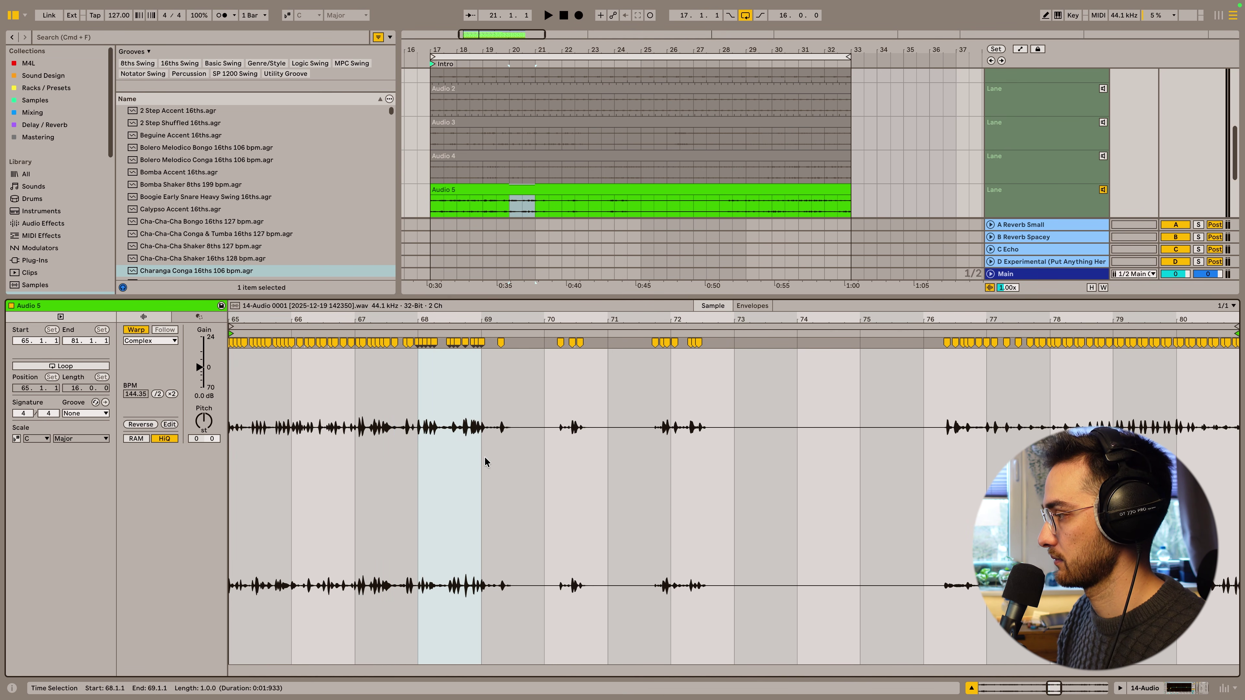
pyautogui.press('super+l')
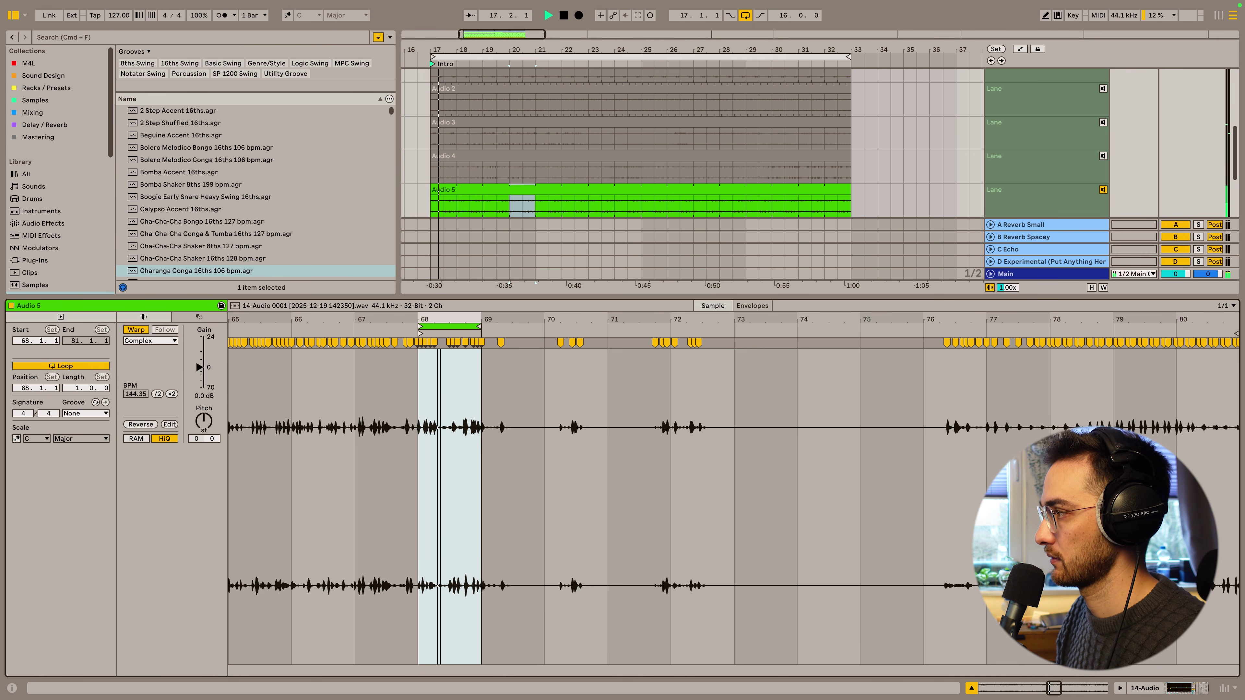
pyautogui.moveTo(525, 315); pyautogui.dragTo(528, 317)
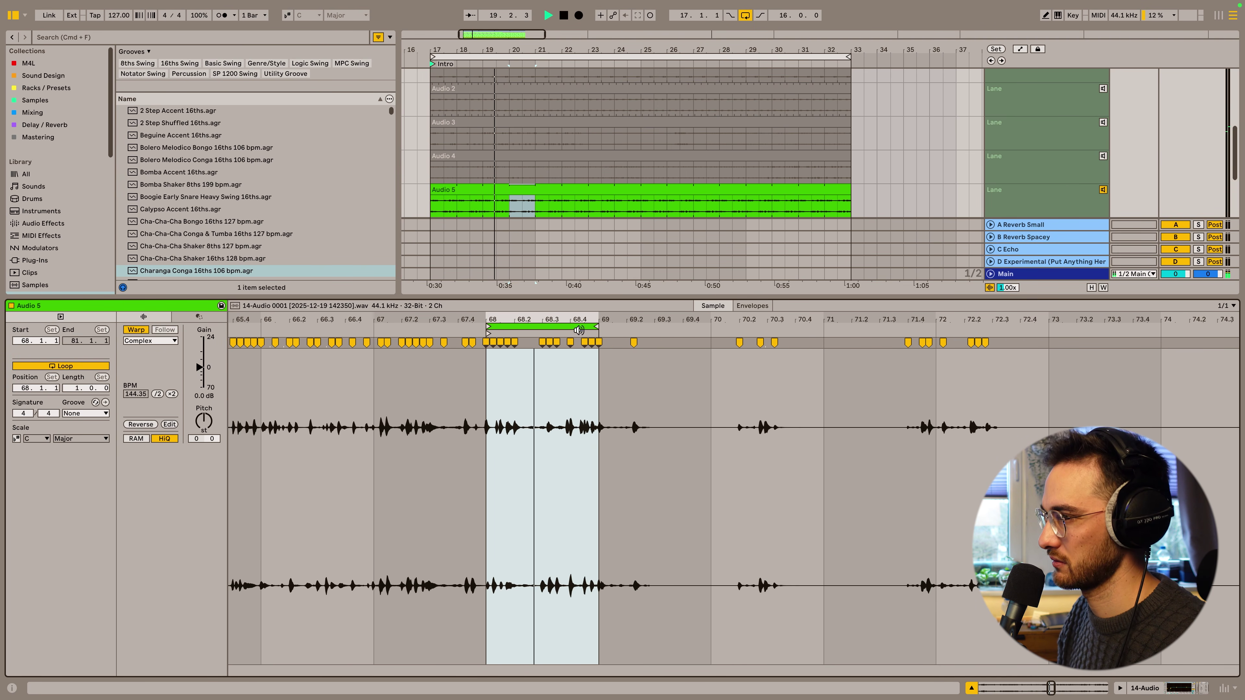
# Step: Change the clip's warp mode to Beats with forward transient looping
pyautogui.click(152, 342)
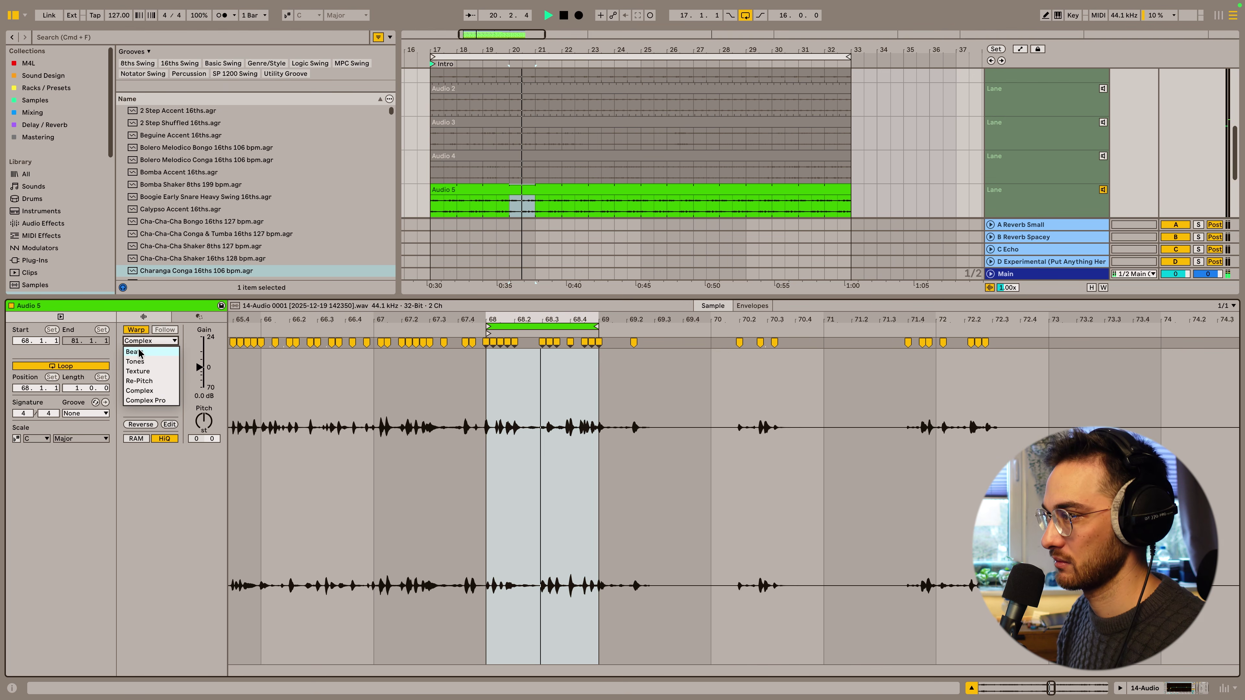
pyautogui.click(139, 353)
pyautogui.click(138, 371)
pyautogui.click(137, 389)
# Step: Narrow the clip grid to 1/4, shorten the loop to two beats and move it to 59.4.1
pyautogui.press('super+1')
pyautogui.press('super+1')
pyautogui.moveTo(562, 326); pyautogui.dragTo(517, 325)
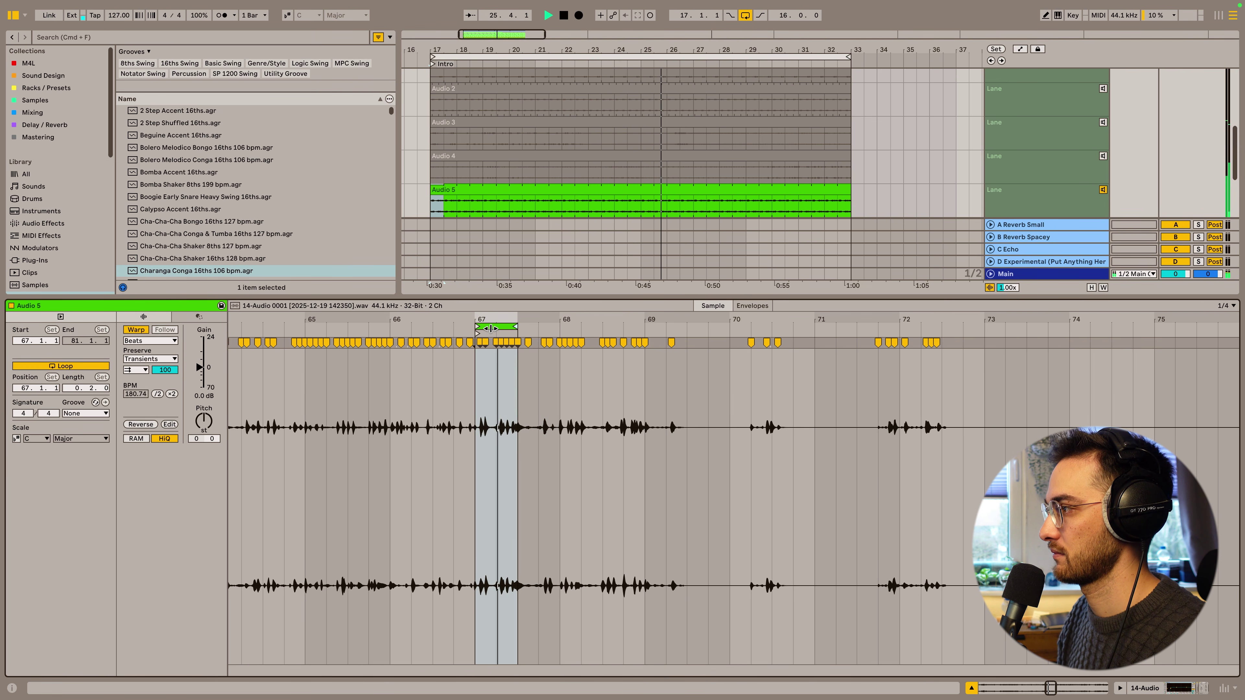
pyautogui.moveTo(490, 329); pyautogui.dragTo(343, 359)
pyautogui.click(343, 361)
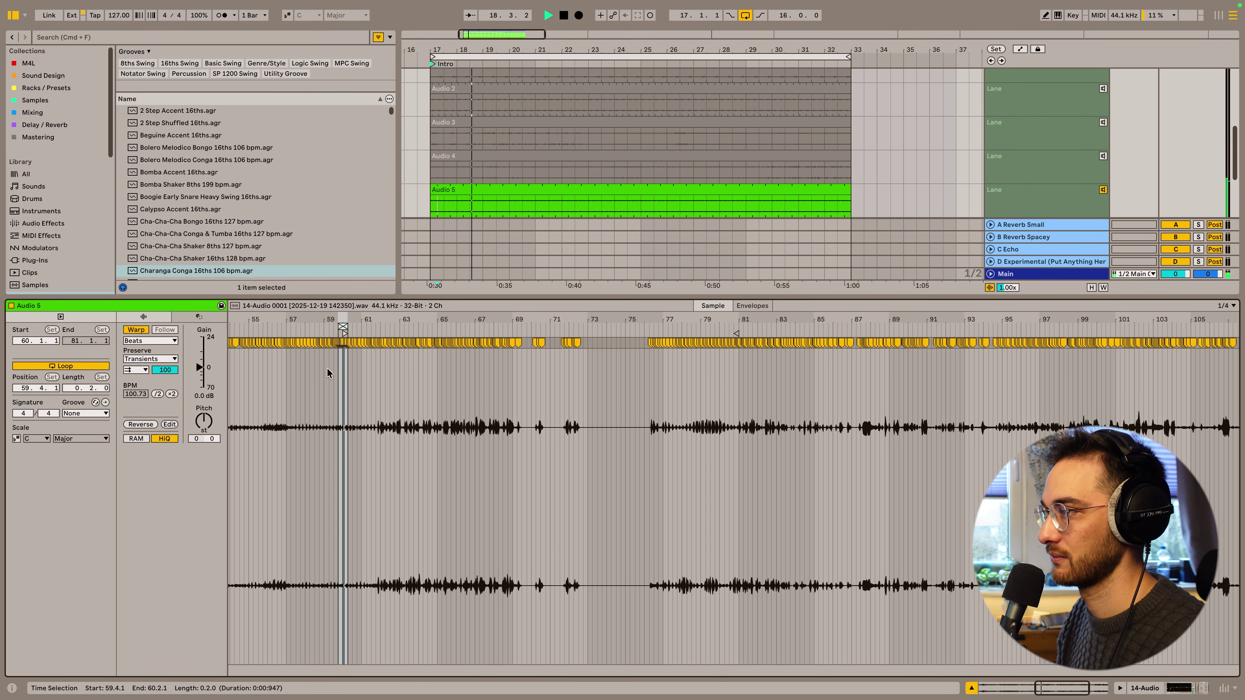
# Step: Apply the Swing MPC 3000 16ths 61 groove to the Audio 5 clip
pyautogui.click(87, 414)
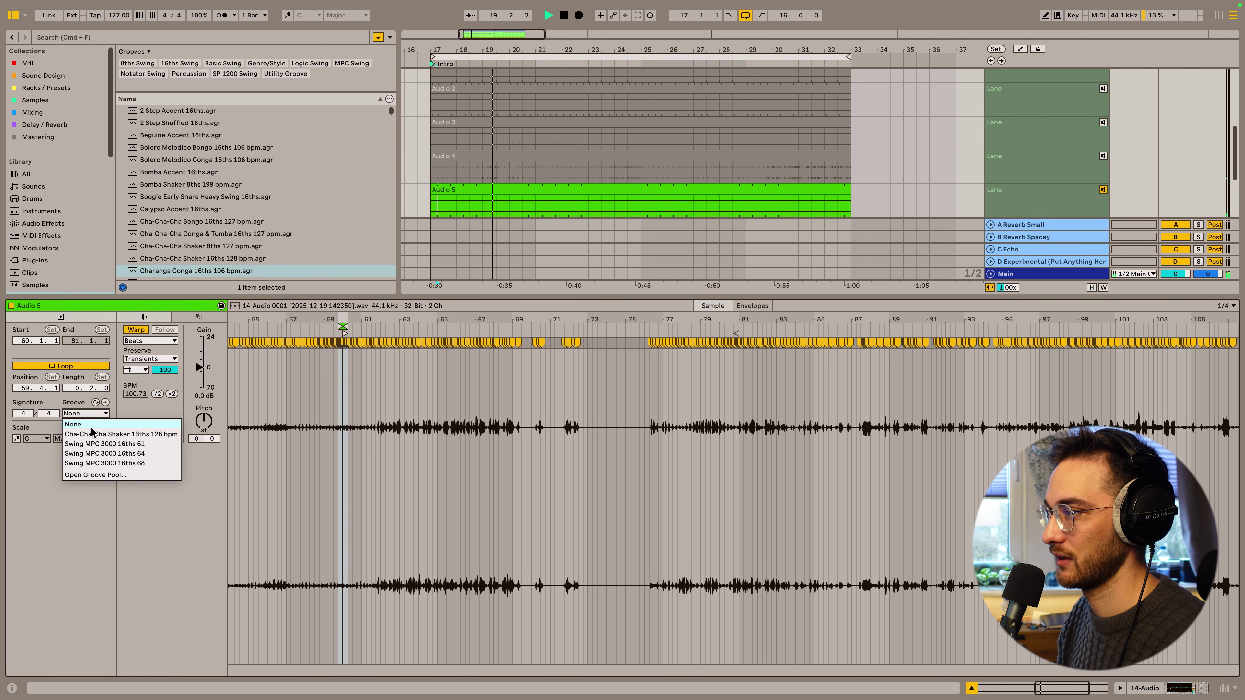
pyautogui.click(109, 446)
pyautogui.moveTo(337, 331)
pyautogui.mouseDown()
pyautogui.moveTo(345, 343)
pyautogui.moveTo(356, 334)
pyautogui.mouseUp()
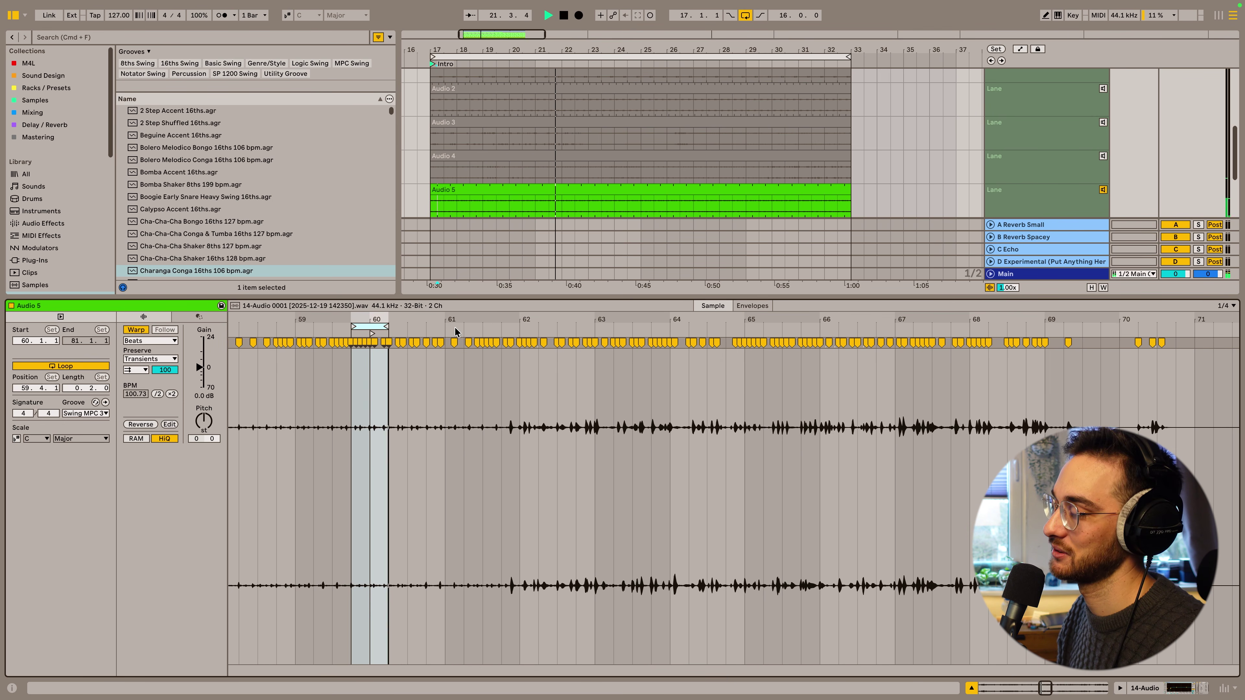
pyautogui.moveTo(356, 334); pyautogui.dragTo(356, 327)
pyautogui.moveTo(511, 327); pyautogui.dragTo(512, 317)
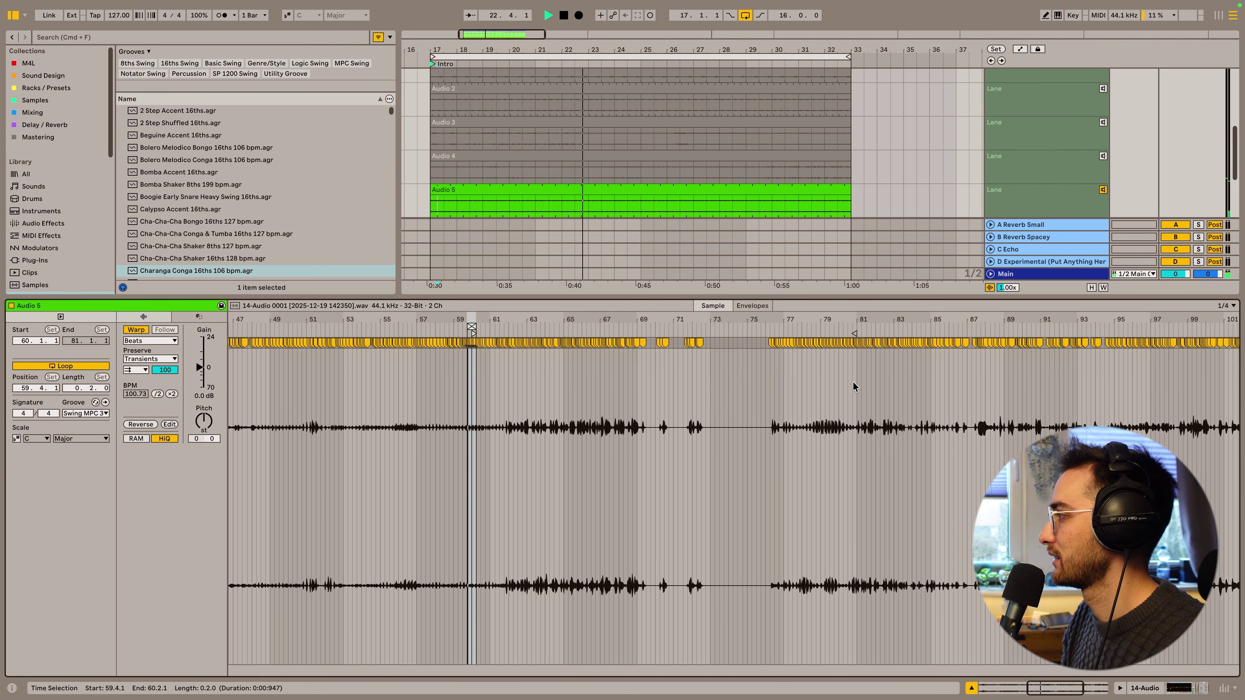
# Step: Move the Audio 5 clip onto the main lane of 14 Audio, turn off lane auditioning and play the arrangement
pyautogui.click(736, 138)
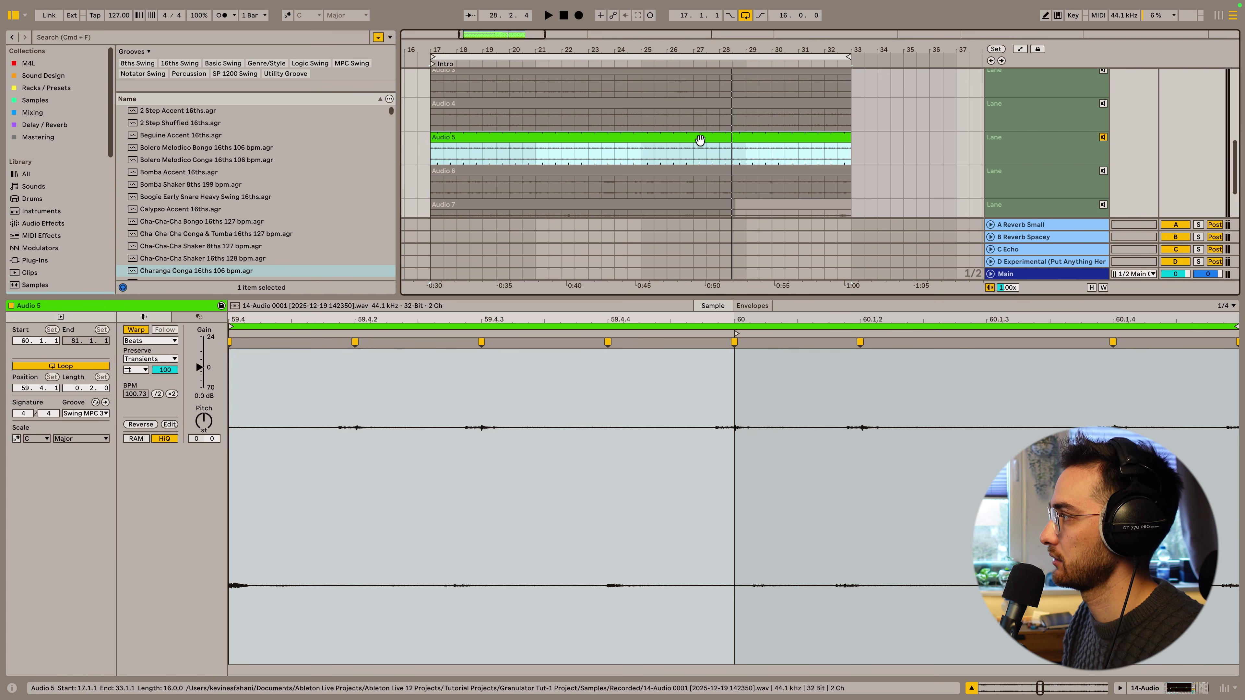
pyautogui.hotkey('shift', 'Tab')
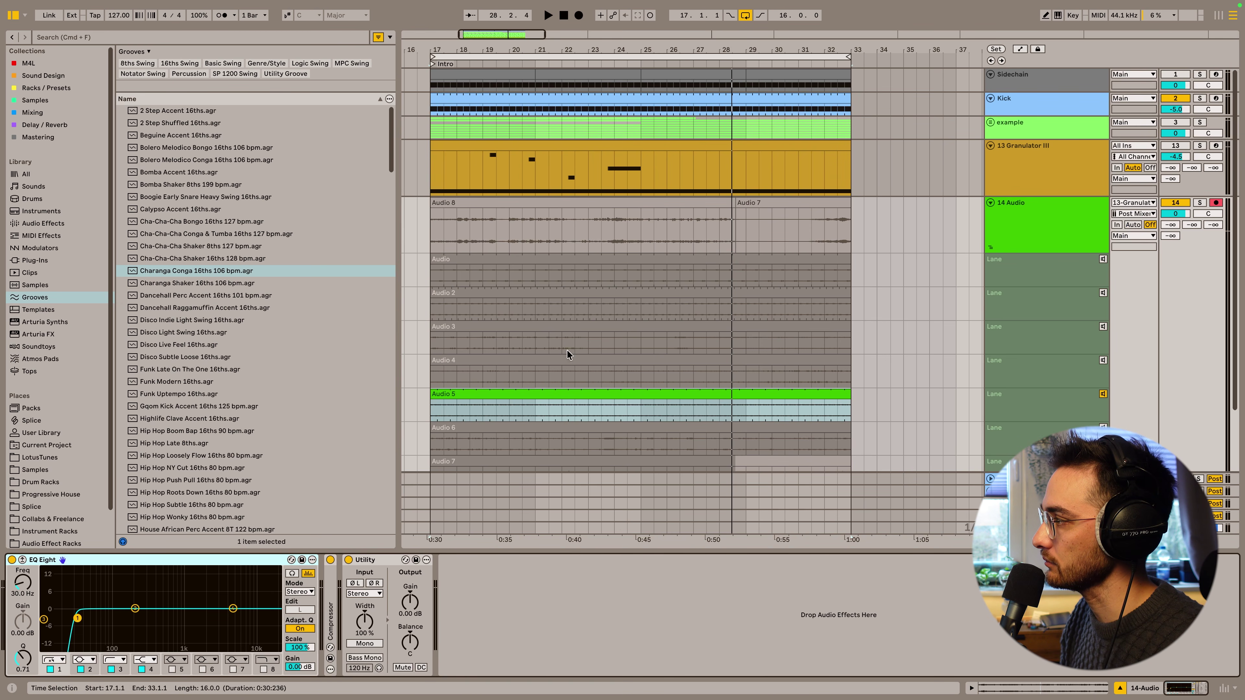
pyautogui.moveTo(550, 392); pyautogui.dragTo(556, 226)
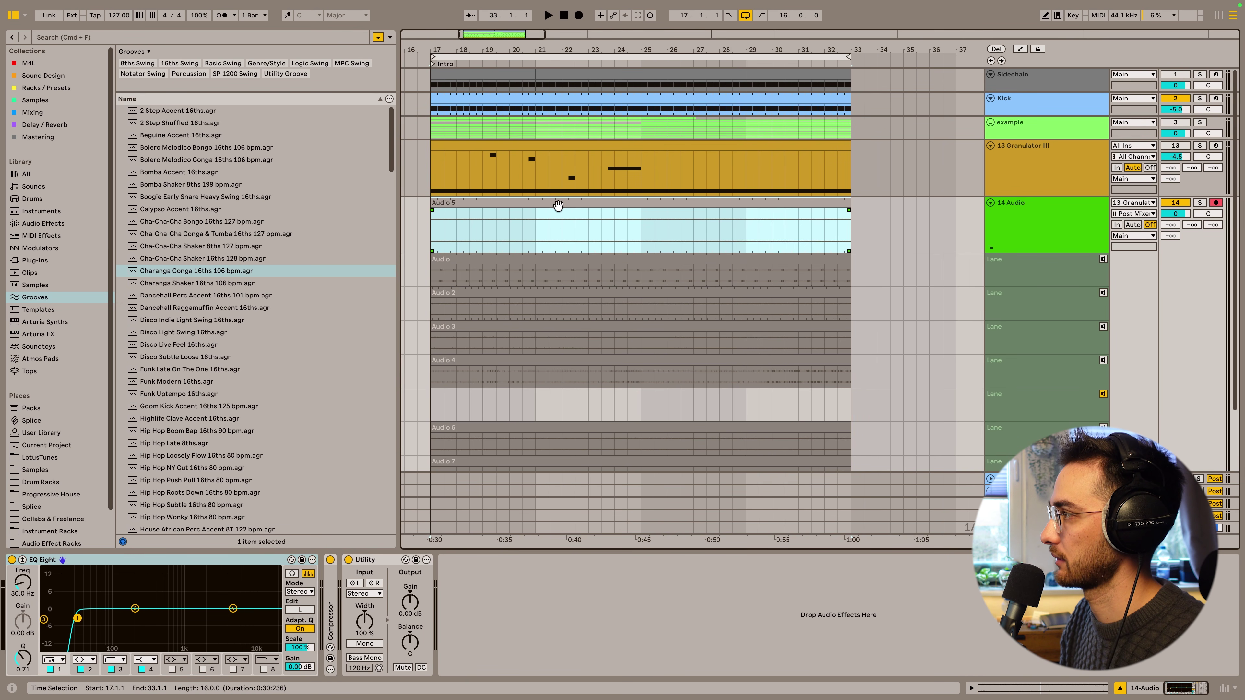
pyautogui.click(1104, 395)
pyautogui.click(795, 218)
pyautogui.press('space')
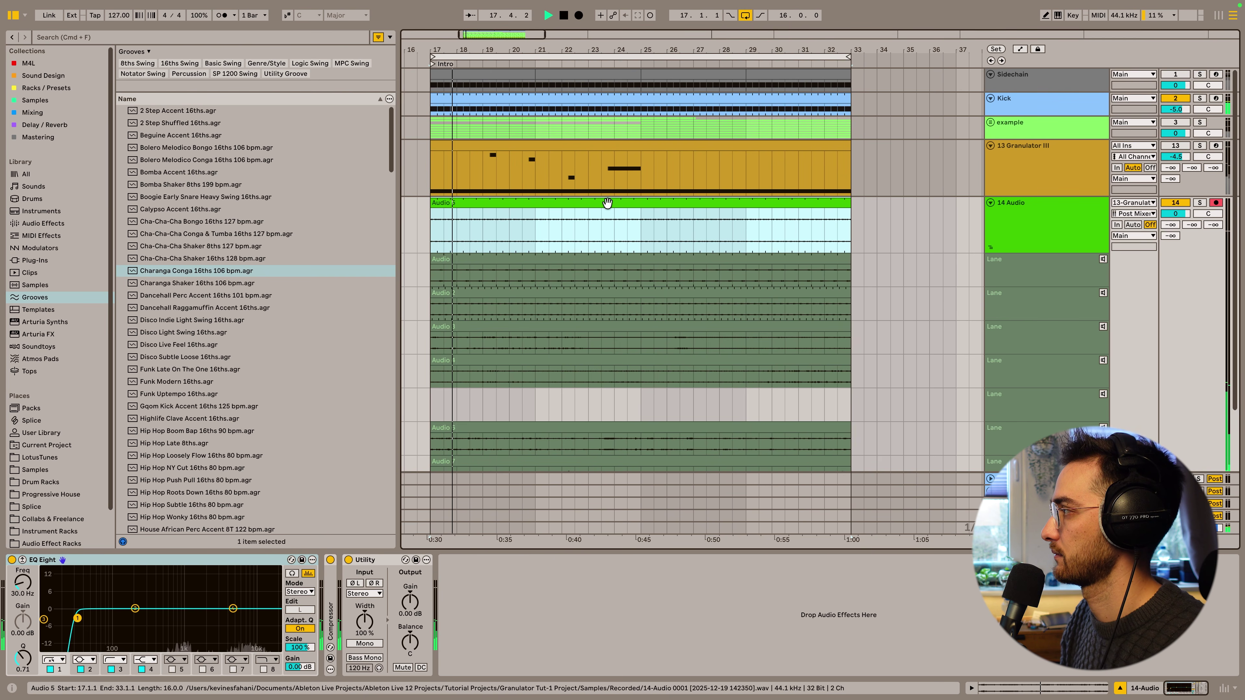
# Step: Audition the sixth take lane and open its Audio 6 clip for editing
pyautogui.scroll(-3, 791, 294)
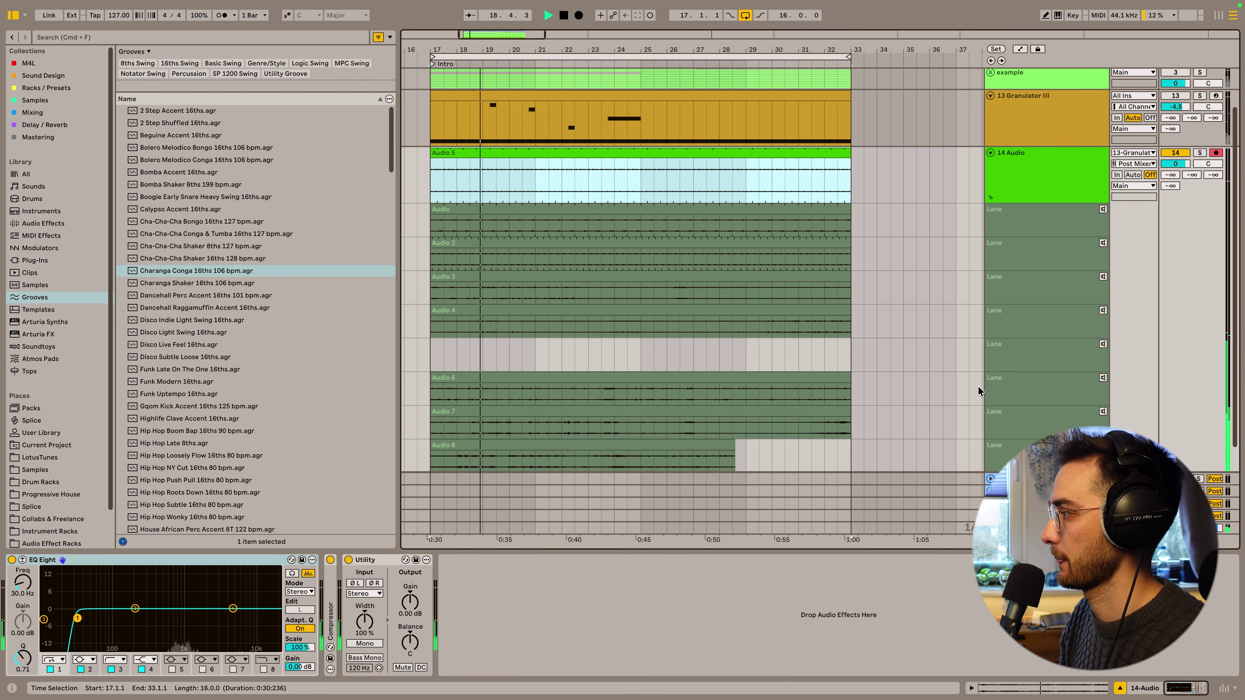
pyautogui.click(1103, 377)
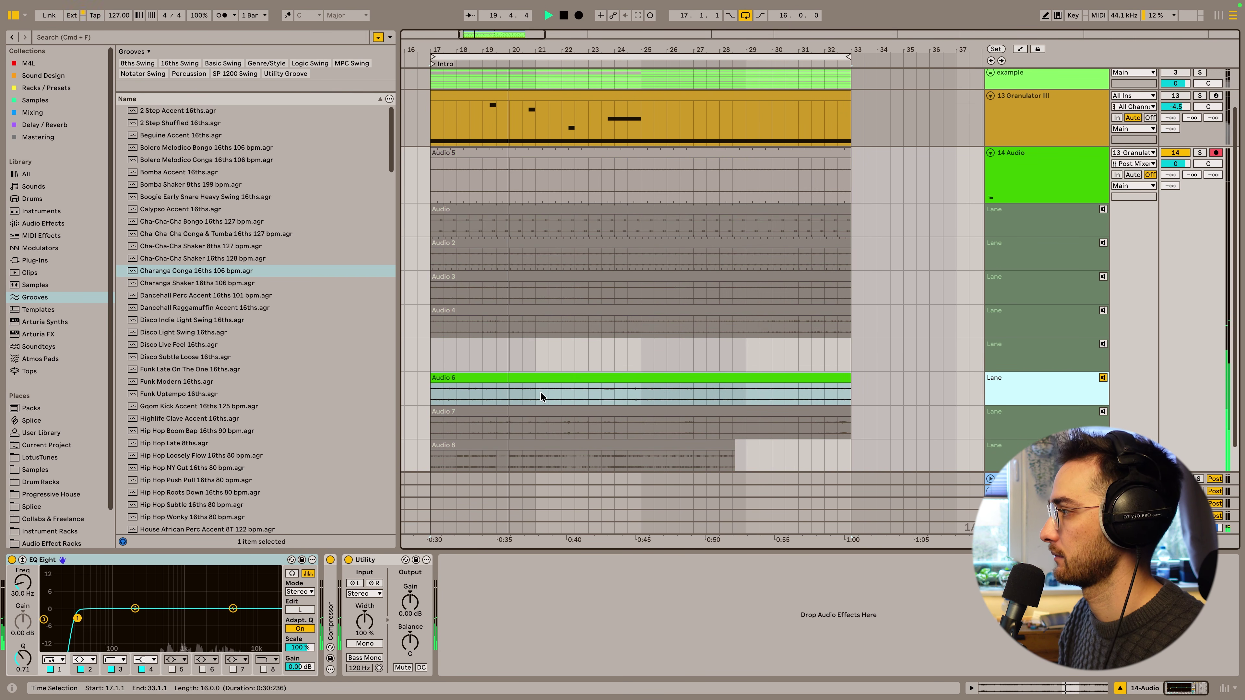
pyautogui.doubleClick(534, 377)
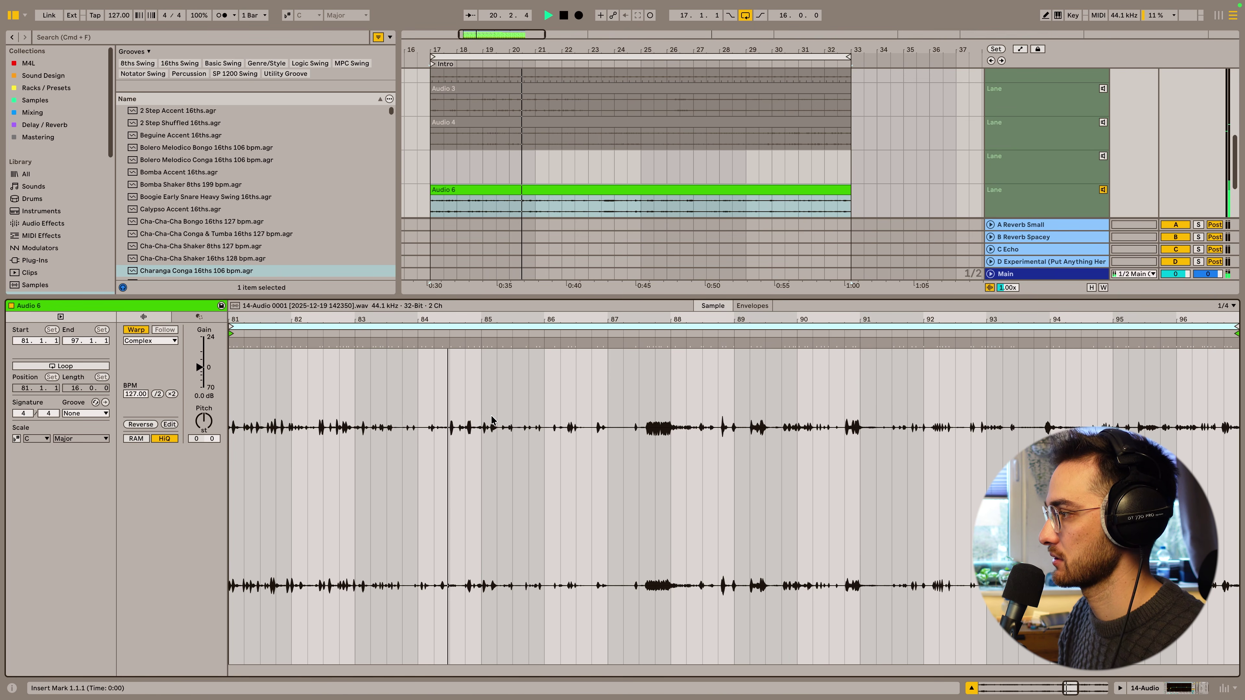
# Step: Set the Audio 6 clip's grid to 1/16 and warp mode to Beats, and quantize the whole clip
pyautogui.click(1231, 312)
pyautogui.click(1152, 387)
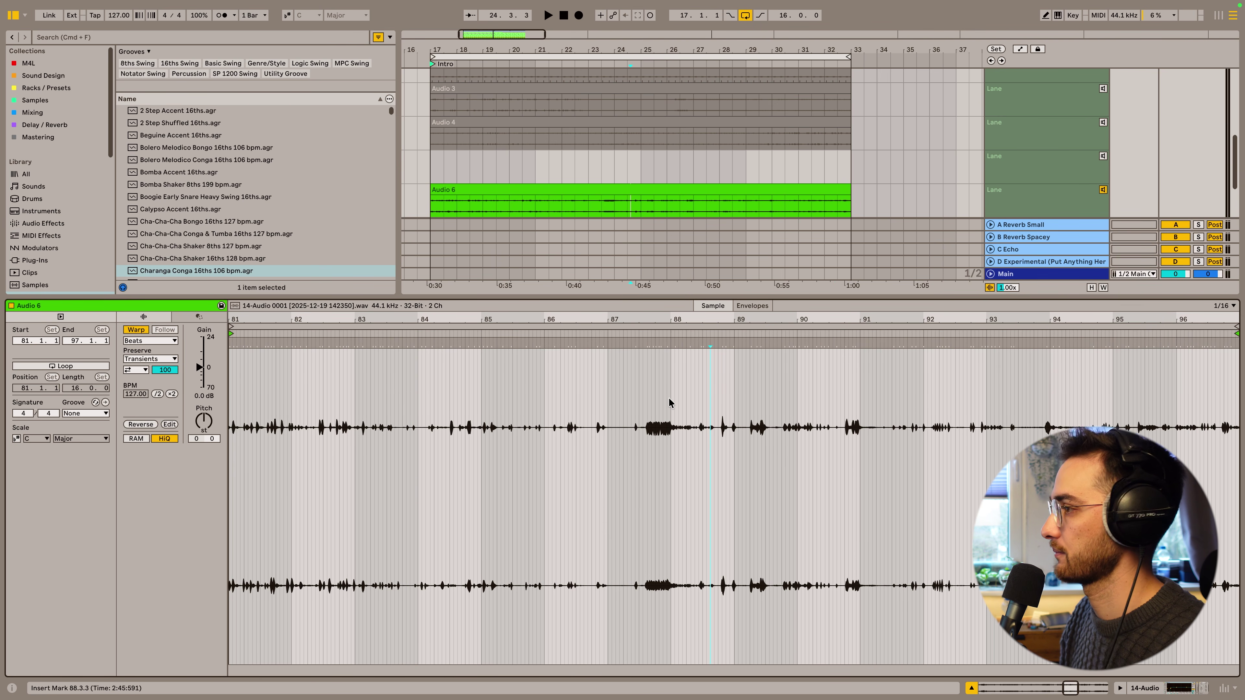
pyautogui.click(390, 424)
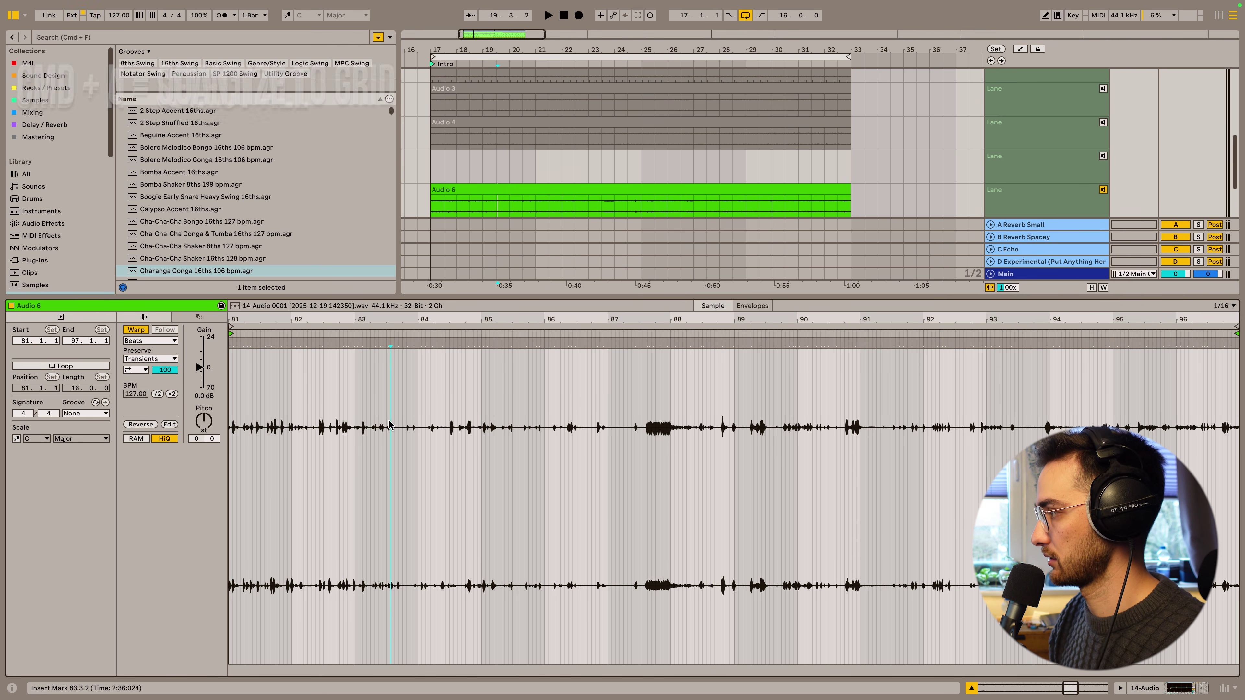
pyautogui.press('super+a')
pyautogui.press('super+u')
# Step: Loop two beats of the Audio 6 clip from 85.1.1, play it and move the loop to 95.1.1
pyautogui.click(488, 415)
pyautogui.moveTo(482, 417); pyautogui.dragTo(513, 420)
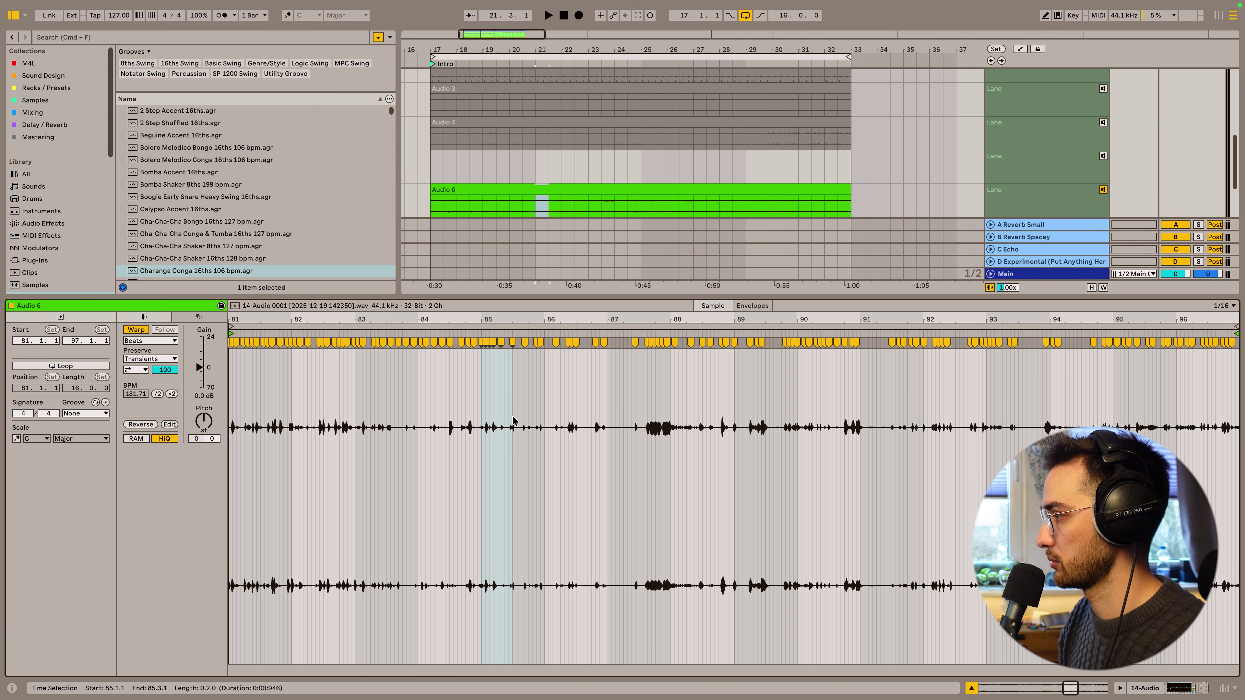
pyautogui.press('super+l')
pyautogui.press('space')
pyautogui.moveTo(510, 327); pyautogui.dragTo(466, 439)
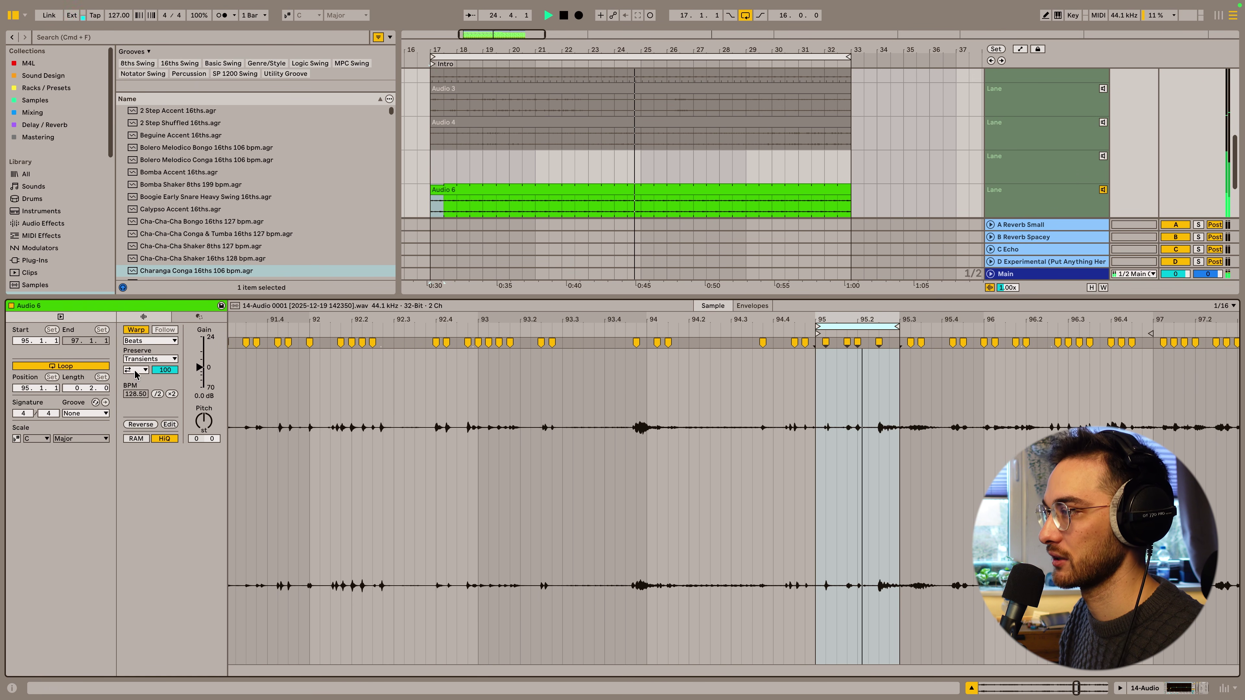
# Step: Give the Audio 6 clip forward transient looping, the Swing MPC 3000 16ths 61 groove and a pitch of -4 semitones
pyautogui.click(84, 414)
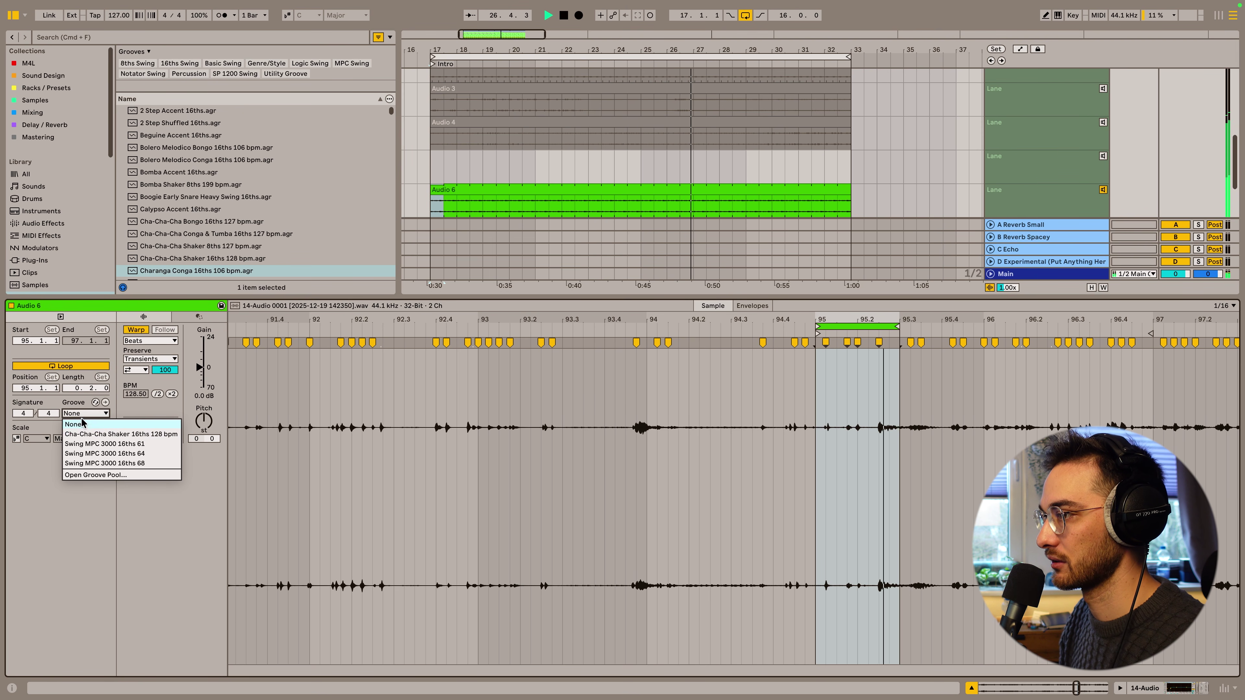
pyautogui.click(119, 444)
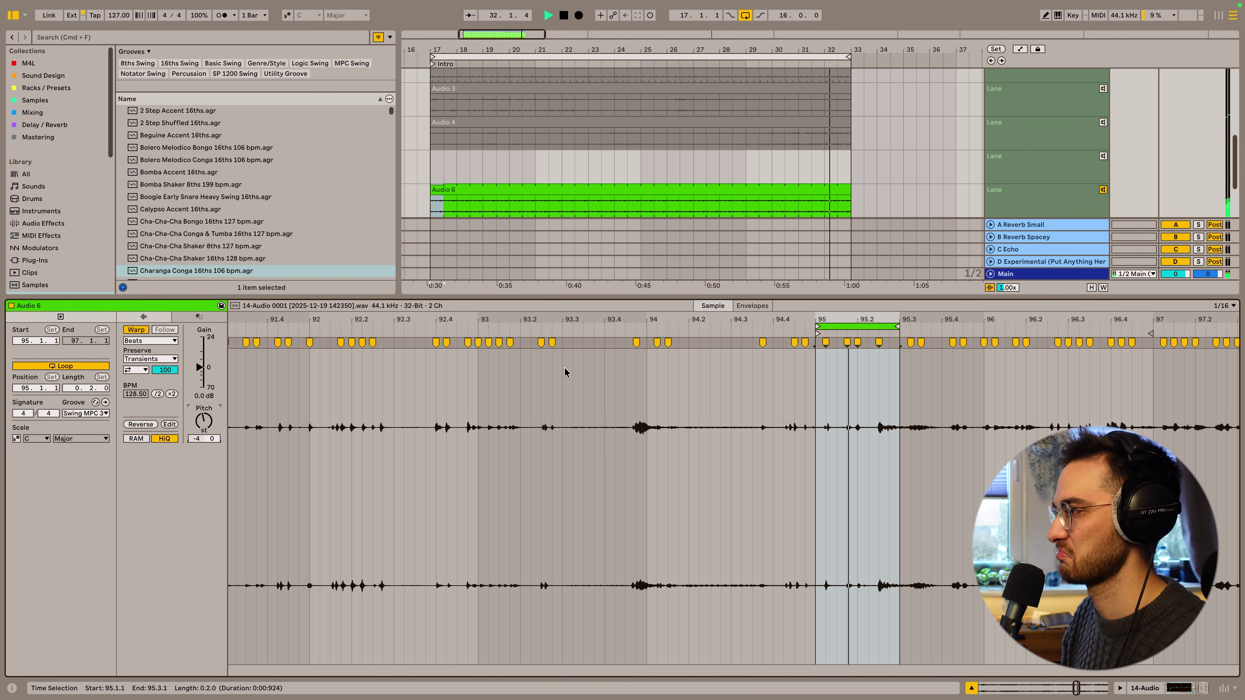
pyautogui.hotkey('shift', 'Tab')
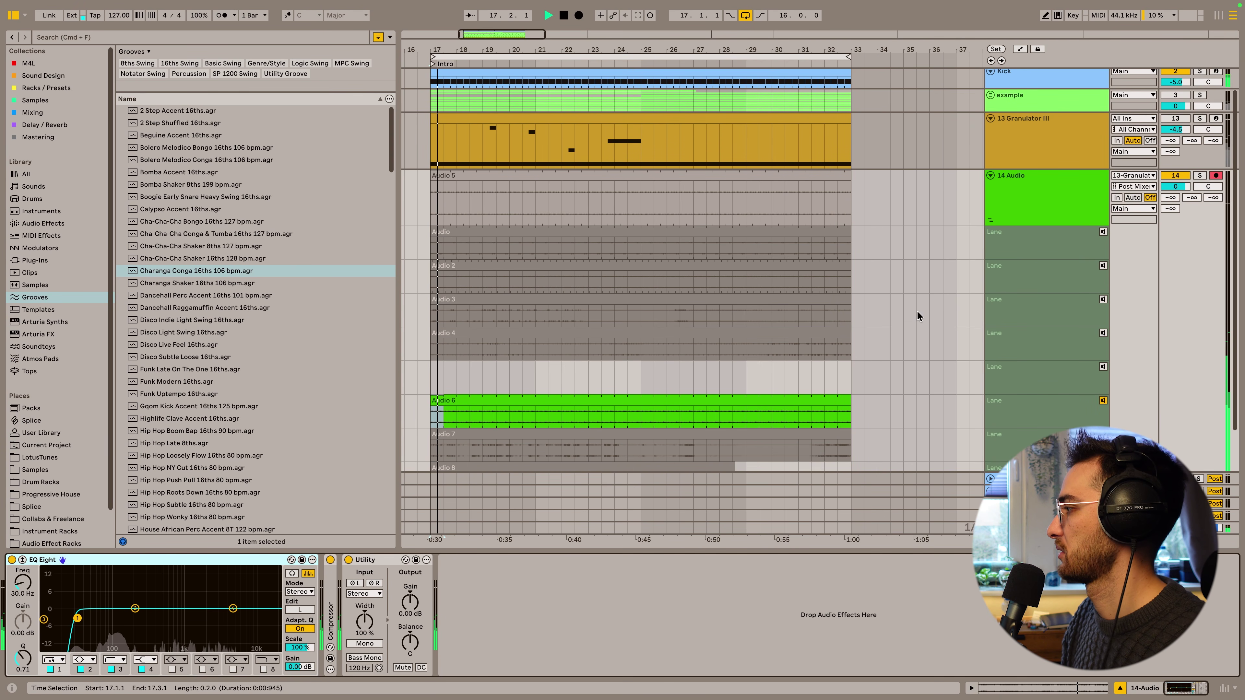
# Step: Insert a new audio track after 14 Audio and move the Audio 6 clip from its take lane onto it
pyautogui.scroll(-2, 906, 301)
pyautogui.click(1033, 149)
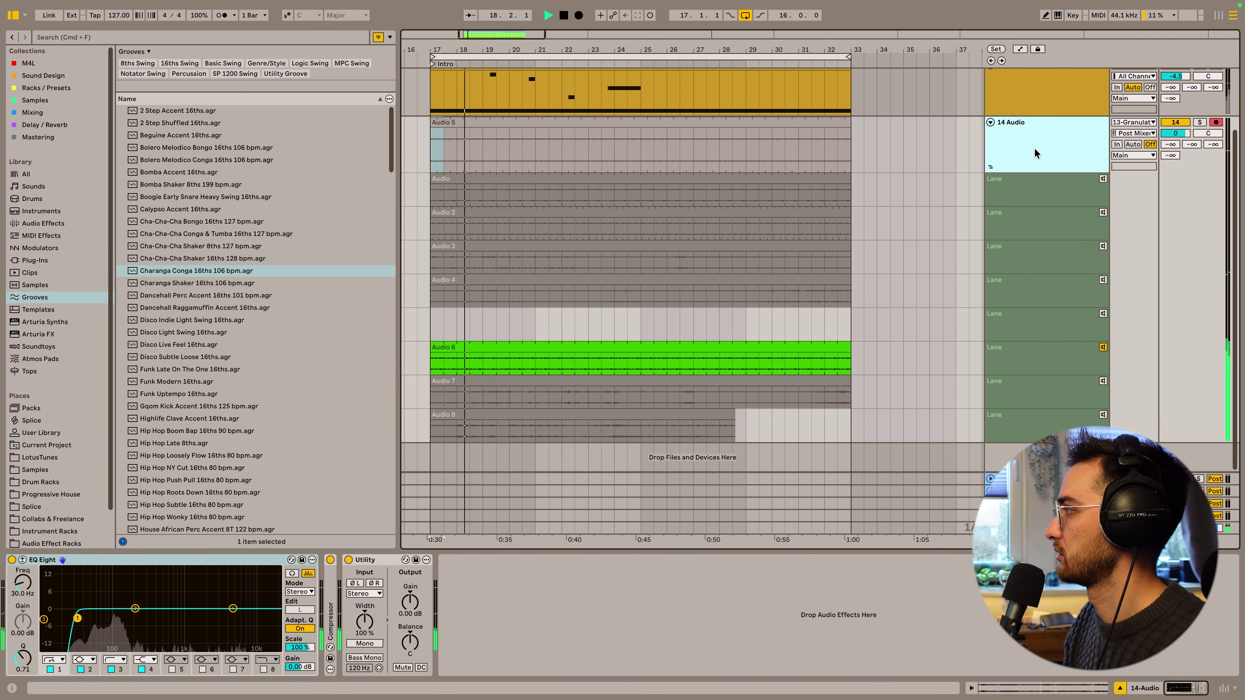
pyautogui.press('super+t')
pyautogui.moveTo(772, 291); pyautogui.dragTo(775, 412)
# Step: Turn off auditioning on the emptied sixth take lane so the main lane of 14 Audio plays again
pyautogui.scroll(3, 671, 205)
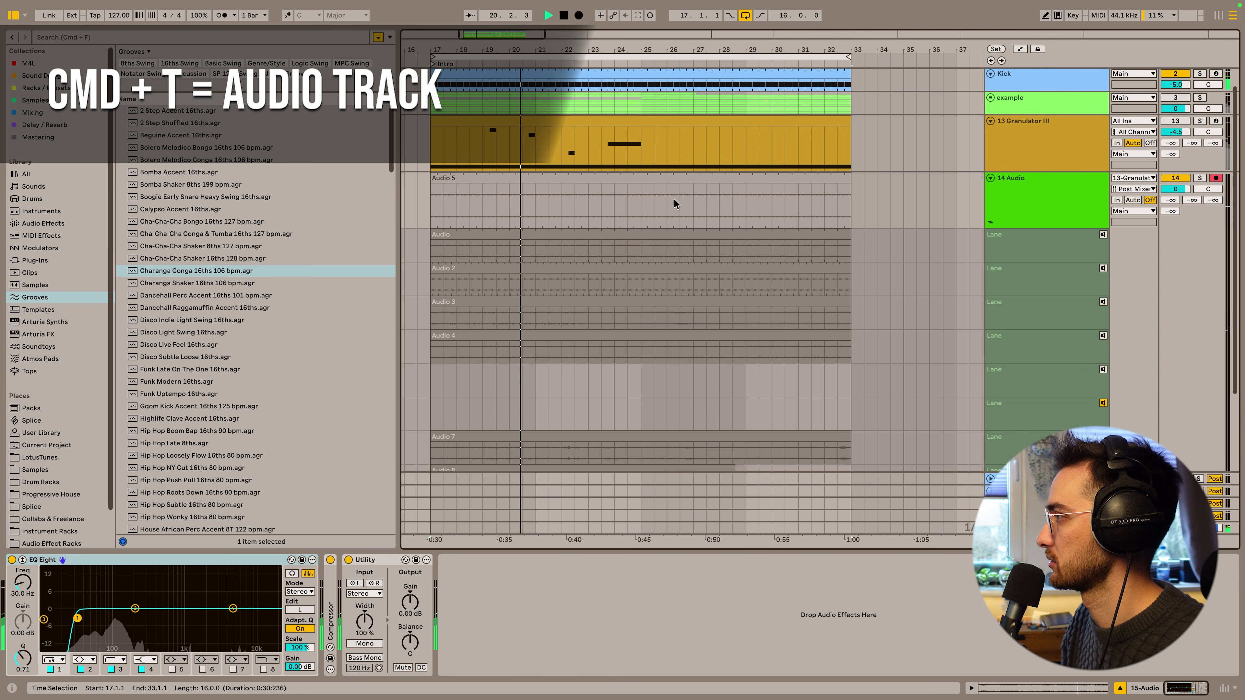
pyautogui.click(672, 205)
pyautogui.click(1064, 214)
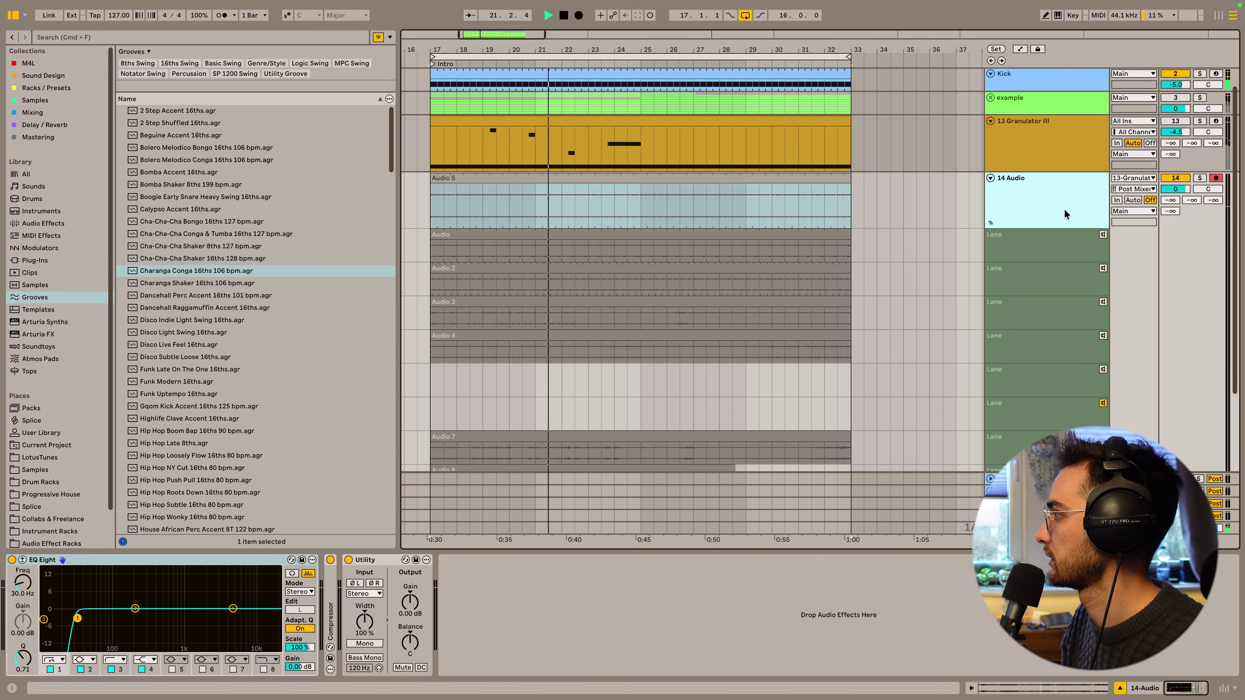
pyautogui.click(805, 417)
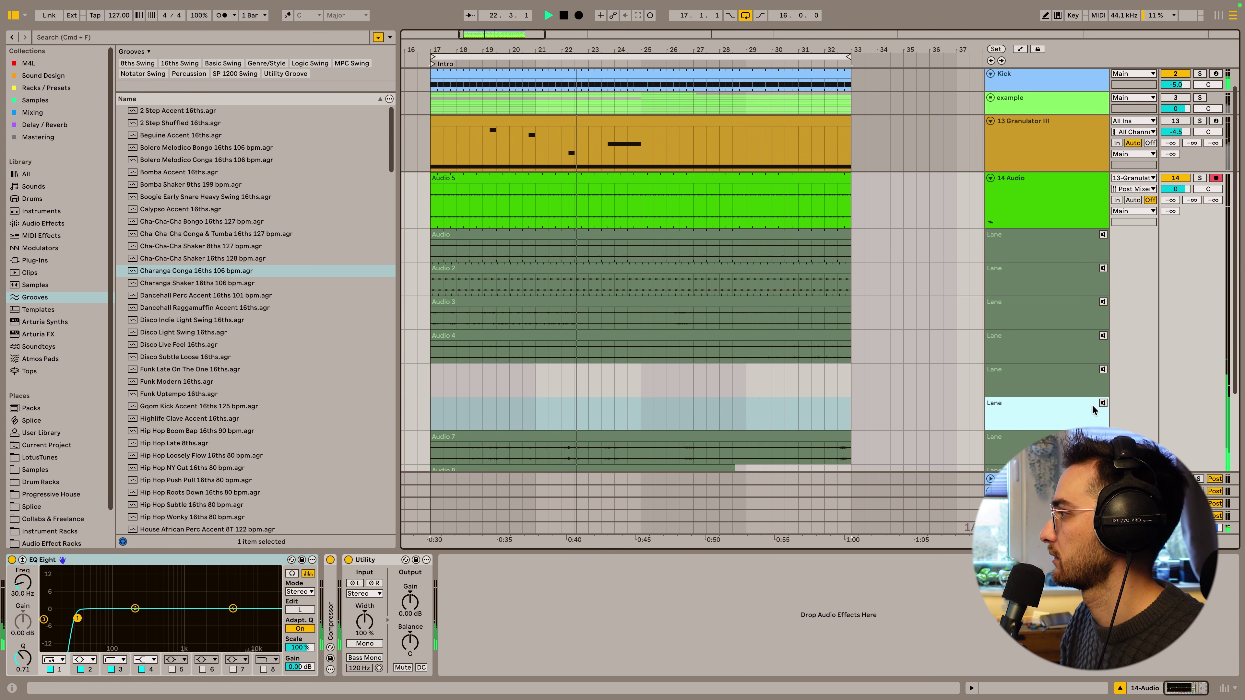
# Step: Open the Audio 5 clip on 14 Audio, turn off its transient looping and set its transient envelope to 32
pyautogui.scroll(-3, 804, 353)
pyautogui.click(687, 114)
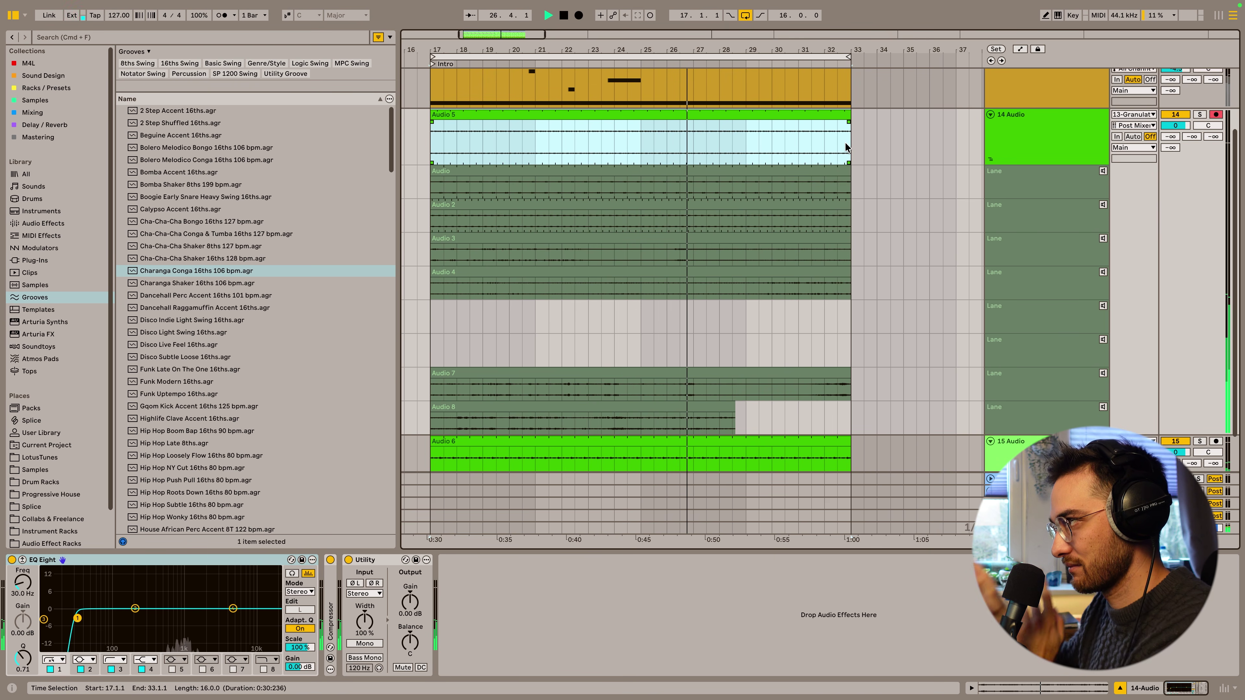
pyautogui.doubleClick(815, 122)
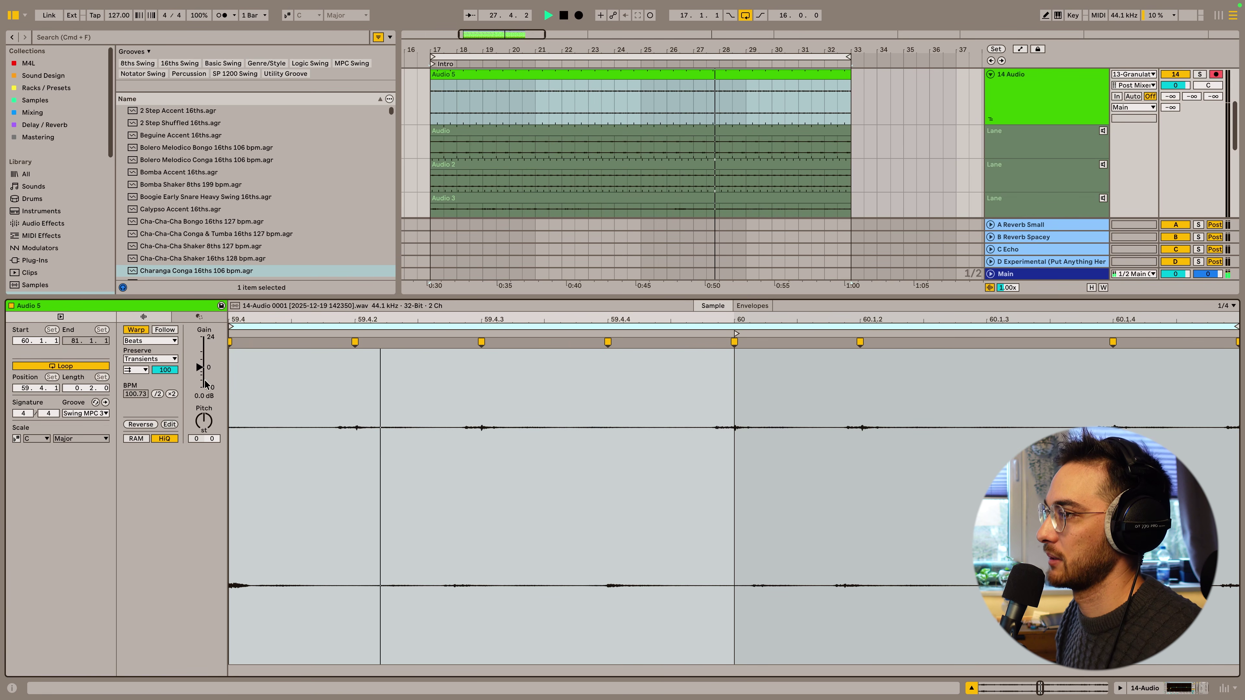
pyautogui.moveTo(387, 323); pyautogui.dragTo(387, 289)
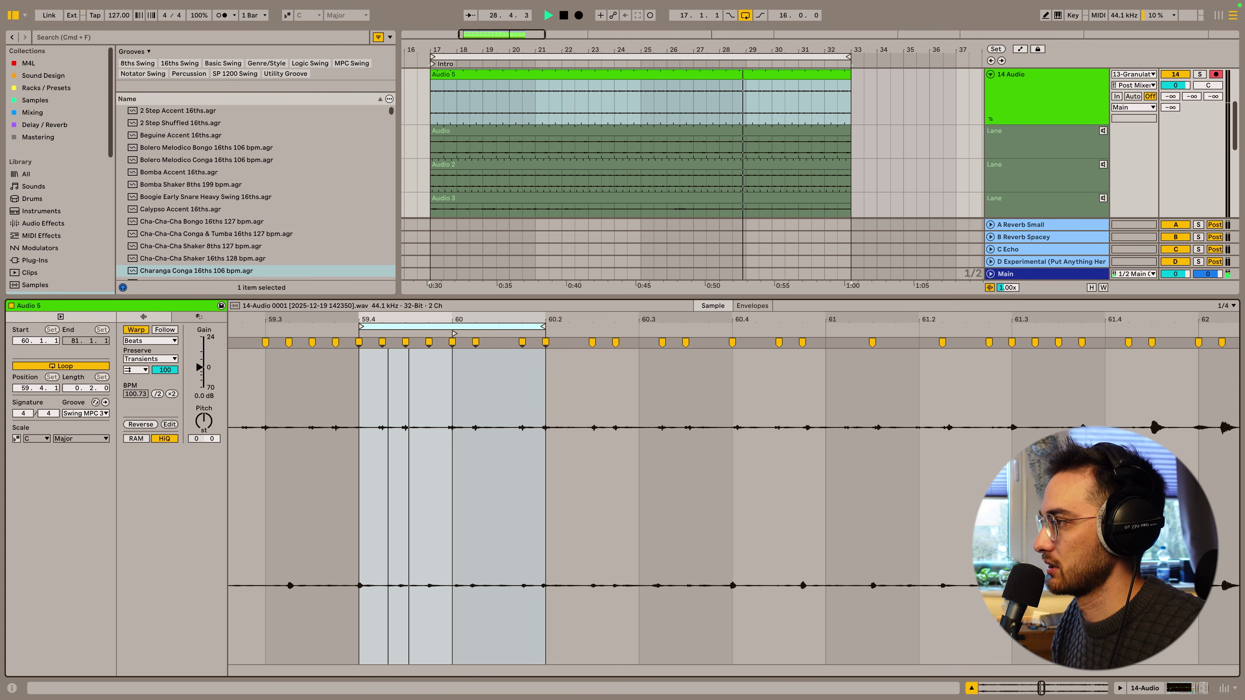
pyautogui.moveTo(165, 370); pyautogui.dragTo(165, 404)
pyautogui.click(135, 370)
pyautogui.click(160, 379)
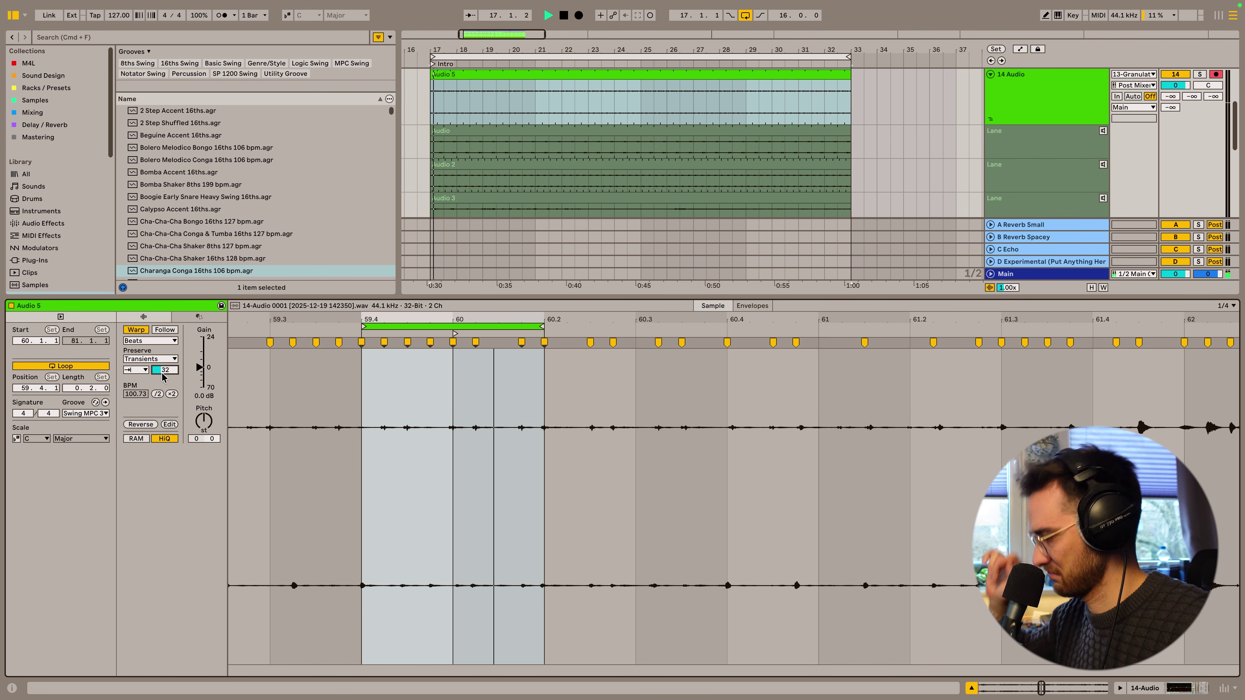
pyautogui.click(519, 123)
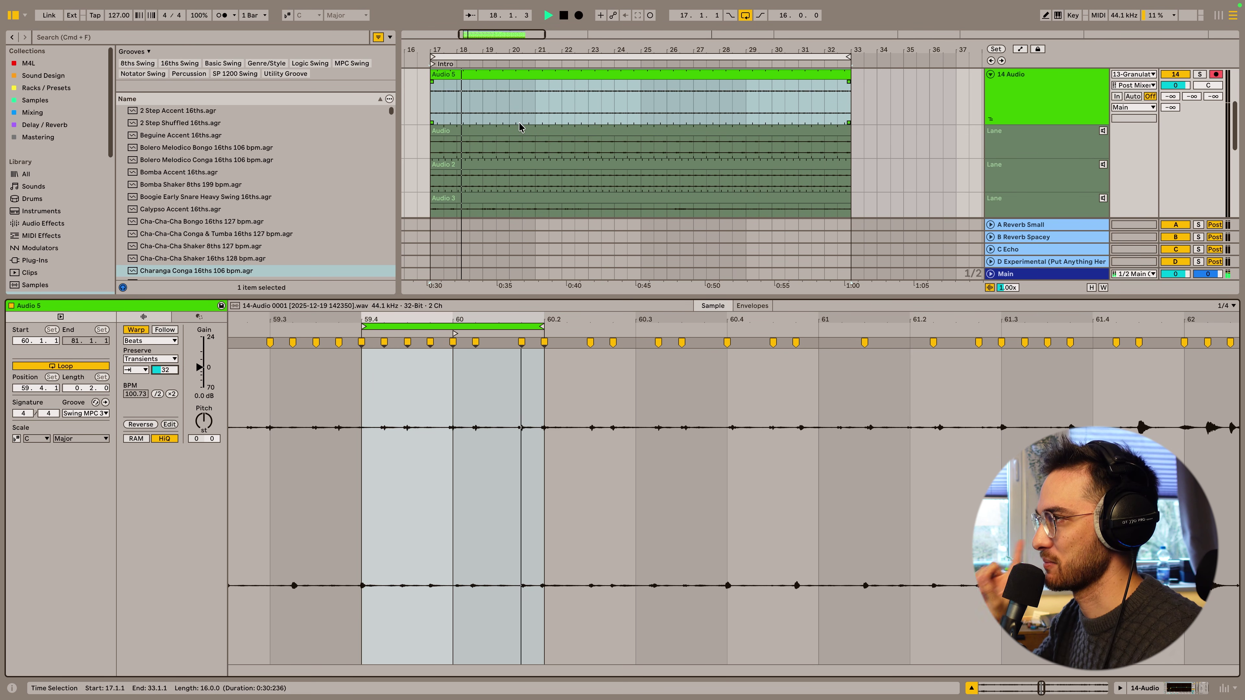
# Step: Insert a new audio track below 15 Audio
pyautogui.hotkey('shift', 'Tab')
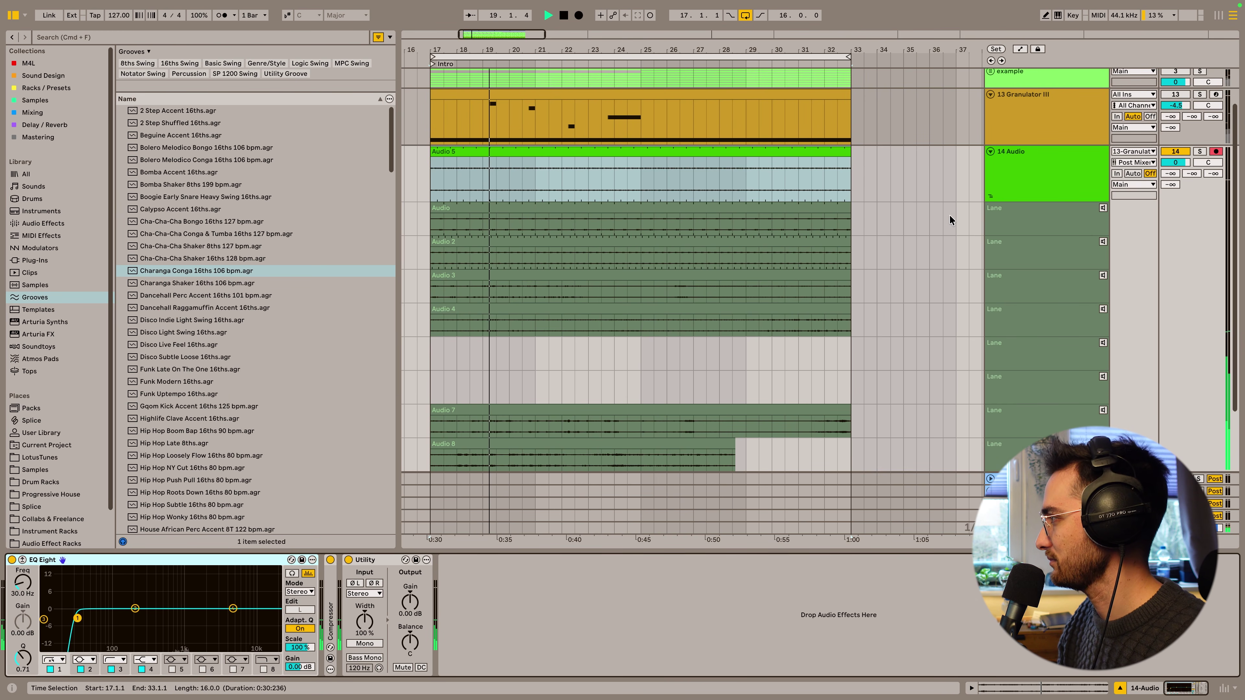
pyautogui.scroll(-3, 962, 237)
pyautogui.click(1021, 424)
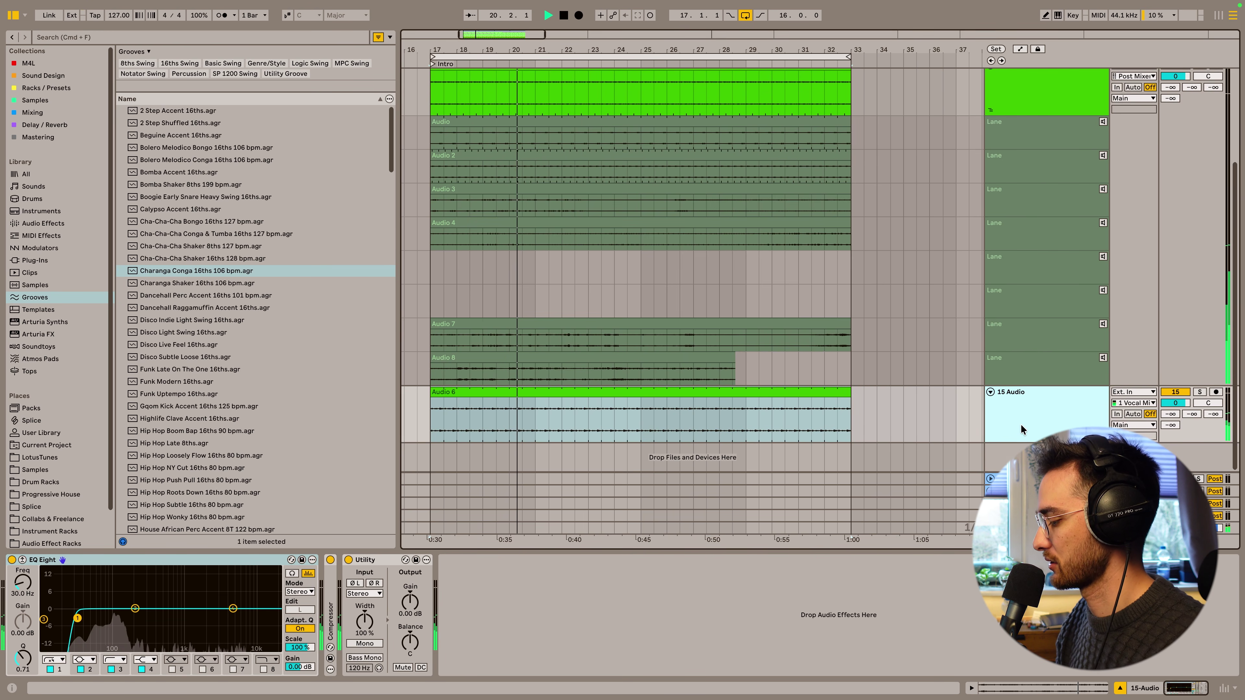
pyautogui.press('super+t')
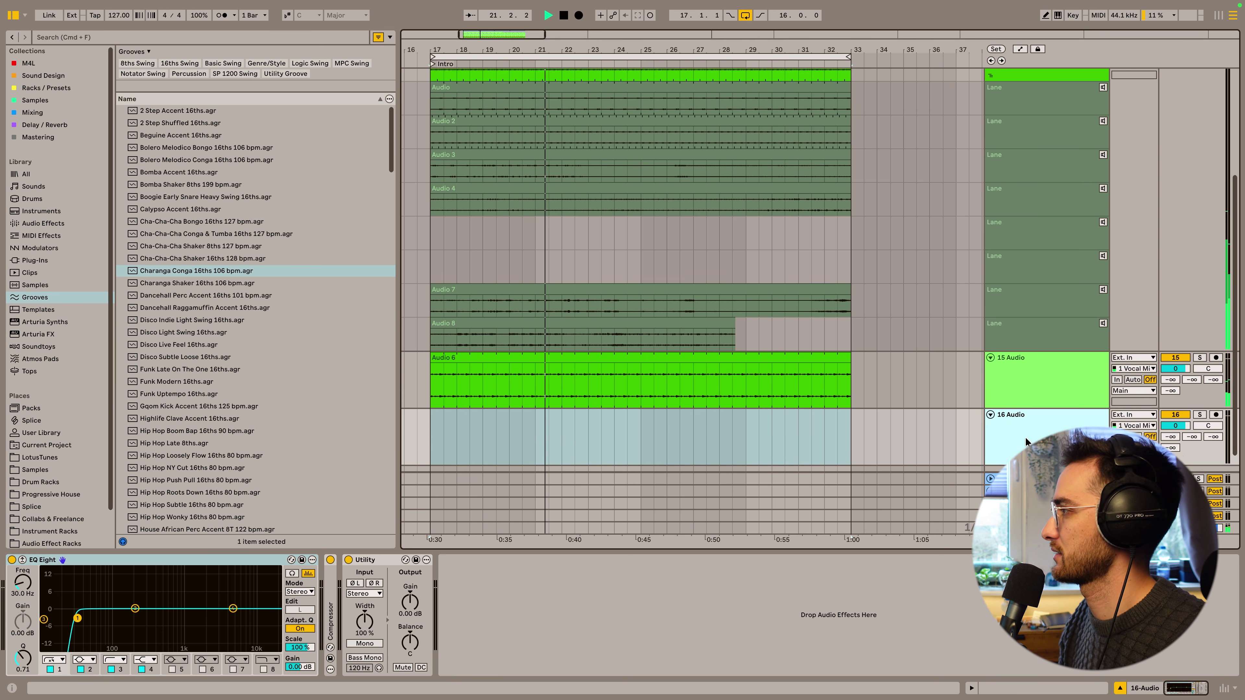
# Step: Audition the take lanes of 14 Audio in turn, ending with the Audio 7 lane played from 21.3.1
pyautogui.scroll(2, 737, 273)
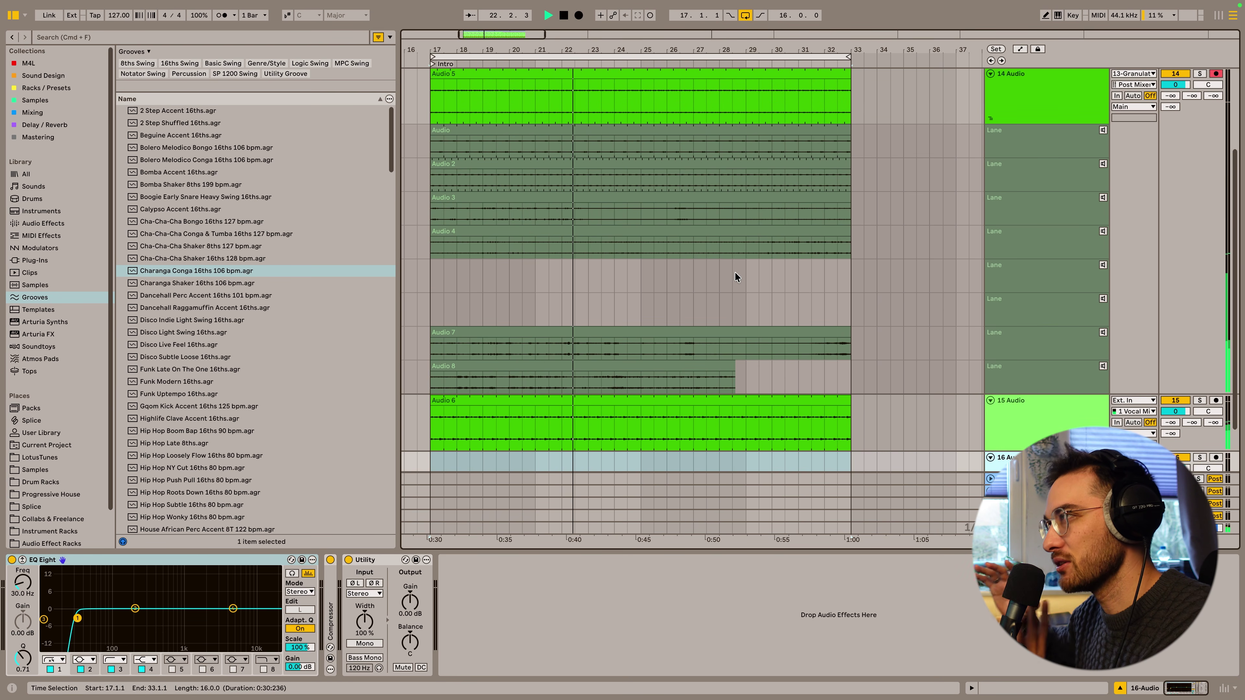
pyautogui.click(725, 147)
pyautogui.click(1024, 139)
pyautogui.scroll(2, 1059, 142)
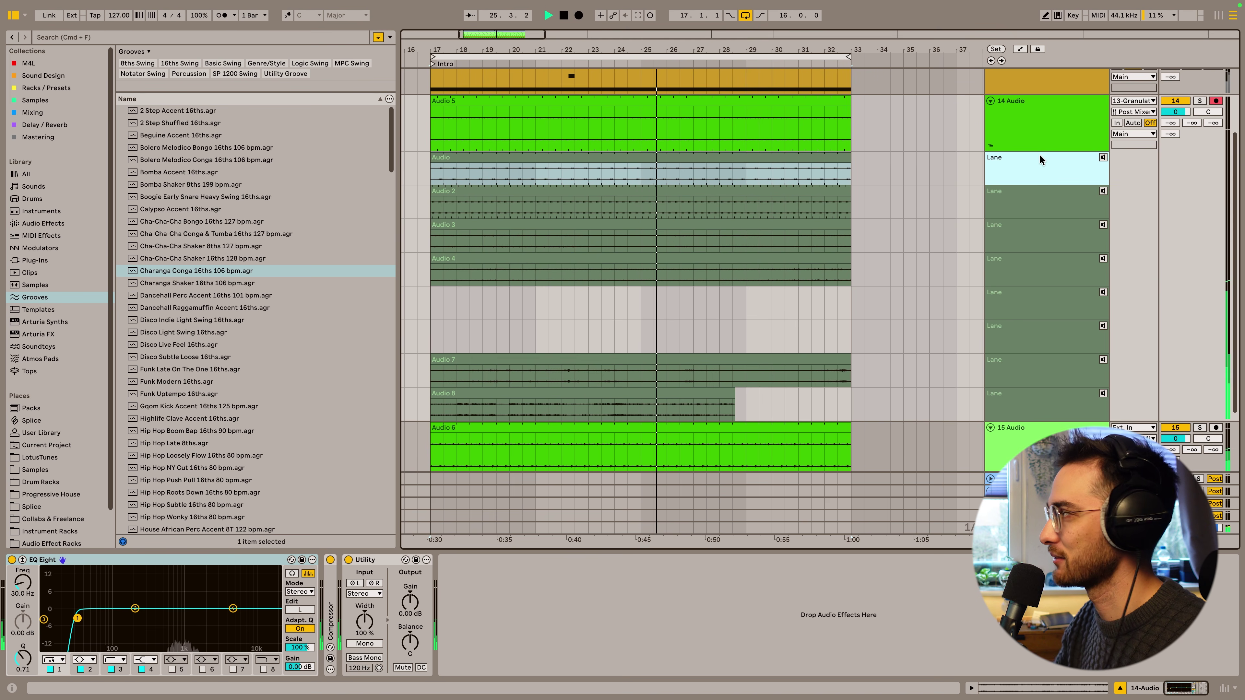
pyautogui.click(1096, 202)
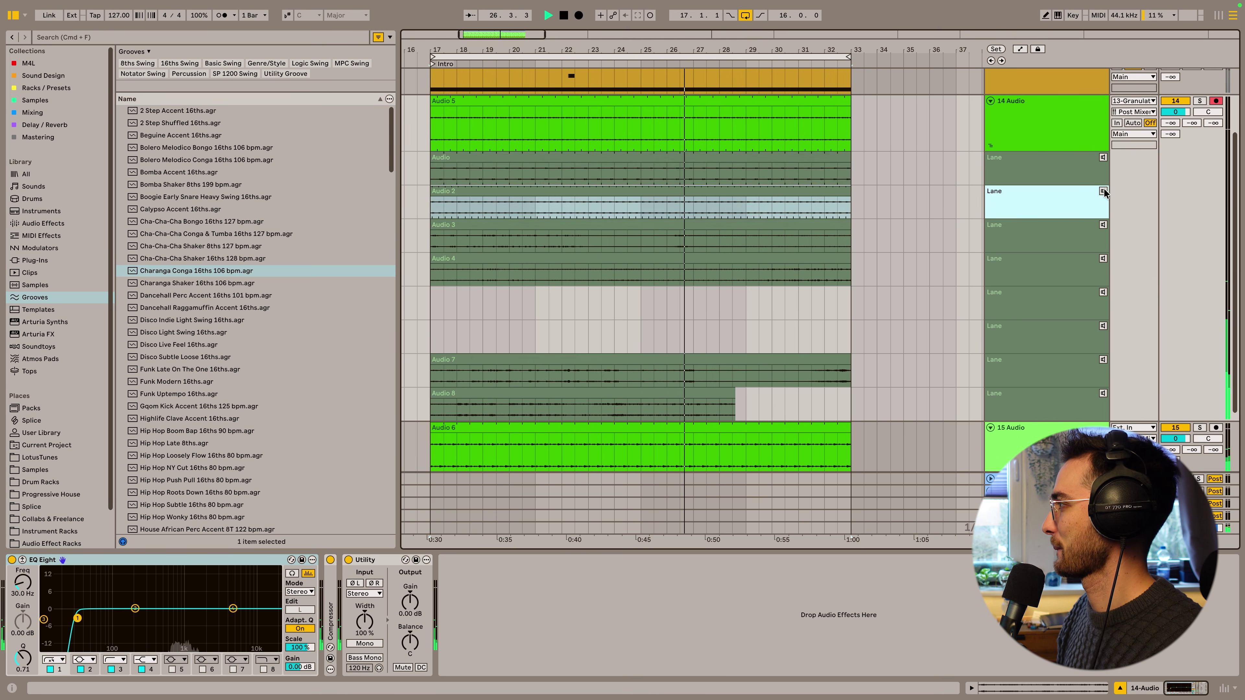
pyautogui.click(1103, 191)
pyautogui.click(1102, 225)
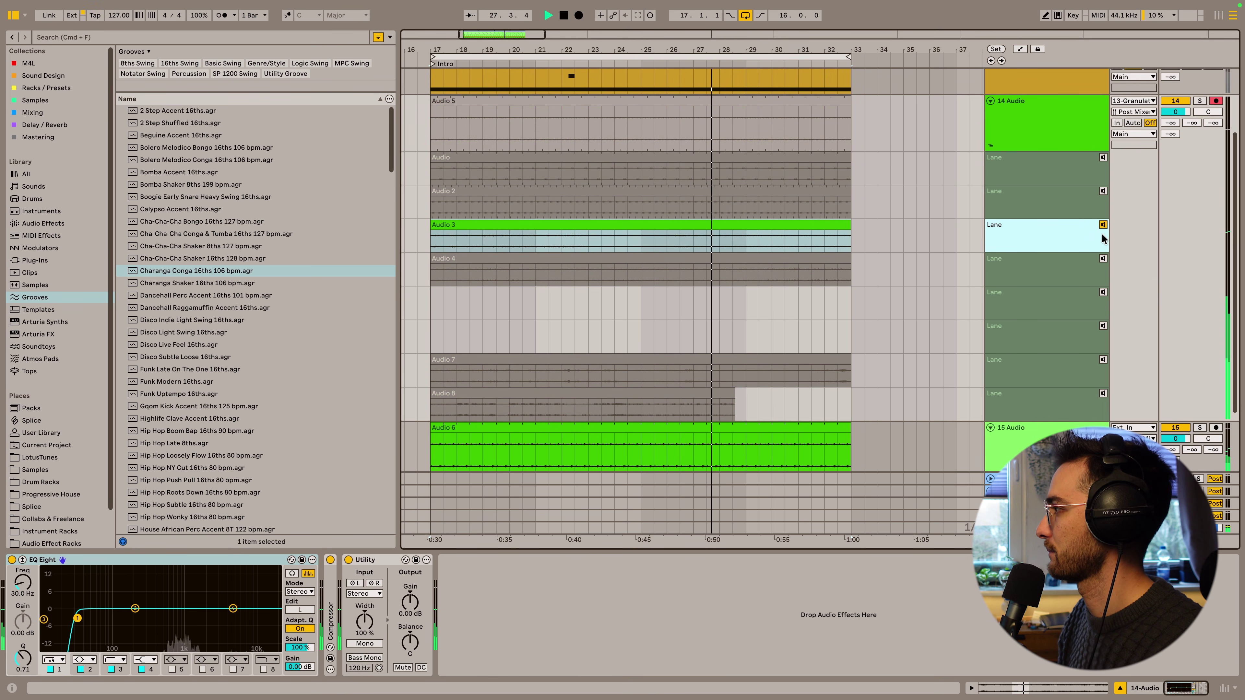
pyautogui.click(1103, 259)
pyautogui.scroll(-2, 1100, 314)
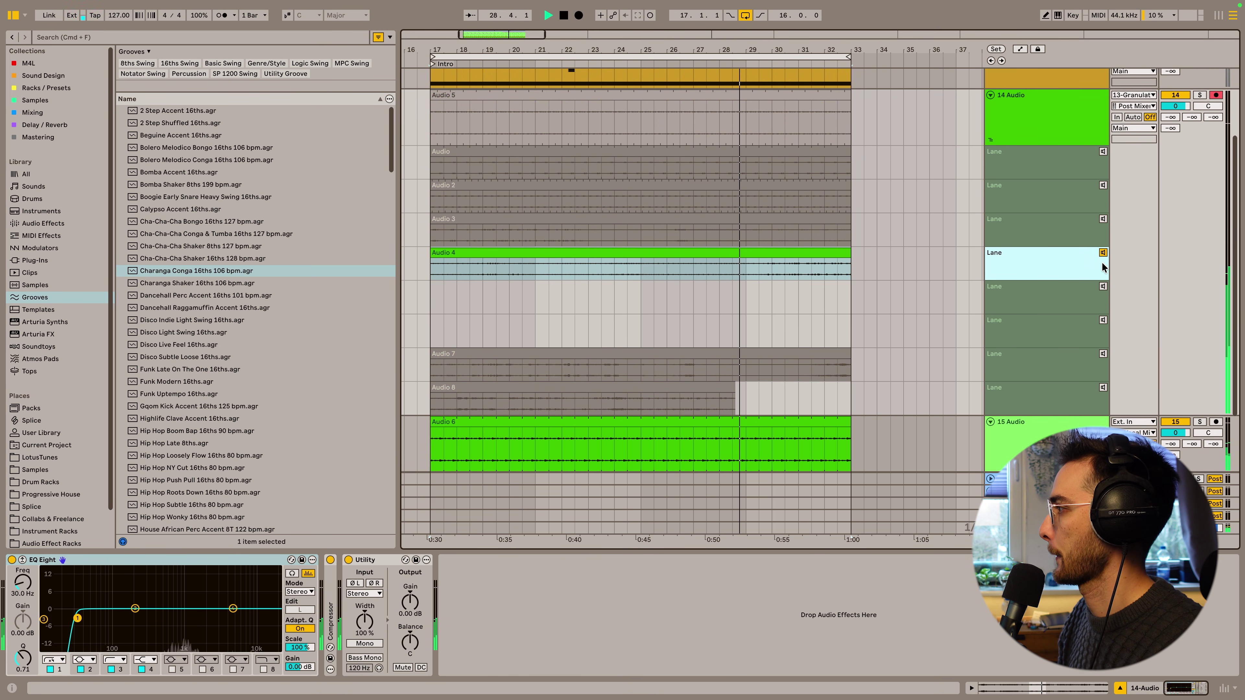
pyautogui.click(1100, 322)
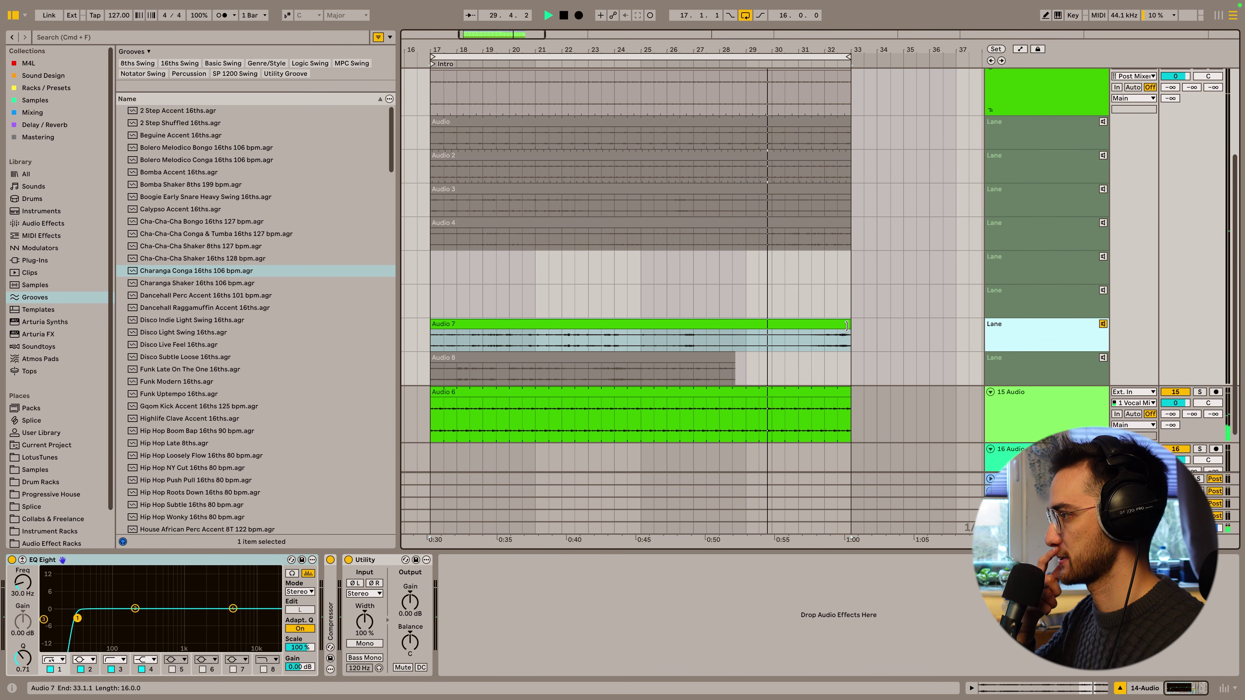
pyautogui.click(549, 336)
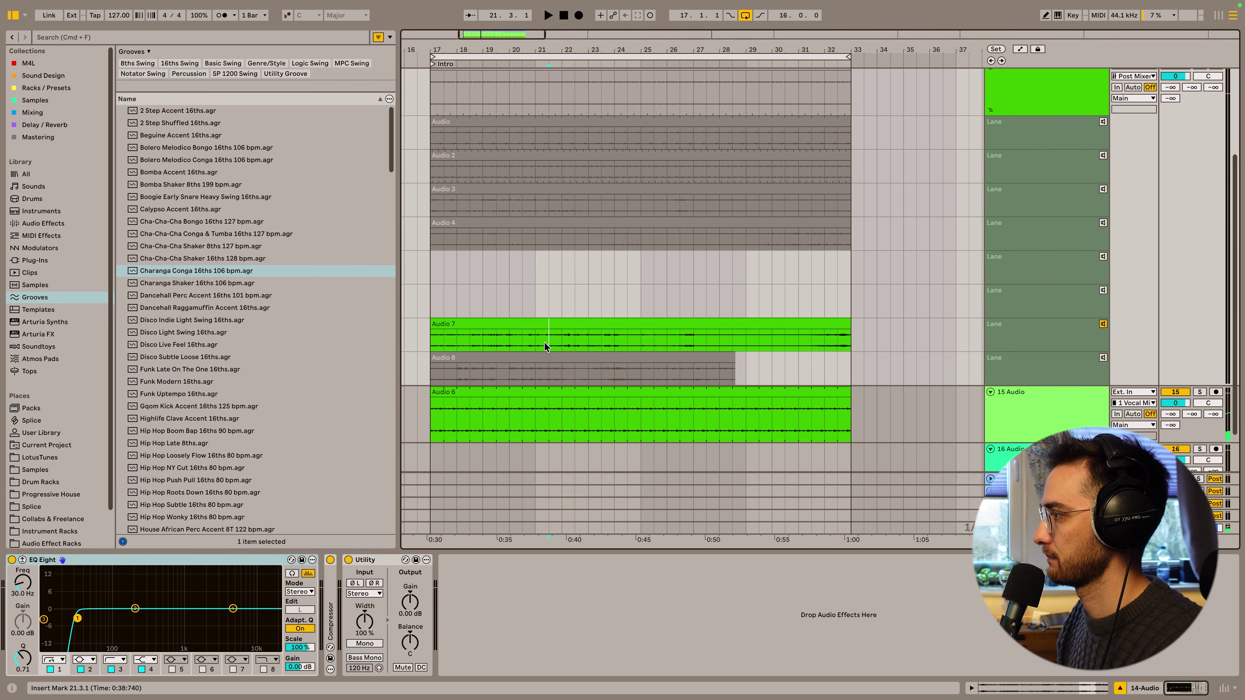
pyautogui.press('space')
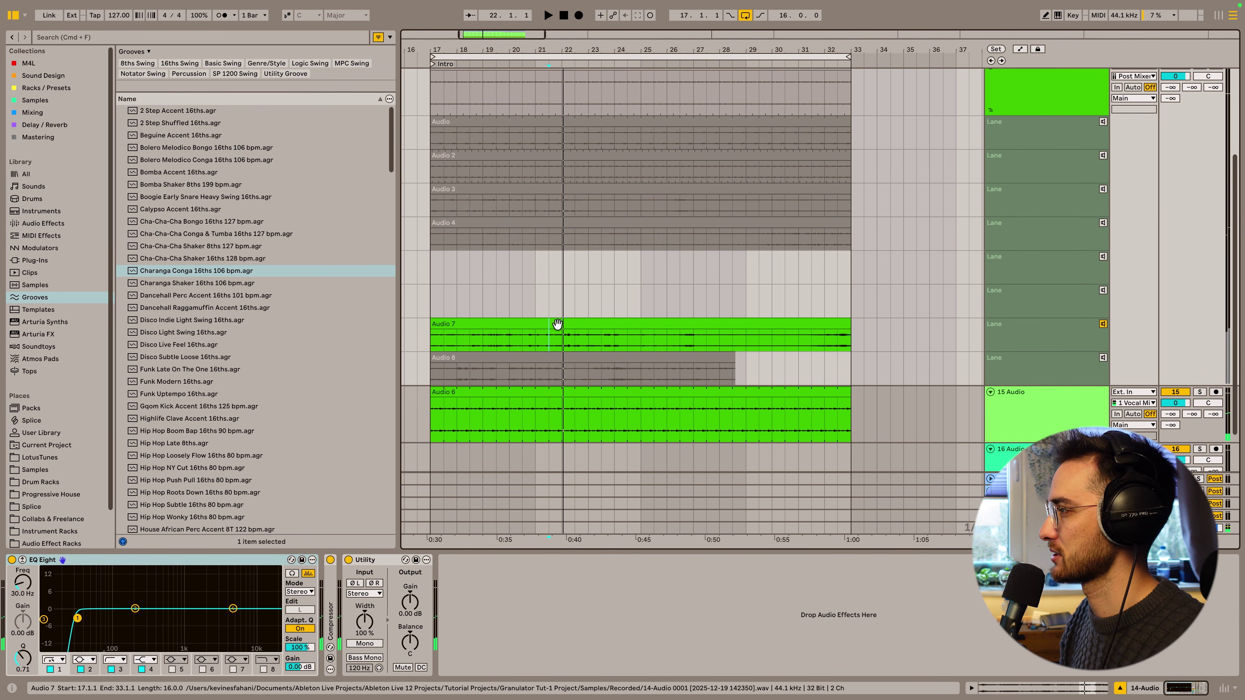
# Step: Open the Audio 7 clip, set its grid to 1/16 and quantize the entire sample
pyautogui.click(557, 324)
pyautogui.doubleClick(539, 324)
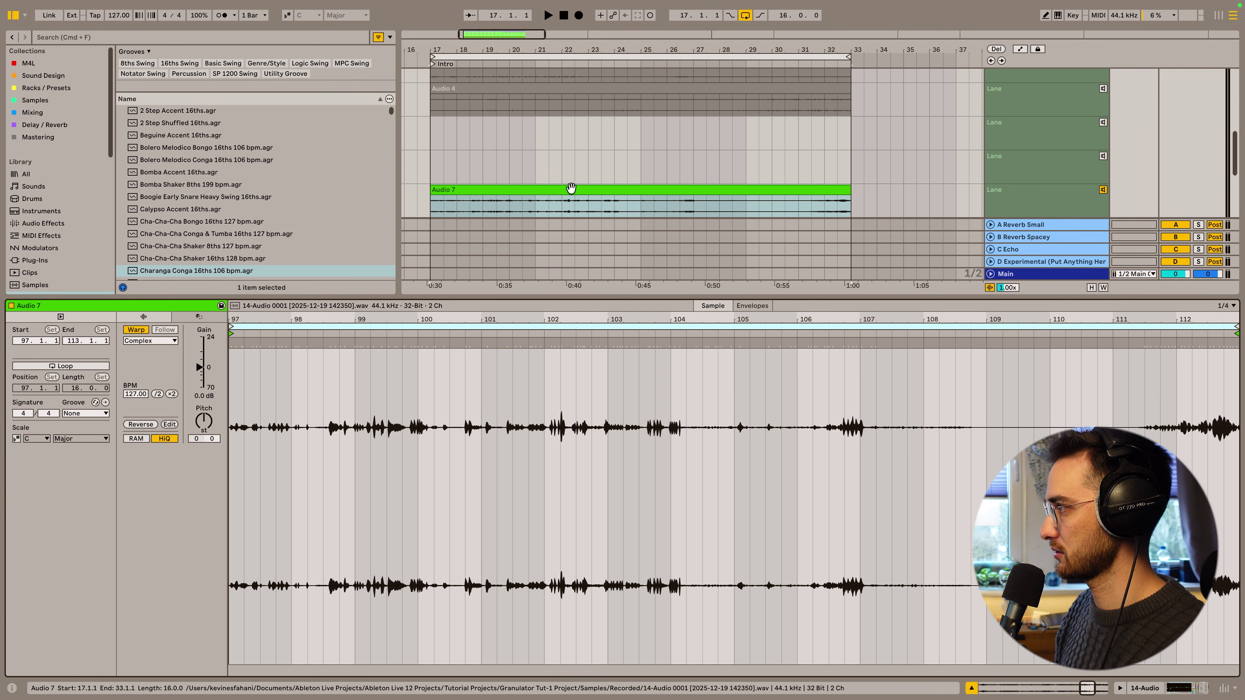
pyautogui.click(1226, 305)
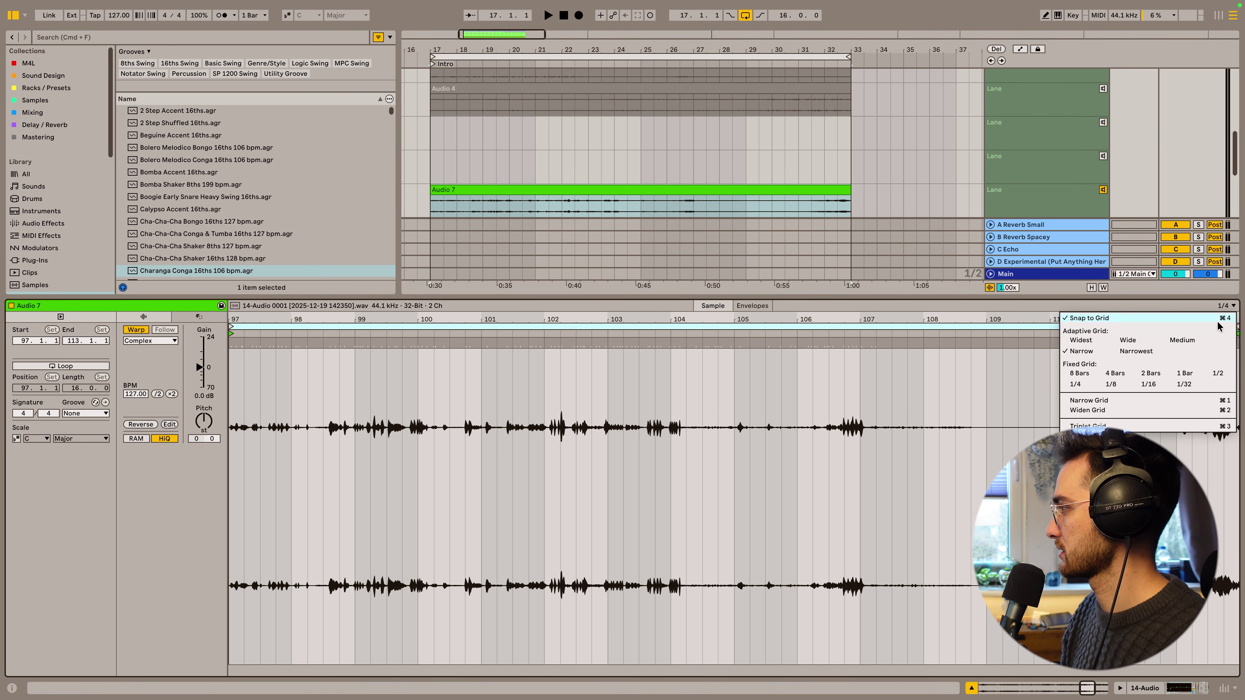
pyautogui.click(1148, 384)
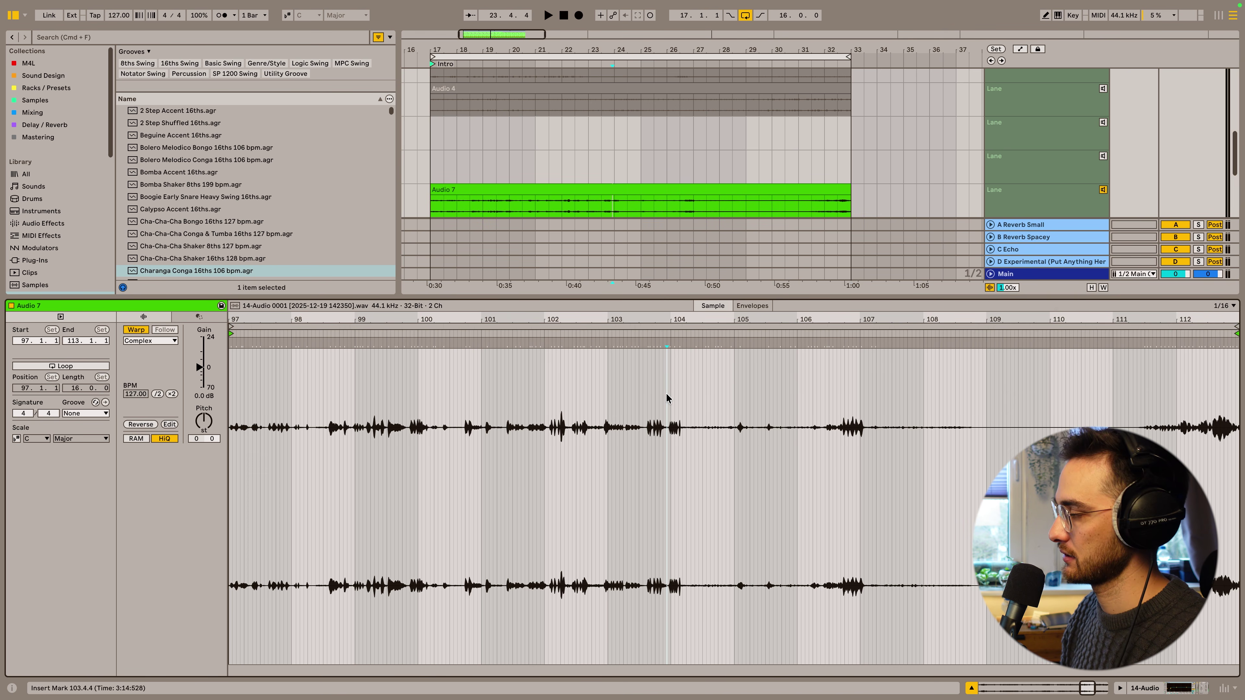
pyautogui.press('super+a')
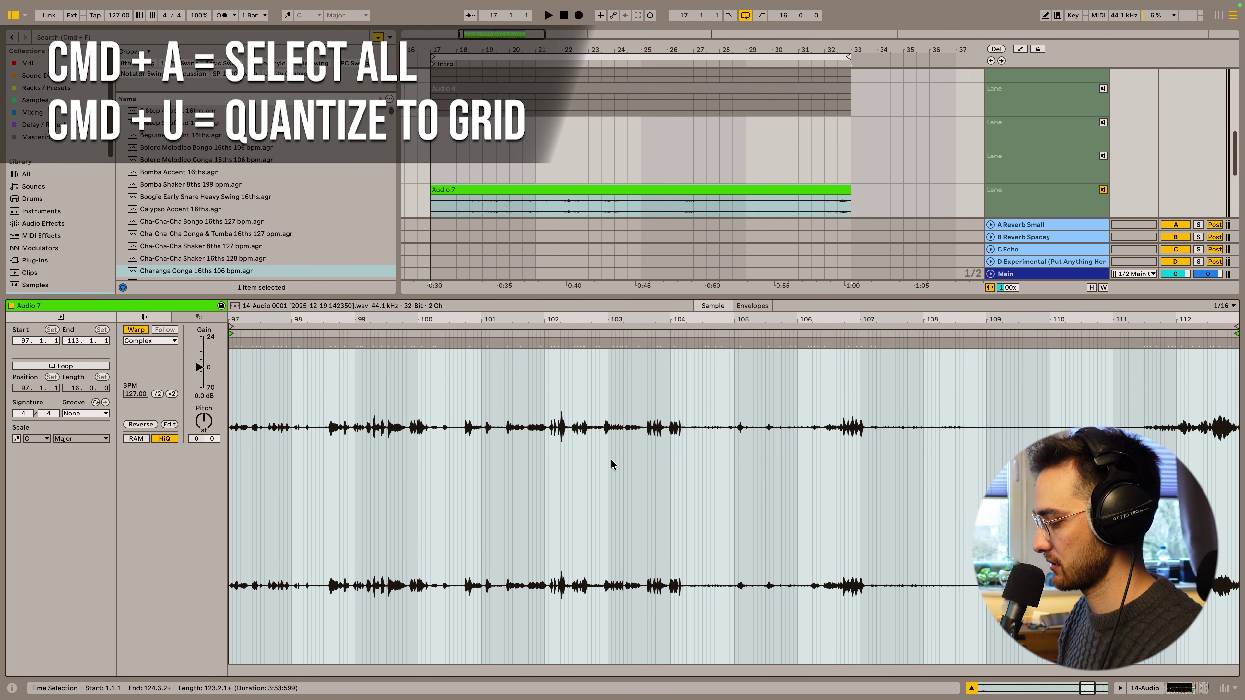
pyautogui.press('super+u')
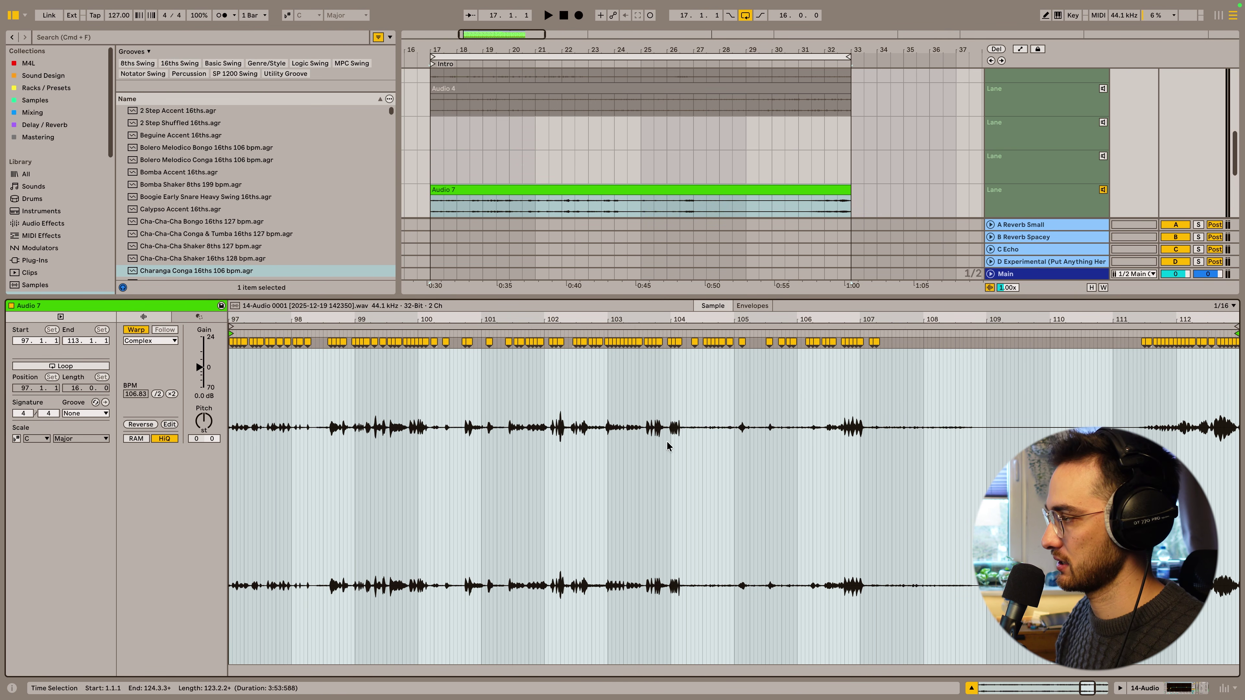
# Step: Change the Audio 7 clip's grid to 1 Bar, loop bar 101 and start playback
pyautogui.click(635, 427)
pyautogui.rightClick(549, 424)
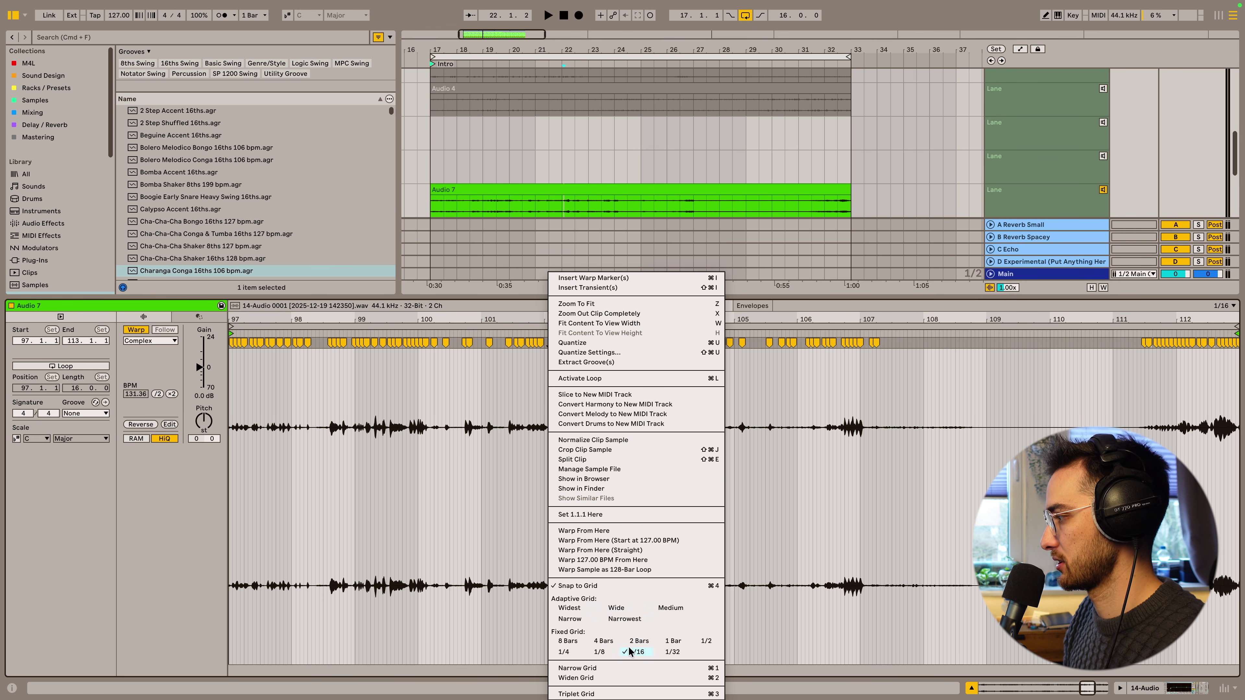
pyautogui.click(673, 641)
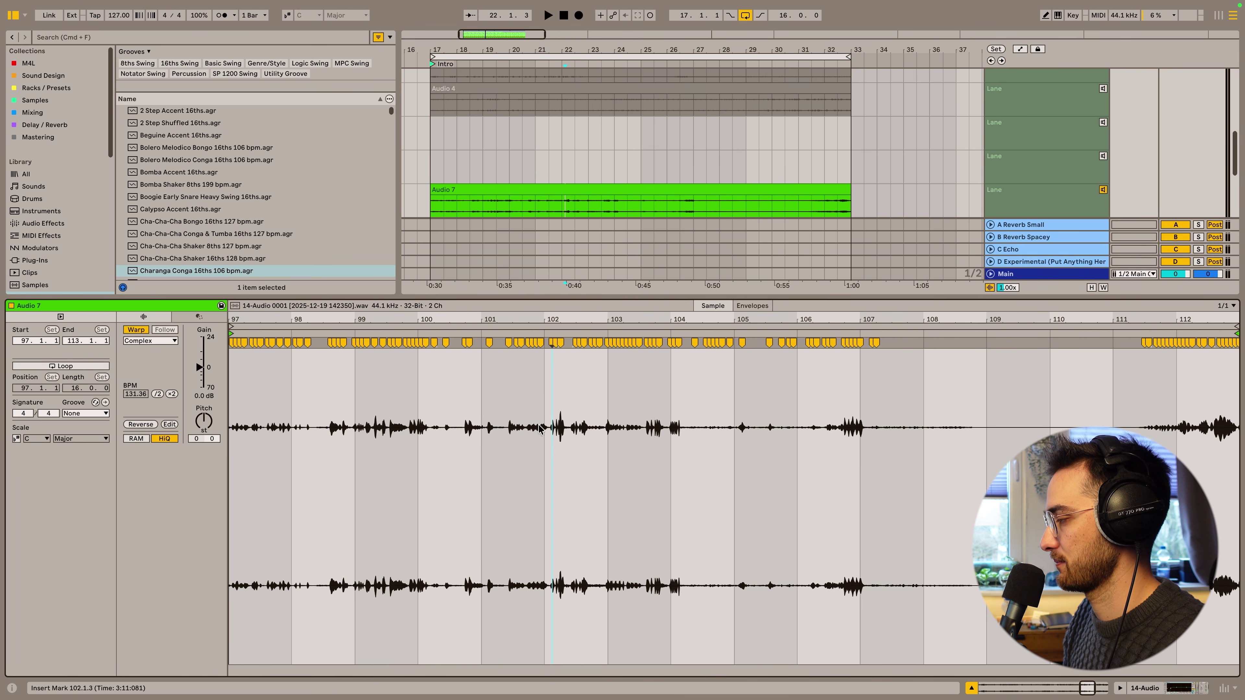
pyautogui.moveTo(542, 433); pyautogui.dragTo(487, 432)
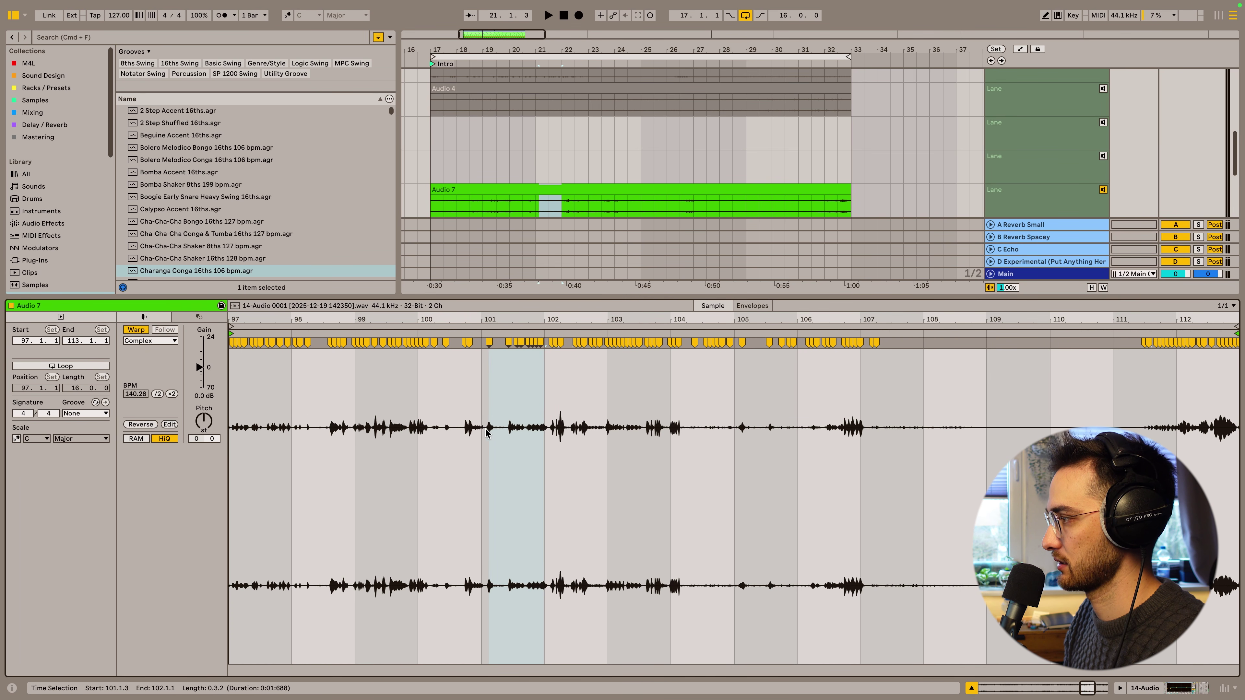
pyautogui.press('super+l')
pyautogui.press('space')
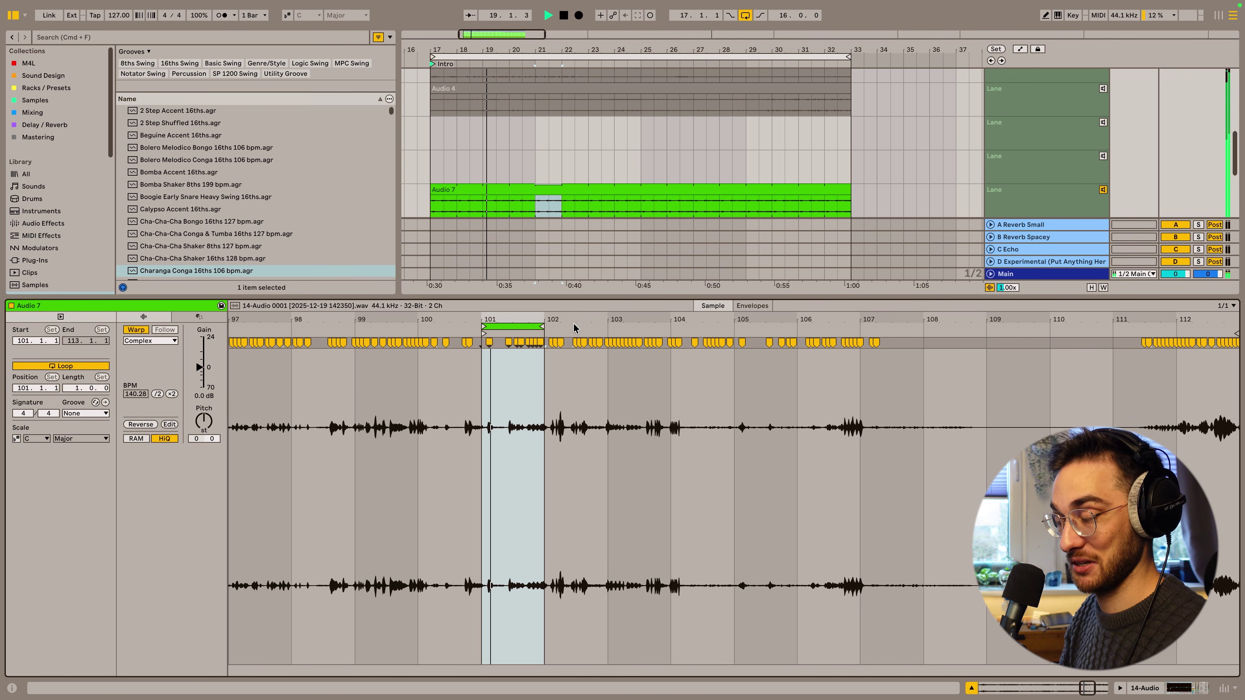
# Step: Switch the Audio 7 clip to Beats warping with forward transient looping and move its one-bar loop to 105.1.1
pyautogui.click(139, 341)
pyautogui.click(136, 351)
pyautogui.click(135, 370)
pyautogui.click(138, 392)
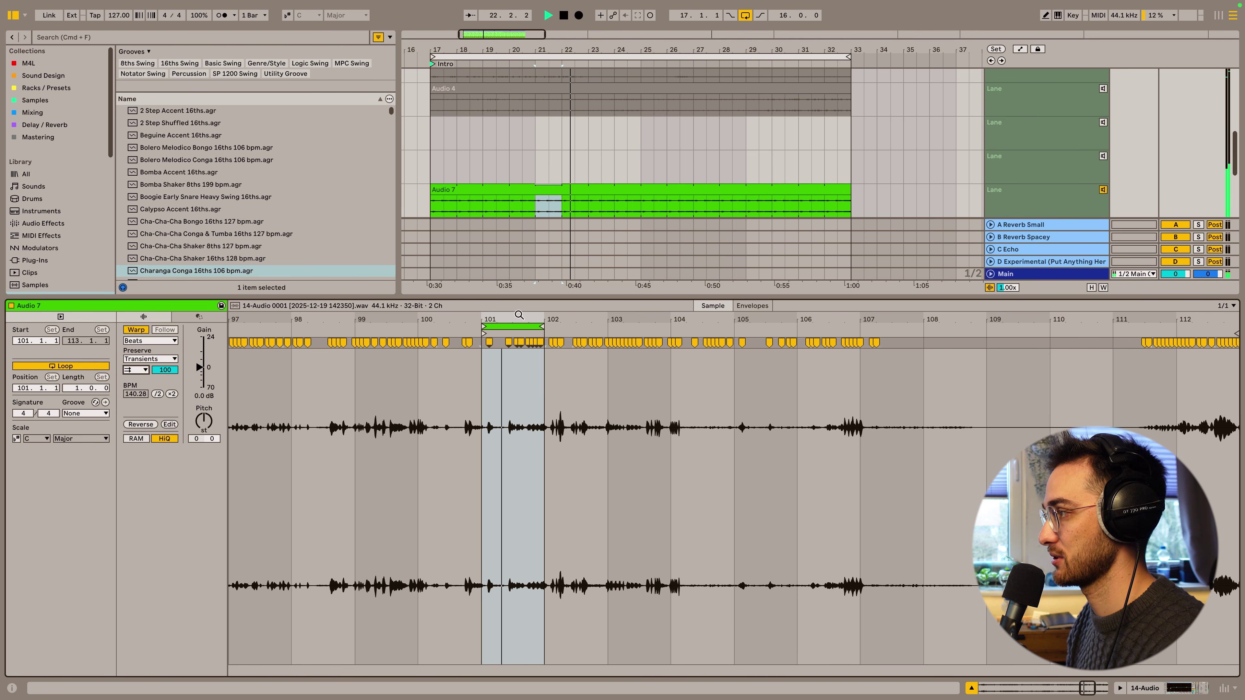
pyautogui.moveTo(536, 326); pyautogui.dragTo(765, 333)
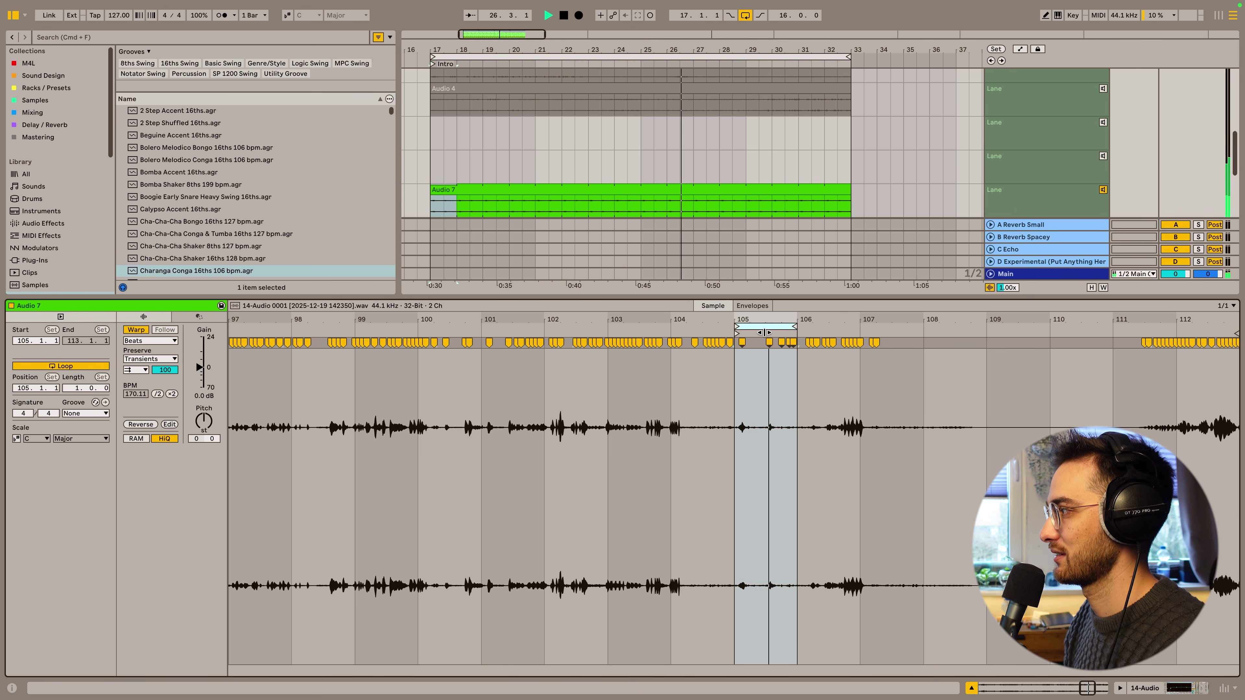
pyautogui.moveTo(765, 323); pyautogui.dragTo(642, 320)
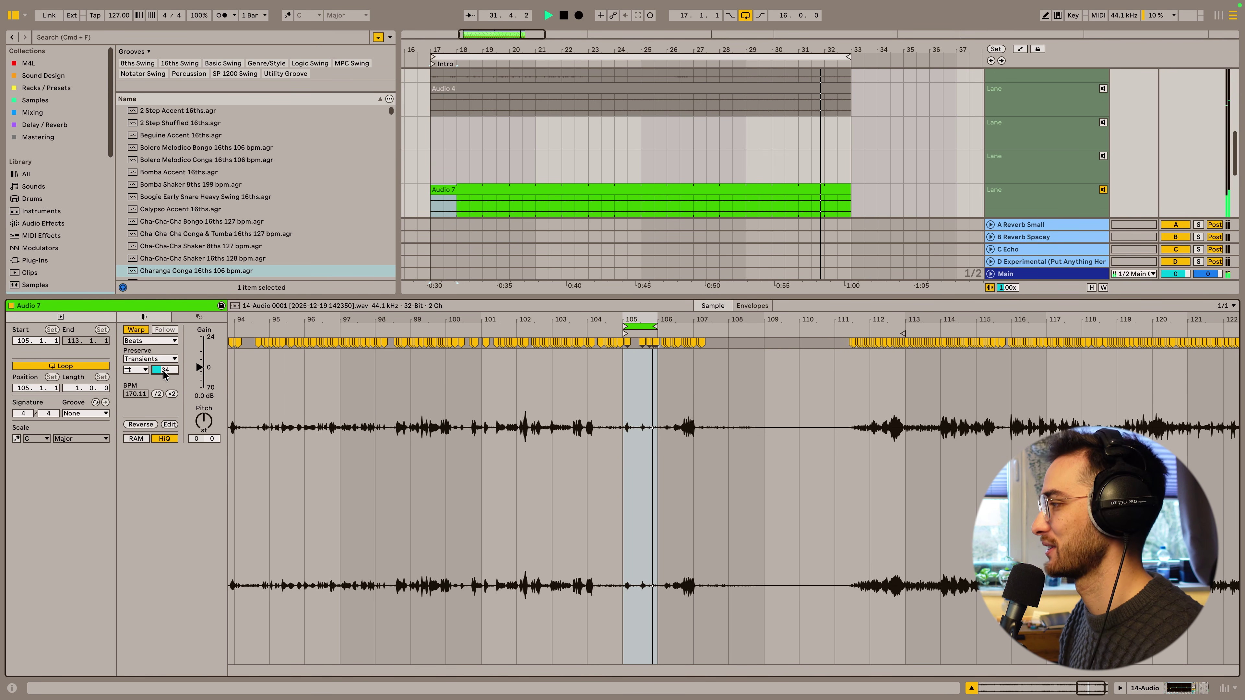
# Step: Give the Audio 7 clip no transient looping, the Swing MPC 3000 groove and a transient envelope of 77
pyautogui.click(138, 370)
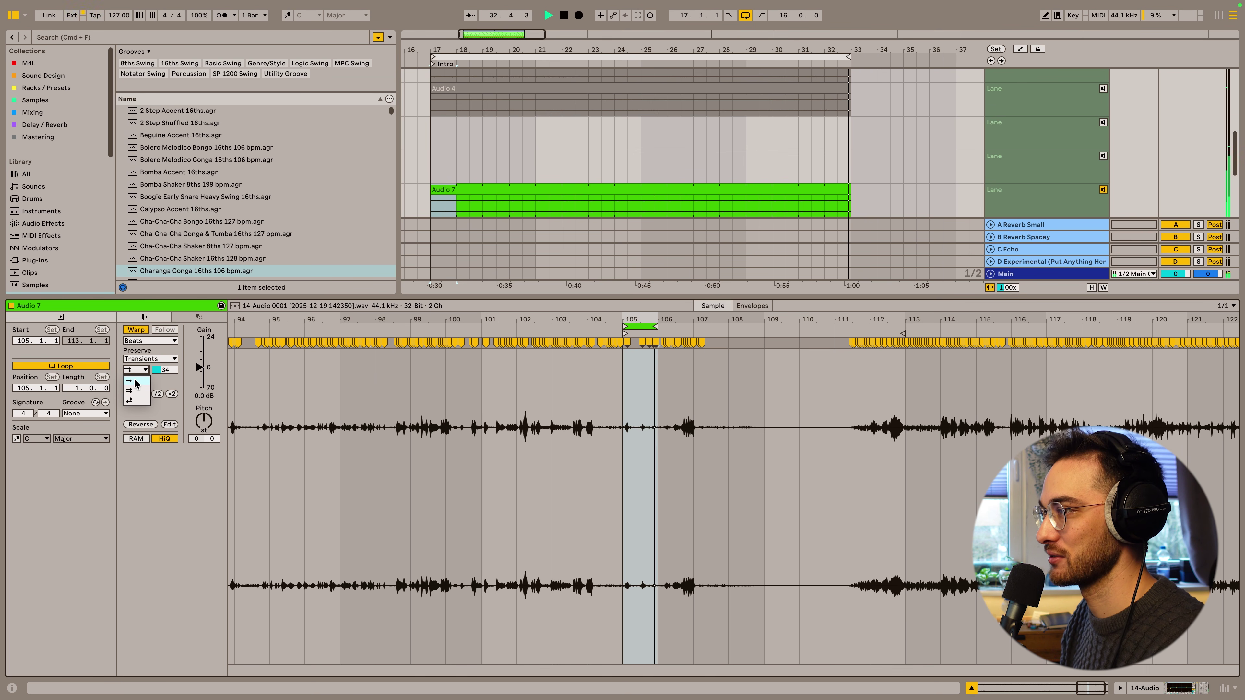
pyautogui.click(83, 414)
pyautogui.click(102, 444)
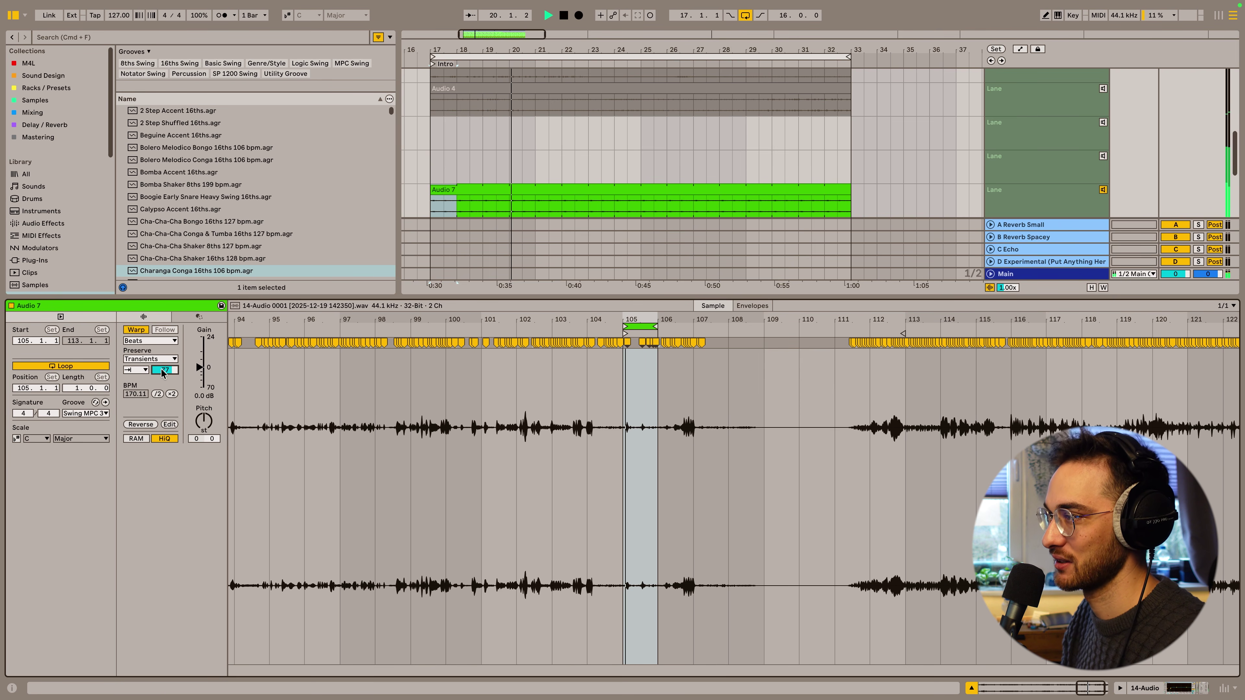
# Step: Move the Audio 7 loop to bar 118 and shorten it to two beats from 118.3.1 on a 1/2 grid
pyautogui.moveTo(643, 328); pyautogui.dragTo(897, 318)
pyautogui.click(853, 325)
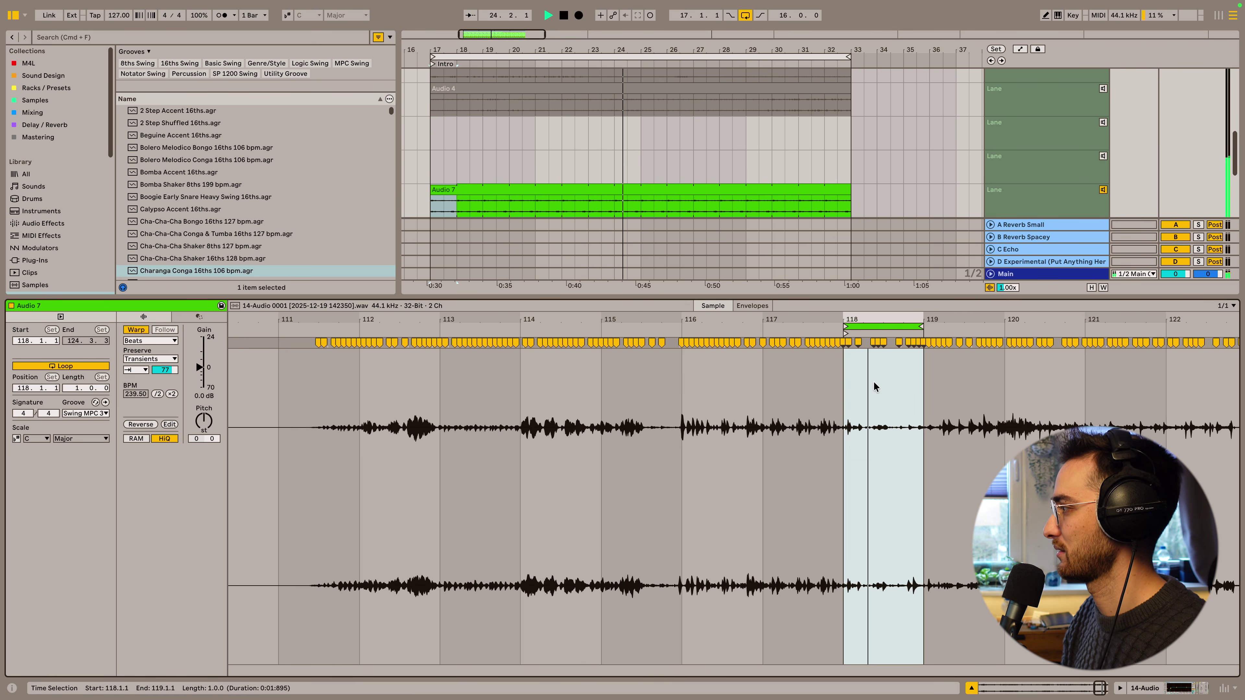
pyautogui.click(1230, 306)
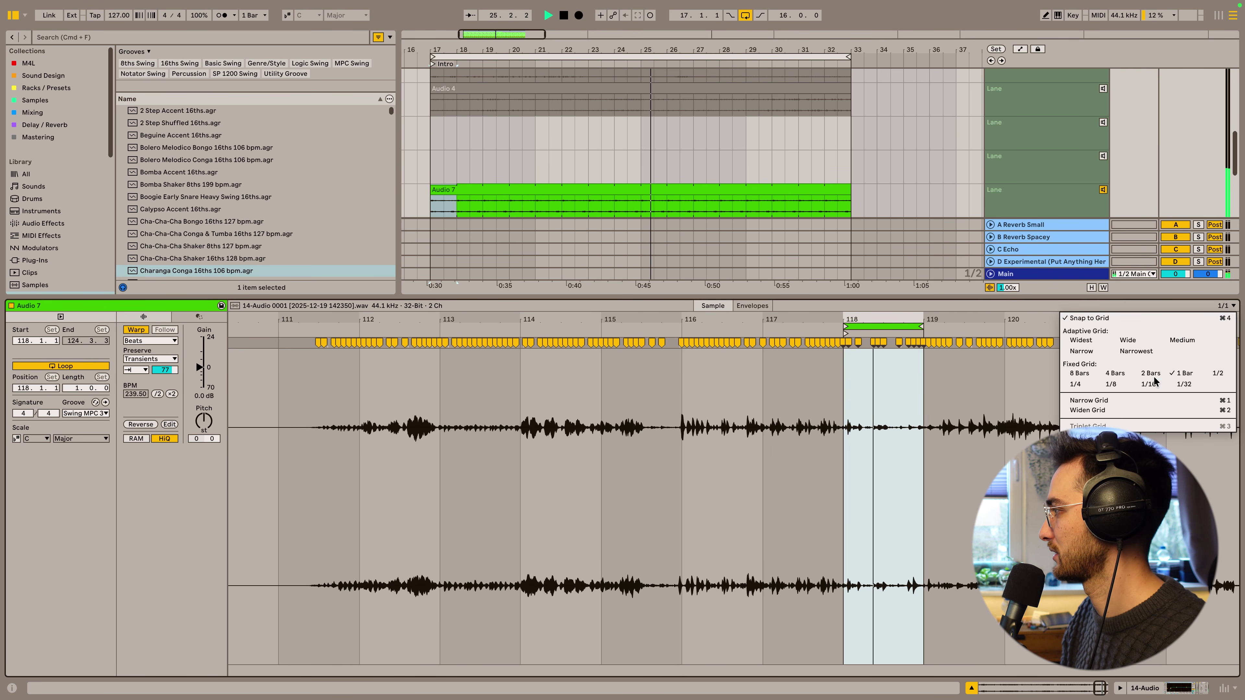
pyautogui.click(1216, 374)
pyautogui.moveTo(847, 325); pyautogui.dragTo(885, 325)
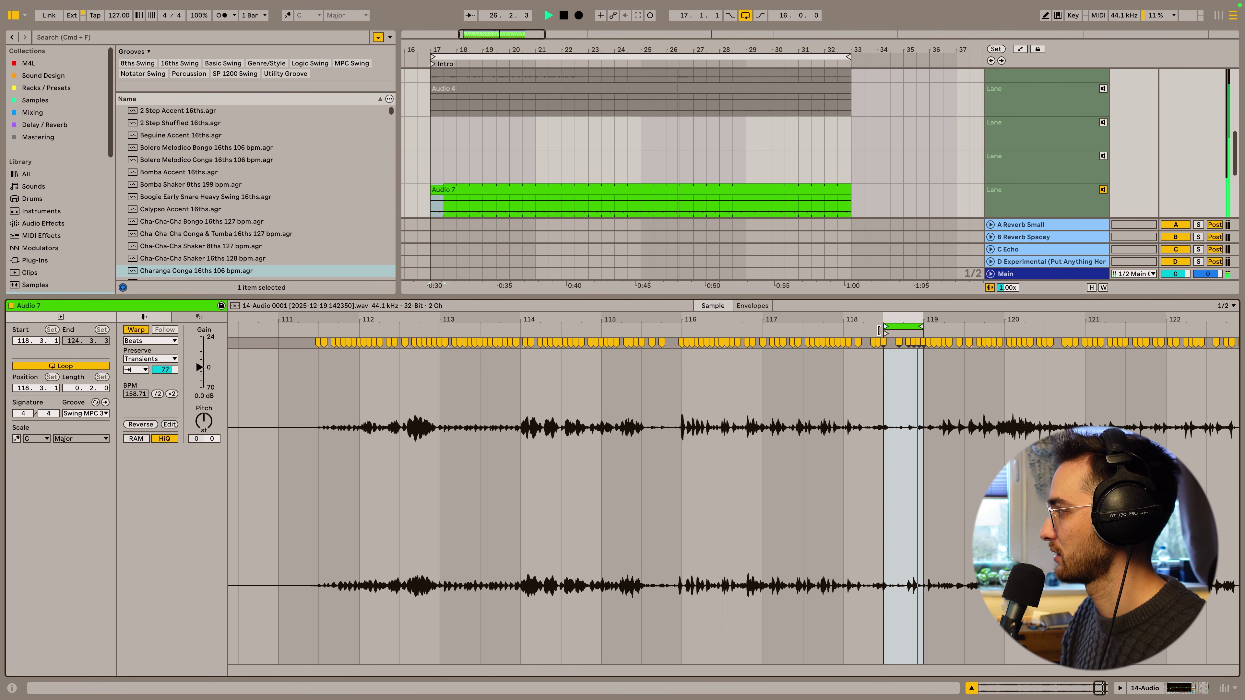
# Step: Set the Audio 7 clip's transient envelope to 28
pyautogui.scroll(-3, 885, 325)
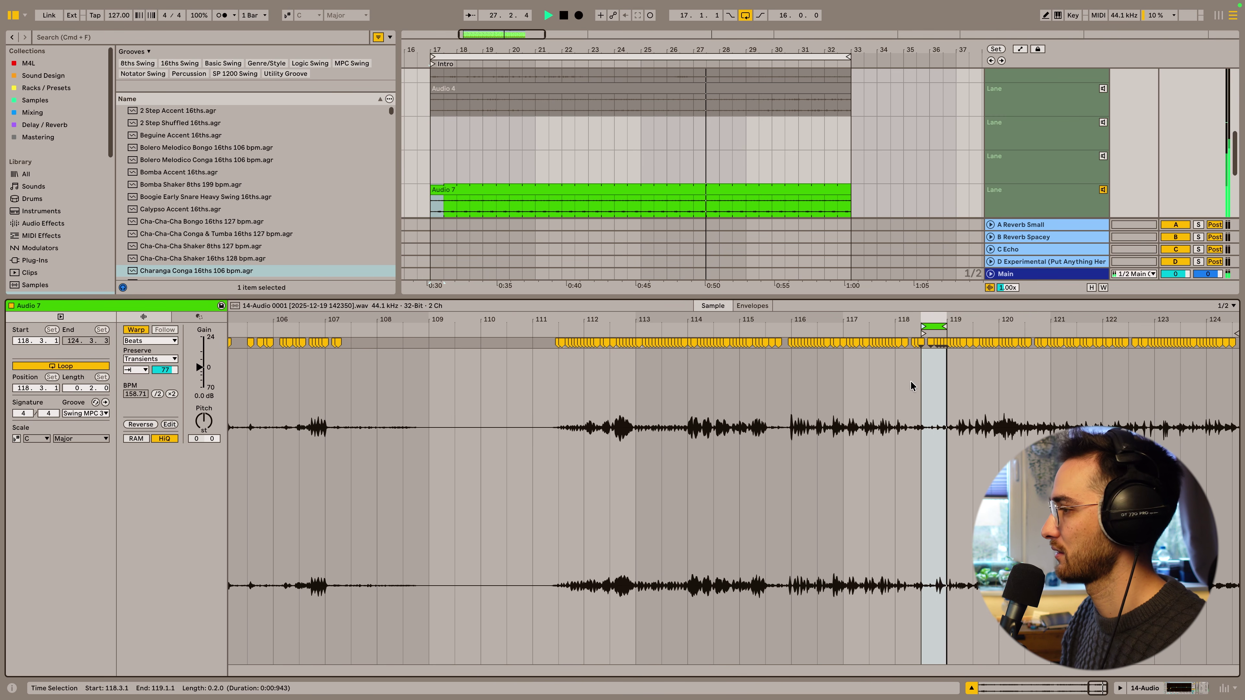
pyautogui.moveTo(936, 319); pyautogui.dragTo(773, 364)
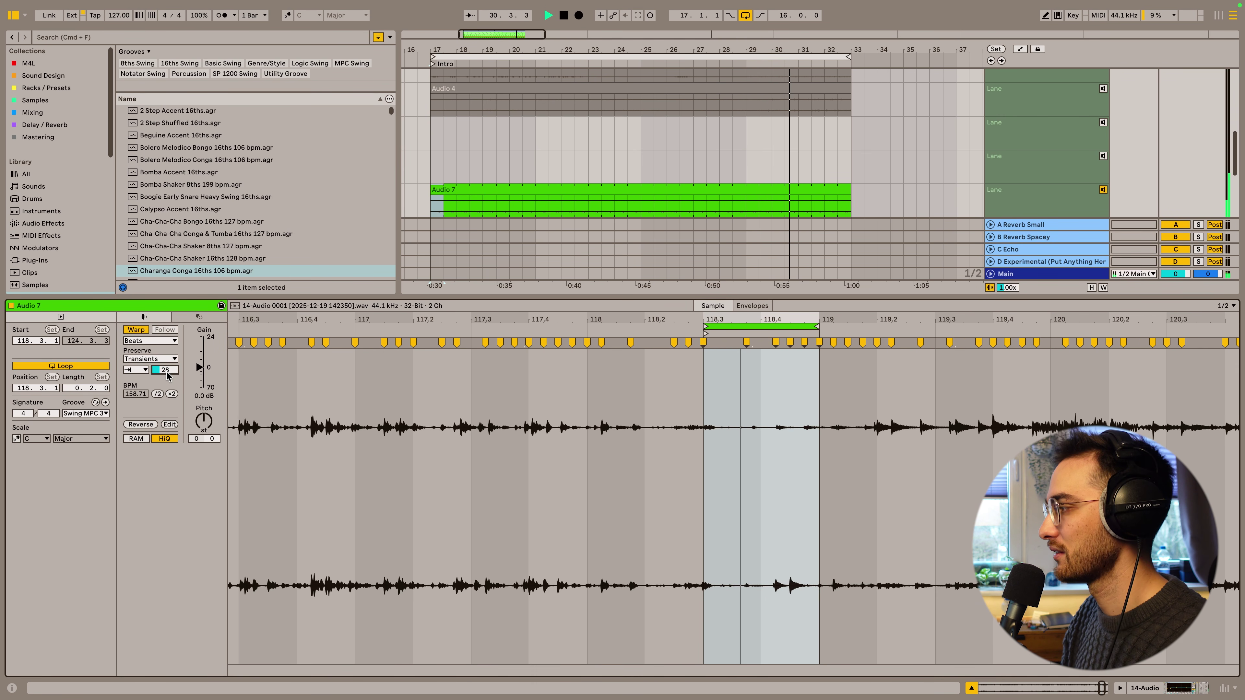
# Step: Transpose the Audio 7 clip down by 2 semitones
pyautogui.moveTo(697, 326); pyautogui.dragTo(697, 295)
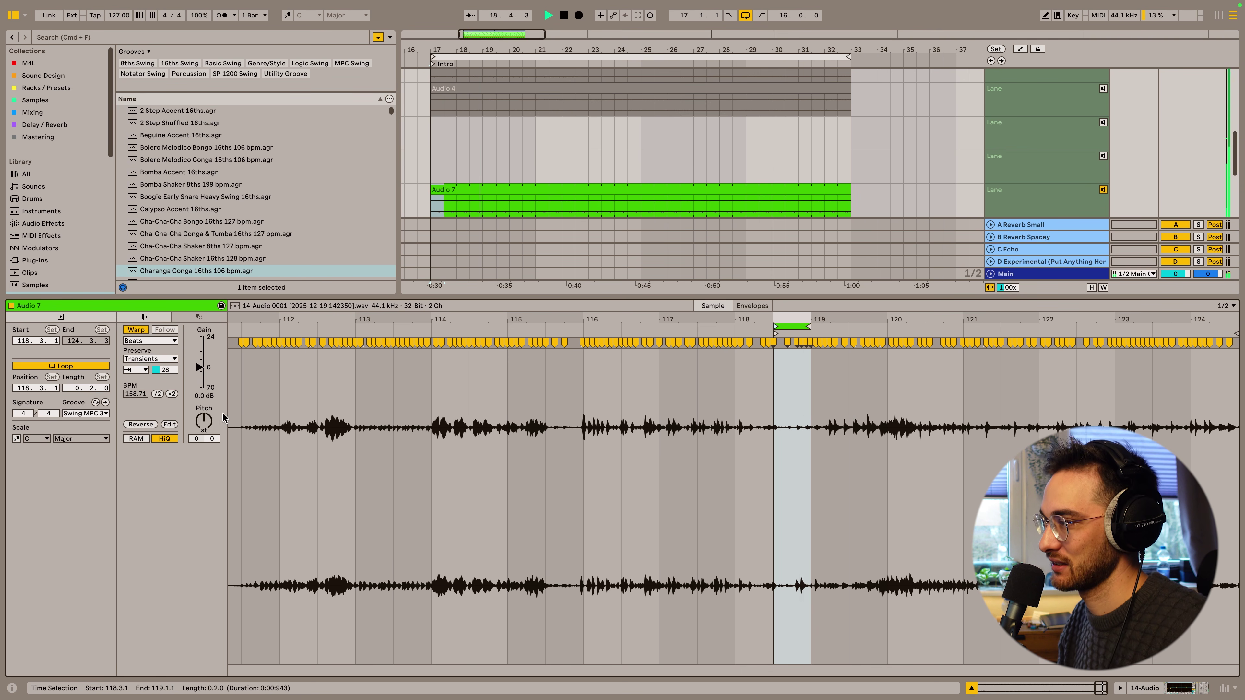
pyautogui.moveTo(203, 419); pyautogui.dragTo(203, 425)
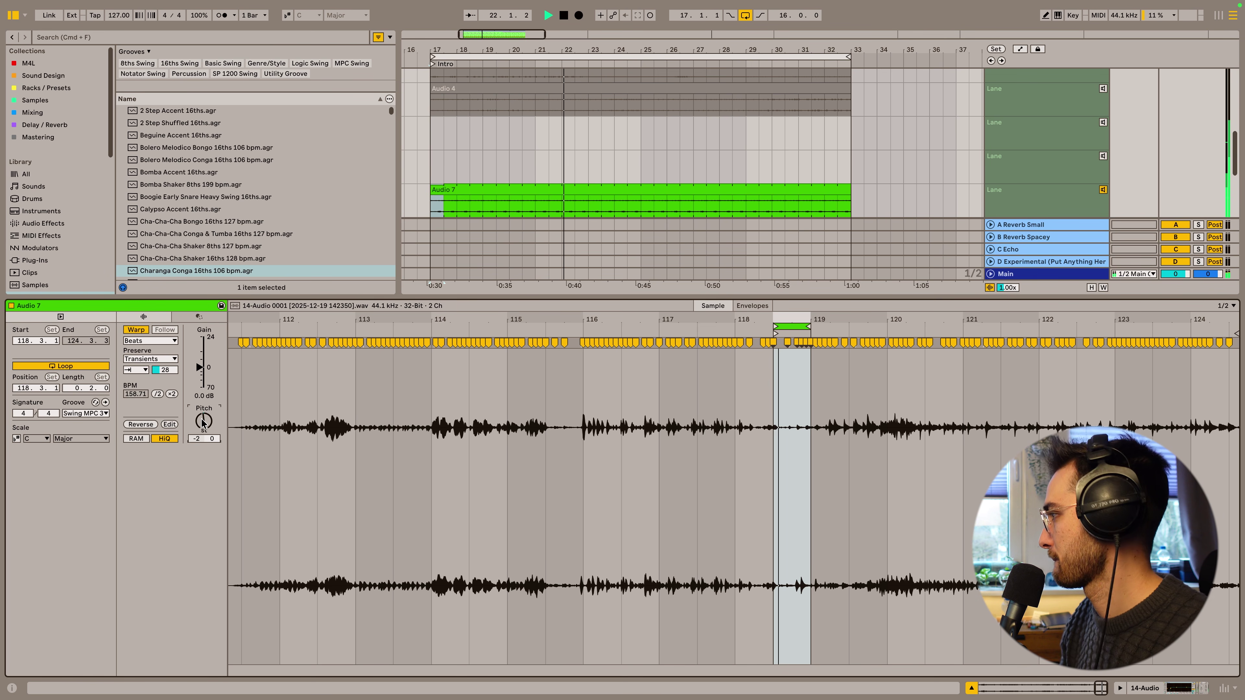
# Step: Create a new audio track below 15 Audio and move the Audio 7 clip onto it
pyautogui.hotkey('shift', 'Tab')
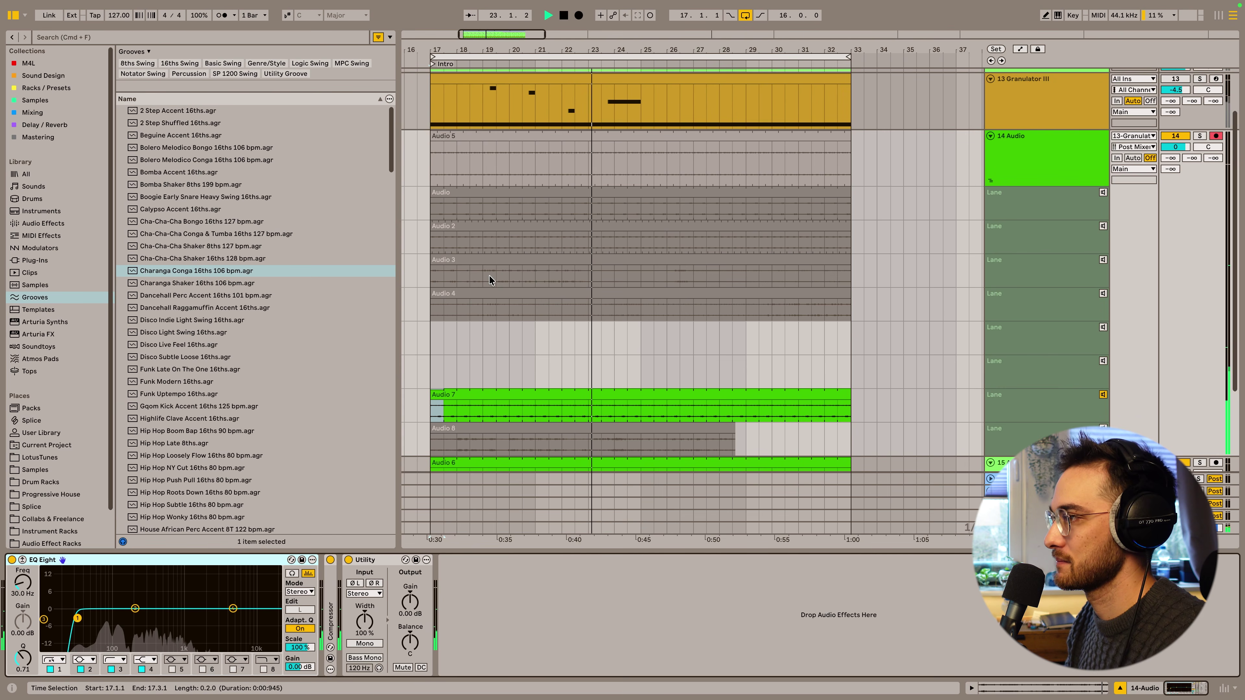
pyautogui.scroll(-1, 542, 350)
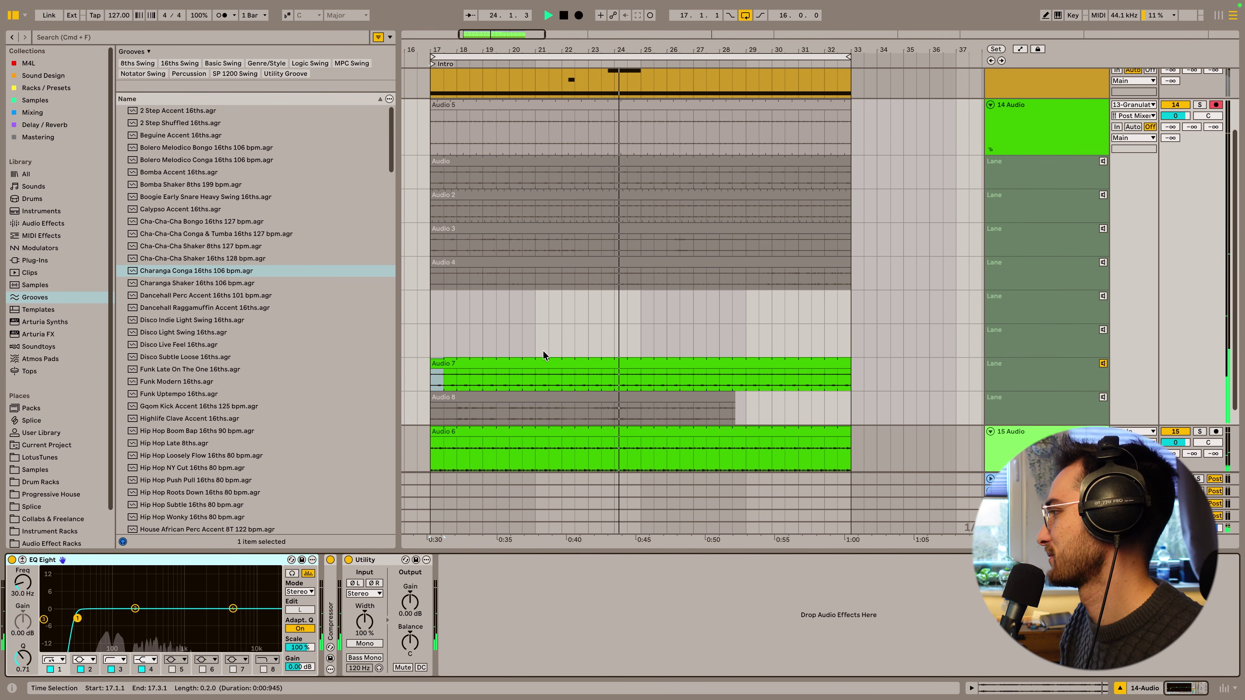
pyautogui.scroll(-3, 542, 350)
pyautogui.press('super+t')
pyautogui.moveTo(764, 269); pyautogui.dragTo(766, 398)
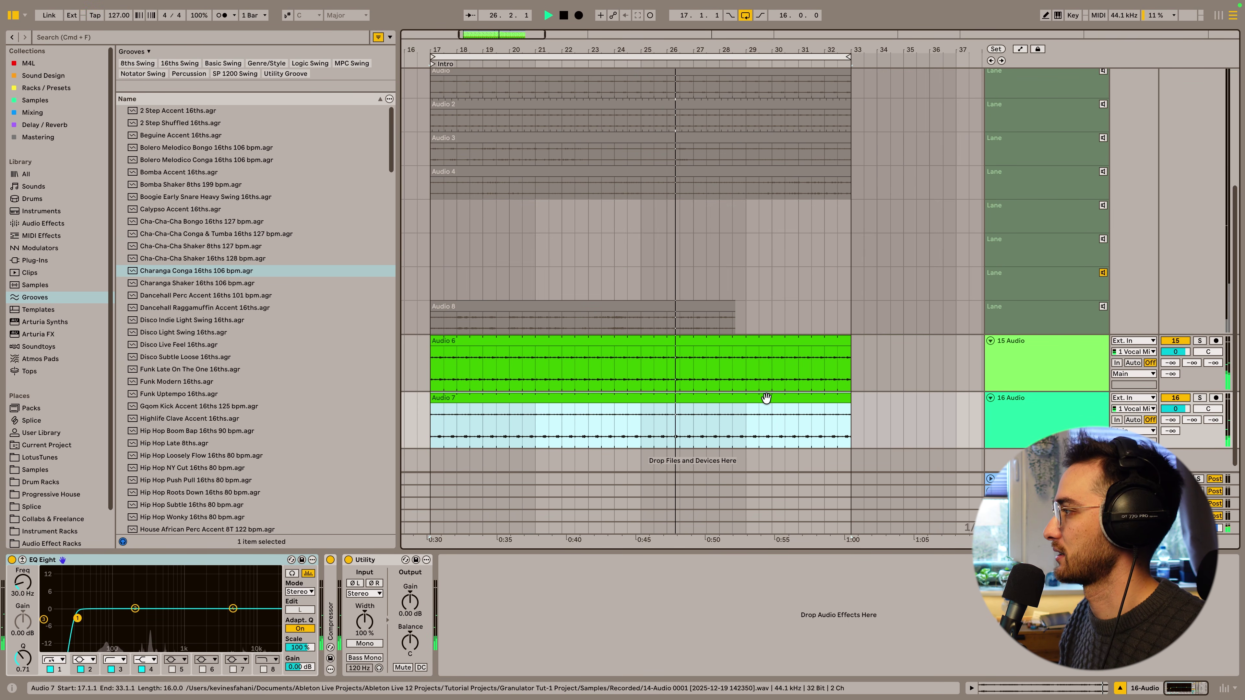
# Step: Duplicate the 16 Audio track together with its Audio 7 clip
pyautogui.scroll(-1, 773, 367)
pyautogui.scroll(-5, 712, 201)
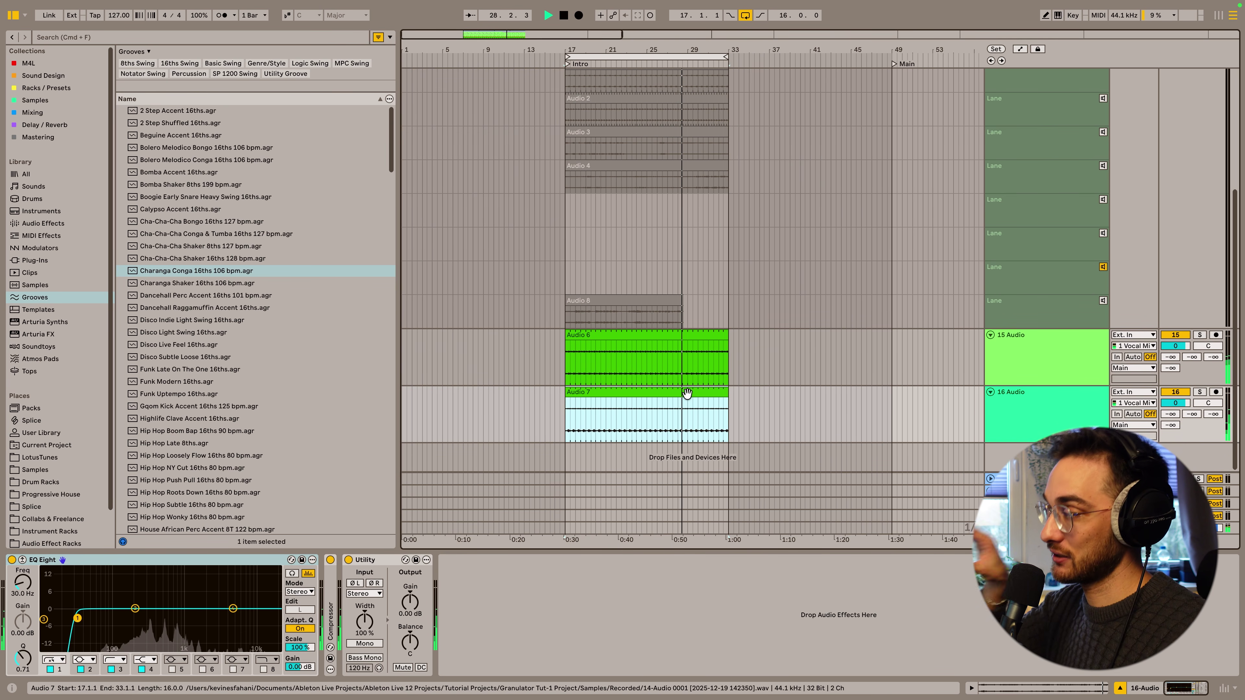
pyautogui.click(1021, 406)
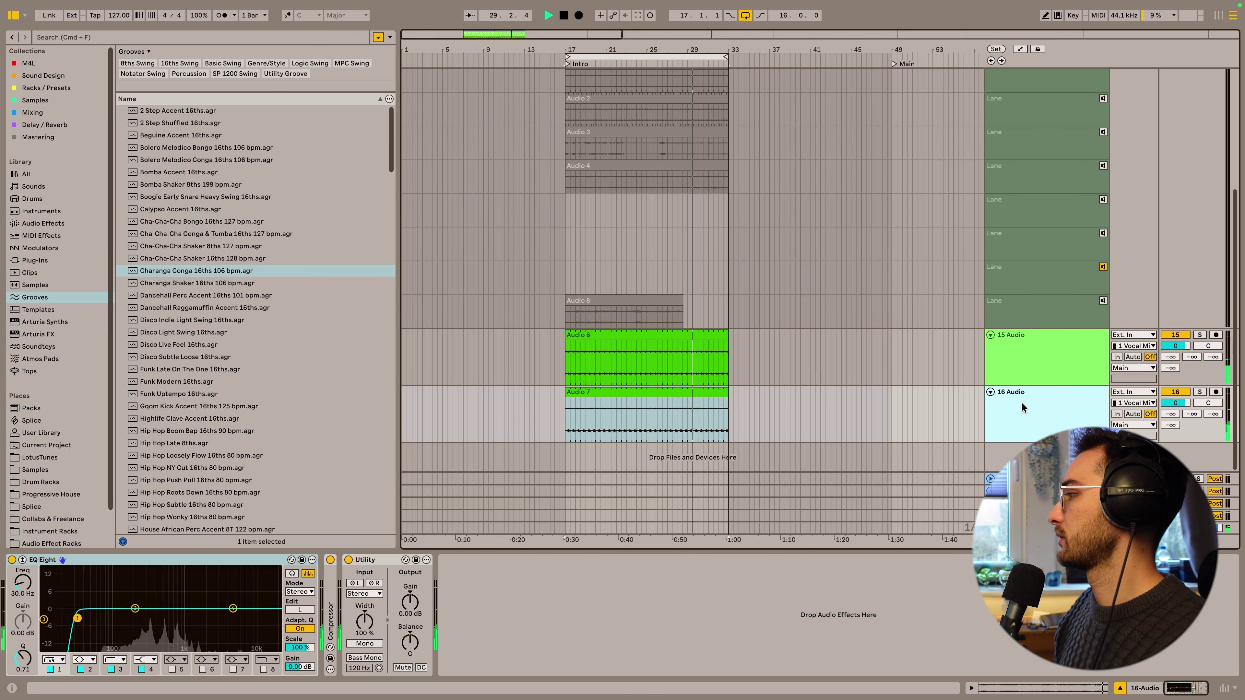
pyautogui.press('super+d')
# Step: Move the two-beat loop of the copied Audio 7 clip on track 17 to 120.3.1
pyautogui.click(689, 394)
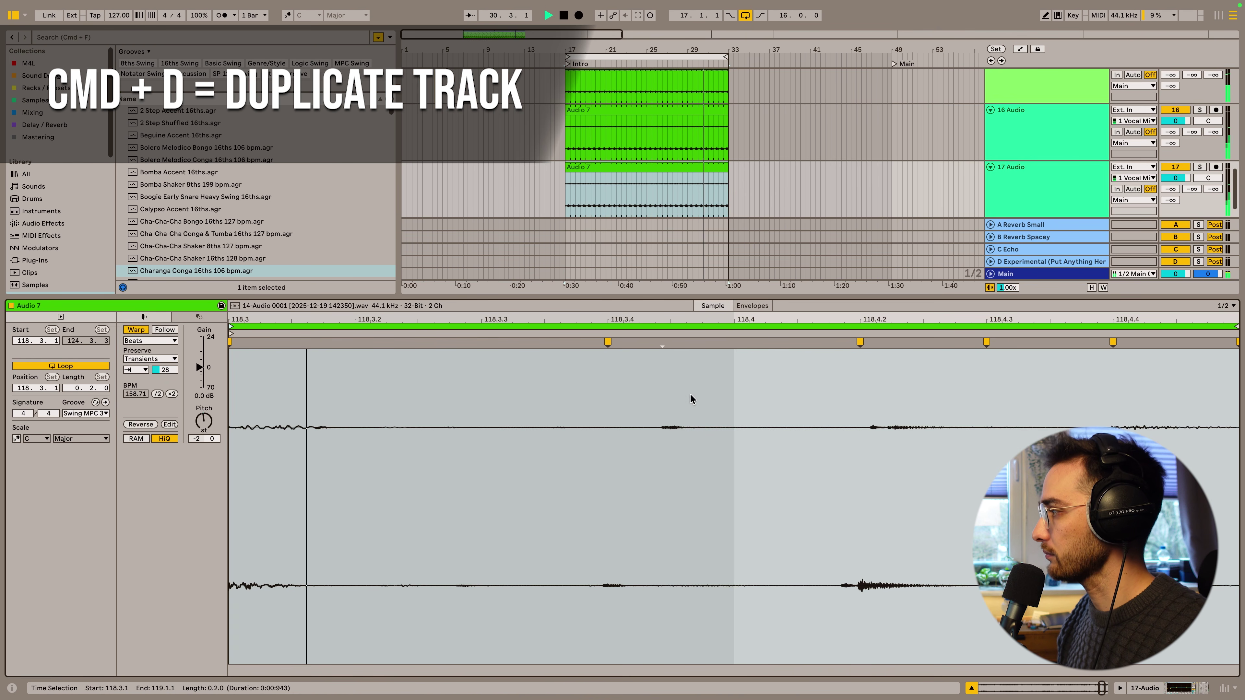
pyautogui.moveTo(715, 319); pyautogui.dragTo(715, 216)
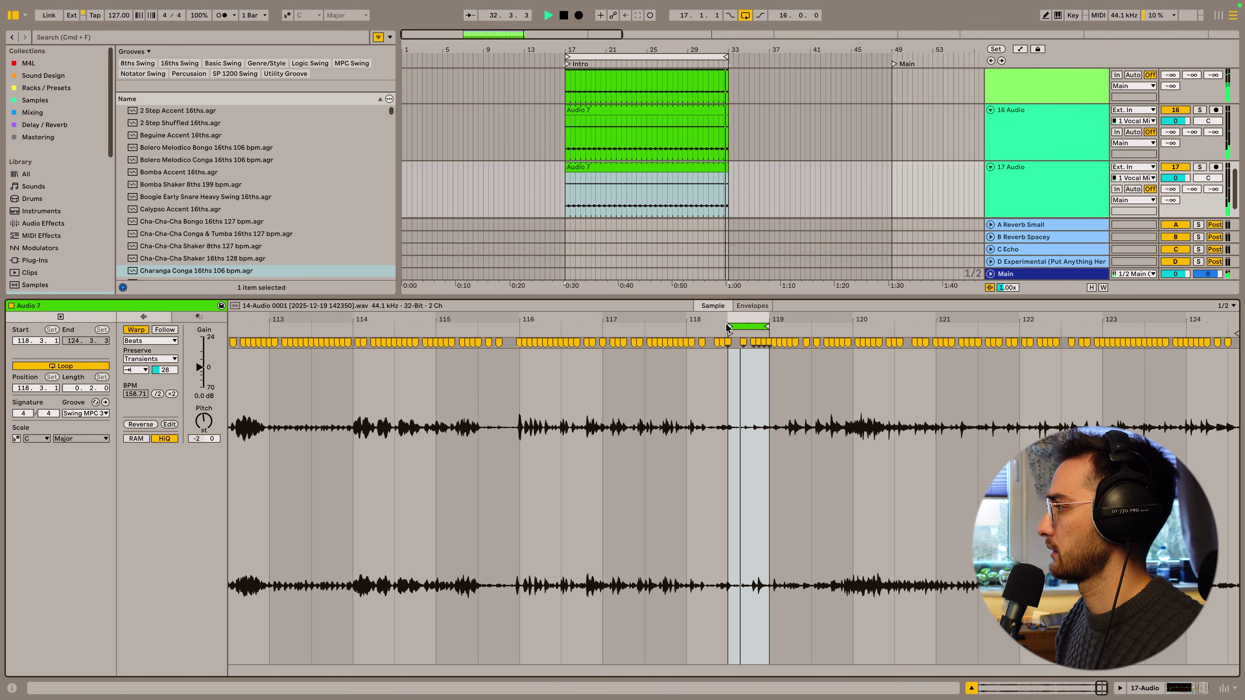
pyautogui.moveTo(750, 327); pyautogui.dragTo(977, 318)
pyautogui.press('-')
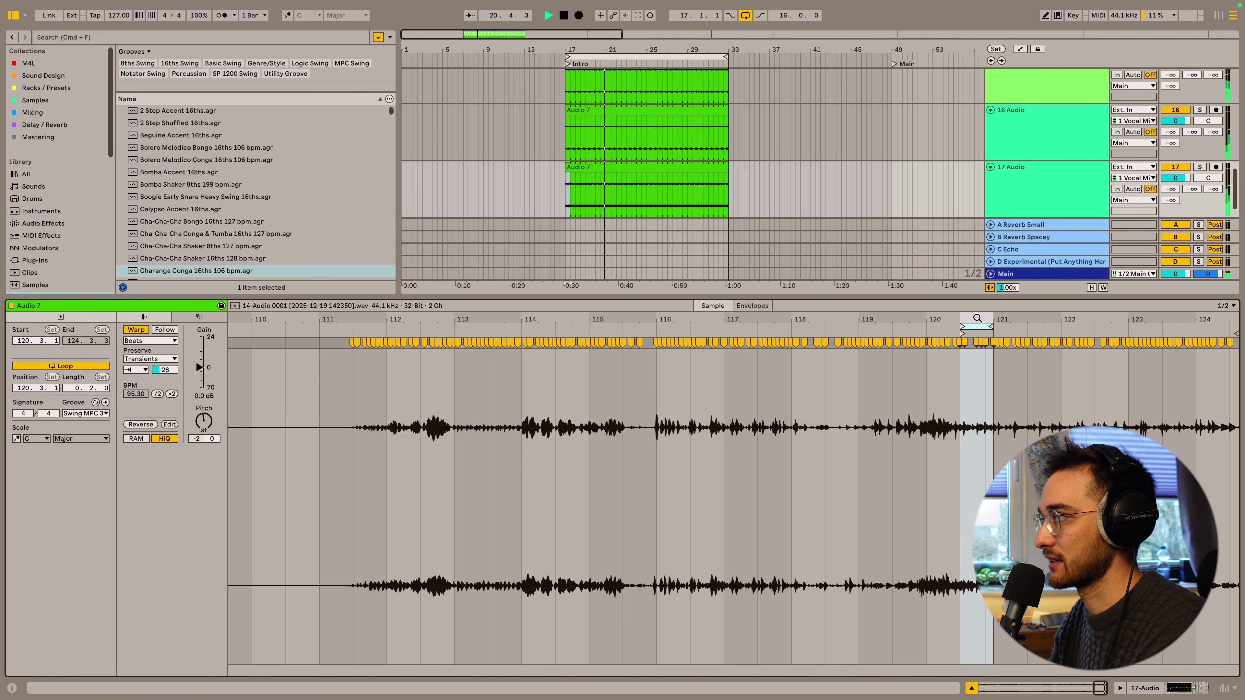
# Step: Lower the 17 Audio track's volume to -2.2 dB
pyautogui.click(1165, 183)
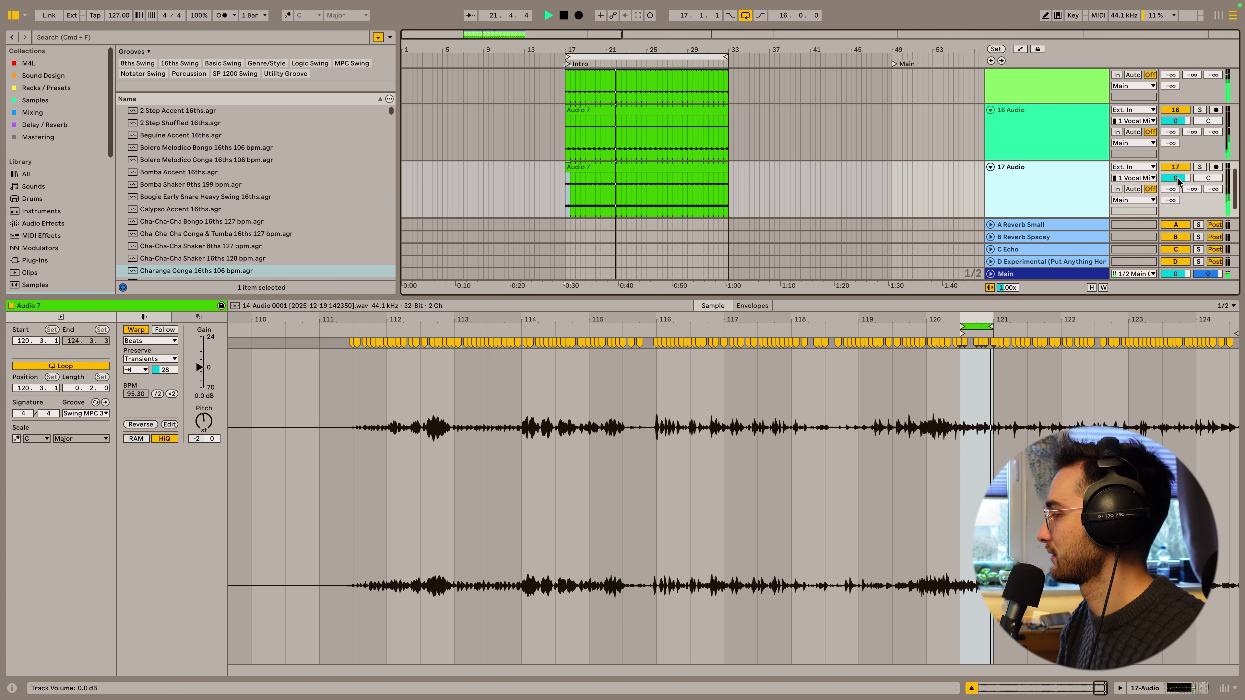
pyautogui.scroll(-2, 1051, 178)
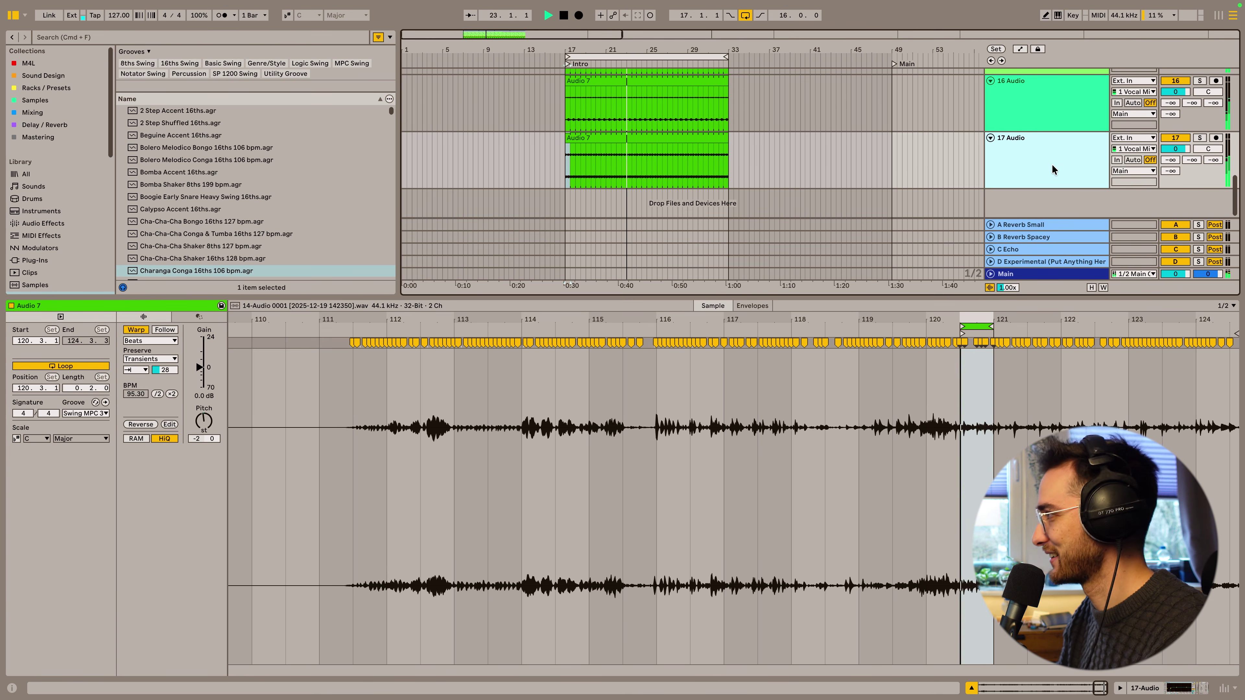
pyautogui.moveTo(1175, 152); pyautogui.dragTo(1177, 150)
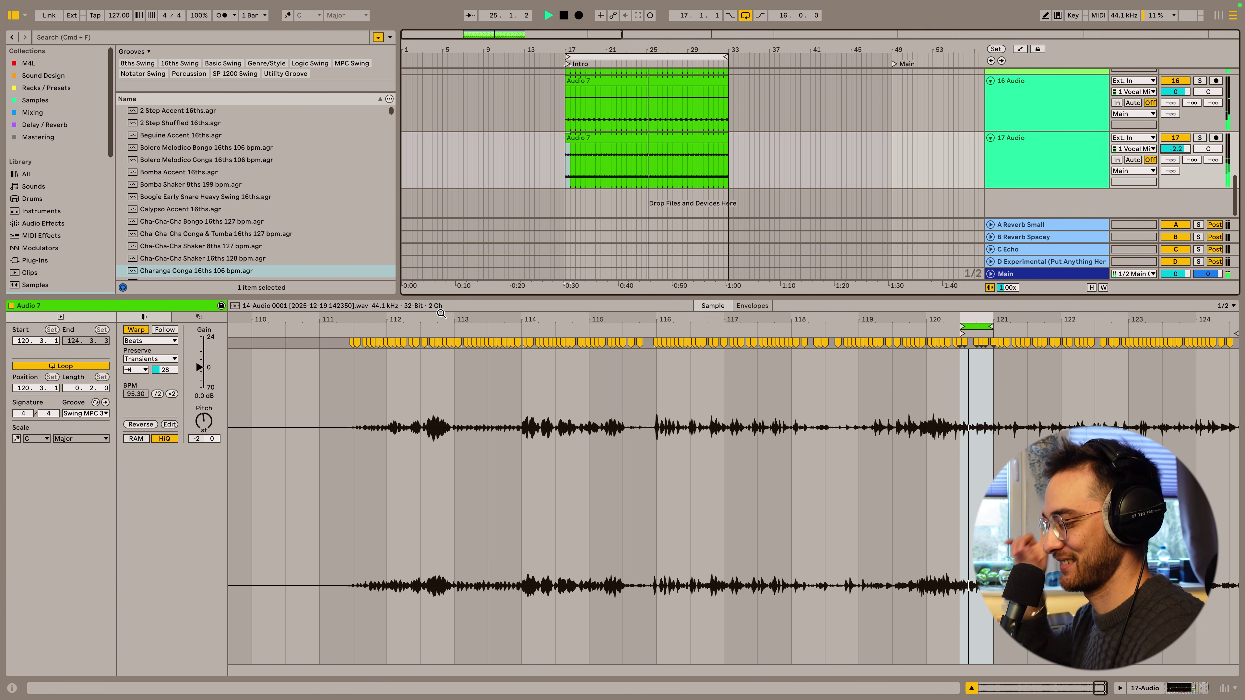
# Step: Return to the full arrangement and hide the take lanes of the 14 Audio track
pyautogui.hotkey('shift', 'Tab')
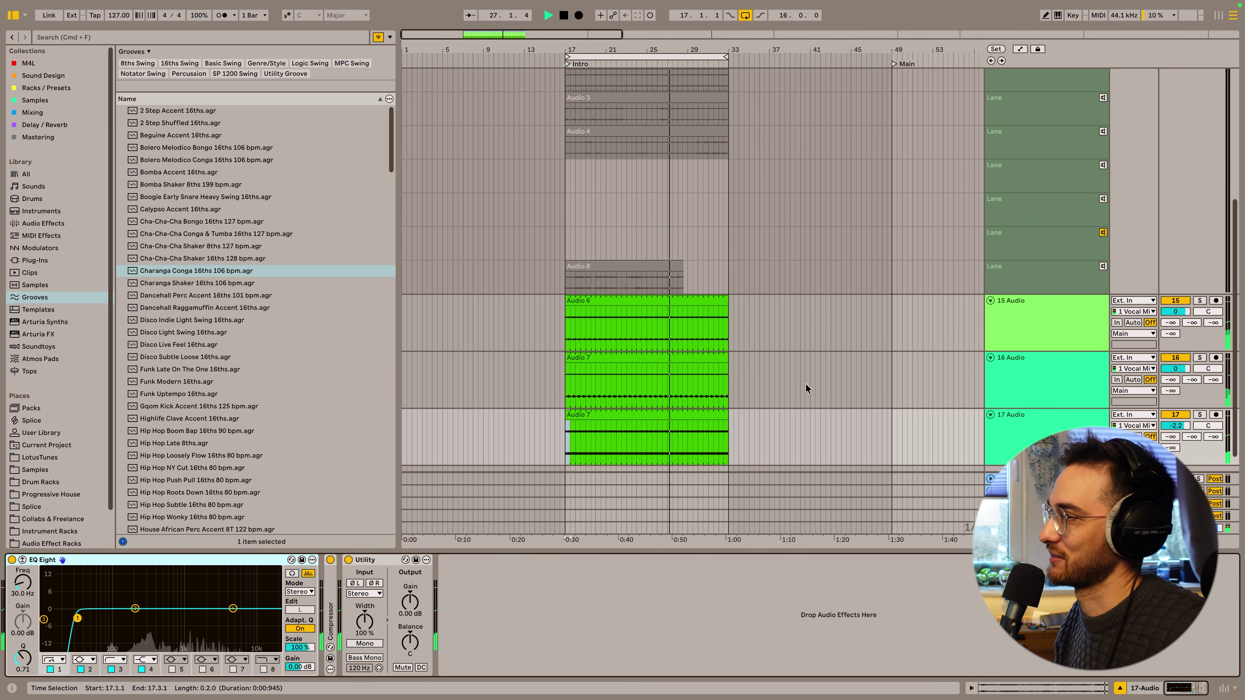
pyautogui.scroll(3, 786, 392)
pyautogui.click(1025, 171)
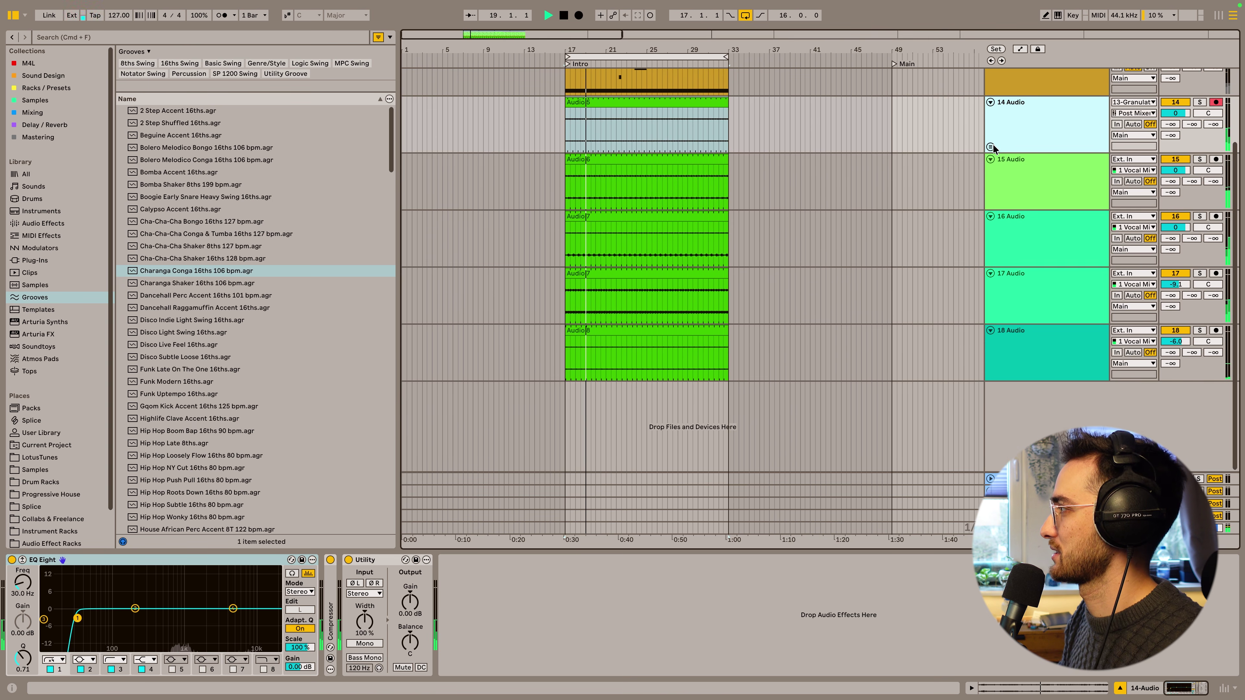
pyautogui.click(992, 146)
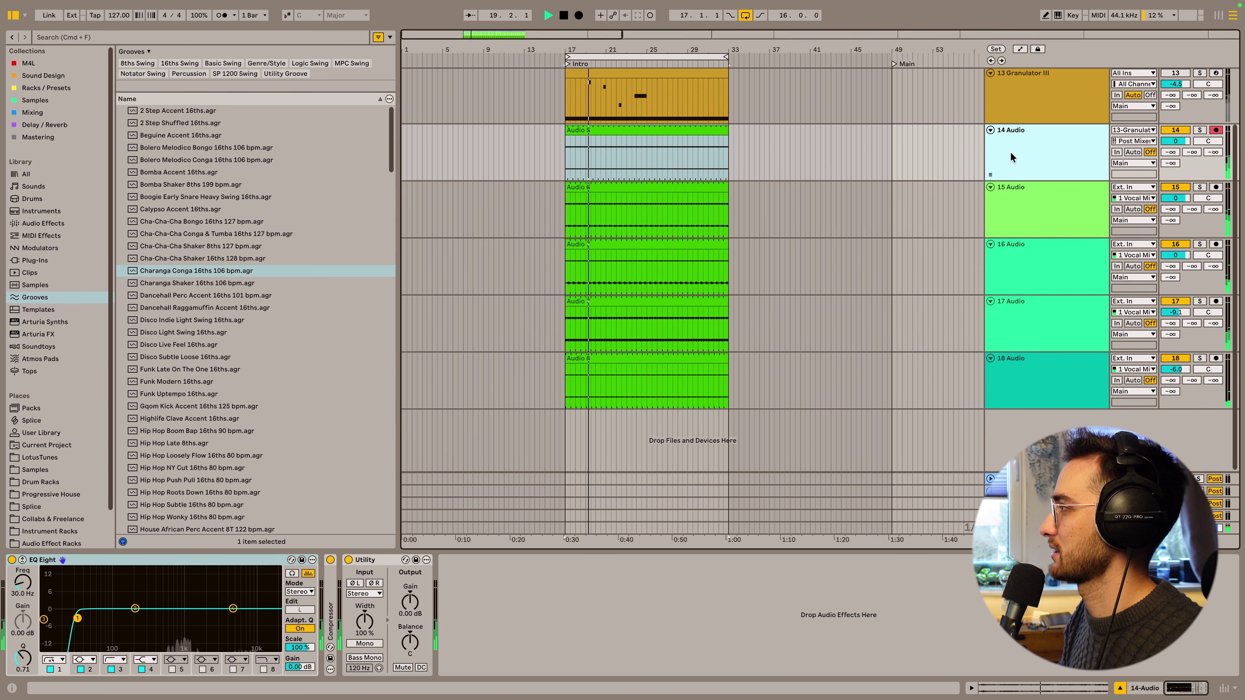
# Step: Rename track 14 as Hatsy and track 15 as Main Perc
pyautogui.click(994, 160)
pyautogui.press('super+r')
pyautogui.write('Hat')
pyautogui.press('Return')
pyautogui.write('sy')
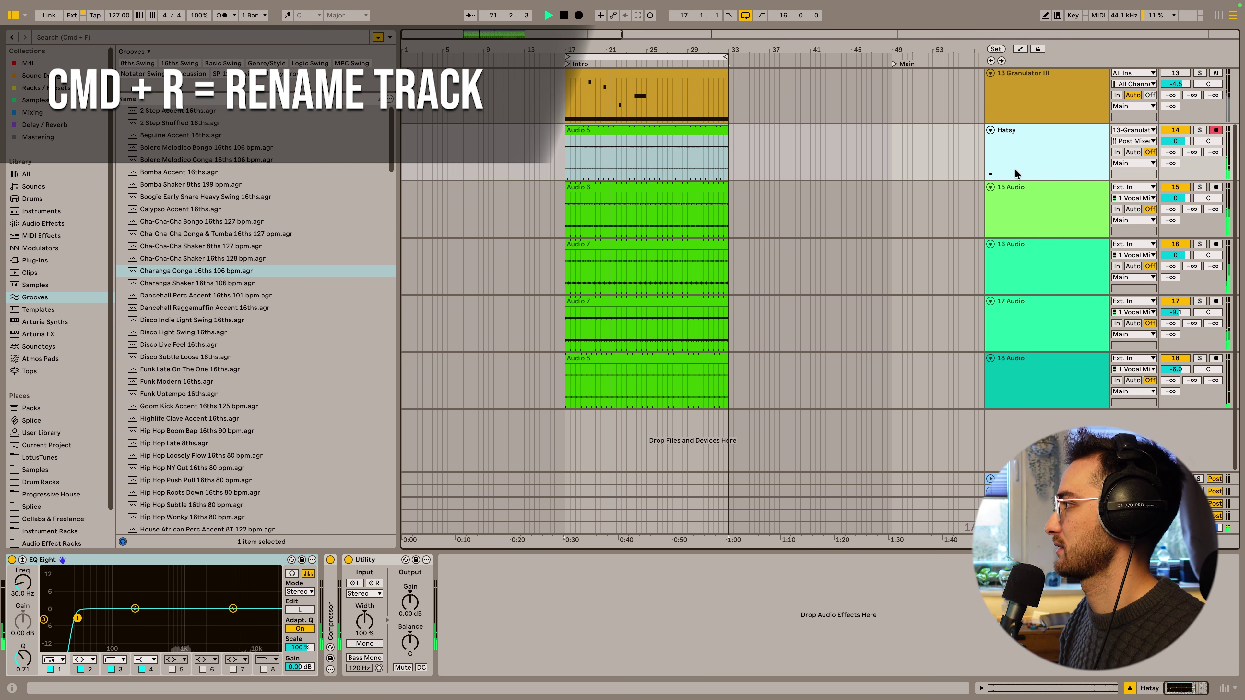
pyautogui.click(1015, 186)
pyautogui.press('super+r')
pyautogui.write('Main Perc')
# Step: Rename track 16 as Conga and track 17 as Tribal
pyautogui.click(1035, 269)
pyautogui.press('super+r')
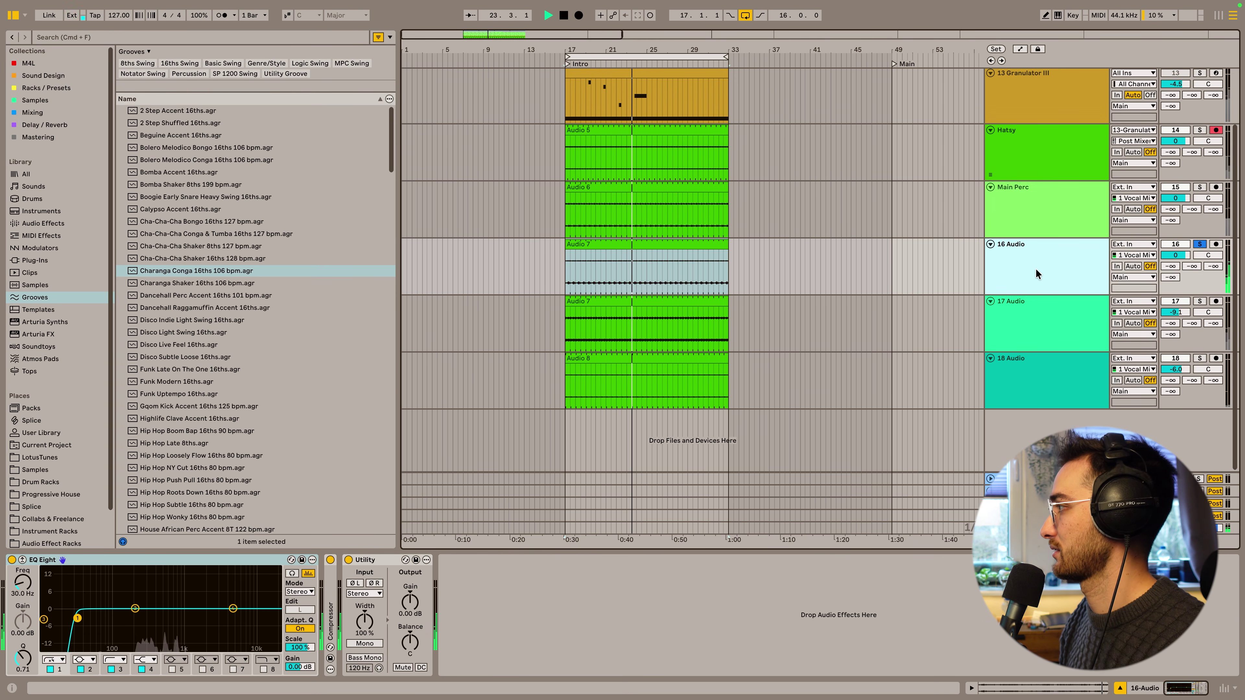
pyautogui.write('Conga')
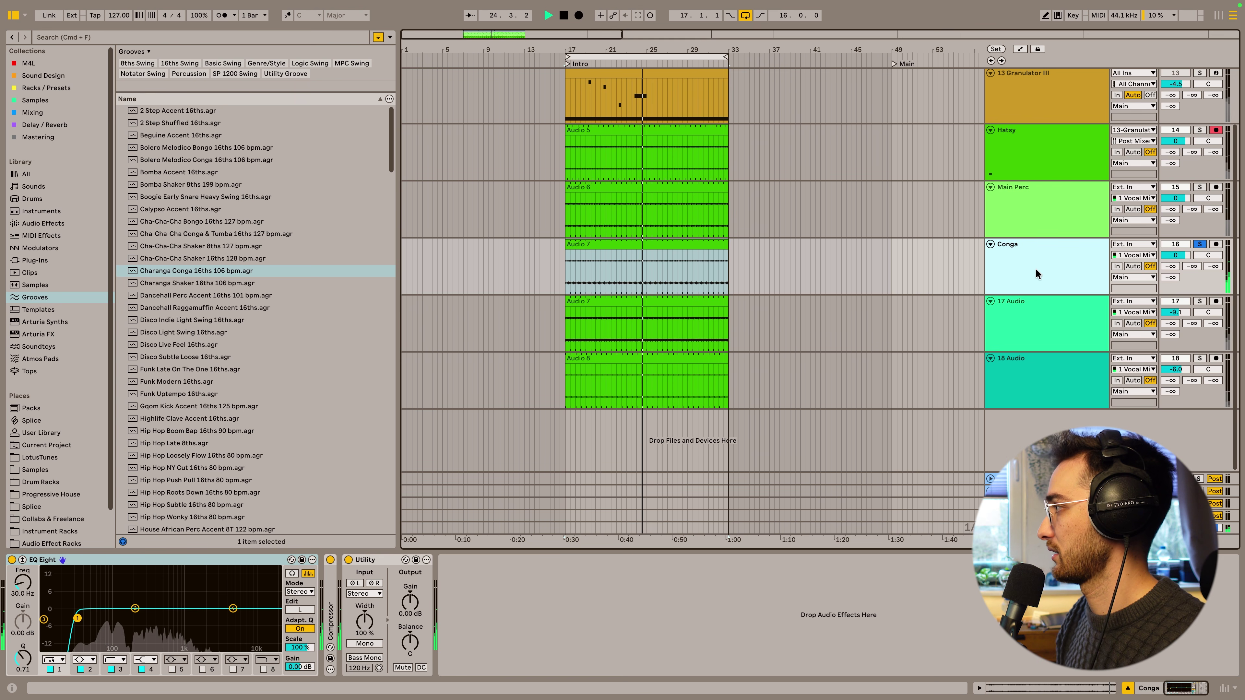
pyautogui.click(1027, 300)
pyautogui.press('super+r')
pyautogui.write('Triba')
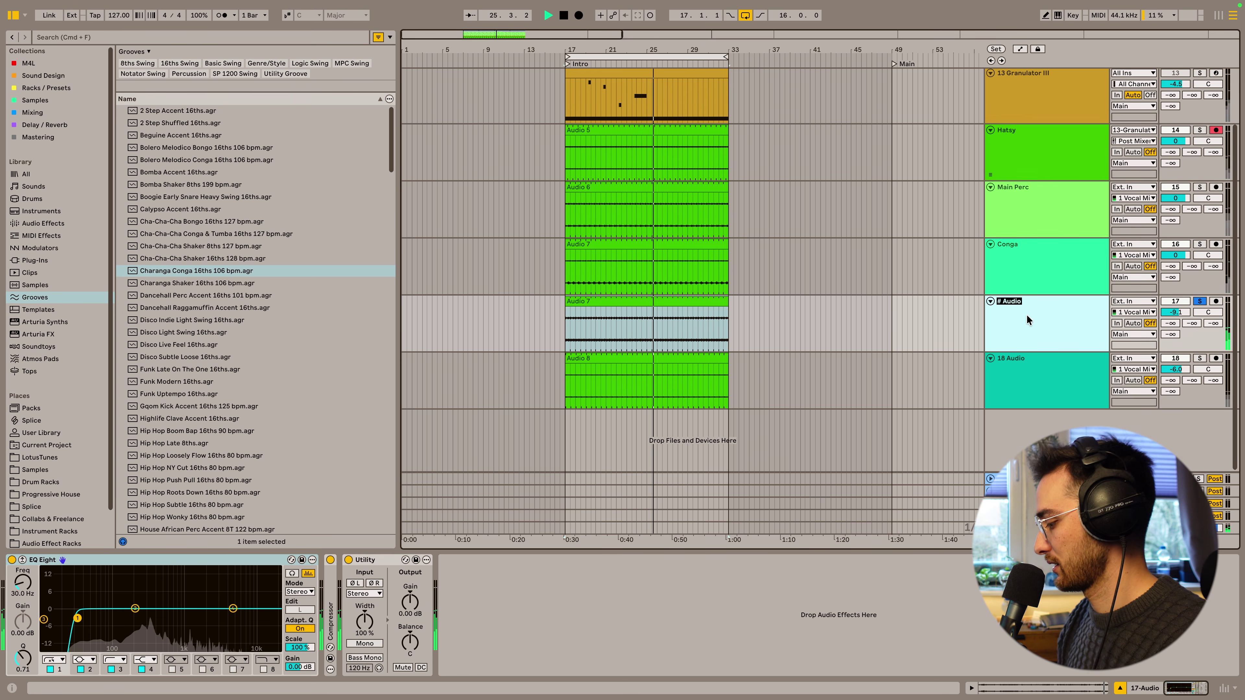
pyautogui.write('l')
# Step: Rename track 18 as Rim
pyautogui.click(1021, 384)
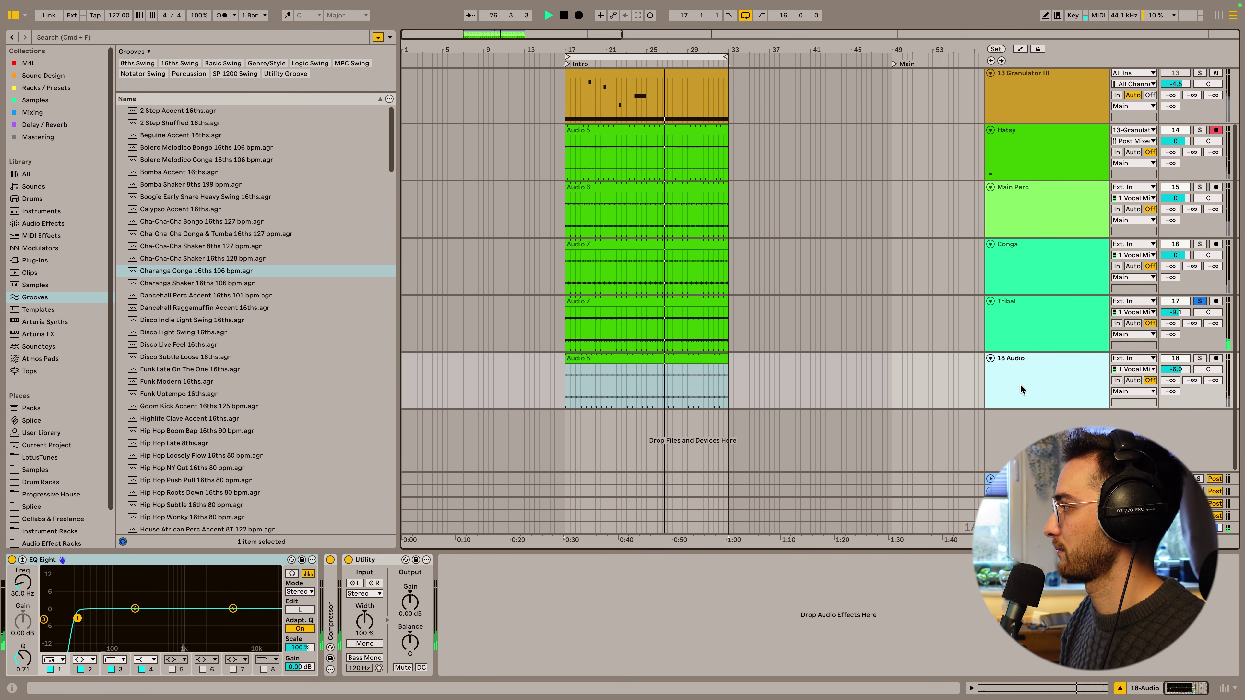
pyautogui.press('super+r')
pyautogui.write('Rim')
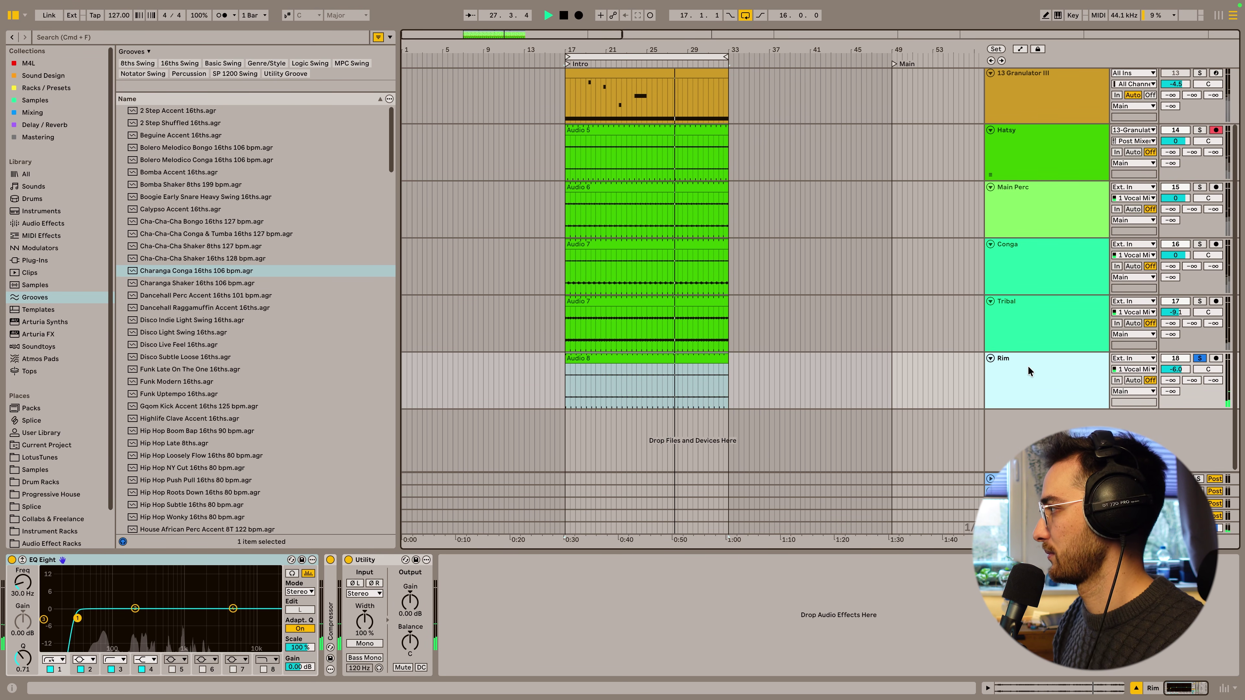
pyautogui.press('Return')
# Step: Group the five percussion tracks from Hatsy through Rim
pyautogui.scroll(3, 1025, 304)
pyautogui.keyDown('shift'); pyautogui.click(1014, 243); pyautogui.keyUp('shift')
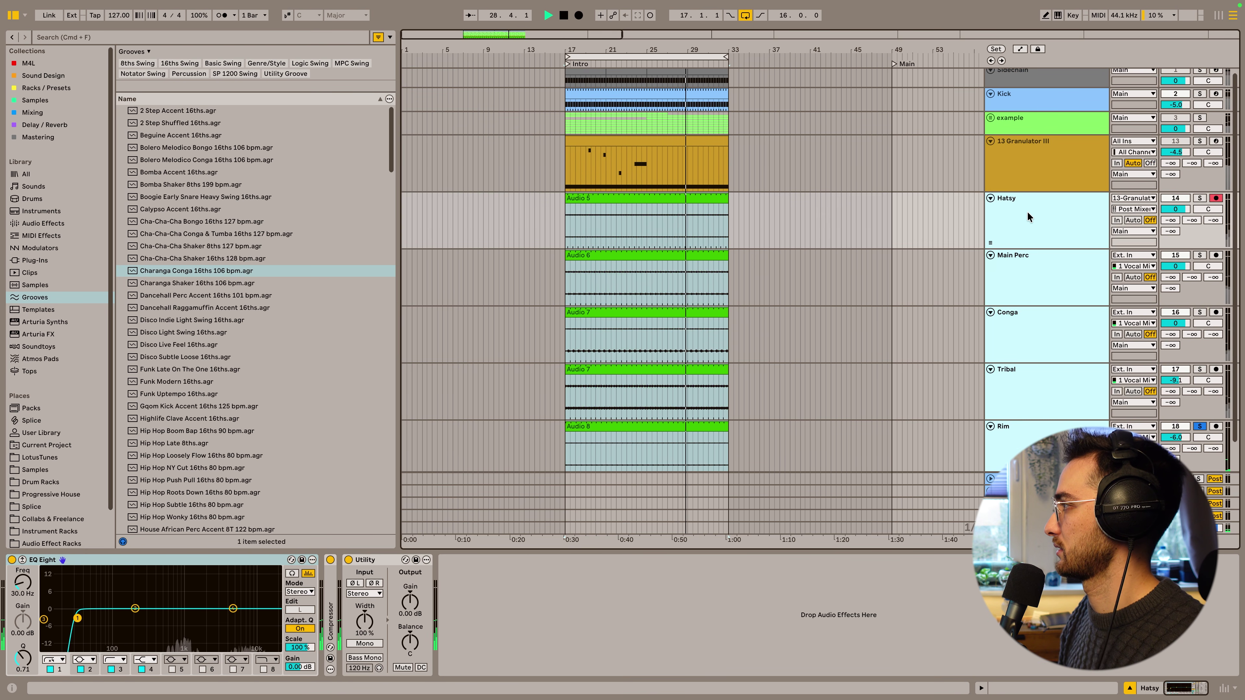
pyautogui.press('super+g')
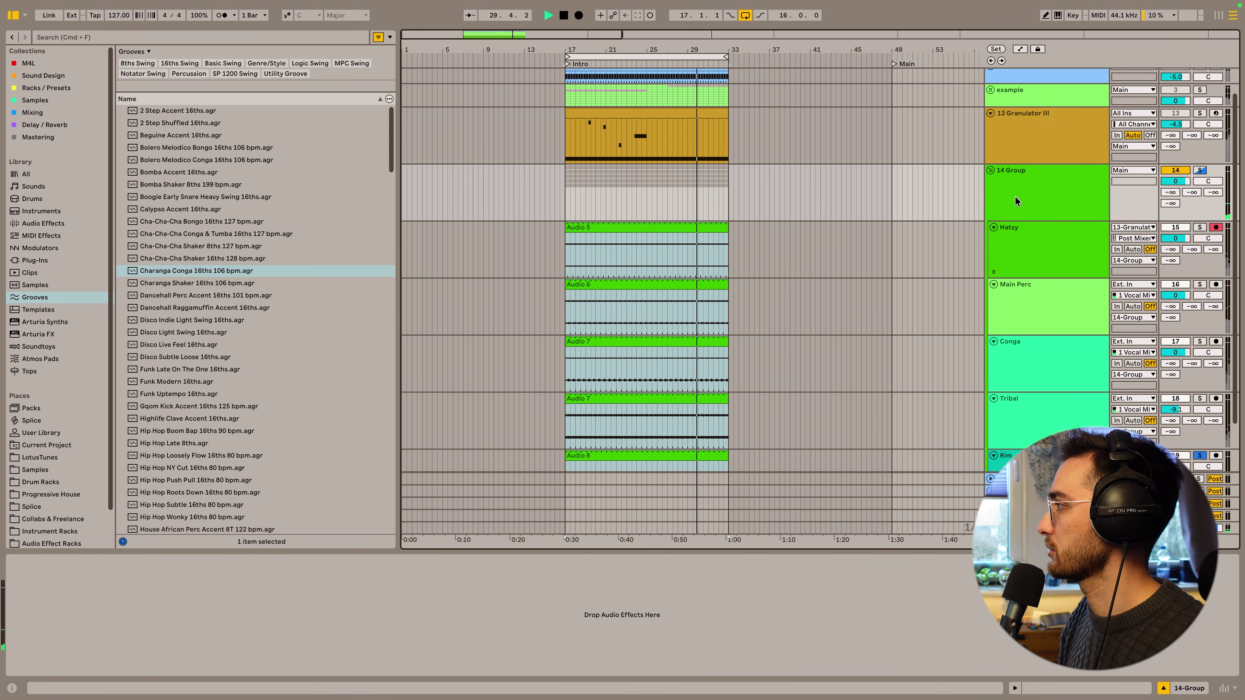
# Step: Apply the 14 Group track's green colour to all of its grouped tracks
pyautogui.click(1014, 196)
pyautogui.click(1041, 244)
pyautogui.scroll(-2, 1043, 295)
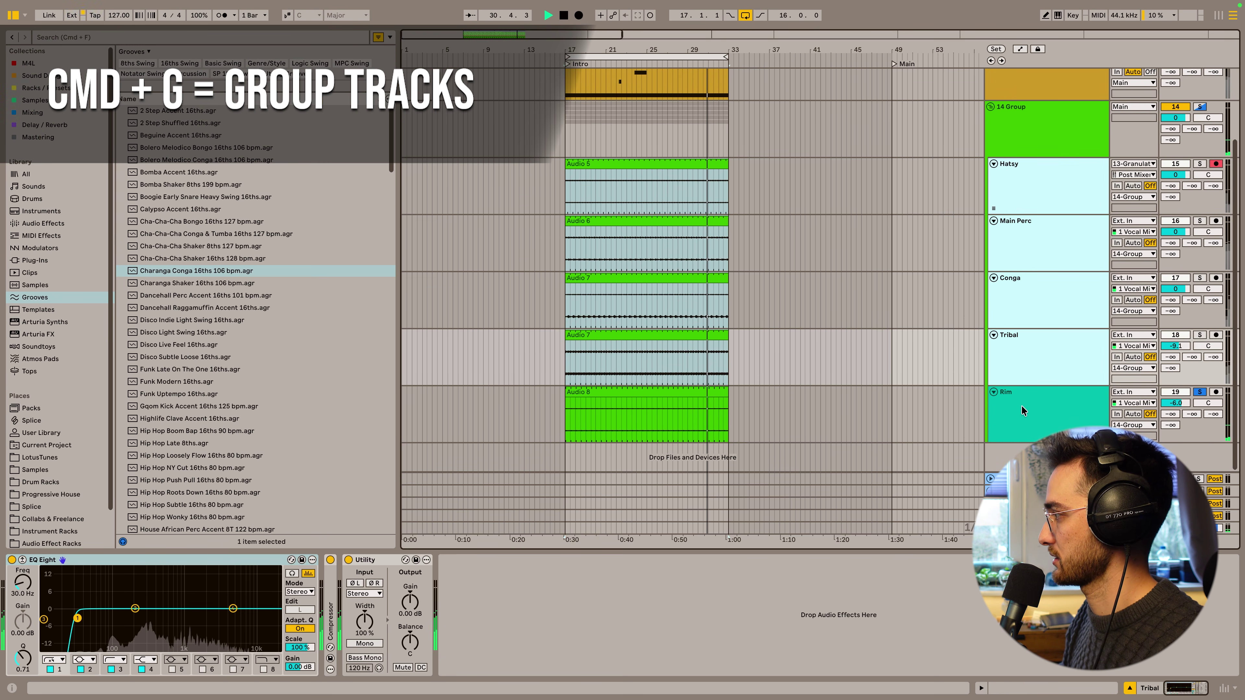
pyautogui.moveTo(1025, 205); pyautogui.dragTo(1021, 412)
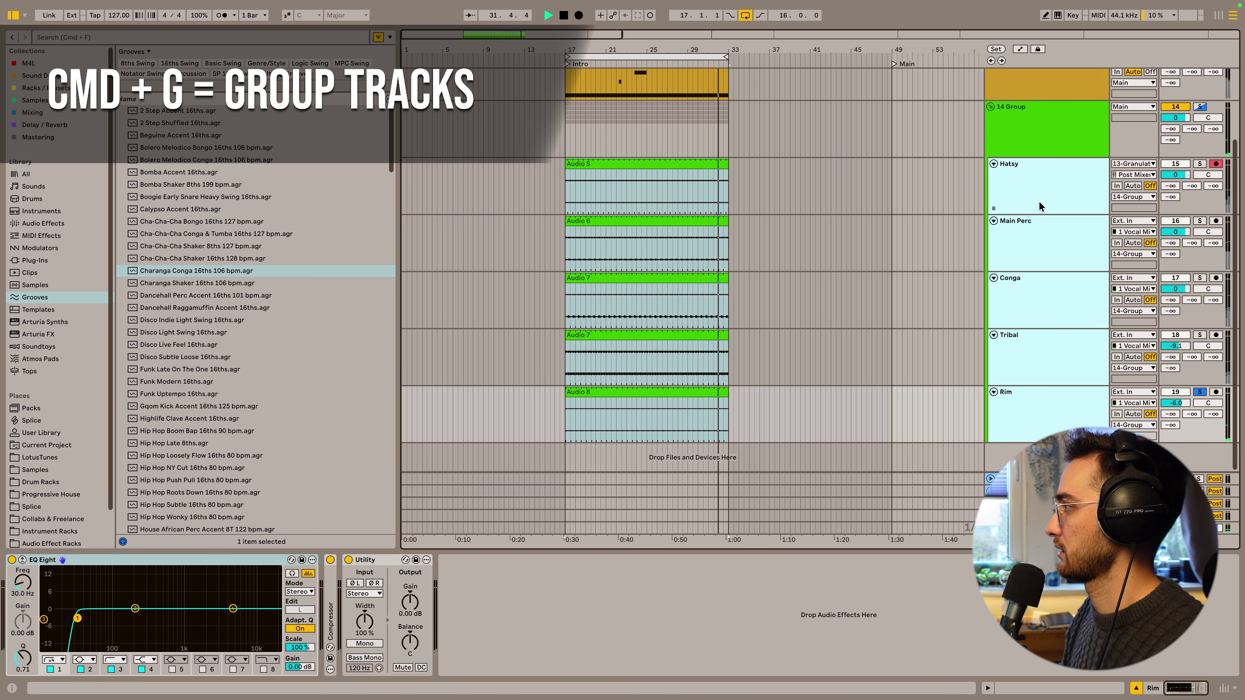
pyautogui.click(1029, 141)
pyautogui.click(1027, 209)
pyautogui.click(1078, 145)
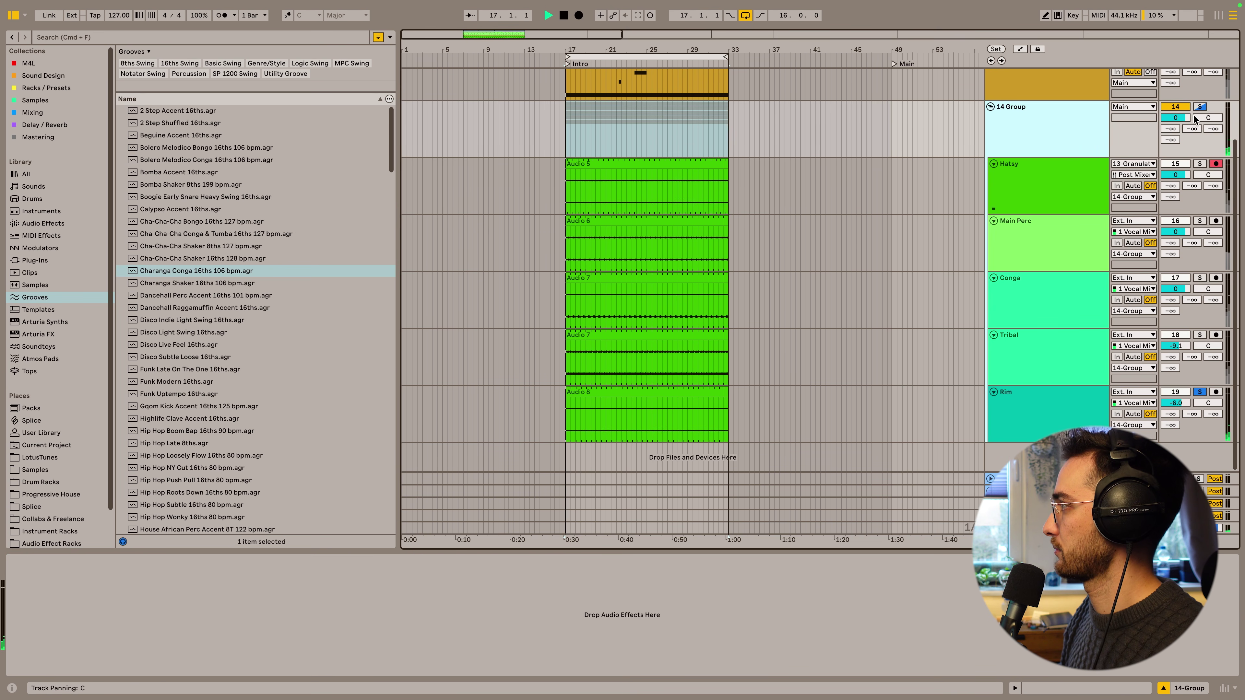
pyautogui.scroll(2, 1094, 153)
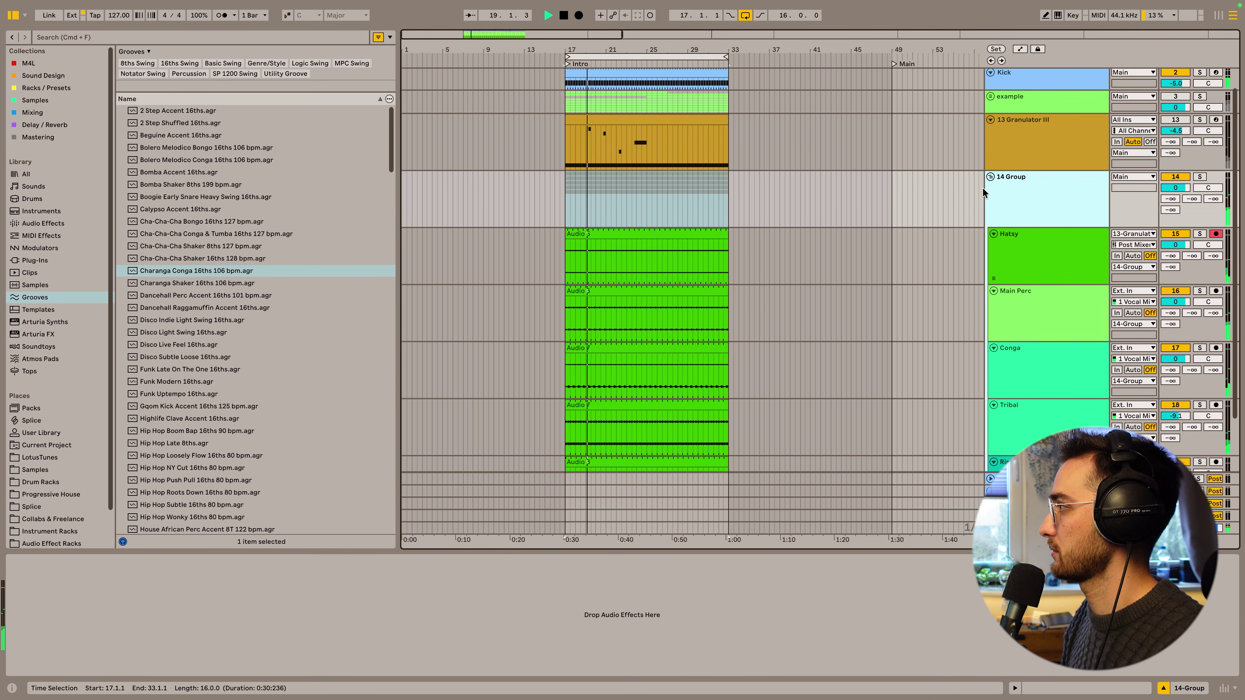
pyautogui.rightClick(1018, 203)
pyautogui.click(1082, 415)
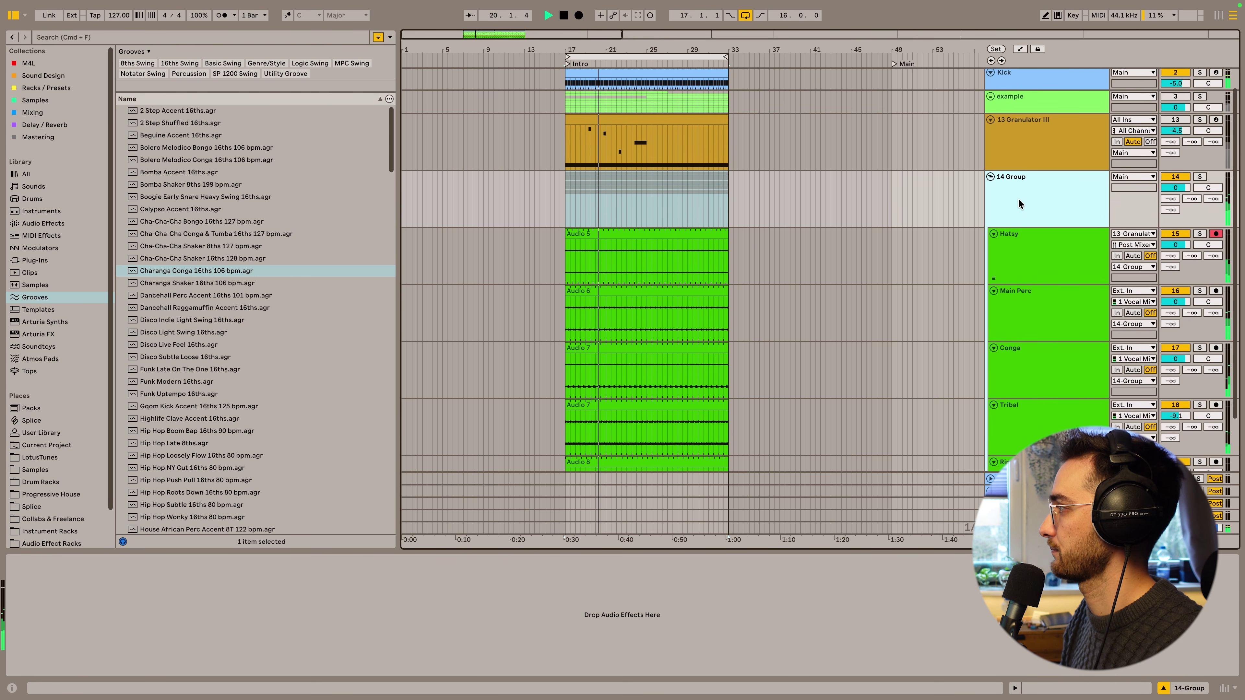
# Step: Find Drum Buss in the browser, add it to the 14 Group track and enable its compressor
pyautogui.click(105, 39)
pyautogui.write('drum buss')
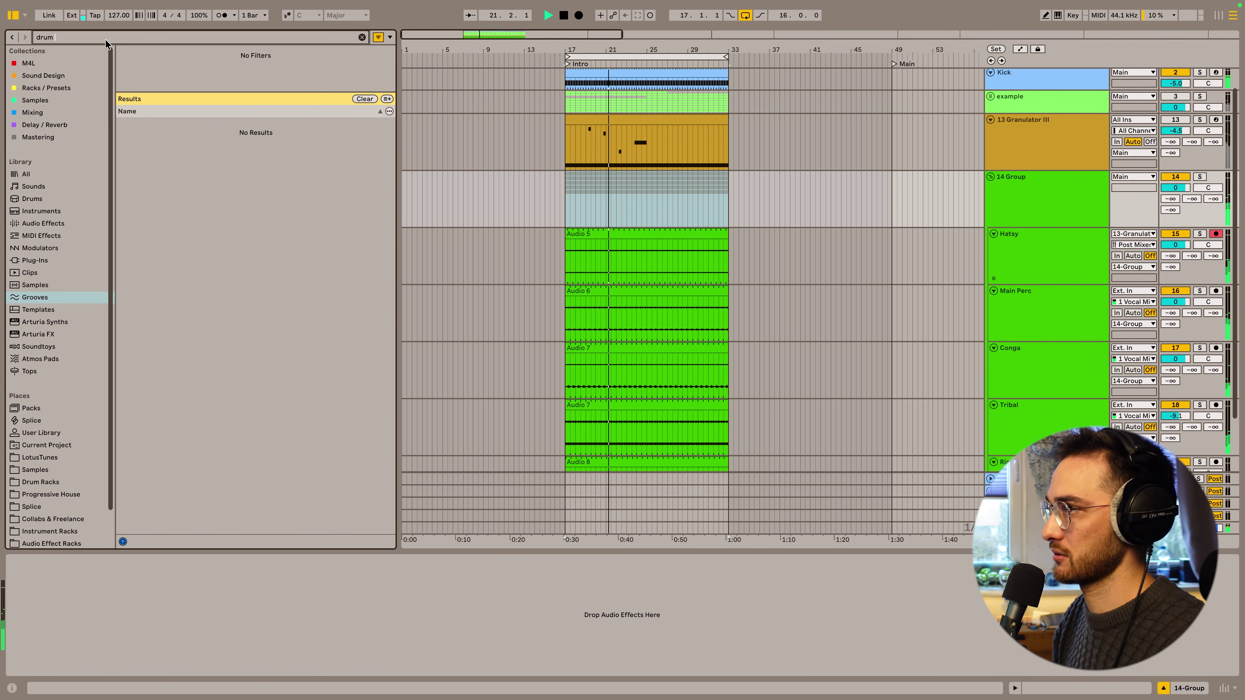
pyautogui.click(10, 176)
pyautogui.doubleClick(156, 76)
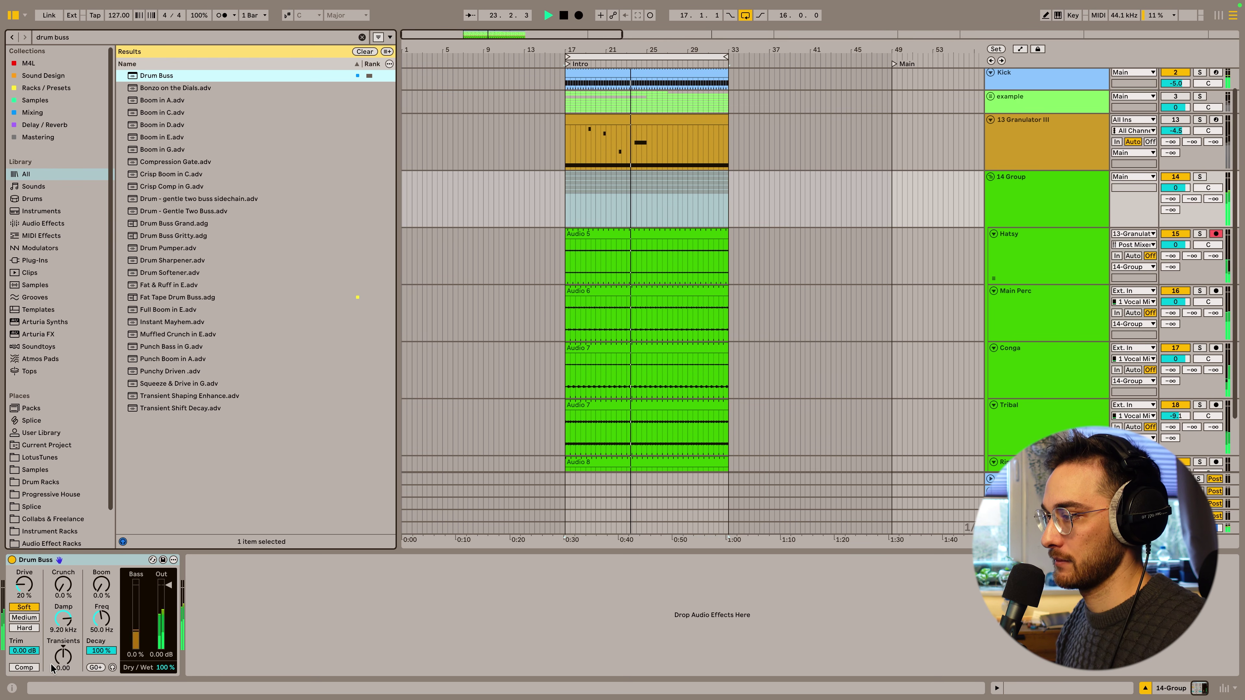
pyautogui.click(23, 667)
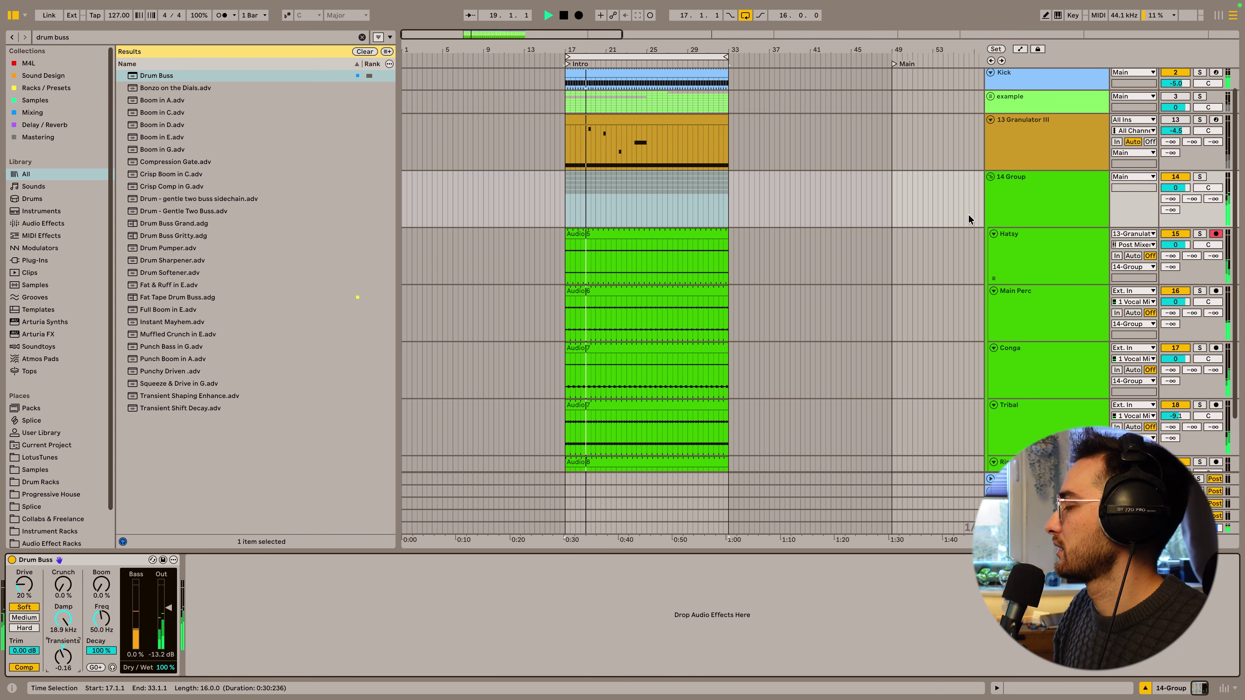
# Step: Clear the Drum Buss browser search and select the 13 Granulator III track to show its devices
pyautogui.click(364, 51)
pyautogui.scroll(-3, 676, 203)
pyautogui.click(675, 160)
pyautogui.scroll(3, 912, 198)
pyautogui.click(1052, 259)
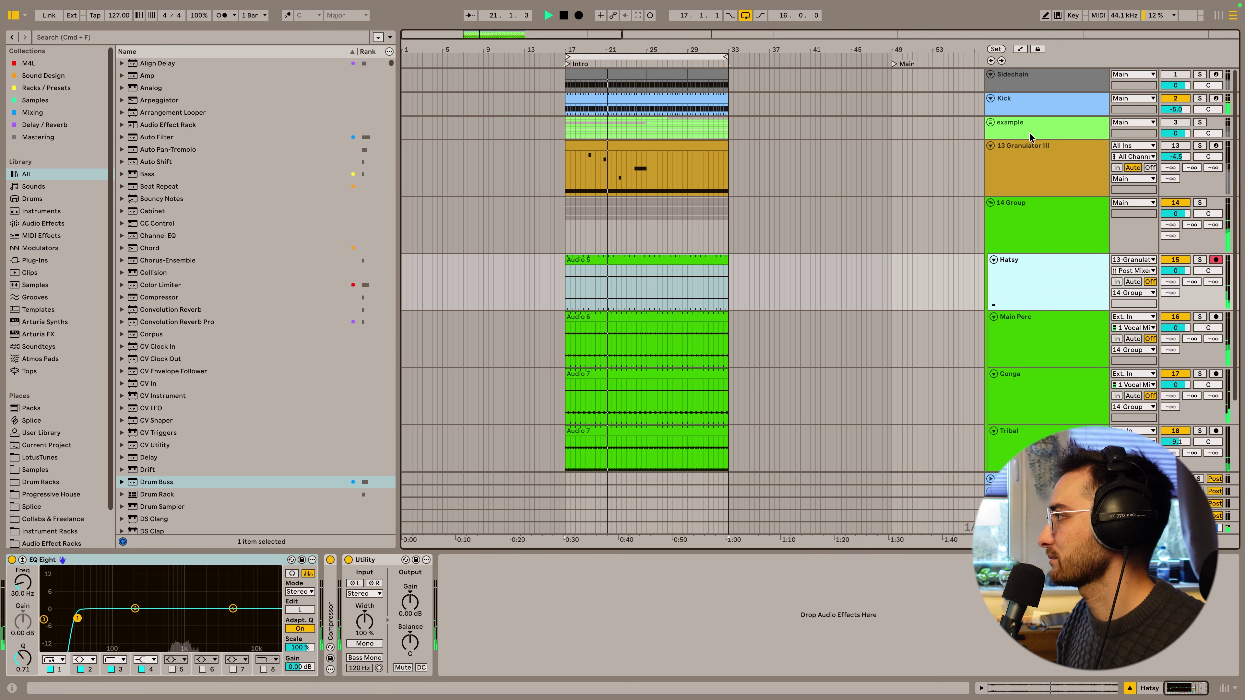
pyautogui.click(1032, 162)
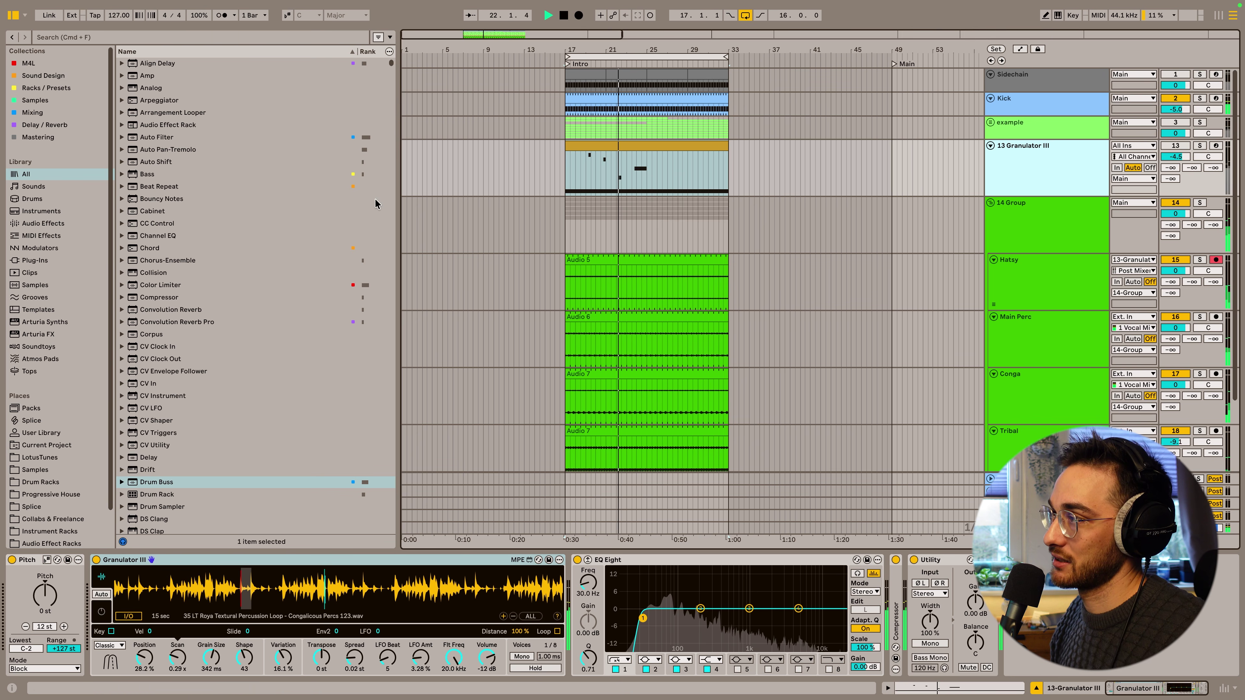
# Step: Load the 01 Dubscape 123 F#min loop from the LotusTunes Roya suite's Textural Synth Loops folder into Granulator III
pyautogui.click(44, 457)
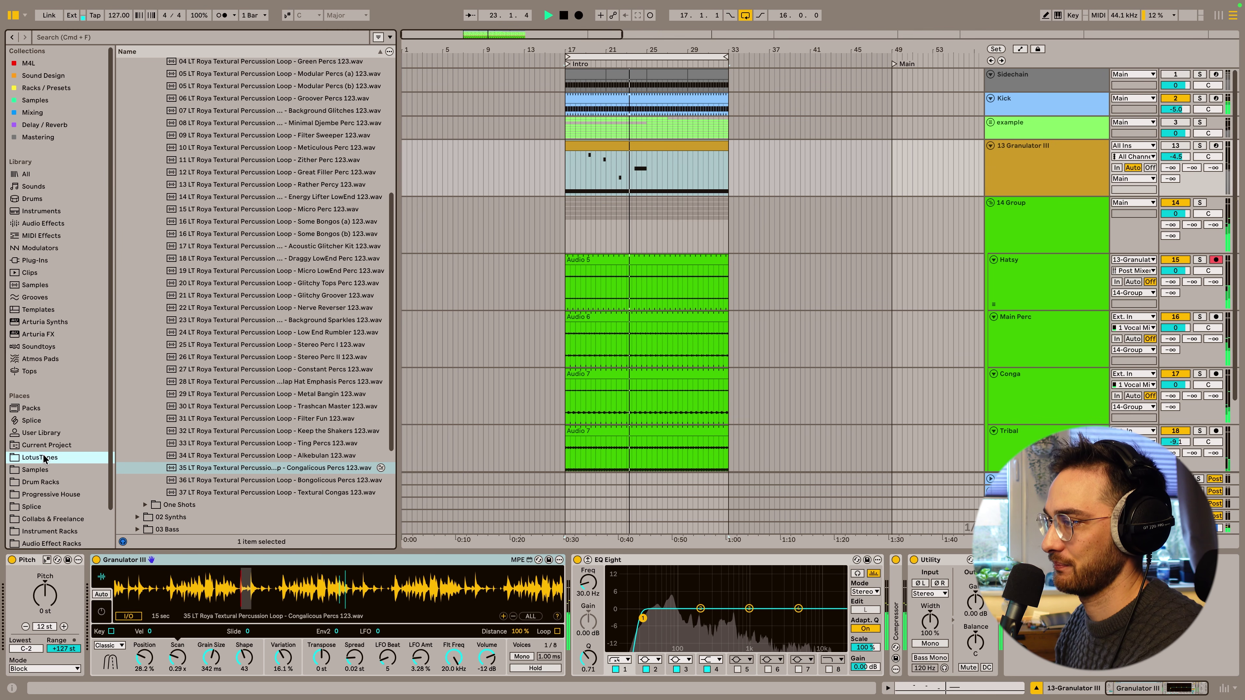
pyautogui.click(152, 260)
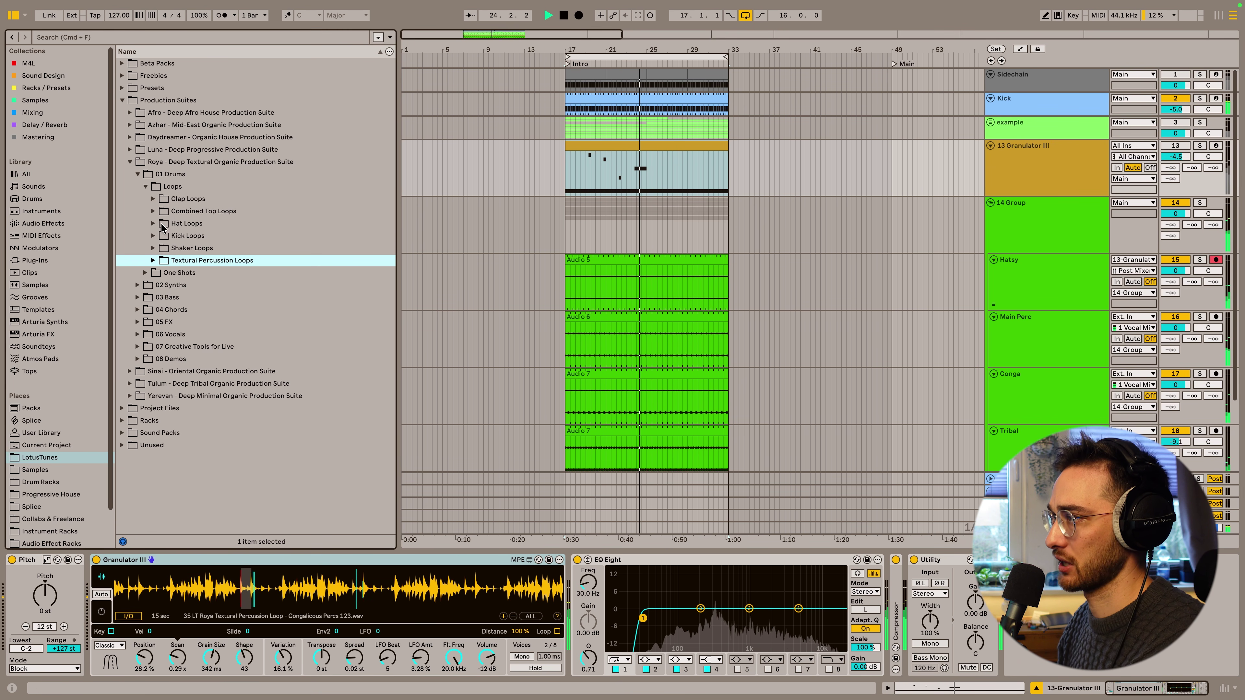
pyautogui.click(147, 187)
pyautogui.click(138, 211)
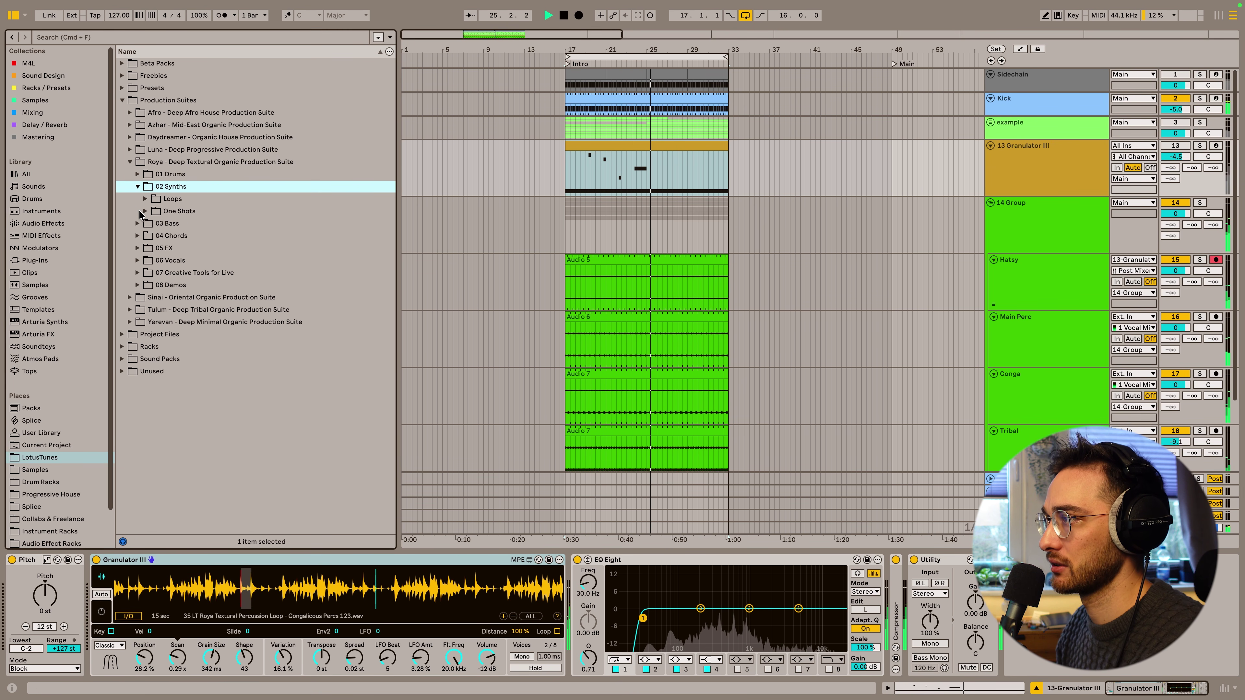
pyautogui.click(145, 199)
pyautogui.click(153, 222)
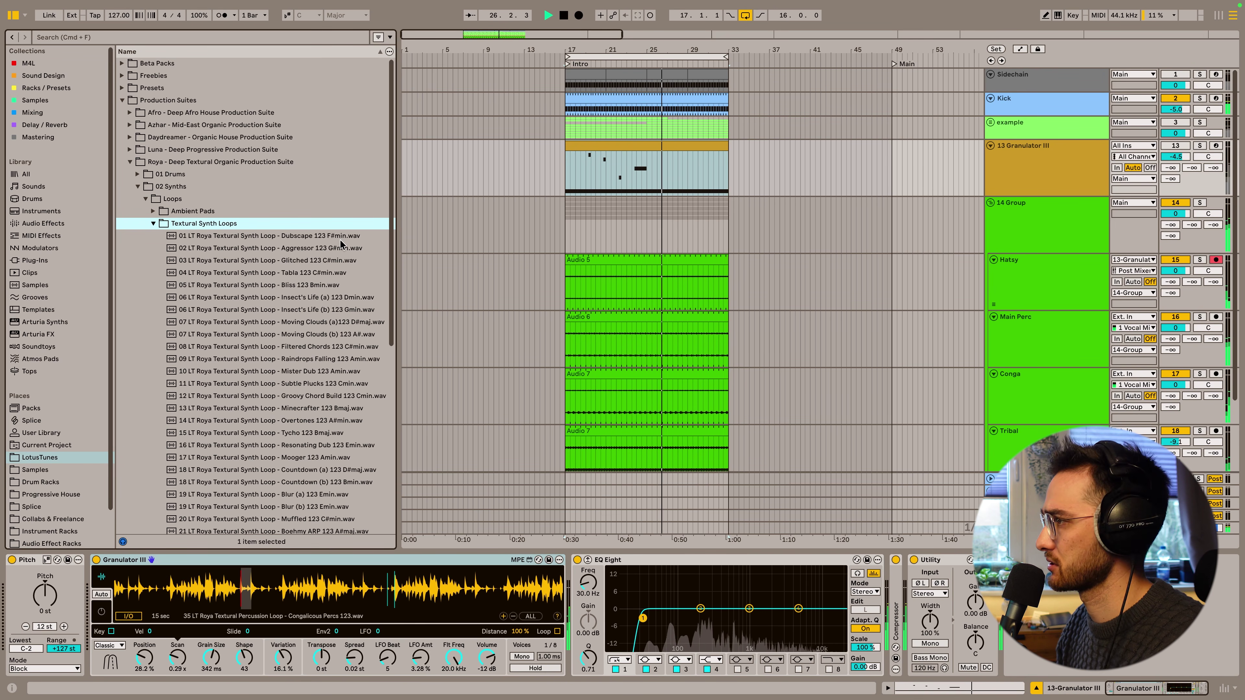
pyautogui.click(147, 162)
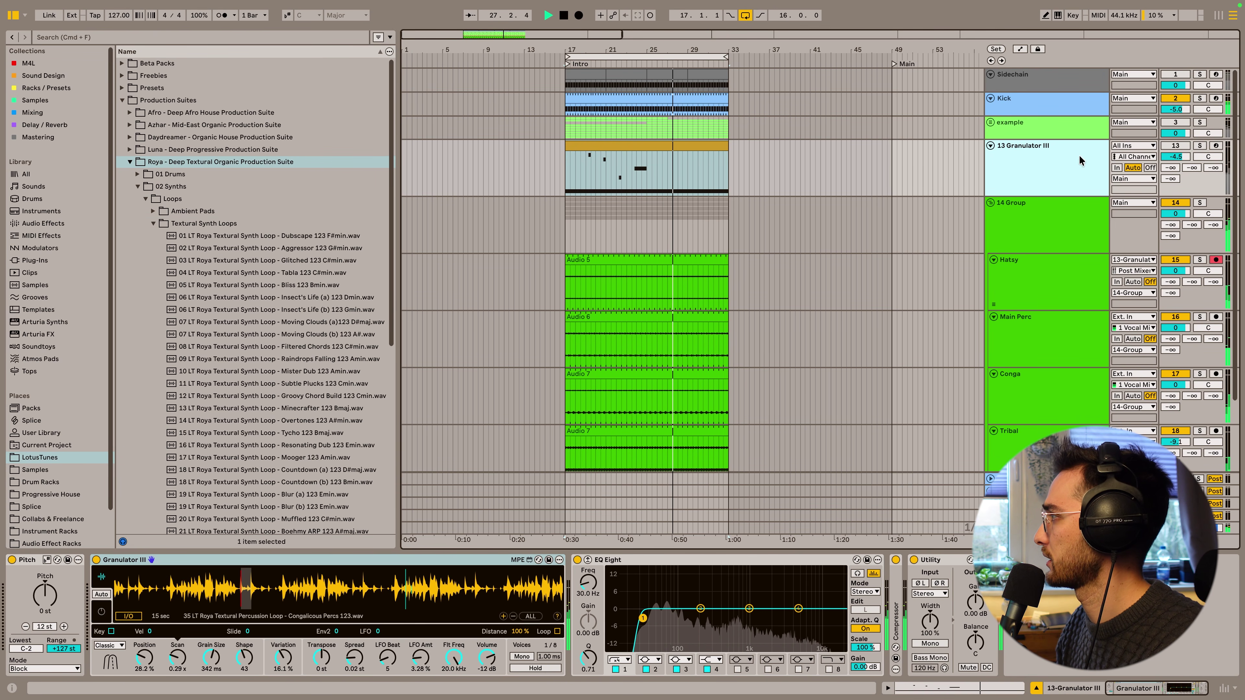
pyautogui.moveTo(270, 235); pyautogui.dragTo(279, 602)
pyautogui.click(1085, 171)
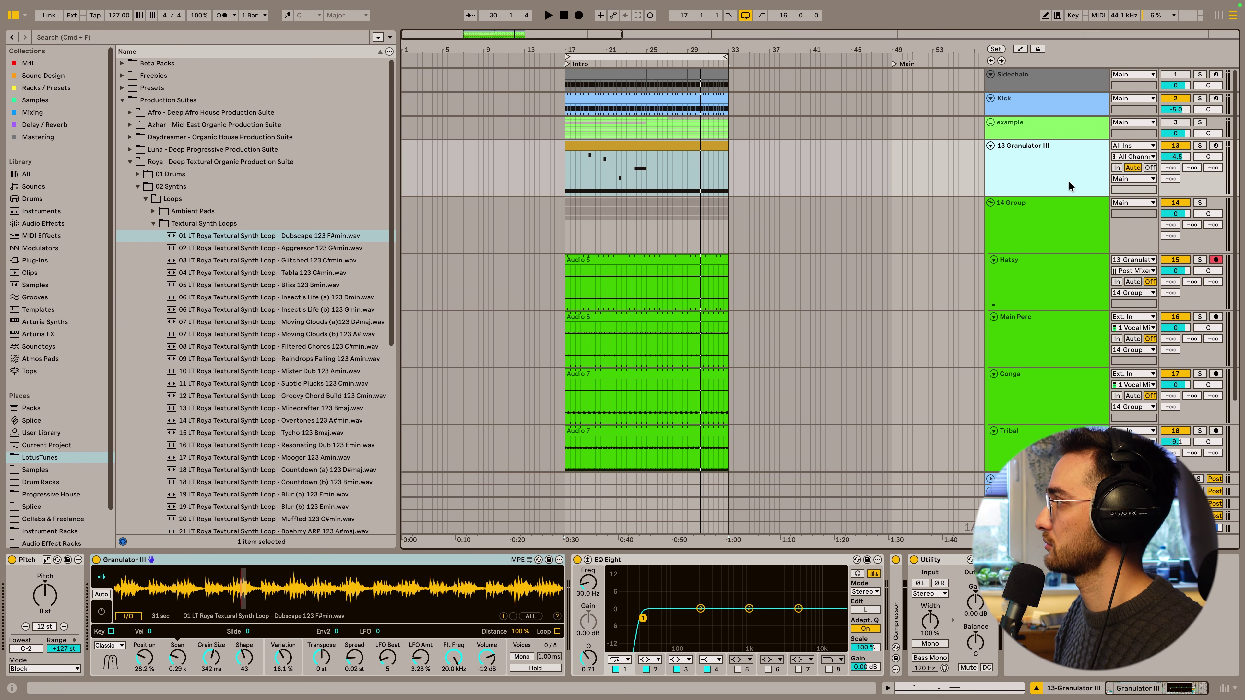
# Step: Add a record-armed audio track below 13 Granulator III with that track as its input, and place the insert mark at 17.1.1
pyautogui.press('super+t')
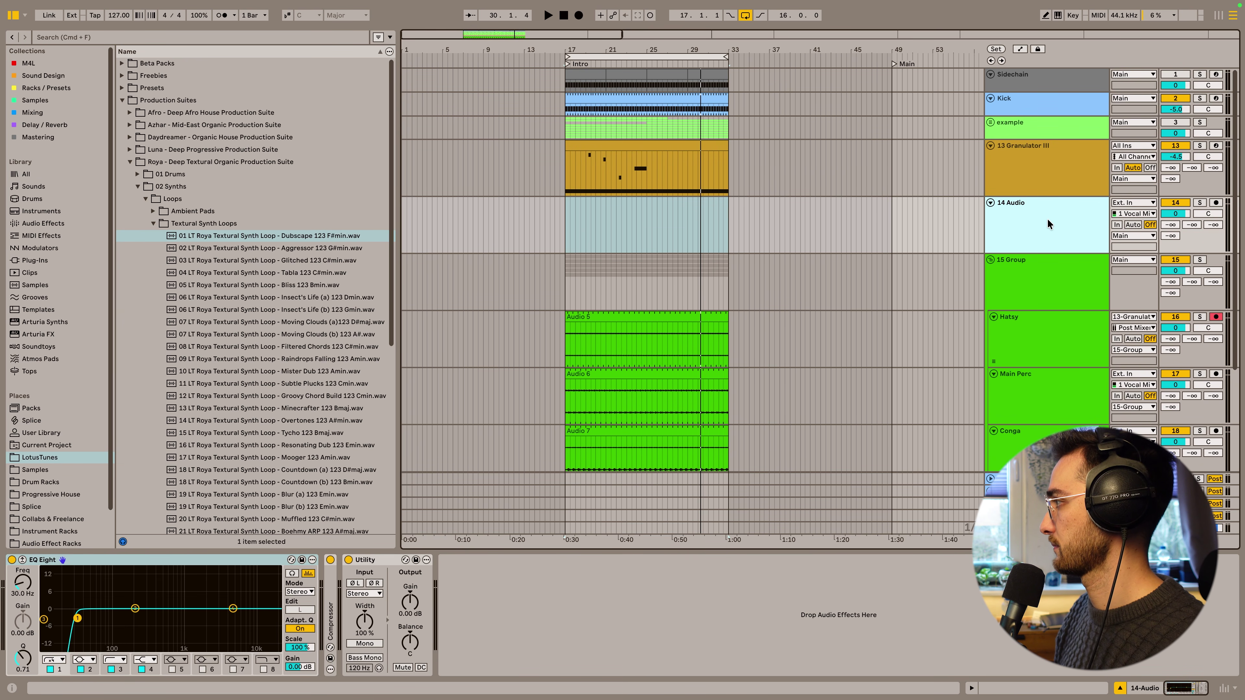
pyautogui.click(1132, 203)
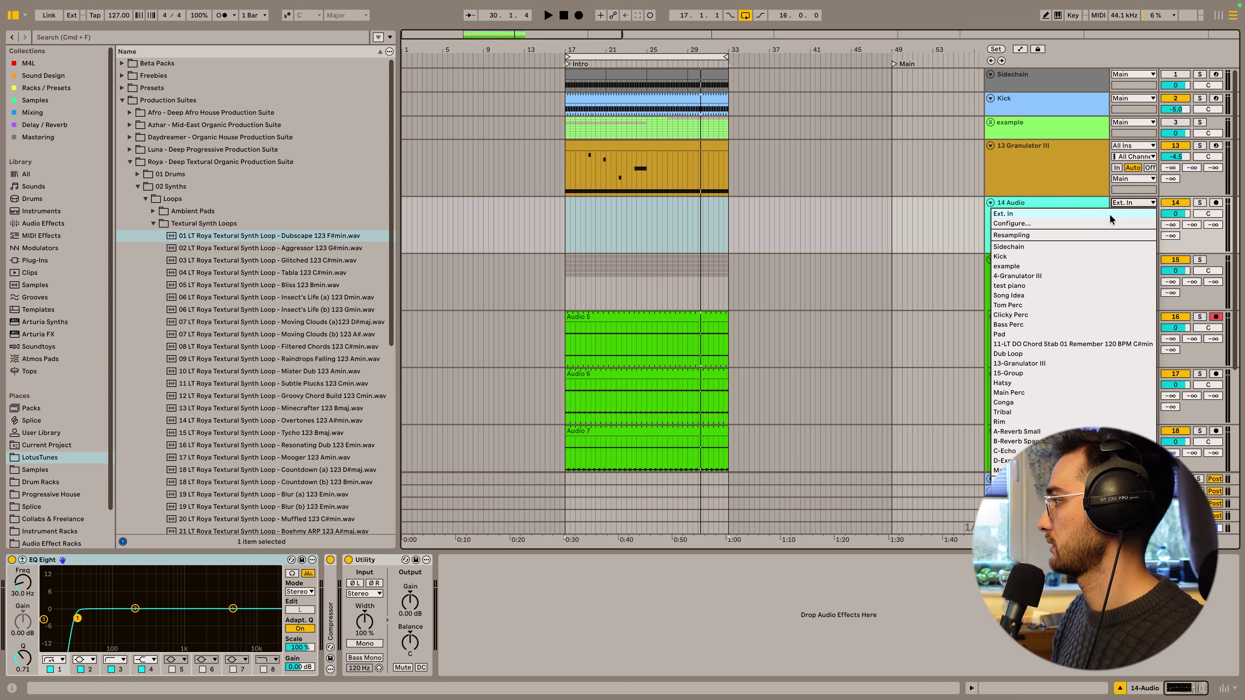
pyautogui.click(1012, 364)
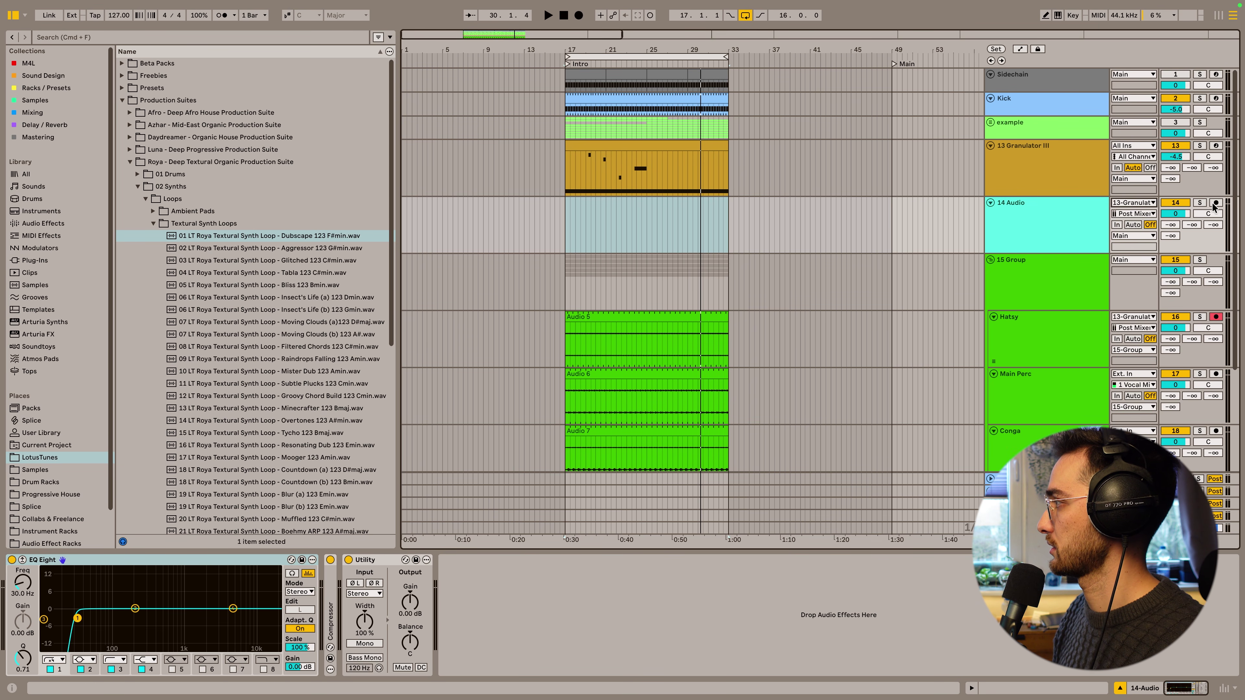
pyautogui.click(564, 212)
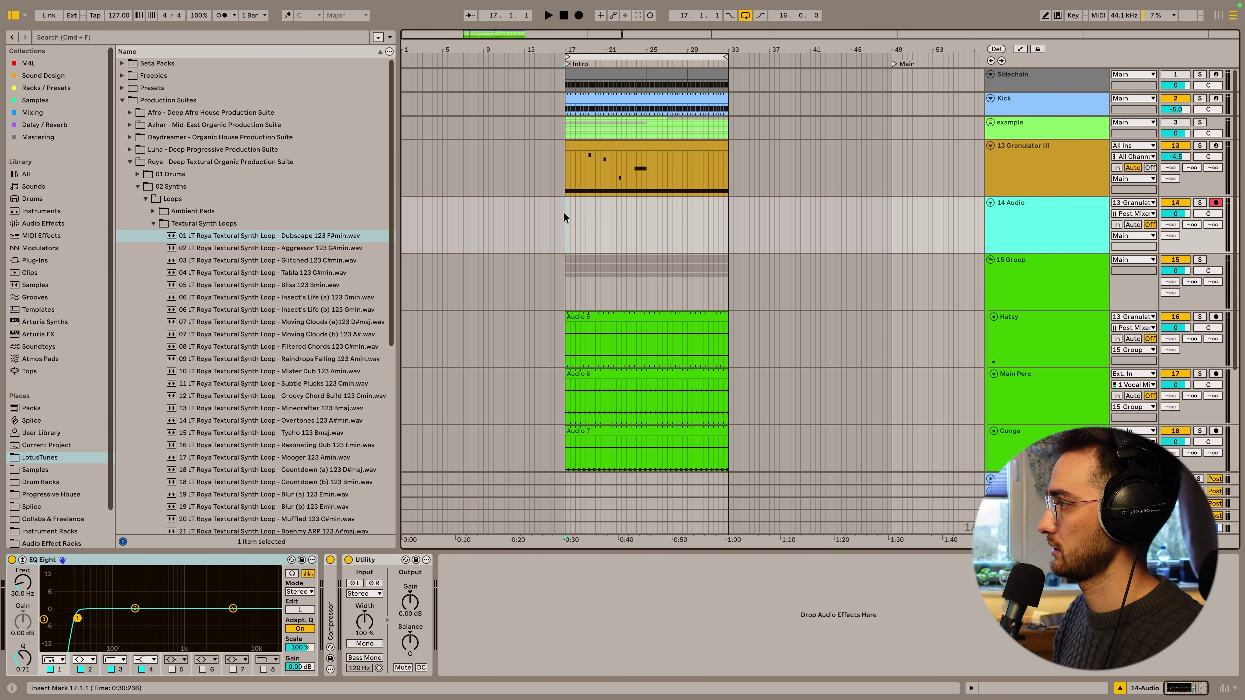
# Step: Start recording onto the 14 Audio track and show the devices of the 13 Granulator III track
pyautogui.click(578, 14)
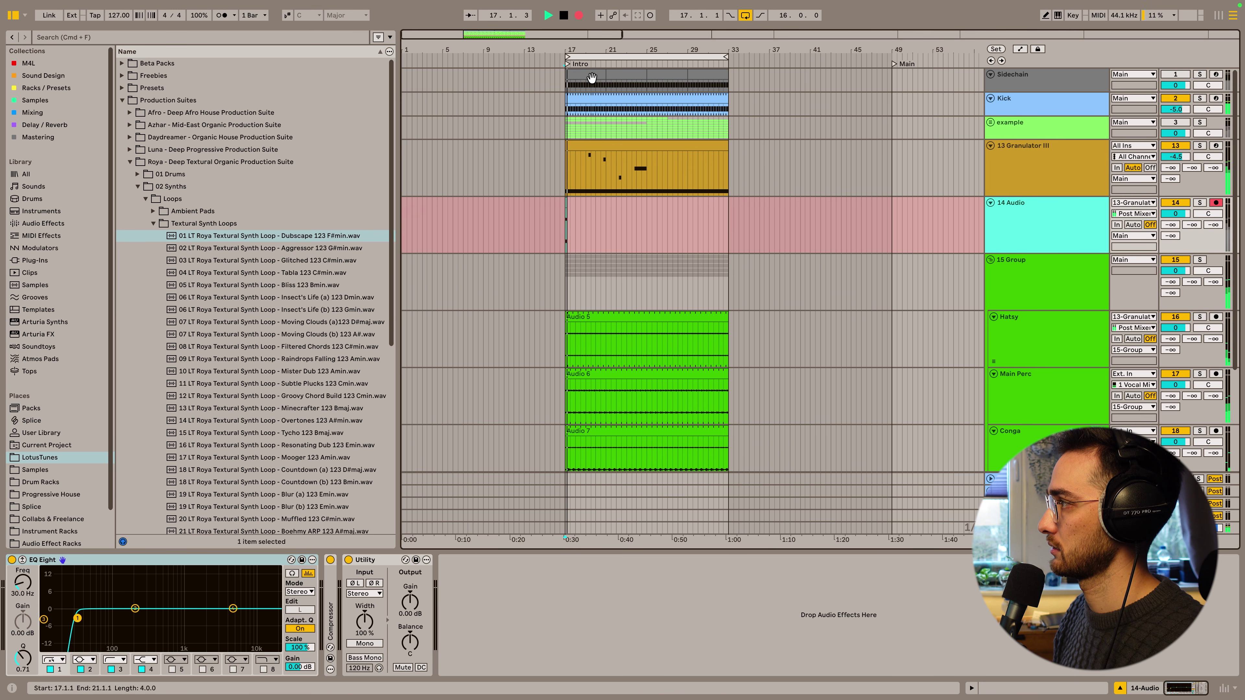
pyautogui.click(600, 156)
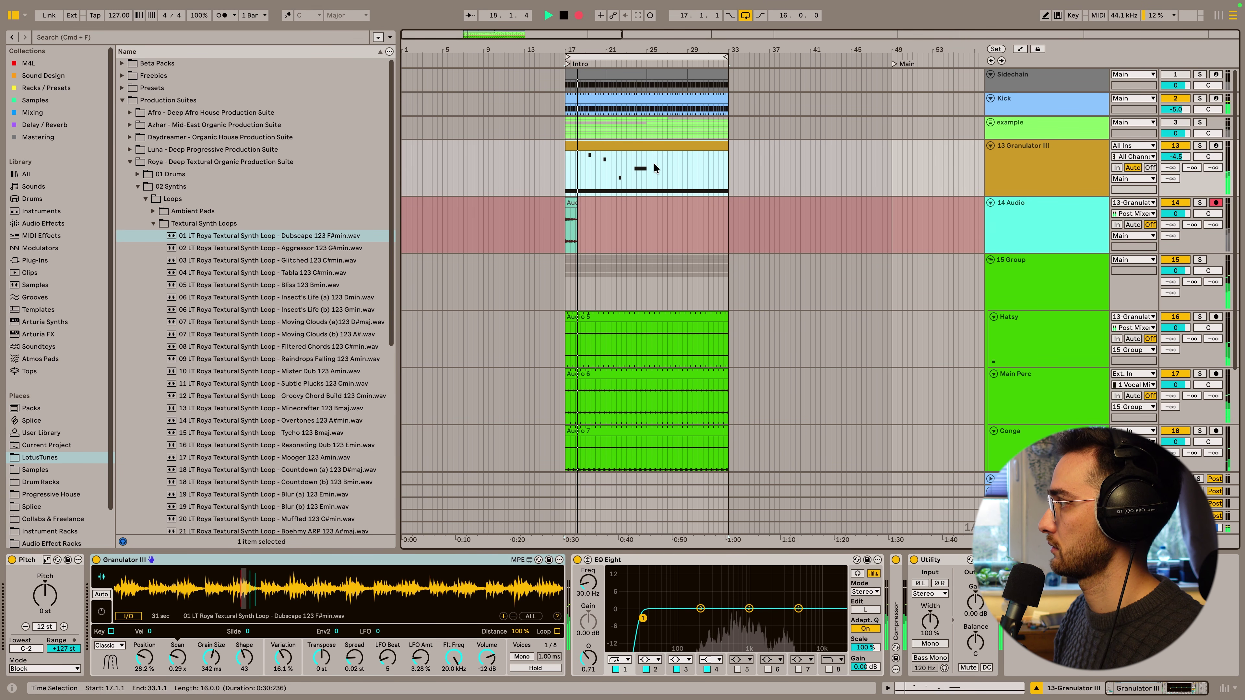
pyautogui.click(645, 147)
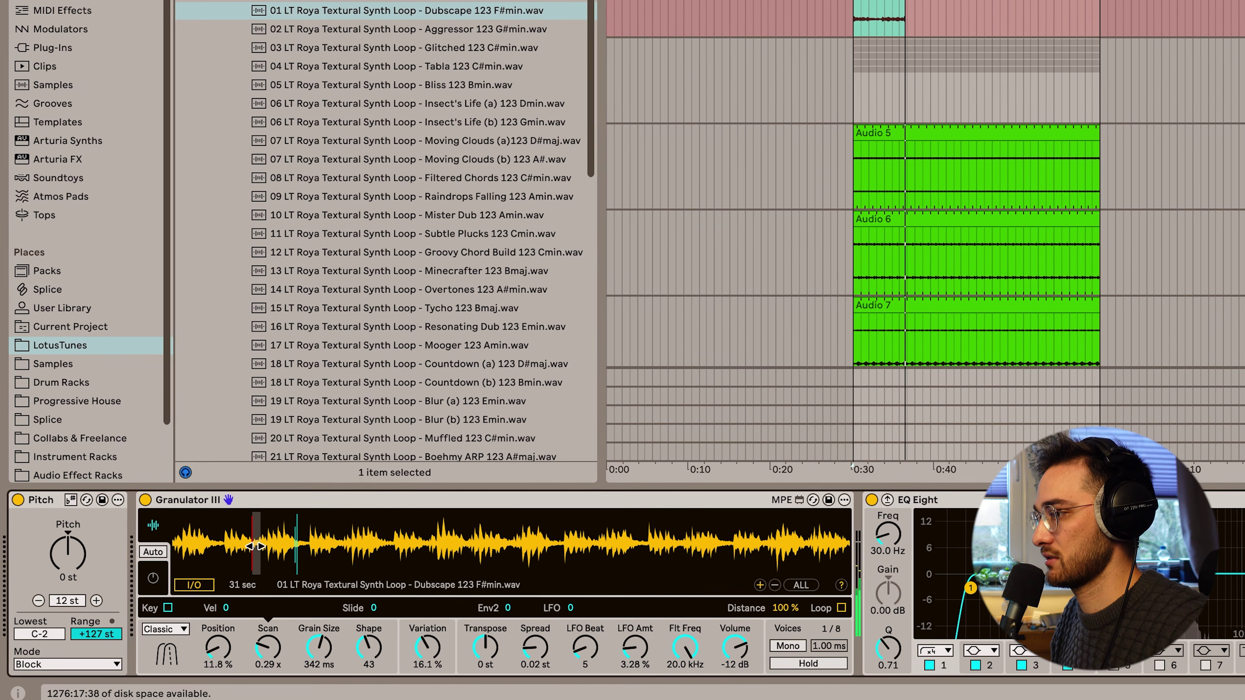
# Step: Set Granulator's Position to 16.9 %, Scan to 0.00 x, Grain Size to 76.1 ms with LFO modulation 100, and LFO Beat to 8
pyautogui.moveTo(319, 648); pyautogui.dragTo(258, 670)
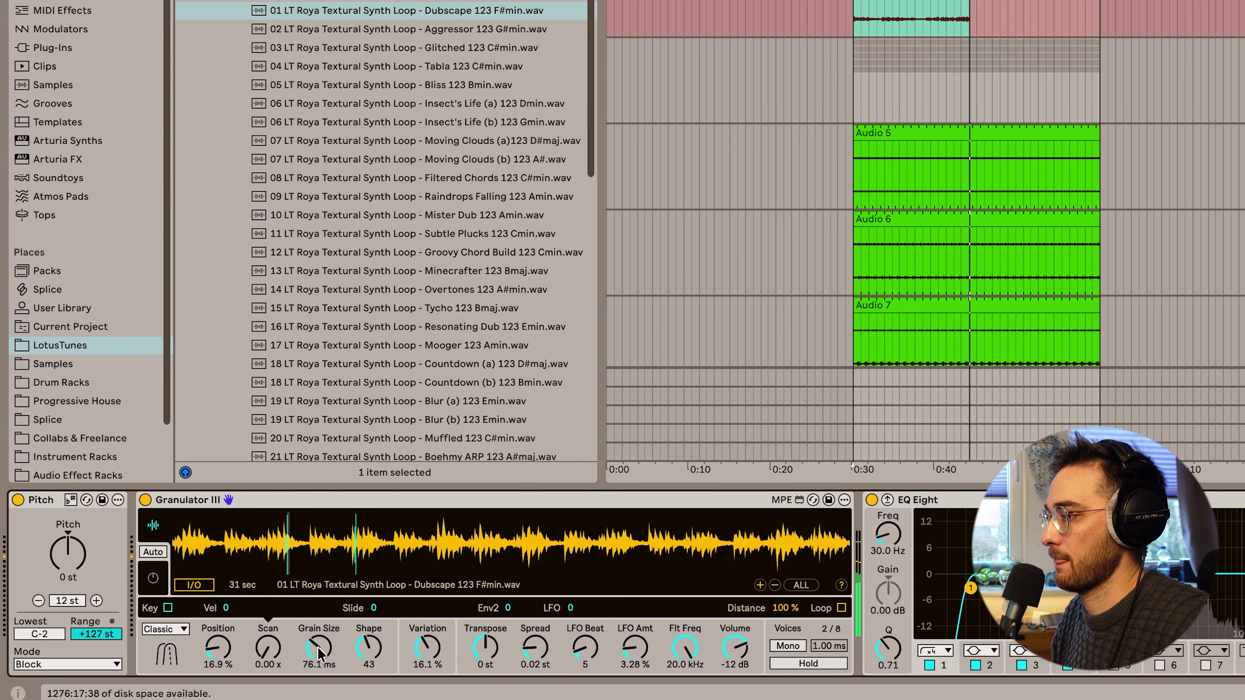
pyautogui.click(334, 652)
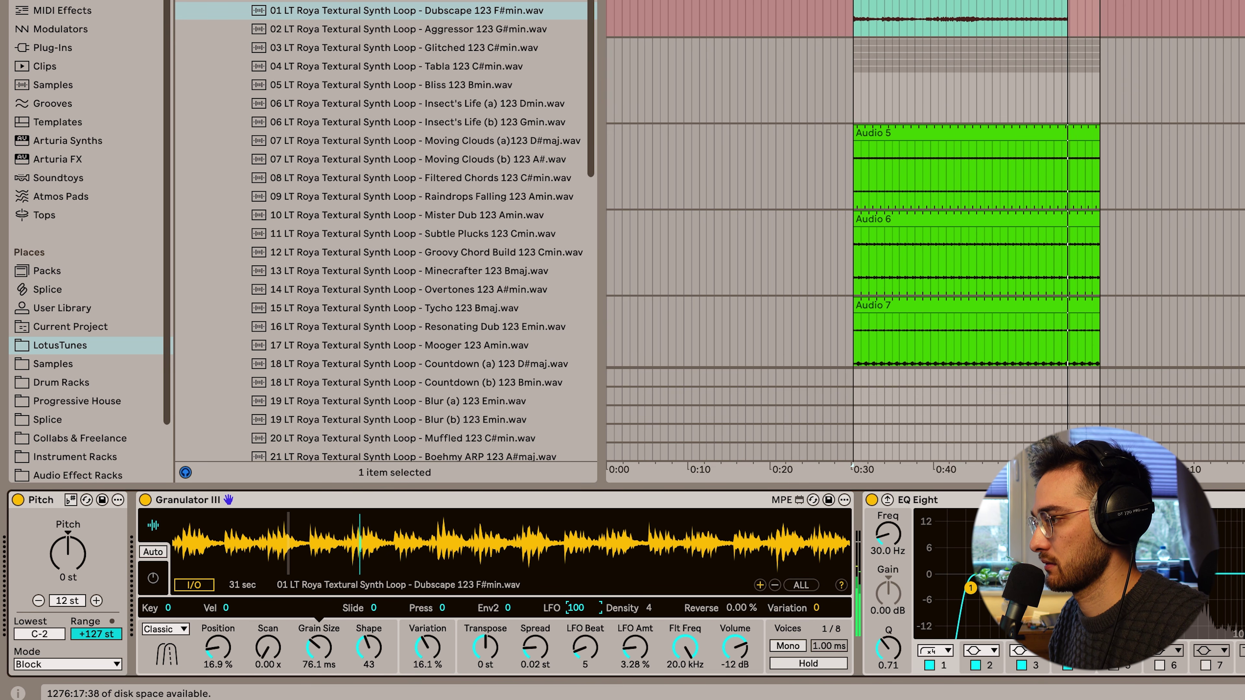
pyautogui.moveTo(585, 648); pyautogui.dragTo(585, 637)
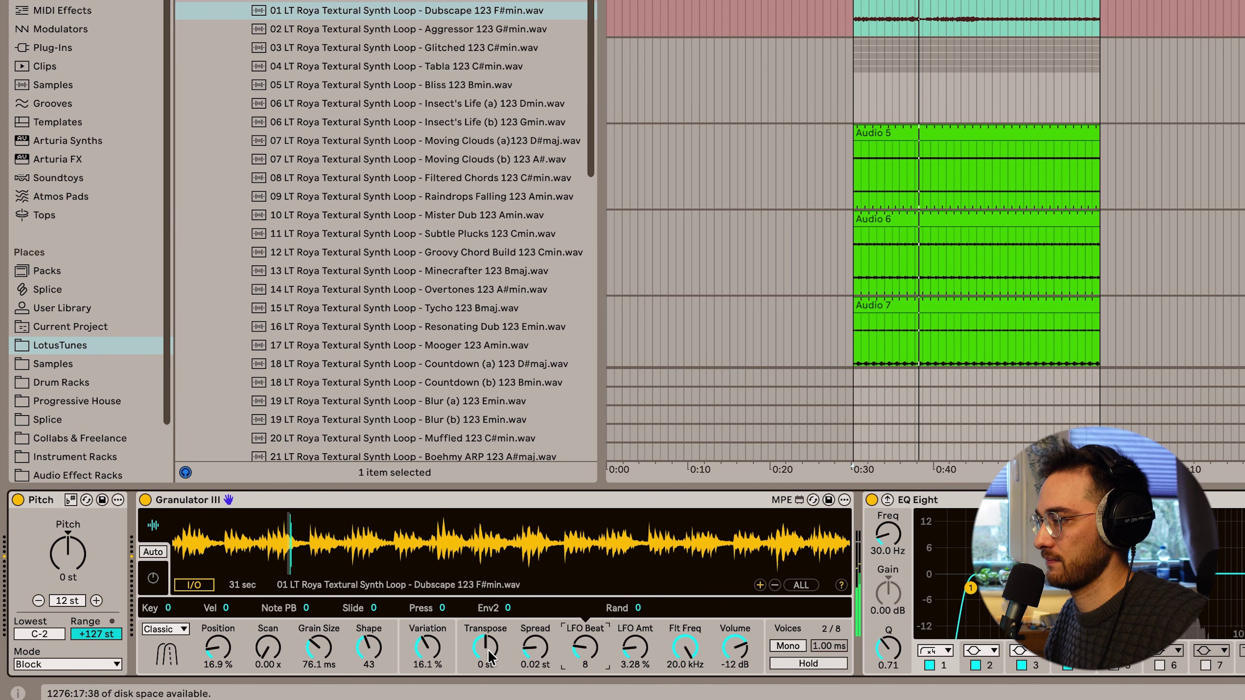
# Step: Set Granulator's Shape to 49, Variation to 0.00 %, Spread to 0.00 st and LFO Amt to 3.57 %
pyautogui.click(369, 648)
pyautogui.moveTo(368, 647); pyautogui.dragTo(428, 662)
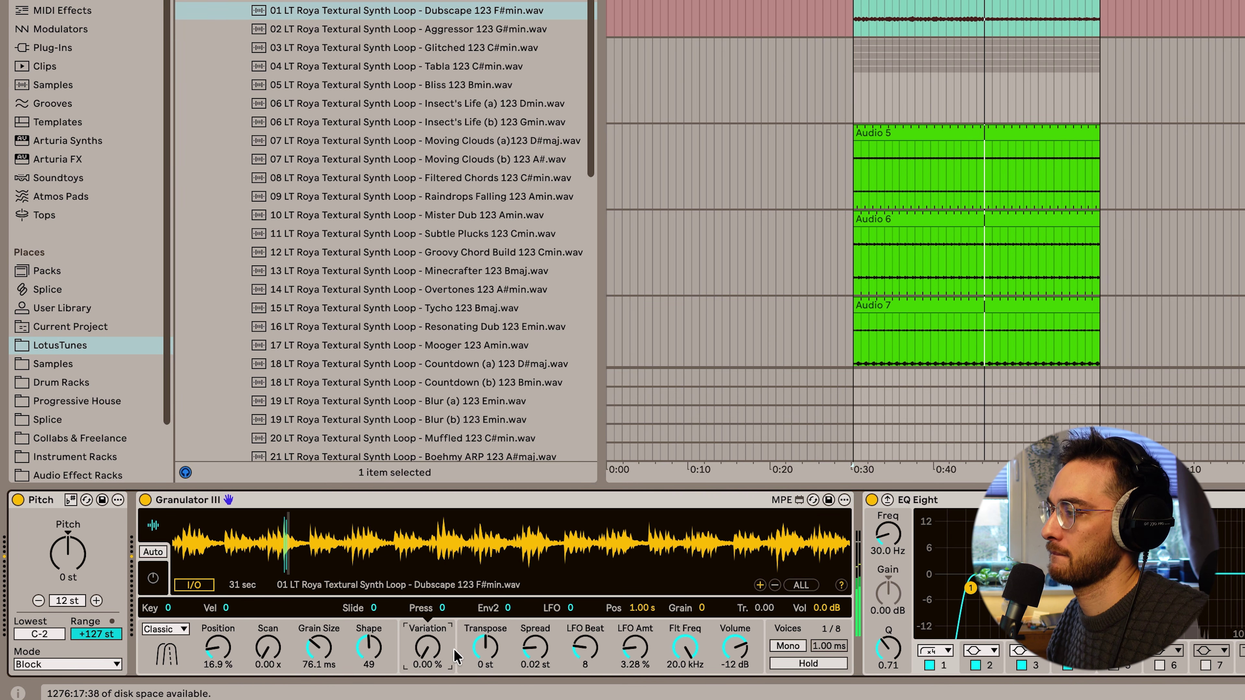
pyautogui.moveTo(545, 652); pyautogui.dragTo(545, 640)
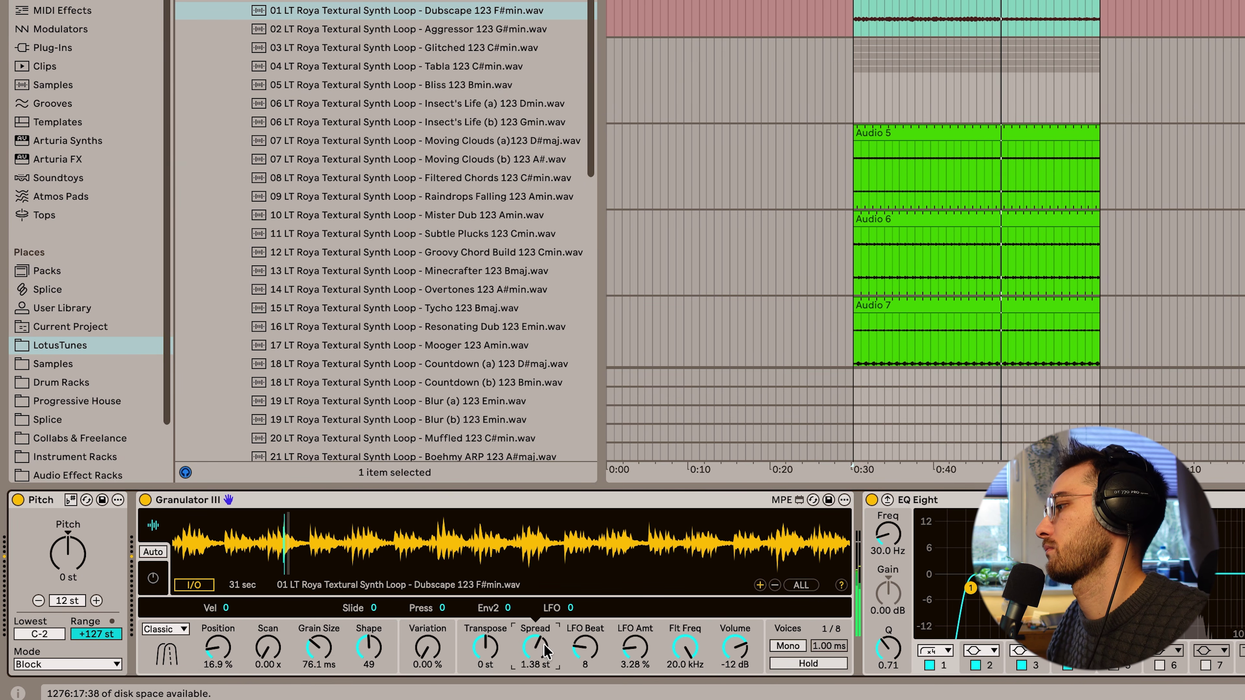
pyautogui.moveTo(654, 653); pyautogui.dragTo(654, 638)
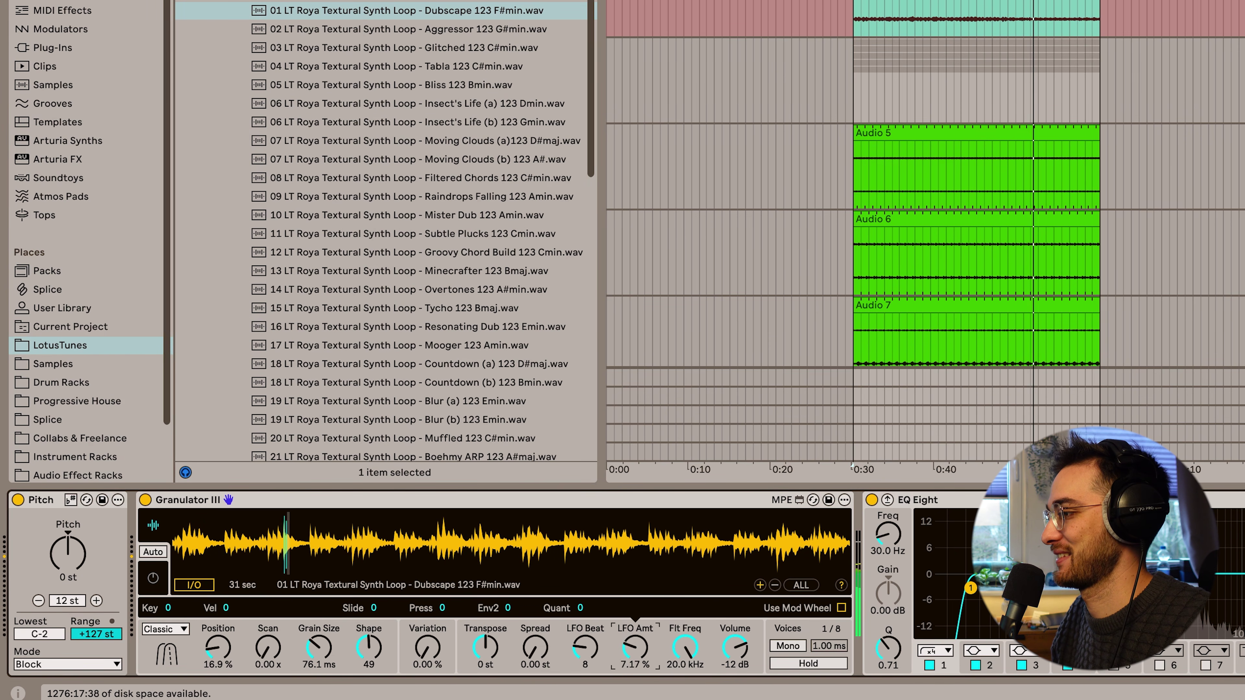
pyautogui.click(678, 661)
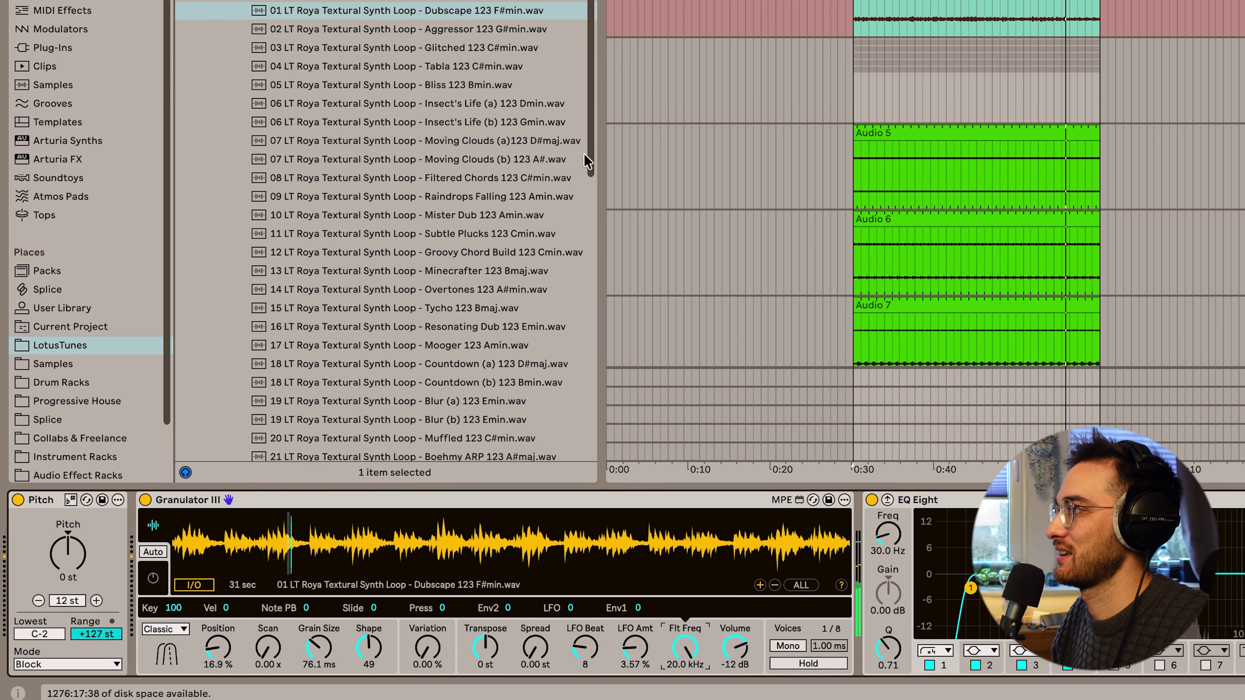
# Step: Load the 02 Aggressor loop into Granulator and swap it for the 04 Tabla 123 C#min loop
pyautogui.moveTo(406, 29); pyautogui.dragTo(491, 545)
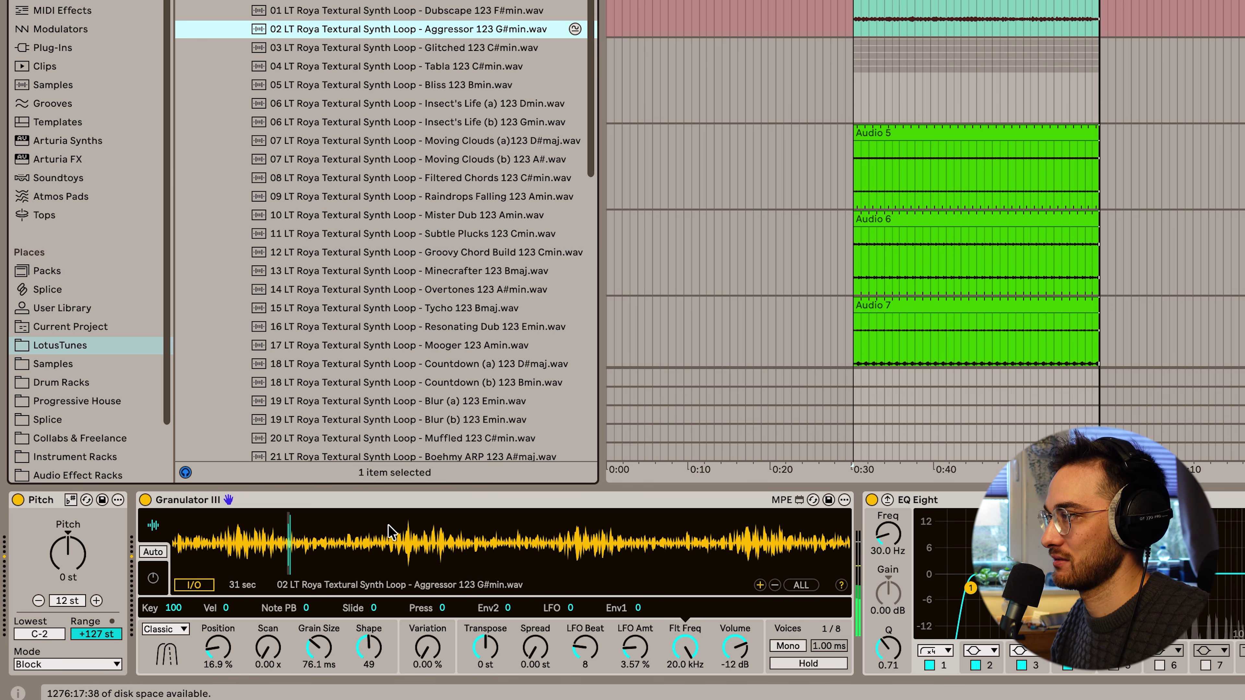
pyautogui.press('Down')
pyautogui.press('Down')
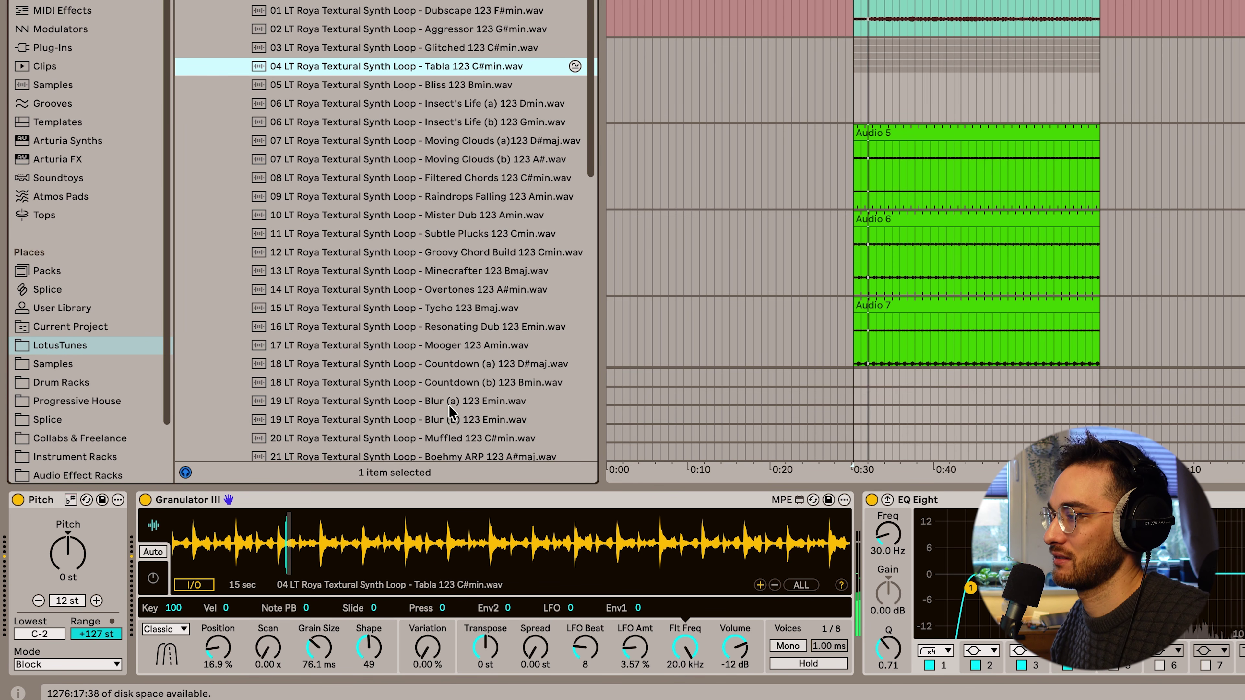
# Step: Set Granulator's Grain Size to 142 ms with LFO modulation 92, LFO Beat to 7 and Position to 74.3 %
pyautogui.moveTo(319, 647); pyautogui.dragTo(319, 618)
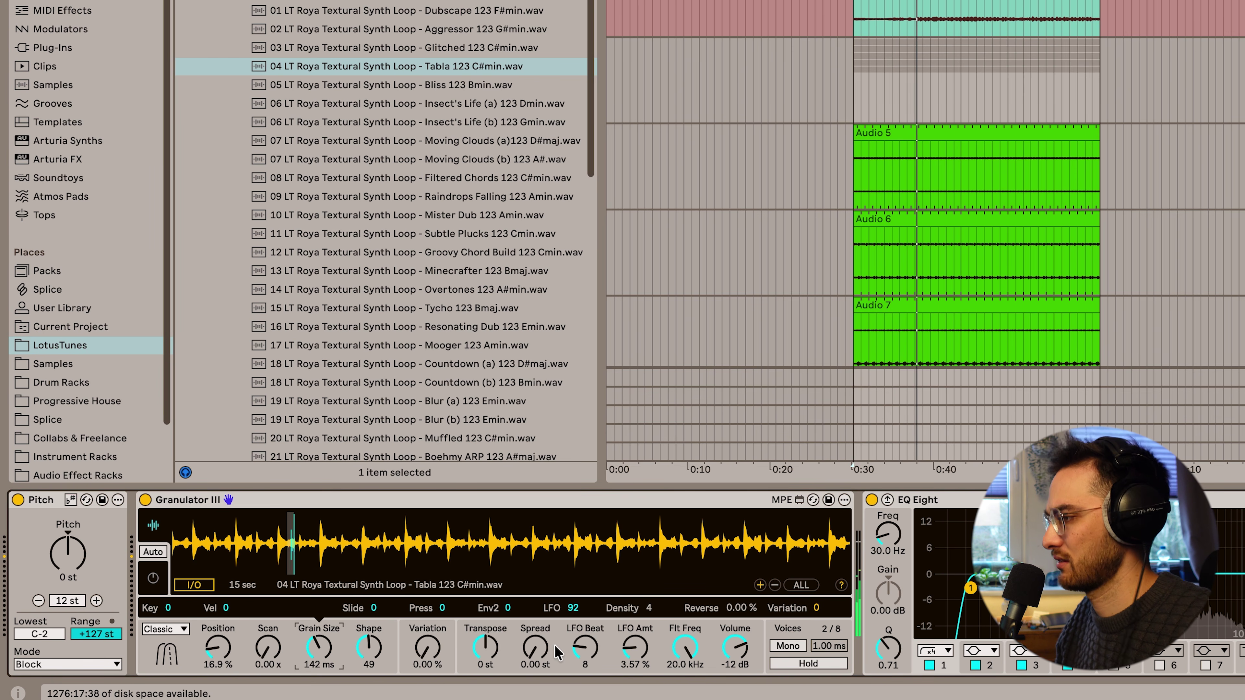
pyautogui.click(535, 647)
pyautogui.moveTo(268, 647)
pyautogui.mouseDown()
pyautogui.moveTo(268, 633)
pyautogui.moveTo(268, 659)
pyautogui.moveTo(218, 647)
pyautogui.moveTo(218, 627)
pyautogui.mouseUp()
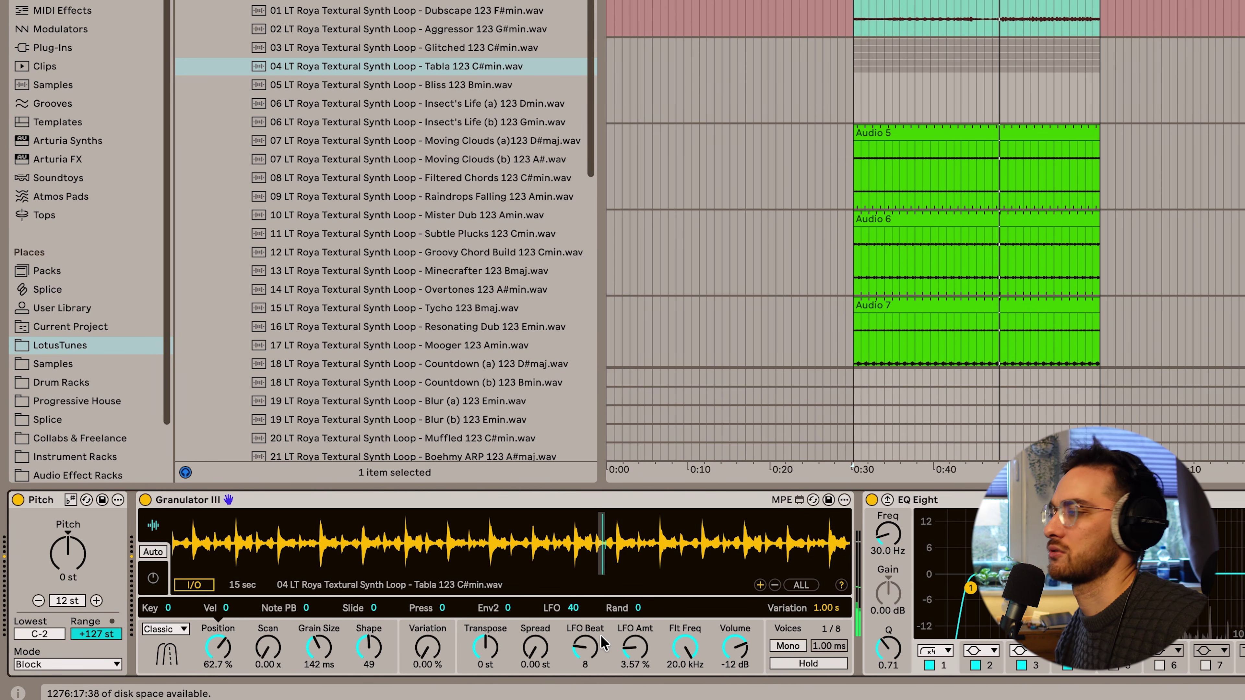
pyautogui.click(590, 649)
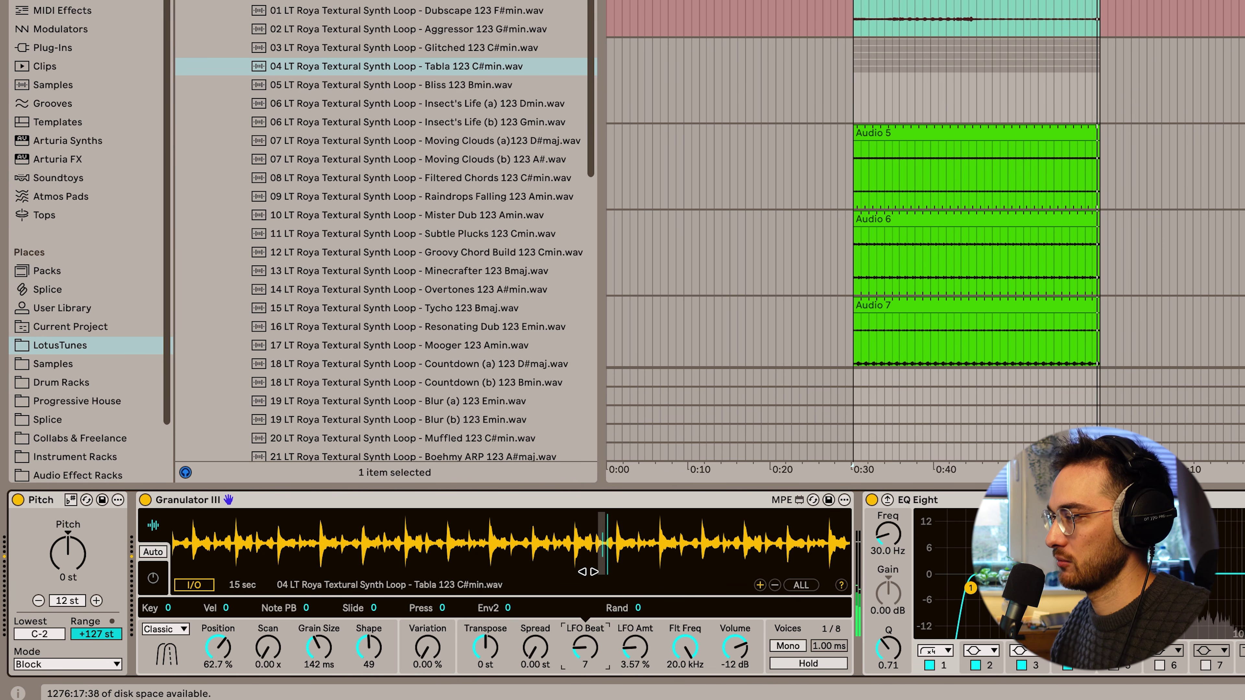
pyautogui.moveTo(603, 544); pyautogui.dragTo(666, 541)
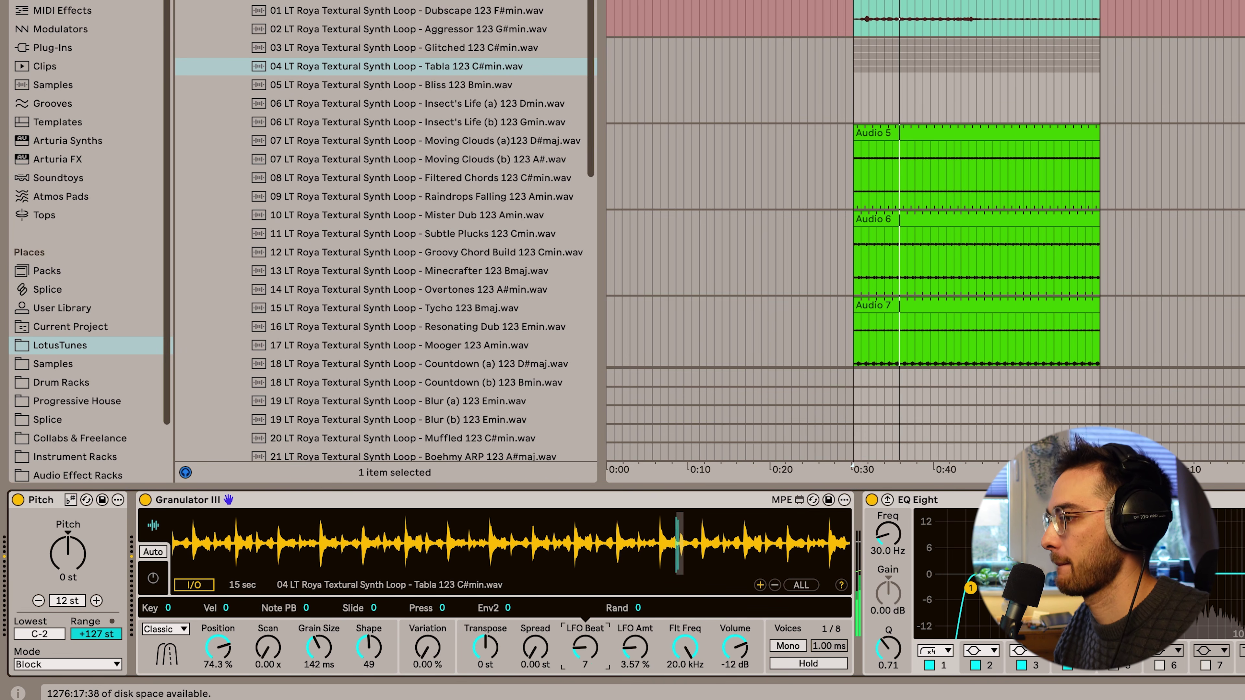
pyautogui.click(590, 656)
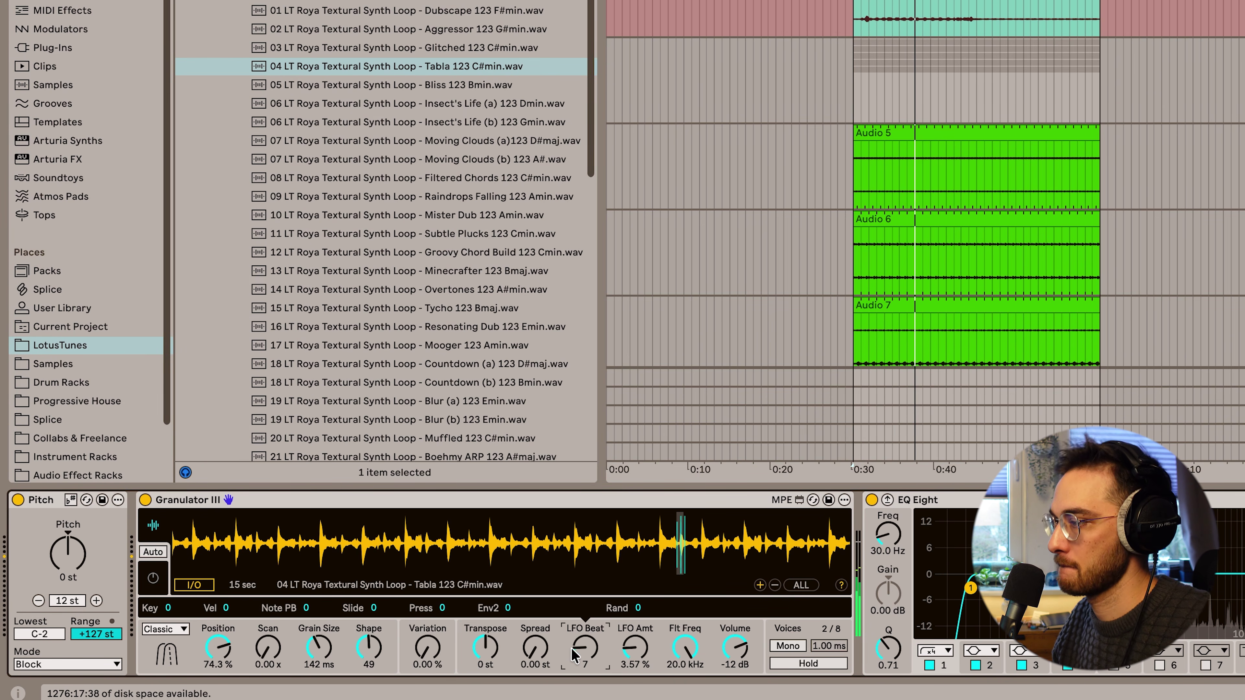
# Step: Try Granulator's LFO rate in Hz, switch it back to tempo sync and return to the waveform display
pyautogui.click(153, 578)
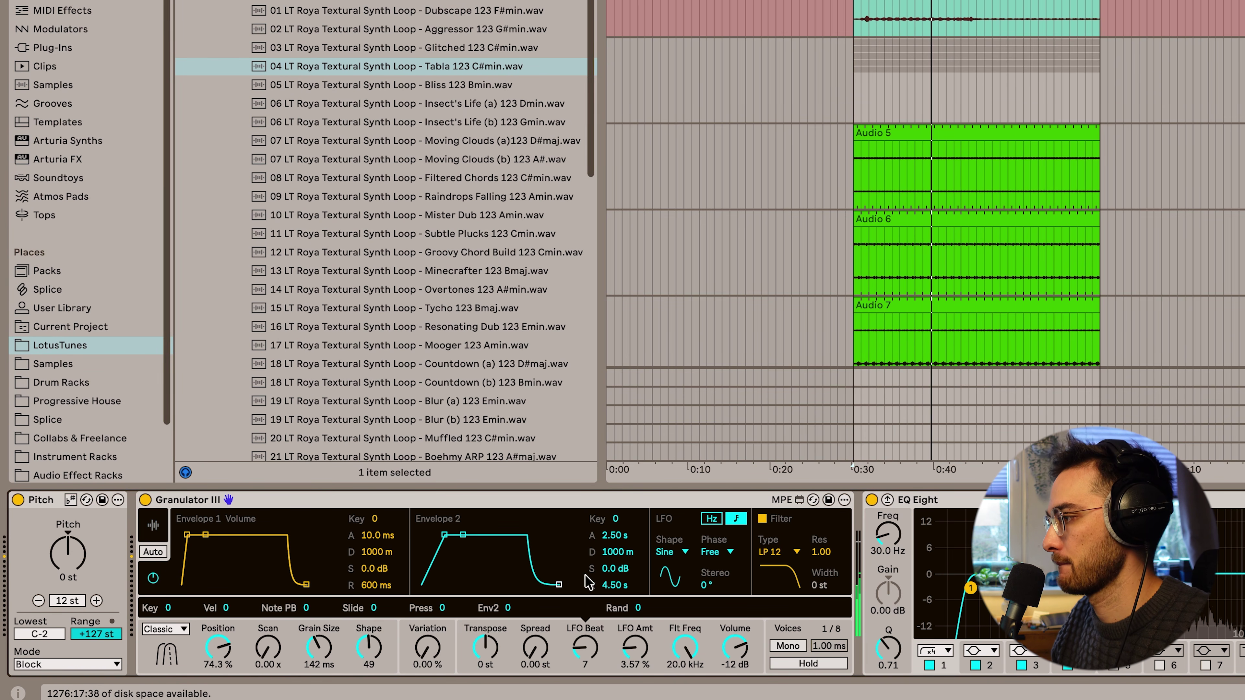
pyautogui.click(711, 520)
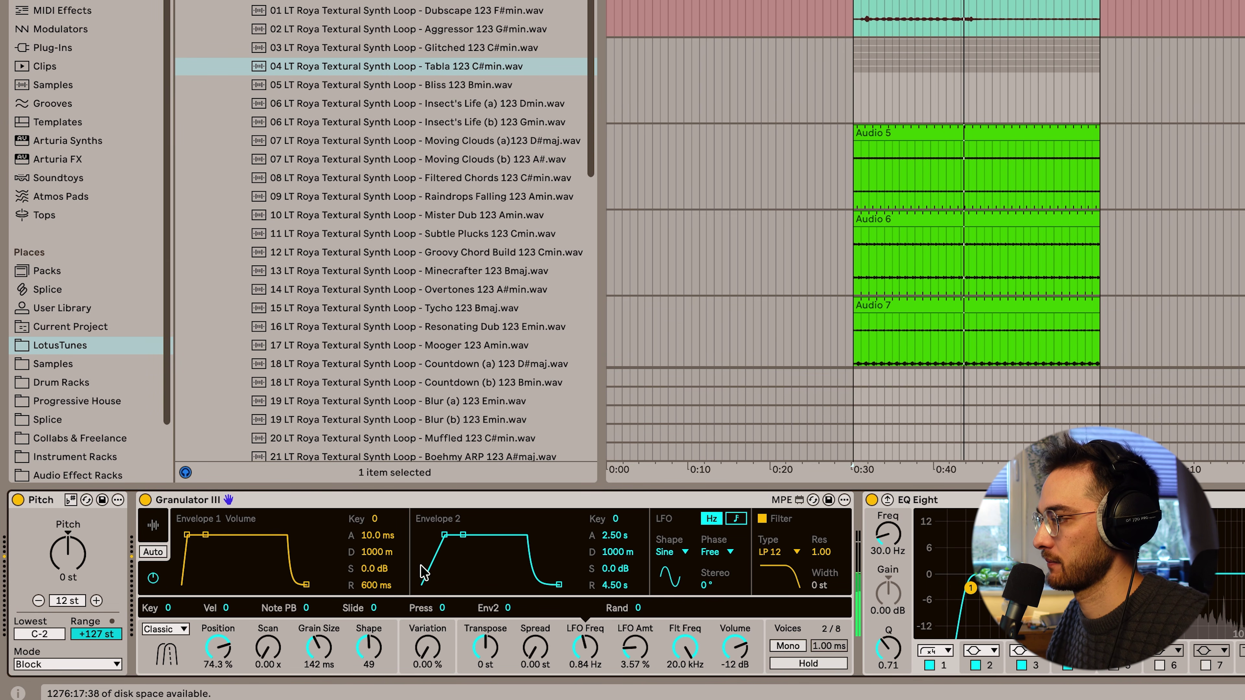
pyautogui.click(738, 519)
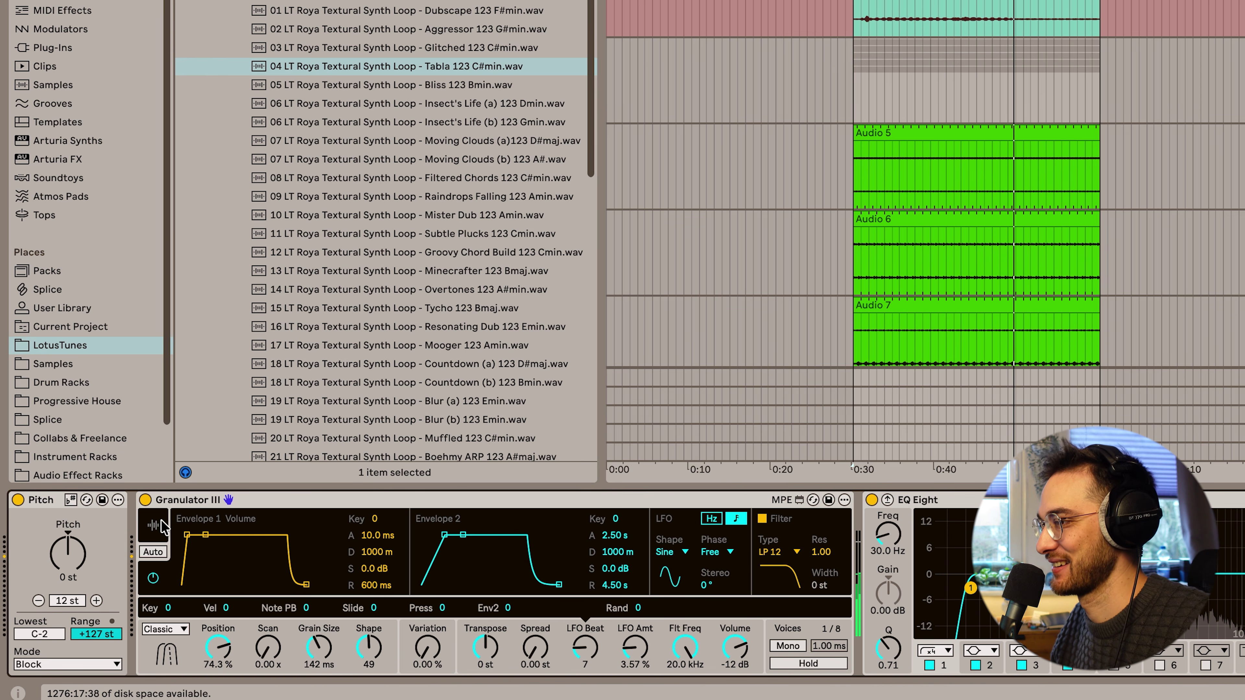
pyautogui.click(156, 534)
# Step: Replace Granulator's sample with the 10 Mister Dub 123 Amin loop and set the Position to 44.7 %
pyautogui.moveTo(431, 215); pyautogui.dragTo(437, 561)
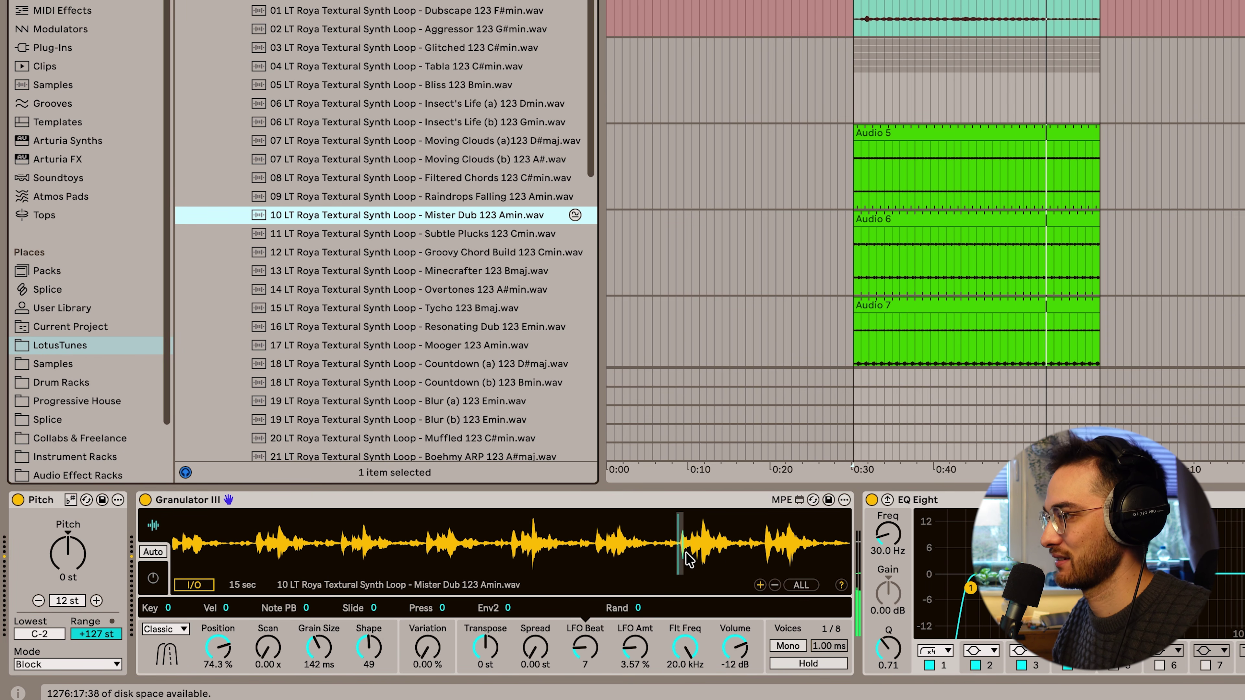
pyautogui.moveTo(681, 548); pyautogui.dragTo(626, 541)
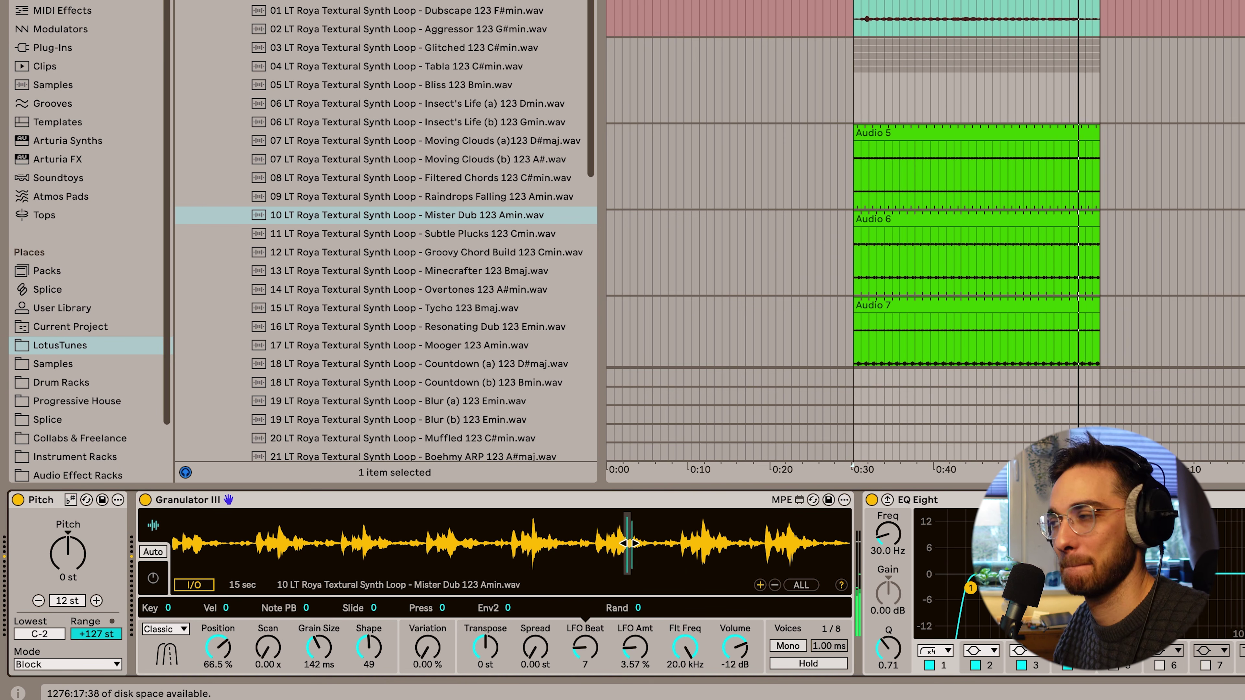
pyautogui.moveTo(441, 544); pyautogui.dragTo(479, 544)
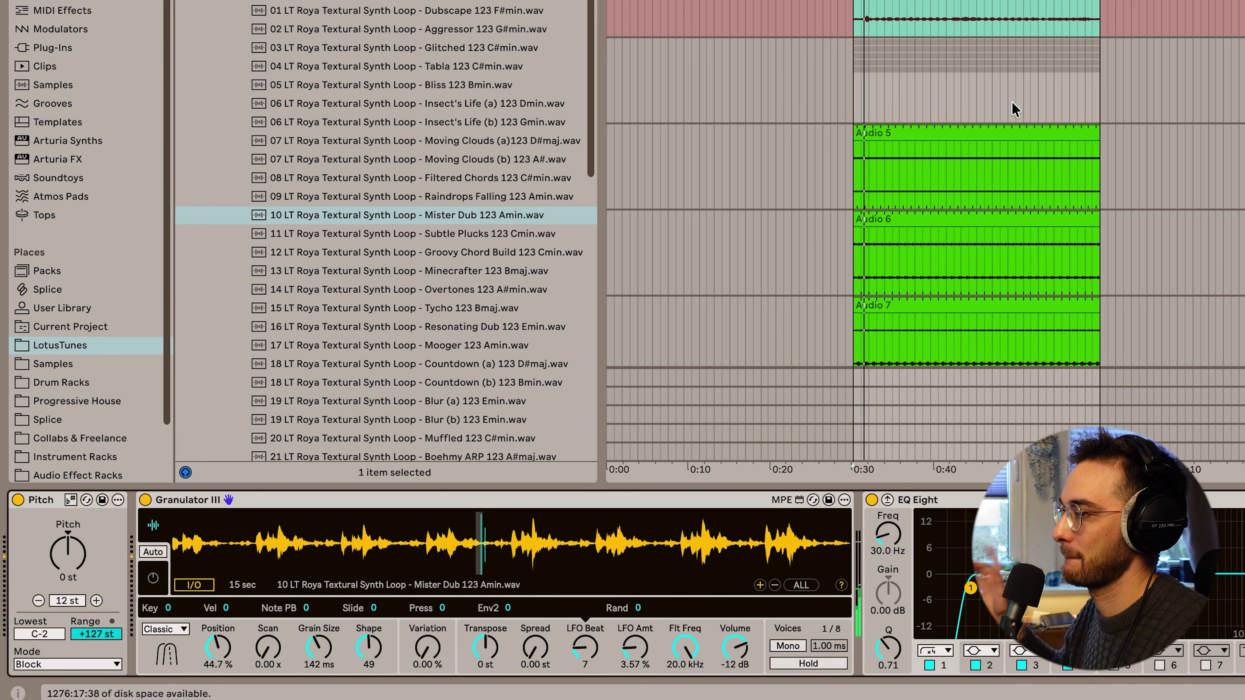
# Step: Shorten Granulator's Grain Size to 19.8 ms and set the Position to 22.6 %
pyautogui.moveTo(318, 648); pyautogui.dragTo(319, 677)
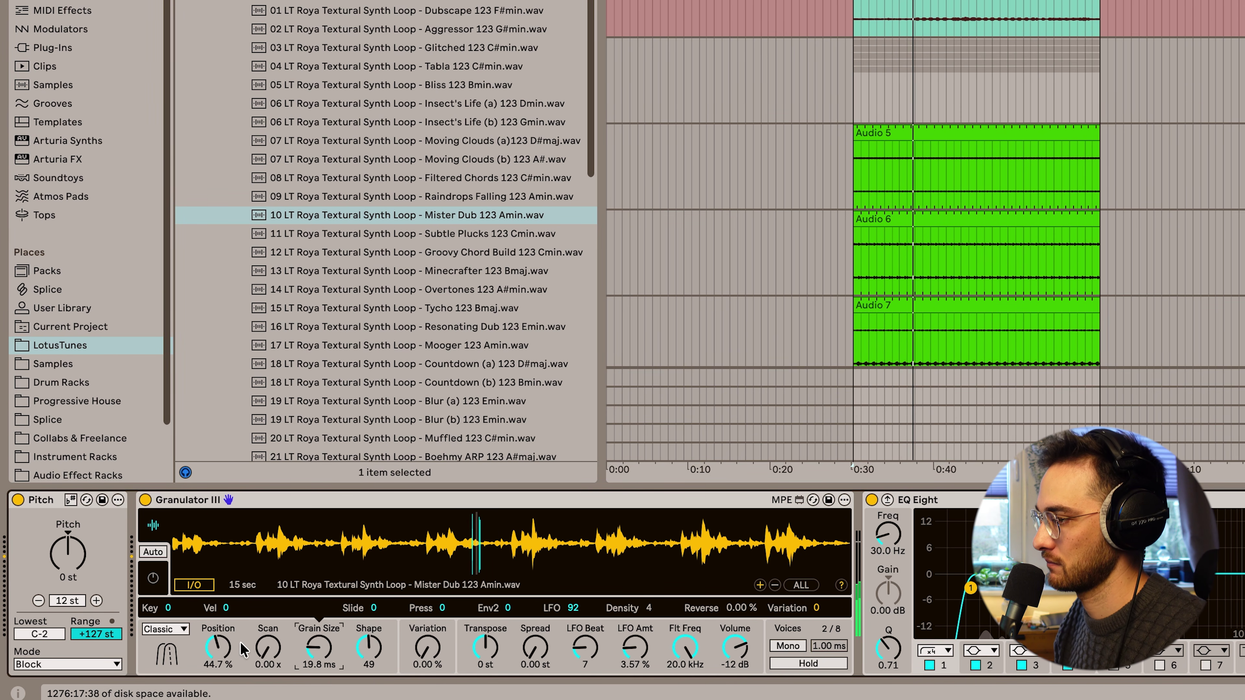
pyautogui.moveTo(226, 654); pyautogui.dragTo(236, 635)
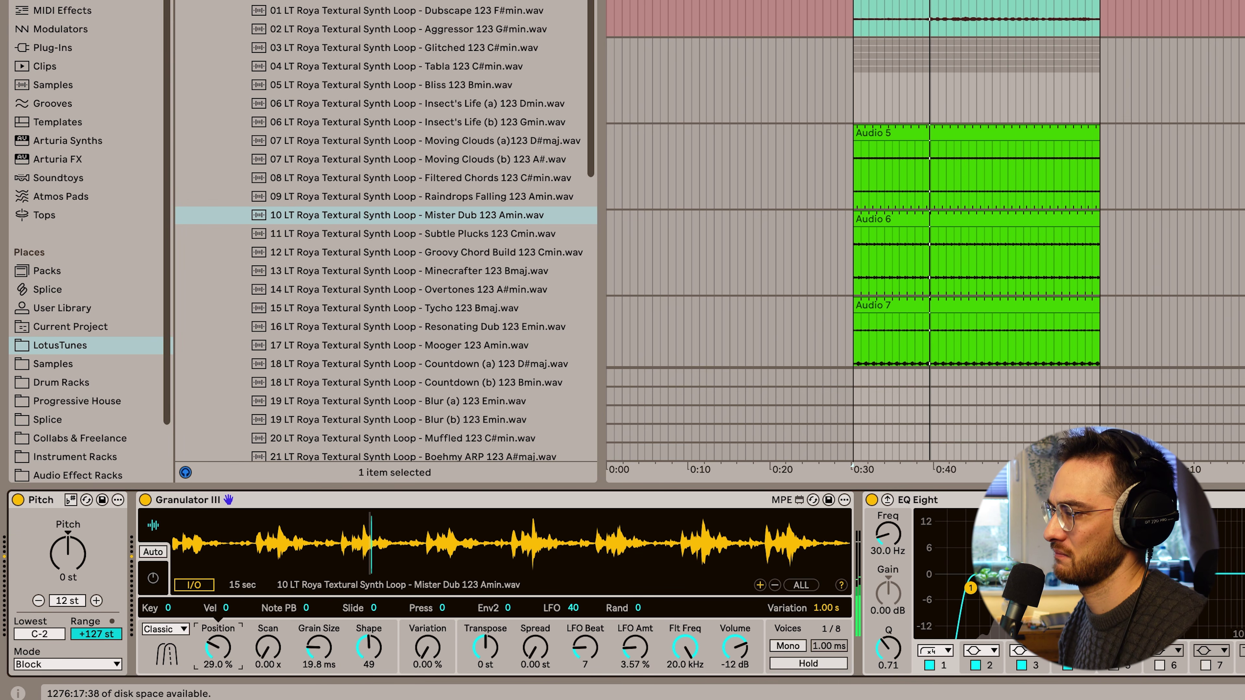
pyautogui.moveTo(366, 543); pyautogui.dragTo(327, 543)
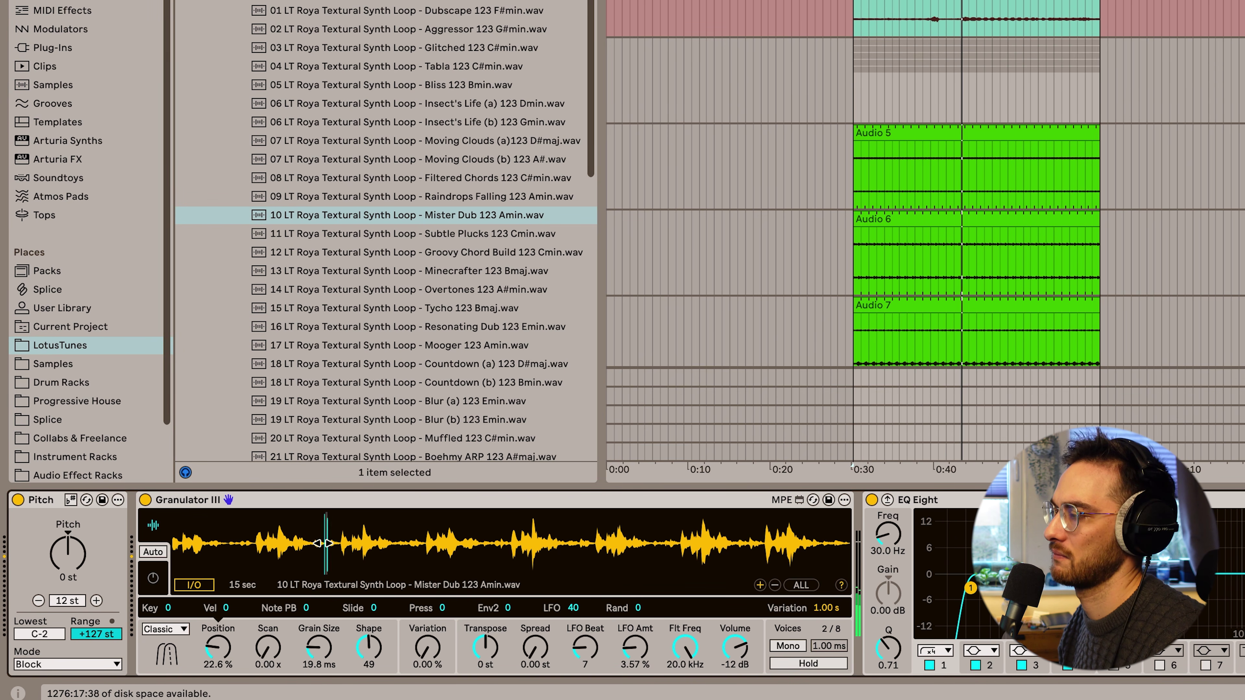
# Step: Stop the recording and expand the take lanes of the 14 Audio track
pyautogui.scroll(-2, 567, 315)
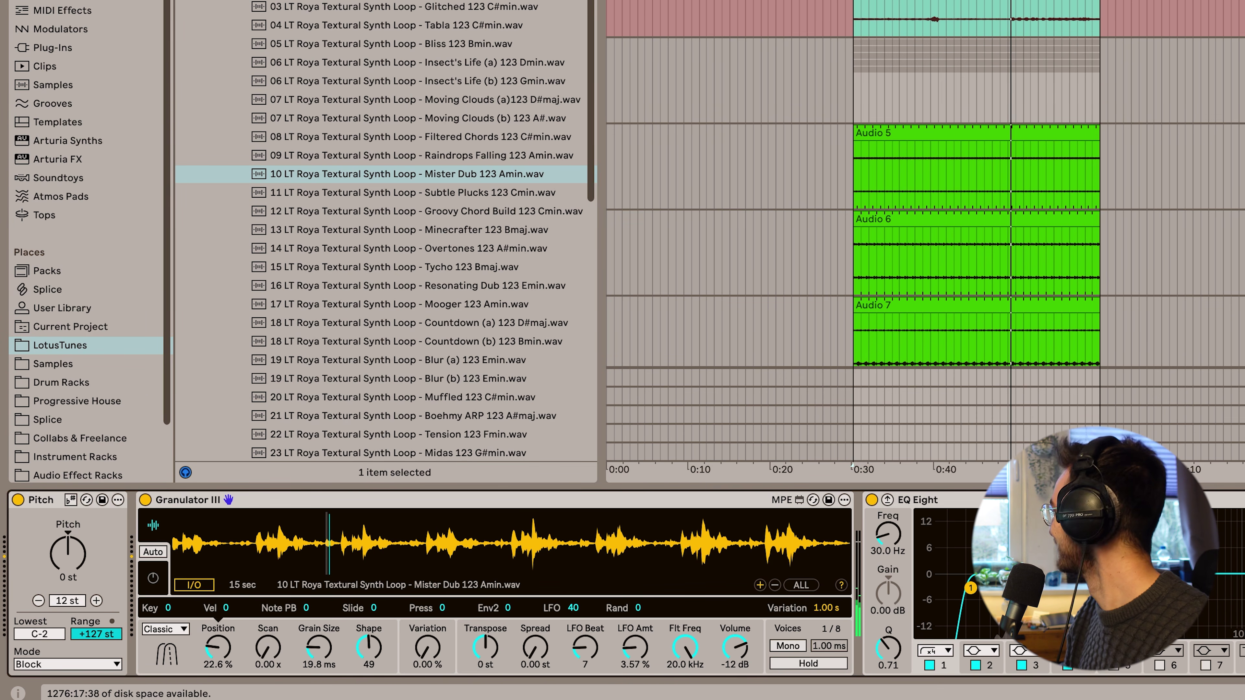
pyautogui.press('space')
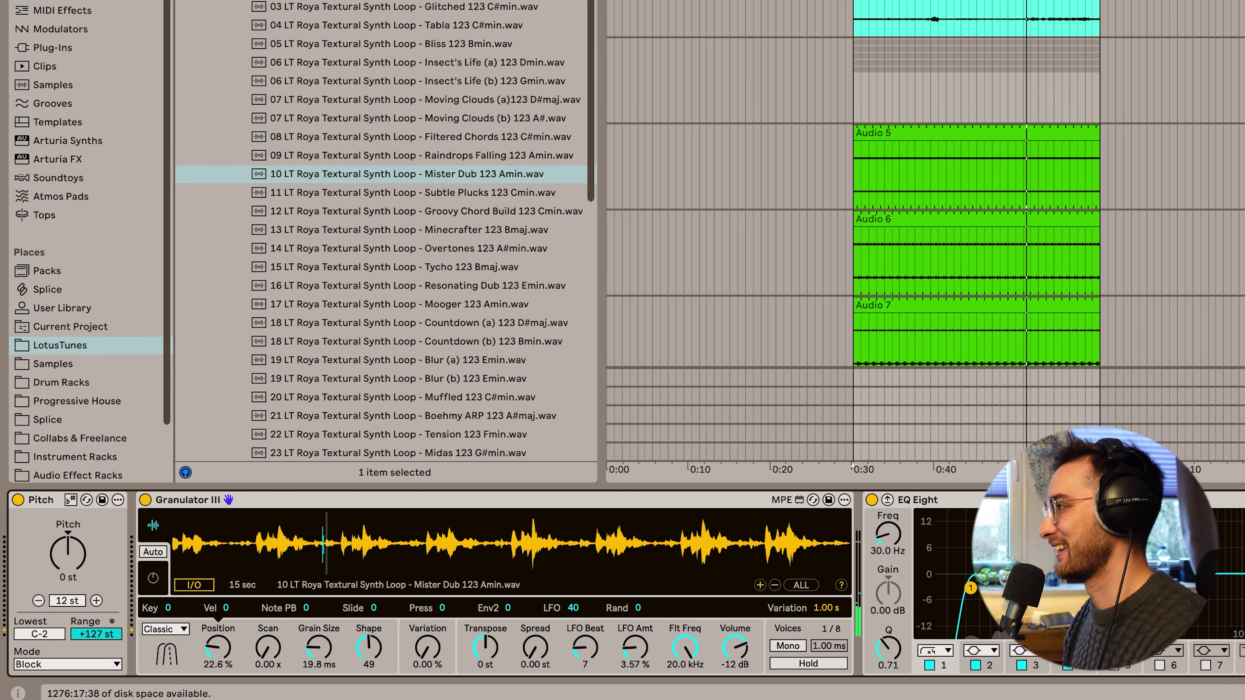
pyautogui.click(931, 19)
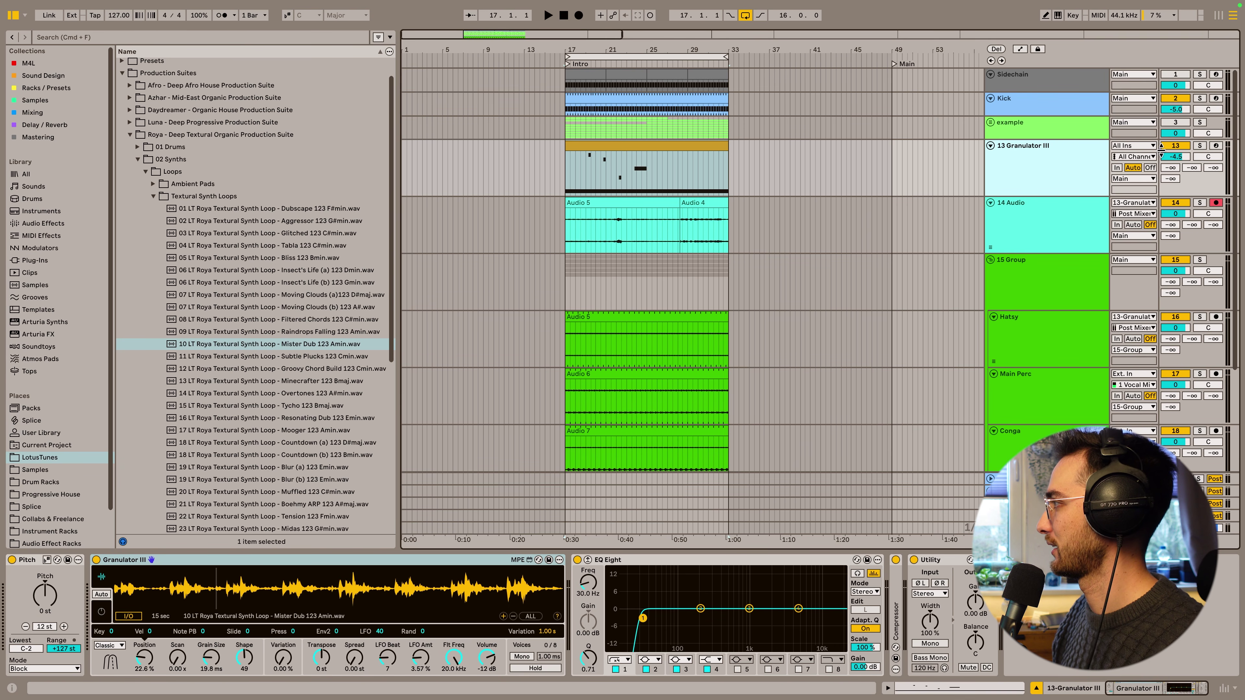
pyautogui.click(687, 222)
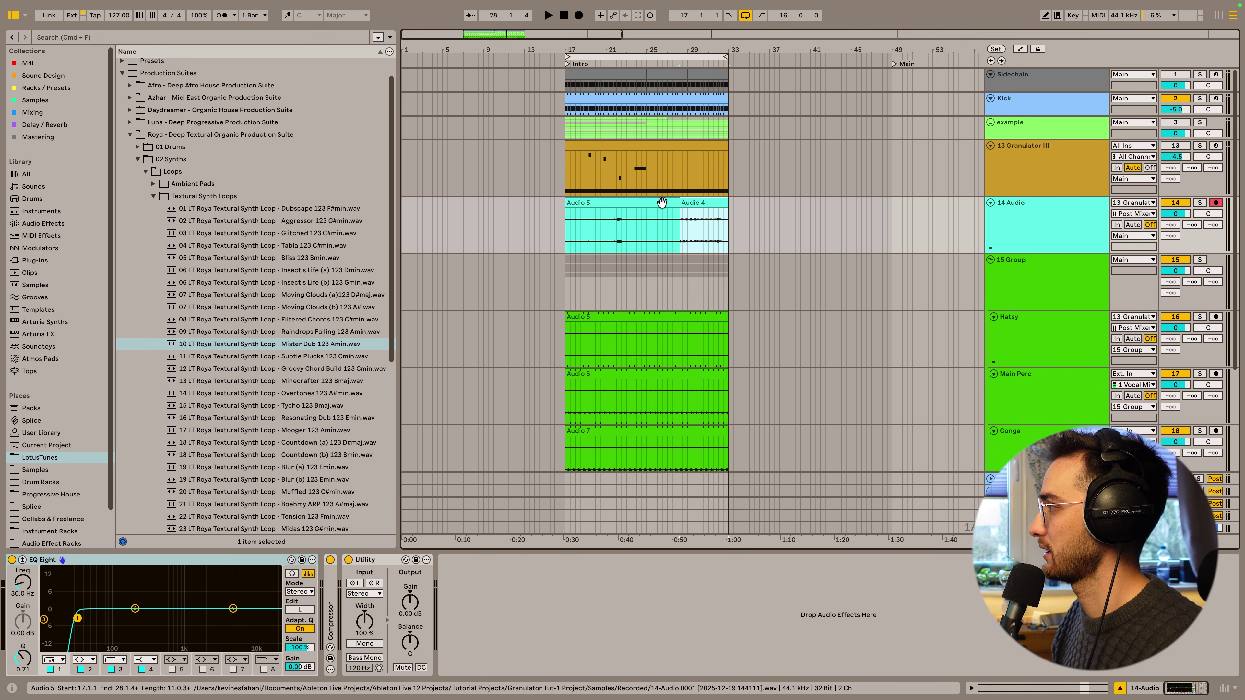
pyautogui.click(991, 246)
pyautogui.scroll(-2, 867, 313)
# Step: Go through the recorded takes of the 14 Audio track and open the Audio 5 take in the sample editor
pyautogui.click(628, 214)
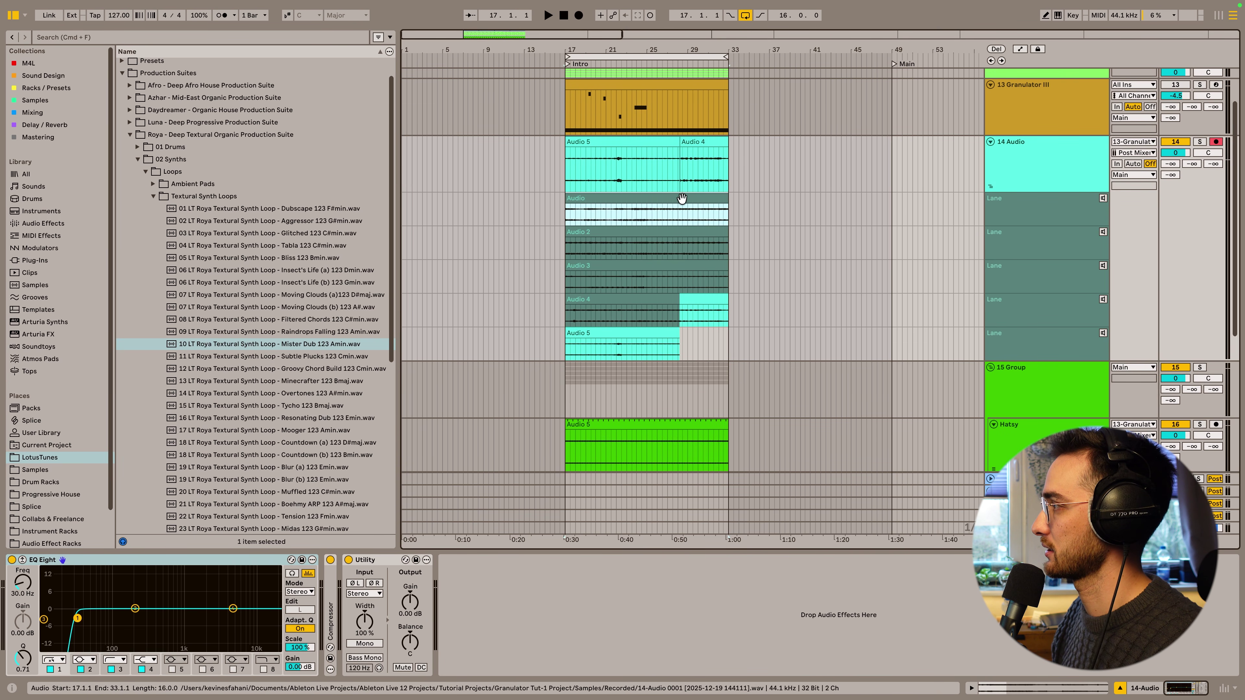
pyautogui.click(651, 322)
pyautogui.click(650, 331)
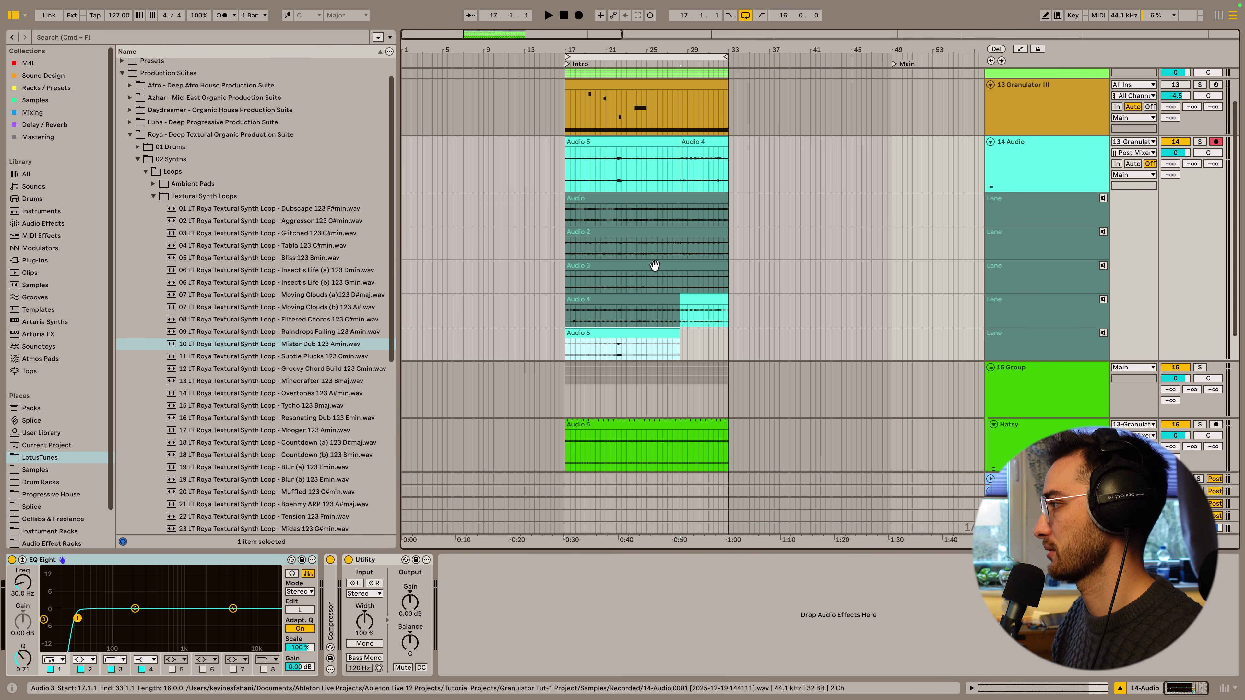
pyautogui.doubleClick(640, 335)
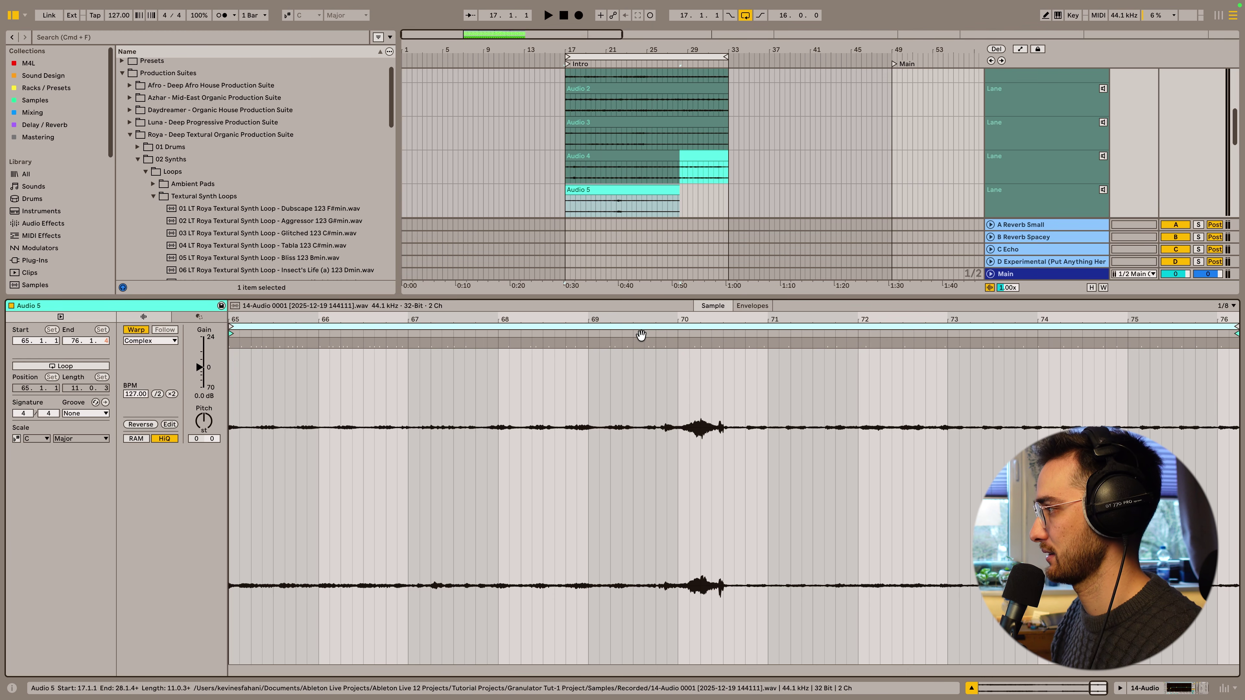
# Step: Set the Audio 5 sample editor's grid to 1/16 and place the insert marker at 71.3.1
pyautogui.moveTo(764, 432); pyautogui.dragTo(857, 437)
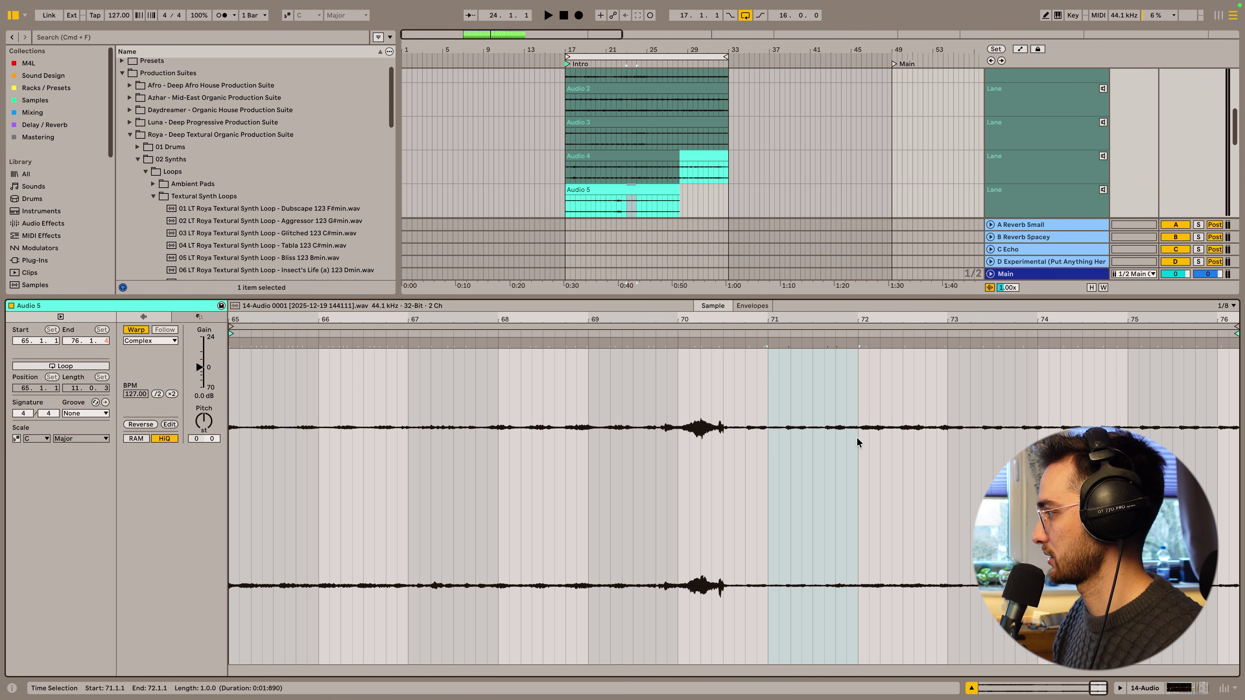
pyautogui.click(1227, 306)
pyautogui.click(1149, 384)
pyautogui.click(812, 402)
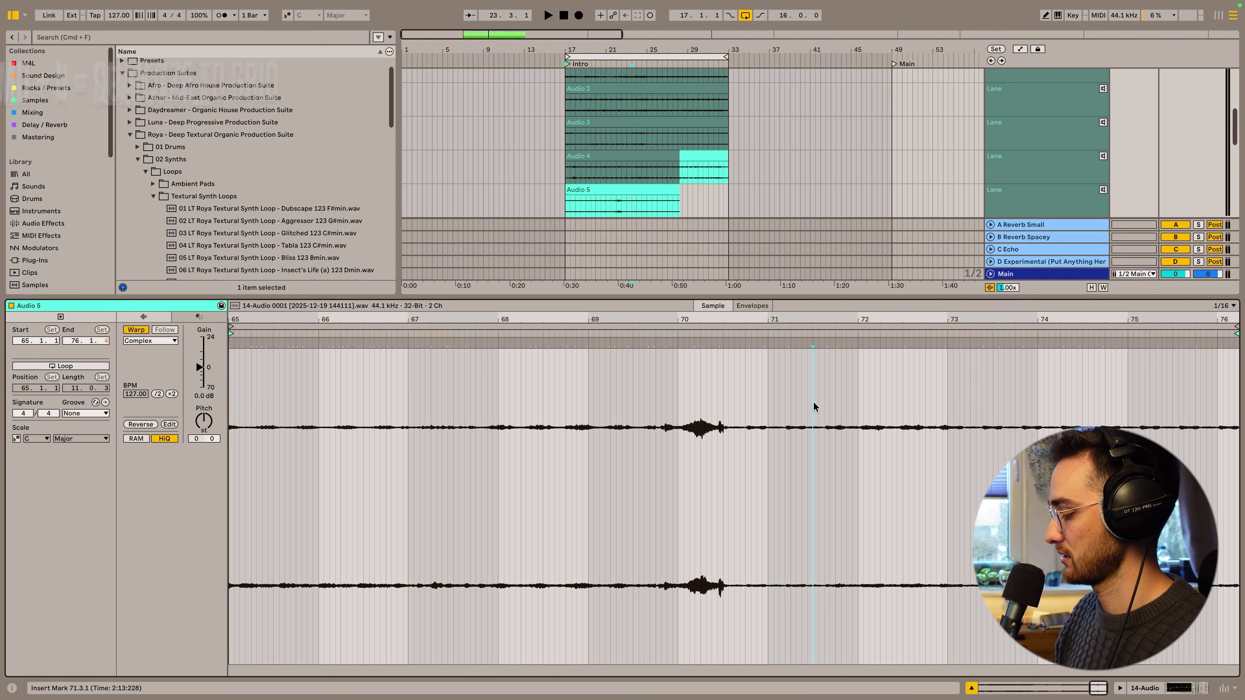
# Step: Quantize the whole Audio 5 sample to the 1/16 grid
pyautogui.press('super+a')
pyautogui.press('super+u')
pyautogui.moveTo(768, 425); pyautogui.dragTo(855, 425)
pyautogui.rightClick(859, 406)
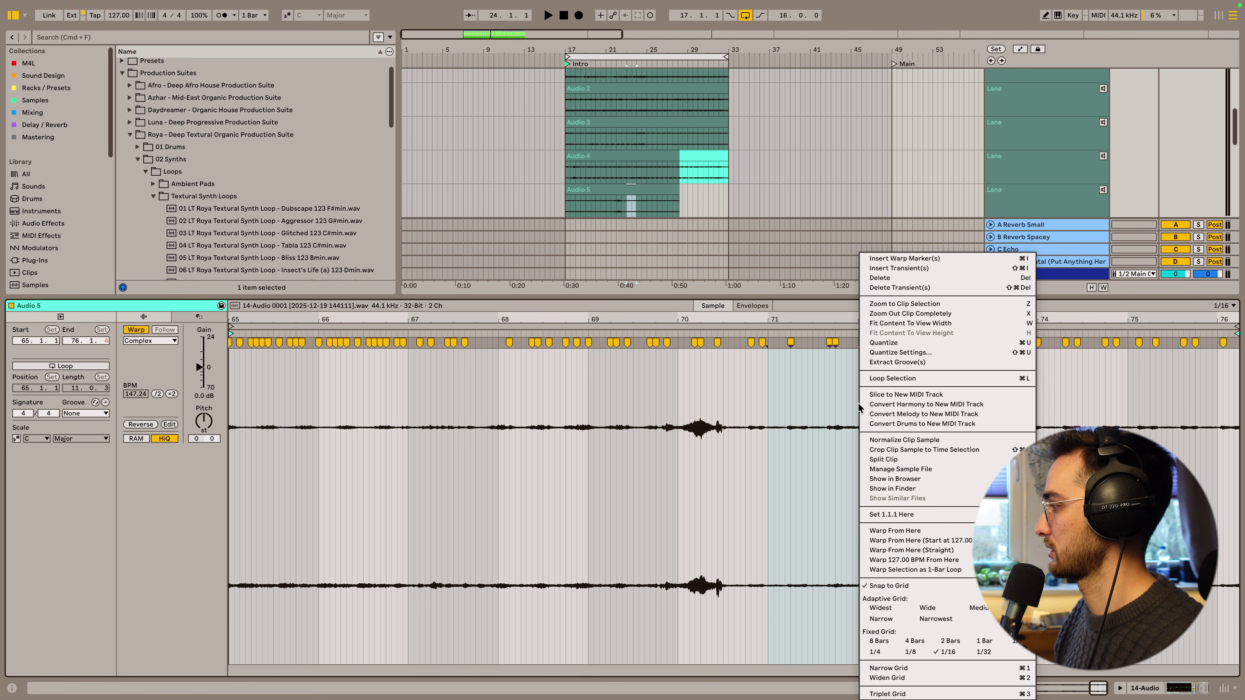
pyautogui.click(802, 472)
pyautogui.click(779, 454)
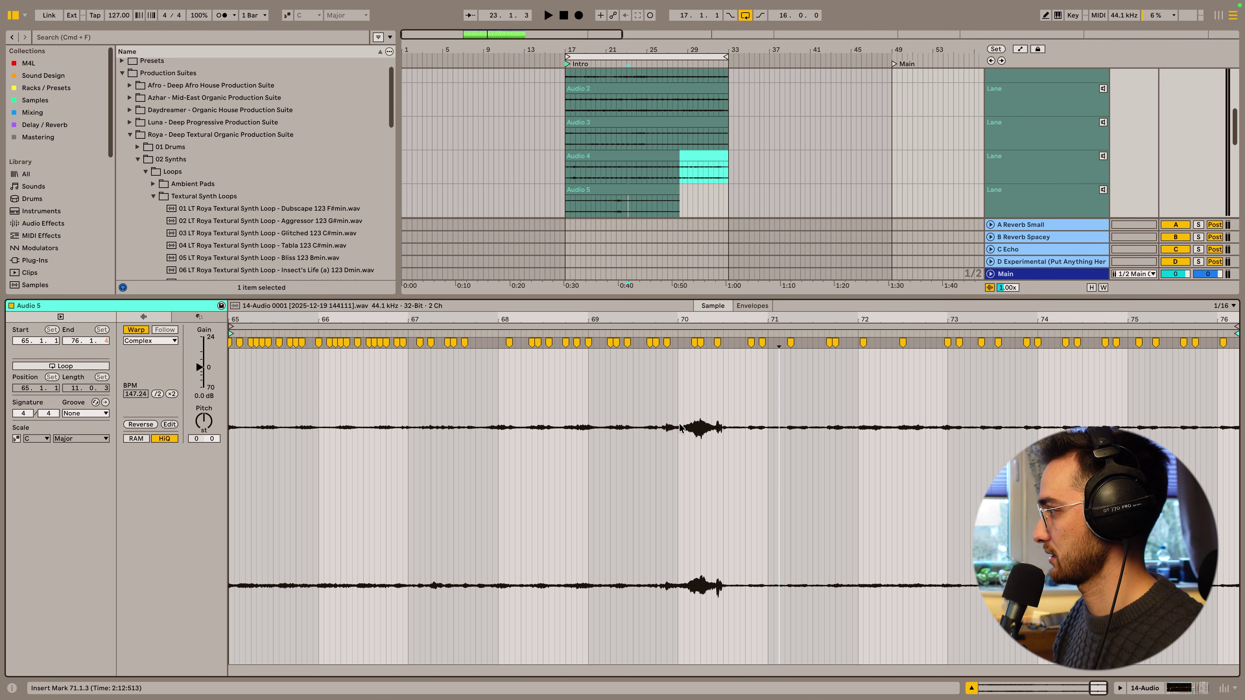
# Step: Loop the one-bar section from 70.1.1 to 71.1.1 of the Audio 5 sample and start playback
pyautogui.moveTo(677, 419); pyautogui.dragTo(768, 426)
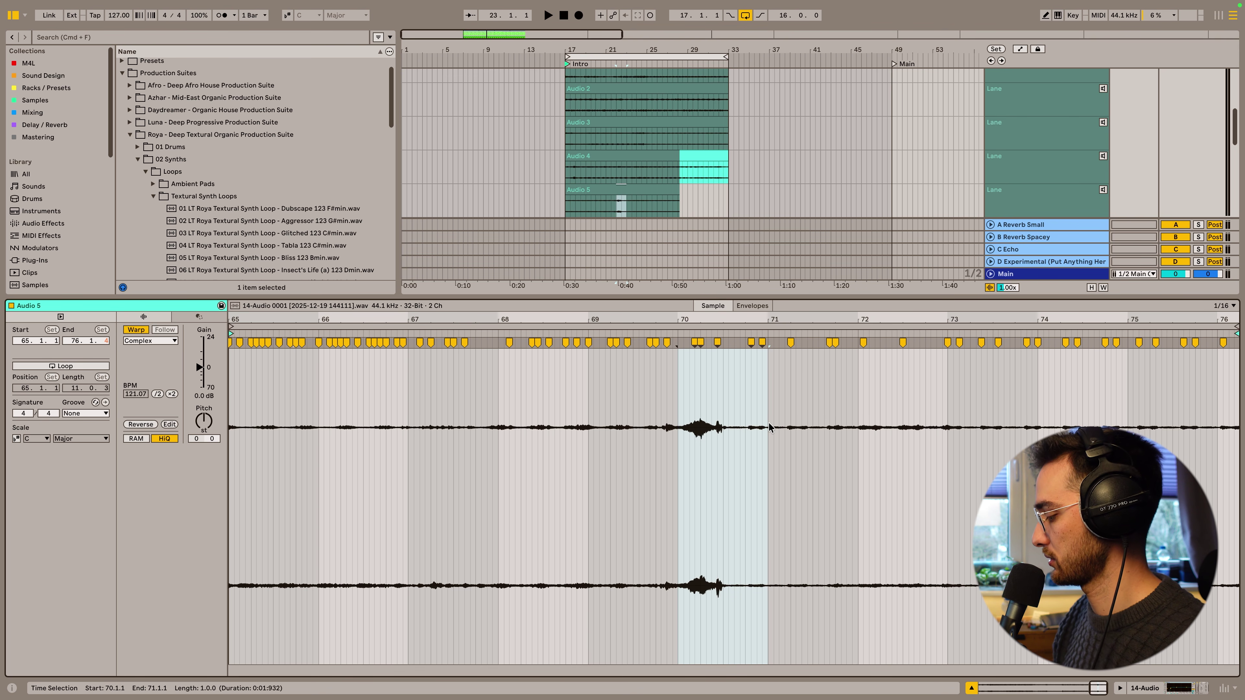
pyautogui.press('super+l')
pyautogui.press('space')
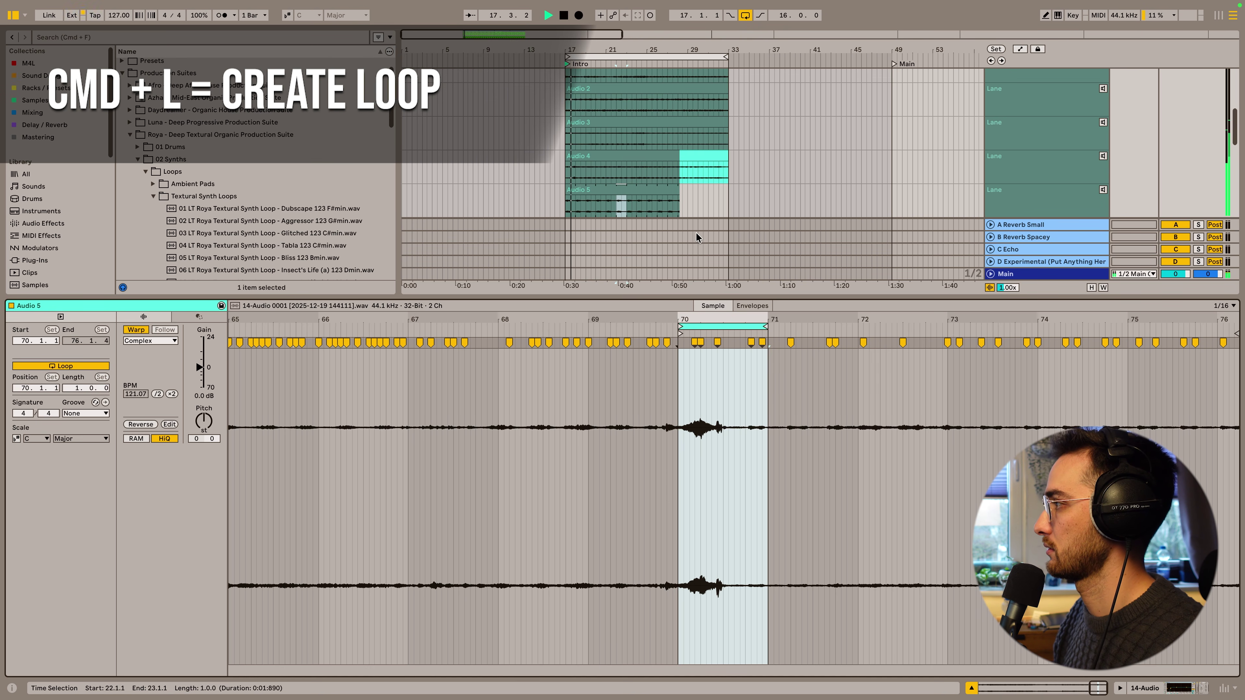
# Step: Audition the Audio 5 take lane and extend its looped clip to bar 33
pyautogui.click(1103, 190)
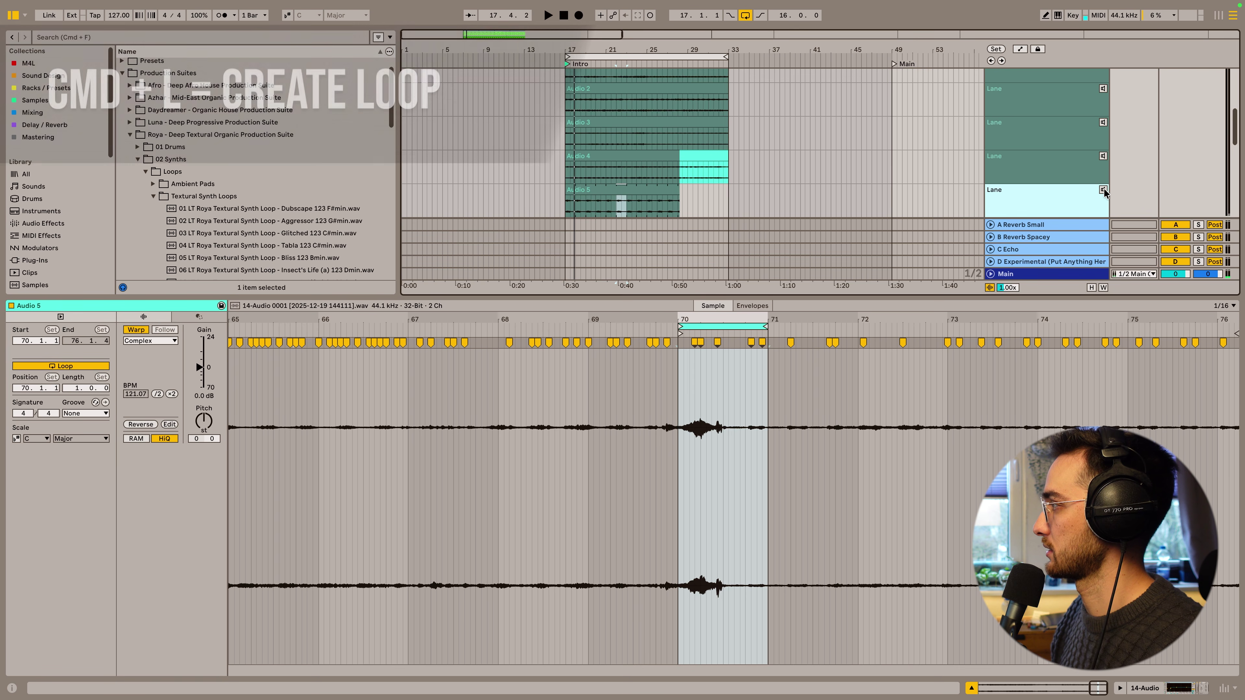
pyautogui.moveTo(681, 192); pyautogui.dragTo(728, 191)
pyautogui.moveTo(714, 321); pyautogui.dragTo(714, 319)
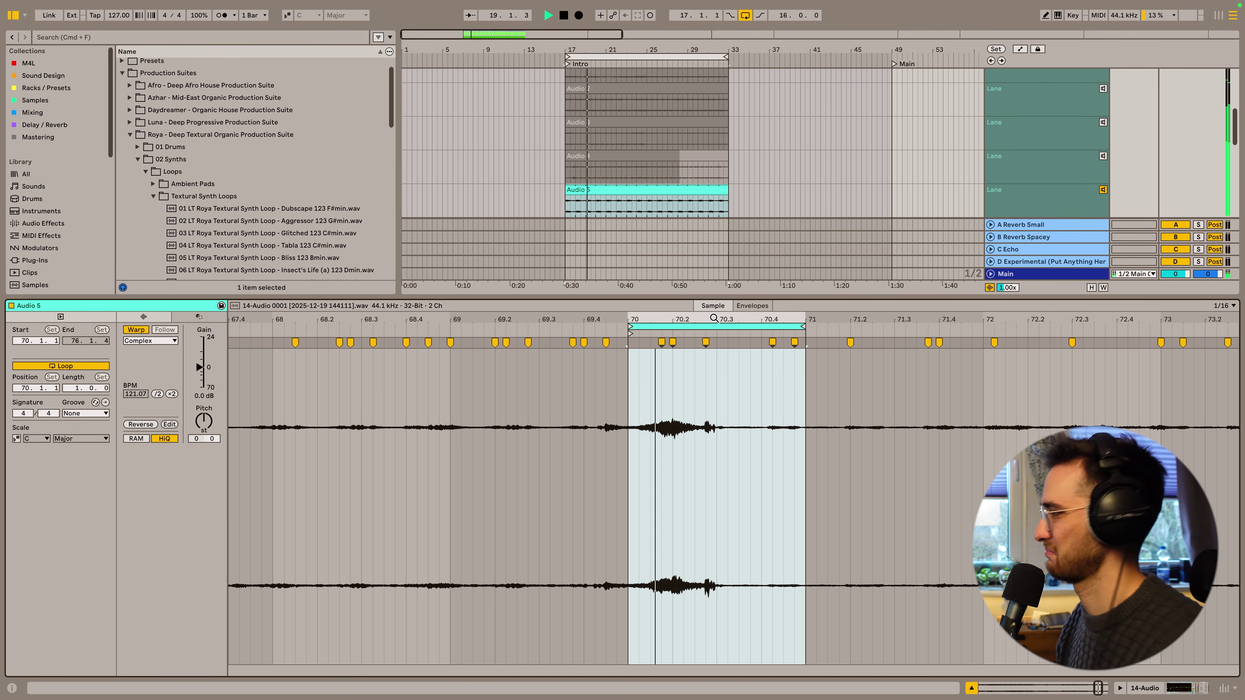
# Step: Move the Audio 5 clip's one-bar loop so that it starts at 68.1.1
pyautogui.hotkey('shift', 'Tab')
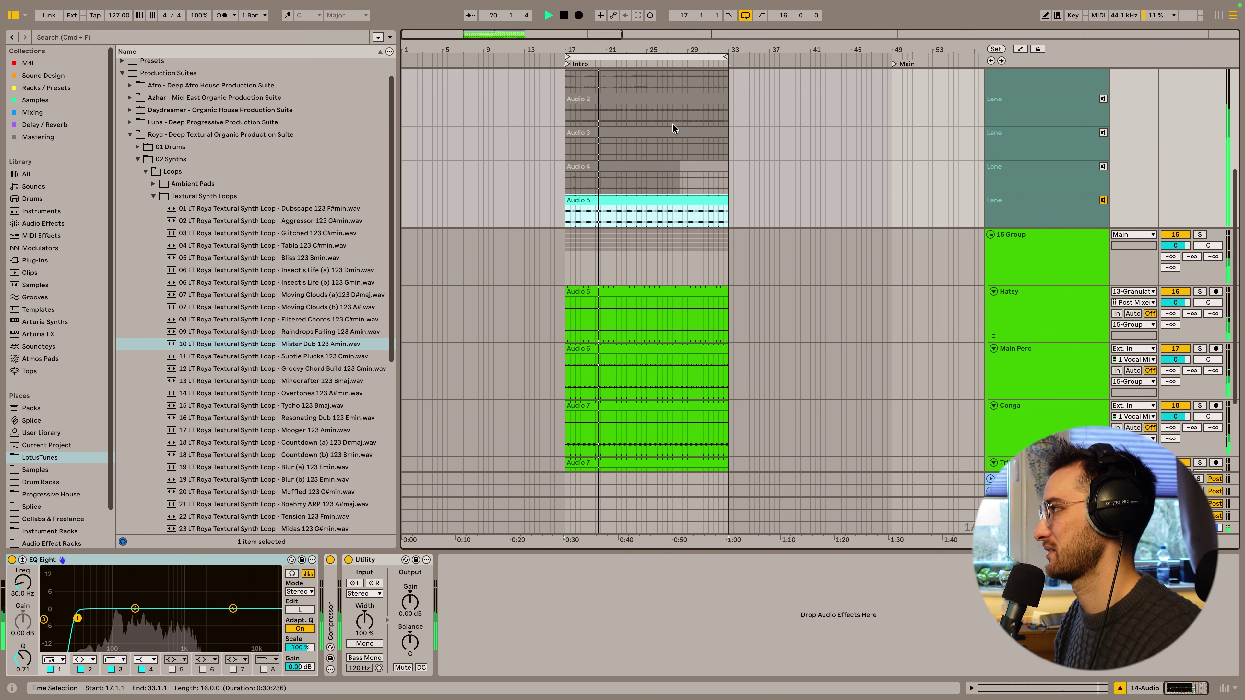
pyautogui.click(679, 56)
pyautogui.scroll(4, 659, 275)
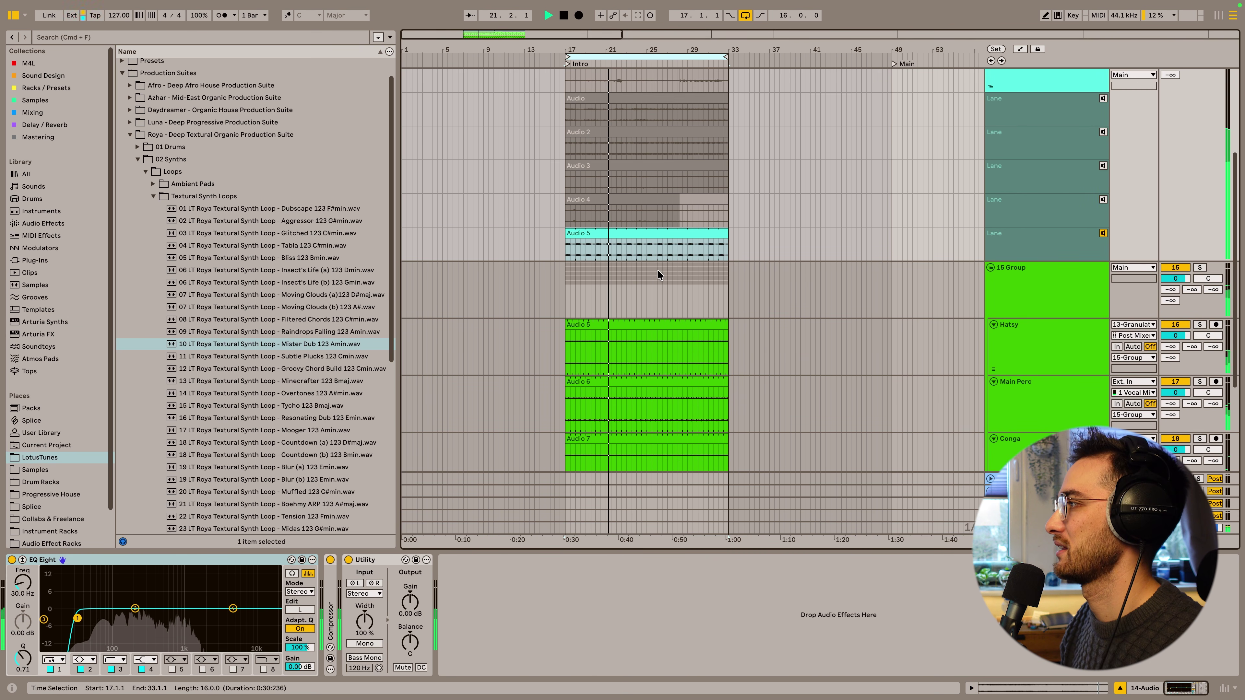
pyautogui.doubleClick(654, 302)
pyautogui.moveTo(633, 318); pyautogui.dragTo(963, 318)
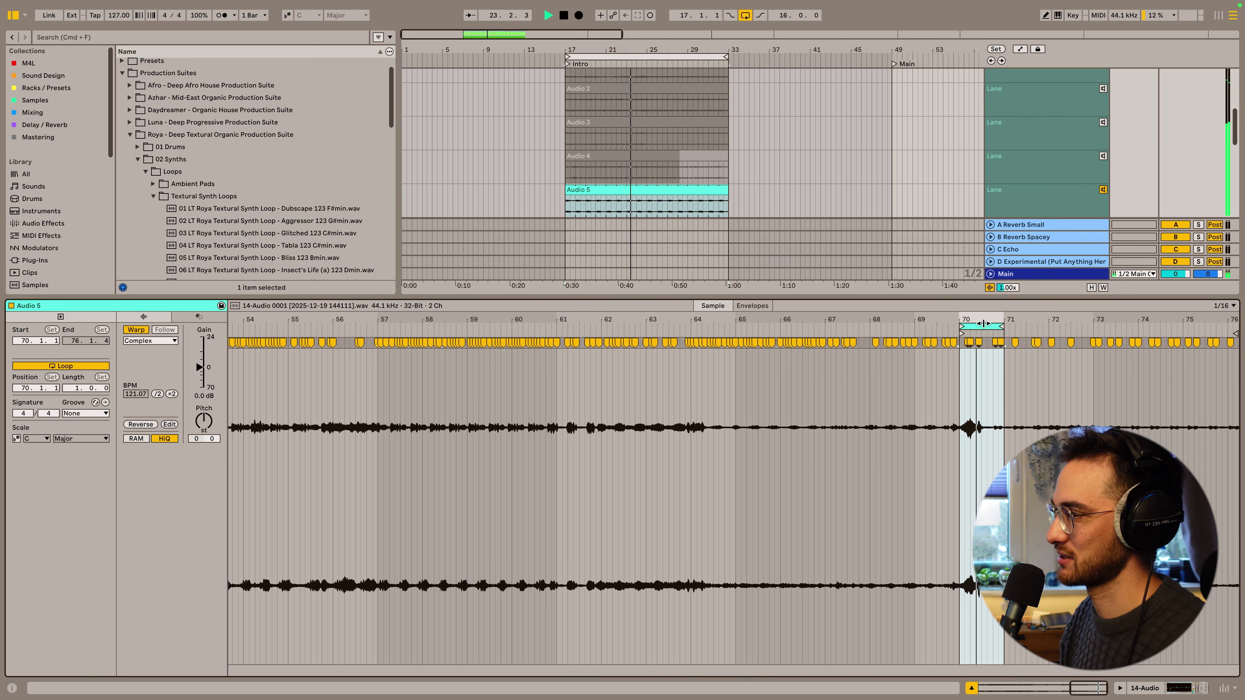
pyautogui.moveTo(983, 323); pyautogui.dragTo(859, 321)
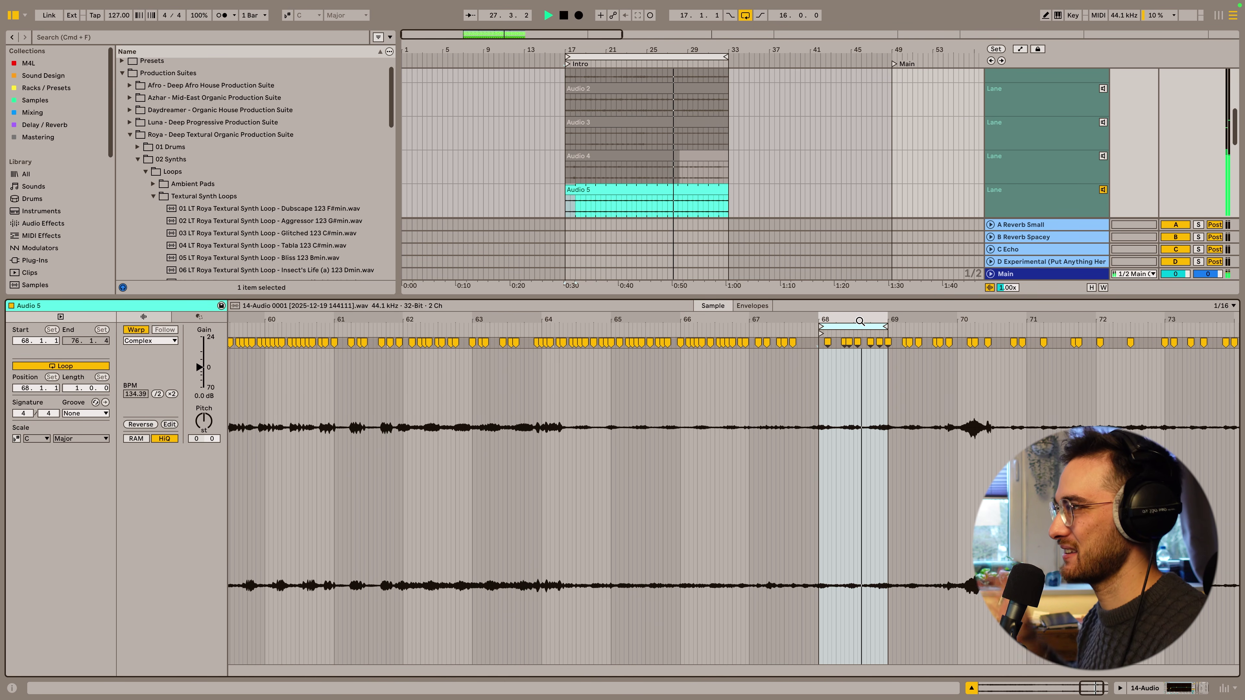
# Step: Insert a new audio track below 14 Audio and move the looped Audio 5 clip onto it at bar 17
pyautogui.hotkey('shift', 'Tab')
pyautogui.scroll(3, 704, 285)
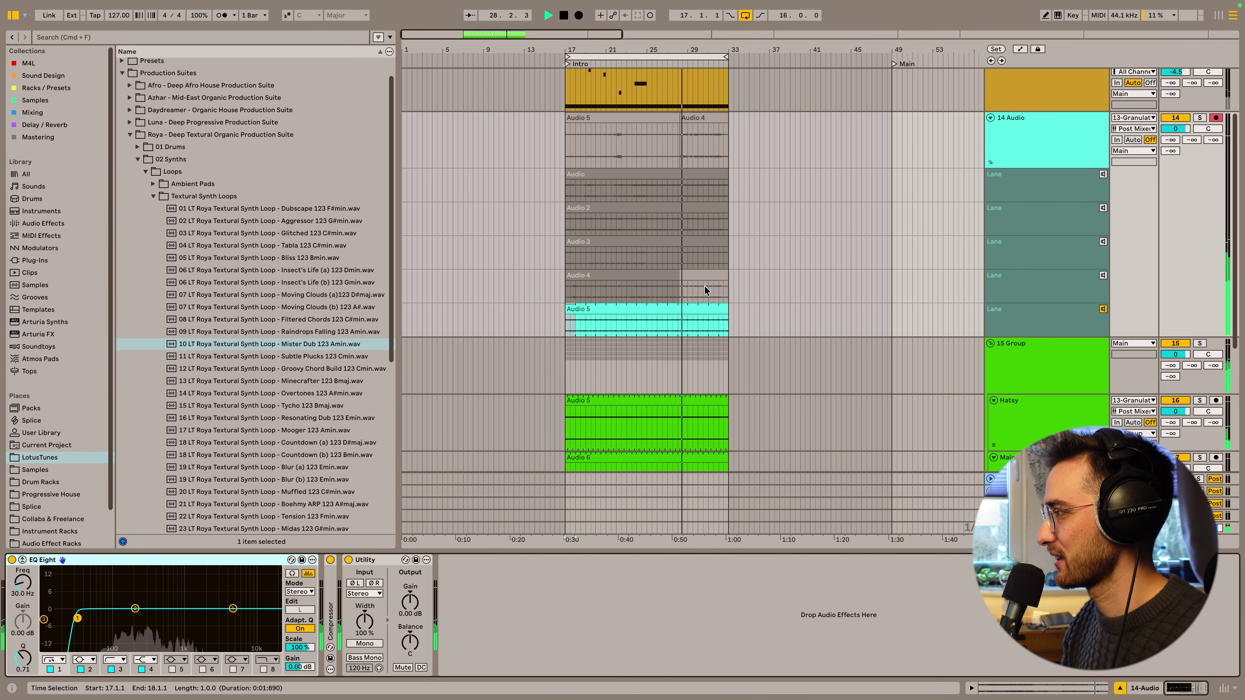
pyautogui.click(690, 309)
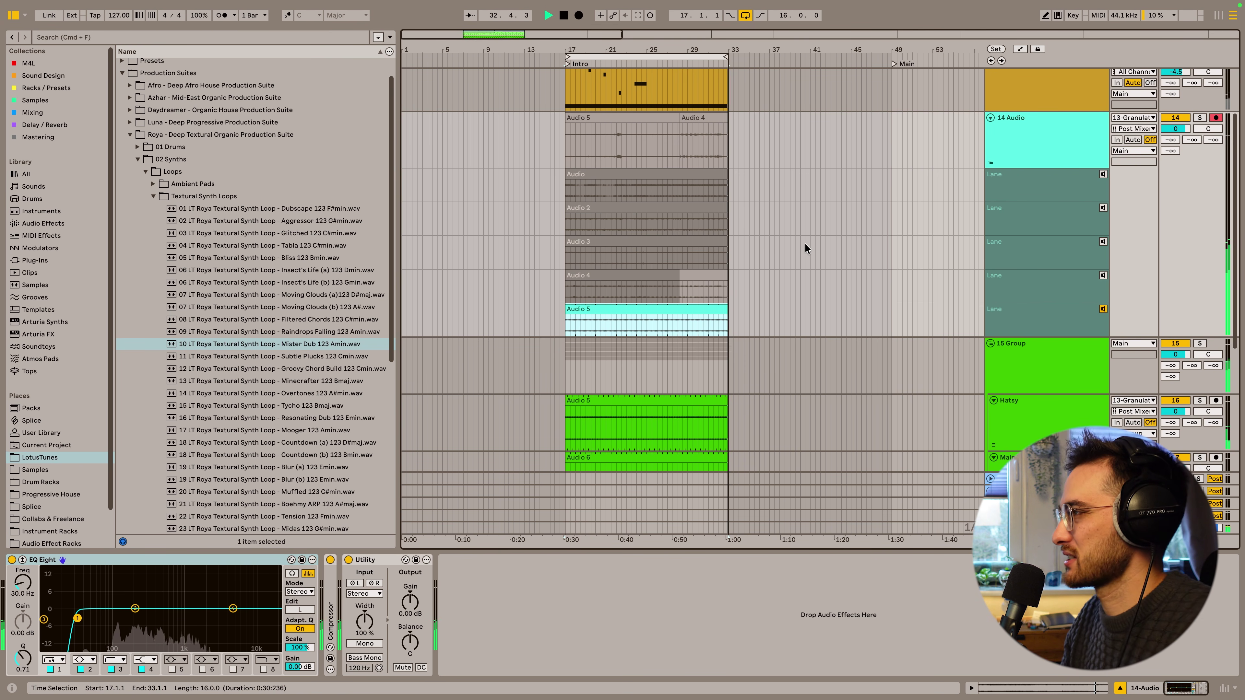
pyautogui.scroll(1, 808, 256)
pyautogui.click(1051, 147)
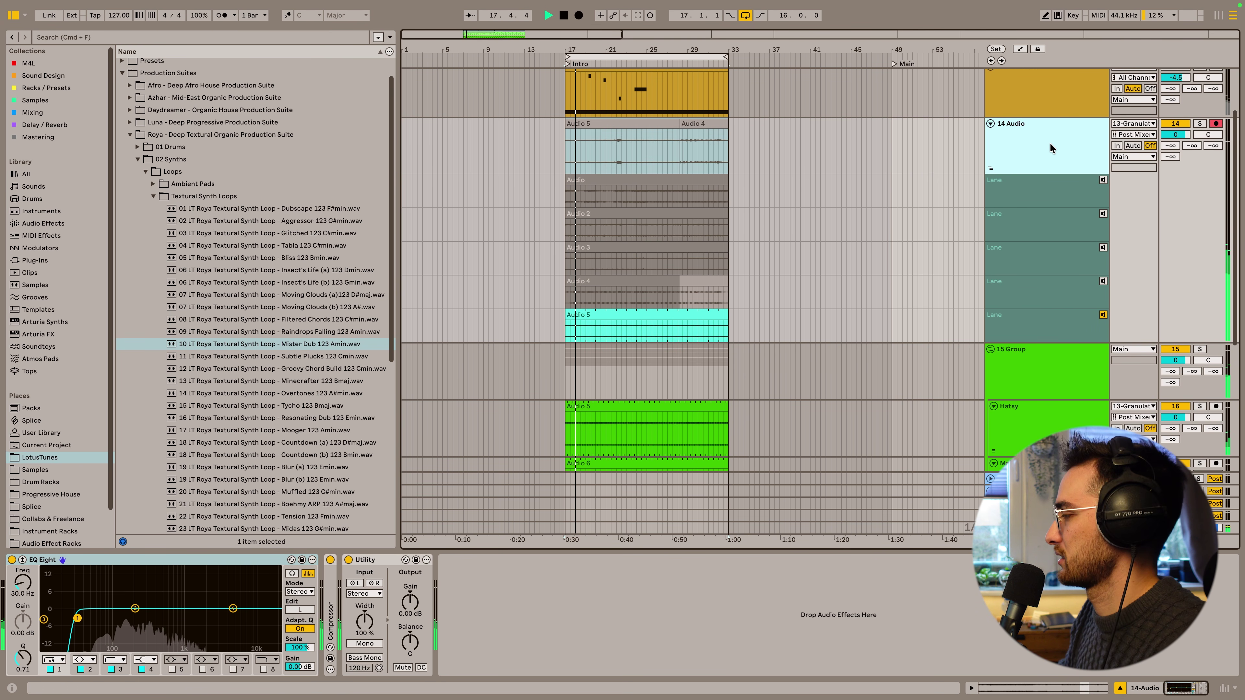
pyautogui.press('super+t')
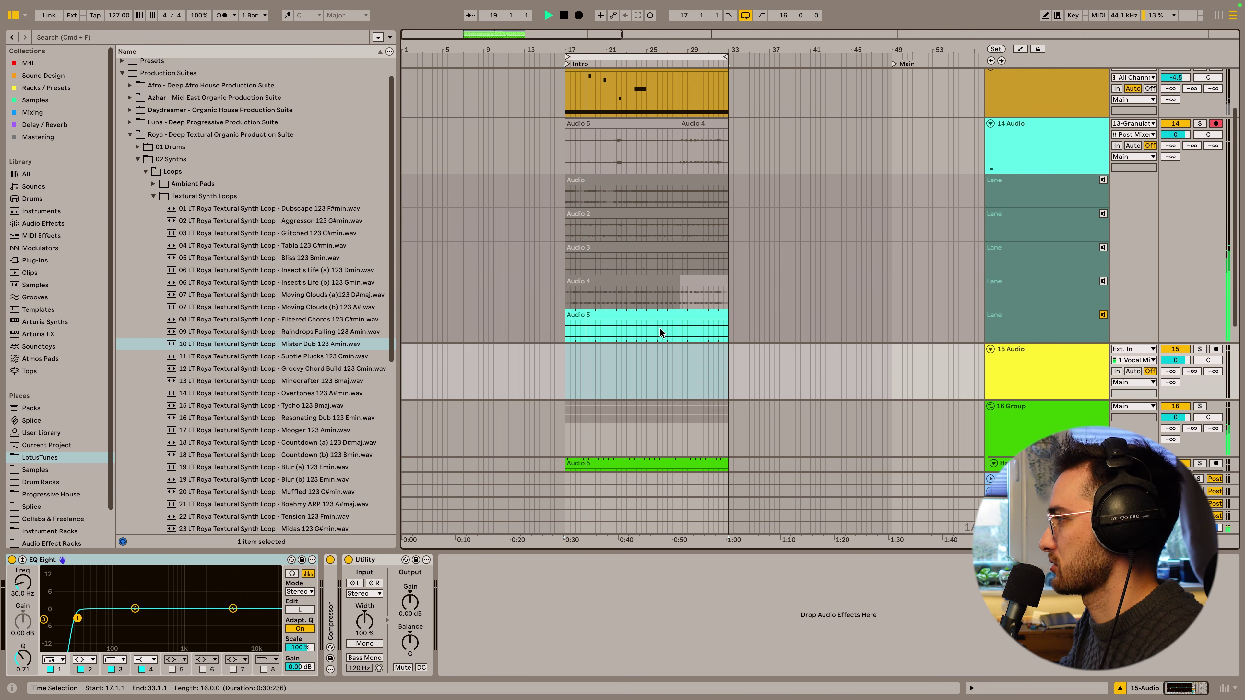
pyautogui.moveTo(656, 341)
pyautogui.mouseDown()
pyautogui.moveTo(659, 370)
pyautogui.moveTo(678, 347)
pyautogui.mouseUp()
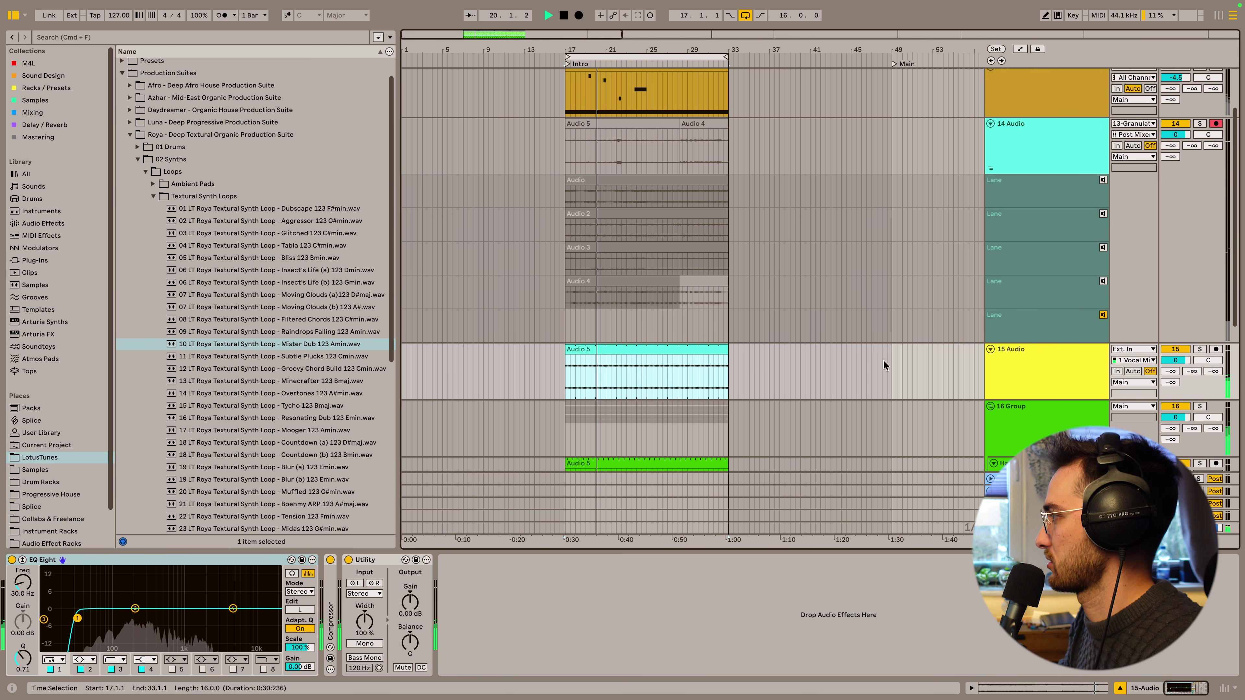
pyautogui.click(1081, 370)
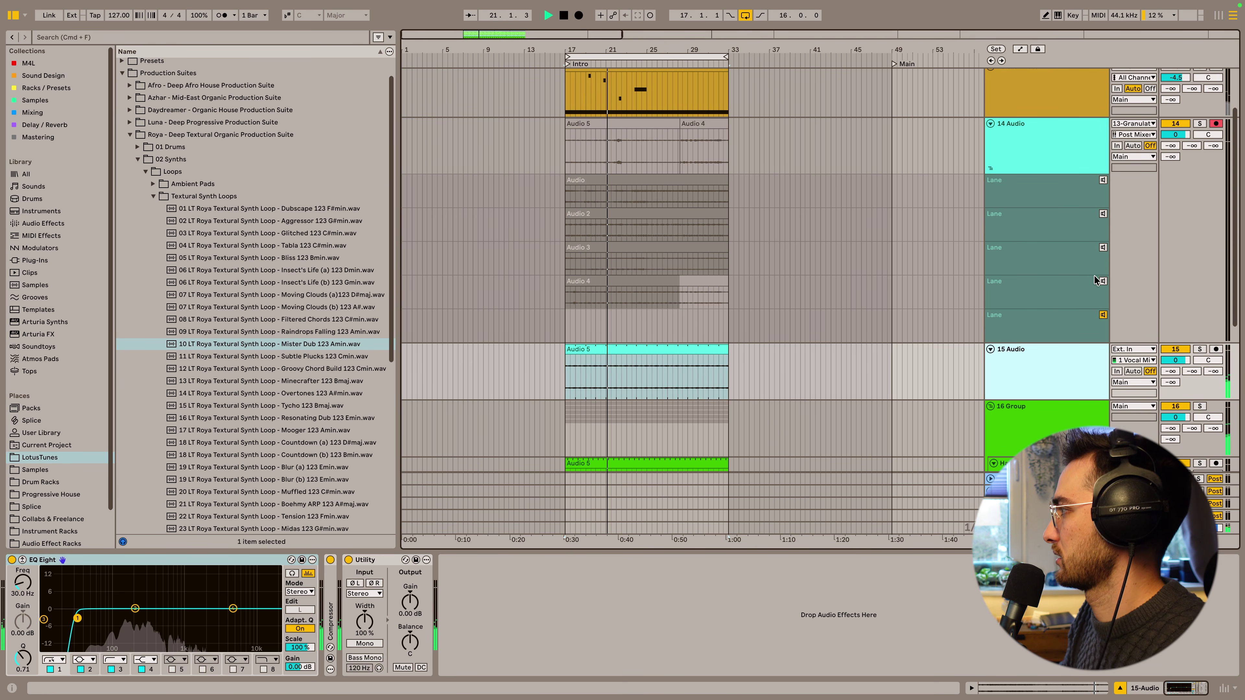
# Step: Audition the Audio 3, Audio 2 and first Audio take lanes of the 14 Audio track in turn
pyautogui.click(1103, 247)
pyautogui.click(683, 255)
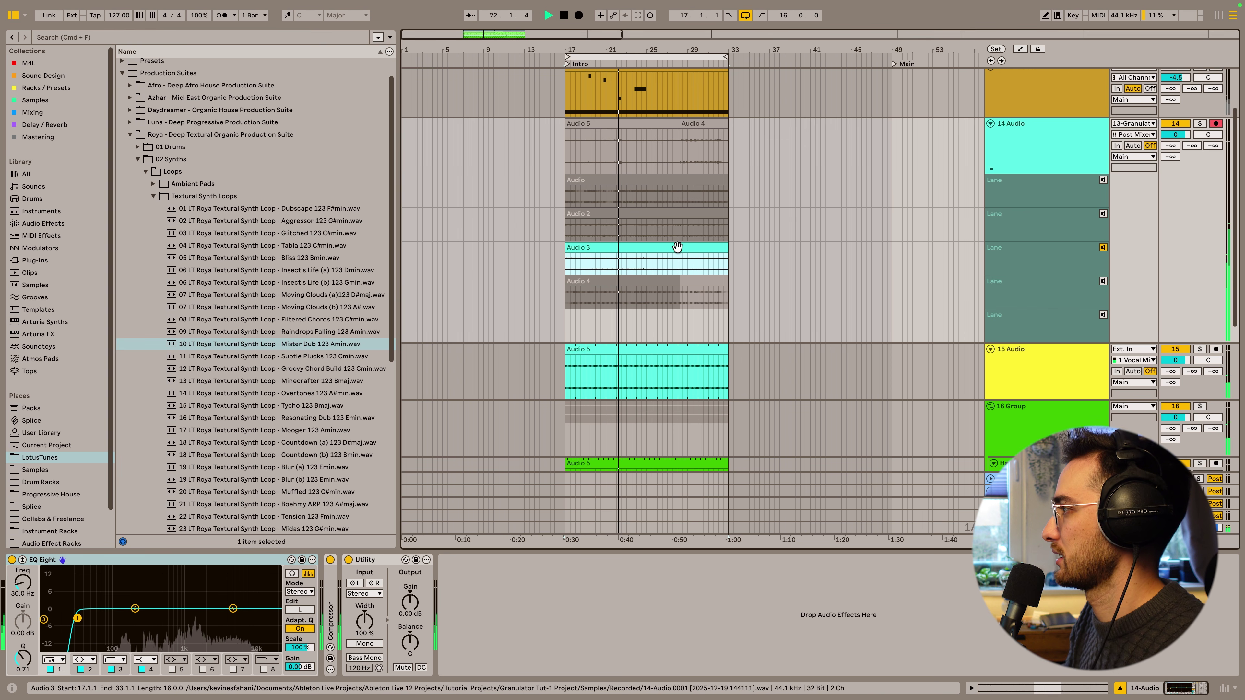
pyautogui.click(644, 239)
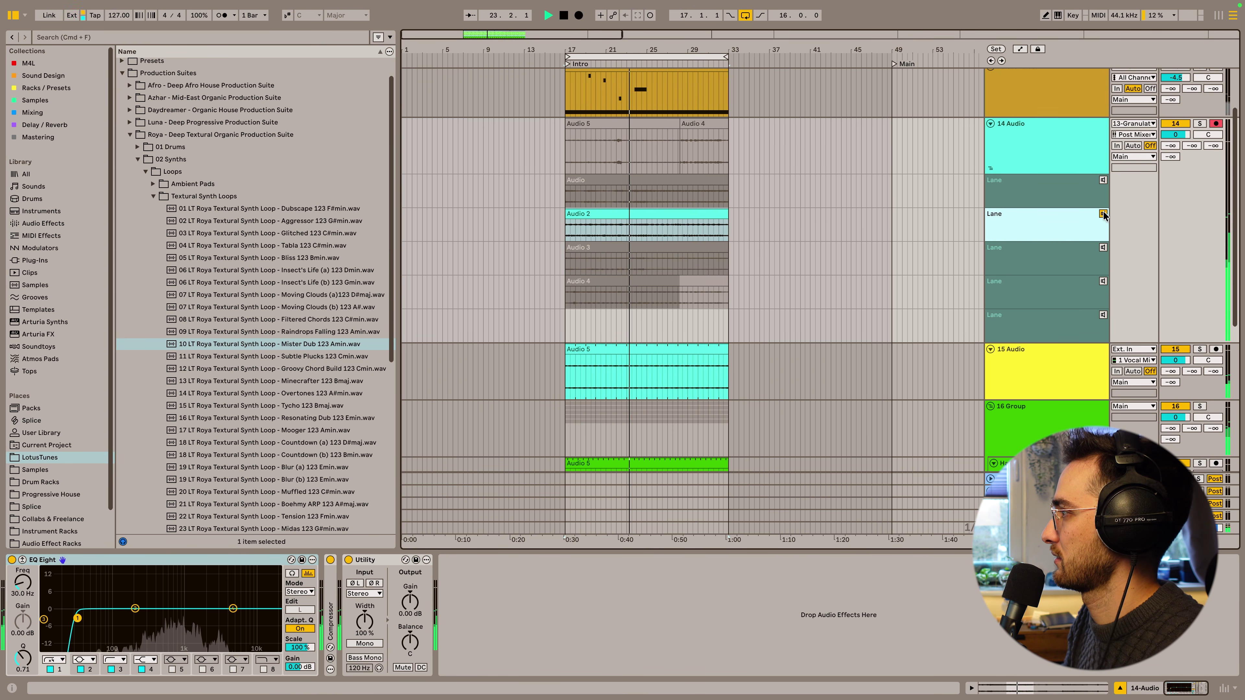
pyautogui.click(644, 182)
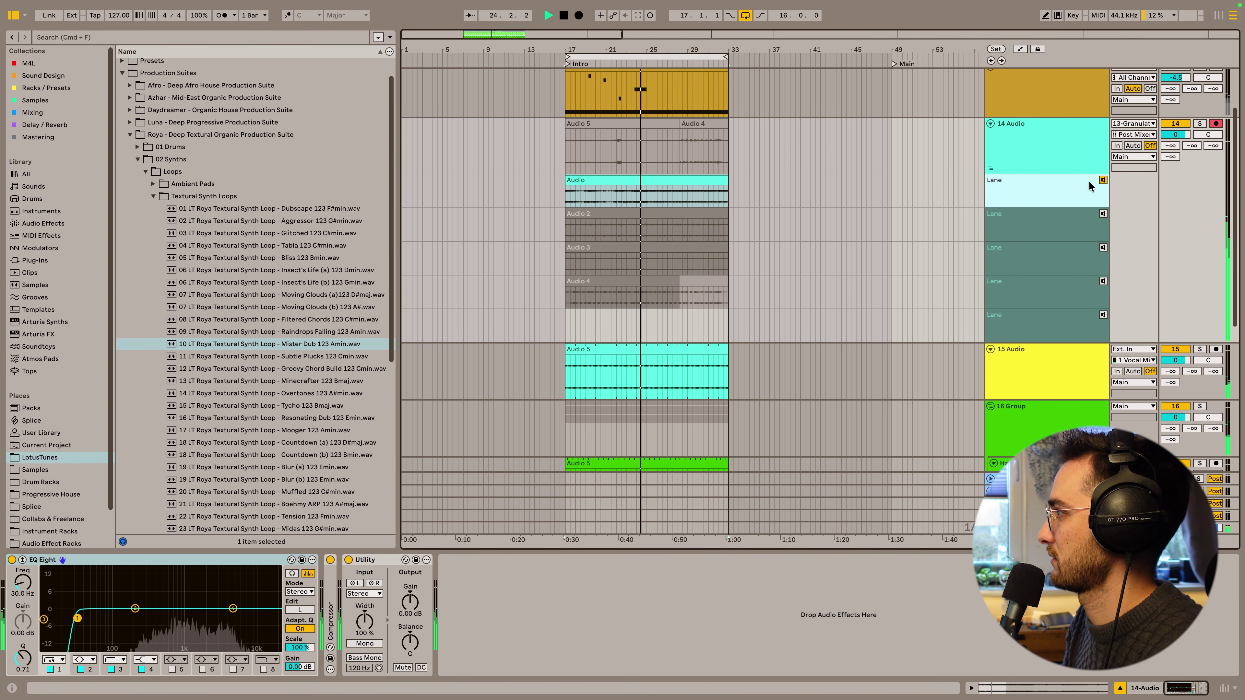
# Step: Open the first Audio take in the sample editor and set its grid to 1/16
pyautogui.doubleClick(655, 178)
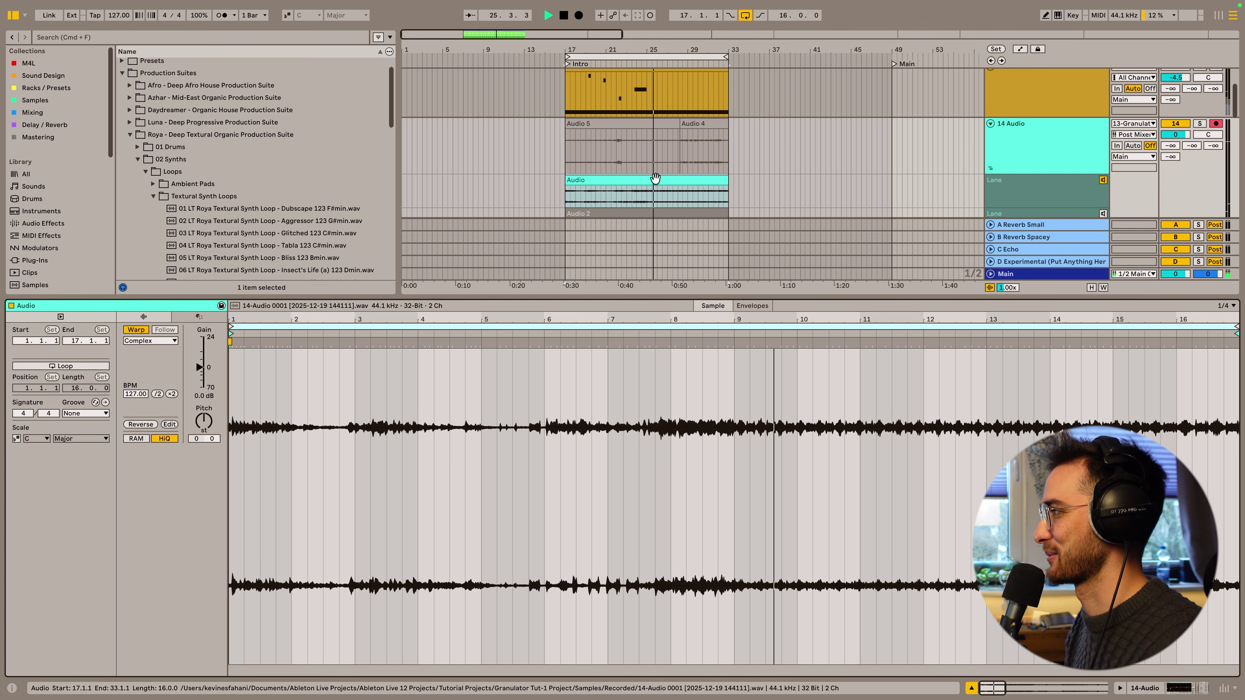
pyautogui.click(1229, 305)
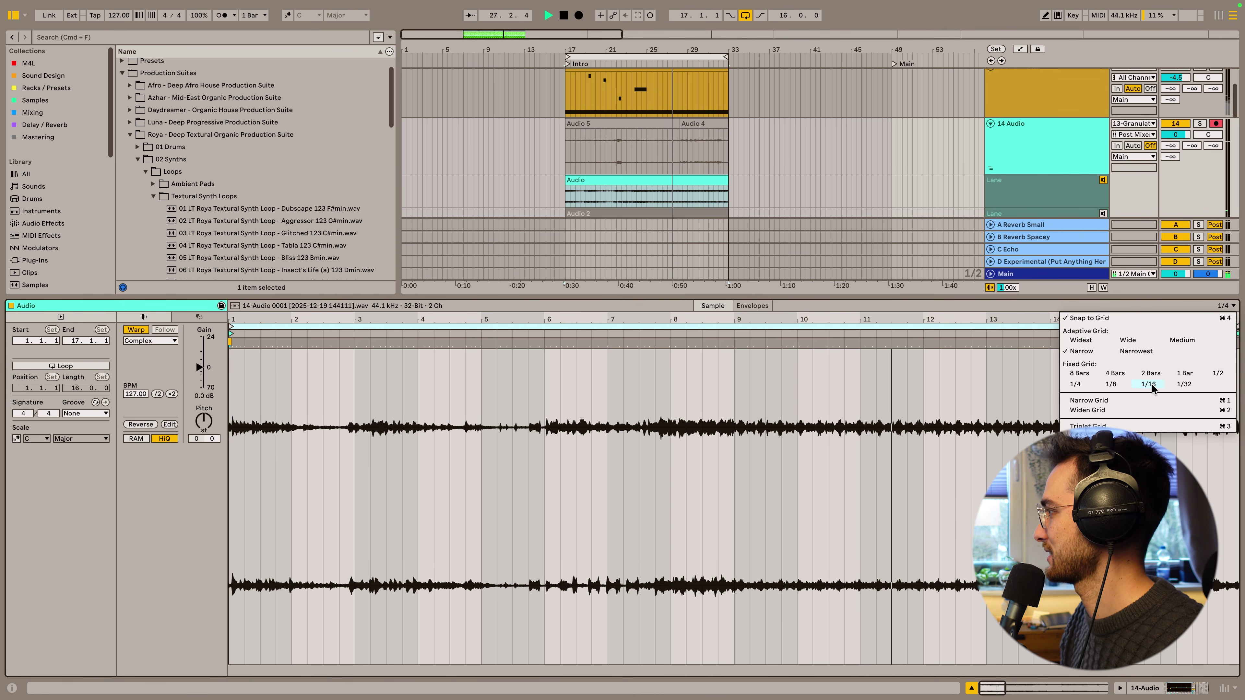
pyautogui.click(1044, 392)
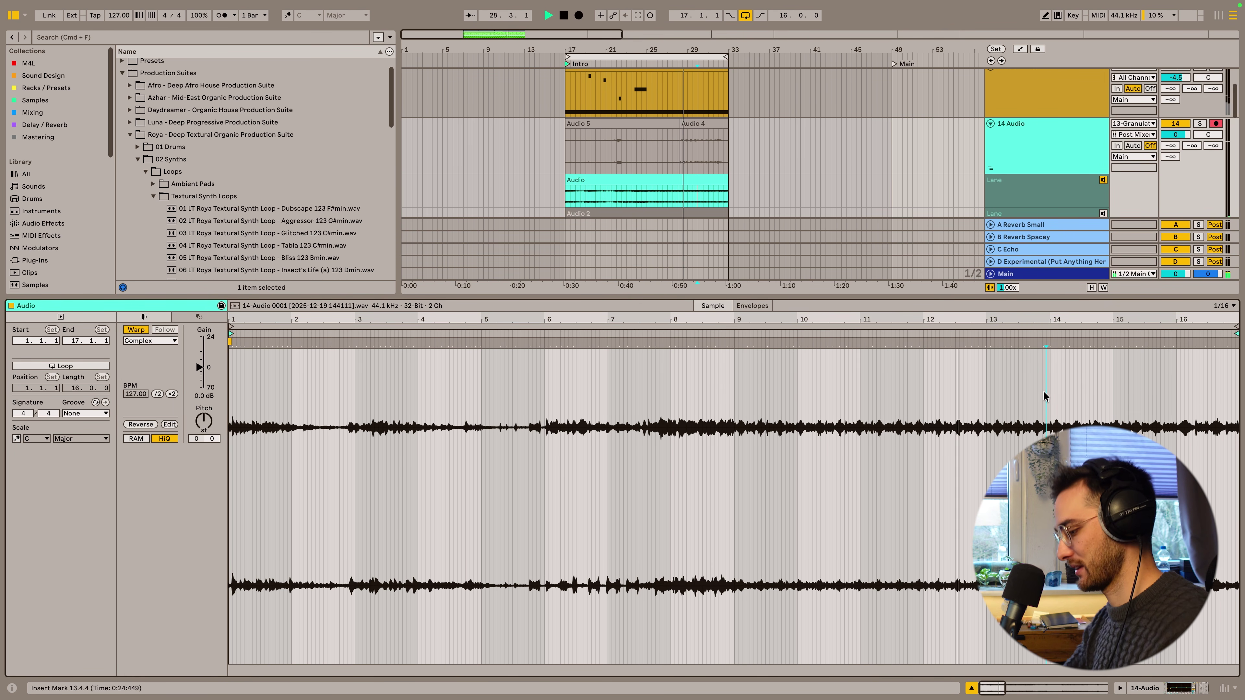
# Step: Quantize the whole Audio take to 1/16 and loop its one-bar section from 13.1.1 to 14.1.1
pyautogui.press('super+a')
pyautogui.press('super+i')
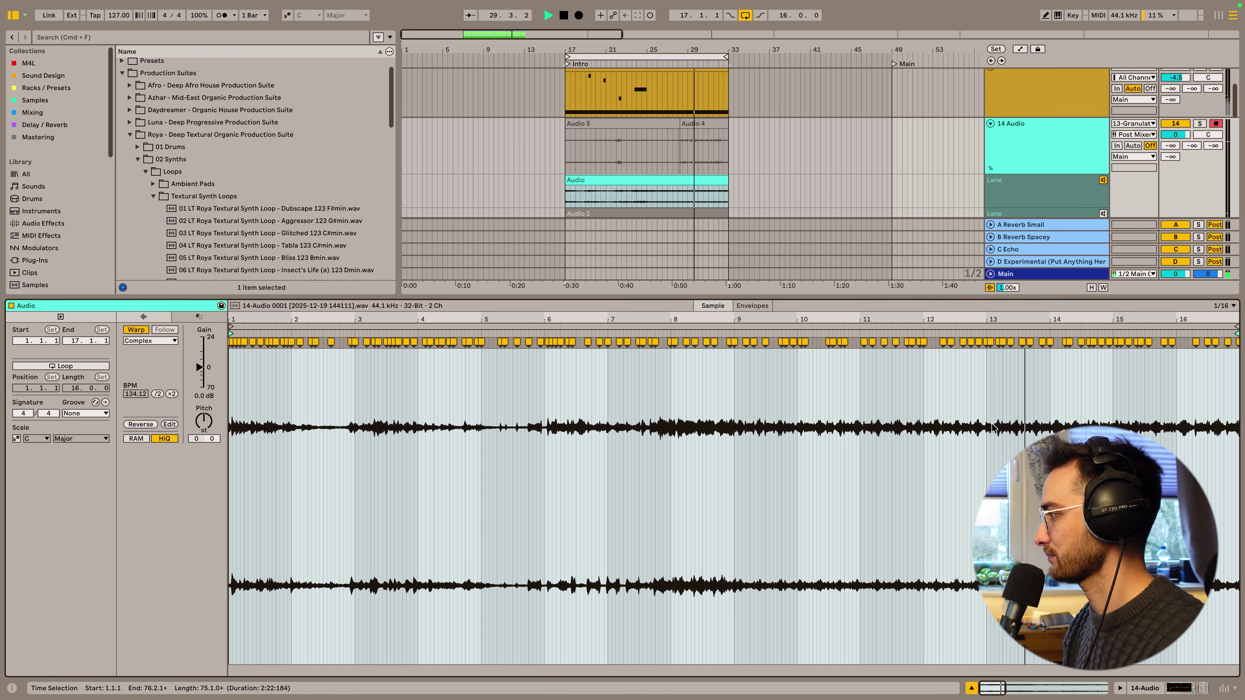
pyautogui.moveTo(984, 427); pyautogui.dragTo(1047, 428)
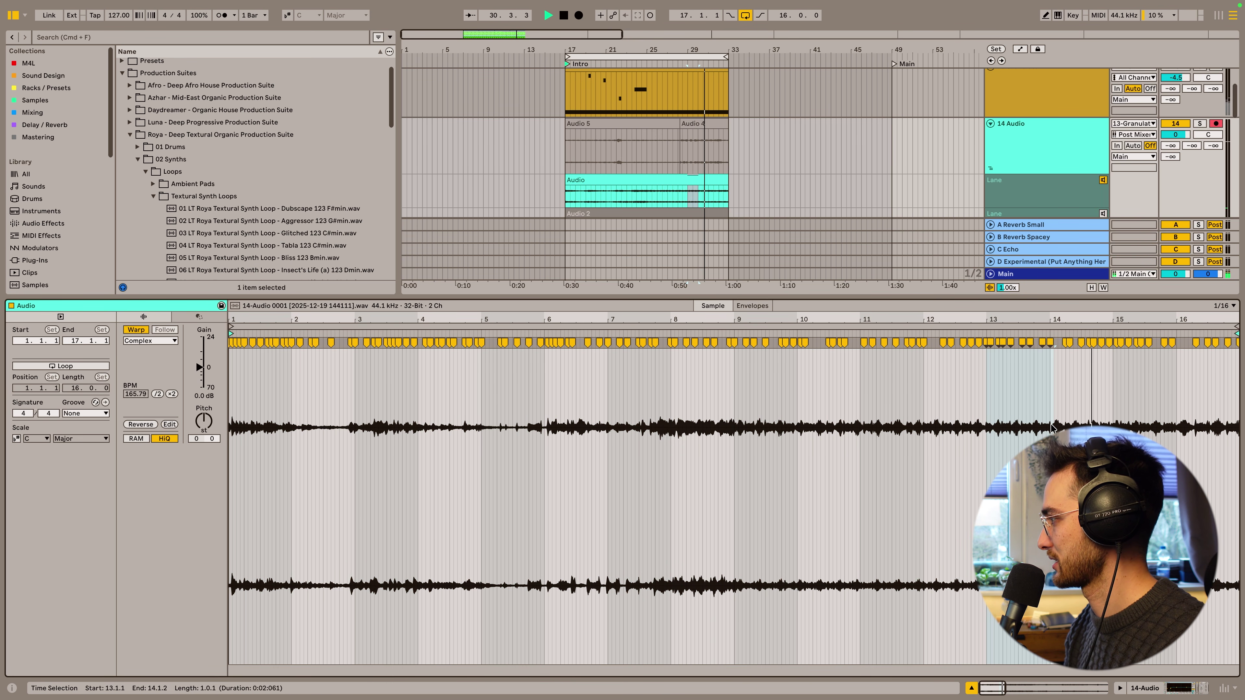
pyautogui.press('super+l')
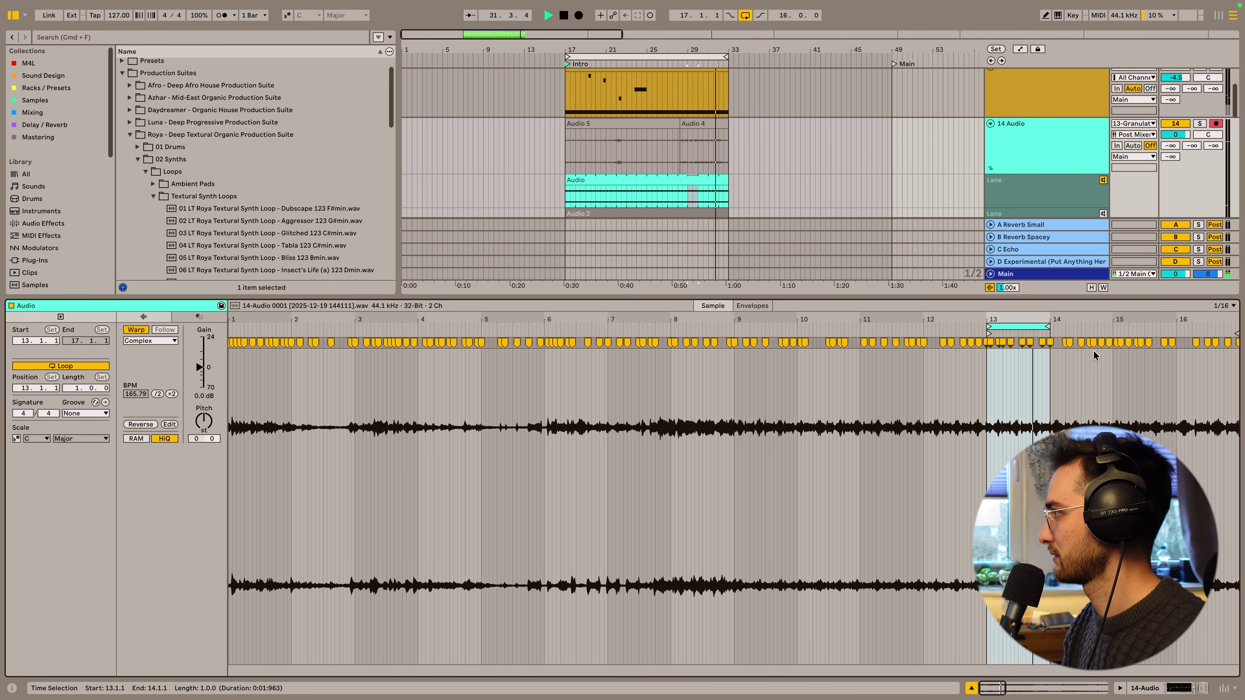
# Step: Lower the volume of the 14 Audio track to -4.8 dB
pyautogui.scroll(-1, 995, 190)
pyautogui.click(1082, 176)
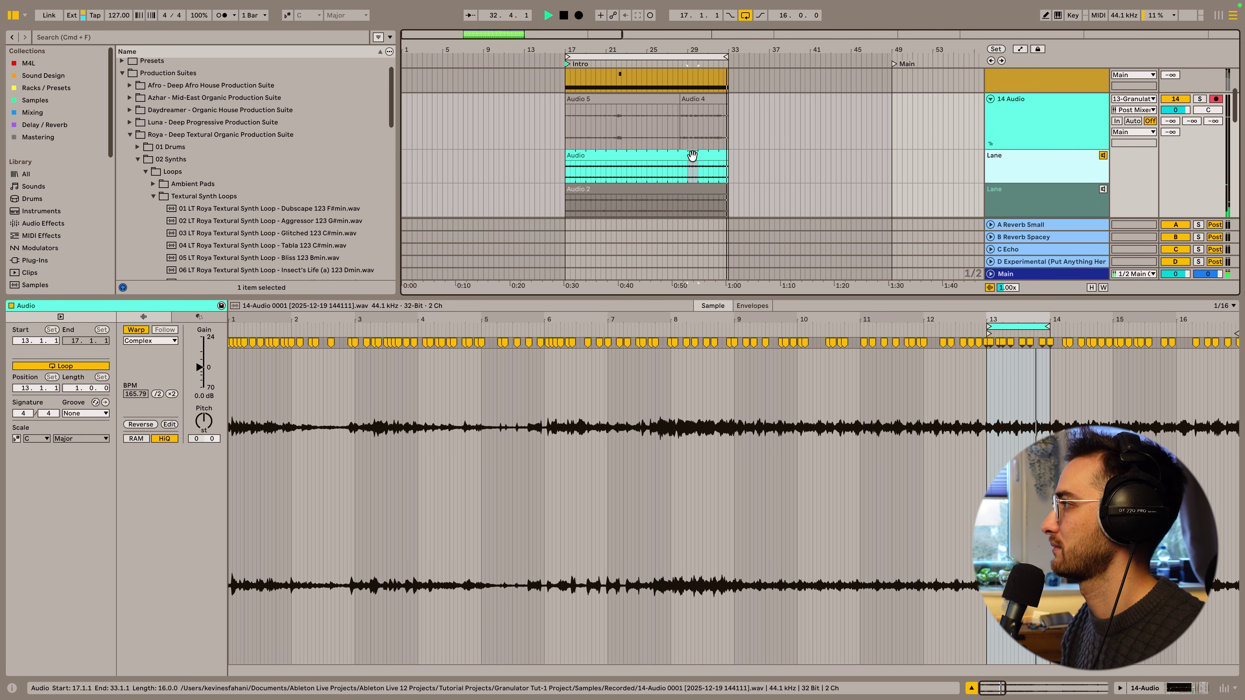
pyautogui.moveTo(1175, 110); pyautogui.dragTo(1175, 128)
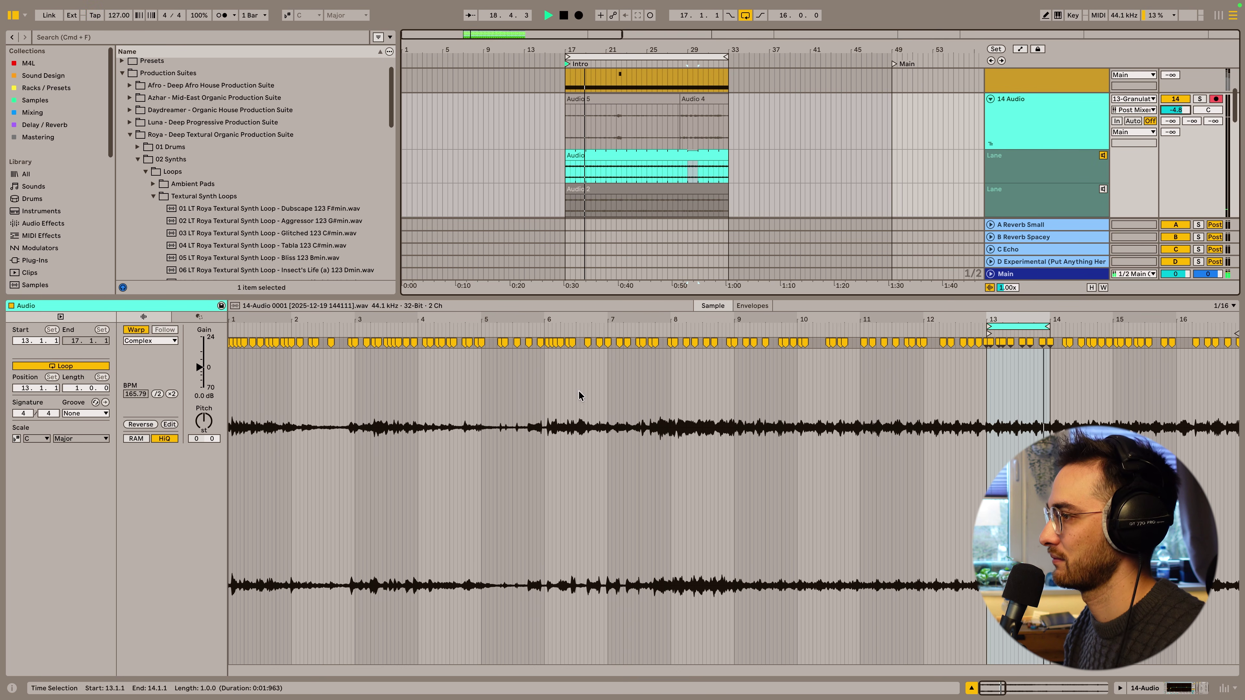
# Step: Apply a Swing MPC 3000 16ths groove to the Audio take and to the Audio 5 clip on the 15 Audio track
pyautogui.click(86, 413)
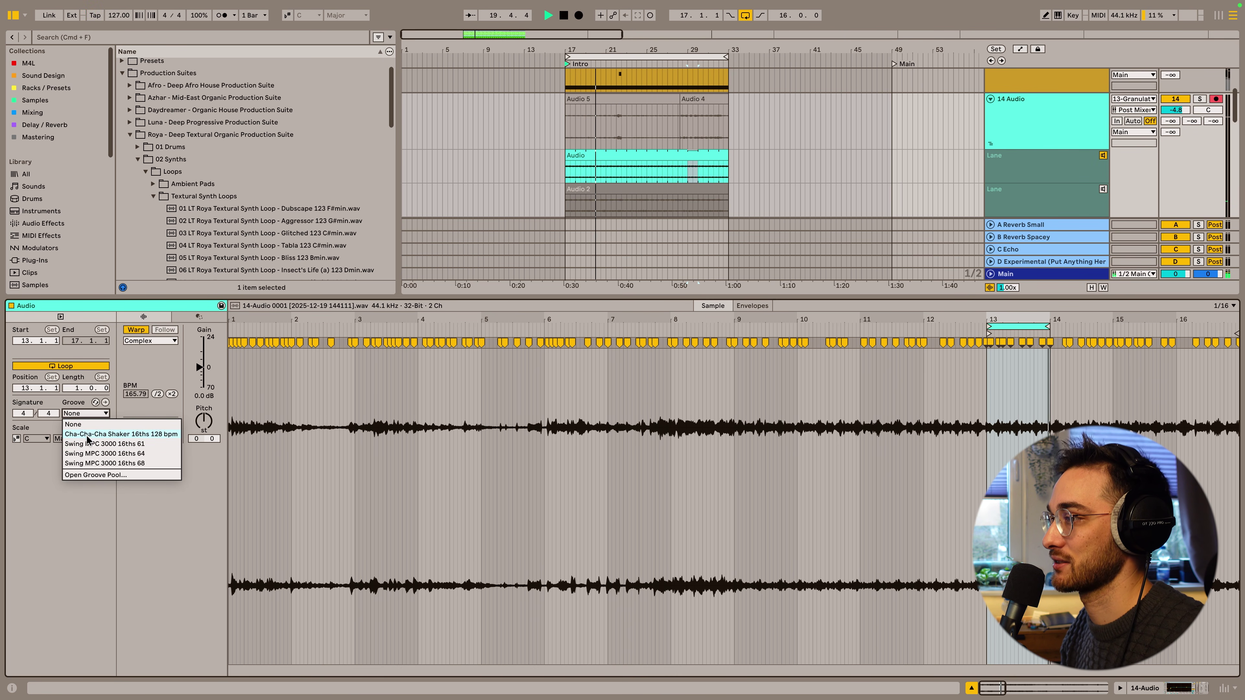
pyautogui.click(123, 433)
pyautogui.scroll(-5, 620, 178)
pyautogui.click(618, 178)
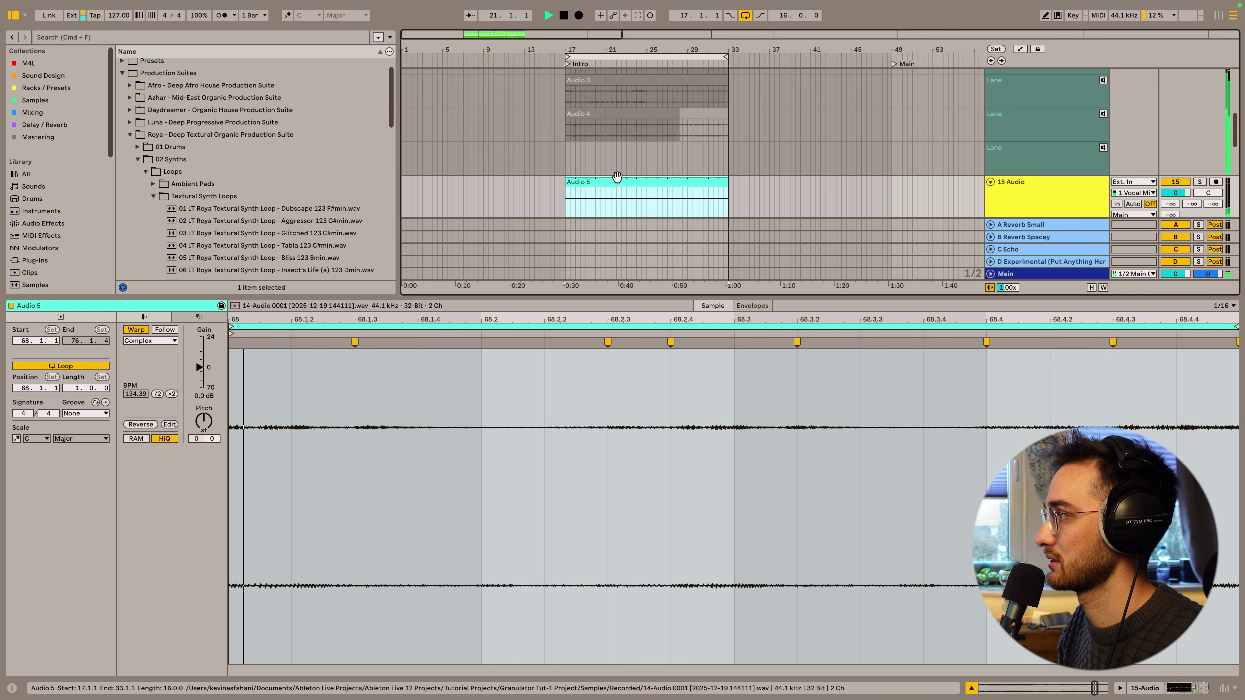
pyautogui.click(86, 413)
pyautogui.click(122, 432)
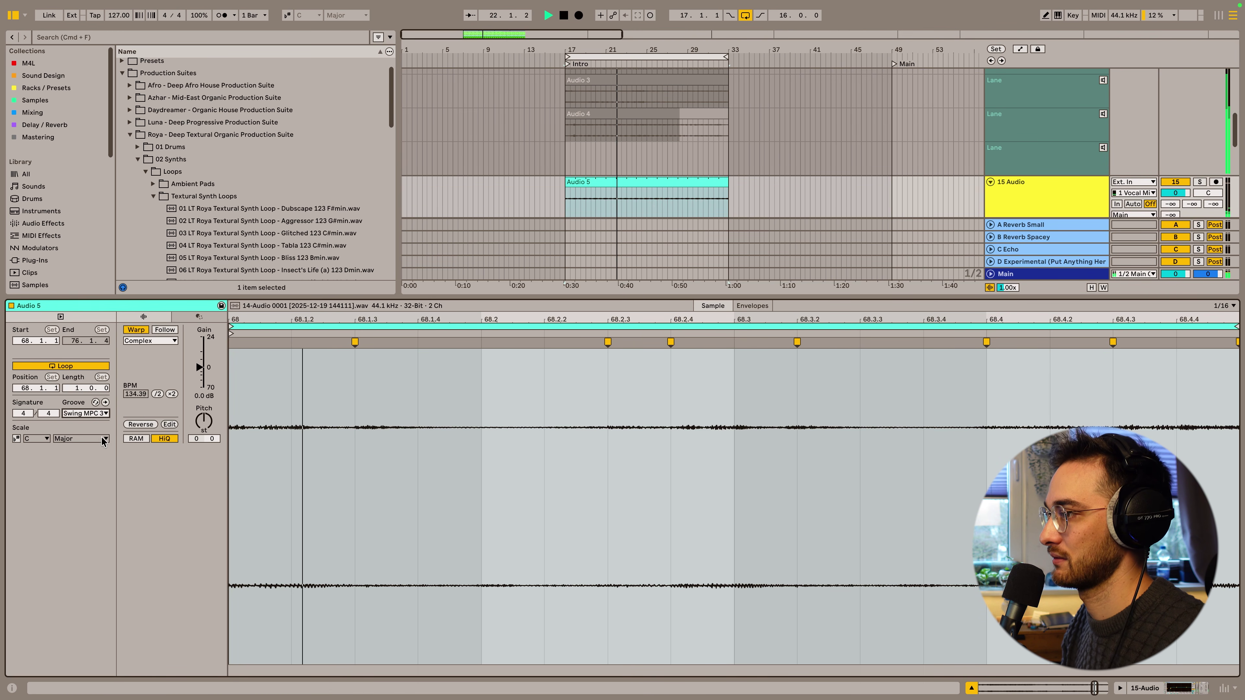
# Step: Move the Audio take's one-bar loop to start at 2.1.1 and set its pitch to +2 semitones
pyautogui.scroll(3, 681, 150)
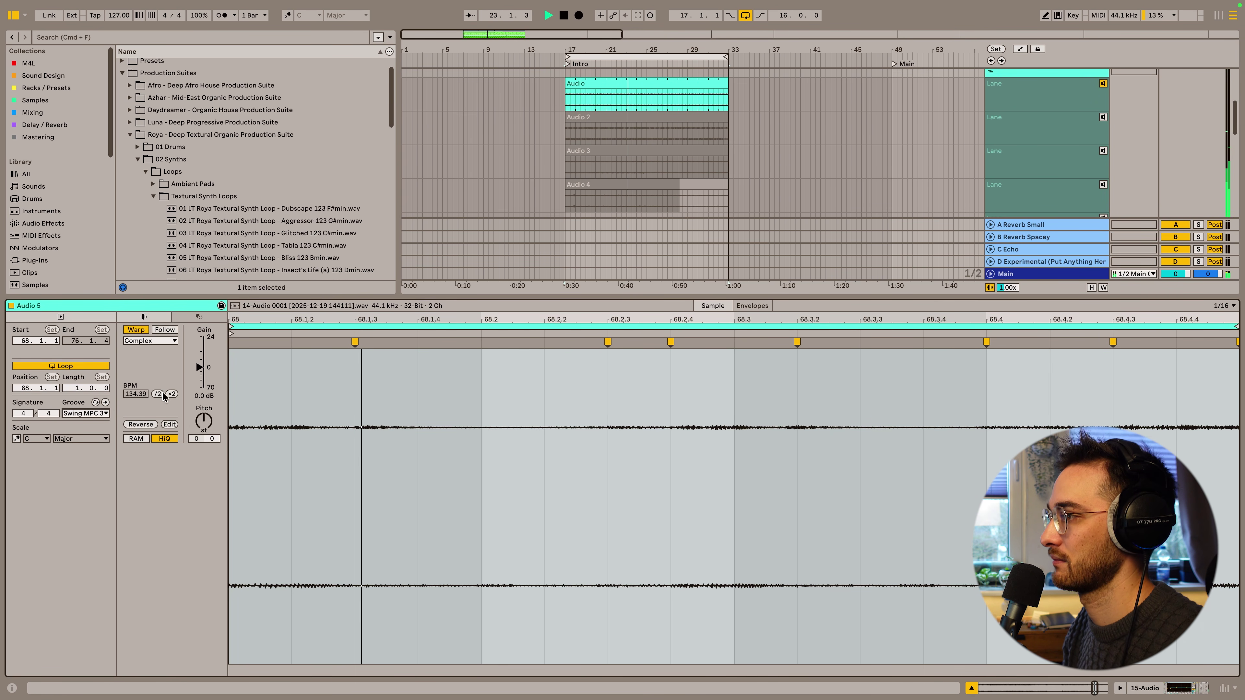
pyautogui.scroll(1, 622, 147)
pyautogui.click(642, 122)
pyautogui.moveTo(648, 317); pyautogui.dragTo(253, 337)
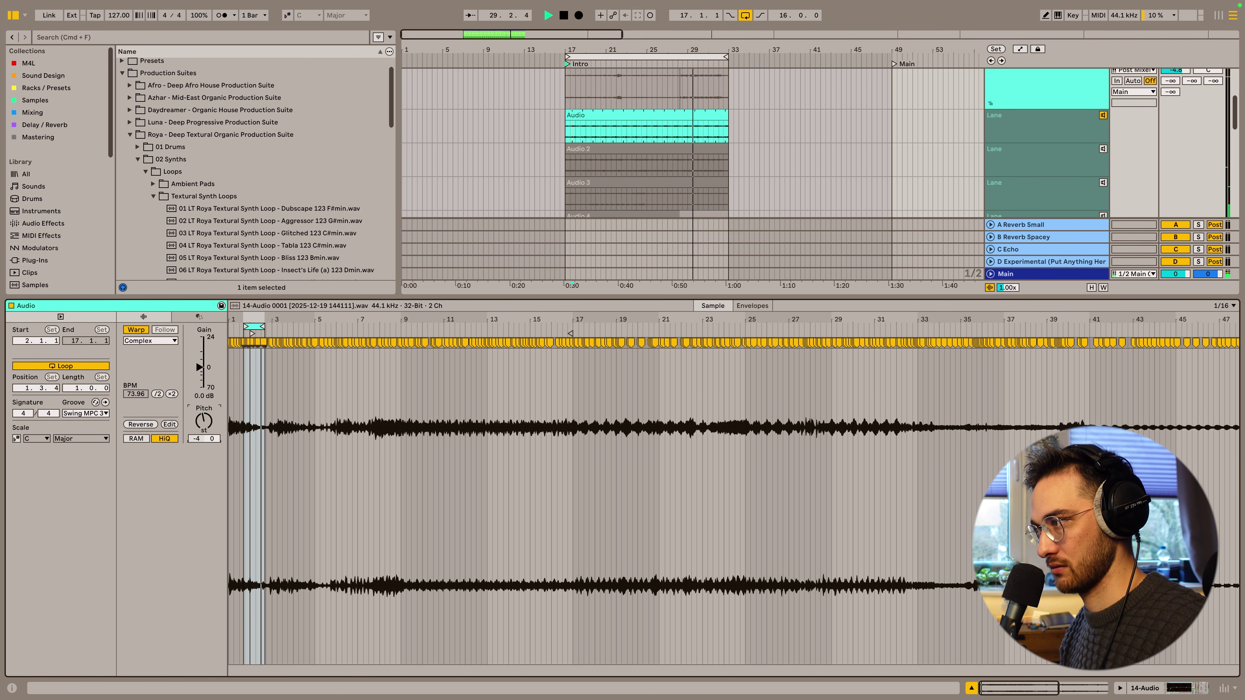
pyautogui.press('+')
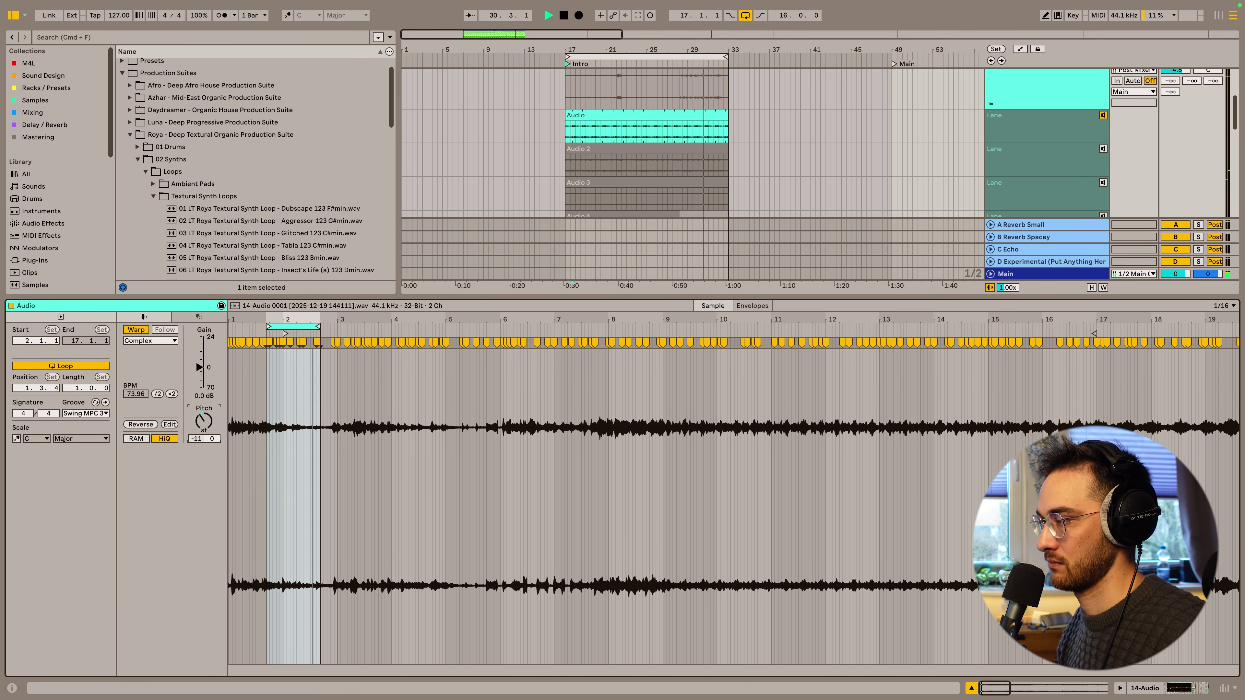
pyautogui.moveTo(298, 327); pyautogui.dragTo(315, 327)
pyautogui.moveTo(203, 421); pyautogui.dragTo(204, 409)
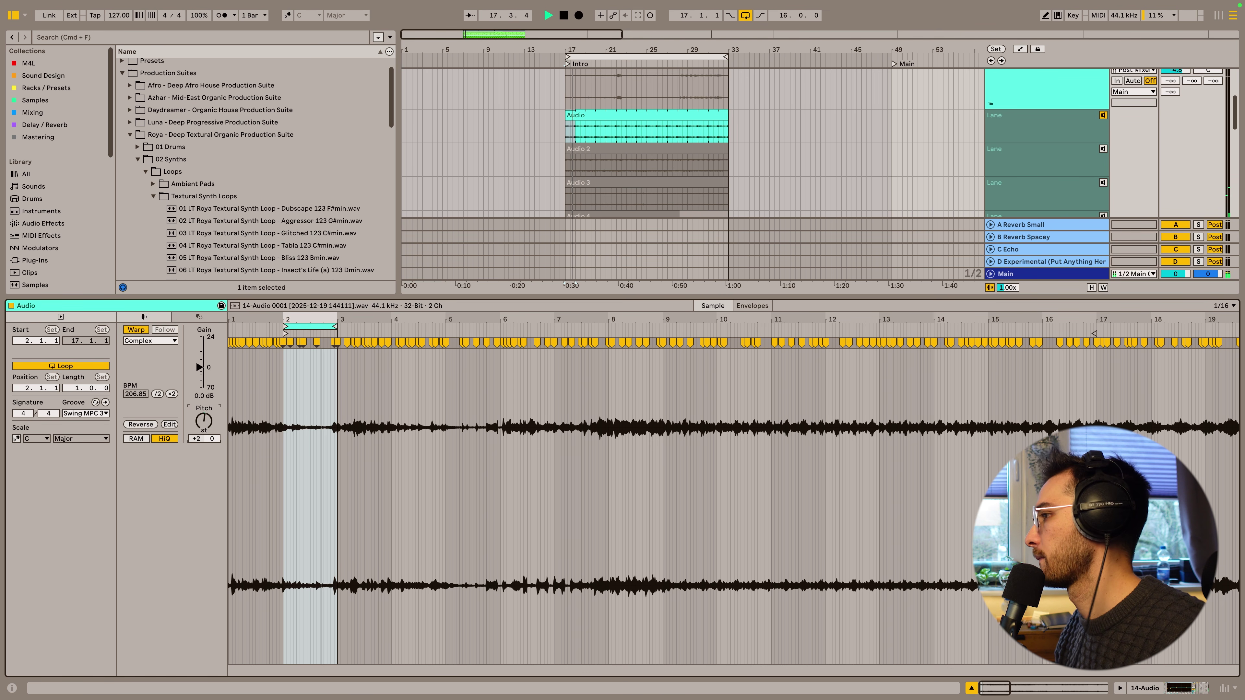
pyautogui.press('-')
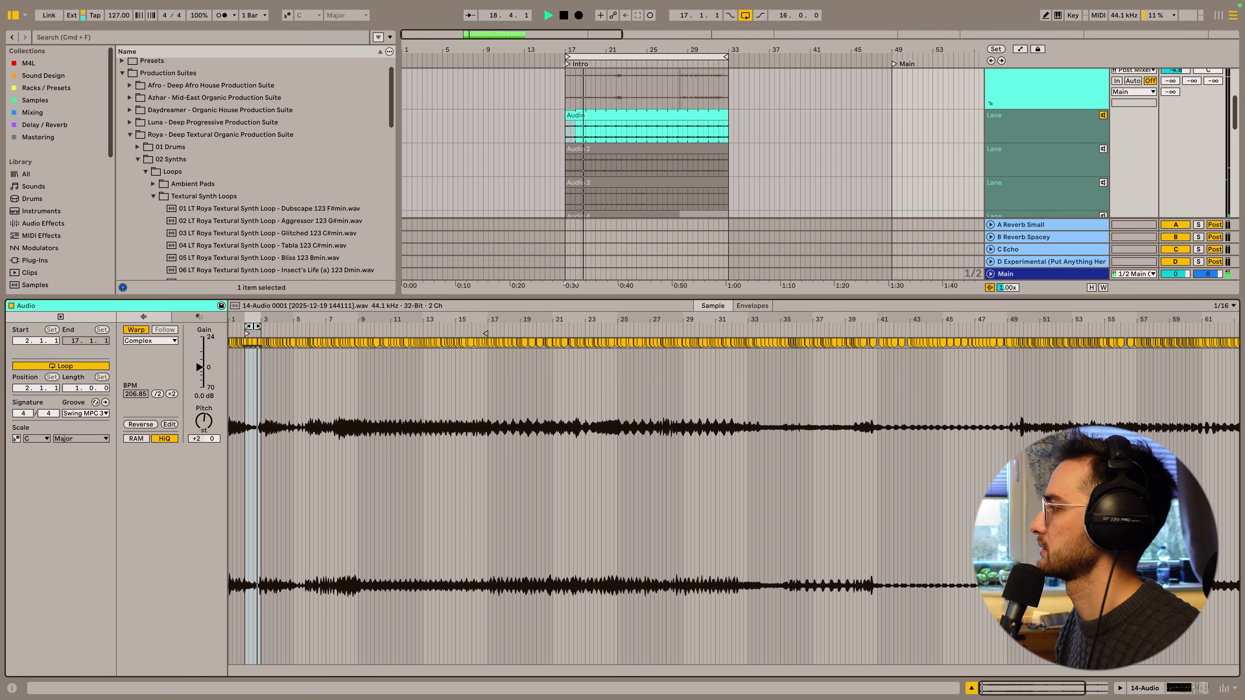
# Step: Move the Audio take's one-bar loop to start at 43.1.1
pyautogui.moveTo(253, 325); pyautogui.dragTo(916, 376)
pyautogui.press('+')
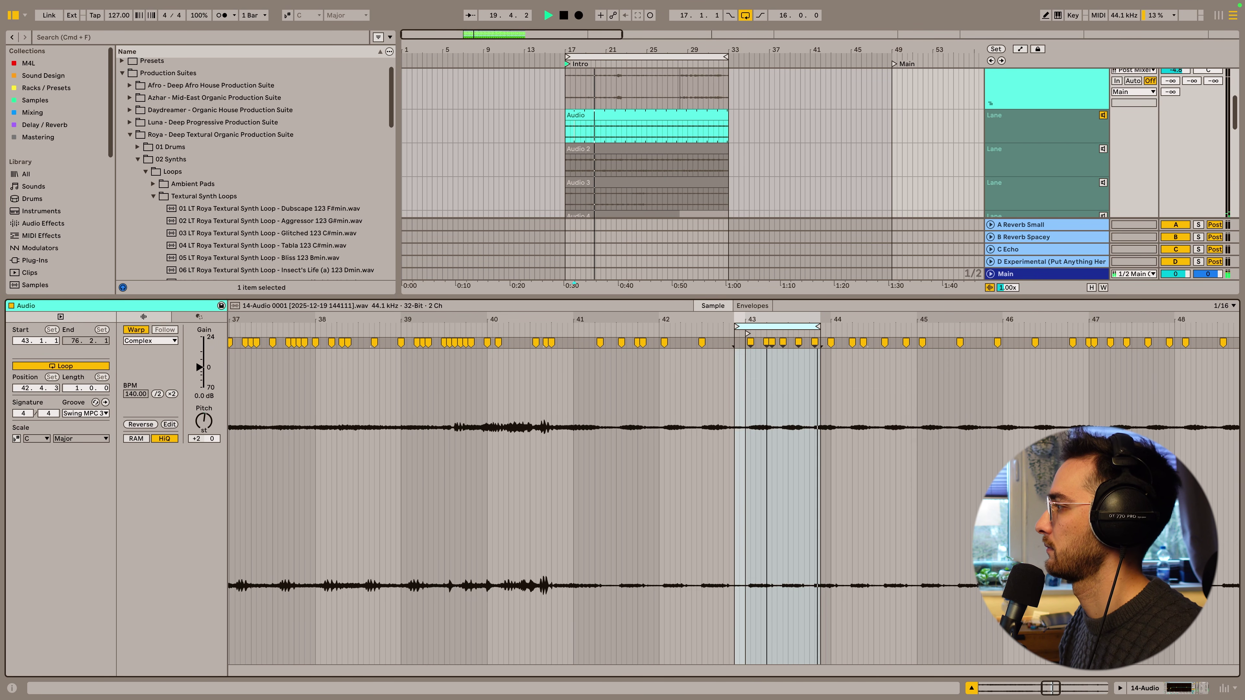
pyautogui.moveTo(778, 327); pyautogui.dragTo(791, 327)
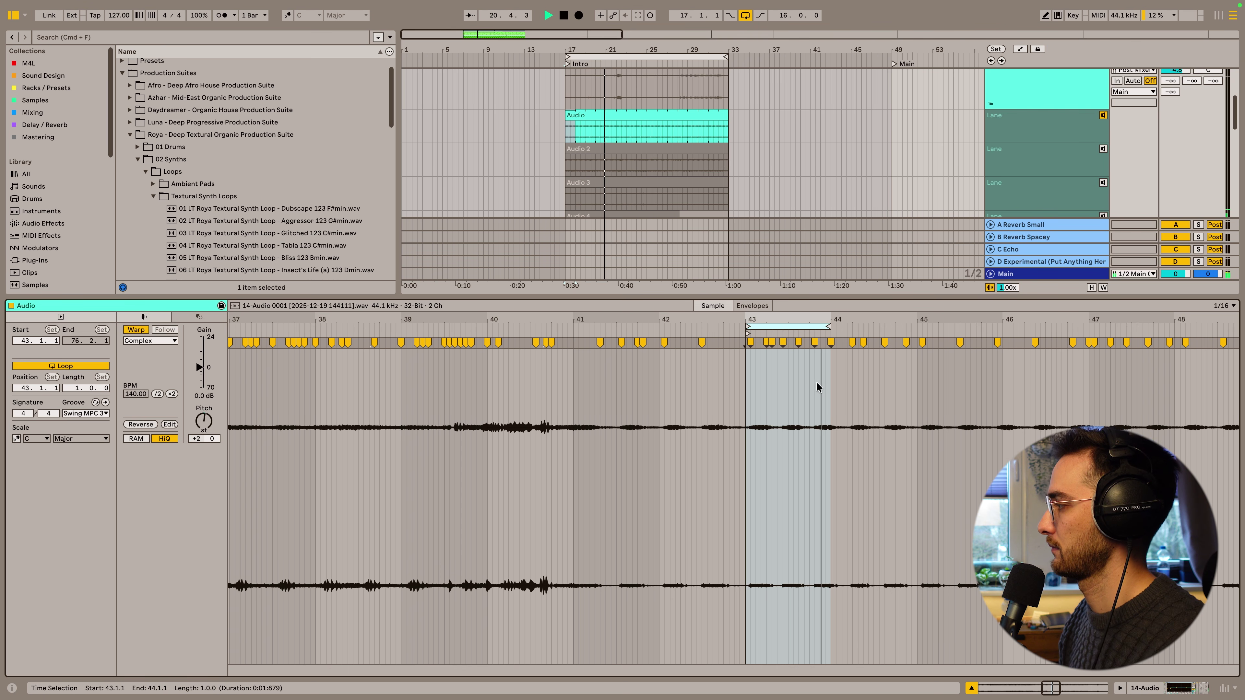
# Step: Raise the Audio take's pitch to +6 semitones and switch its warp mode to Beats
pyautogui.moveTo(212, 422); pyautogui.dragTo(211, 407)
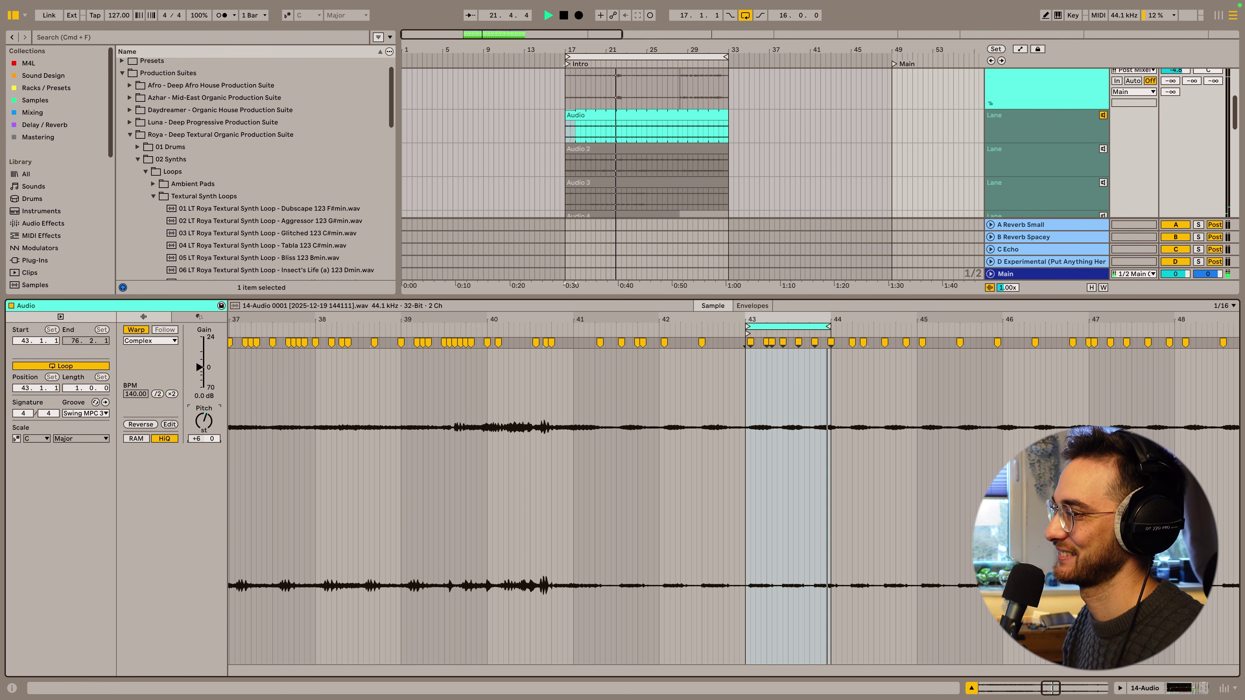
pyautogui.click(150, 340)
pyautogui.click(143, 341)
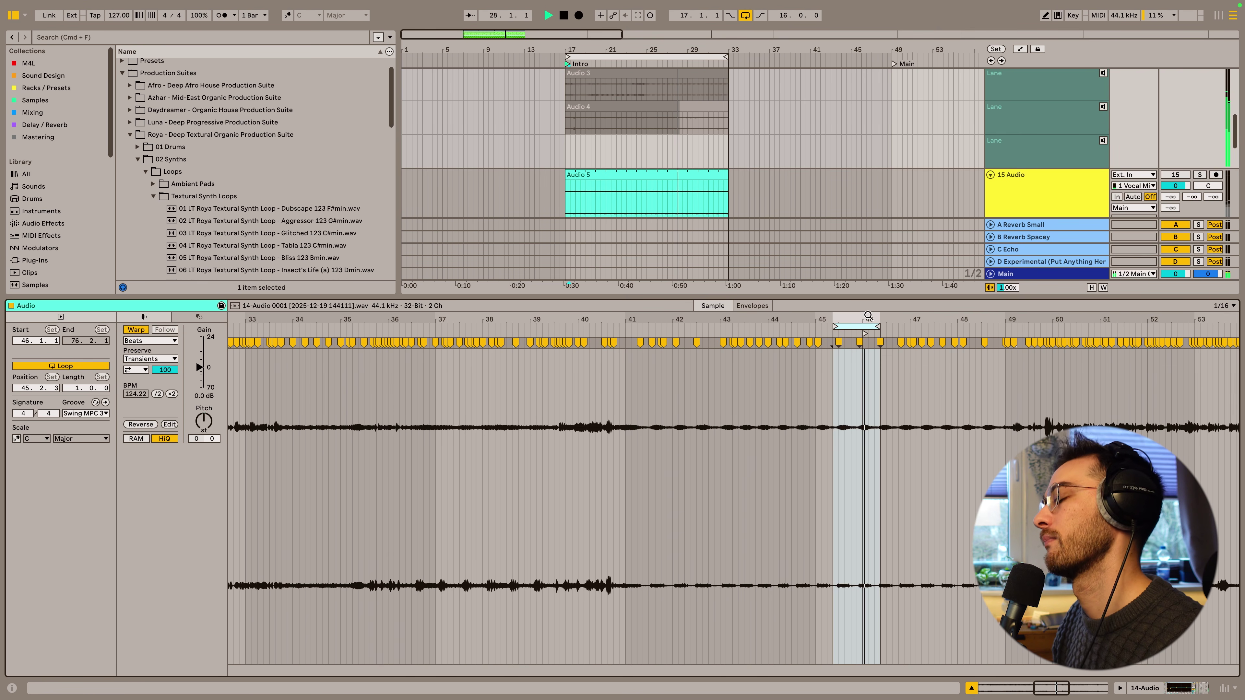
# Step: Set the 15 Audio track's Audio 5 clip to Beats warping with forward transient looping and envelope 39, and pitch it to -4 semitones
pyautogui.hotkey('shift', 'Tab')
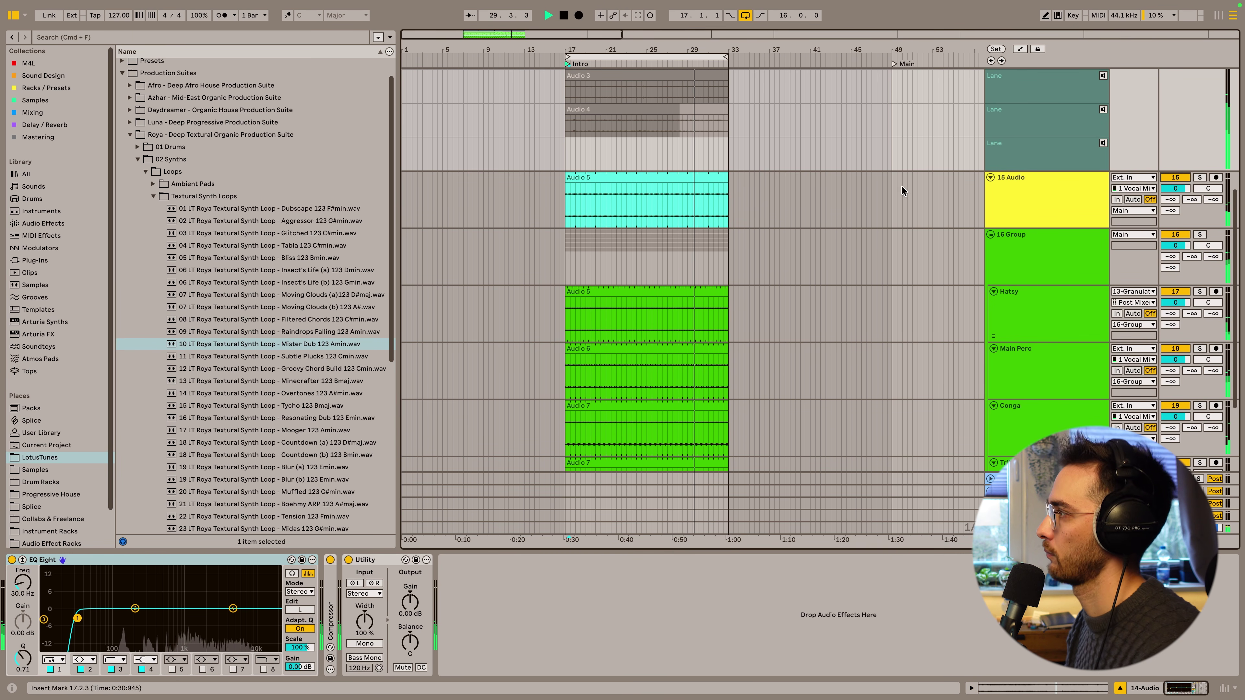
pyautogui.scroll(2, 740, 197)
pyautogui.click(697, 209)
pyautogui.scroll(2, 697, 209)
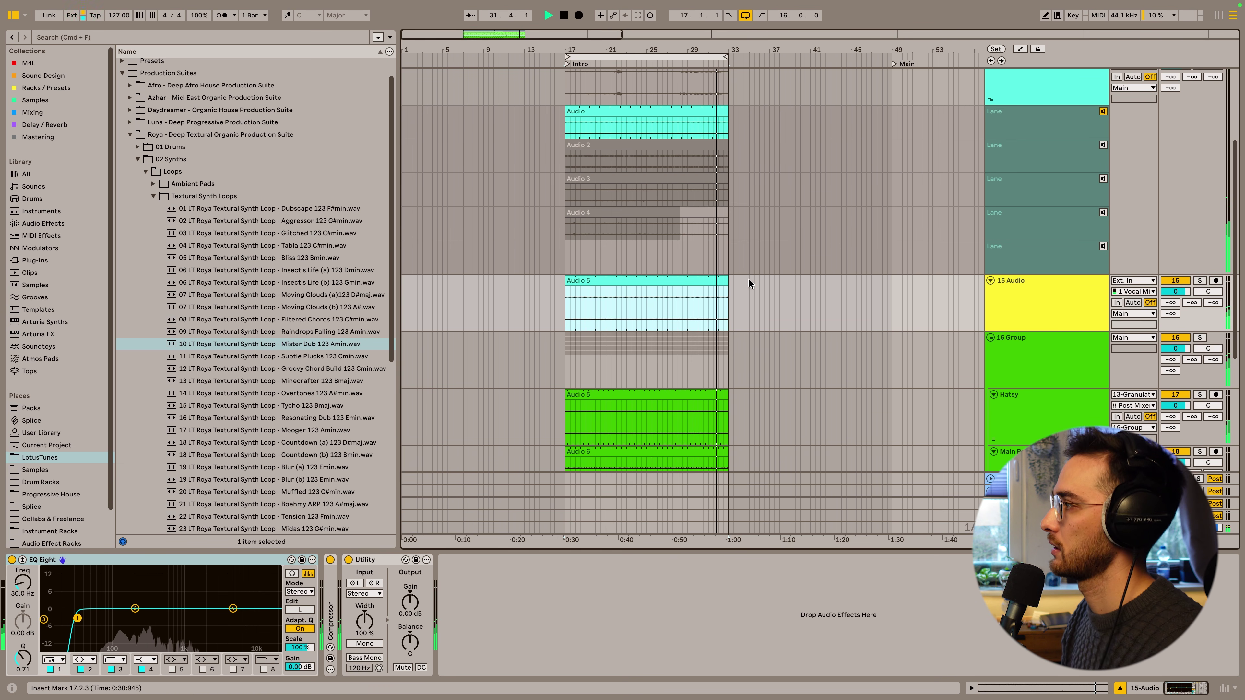
pyautogui.scroll(2, 746, 281)
pyautogui.doubleClick(659, 357)
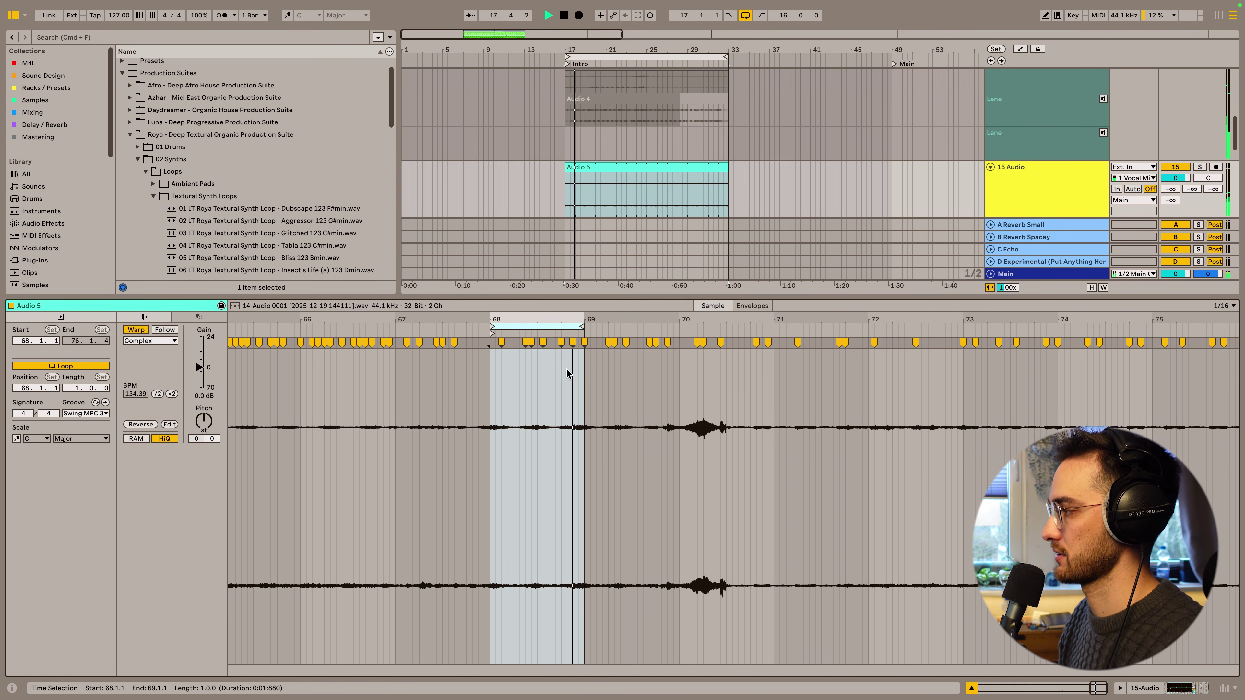
pyautogui.click(677, 197)
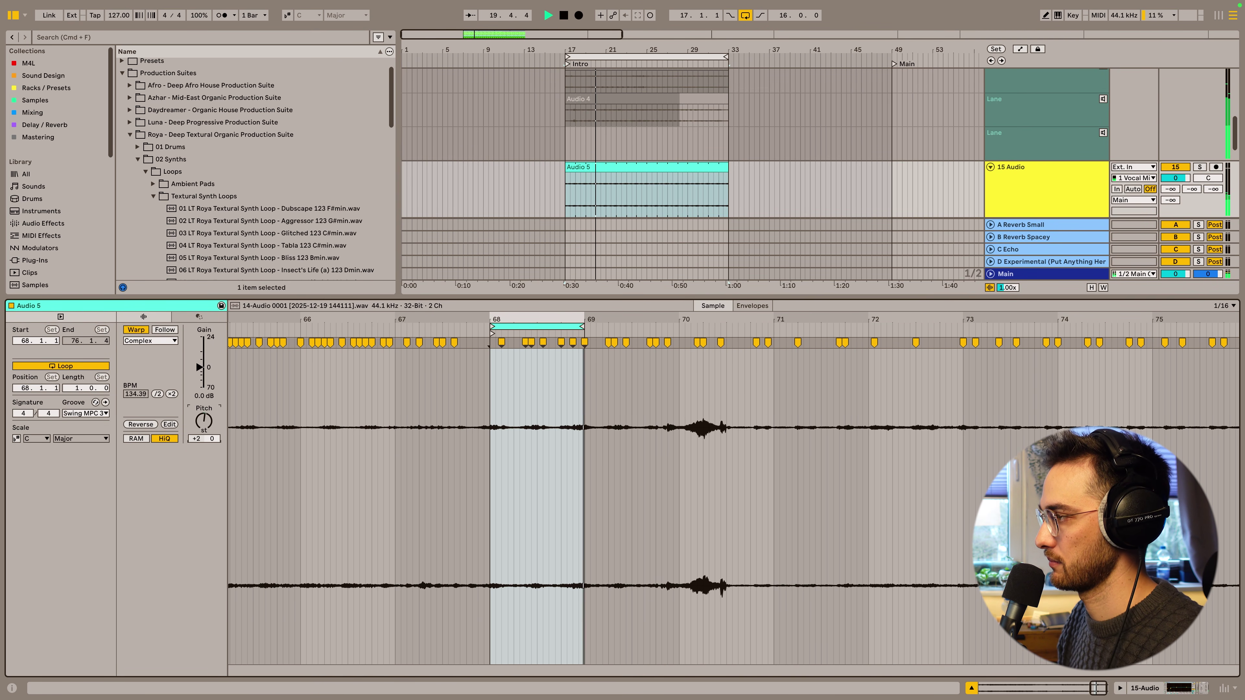
pyautogui.click(162, 340)
pyautogui.click(147, 346)
pyautogui.click(142, 370)
pyautogui.click(132, 391)
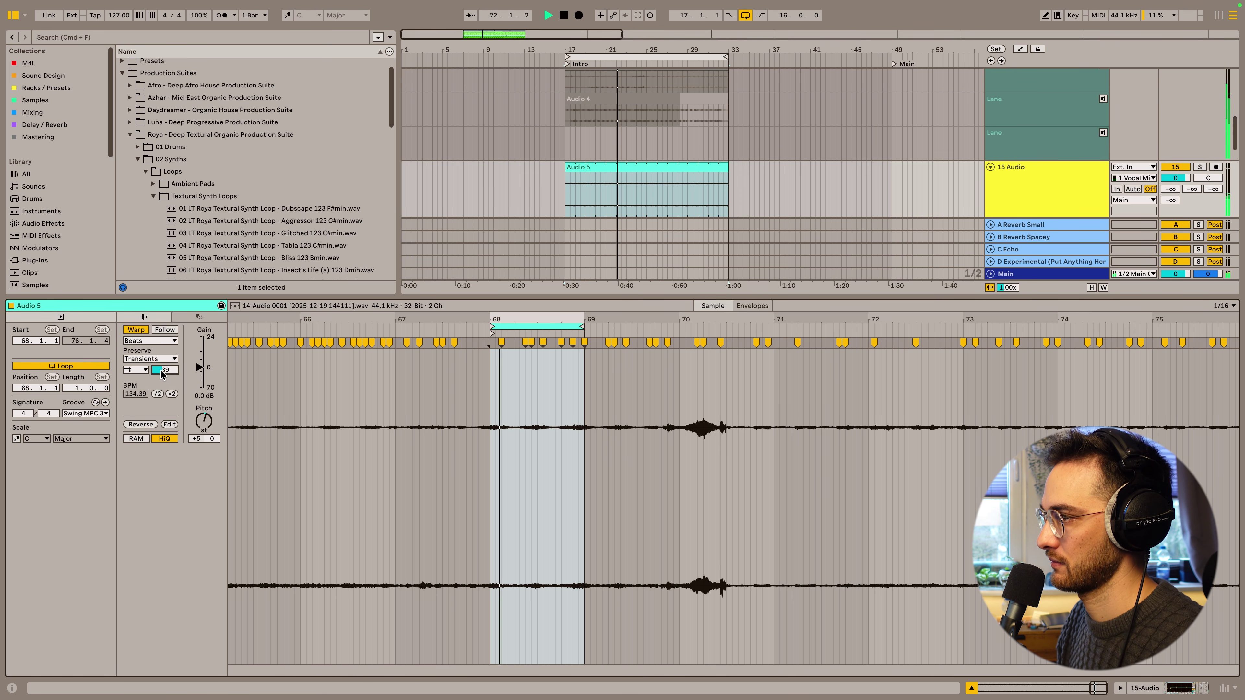
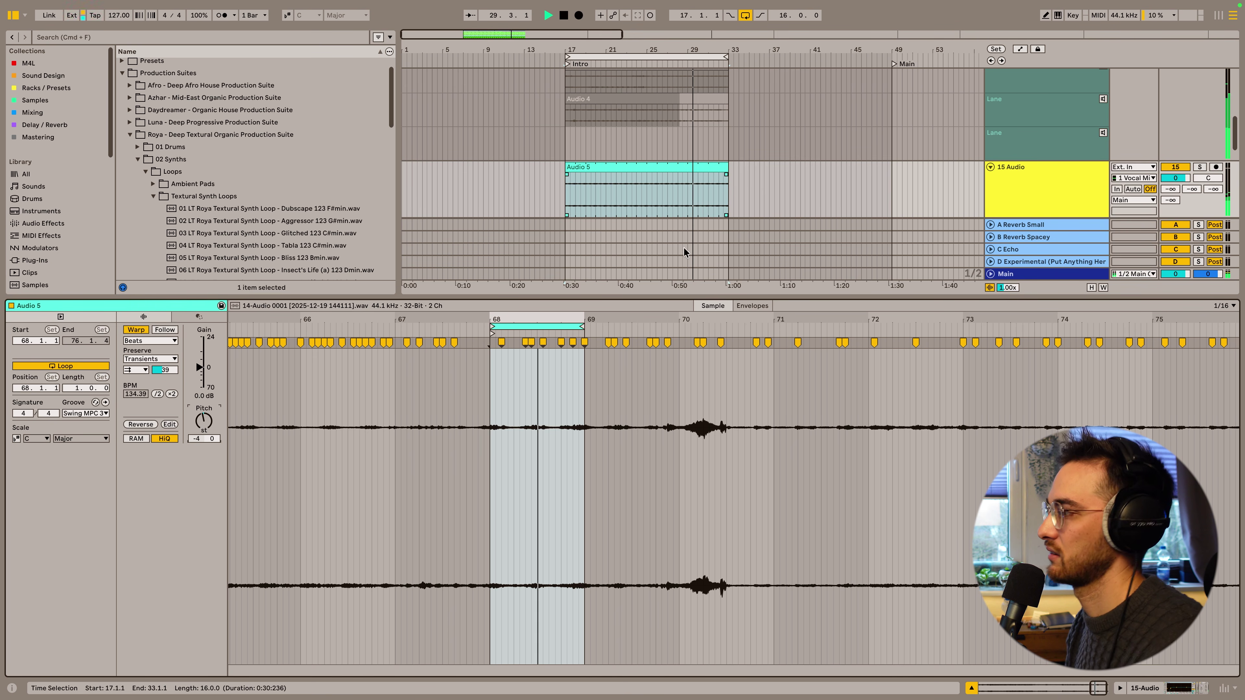
# Step: Raise the EQ Eight low-cut frequency on the 15 Audio track
pyautogui.click(1148, 688)
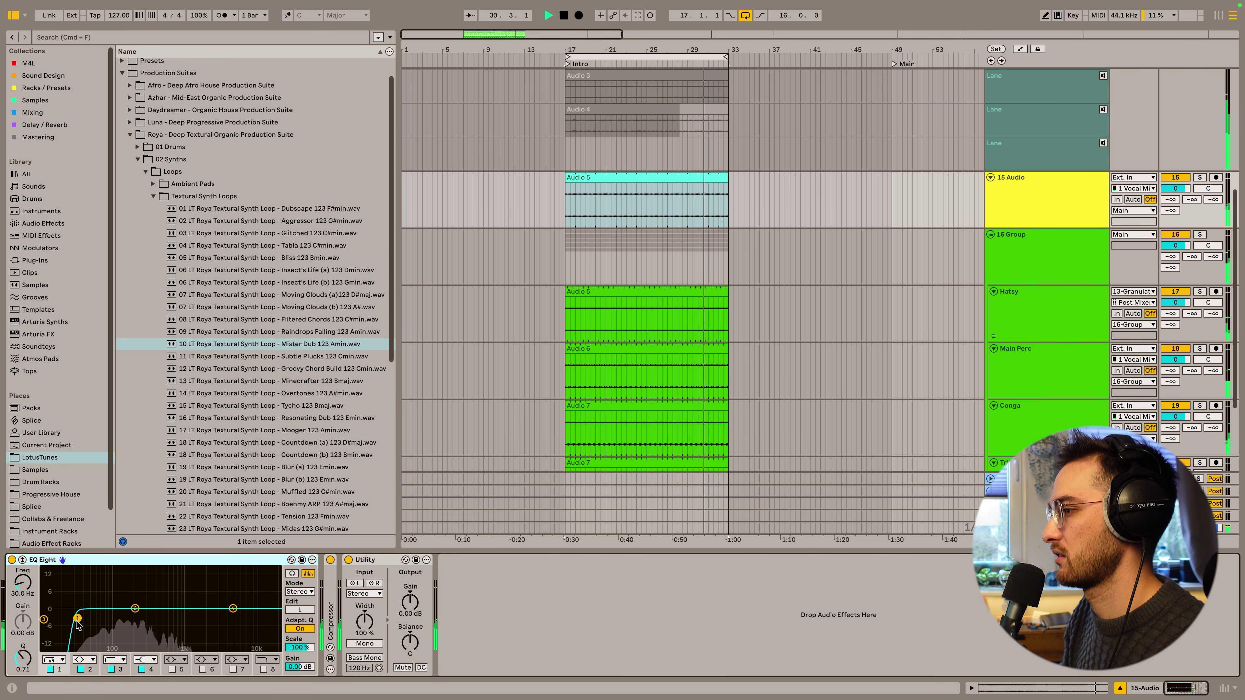
pyautogui.moveTo(77, 619); pyautogui.dragTo(171, 610)
# Step: Place the edited Audio take in the 14 Audio track's main lane over bars 17 to 33 and hide its take lanes
pyautogui.scroll(5, 648, 259)
pyautogui.click(1049, 244)
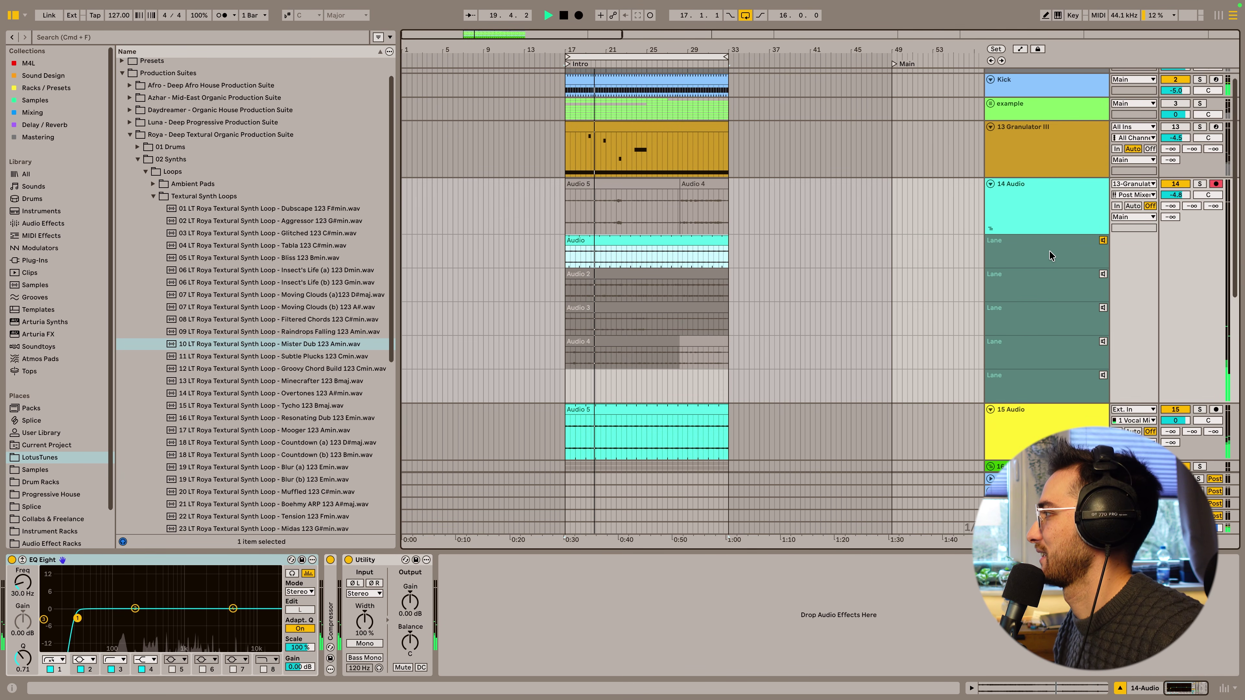
pyautogui.moveTo(665, 235); pyautogui.dragTo(636, 189)
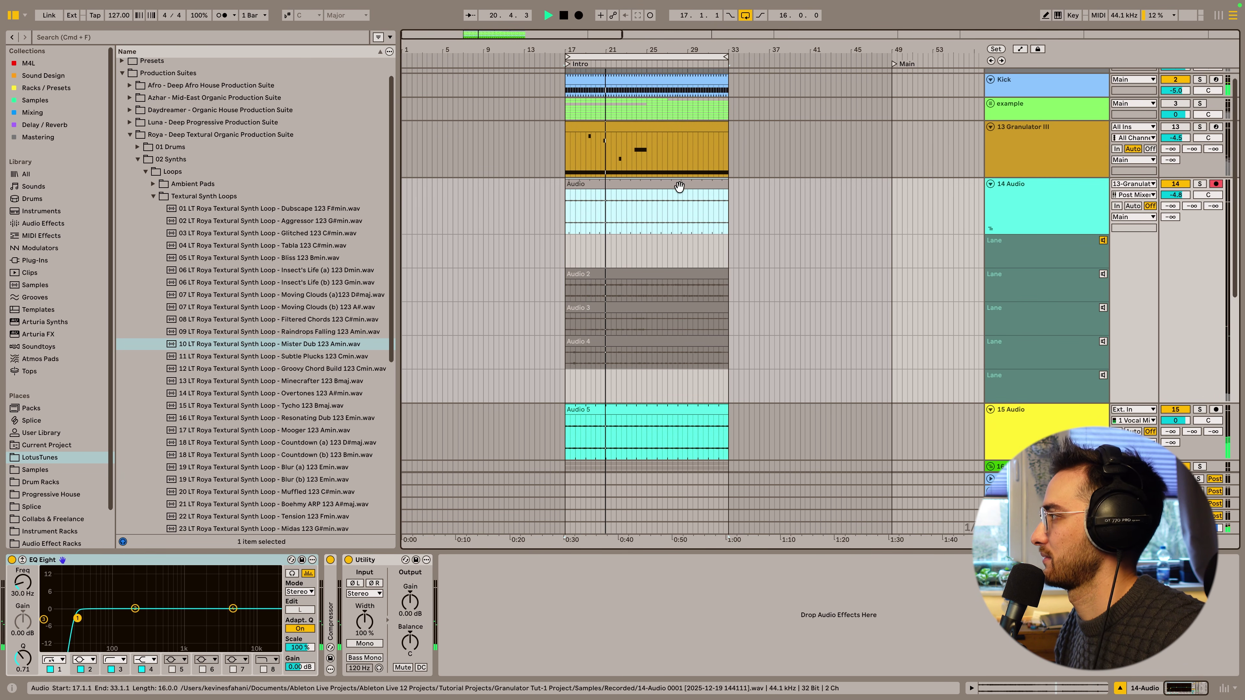
pyautogui.click(1104, 240)
pyautogui.click(1040, 200)
pyautogui.click(1055, 258)
pyautogui.press('super+alt+u')
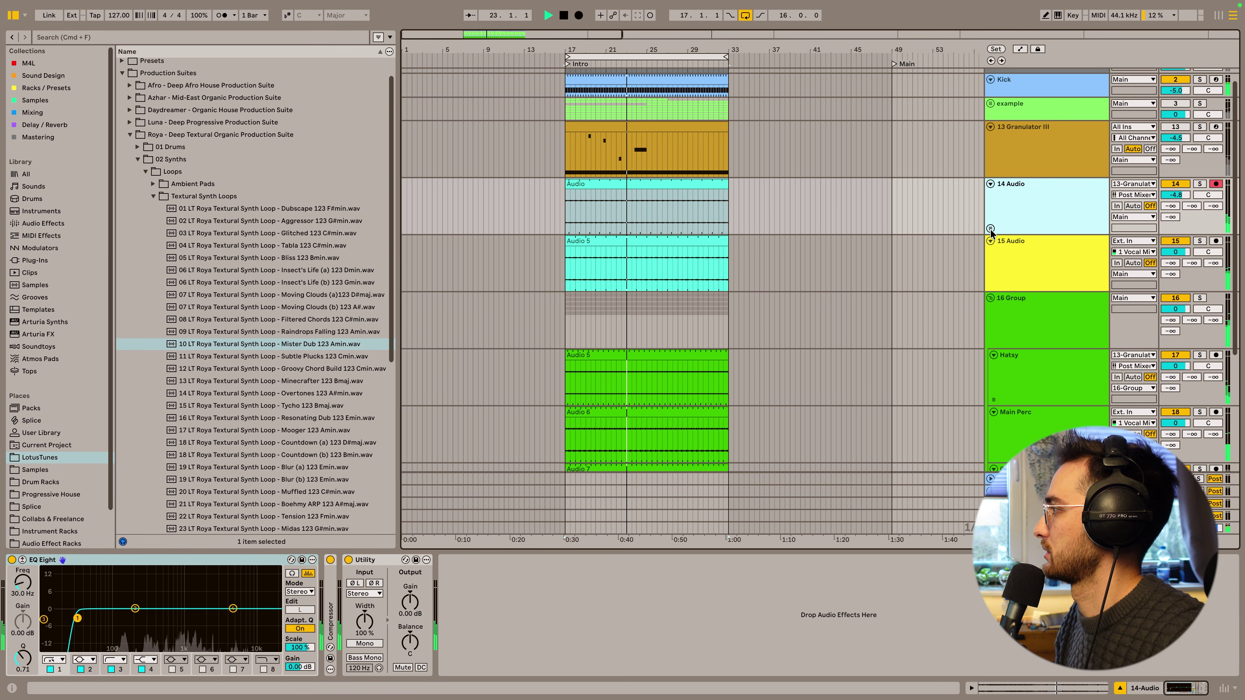
# Step: Band-limit the 14 Audio track in EQ Eight with a low cut at 1.04 kHz and a band 8 high cut at 6.96 kHz
pyautogui.click(664, 182)
pyautogui.moveTo(78, 620); pyautogui.dragTo(160, 624)
pyautogui.click(265, 670)
pyautogui.click(264, 669)
pyautogui.moveTo(275, 609); pyautogui.dragTo(244, 604)
pyautogui.moveTo(159, 623); pyautogui.dragTo(178, 620)
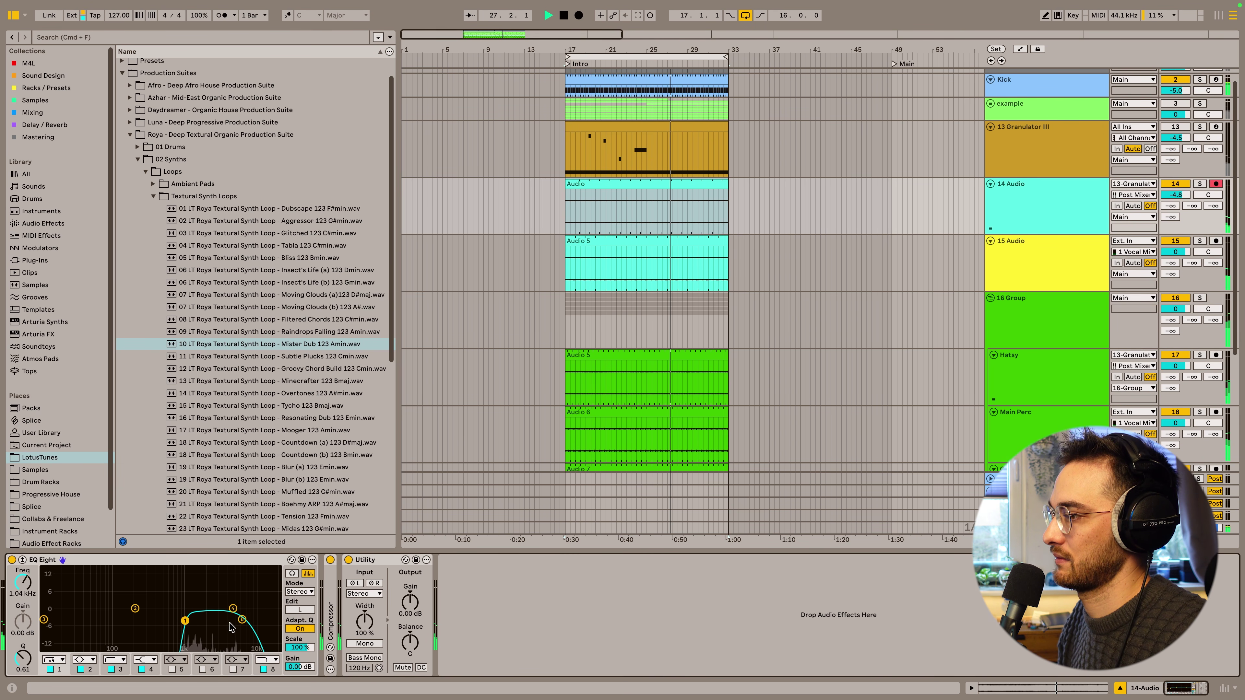
# Step: In the 15 Audio track's EQ Eight, set the low cut to 88 Hz and band 2 to -0.62 dB at 639 Hz
pyautogui.click(634, 254)
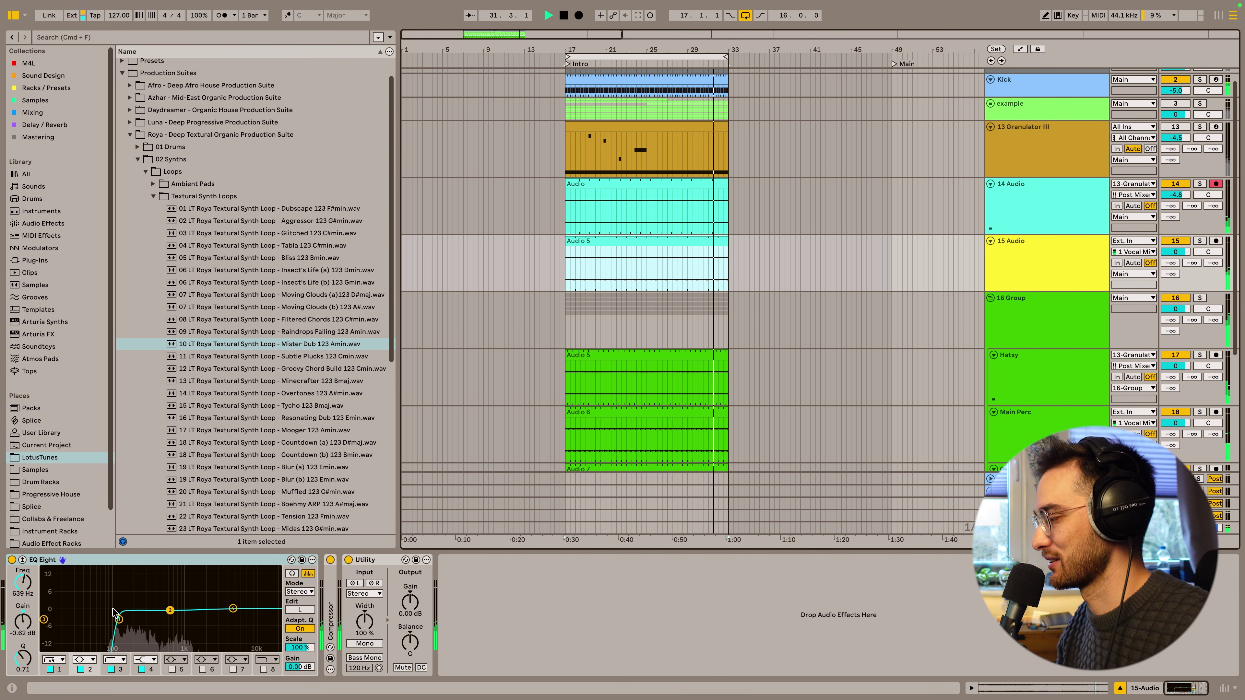
pyautogui.moveTo(121, 624); pyautogui.dragTo(126, 586)
pyautogui.moveTo(120, 615)
pyautogui.mouseDown()
pyautogui.moveTo(75, 572)
pyautogui.moveTo(106, 618)
pyautogui.mouseUp()
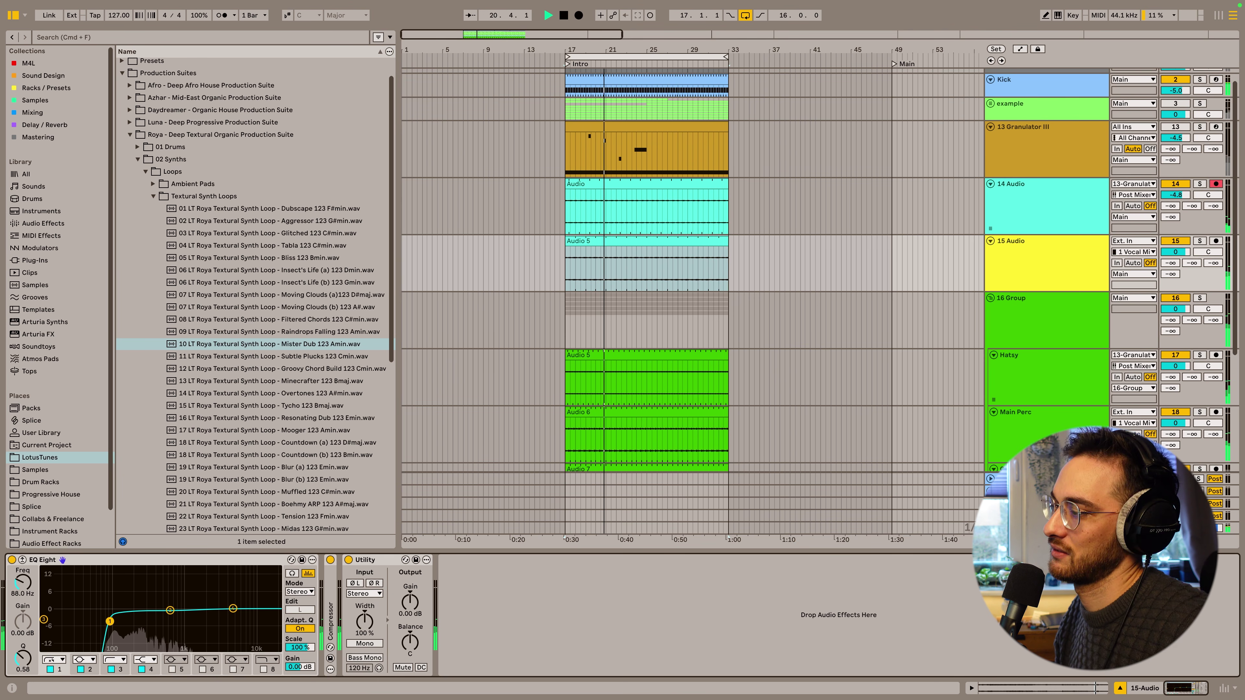
# Step: Darken the 14 Audio track in EQ Eight by lowering the low cut and setting the high cut to 1.35 kHz
pyautogui.click(706, 192)
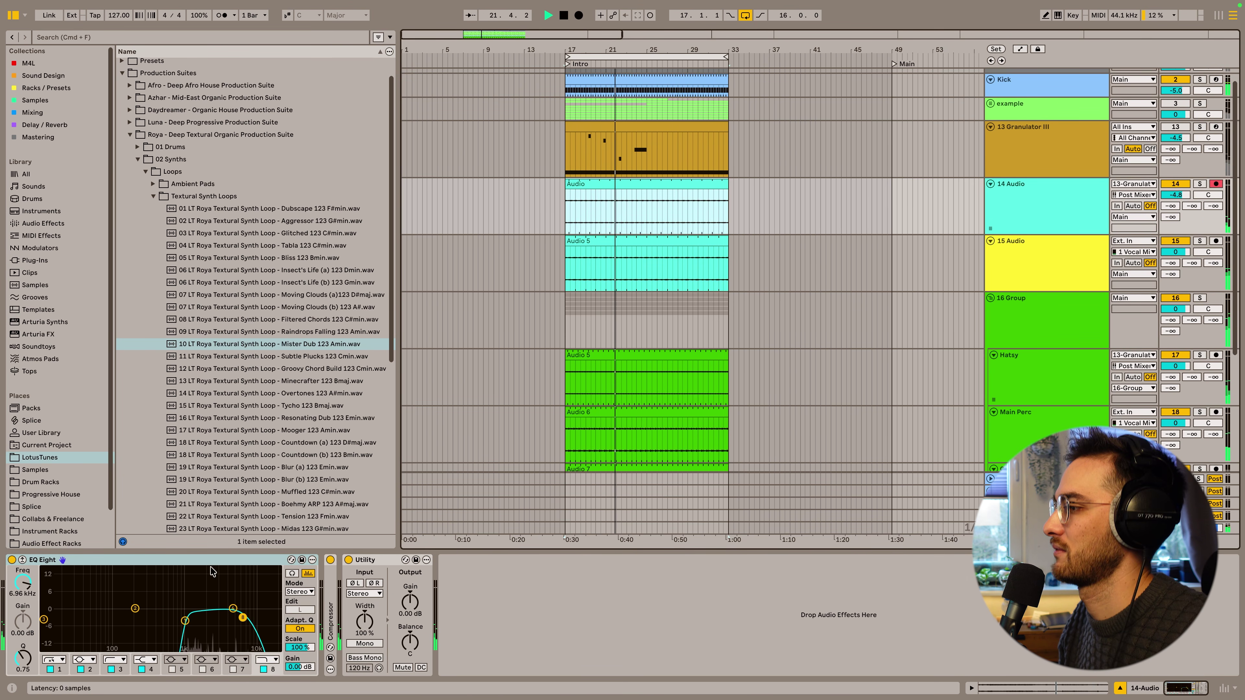
pyautogui.moveTo(242, 616); pyautogui.dragTo(137, 609)
pyautogui.click(197, 617)
pyautogui.moveTo(193, 614); pyautogui.dragTo(192, 615)
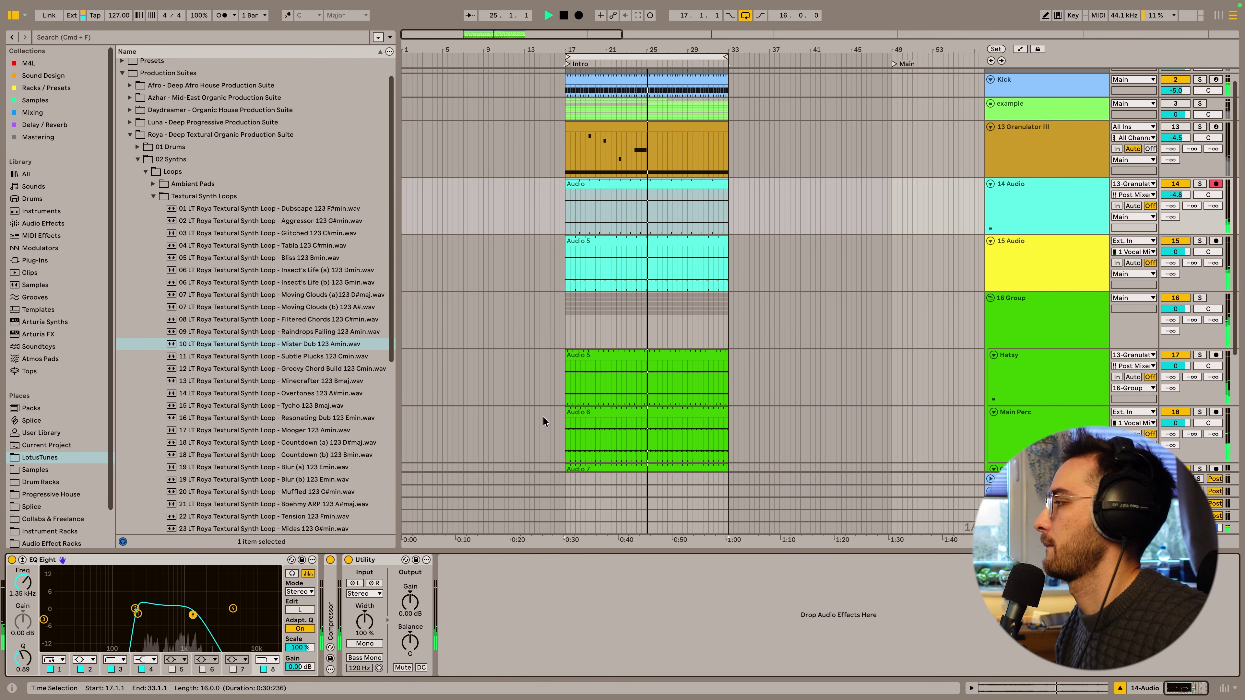
# Step: Group the 14 Audio and 15 Audio tracks and name the group "tonal"
pyautogui.click(1047, 250)
pyautogui.scroll(-1, 1053, 263)
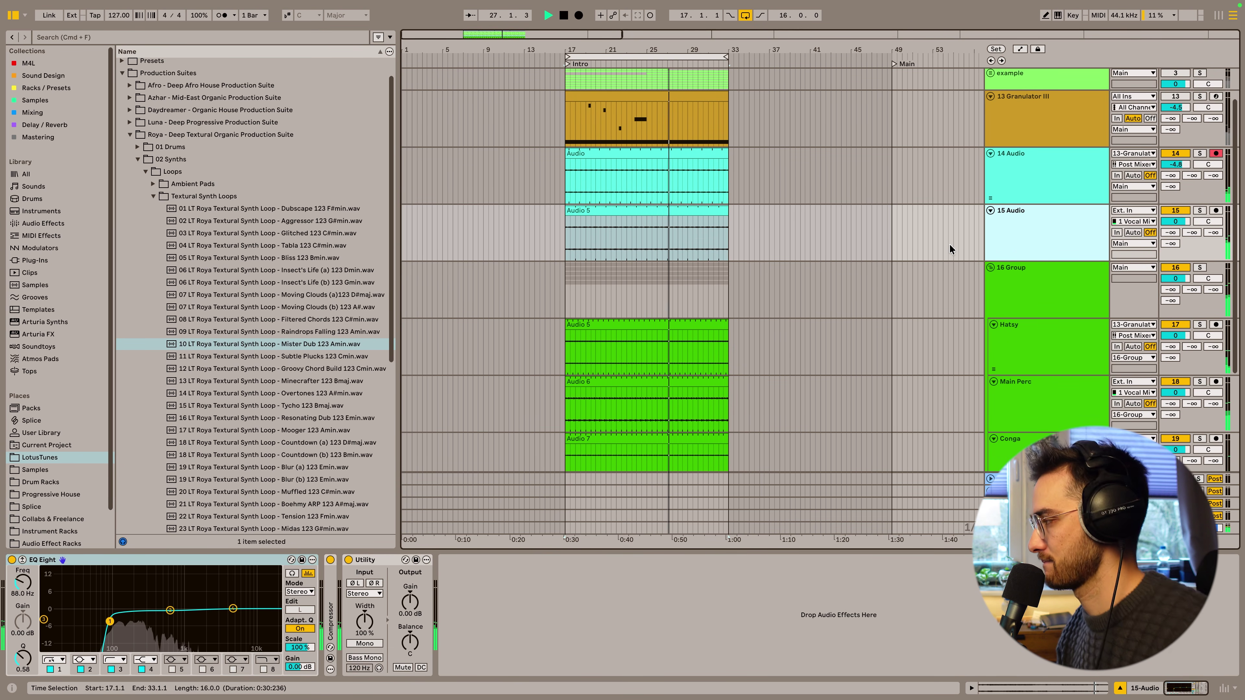
pyautogui.scroll(1, 894, 243)
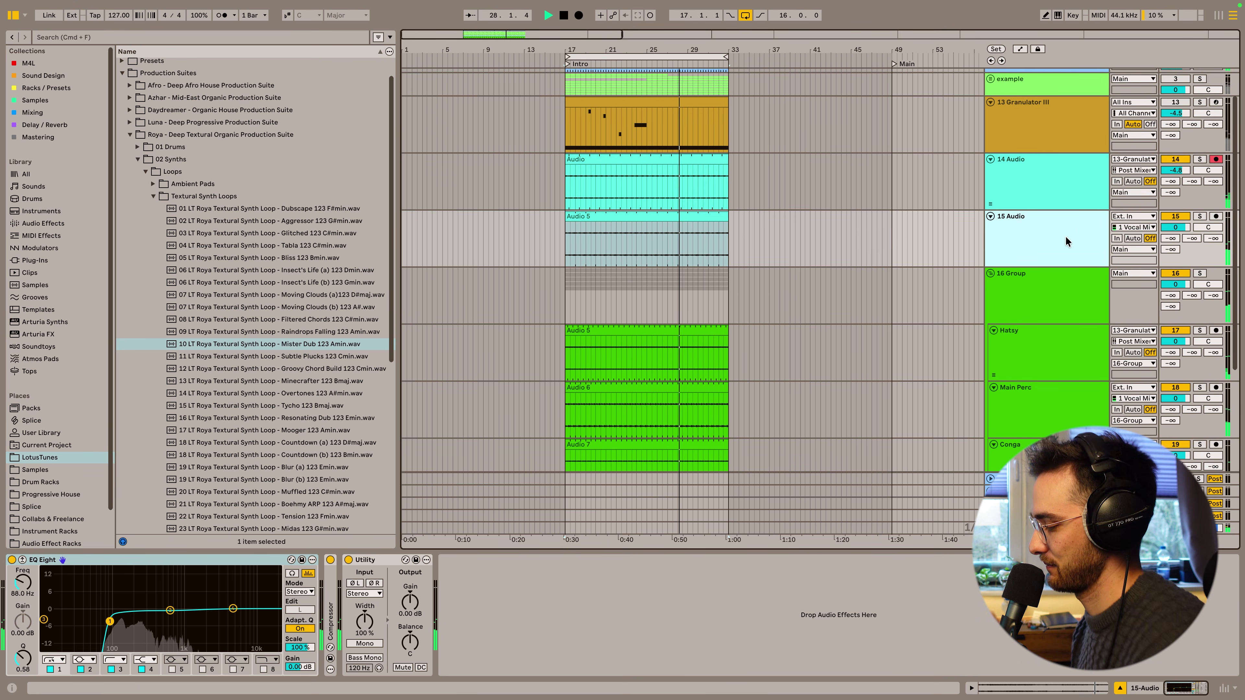
pyautogui.click(1063, 197)
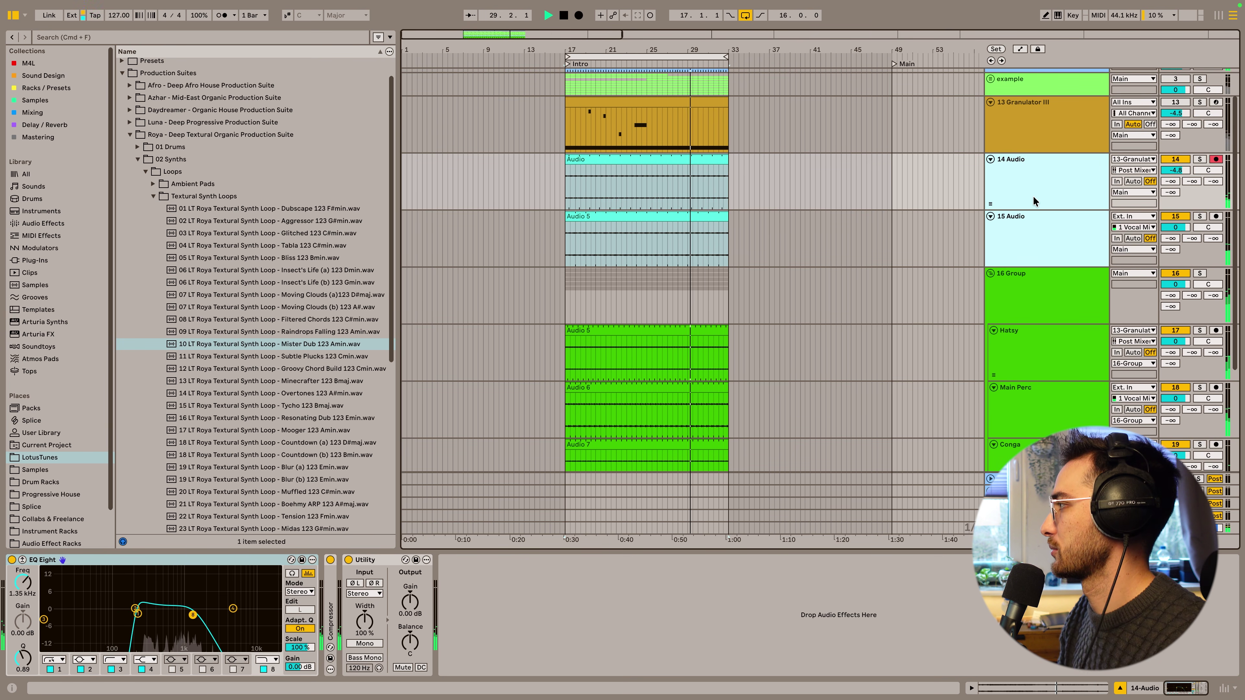
pyautogui.press('super+g')
pyautogui.write('tona')
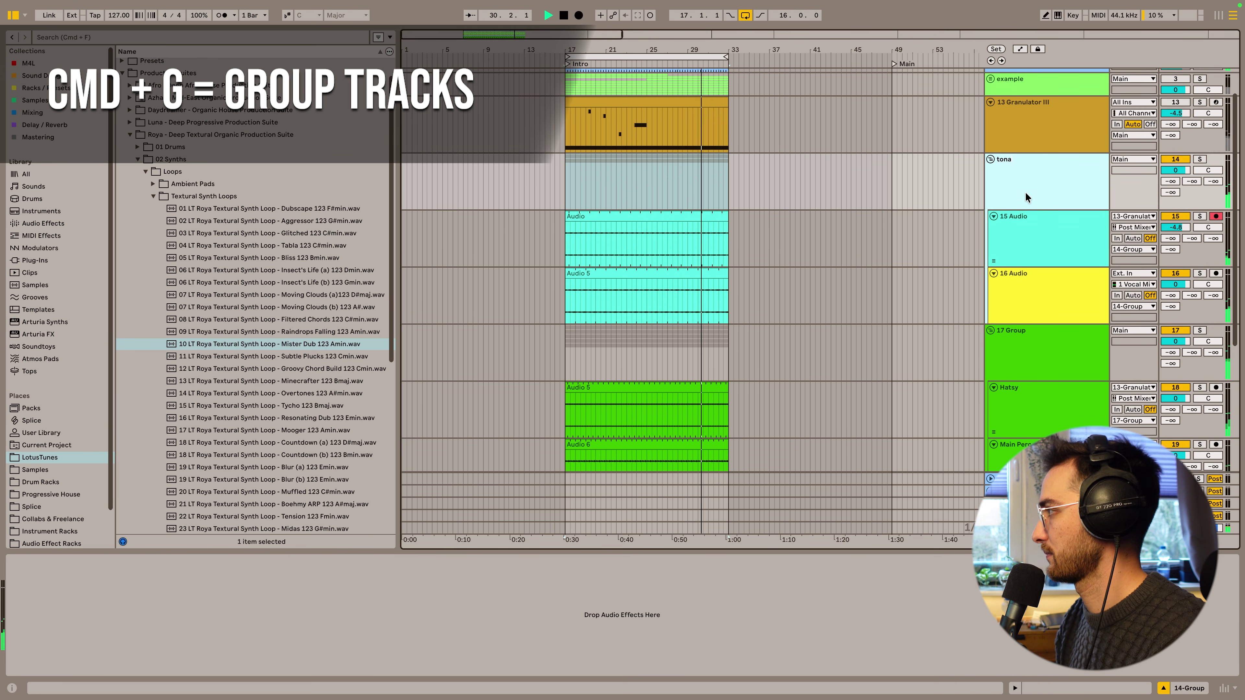
pyautogui.write('l')
pyautogui.press('Return')
# Step: Apply the tonal group's colour to the tracks inside it and insert a new audio track below the group
pyautogui.scroll(1, 1030, 197)
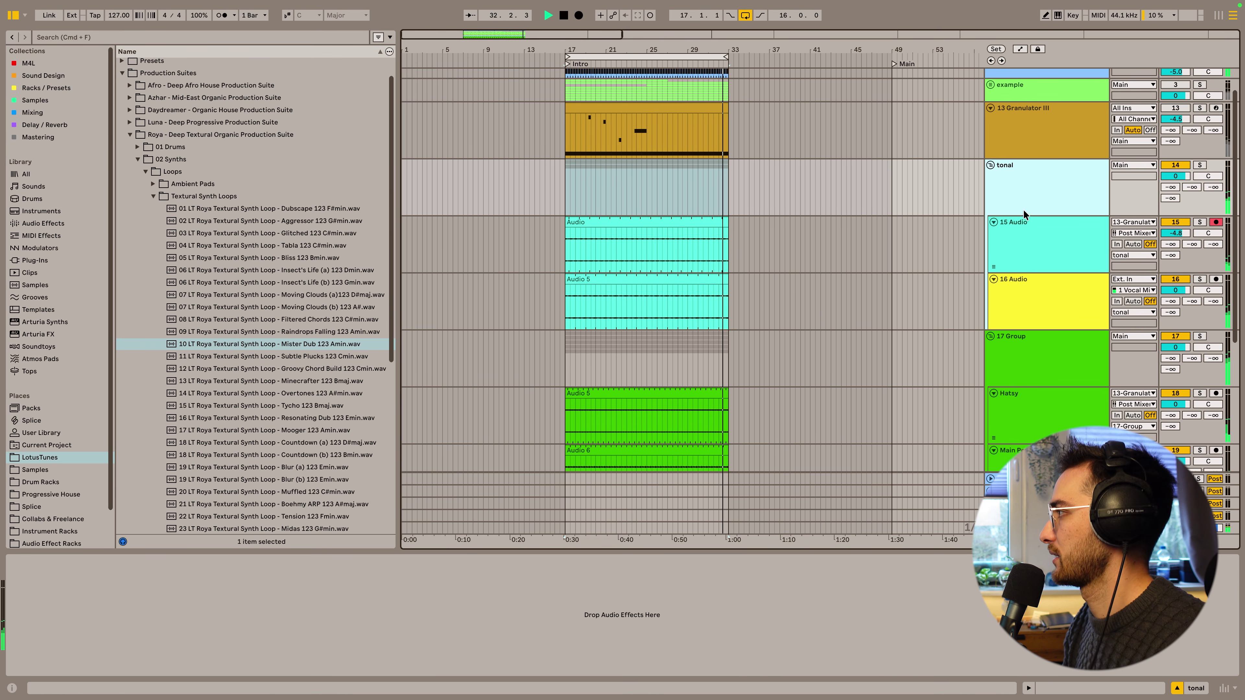
pyautogui.rightClick(1020, 184)
pyautogui.click(1105, 382)
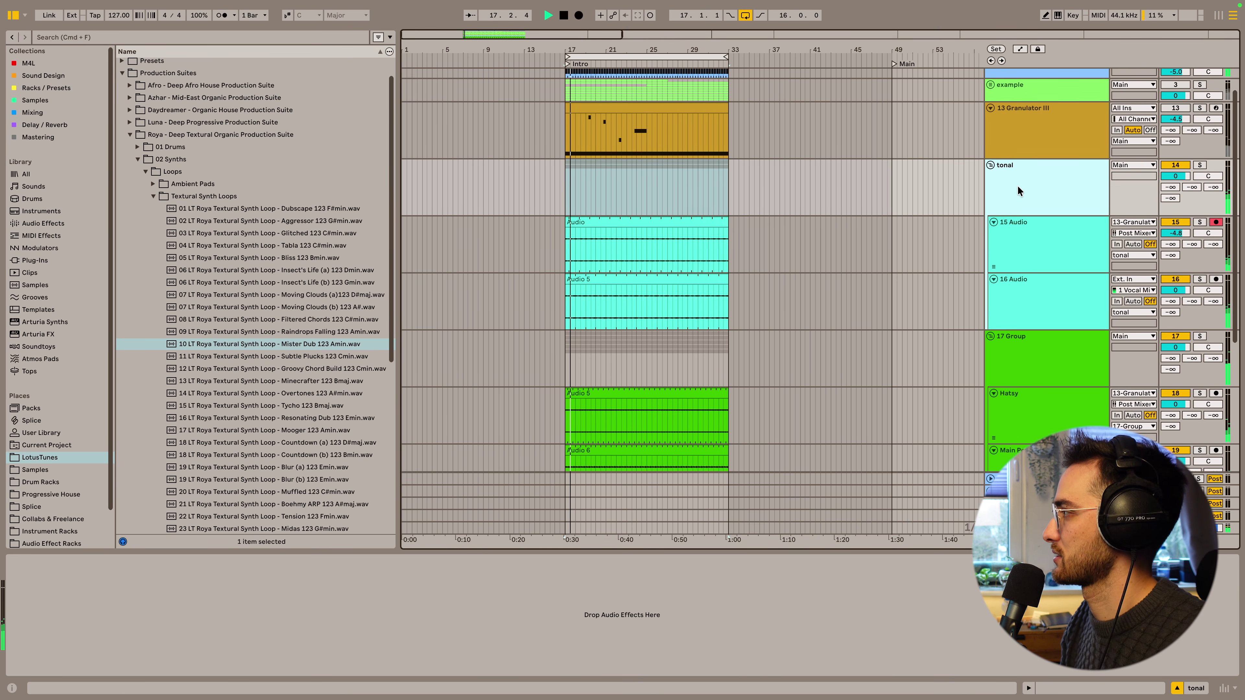
pyautogui.press('super+t')
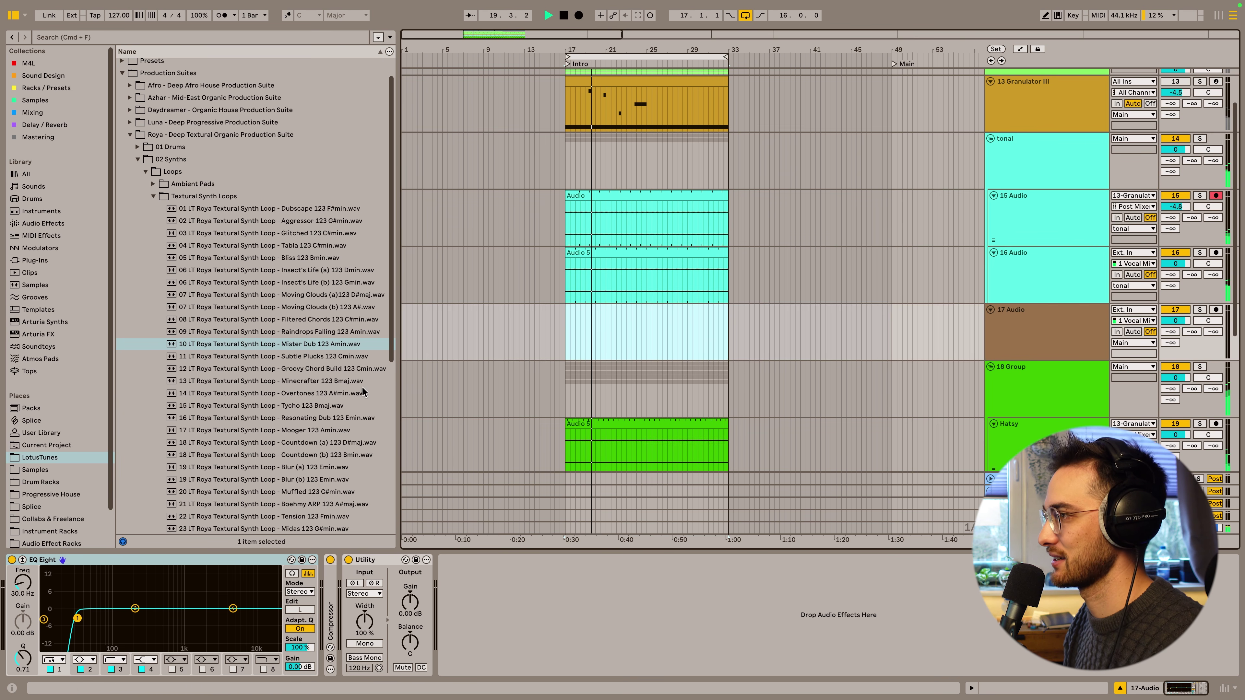
# Step: Audition the Roya textural synth loops Mister Dub, Subtle Plucks, Minecrafter, Blur (a) and Muffled
pyautogui.click(294, 343)
pyautogui.scroll(-1, 319, 383)
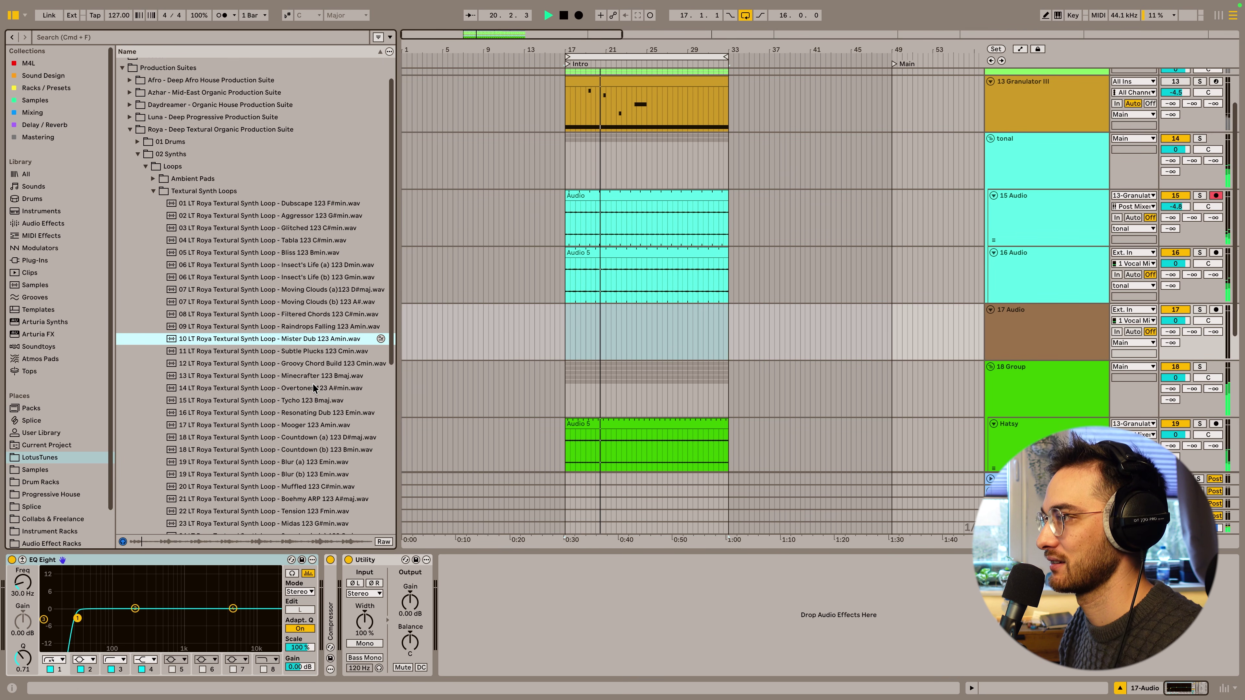
pyautogui.click(324, 351)
pyautogui.scroll(-2, 324, 358)
pyautogui.click(331, 350)
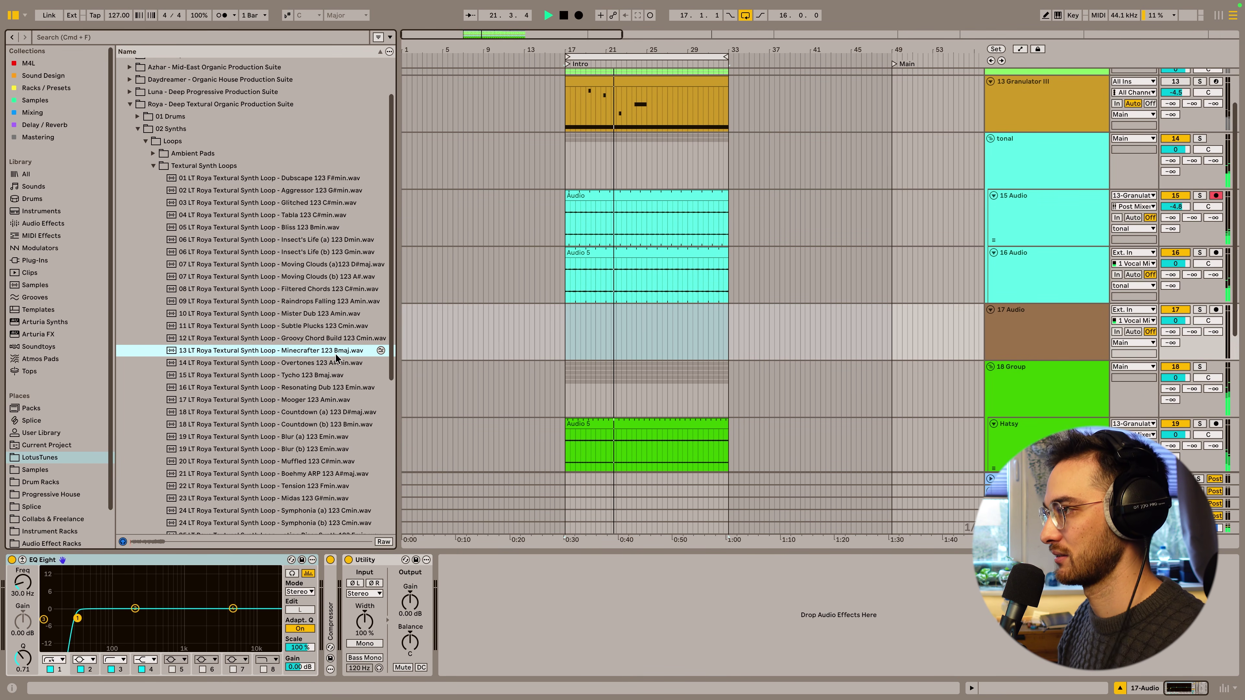
pyautogui.scroll(-4, 332, 355)
pyautogui.click(312, 385)
pyautogui.scroll(-2, 312, 385)
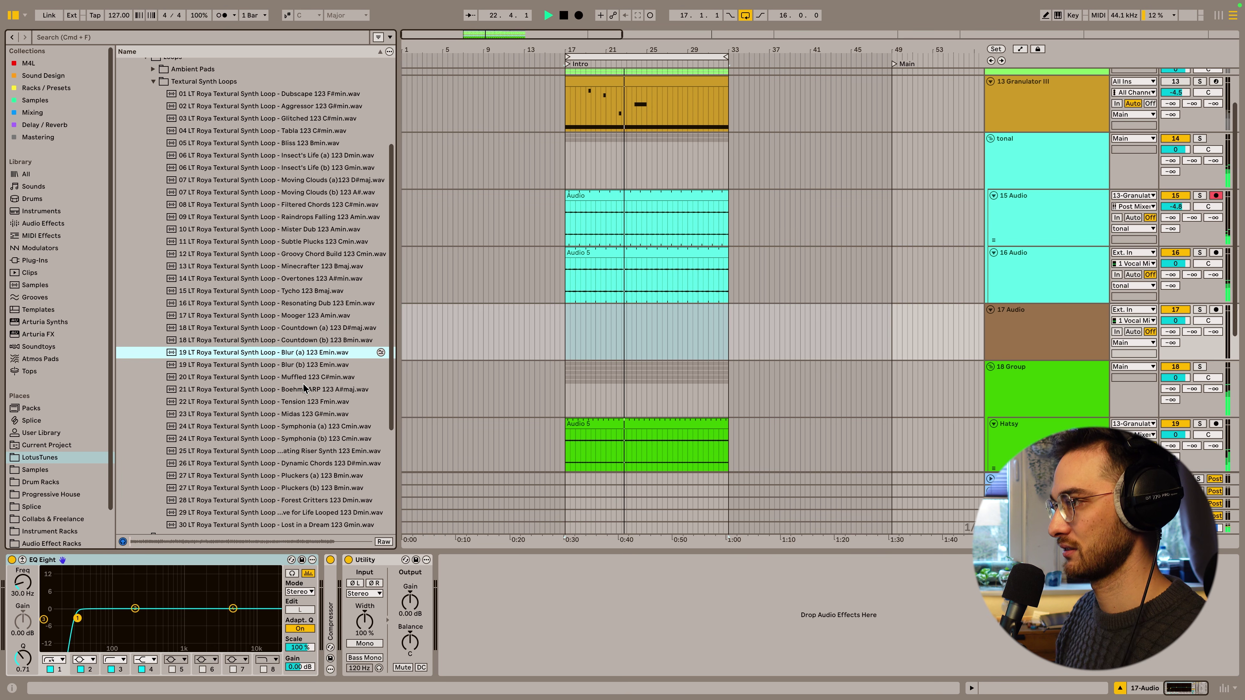
pyautogui.scroll(-1, 309, 380)
pyautogui.click(304, 374)
# Step: Audition the Tension, Boehmy ARP and Muffled loops in the Textural Synth Loops folder
pyautogui.scroll(12, 294, 343)
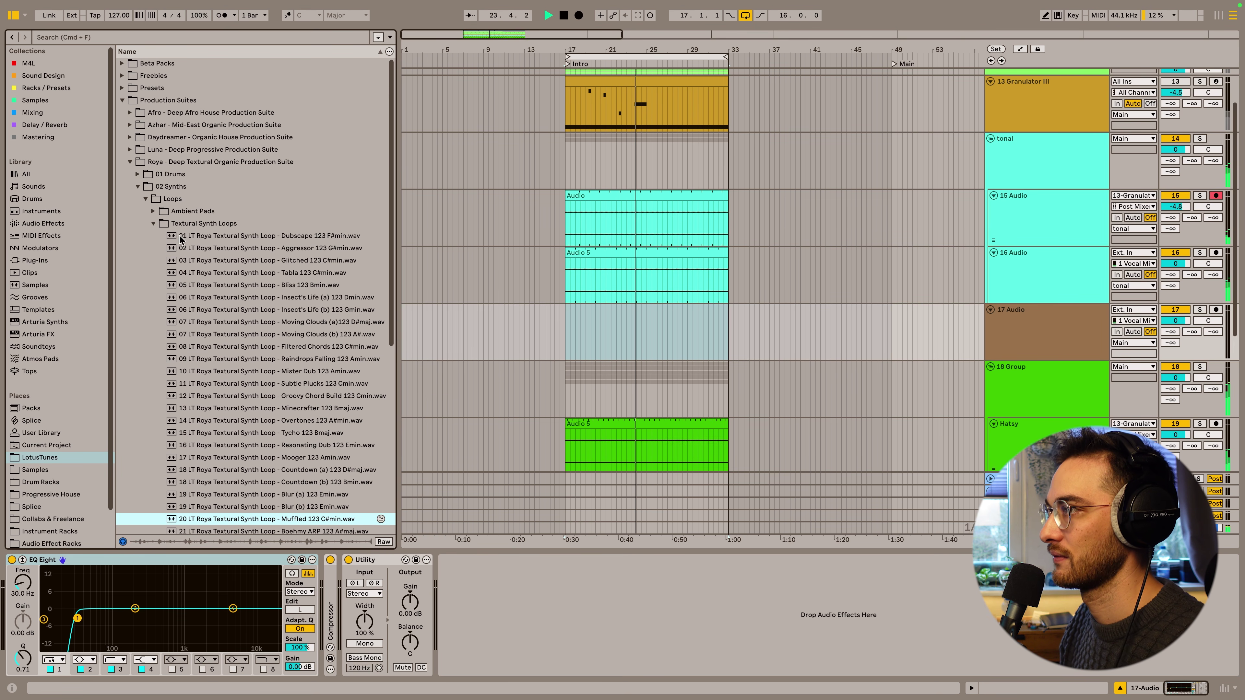
pyautogui.click(152, 224)
pyautogui.click(153, 224)
pyautogui.scroll(-5, 273, 423)
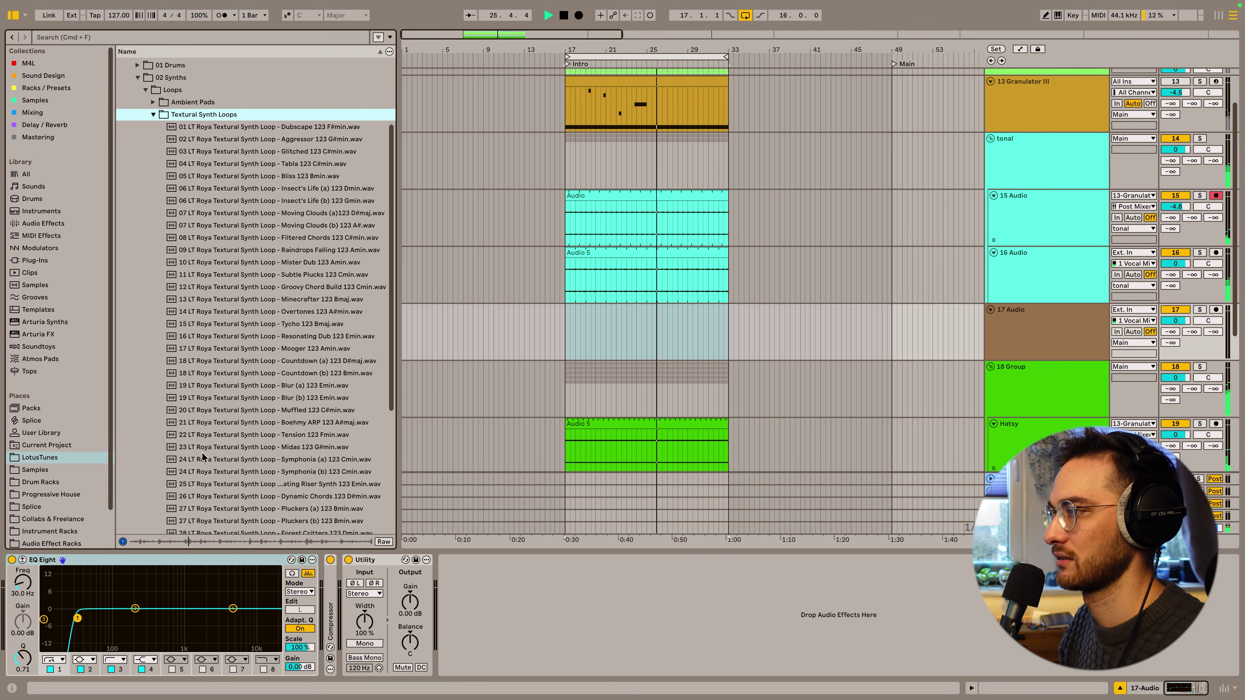
pyautogui.scroll(1, 241, 455)
pyautogui.click(277, 440)
pyautogui.press('Up')
pyautogui.press('Up')
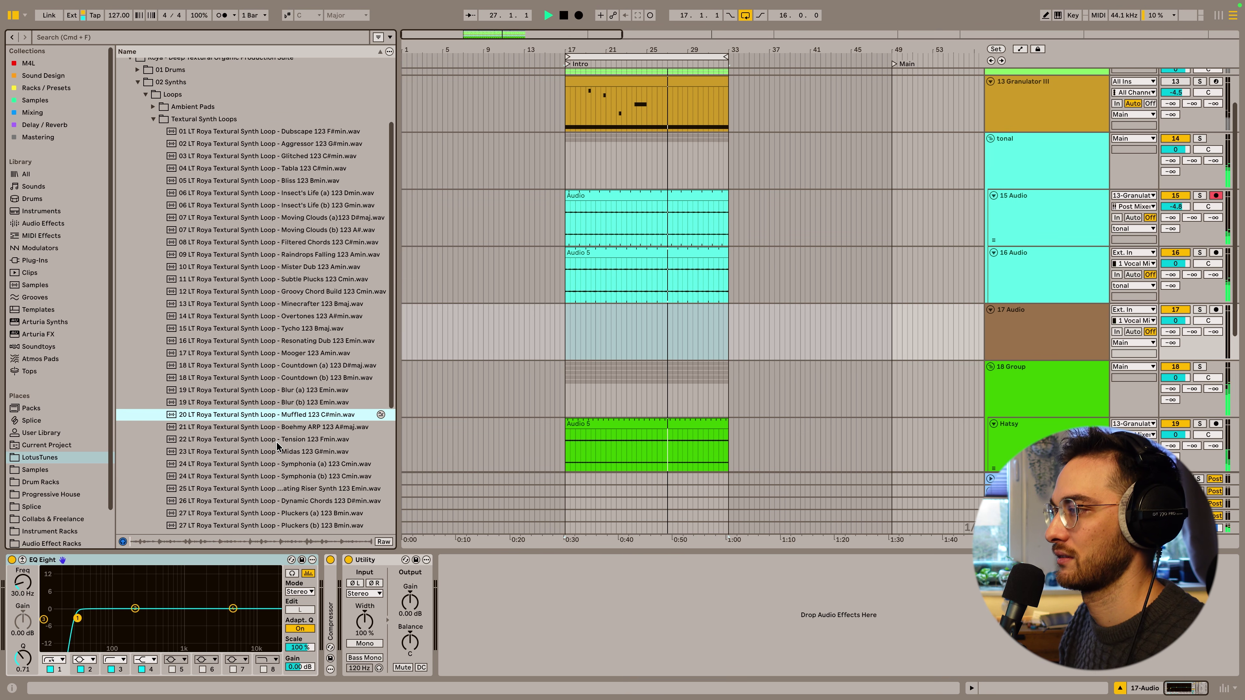
# Step: Add the ambient pad "04 LT Roya Ambient Pad - Love for Life 123 C#min.wav" to the new audio track at bar 17 and lower its volume to -16.5 dB
pyautogui.click(153, 120)
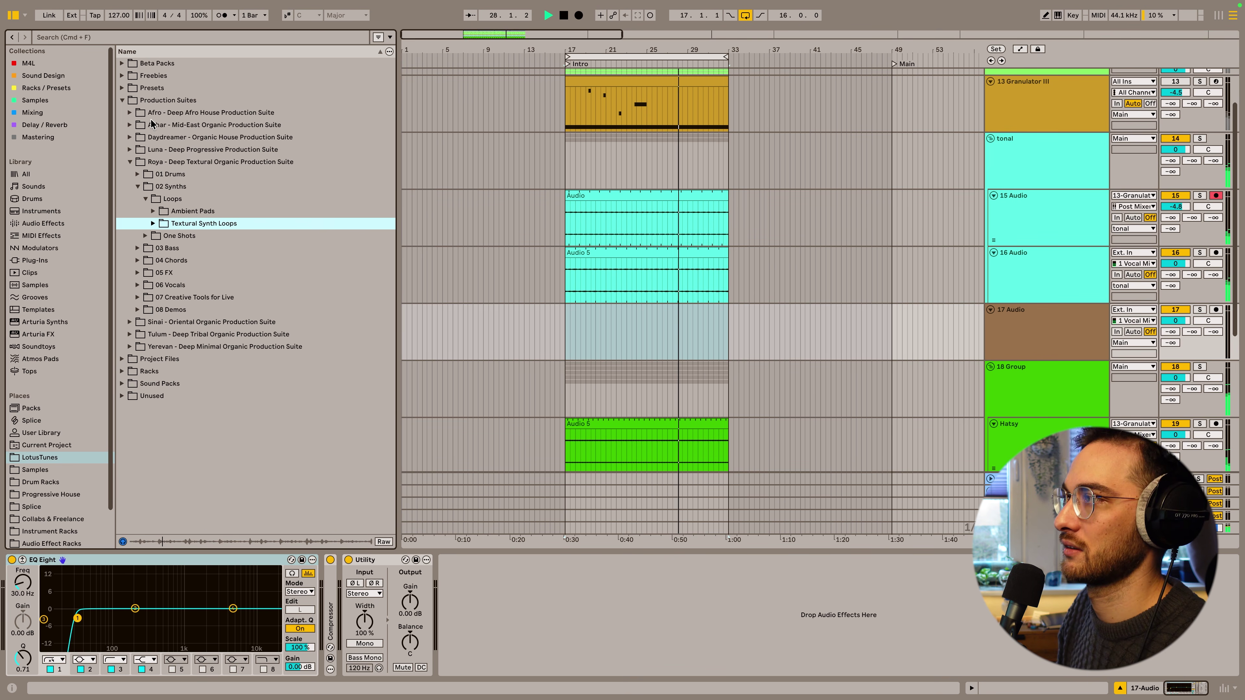
pyautogui.click(153, 211)
pyautogui.scroll(-3, 341, 240)
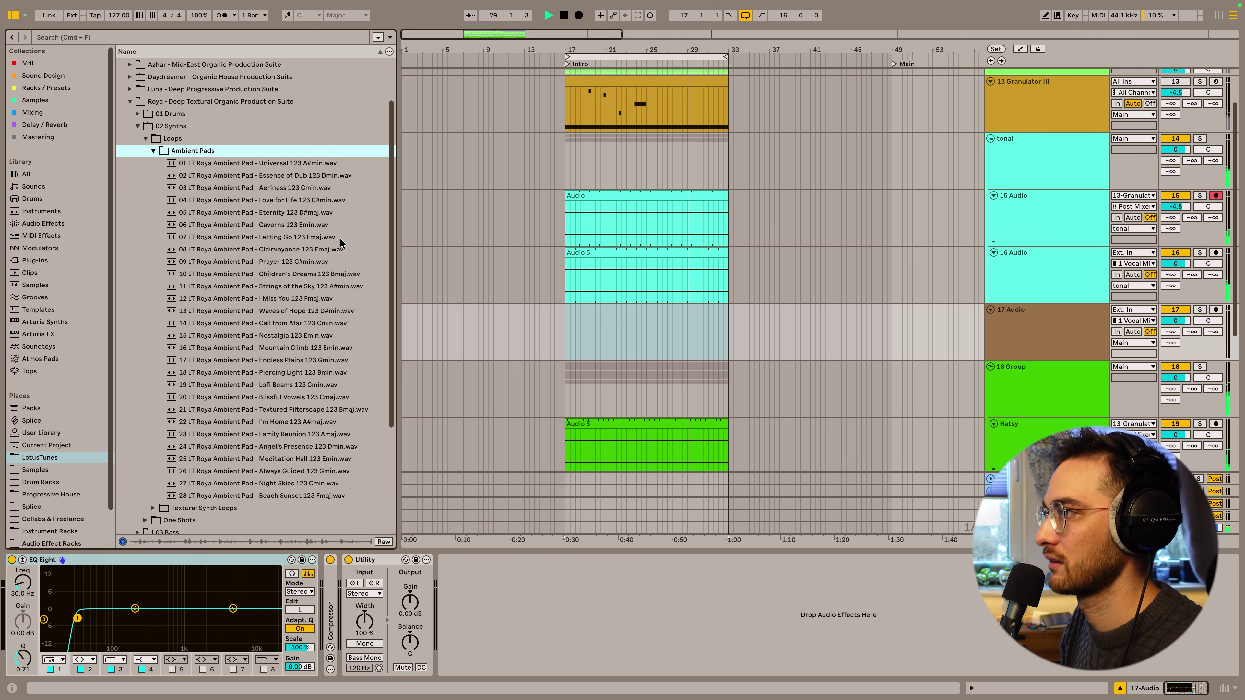
pyautogui.moveTo(294, 200); pyautogui.dragTo(570, 328)
pyautogui.moveTo(1188, 315); pyautogui.dragTo(1188, 343)
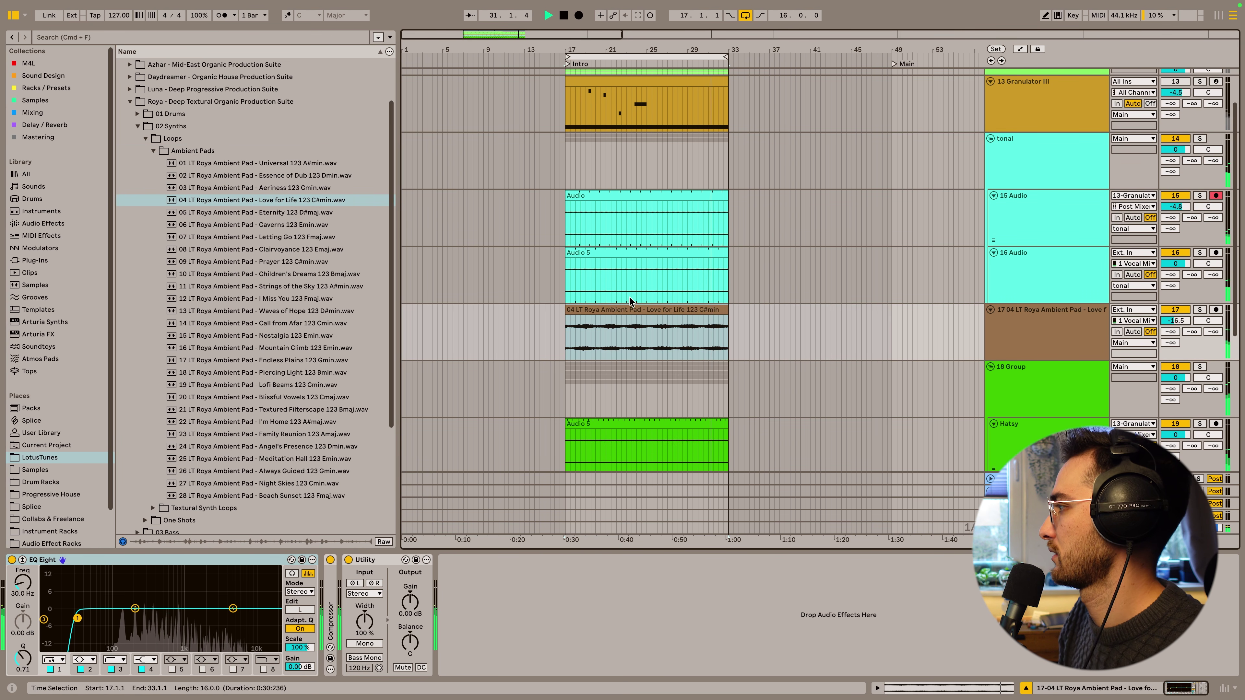
# Step: High-pass the ambient pad at 310 Hz in EQ Eight and loop a half-bar section of its clip starting at 5.3.1
pyautogui.click(643, 306)
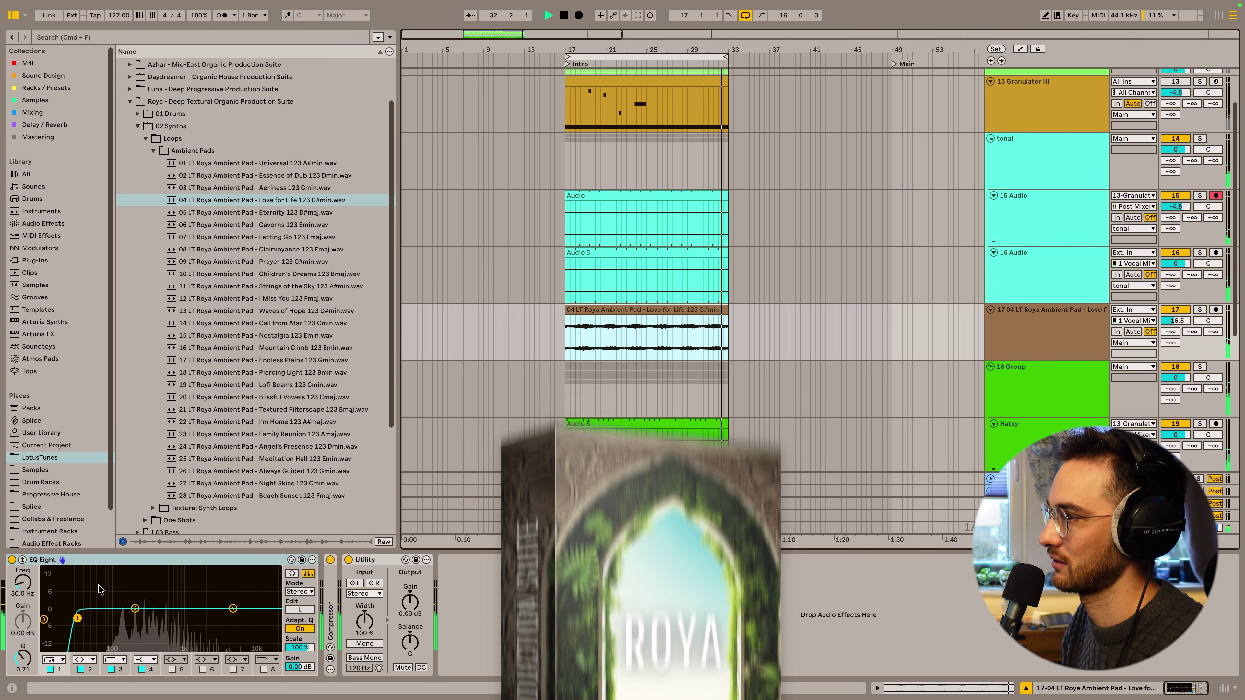
pyautogui.moveTo(78, 618); pyautogui.dragTo(143, 612)
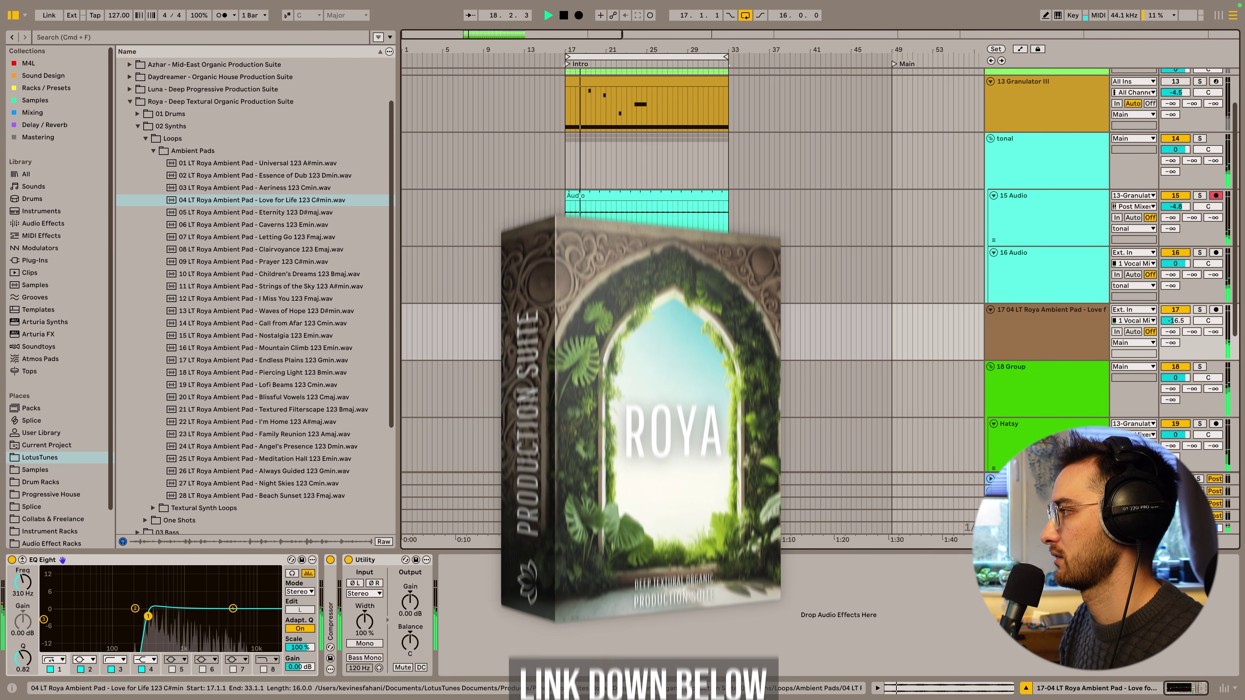
pyautogui.hotkey('shift', 'Tab')
pyautogui.moveTo(416, 411); pyautogui.dragTo(480, 410)
pyautogui.press('super+l')
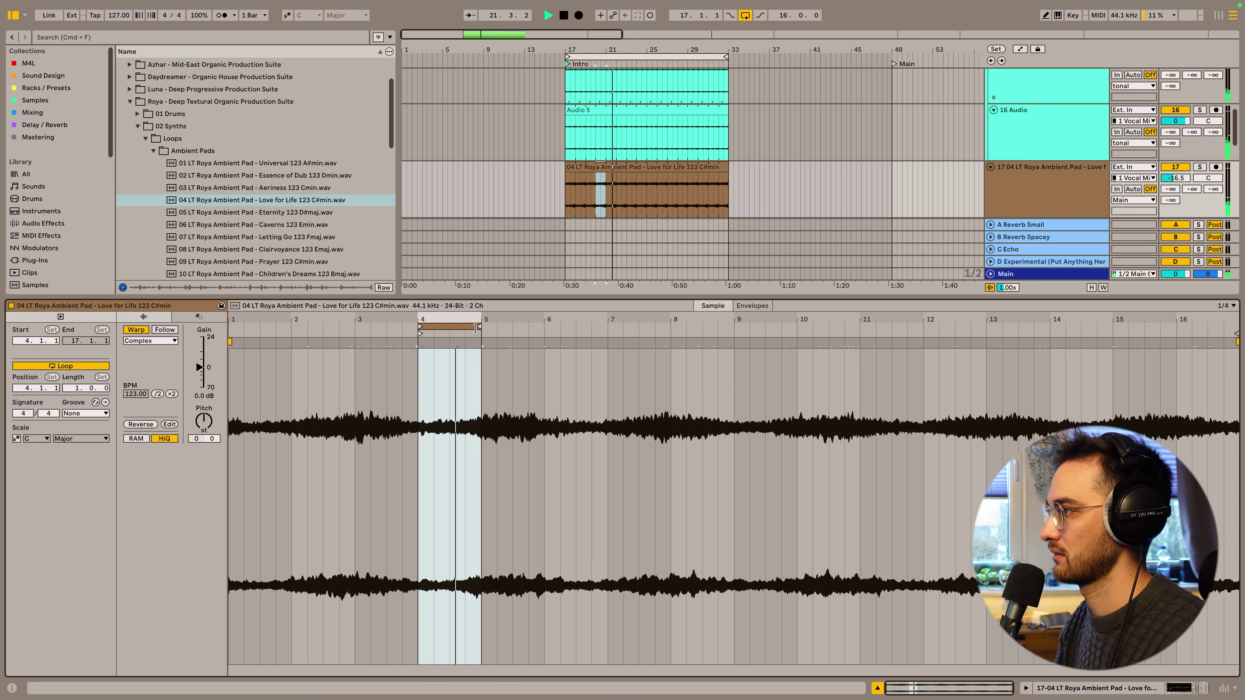
pyautogui.moveTo(474, 328)
pyautogui.mouseDown()
pyautogui.moveTo(449, 329)
pyautogui.moveTo(449, 341)
pyautogui.moveTo(607, 352)
pyautogui.moveTo(531, 318)
pyautogui.mouseUp()
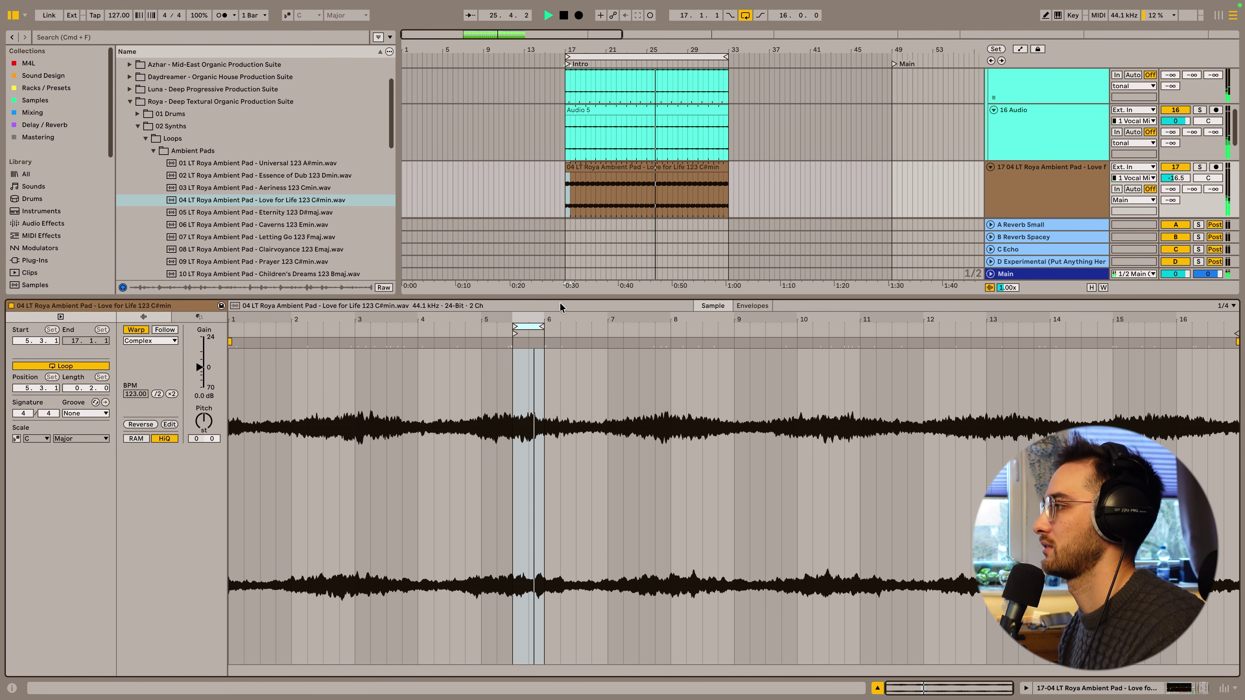
pyautogui.hotkey('shift', 'Tab')
pyautogui.scroll(1, 964, 230)
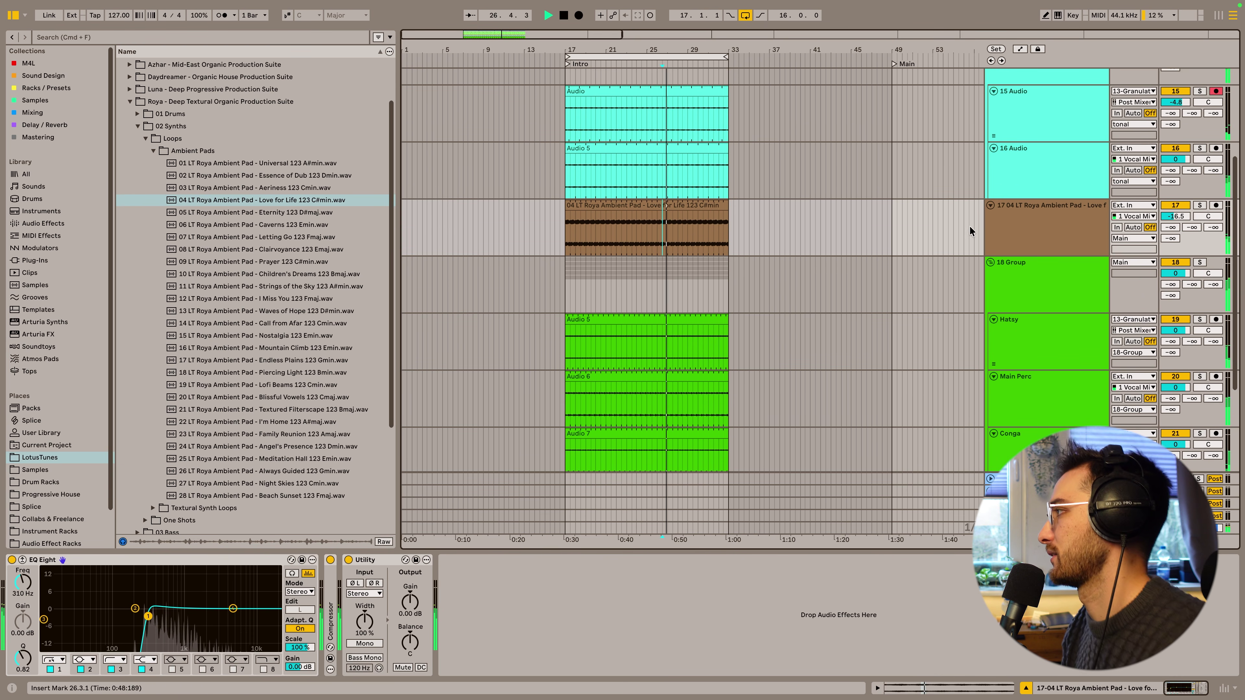
# Step: Search the plug-ins for "tantra" and add DS Tantra 2 to the ambient pad track
pyautogui.click(1002, 238)
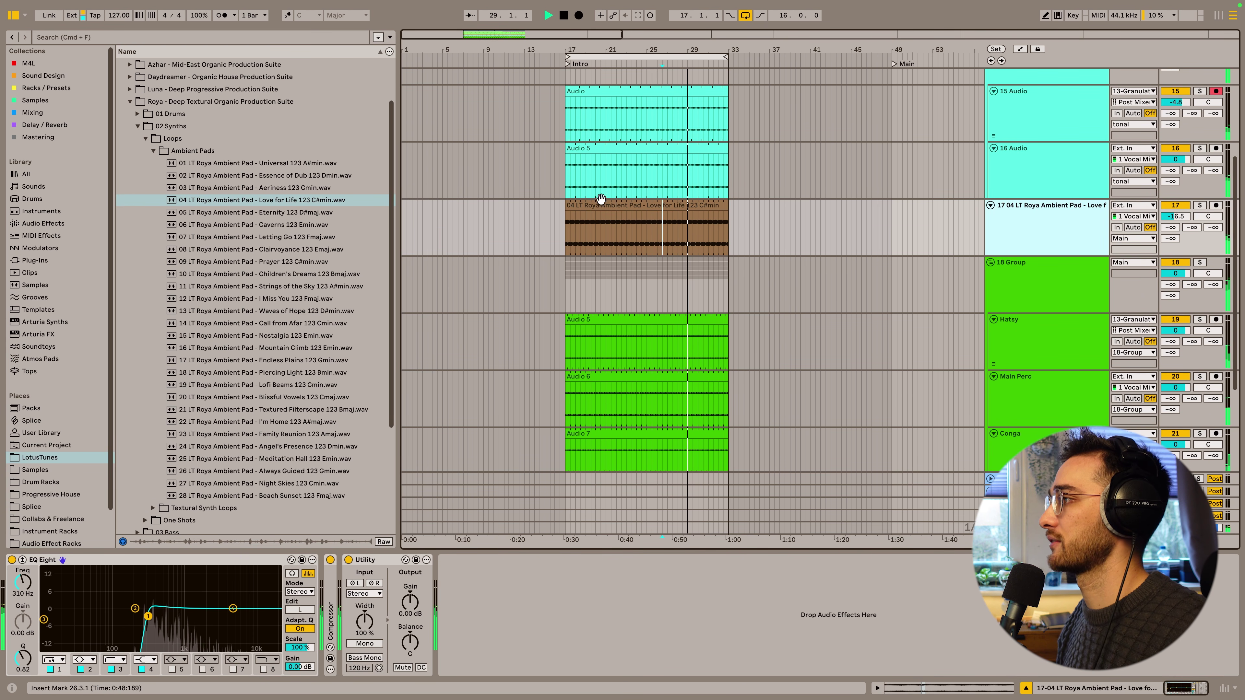
pyautogui.click(658, 206)
pyautogui.click(153, 151)
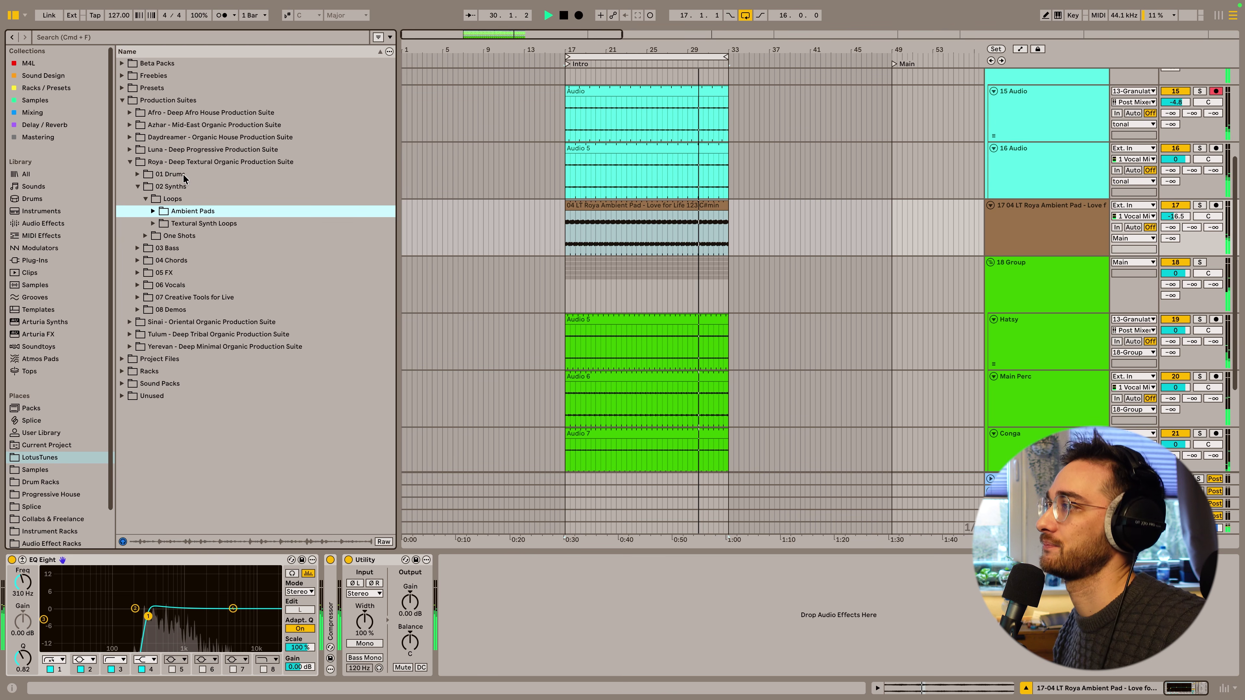
pyautogui.click(60, 39)
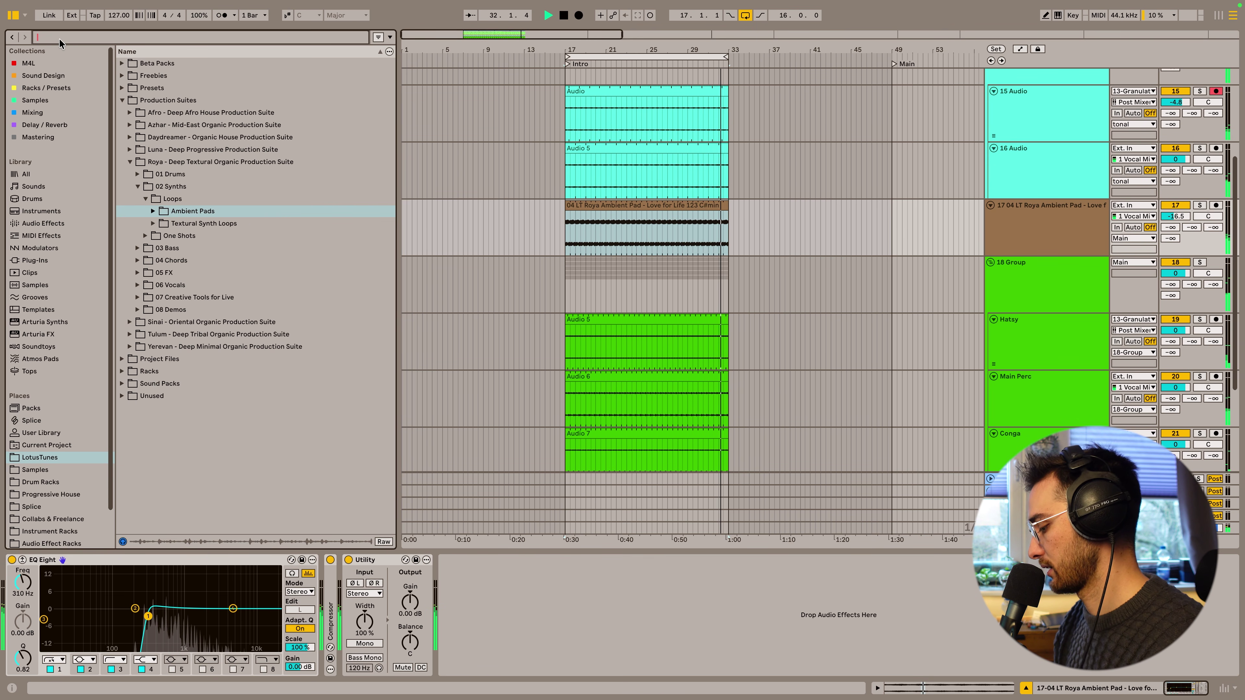
pyautogui.write('tantra')
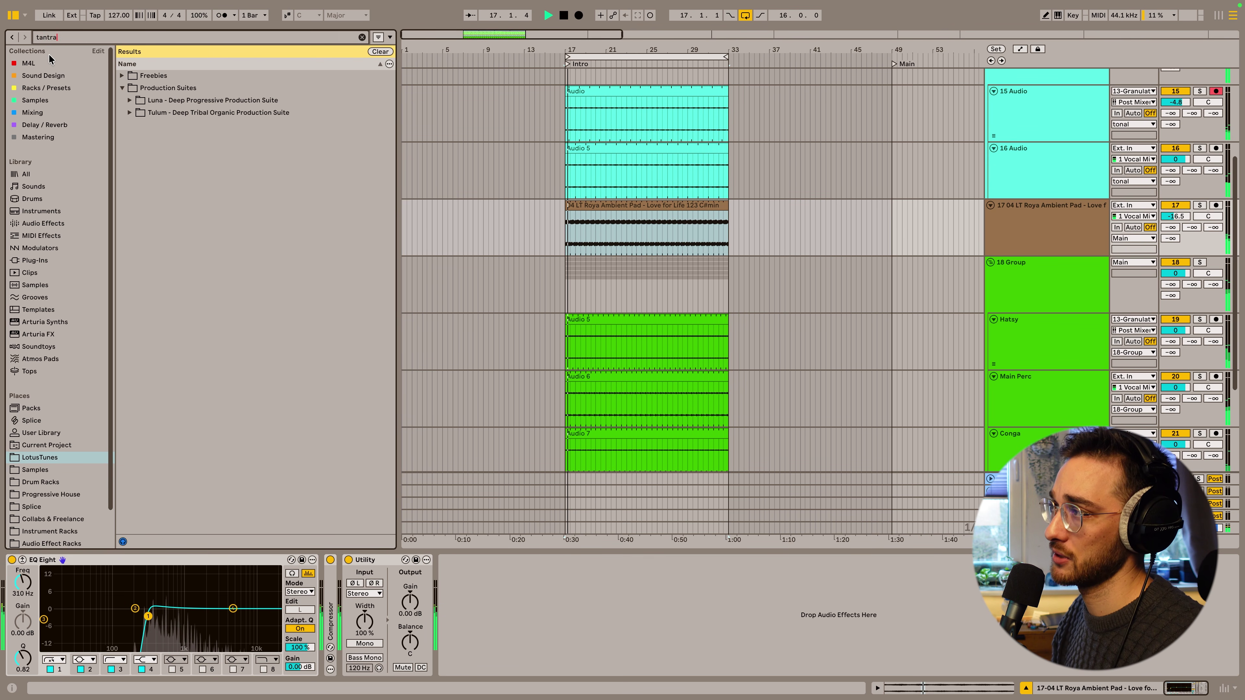
pyautogui.click(33, 113)
pyautogui.click(43, 260)
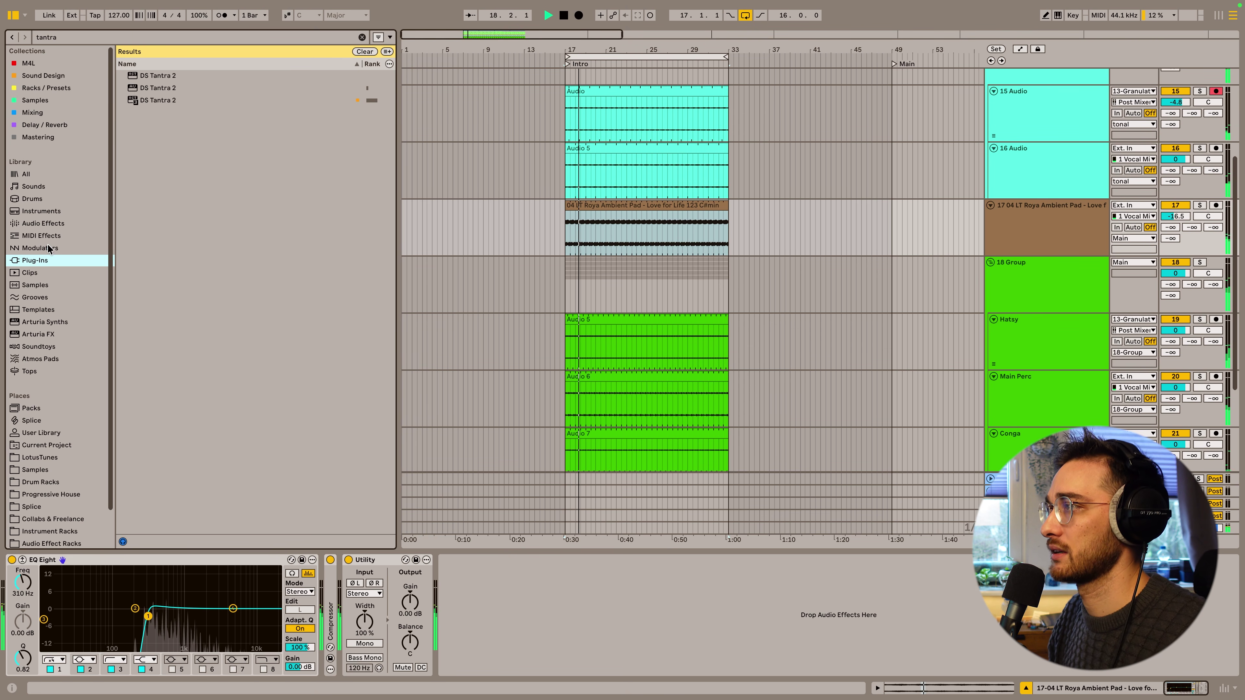
pyautogui.click(158, 101)
pyautogui.moveTo(521, 263); pyautogui.dragTo(521, 260)
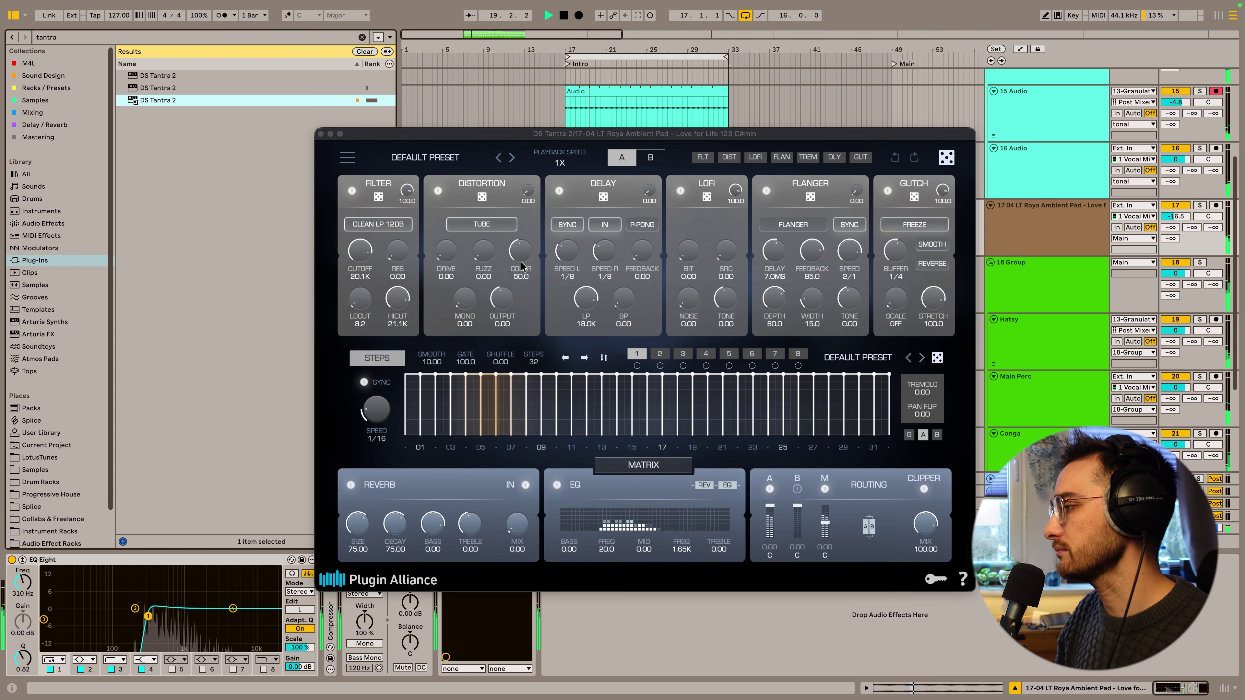
pyautogui.moveTo(505, 142); pyautogui.dragTo(291, 100)
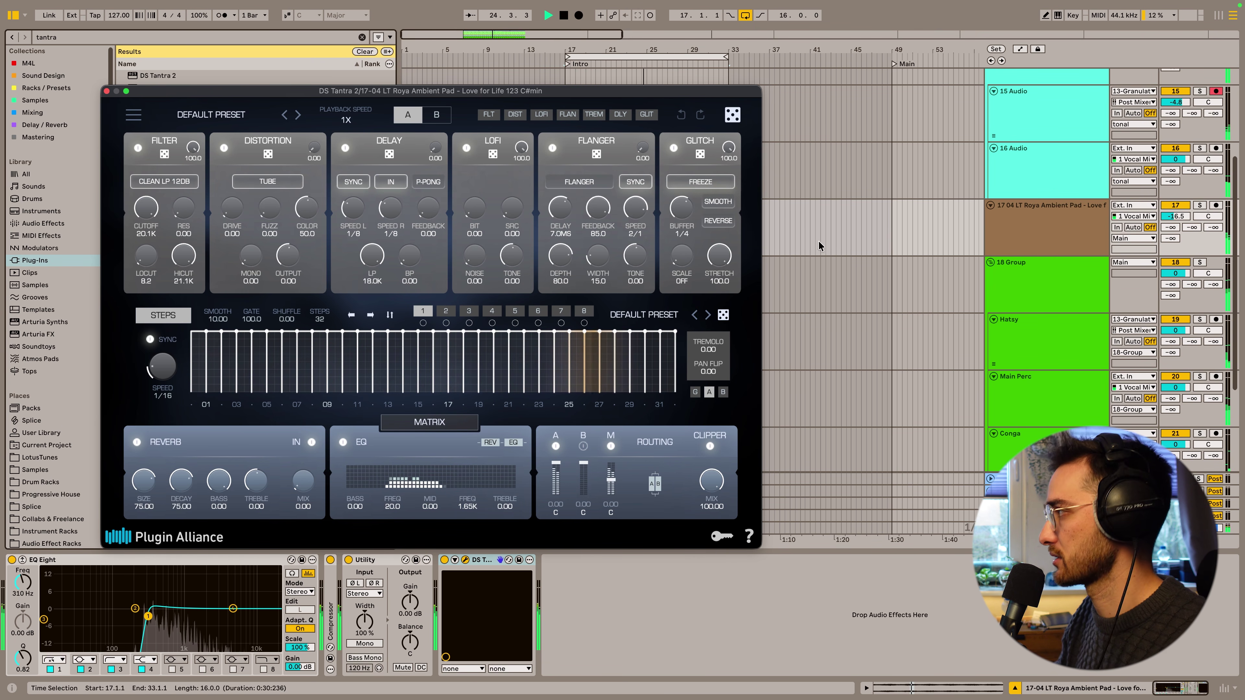
pyautogui.click(805, 237)
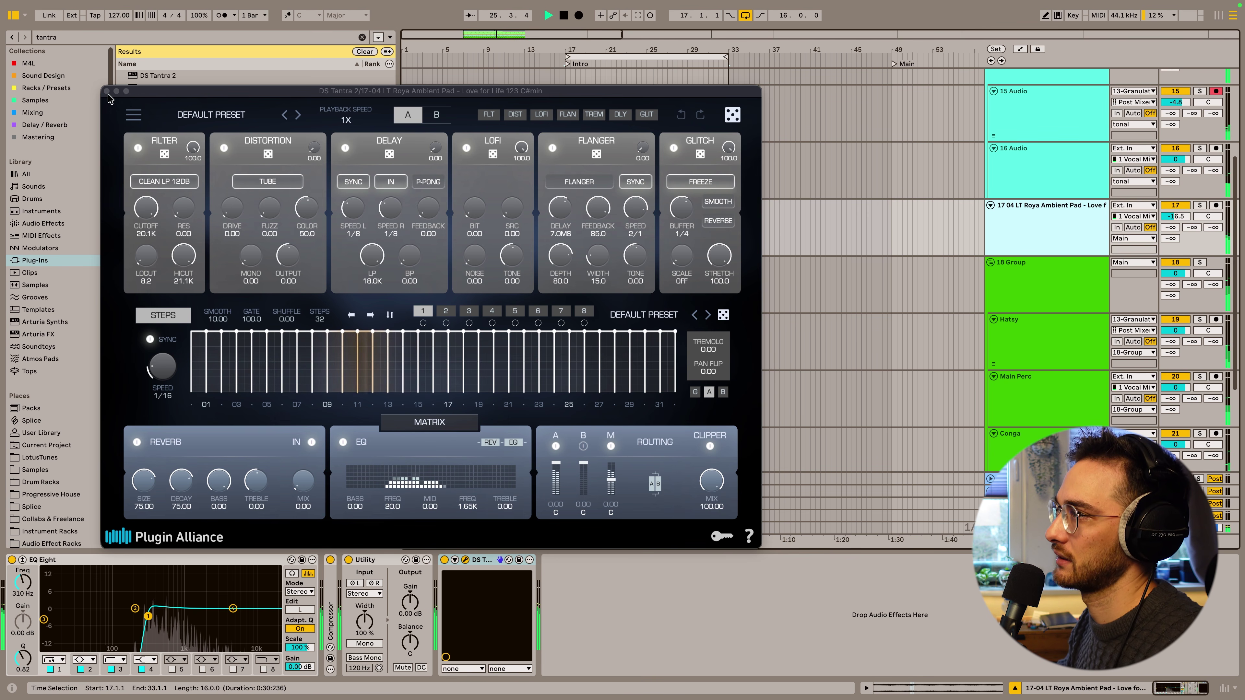
pyautogui.press('super+alt+p')
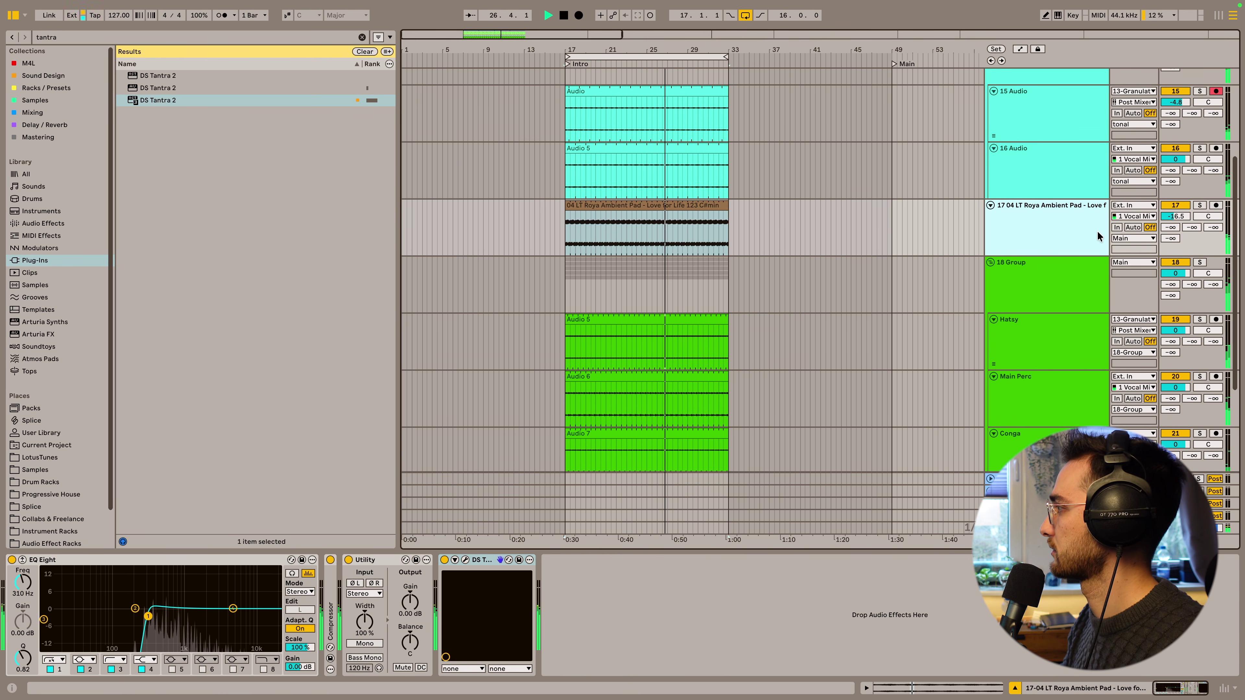
# Step: Insert an audio track below the pad, take its input from the ambient pad track post mixer, arm it and start recording
pyautogui.press('super+t')
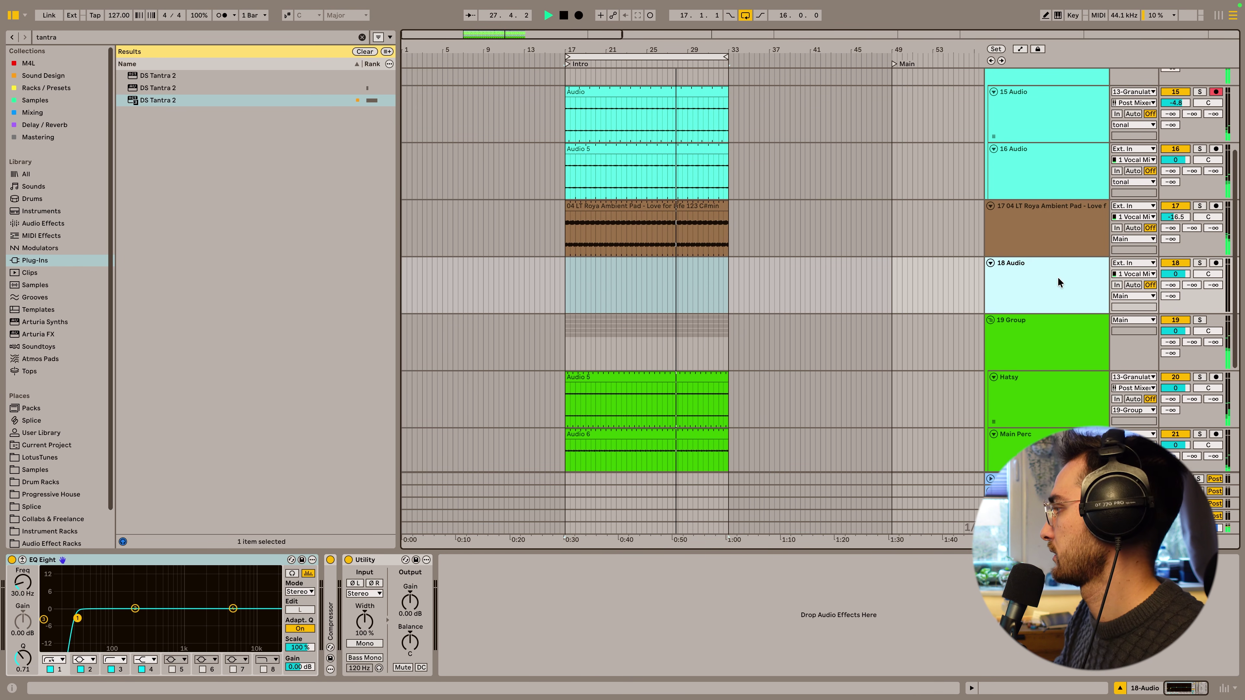
pyautogui.scroll(-1, 1057, 277)
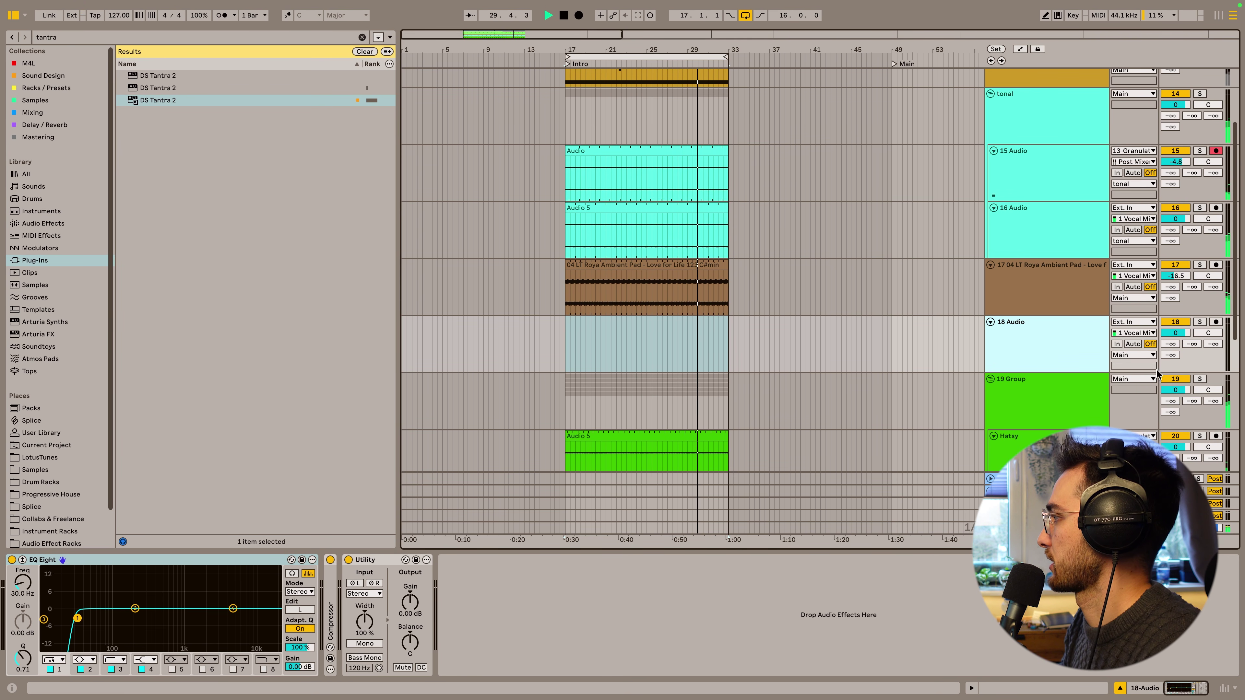
pyautogui.click(1132, 322)
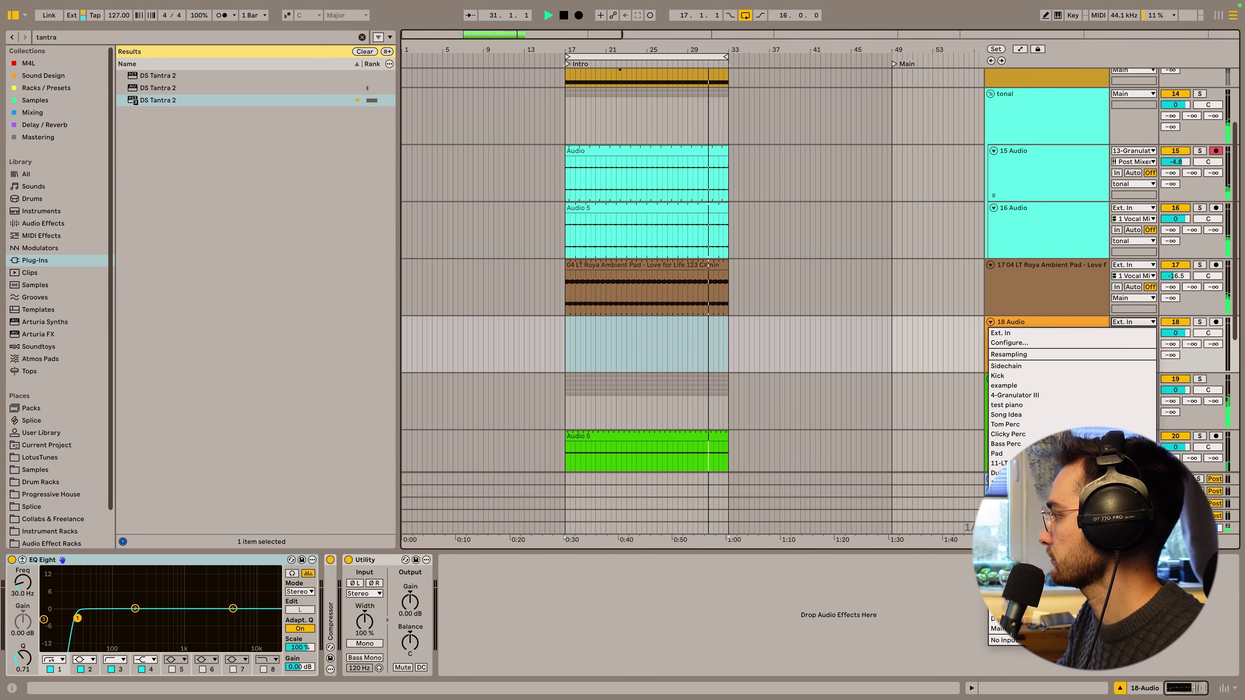
pyautogui.click(1083, 522)
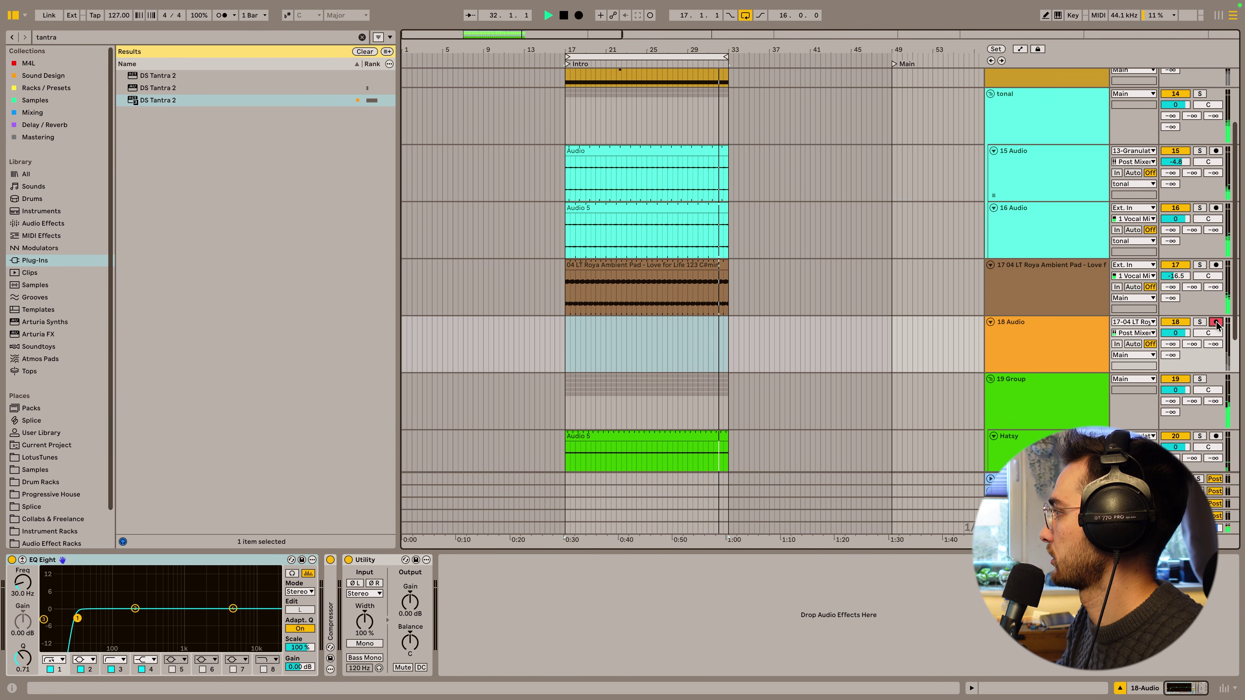
pyautogui.press('F9')
# Step: Step DS Tantra 2 through the presets FLT AURORA, FLT CLOUDS, FLT GHOSTS and FLT WHISPERS while the pad is being recorded
pyautogui.click(1044, 265)
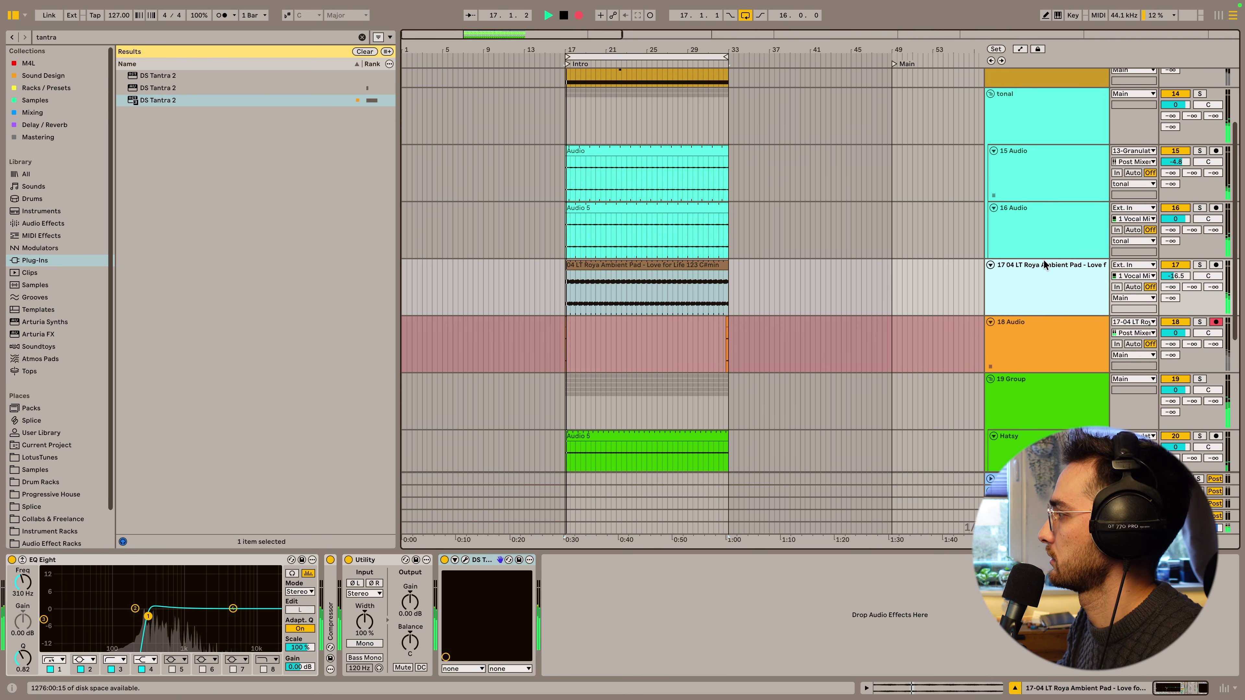
pyautogui.click(466, 560)
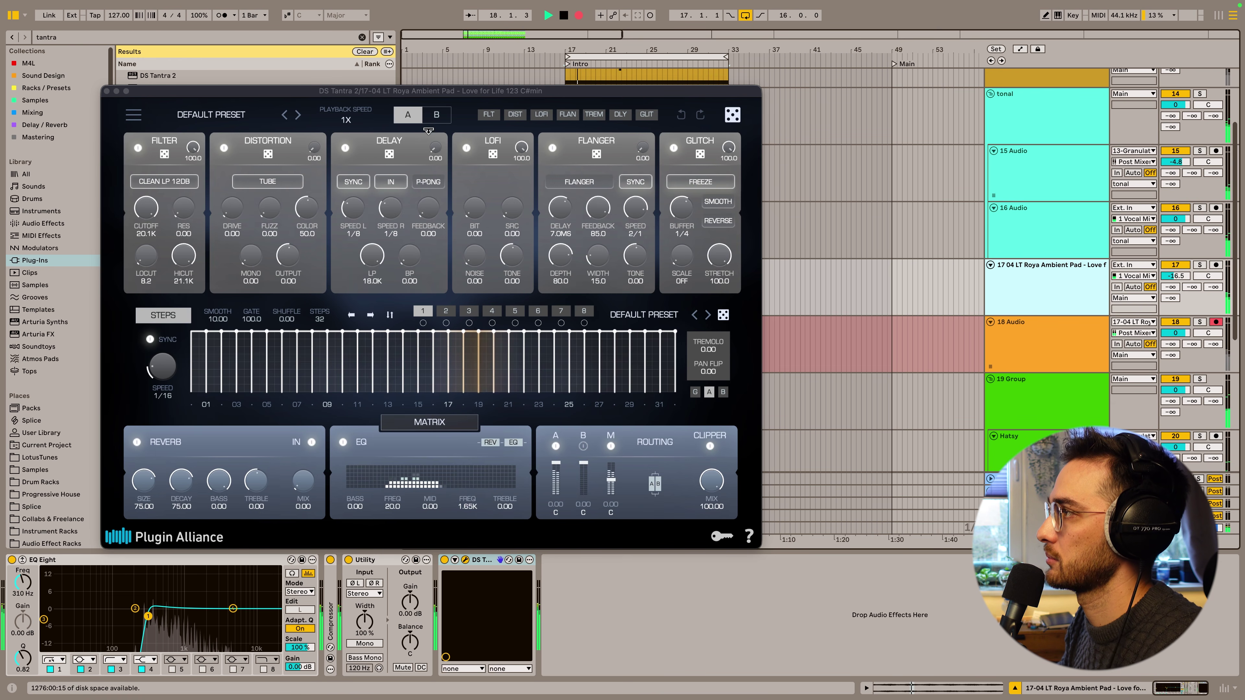
pyautogui.click(298, 116)
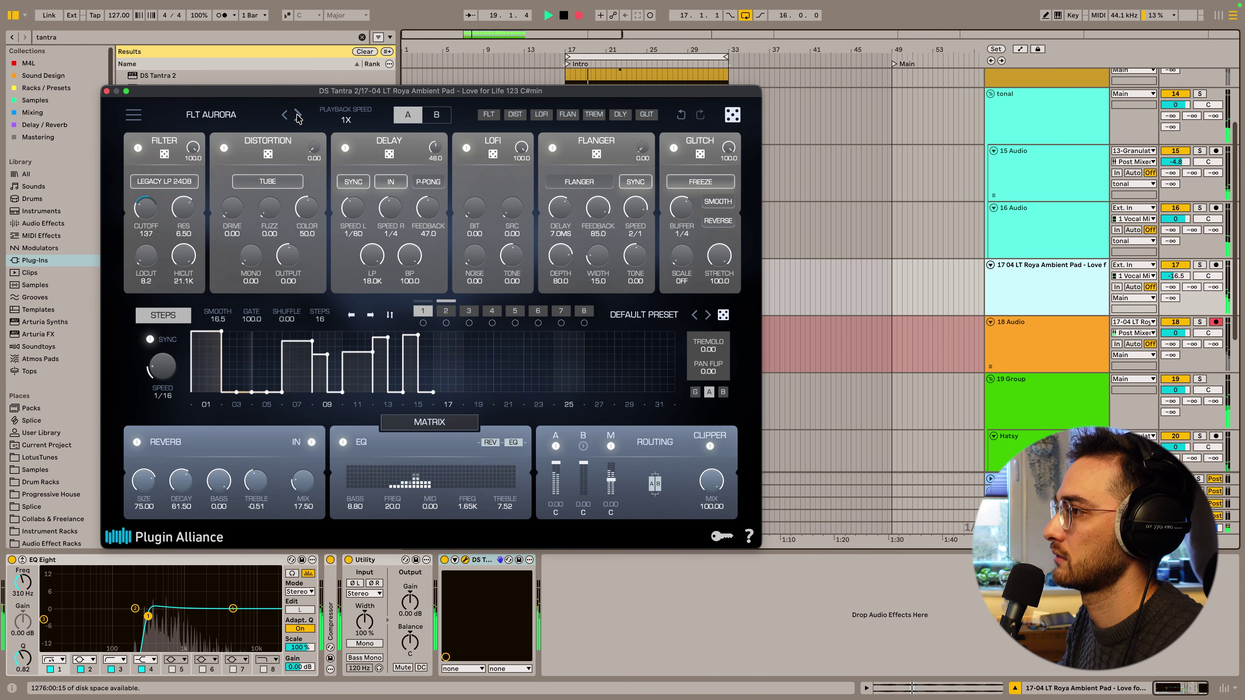
pyautogui.click(297, 116)
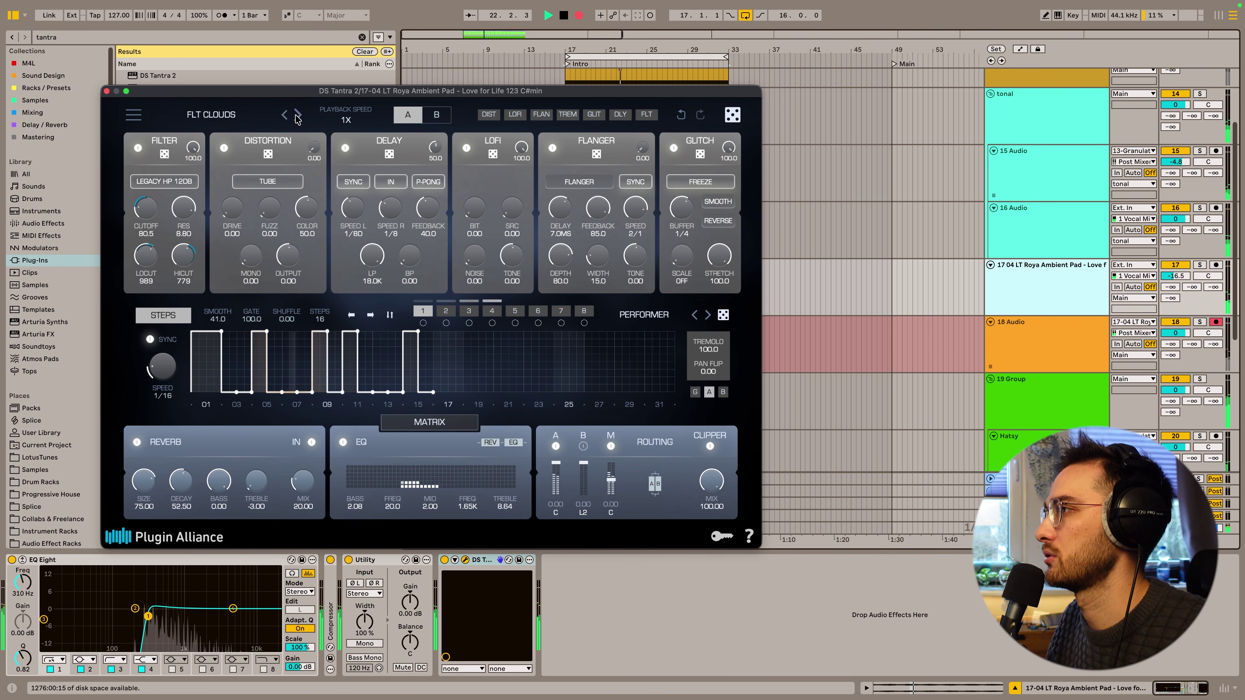
pyautogui.click(298, 116)
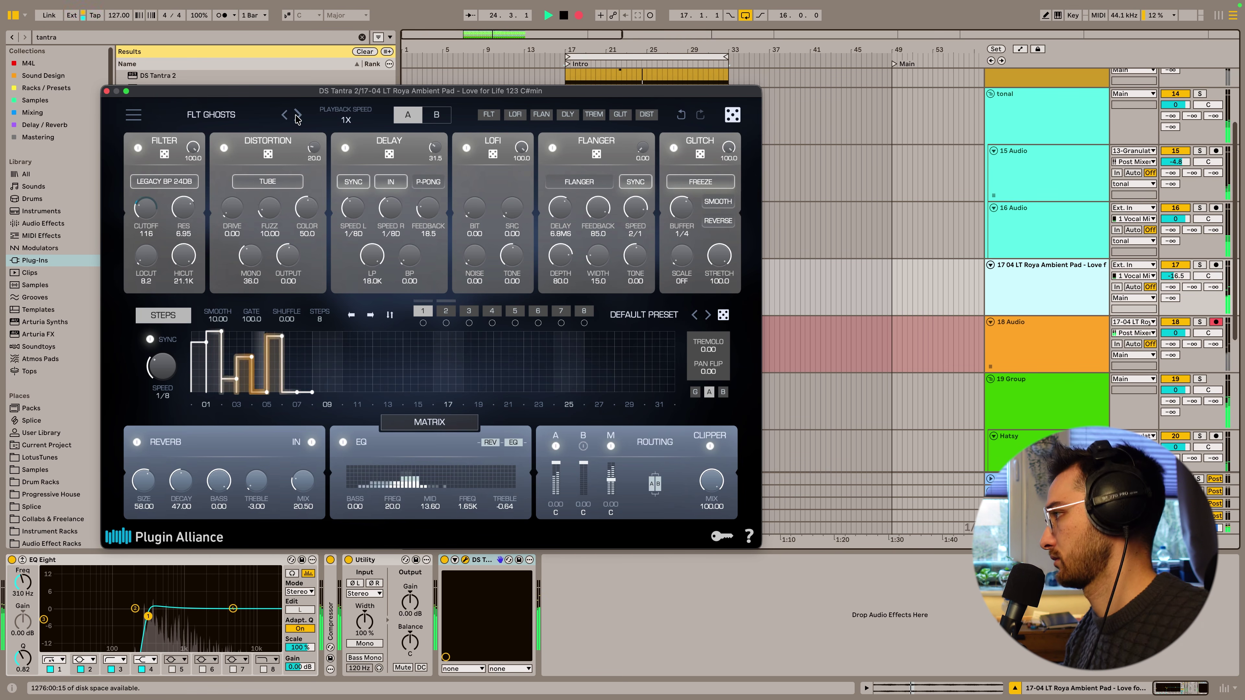
pyautogui.click(297, 116)
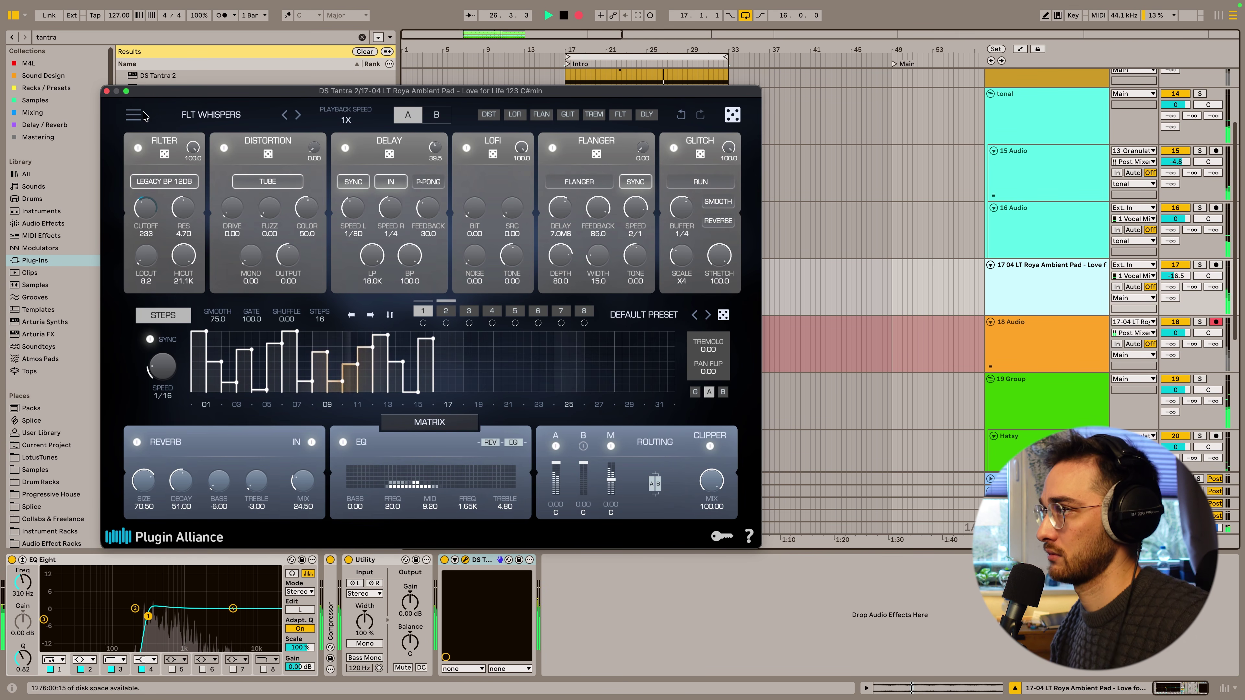
pyautogui.click(106, 90)
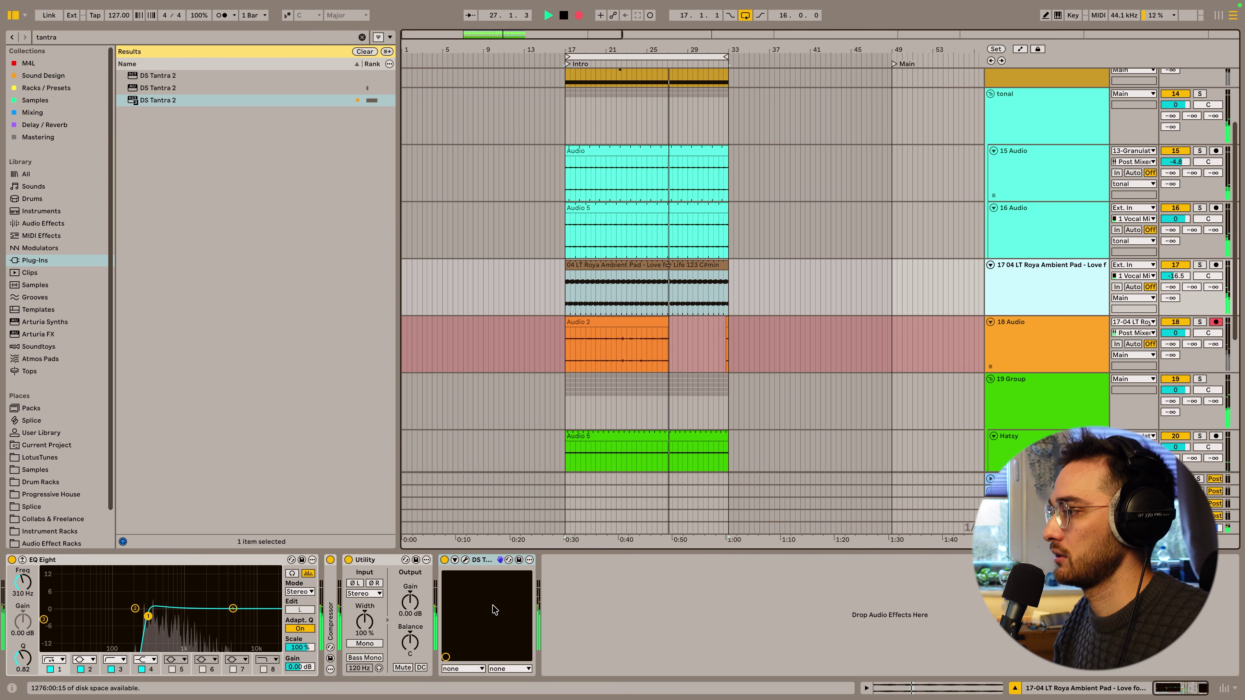
# Step: Bypass DS Tantra 2, search the whole library for "steps" and add STEPS.amxd to the ambient pad track
pyautogui.click(444, 560)
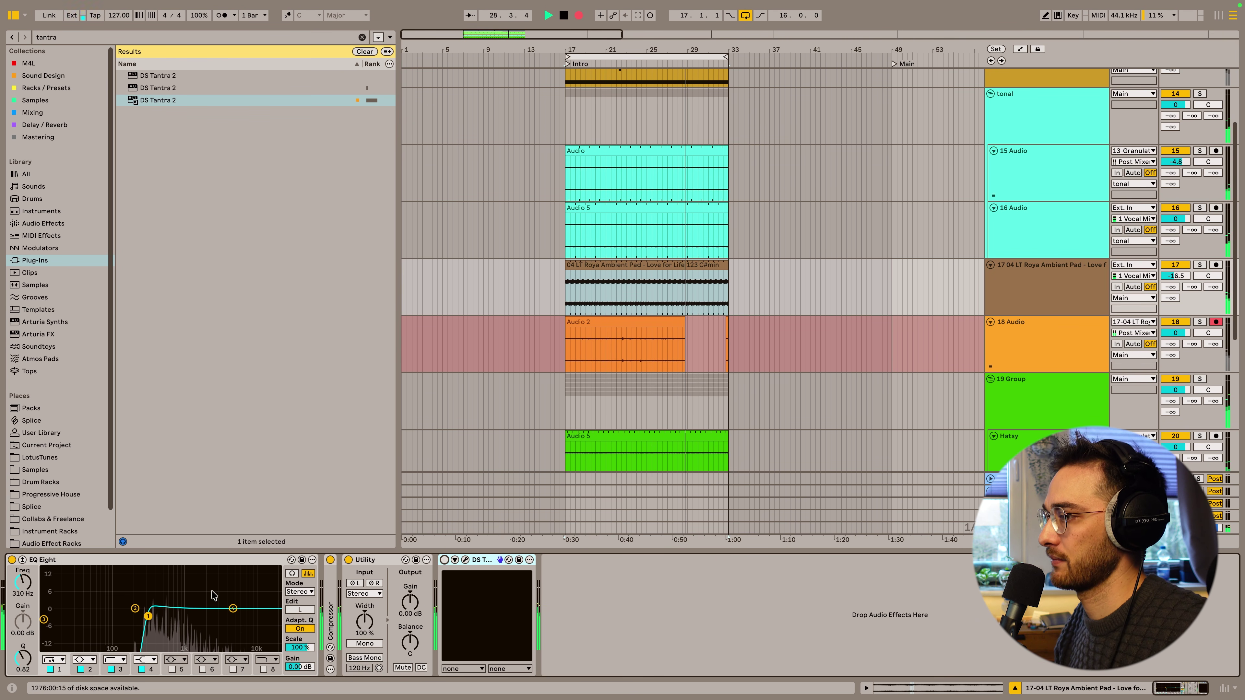
pyautogui.click(80, 33)
pyautogui.write('steps')
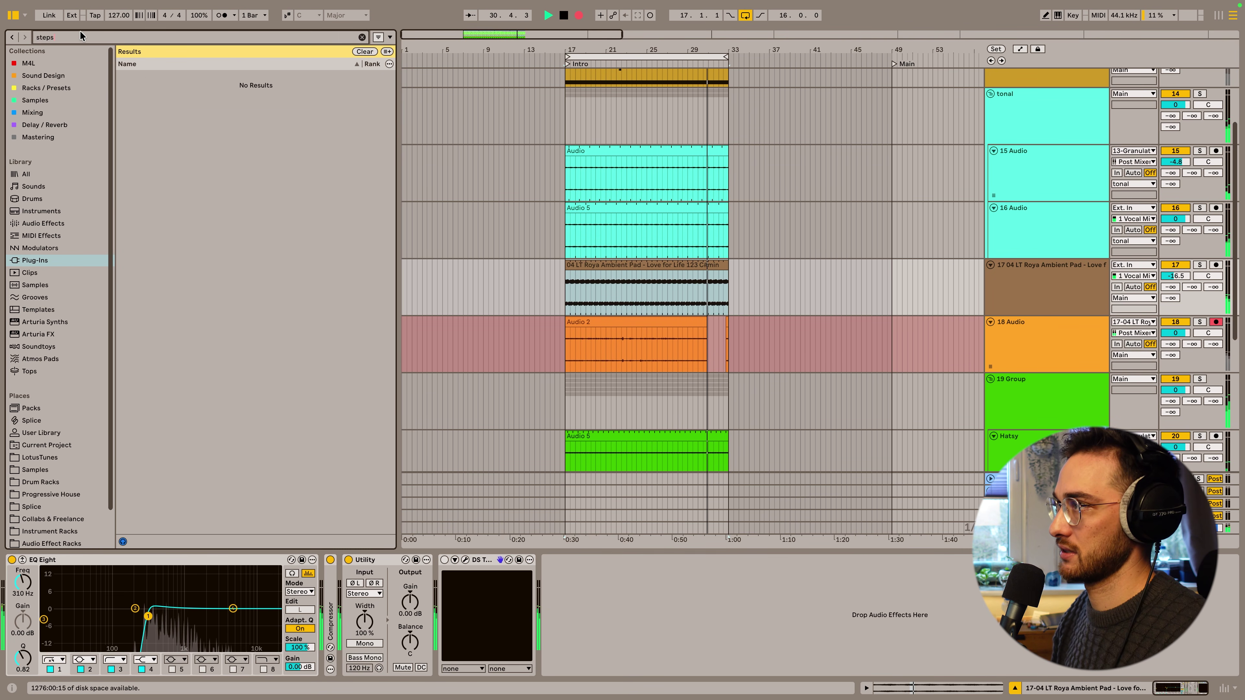
pyautogui.click(31, 177)
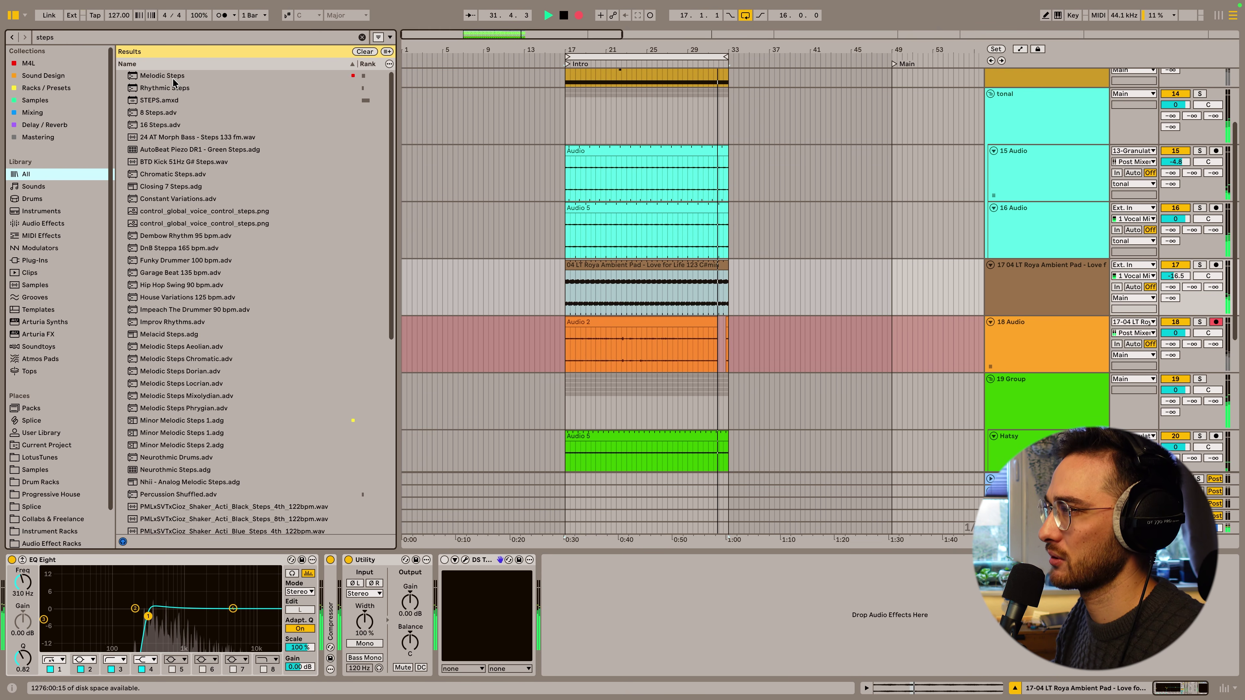
pyautogui.click(162, 101)
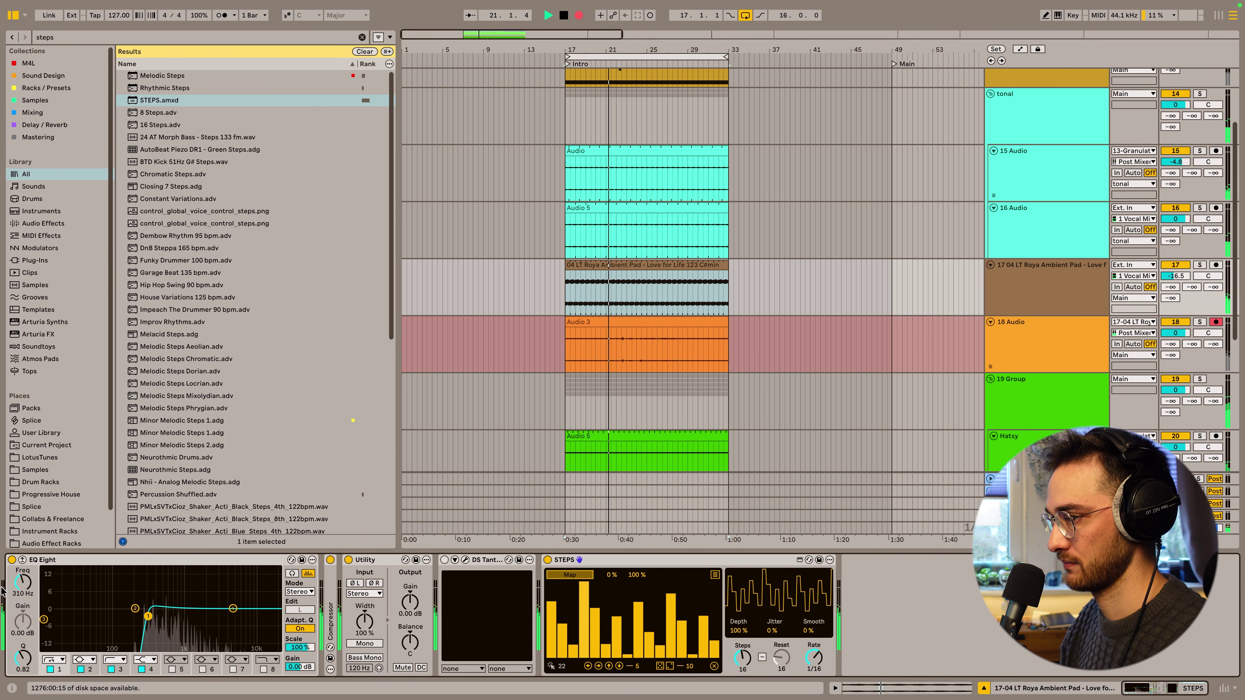
# Step: Map STEPS to the frequency of EQ Eight's low-cut band and randomize its step pattern twice while recording
pyautogui.click(23, 583)
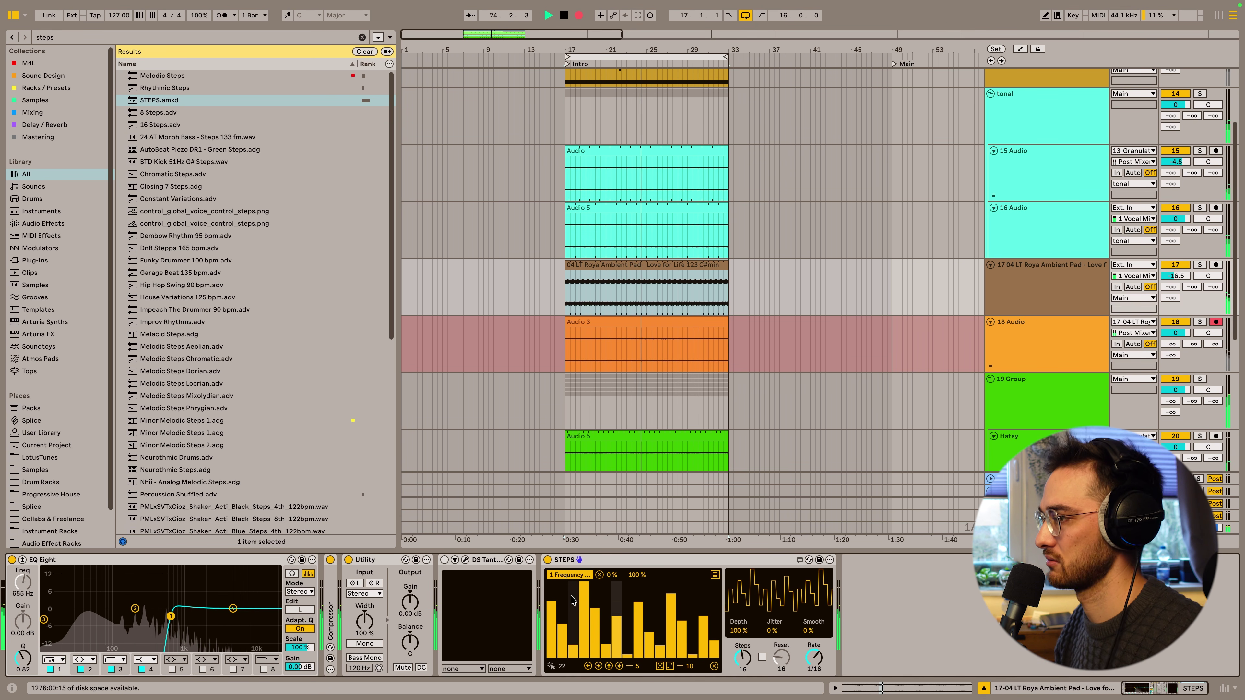
pyautogui.click(660, 666)
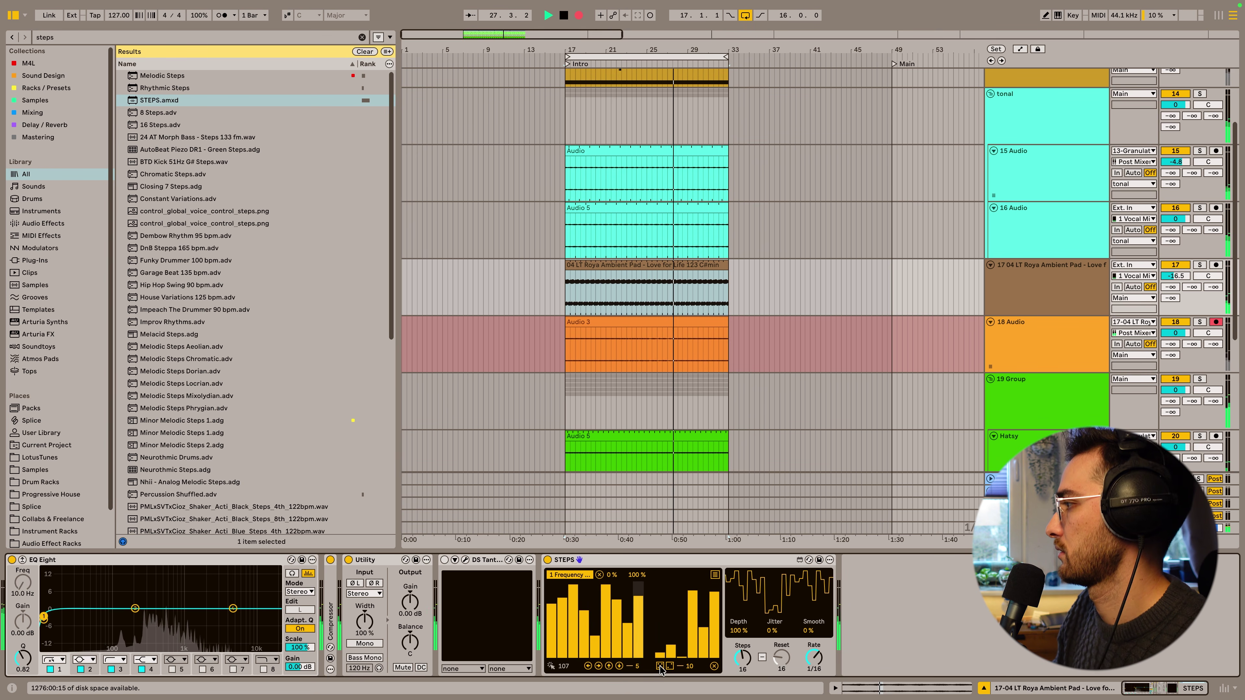
pyautogui.click(660, 666)
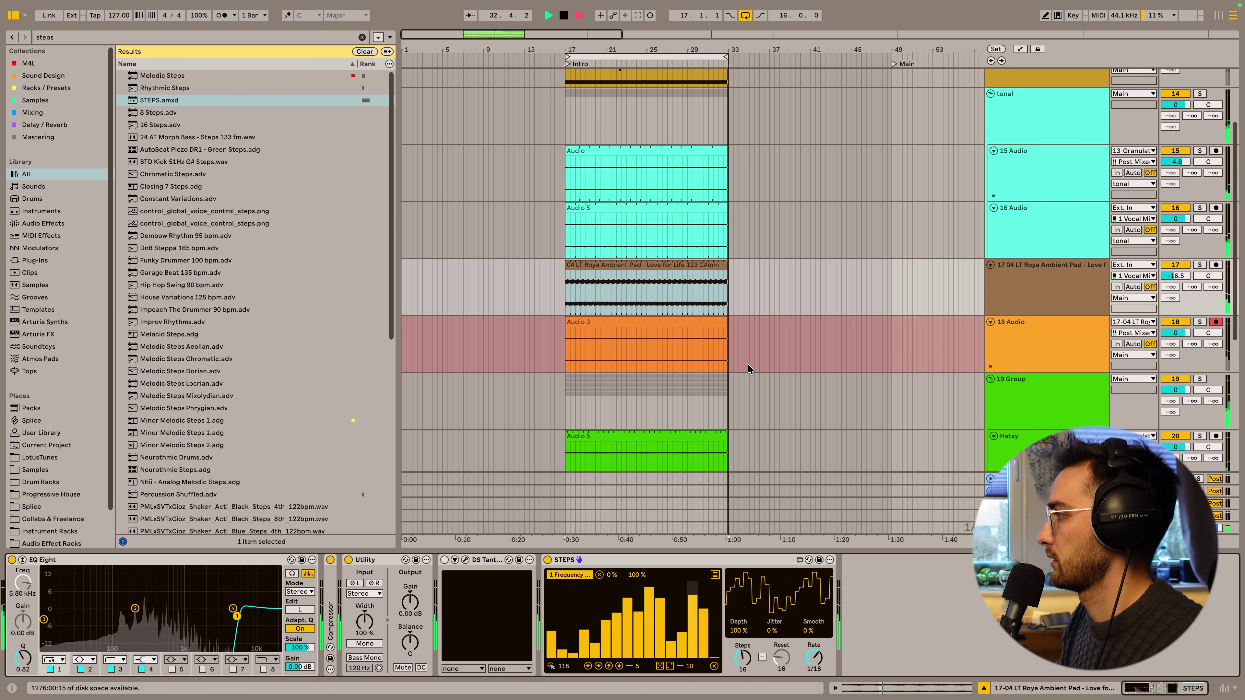
# Step: Stop the recording and extend the start of the recorded Audio 3 clip back to bar 17
pyautogui.press('space')
pyautogui.click(578, 324)
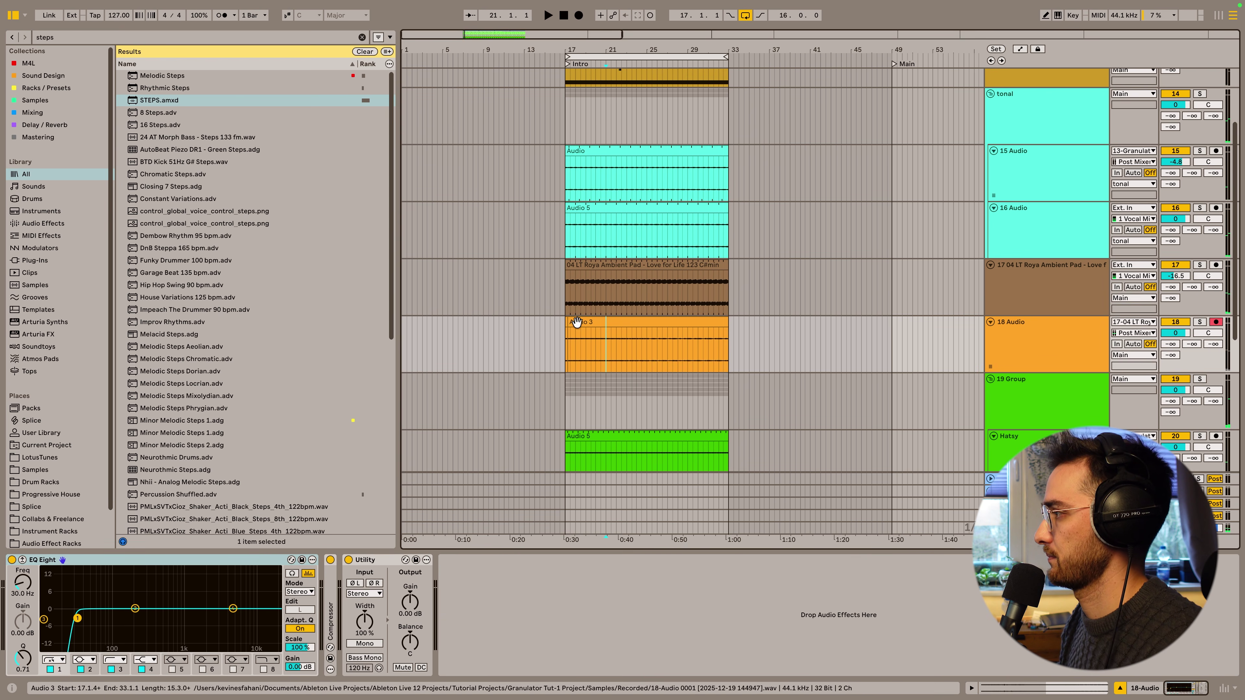
pyautogui.moveTo(567, 321); pyautogui.dragTo(564, 322)
# Step: Show the take lanes of the recorded pad track and select the Audio 2 take
pyautogui.press('alt+super+u')
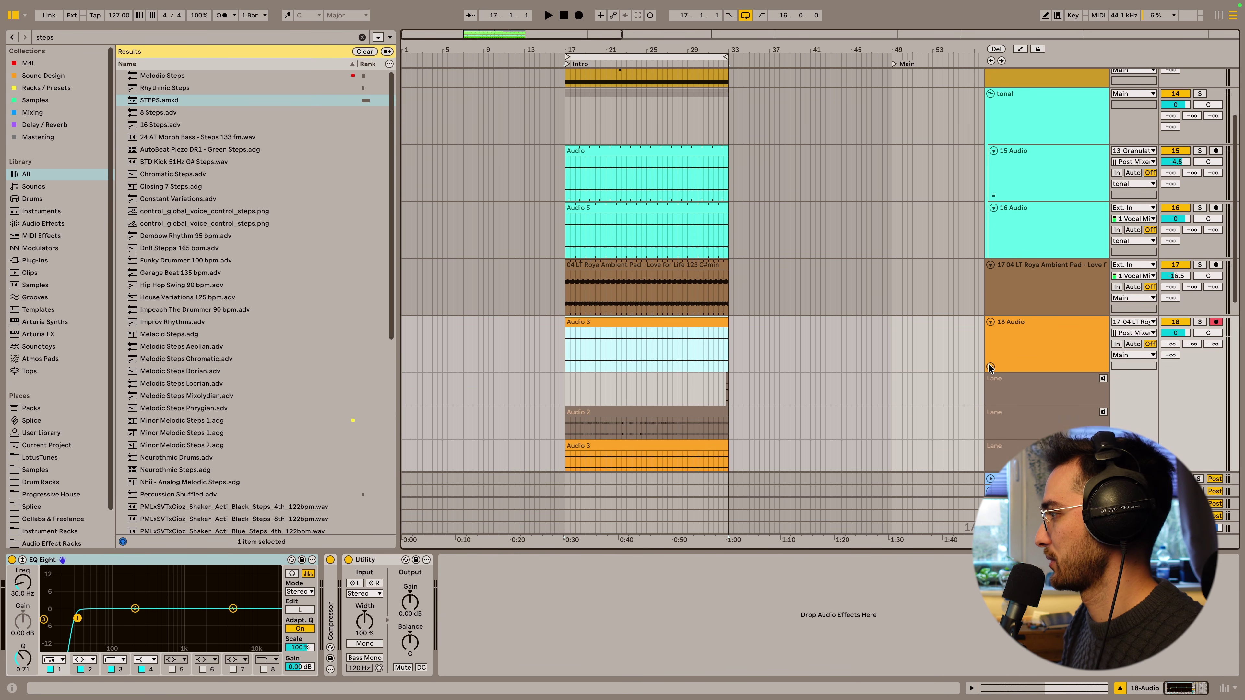
pyautogui.scroll(-1, 700, 363)
pyautogui.scroll(-3, 661, 343)
pyautogui.click(625, 328)
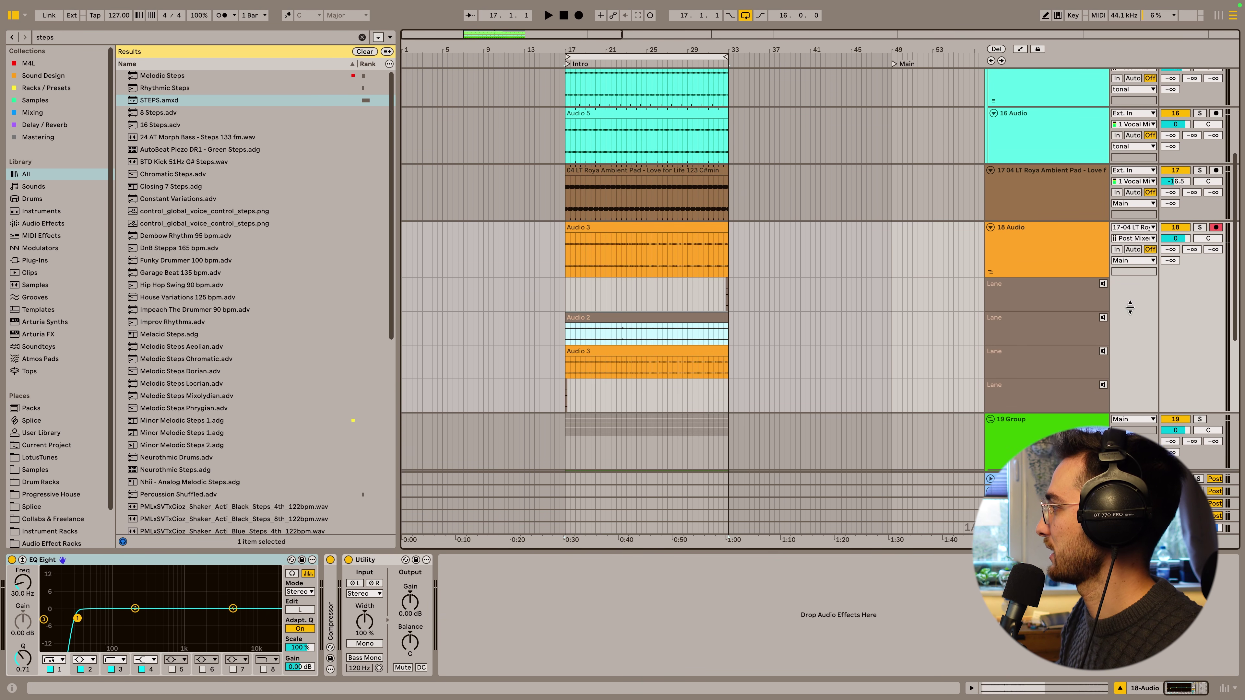
# Step: Open the Audio 2 take in the sample editor and set its grid to a fixed 1/16
pyautogui.click(1102, 319)
pyautogui.click(1102, 319)
pyautogui.click(672, 315)
pyautogui.doubleClick(662, 316)
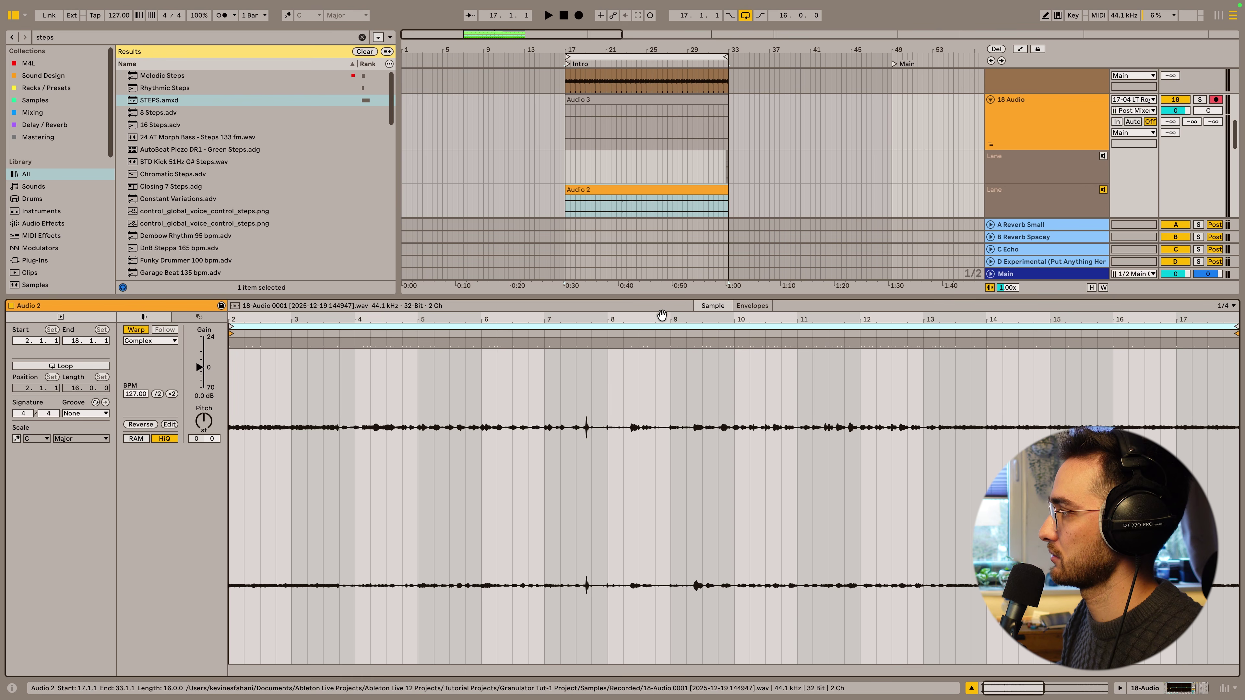
pyautogui.click(1223, 306)
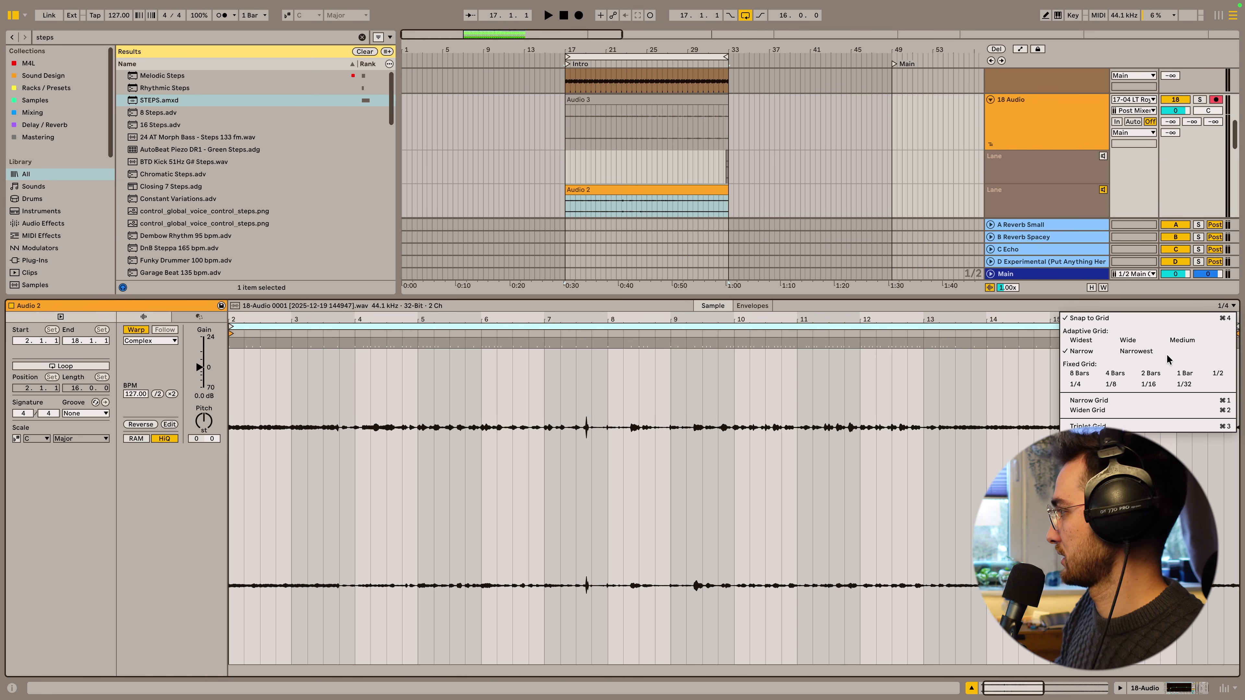
pyautogui.click(1150, 384)
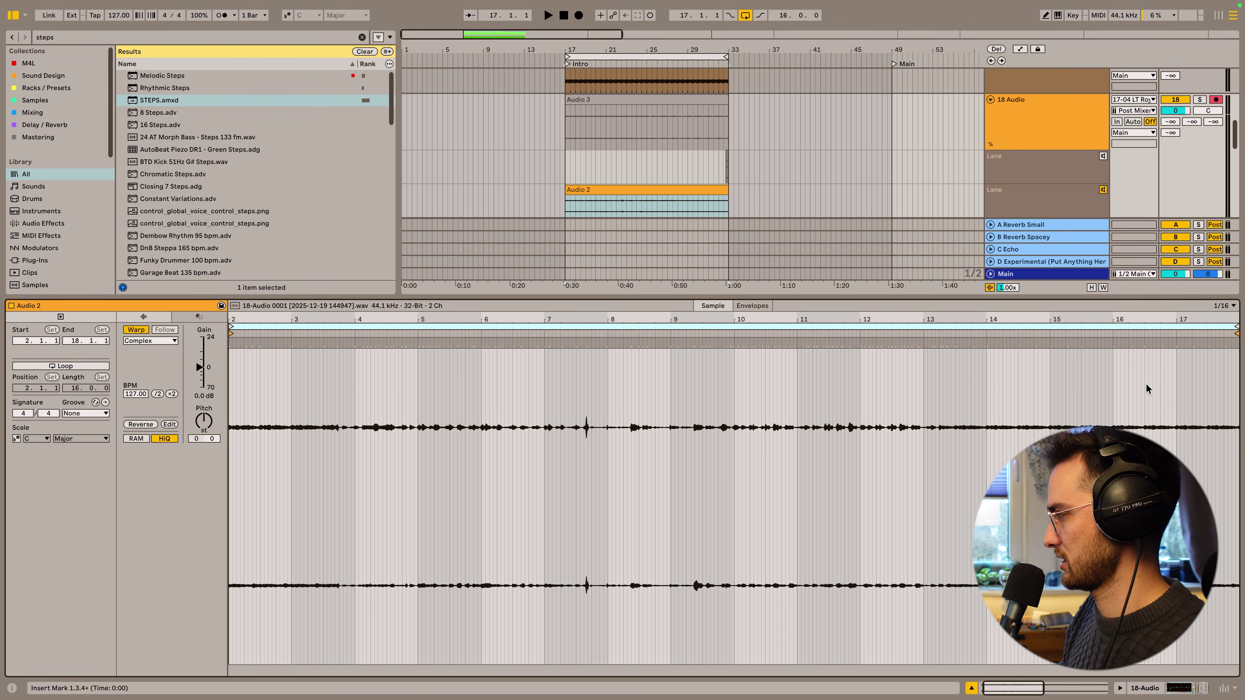
# Step: Quantize the whole Audio 2 clip, then loop the one-bar section starting at 10.1.1
pyautogui.click(781, 385)
pyautogui.hotkey('ctrl', 'a')
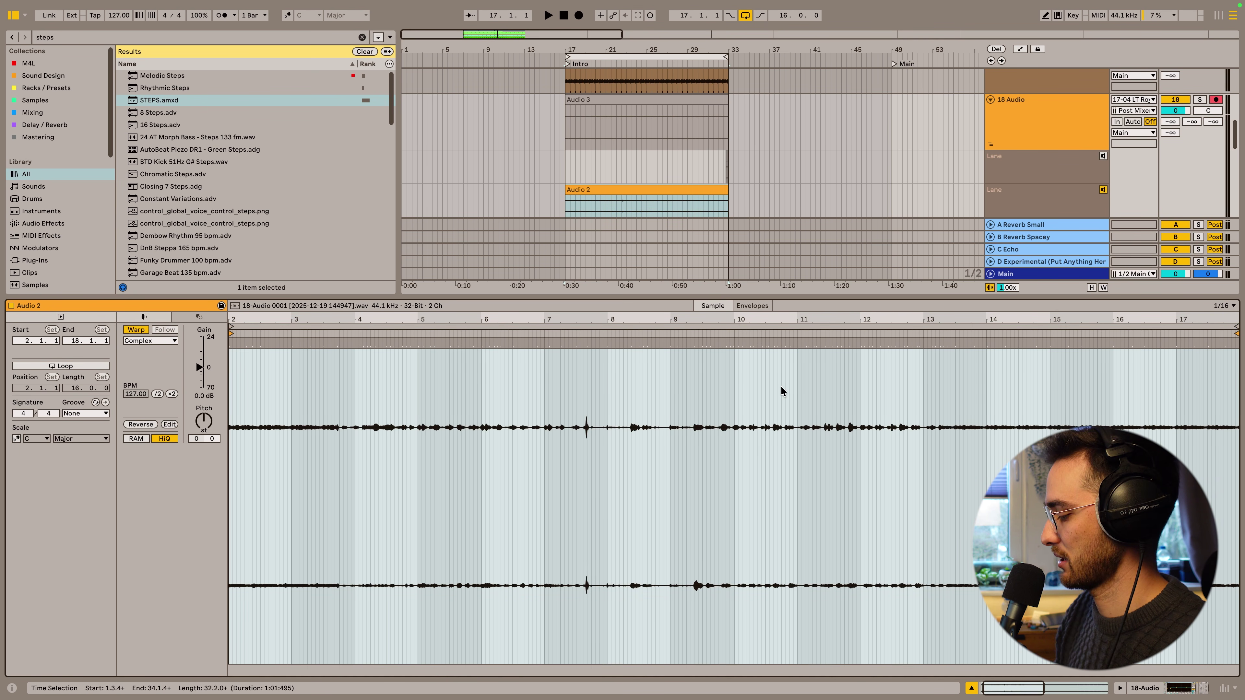
pyautogui.click(742, 417)
pyautogui.moveTo(730, 417); pyautogui.dragTo(794, 424)
pyautogui.hotkey('ctrl', 'l')
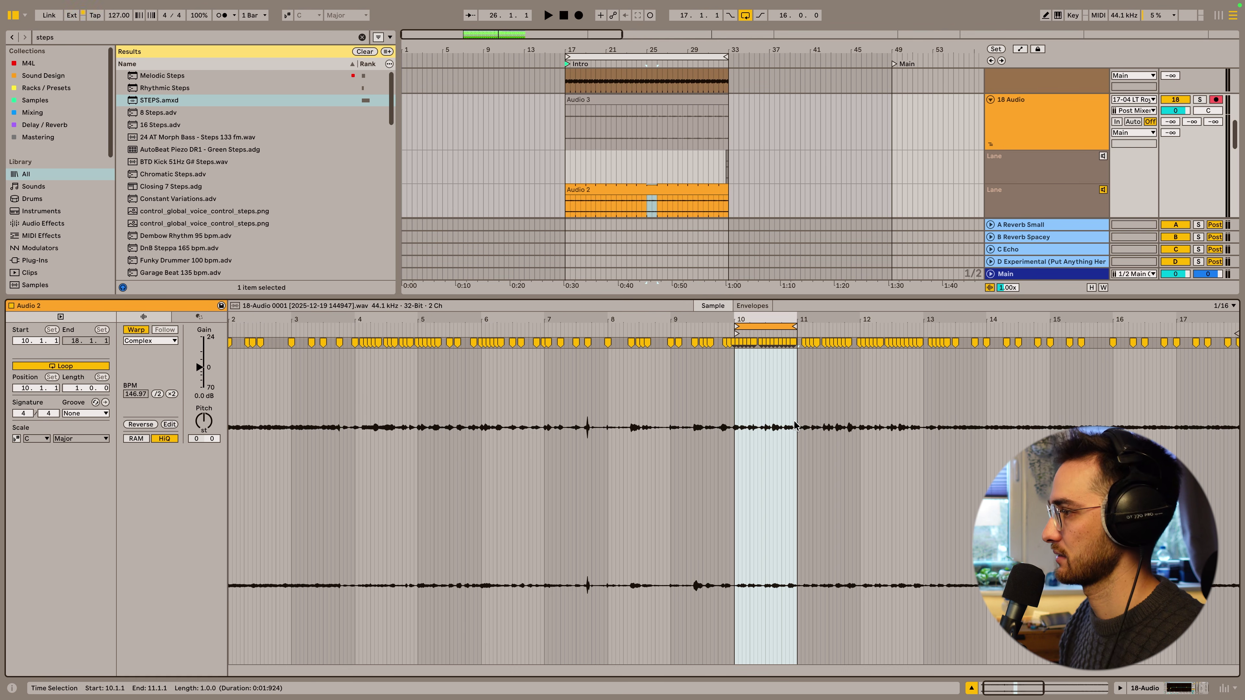
# Step: Set the Audio 2 clip's warp mode to Beats and apply a Swing MPC groove
pyautogui.click(156, 341)
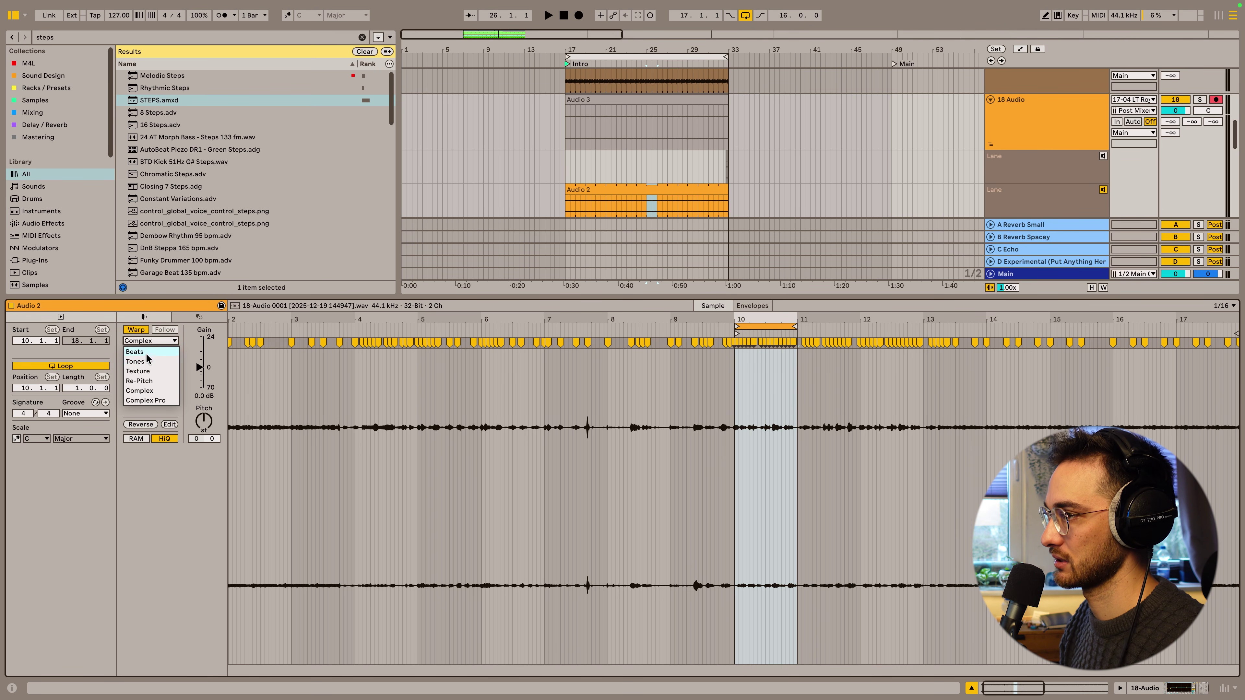
pyautogui.click(144, 352)
pyautogui.click(91, 415)
pyautogui.click(94, 445)
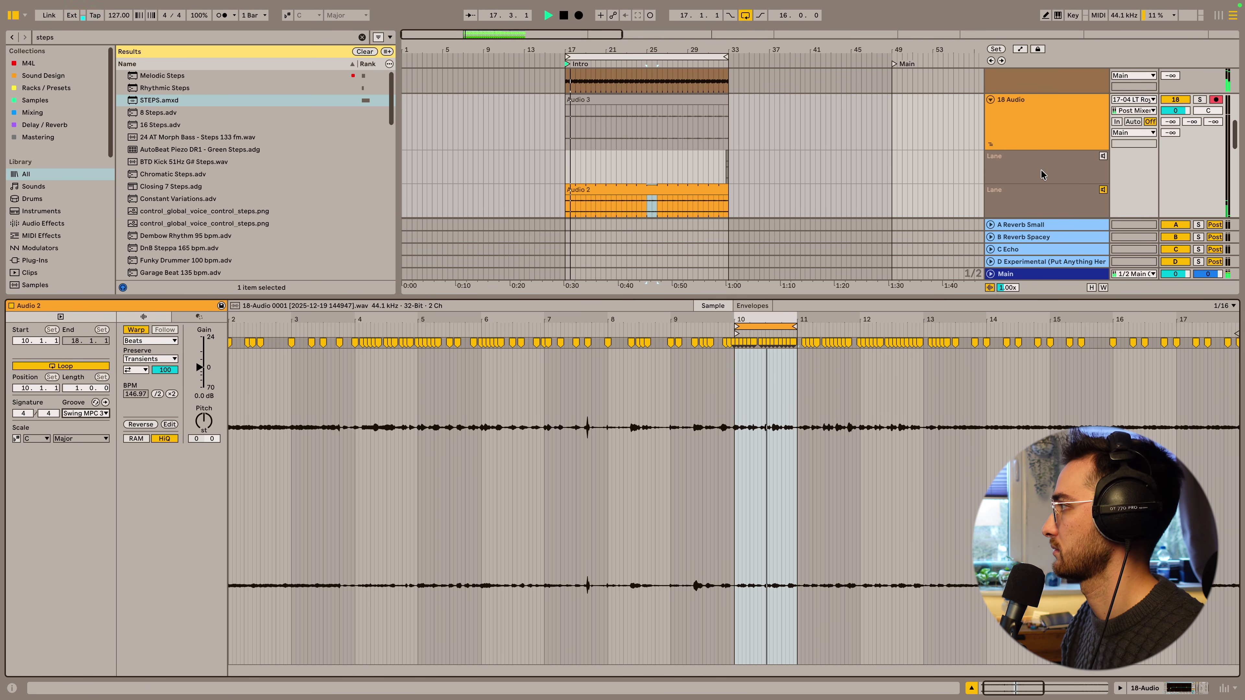
# Step: Deactivate the LT Roya Ambient Pad source track during playback
pyautogui.scroll(3, 935, 181)
pyautogui.click(1169, 84)
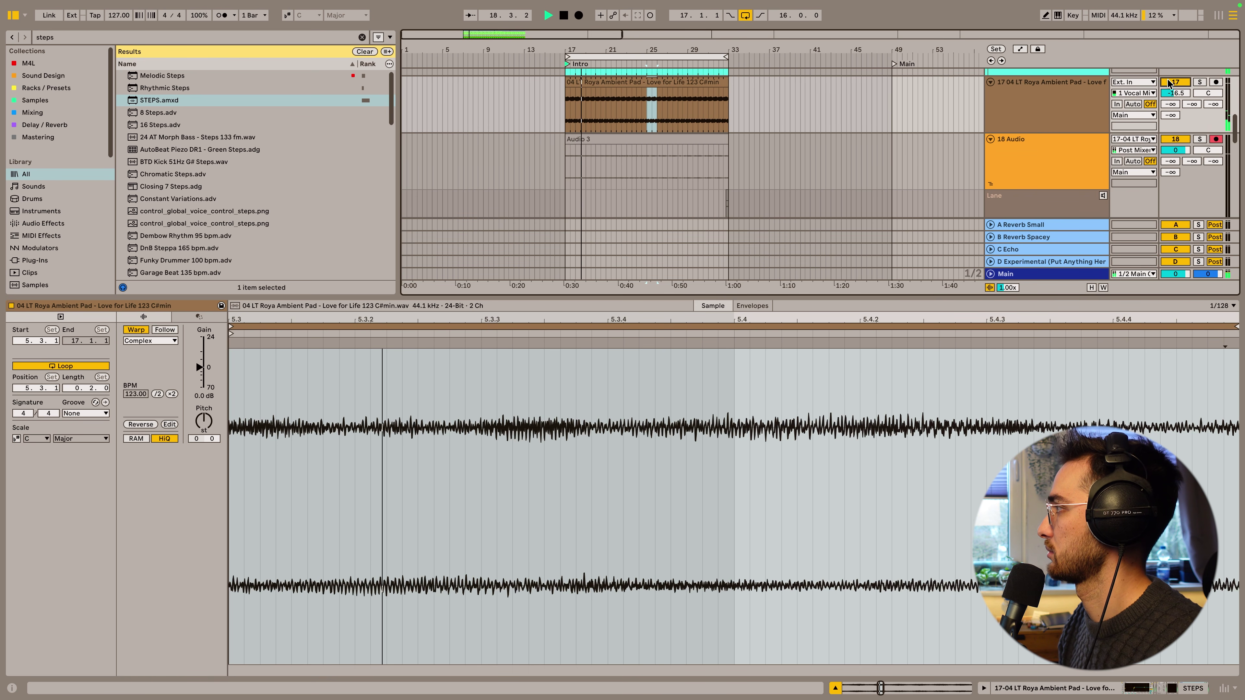
pyautogui.scroll(-3, 953, 186)
# Step: Move the Audio 2 clip's one-bar loop to start at 24.1.1
pyautogui.click(623, 167)
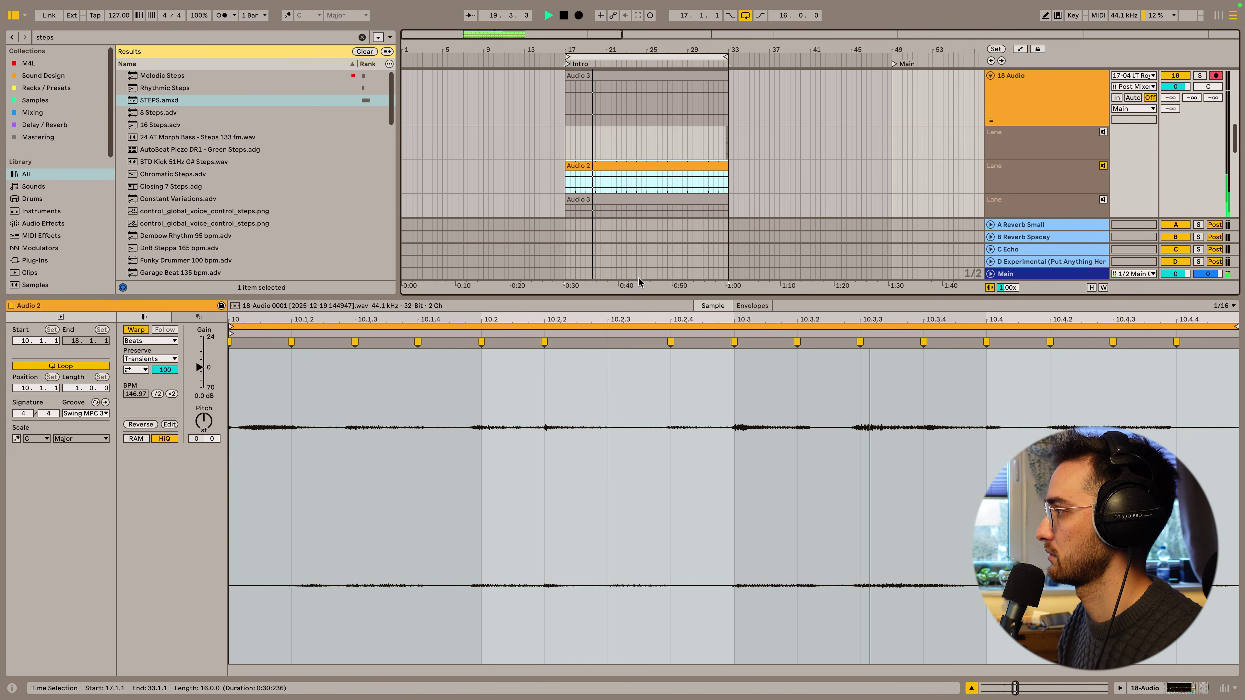
pyautogui.click(644, 325)
pyautogui.scroll(-5, 644, 325)
pyautogui.moveTo(643, 325); pyautogui.dragTo(1015, 352)
pyautogui.scroll(-3, 483, 323)
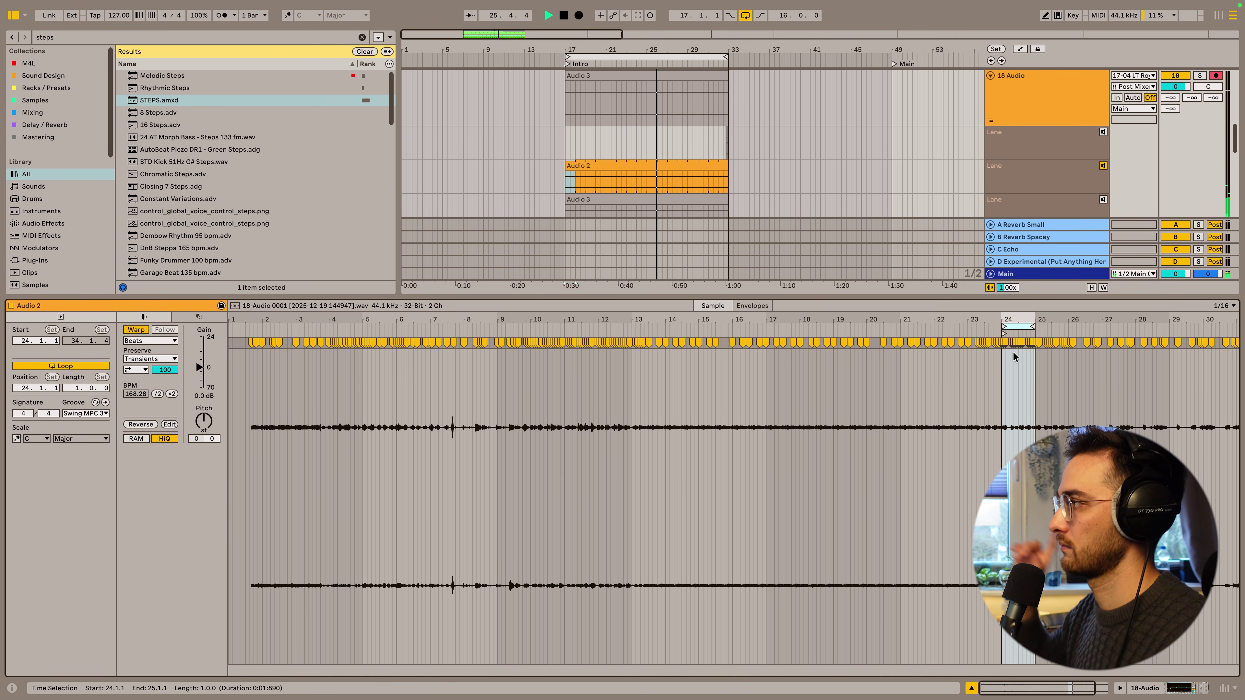
# Step: Move the Audio 2 clip from its take lane up to track 18's main lane and turn off the lane audition
pyautogui.hotkey('shift', 'Tab')
pyautogui.scroll(2, 736, 269)
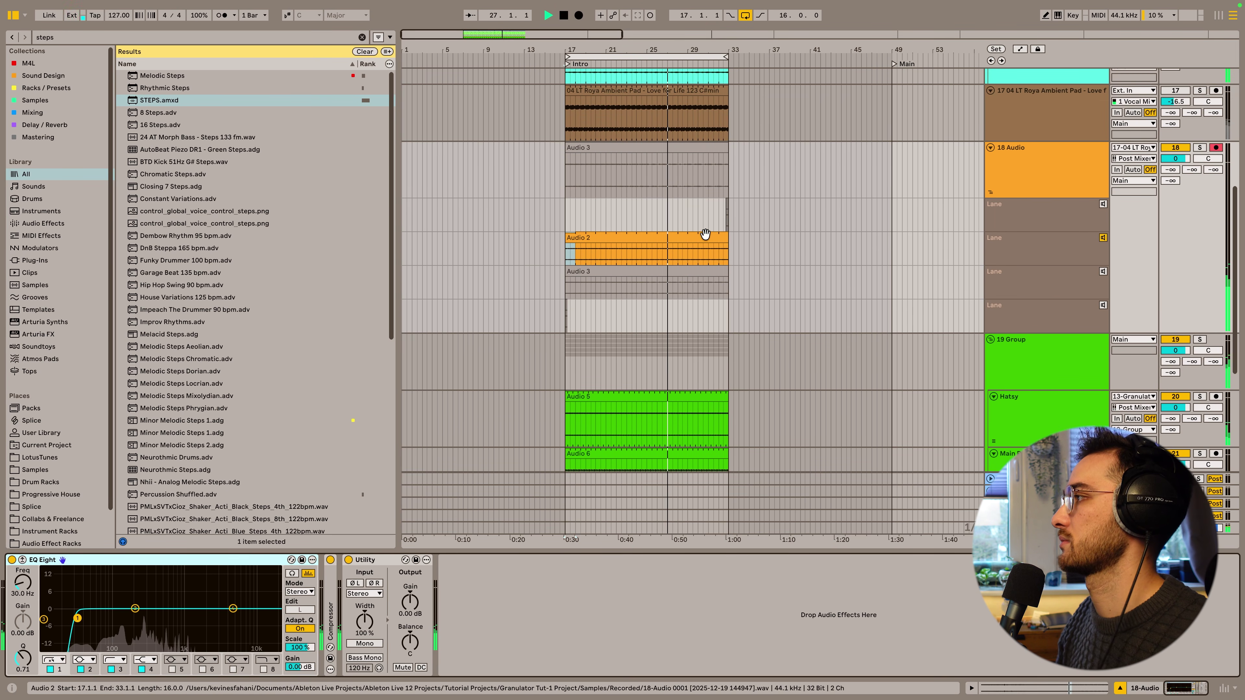
pyautogui.scroll(4, 700, 267)
pyautogui.moveTo(663, 354); pyautogui.dragTo(656, 277)
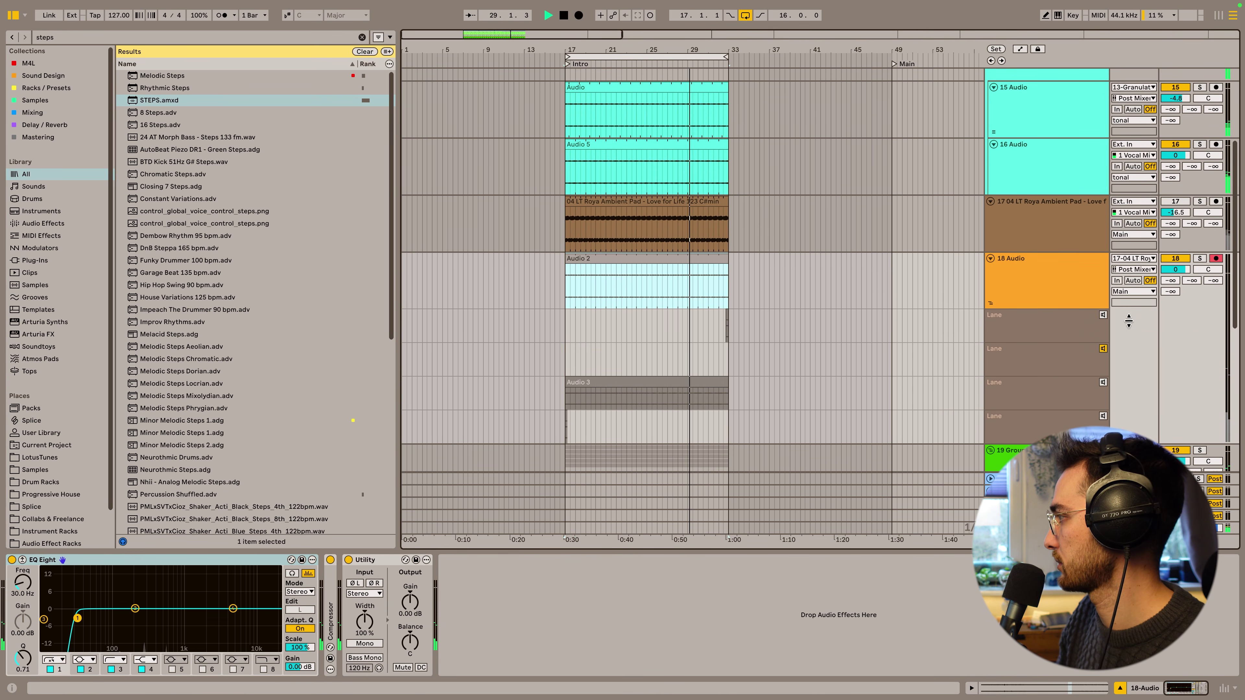
pyautogui.click(1102, 350)
pyautogui.click(1102, 349)
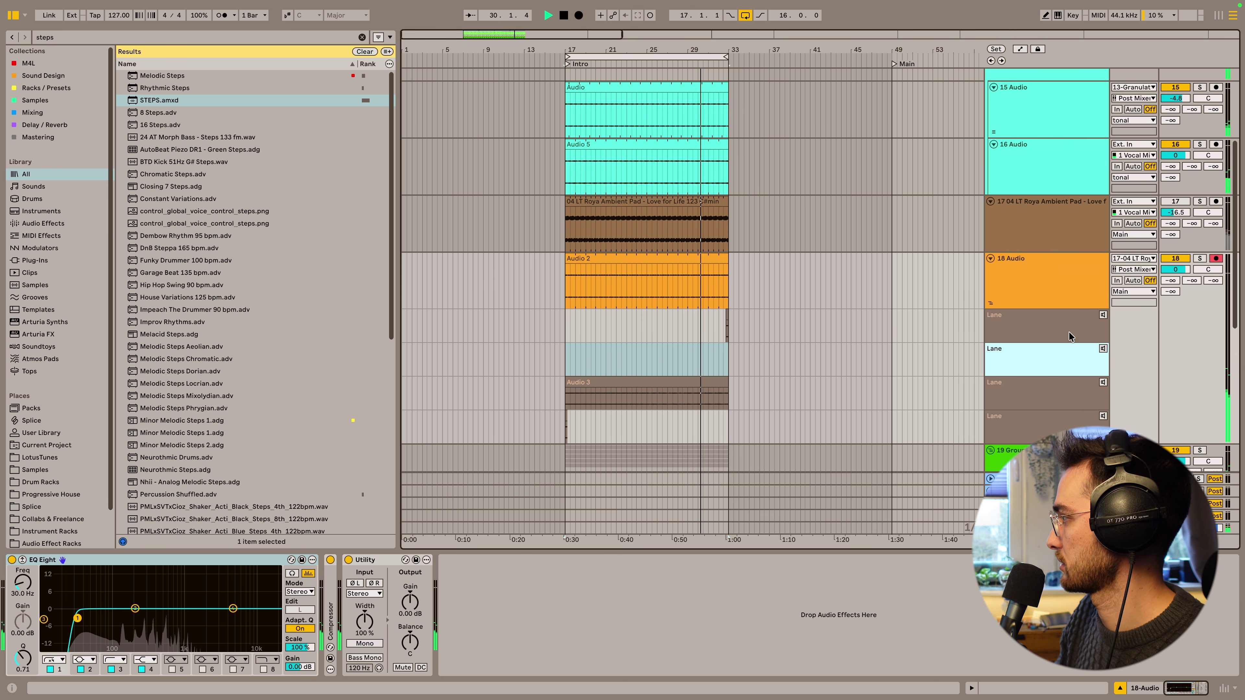
# Step: Hide the take lanes of track 18 and rename the track "tonal"
pyautogui.click(991, 303)
pyautogui.press('super+r')
pyautogui.write('tonal')
pyautogui.press('Return')
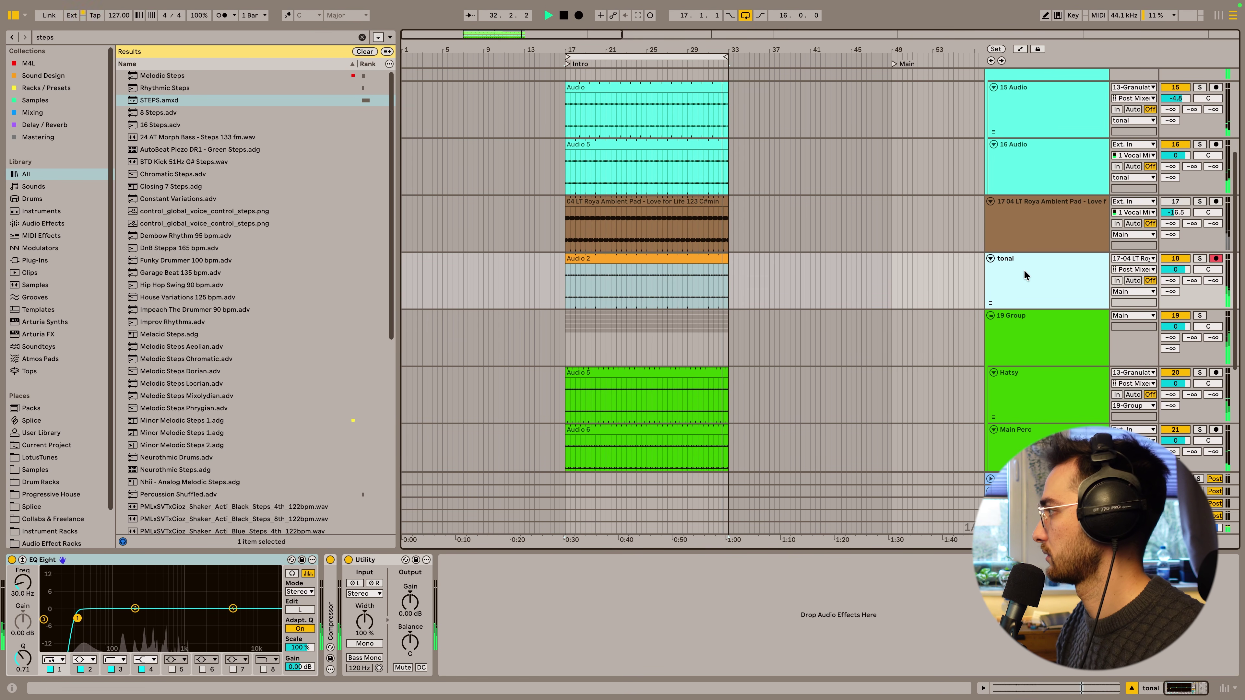
# Step: Lower the volume of the turquoise tonal group to -7.0 dB
pyautogui.scroll(3, 1034, 276)
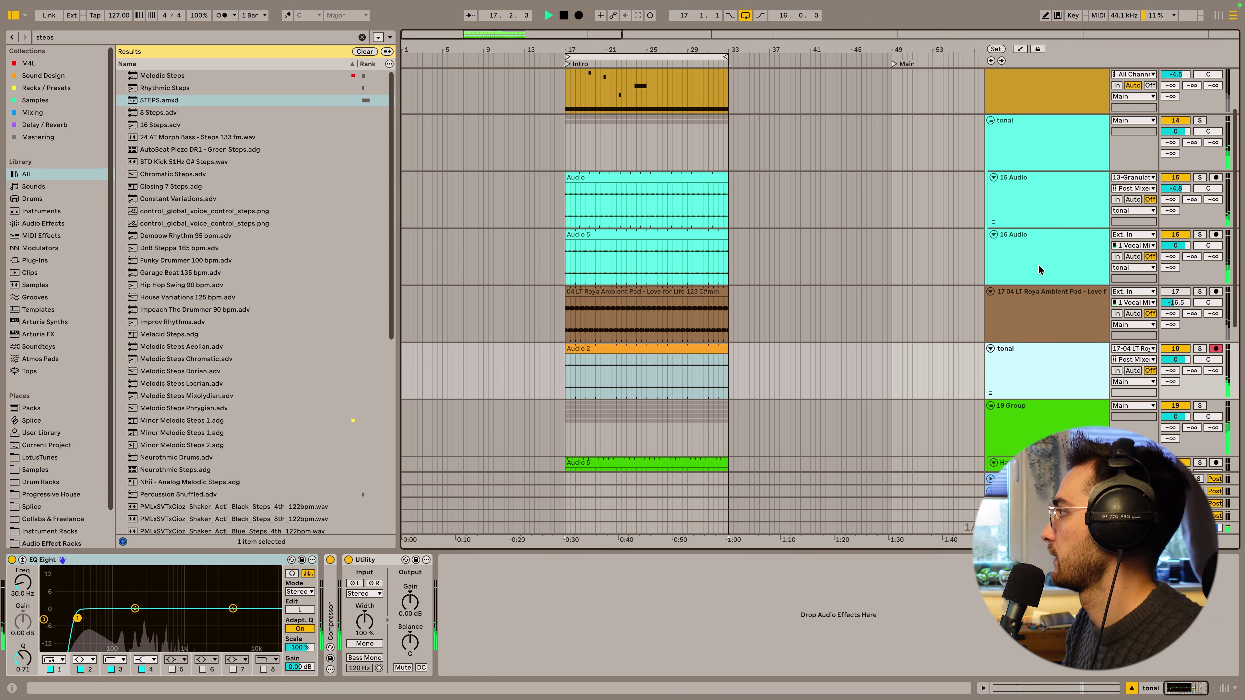
pyautogui.click(1041, 156)
pyautogui.moveTo(1175, 131); pyautogui.dragTo(1175, 135)
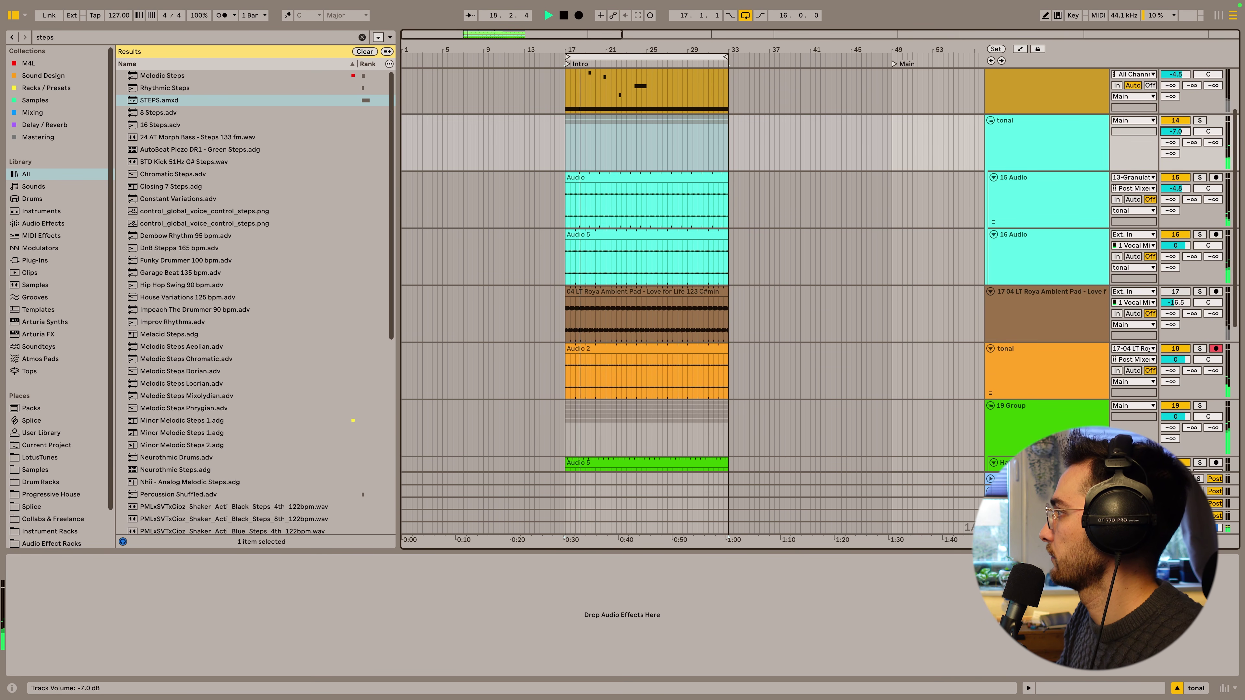
# Step: Transpose the Audio 2 clip on the orange tonal track to -8 semitones
pyautogui.click(1053, 348)
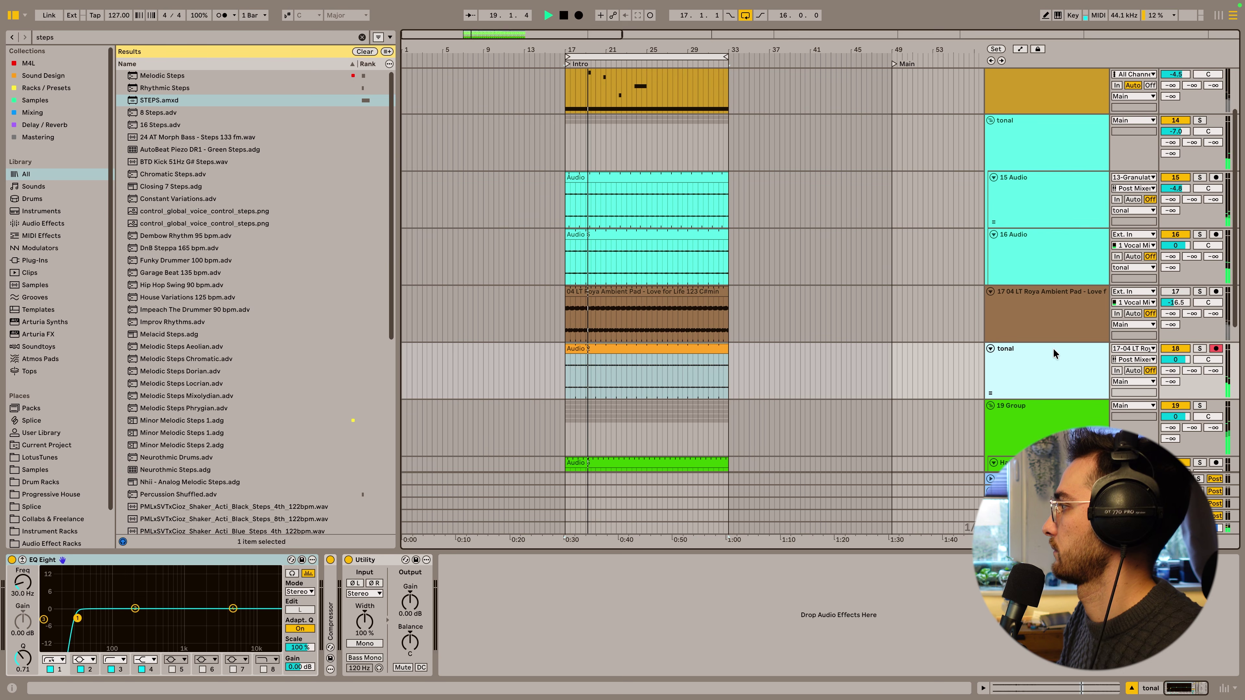
pyautogui.doubleClick(661, 364)
pyautogui.moveTo(203, 421); pyautogui.dragTo(203, 426)
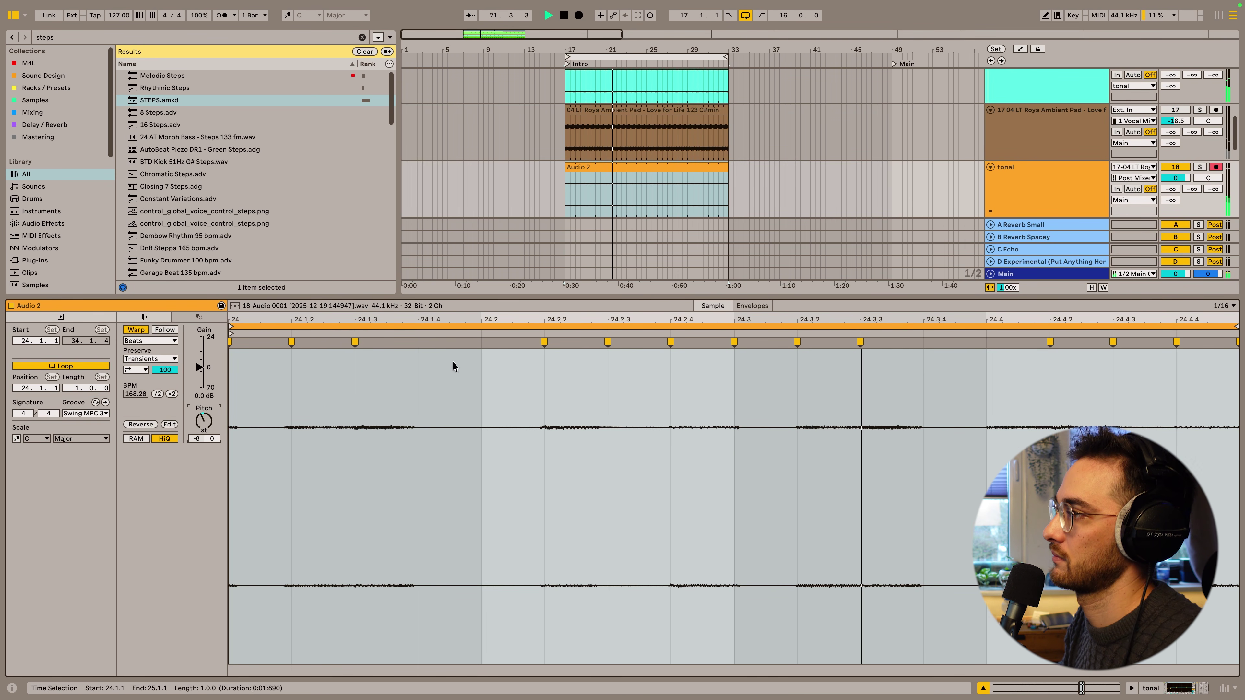
# Step: Select the clips on 15 Audio and 16 Audio together and adjust their coarse transposition, trying 11 to 15 st
pyautogui.scroll(-3, 506, 392)
pyautogui.scroll(4, 644, 162)
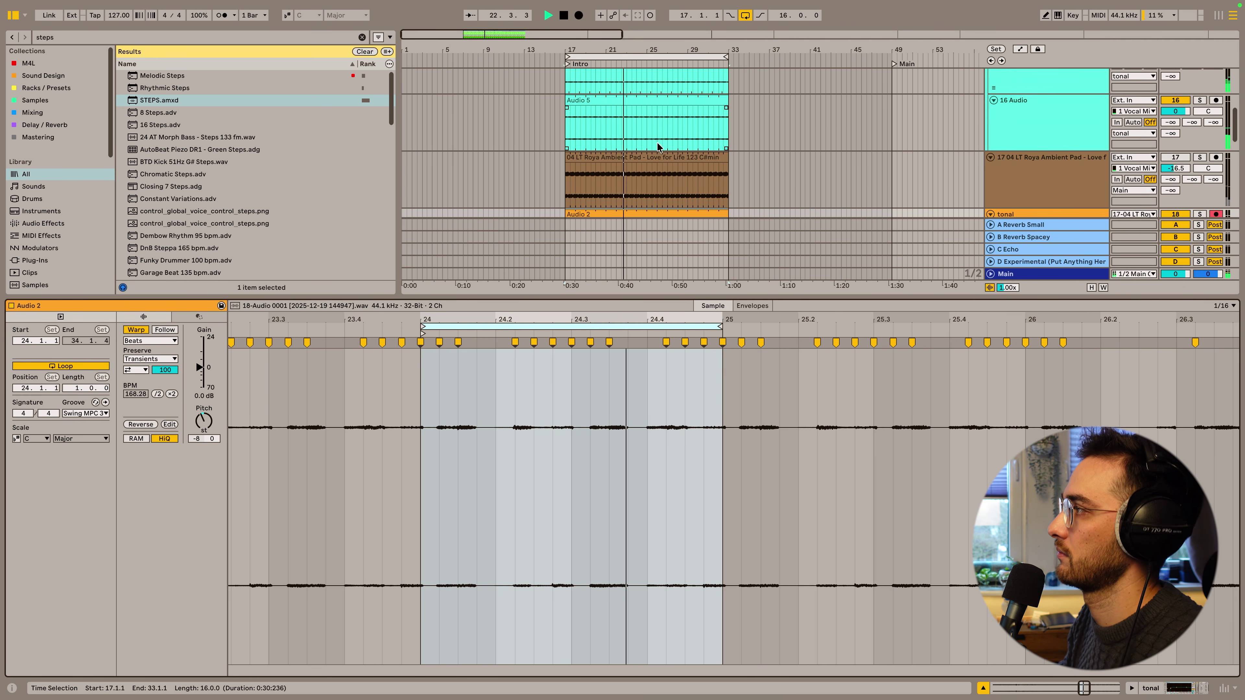
pyautogui.click(644, 165)
pyautogui.click(668, 107)
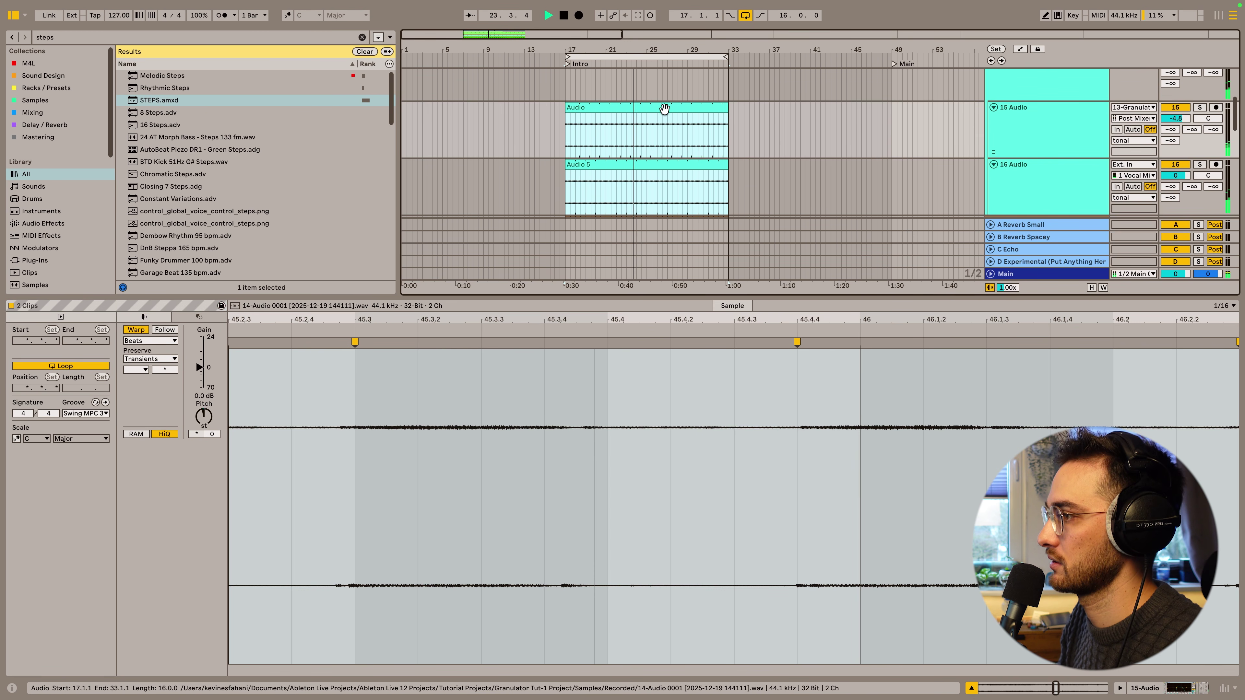
pyautogui.keyDown('shift'); pyautogui.click(657, 159); pyautogui.keyUp('shift')
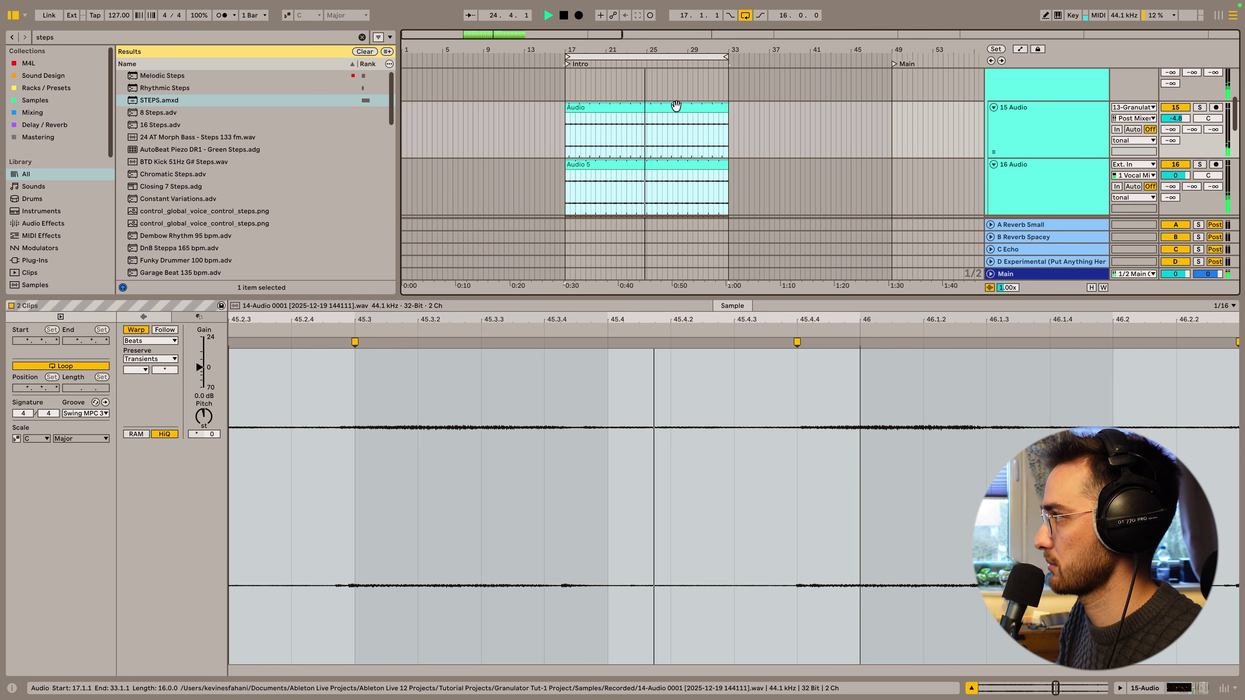
pyautogui.moveTo(205, 420)
pyautogui.mouseDown()
pyautogui.moveTo(205, 388)
pyautogui.moveTo(204, 423)
pyautogui.mouseUp()
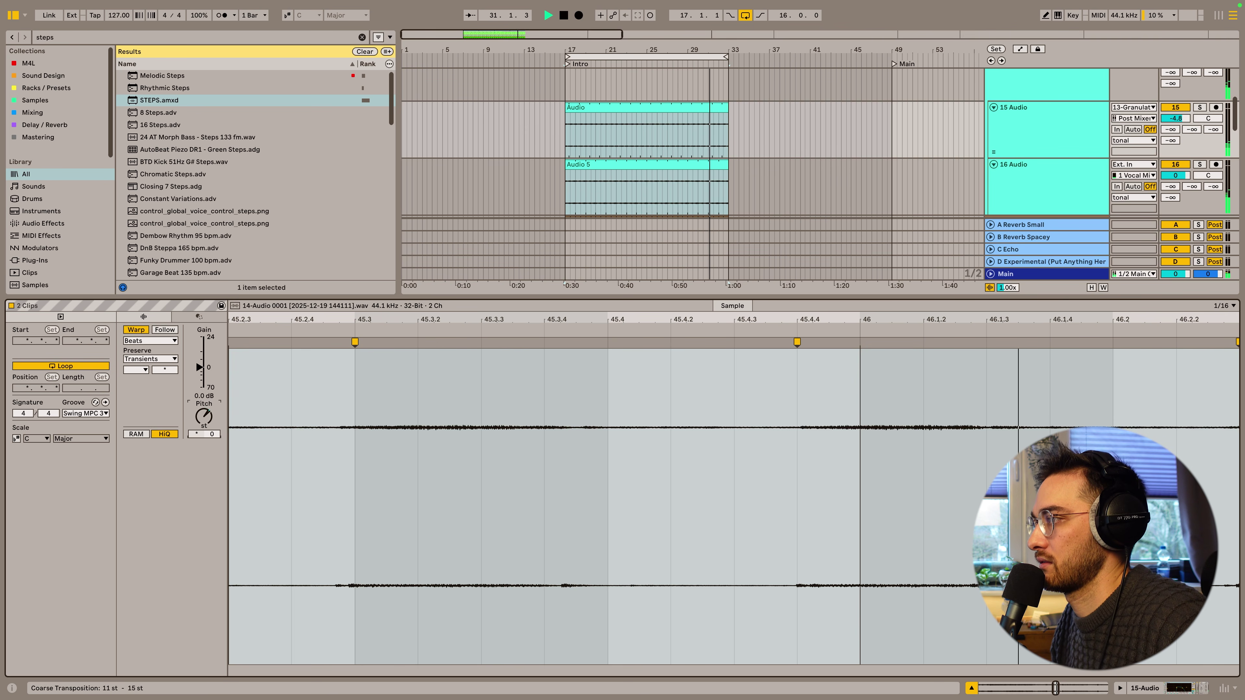
pyautogui.scroll(2, 1071, 130)
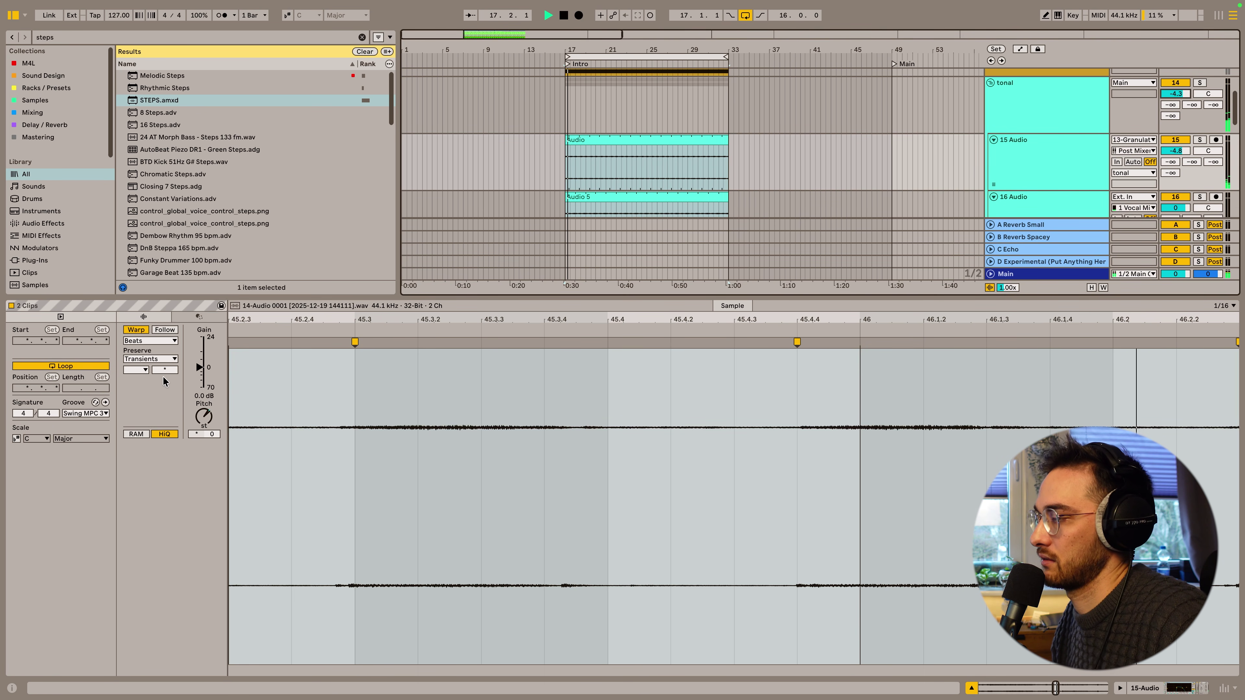
pyautogui.moveTo(205, 419); pyautogui.dragTo(205, 428)
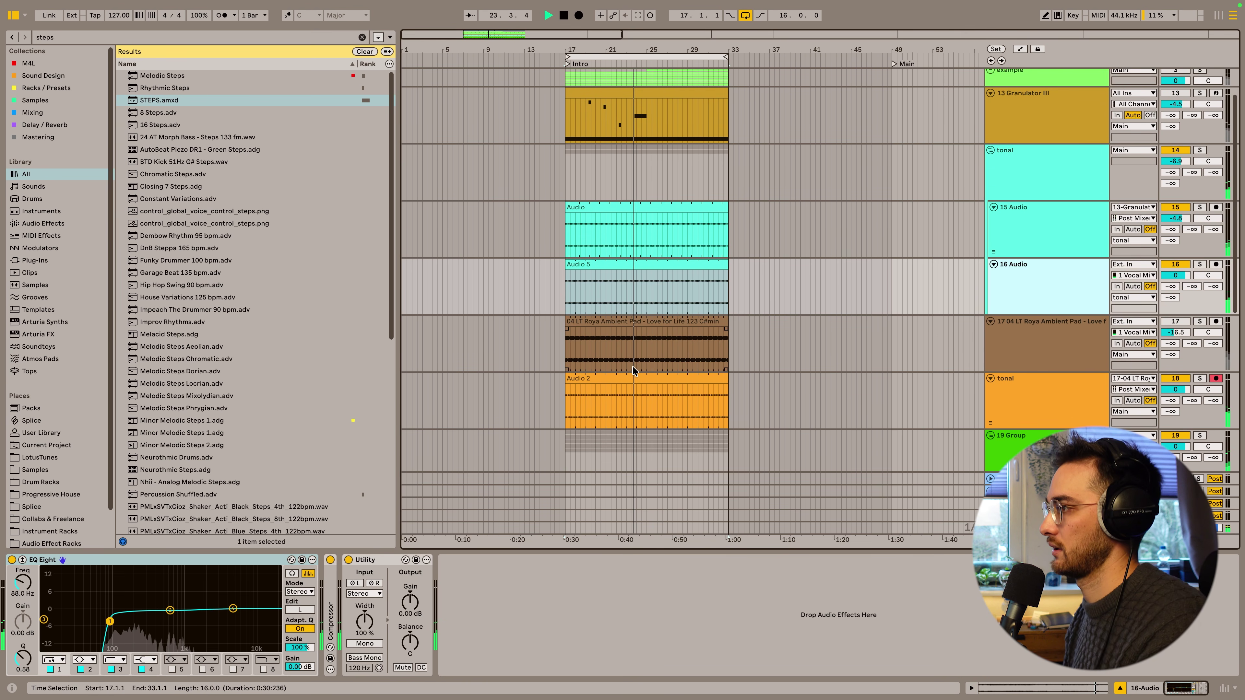
# Step: Set the orange tonal track's Reverb Spacey and Echo sends to 0 dB and select the Main track
pyautogui.click(632, 383)
pyautogui.moveTo(1191, 400); pyautogui.dragTo(1214, 373)
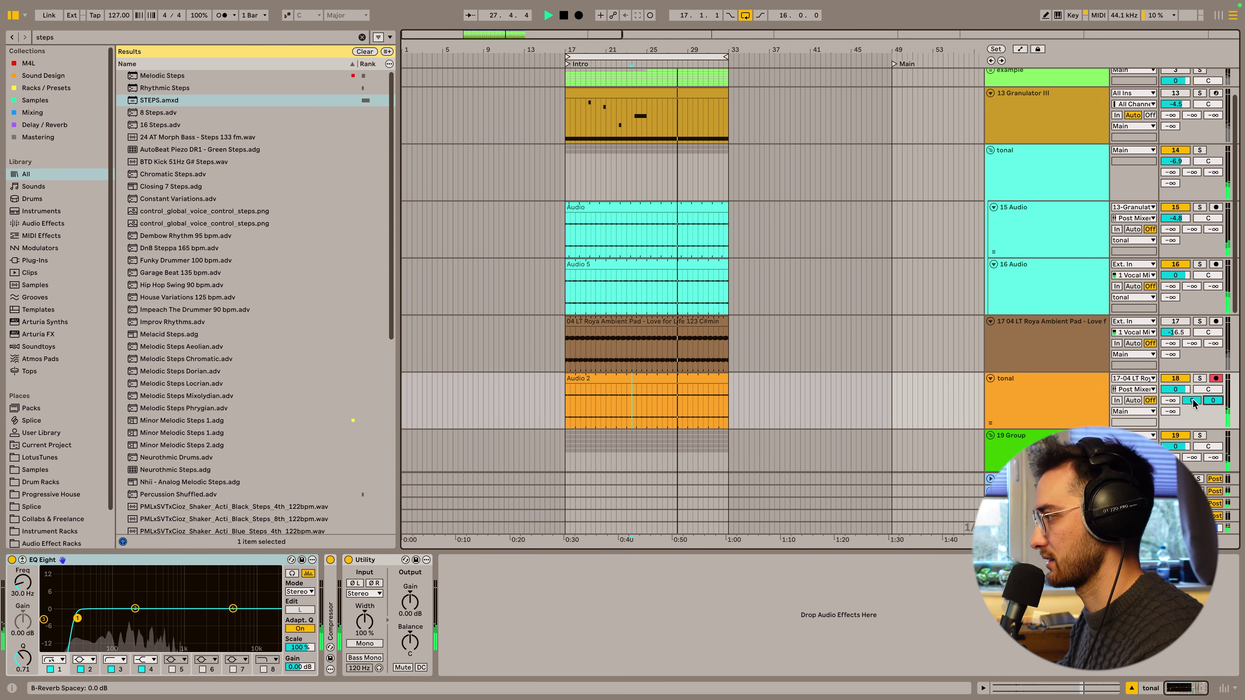
pyautogui.click(1010, 528)
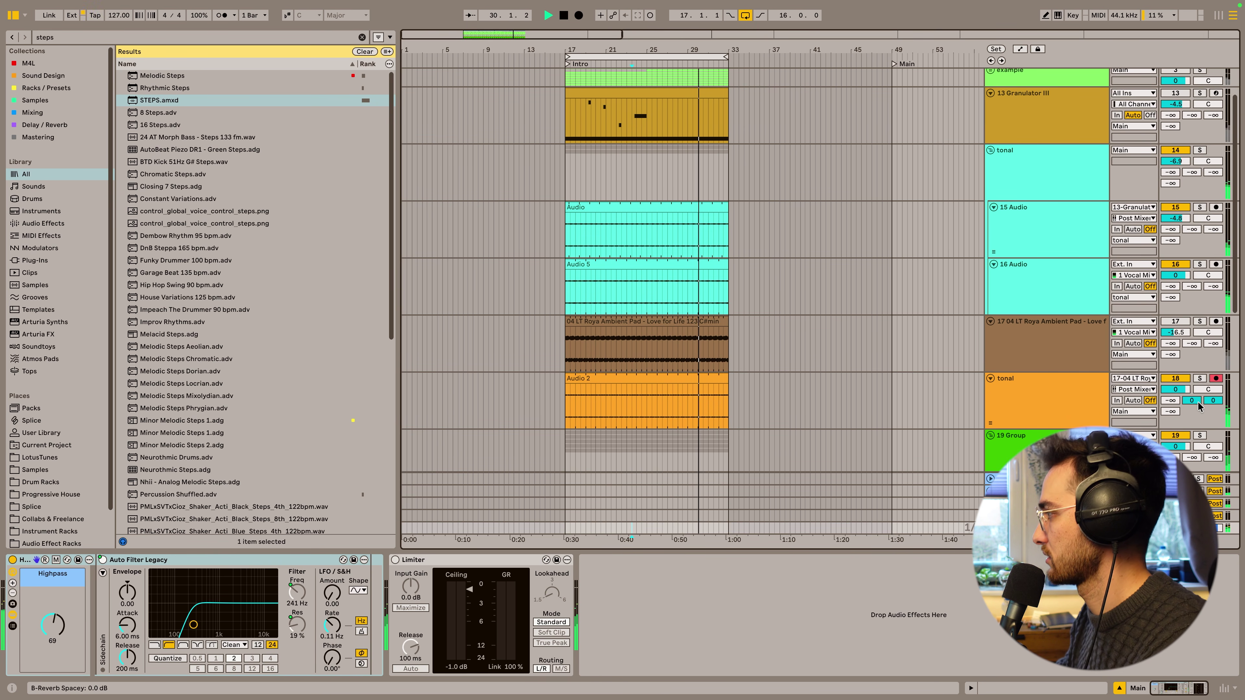
# Step: Search the library for "c#min" and browse the matching Afro production suite folders in LotusTunes
pyautogui.scroll(-3, 643, 387)
pyautogui.scroll(-1, 621, 371)
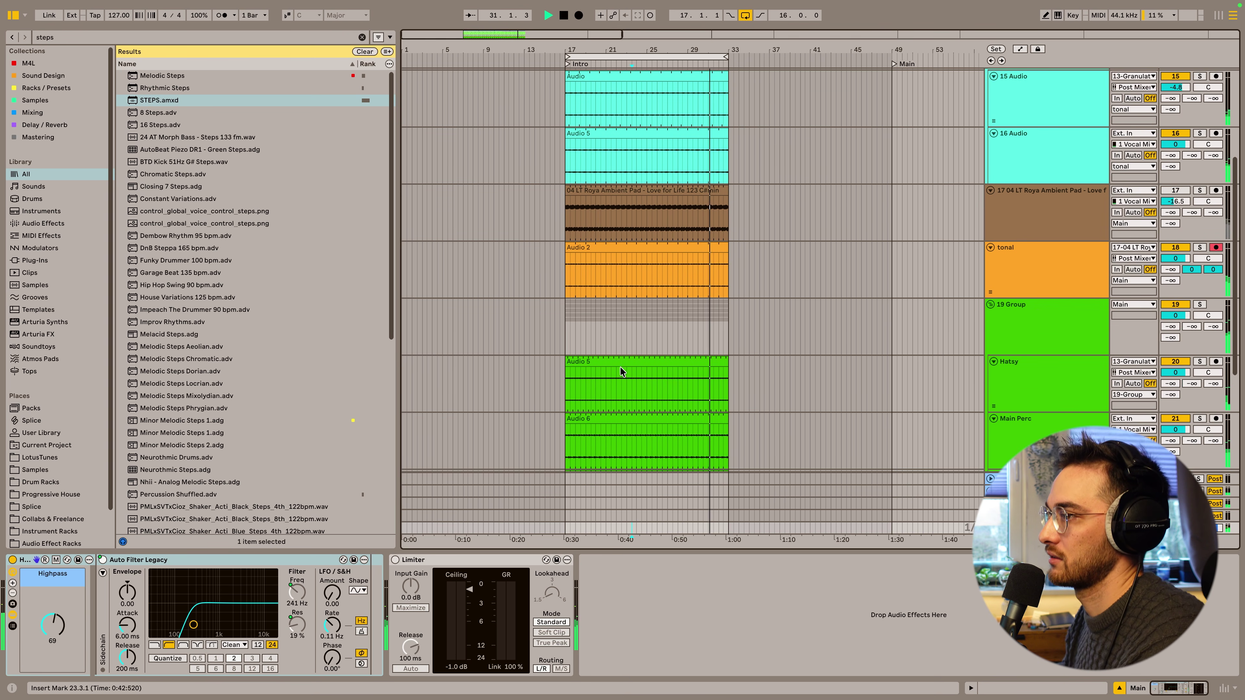
pyautogui.click(362, 52)
pyautogui.click(316, 39)
pyautogui.write('c#')
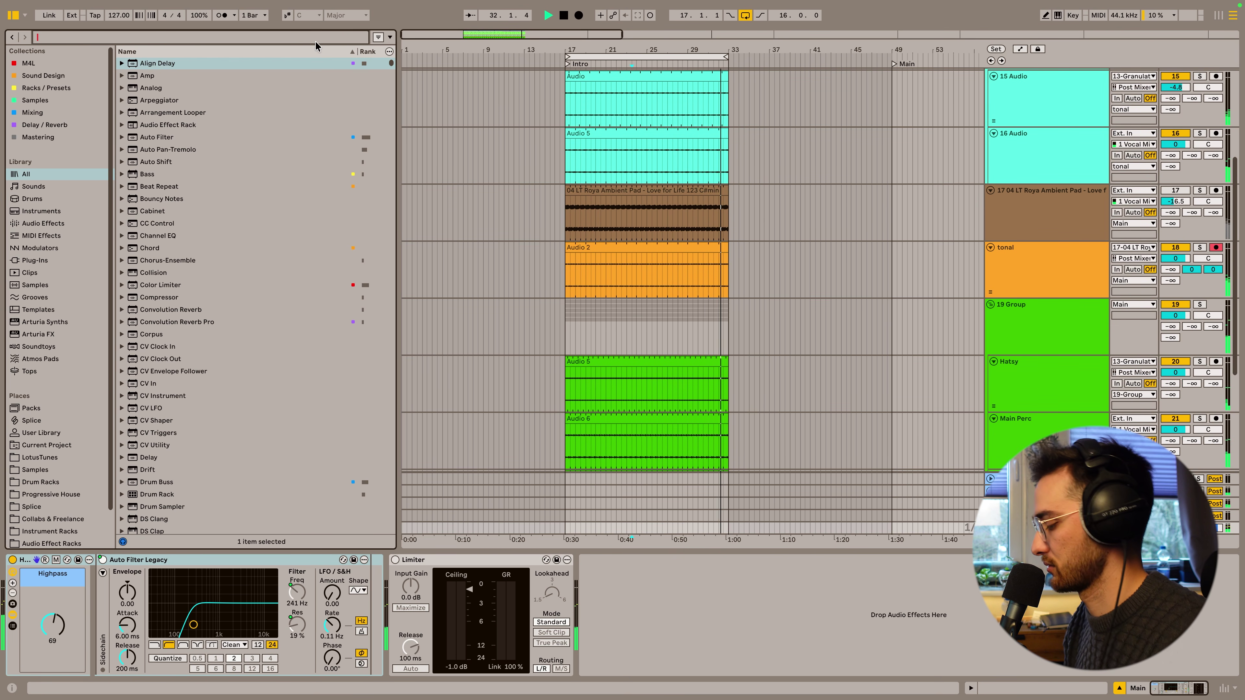
pyautogui.write('min')
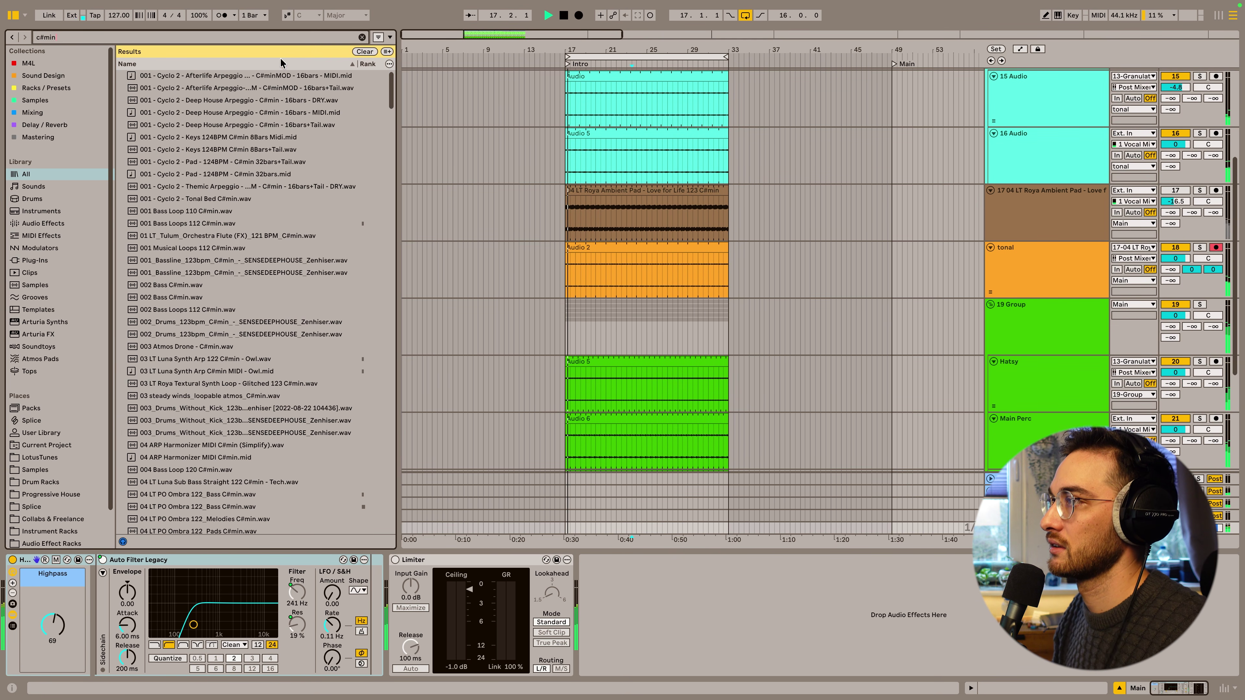
pyautogui.click(34, 458)
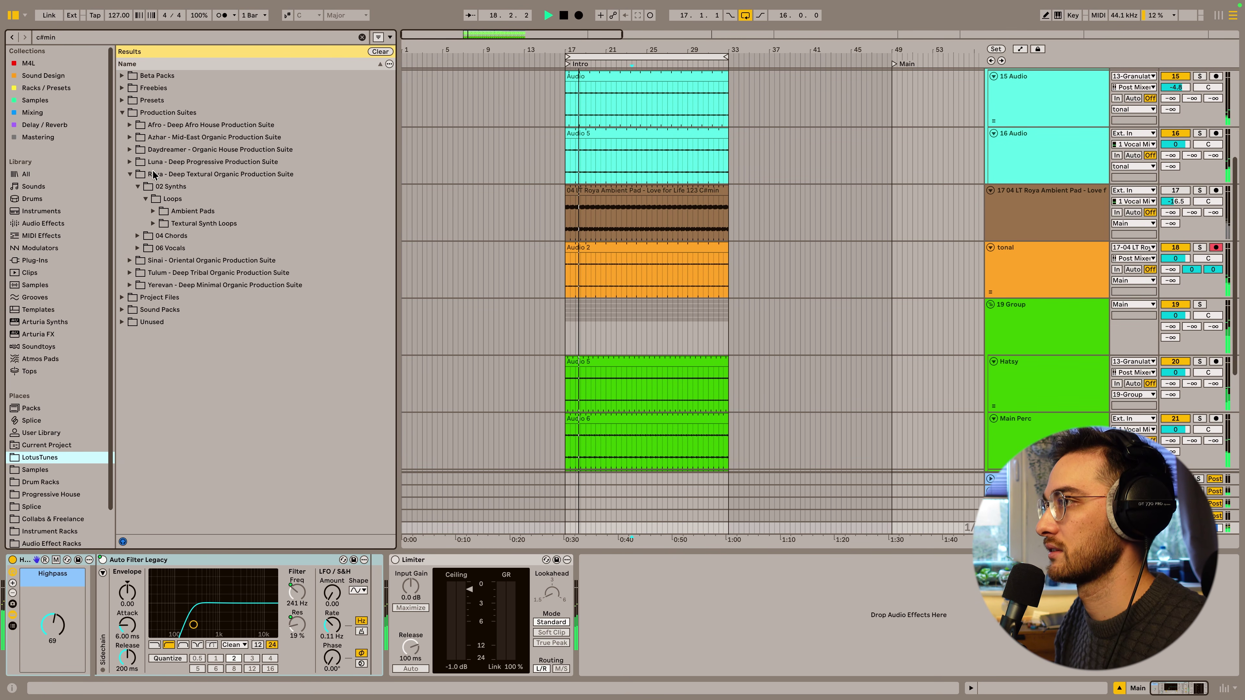
pyautogui.click(131, 125)
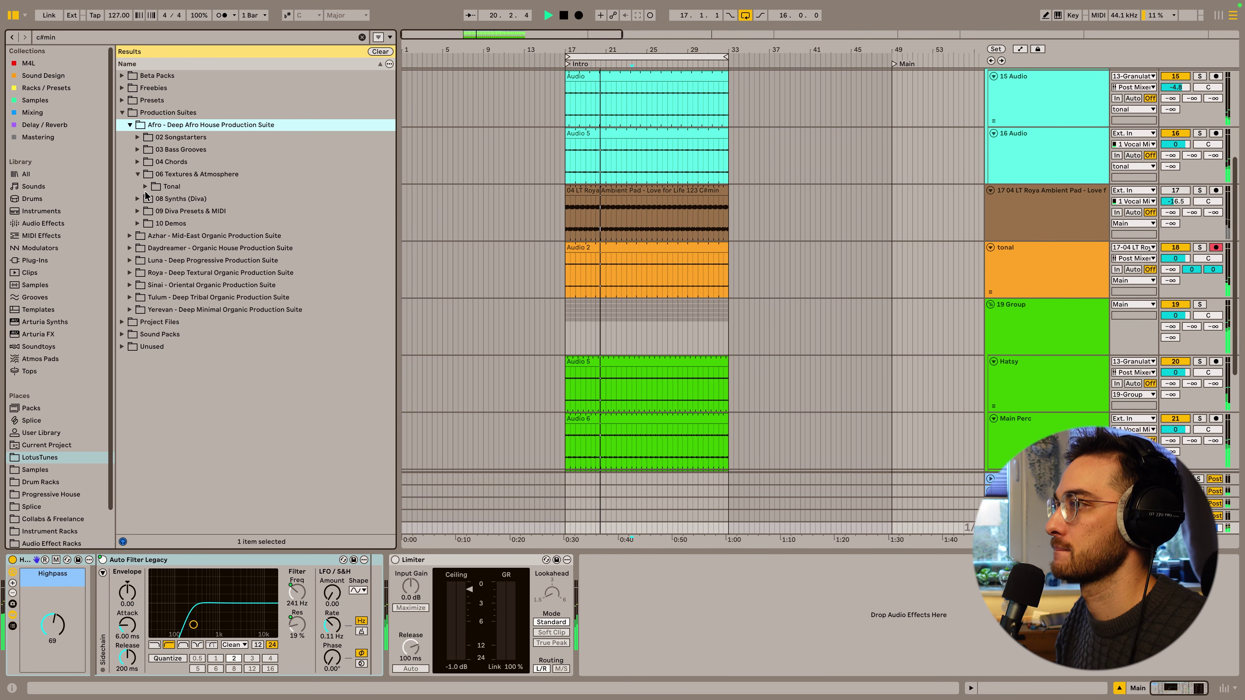
# Step: Clear the library search and preview the Akaleh vocals in the Afro suite's 05 African Vocals A minor folder
pyautogui.click(380, 52)
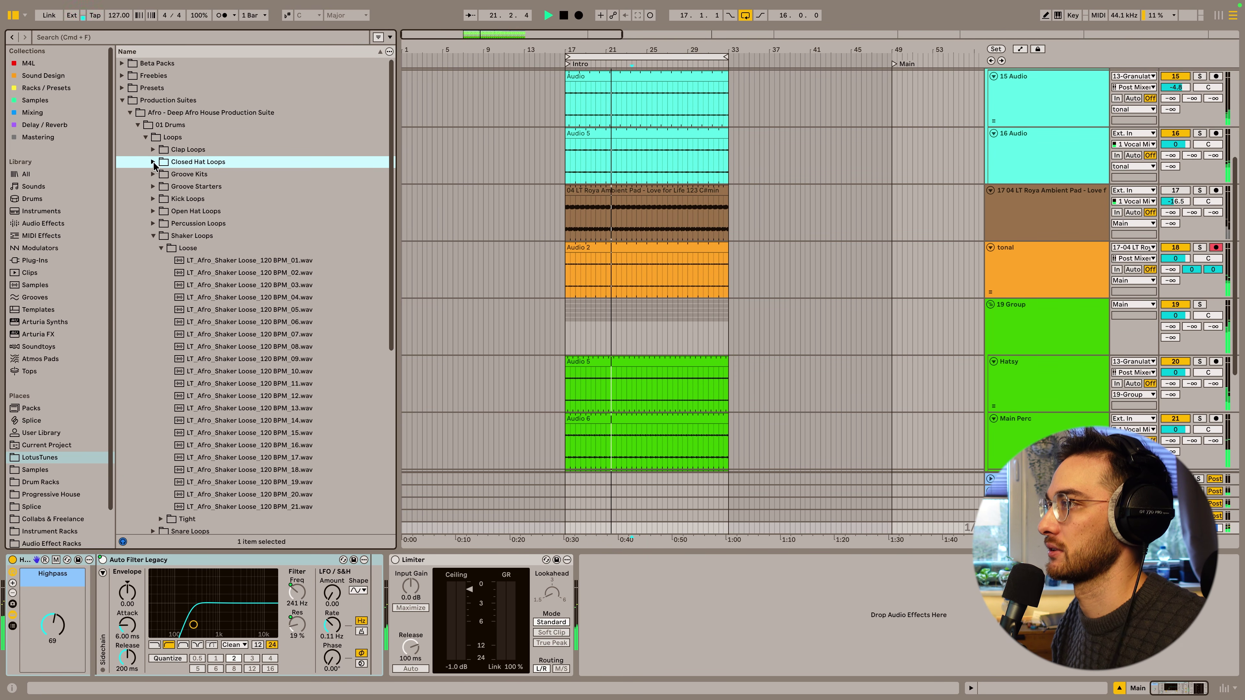
pyautogui.click(146, 138)
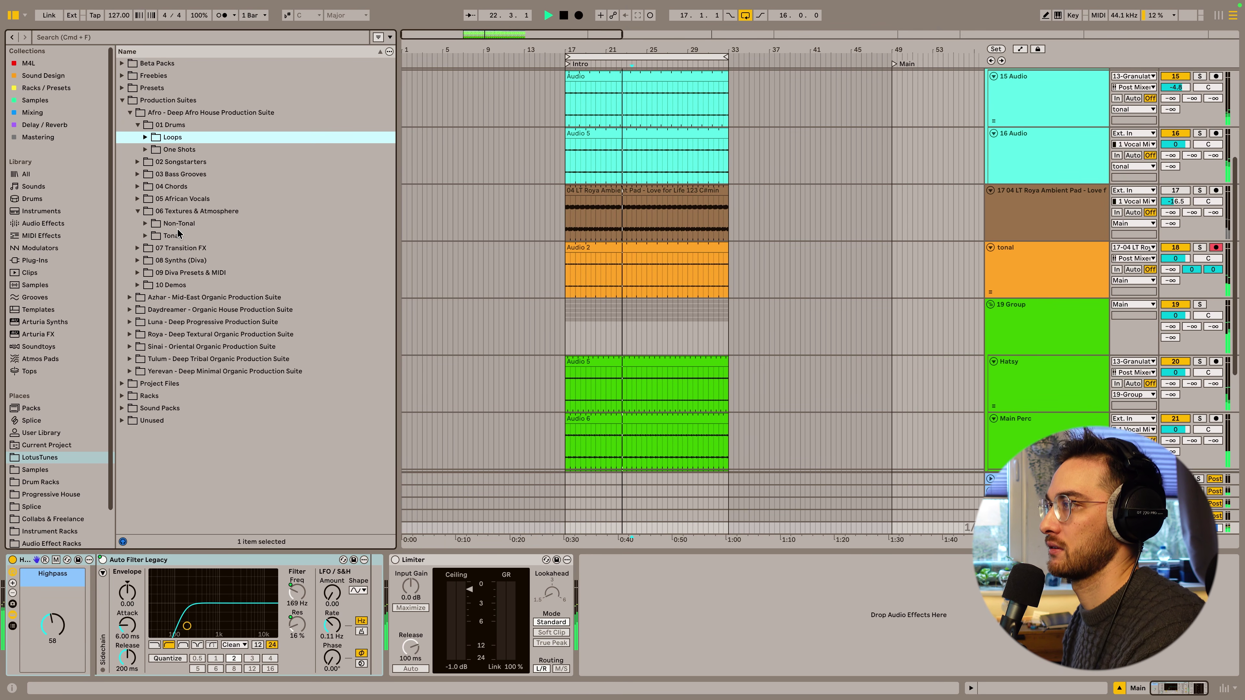
pyautogui.click(137, 199)
pyautogui.click(145, 186)
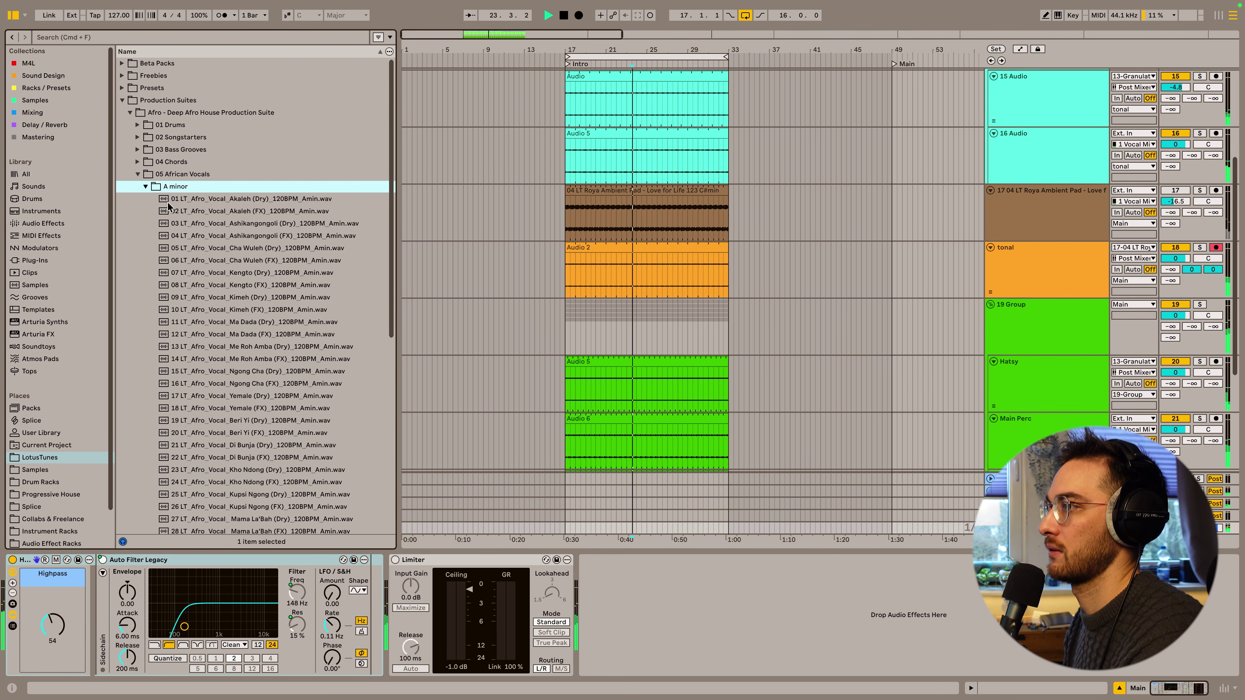
pyautogui.scroll(-5, 628, 308)
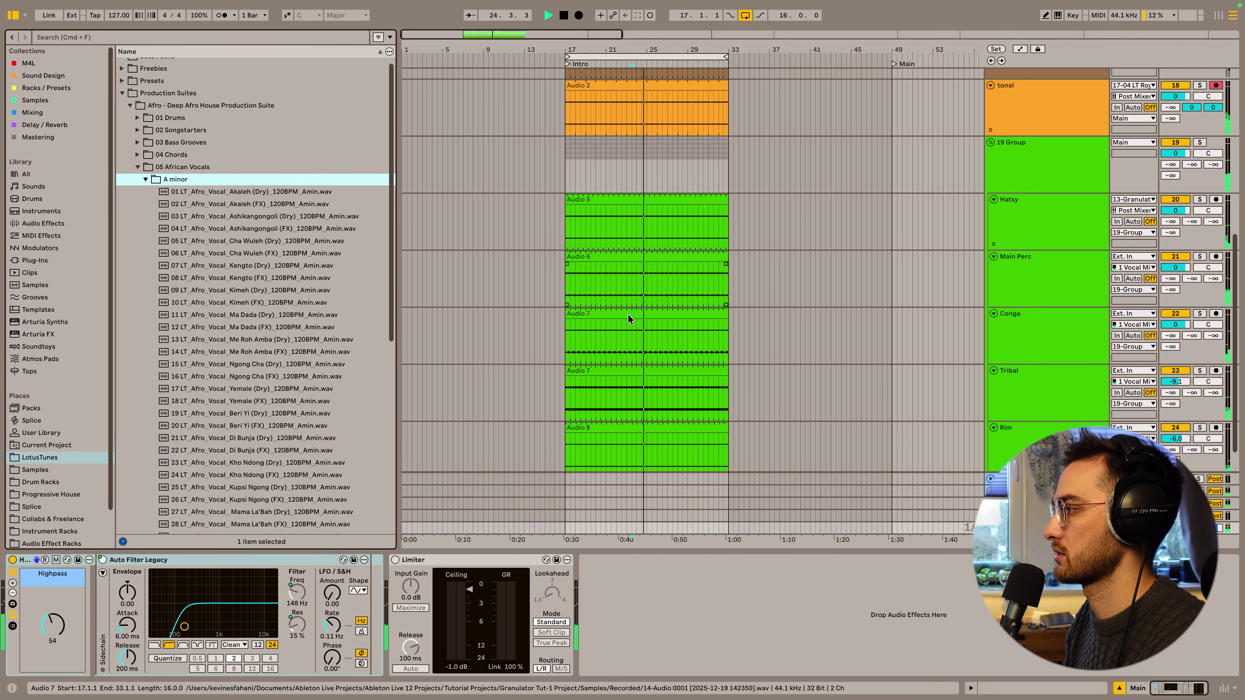
pyautogui.click(270, 195)
pyautogui.click(267, 203)
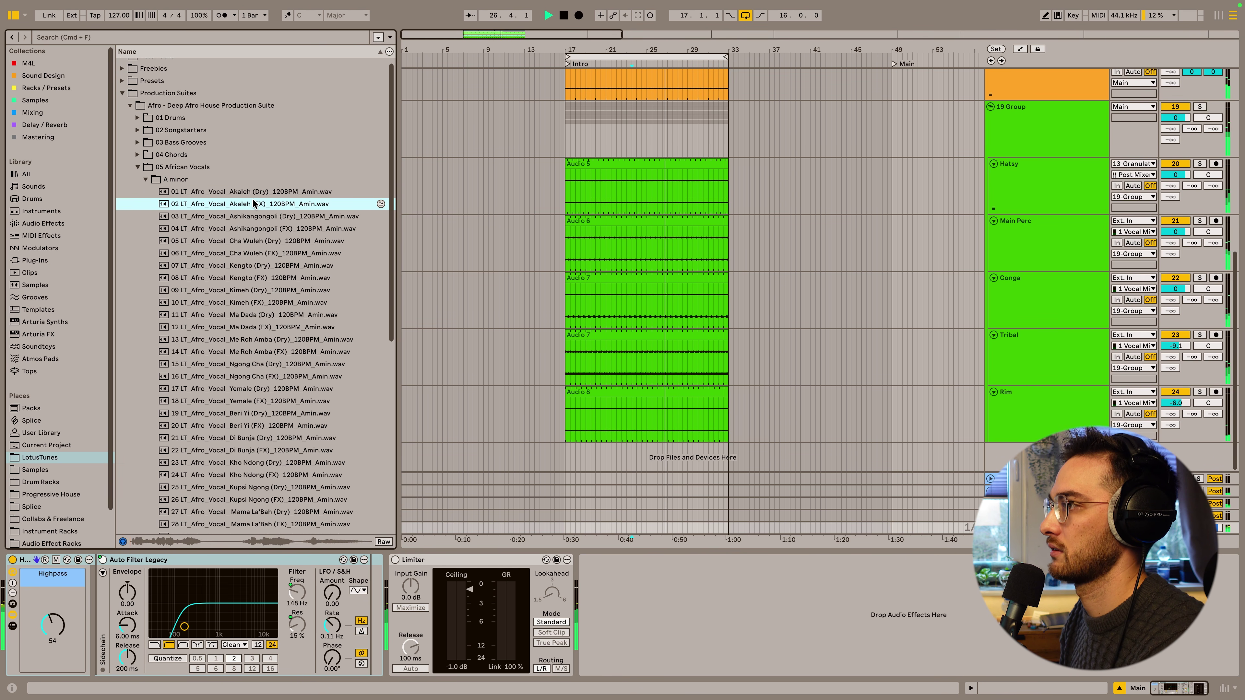
# Step: Place the 02 Akaleh (FX) vocal on a new track at bar 17, transposed -4 st, and set the track volume to -14.3 dB
pyautogui.click(499, 228)
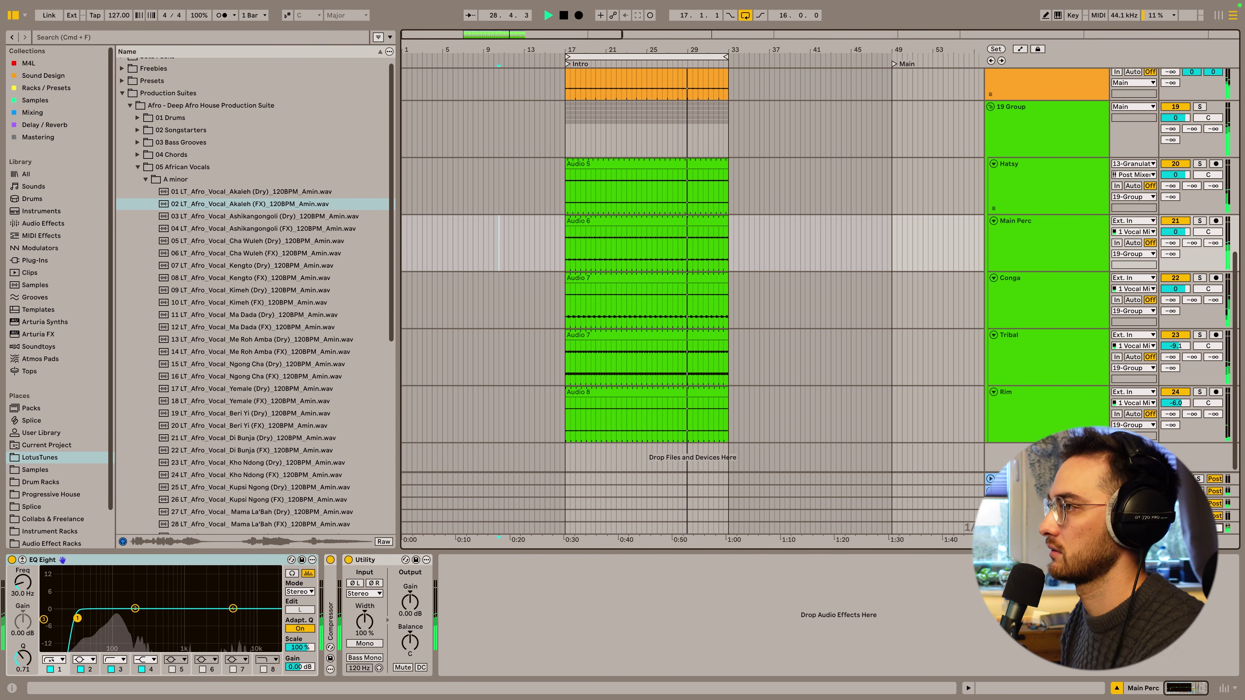
pyautogui.moveTo(251, 204); pyautogui.dragTo(569, 459)
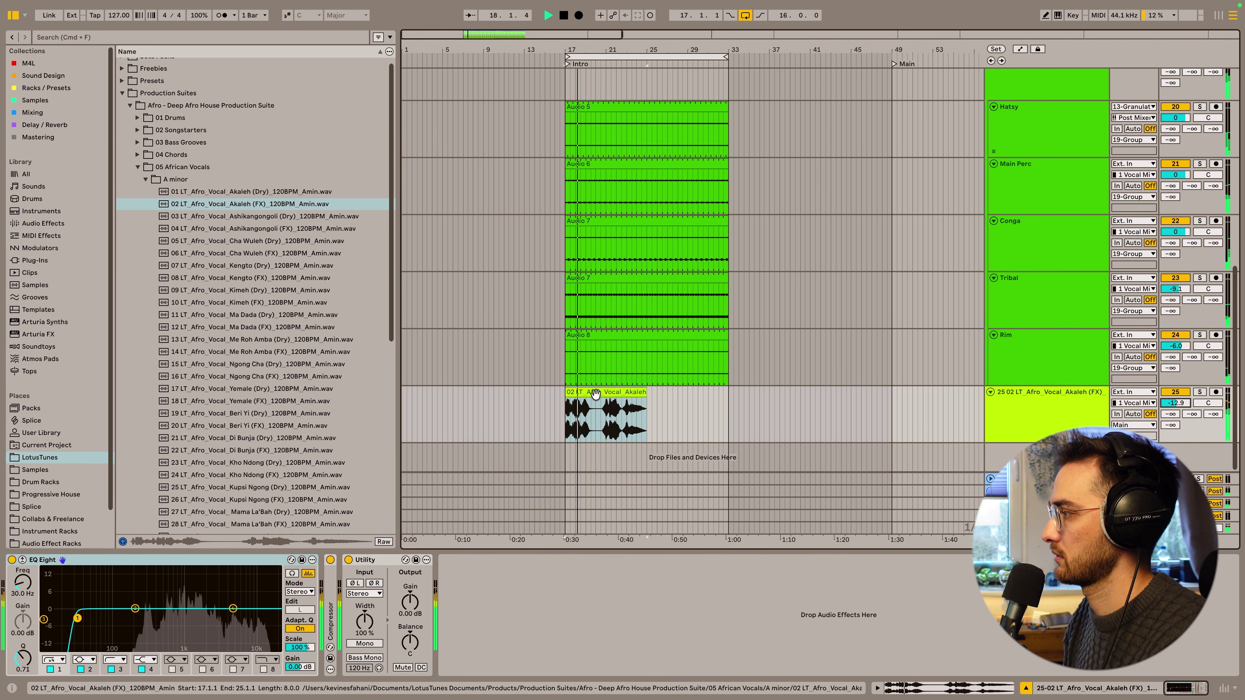
pyautogui.doubleClick(572, 401)
pyautogui.moveTo(211, 419); pyautogui.dragTo(211, 426)
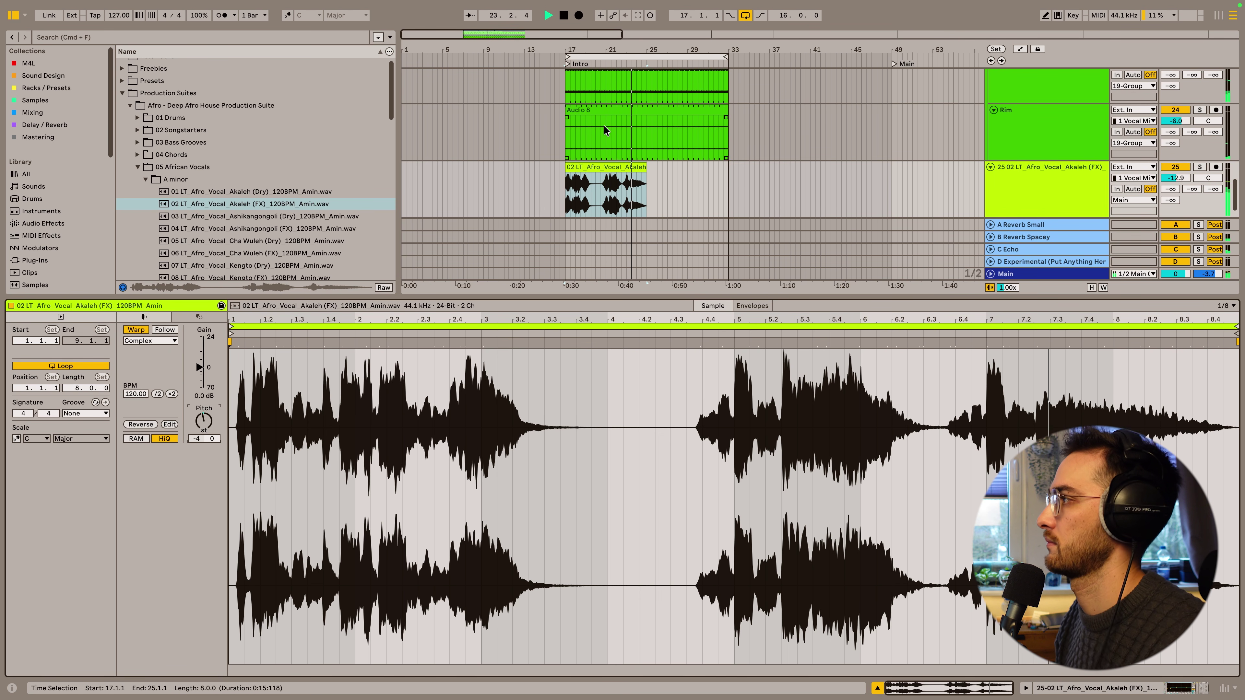
pyautogui.moveTo(1175, 178); pyautogui.dragTo(1175, 186)
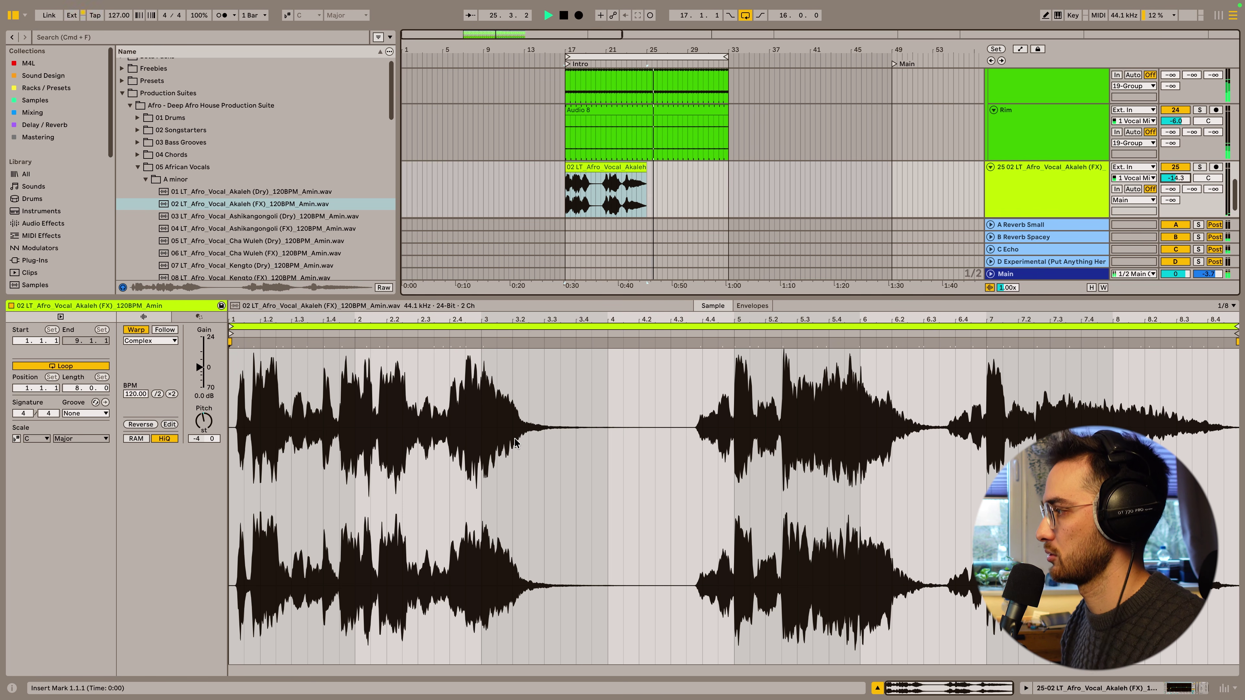
# Step: Loop the vocal clip's section from 3.2.1 to 3.3.1 and extend the clip to bar 33
pyautogui.moveTo(513, 427); pyautogui.dragTo(545, 420)
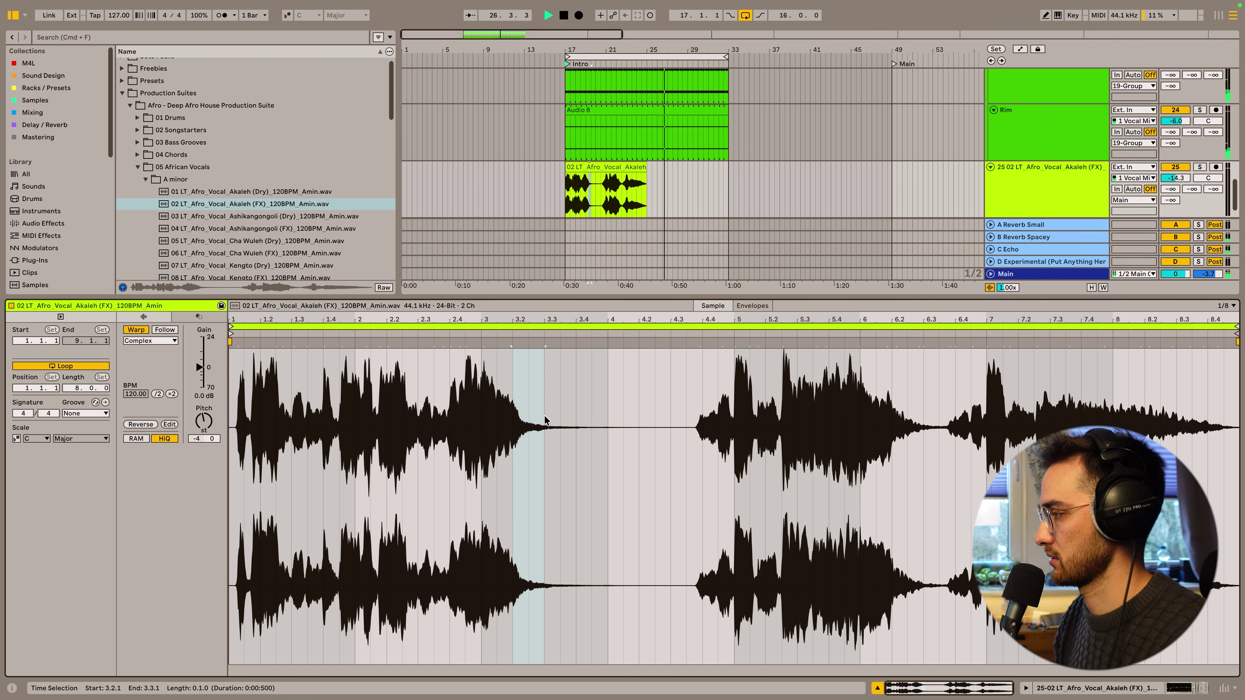
pyautogui.press('super+l')
pyautogui.moveTo(646, 171); pyautogui.dragTo(729, 171)
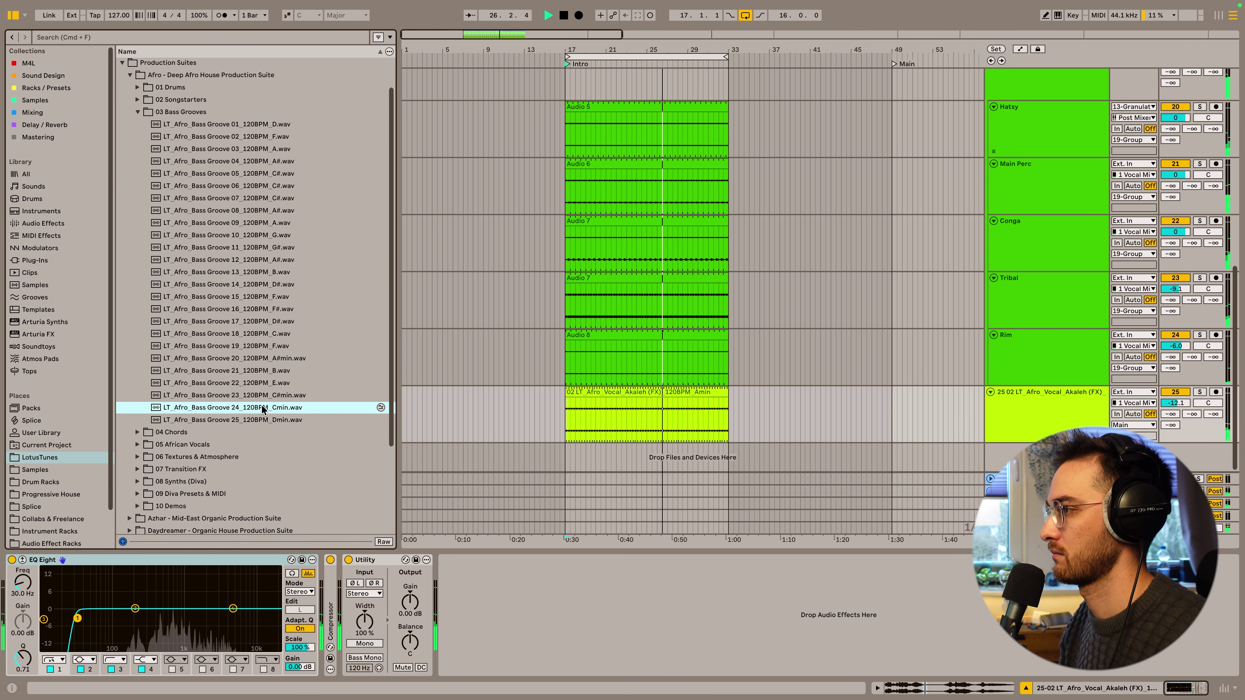
# Step: Add LT_Afro_Bass Groove 24_120BPM_Cmin on a new track from bar 17 to 33 and set its volume to -13.2 dB
pyautogui.scroll(-2, 263, 409)
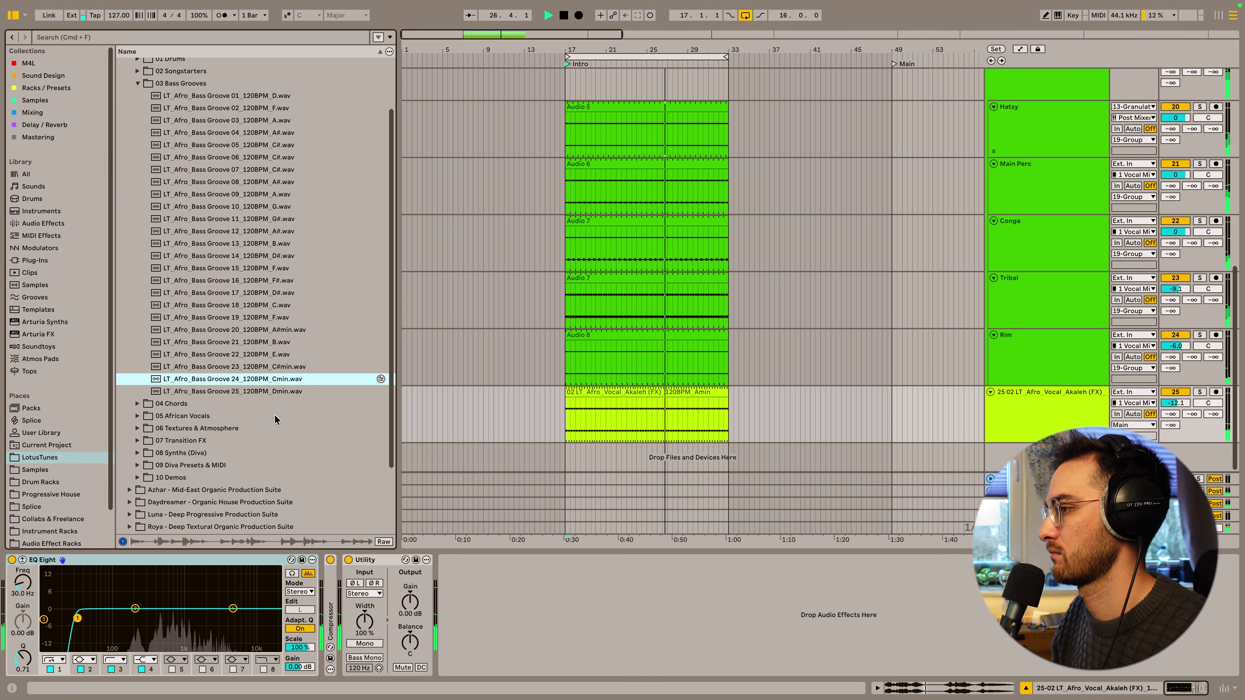
pyautogui.click(604, 361)
pyautogui.moveTo(294, 378); pyautogui.dragTo(565, 458)
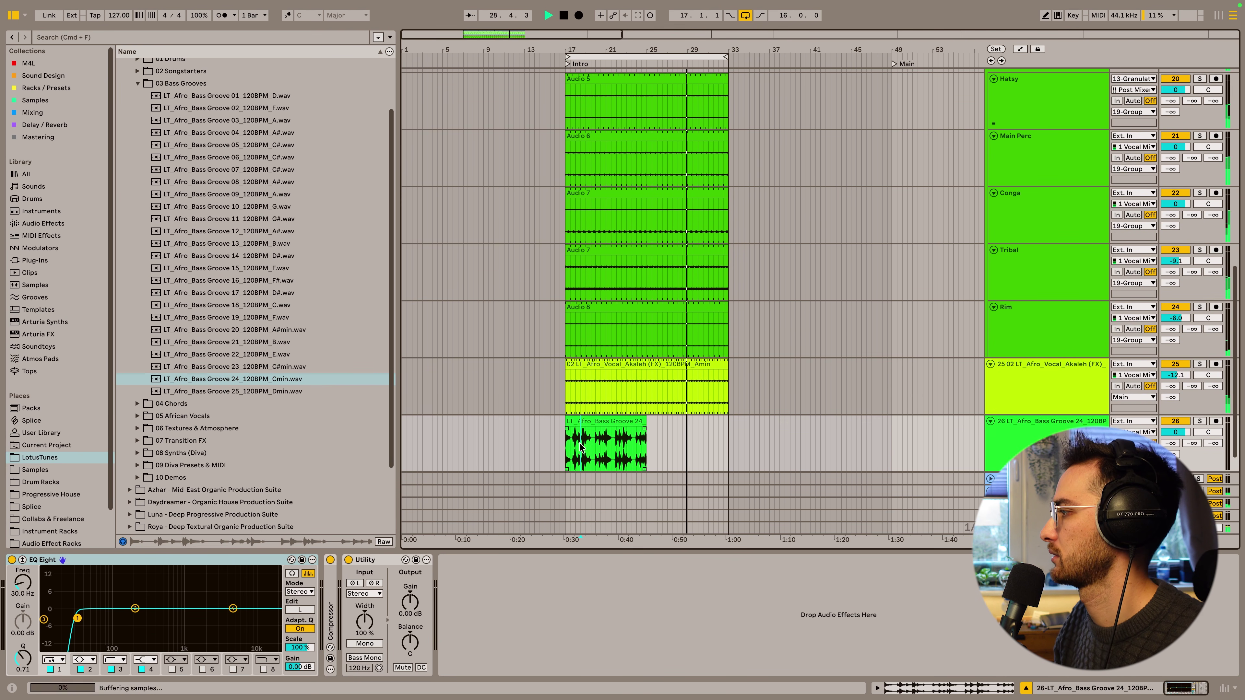
pyautogui.moveTo(646, 422); pyautogui.dragTo(728, 423)
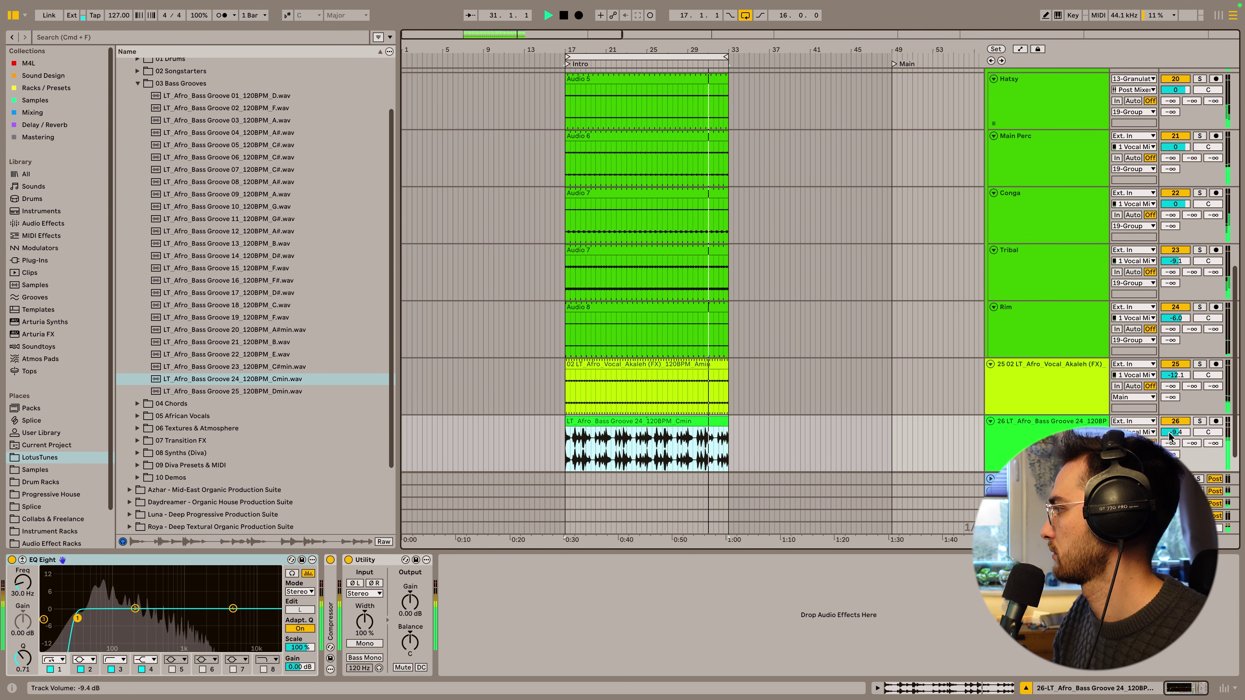
pyautogui.moveTo(1175, 433); pyautogui.dragTo(1175, 444)
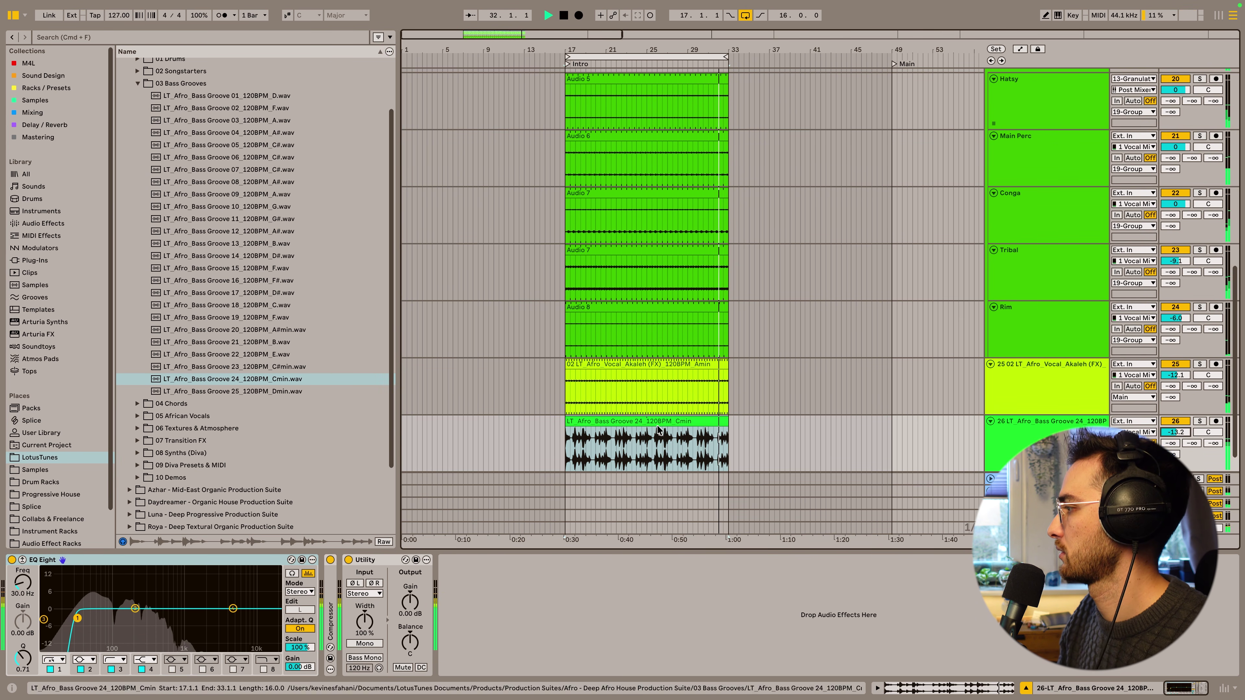
# Step: Delete the first two bars of the bass groove clip, from bar 17 to 19
pyautogui.click(646, 423)
pyautogui.scroll(5, 588, 422)
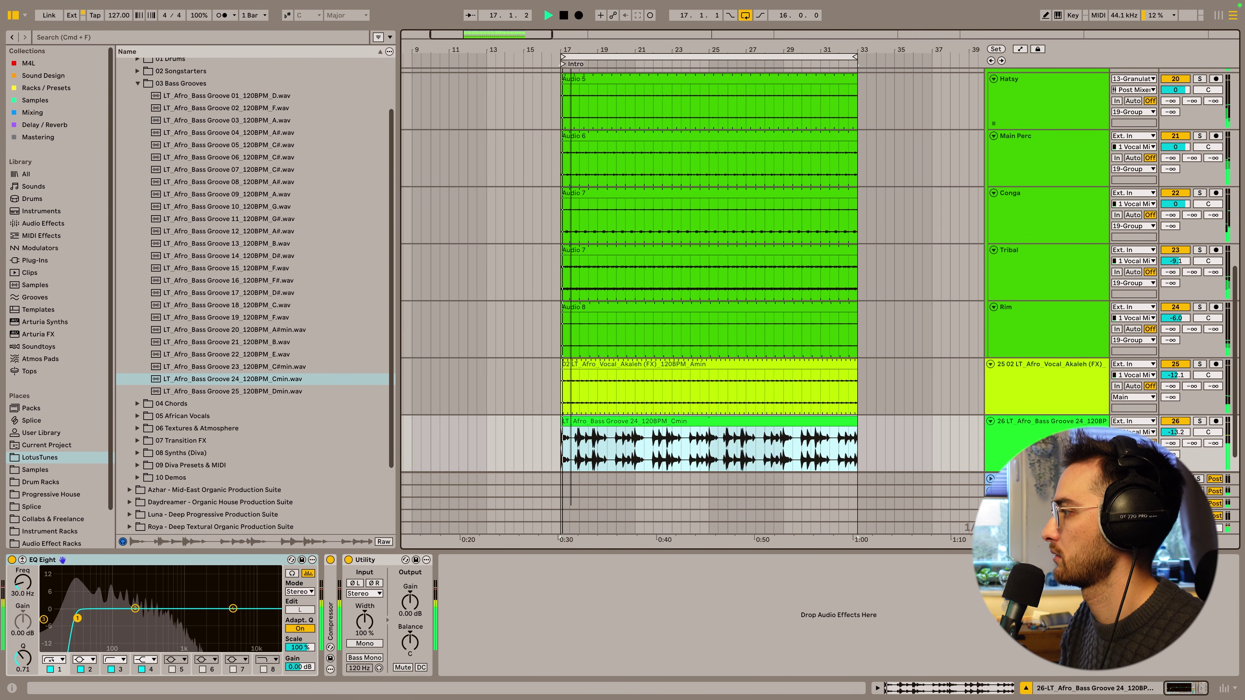
pyautogui.click(588, 424)
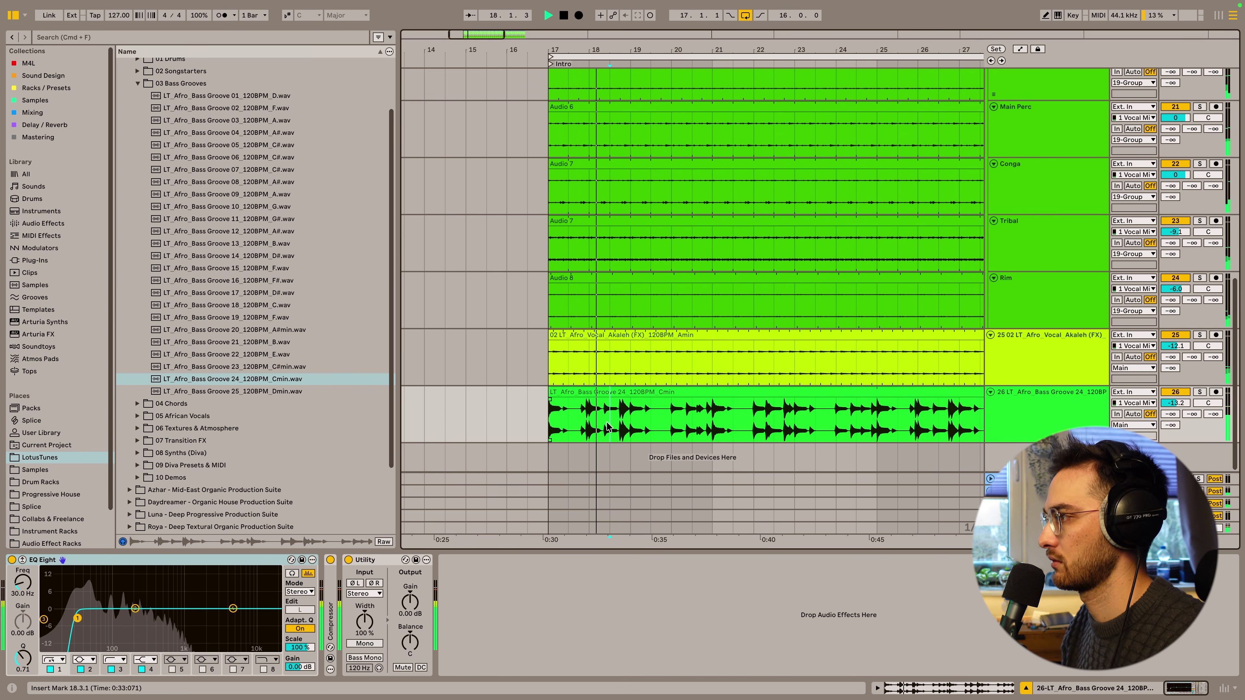
pyautogui.click(632, 421)
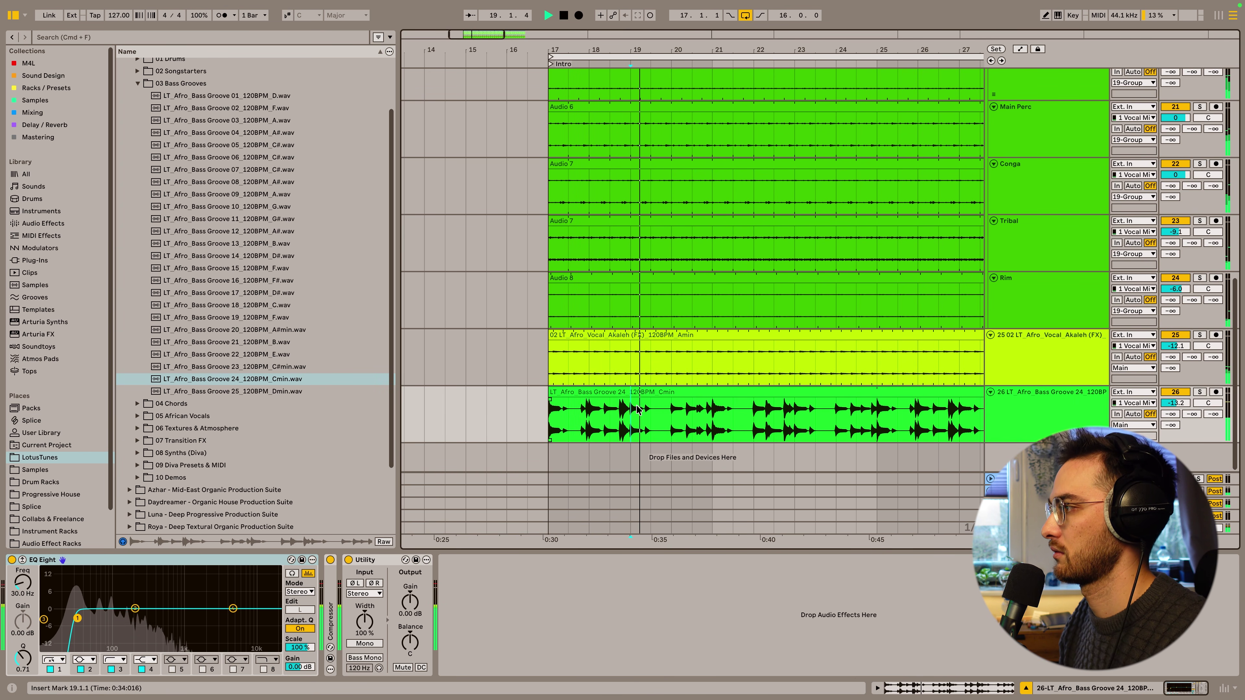
pyautogui.moveTo(633, 422); pyautogui.dragTo(550, 417)
pyautogui.press('Delete')
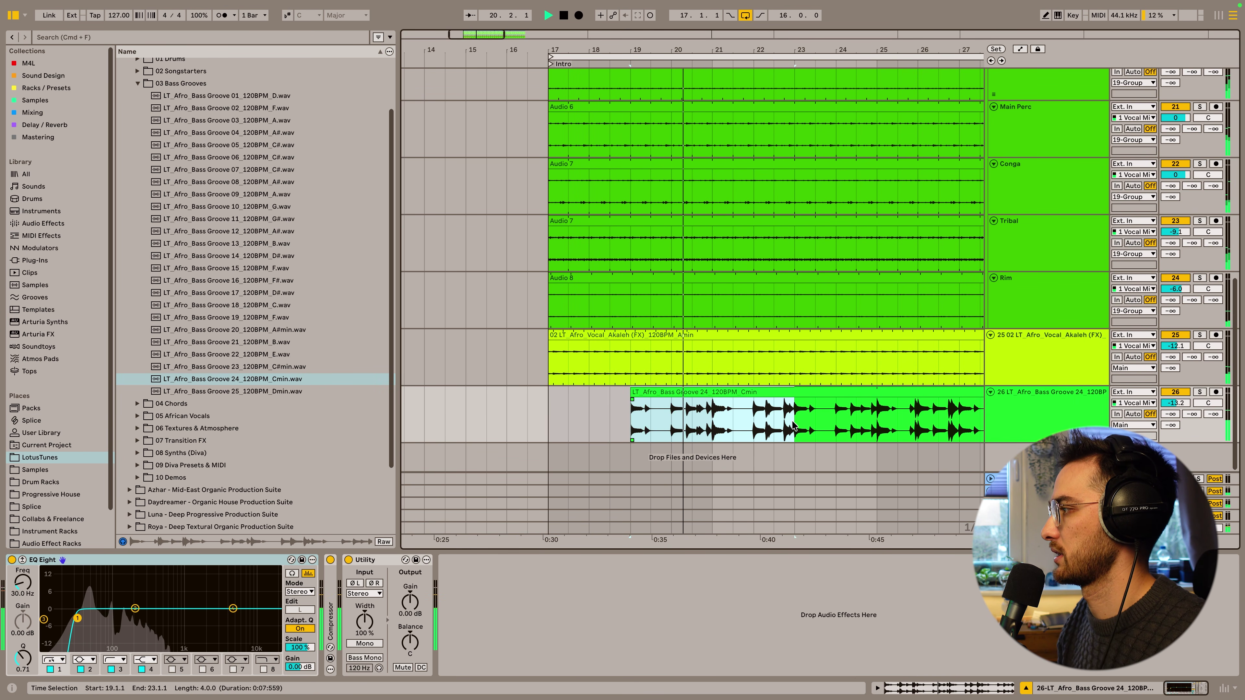
# Step: Delete the rest of the bass groove after 19.2.3, keeping only the single hit at bar 19
pyautogui.moveTo(693, 416); pyautogui.dragTo(876, 416)
pyautogui.press('Delete')
pyautogui.click(685, 400)
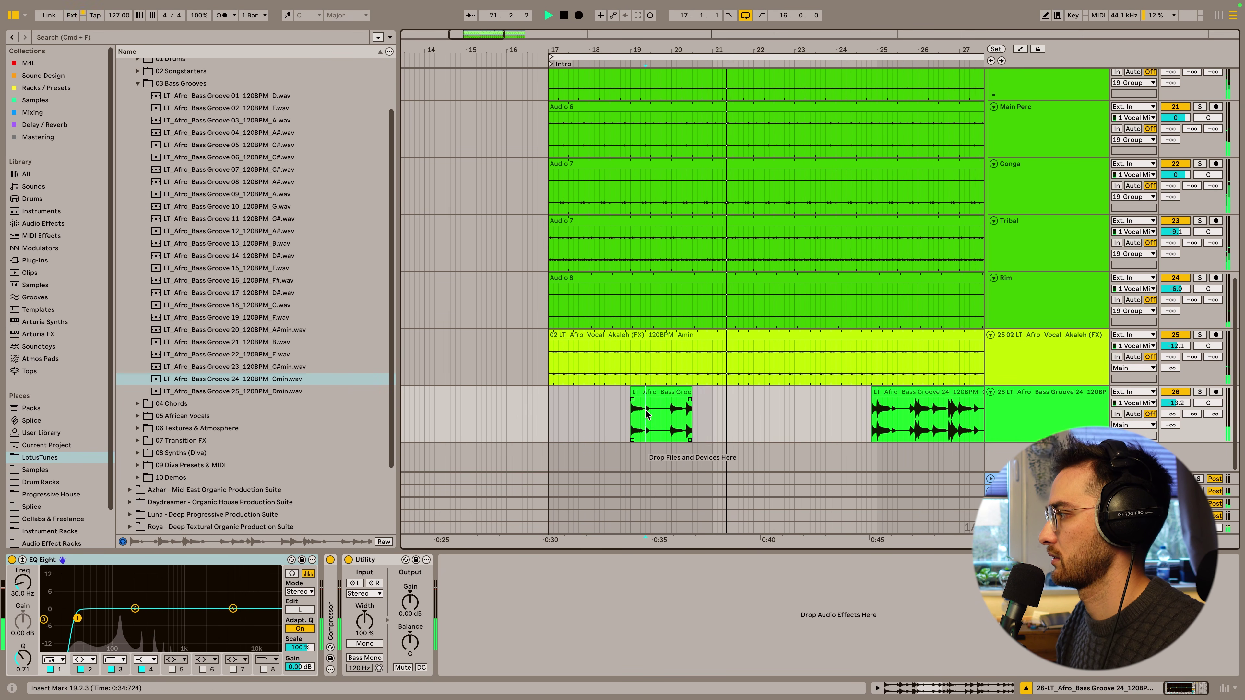
pyautogui.moveTo(651, 407); pyautogui.dragTo(960, 407)
pyautogui.press('Delete')
pyautogui.click(968, 412)
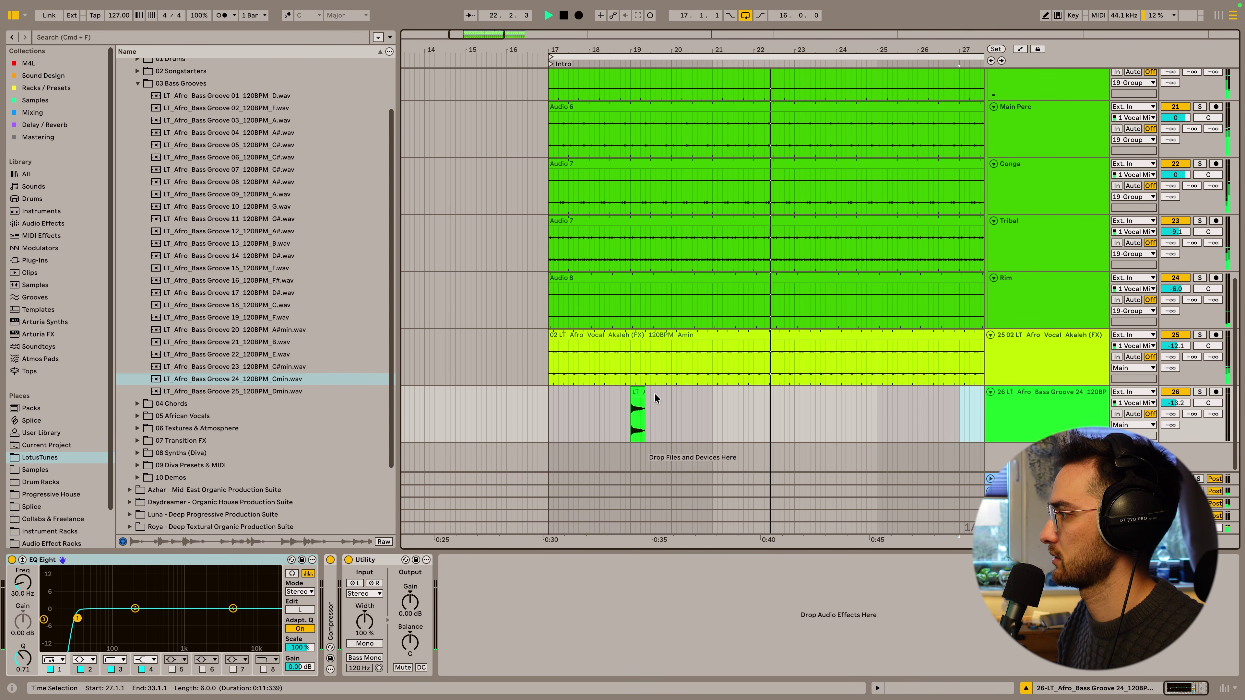
pyautogui.press('Delete')
pyautogui.click(637, 412)
# Step: Move the bass hit to 17.3.3 and lower the vocal track's volume to -17.9 dB
pyautogui.scroll(3, 750, 87)
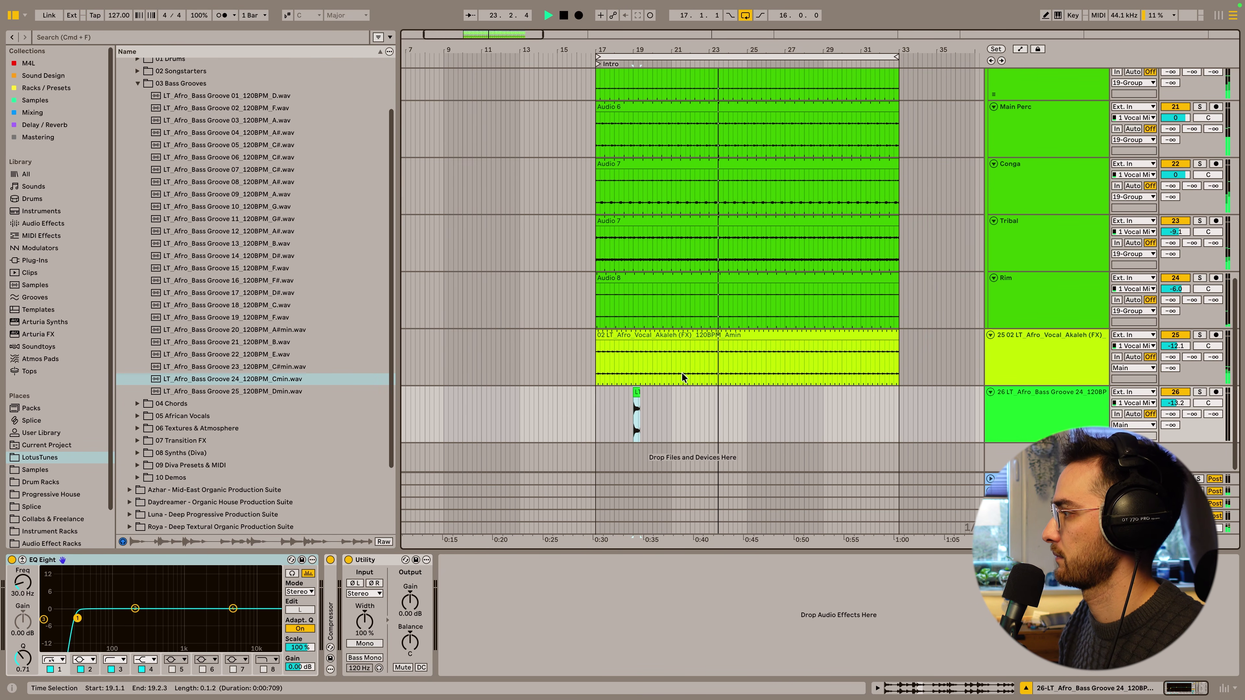
pyautogui.click(711, 416)
pyautogui.scroll(3, 726, 384)
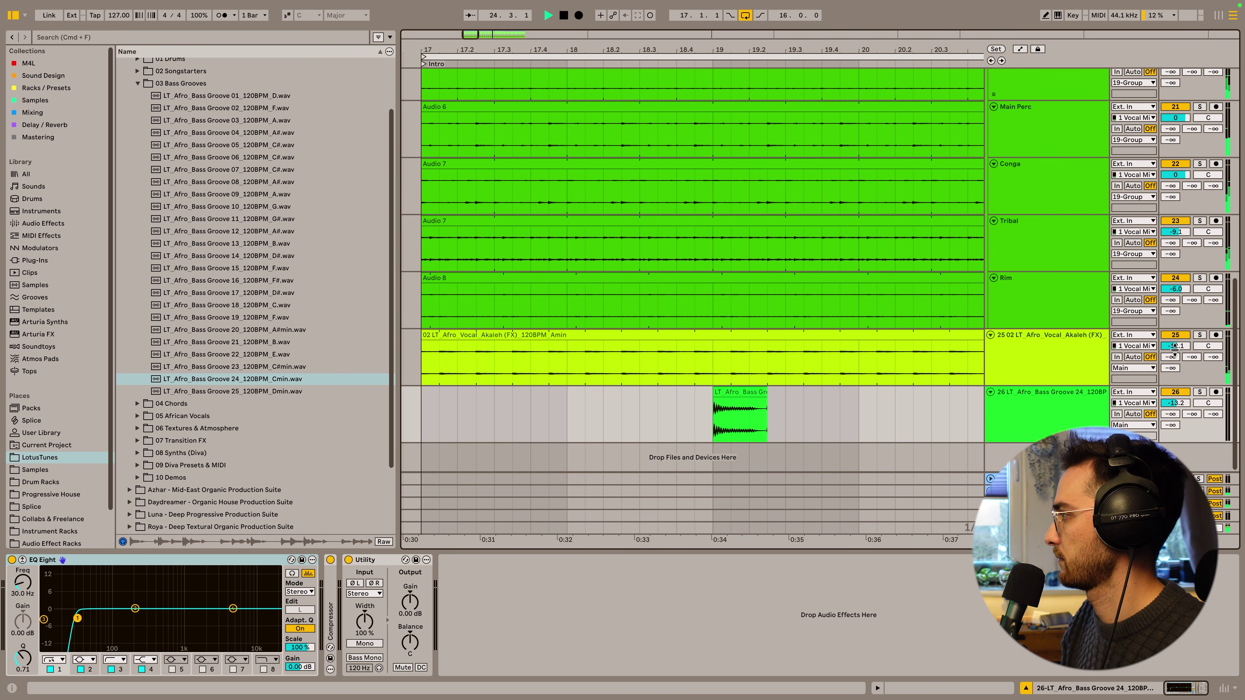
pyautogui.moveTo(740, 417); pyautogui.dragTo(540, 417)
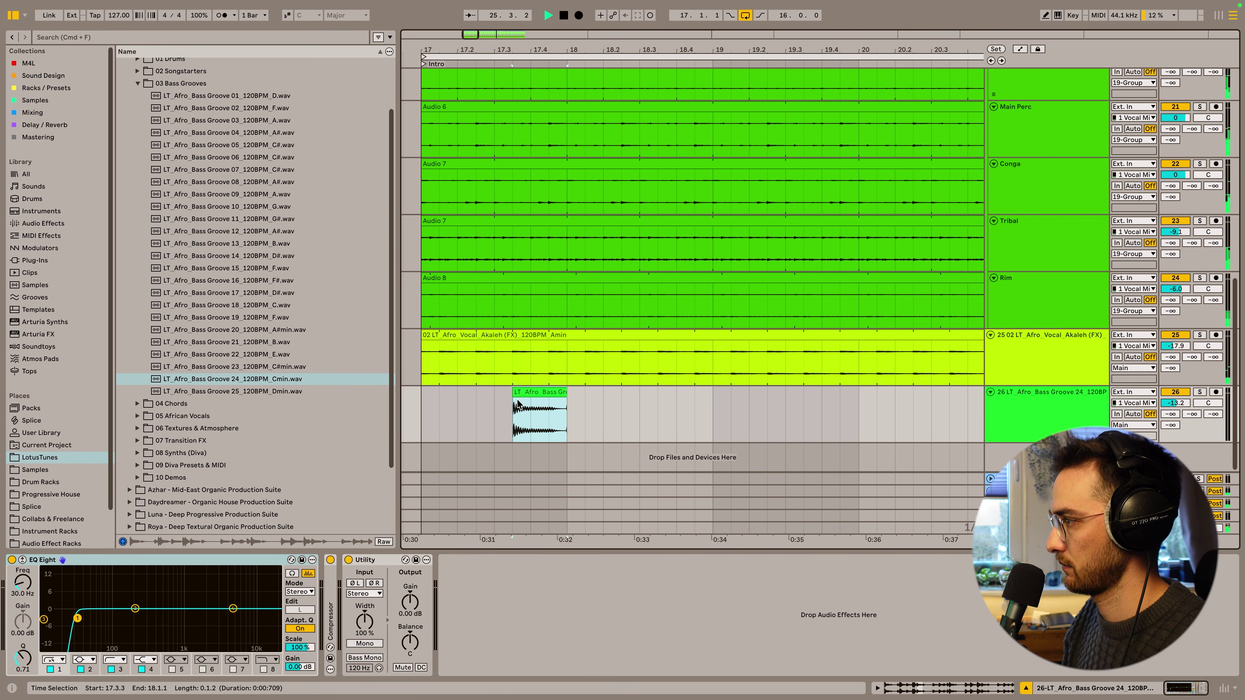
# Step: Open the bass hit's clip settings and transpose it by +5 st
pyautogui.click(534, 407)
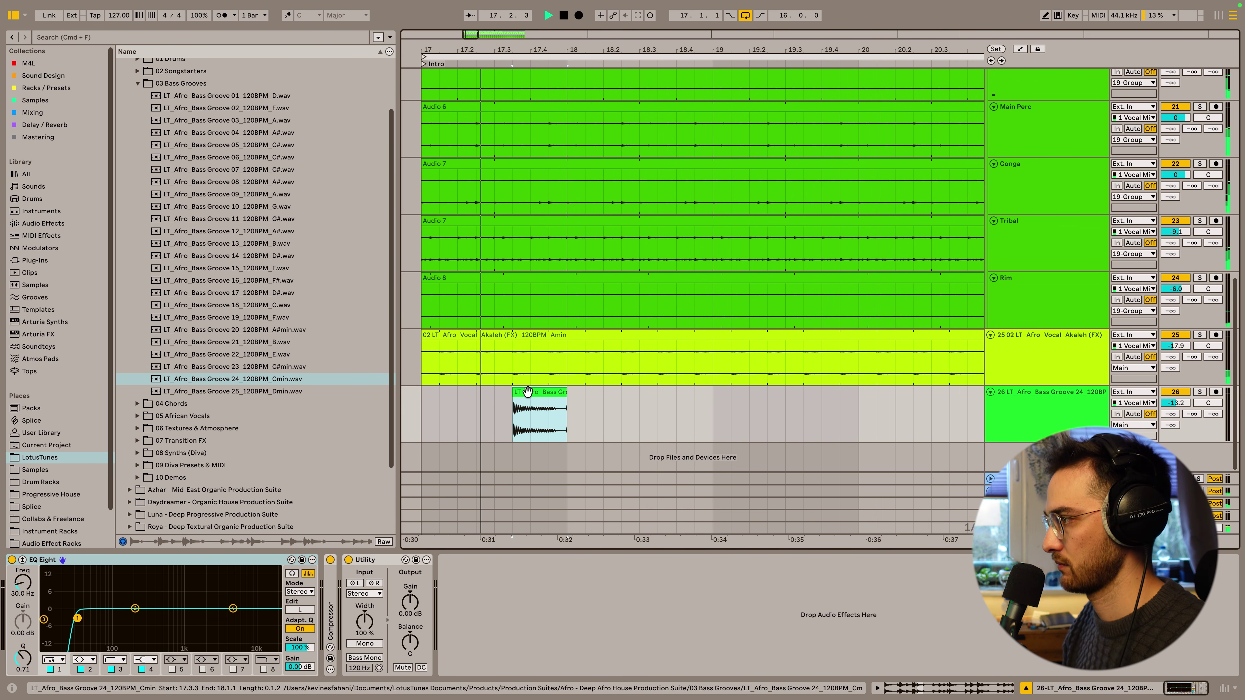
pyautogui.hotkey('shift', 'Tab')
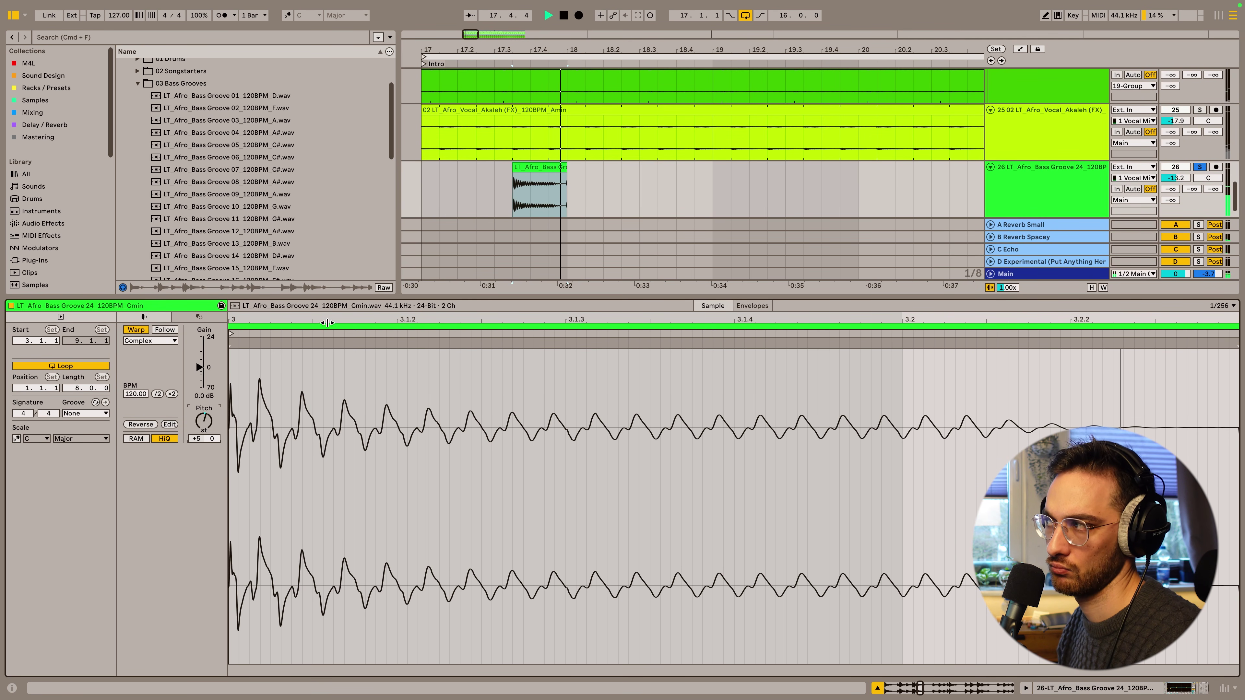
pyautogui.click(434, 206)
pyautogui.scroll(-2, 437, 211)
pyautogui.click(524, 144)
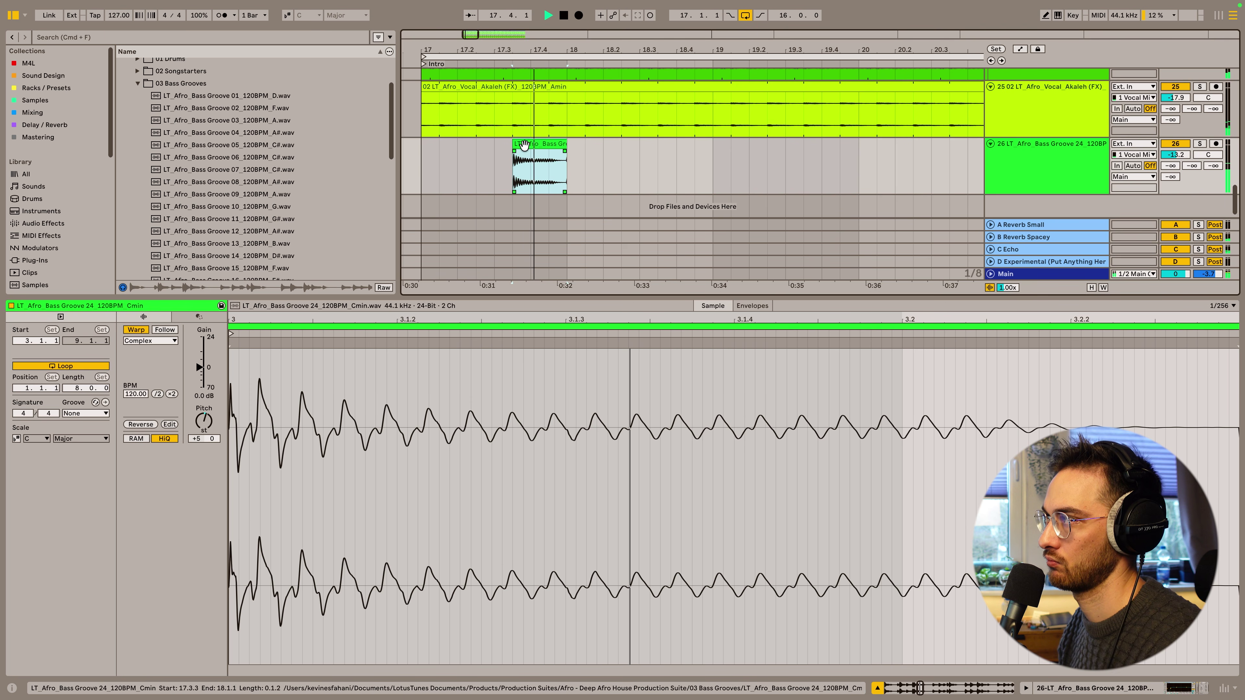
# Step: Copy the bass hit to 18.3.3 on the same track and reverse the copy
pyautogui.moveTo(548, 144); pyautogui.dragTo(671, 155)
pyautogui.press('r')
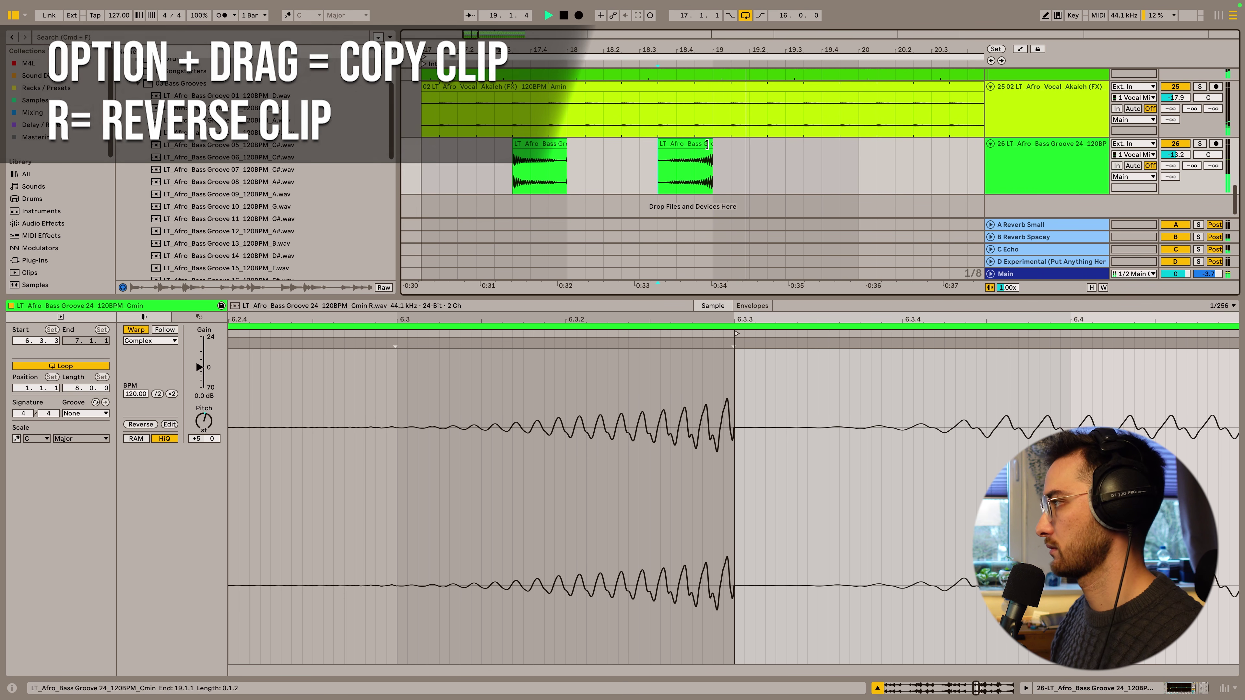
pyautogui.press('-')
pyautogui.press('-')
pyautogui.click(681, 159)
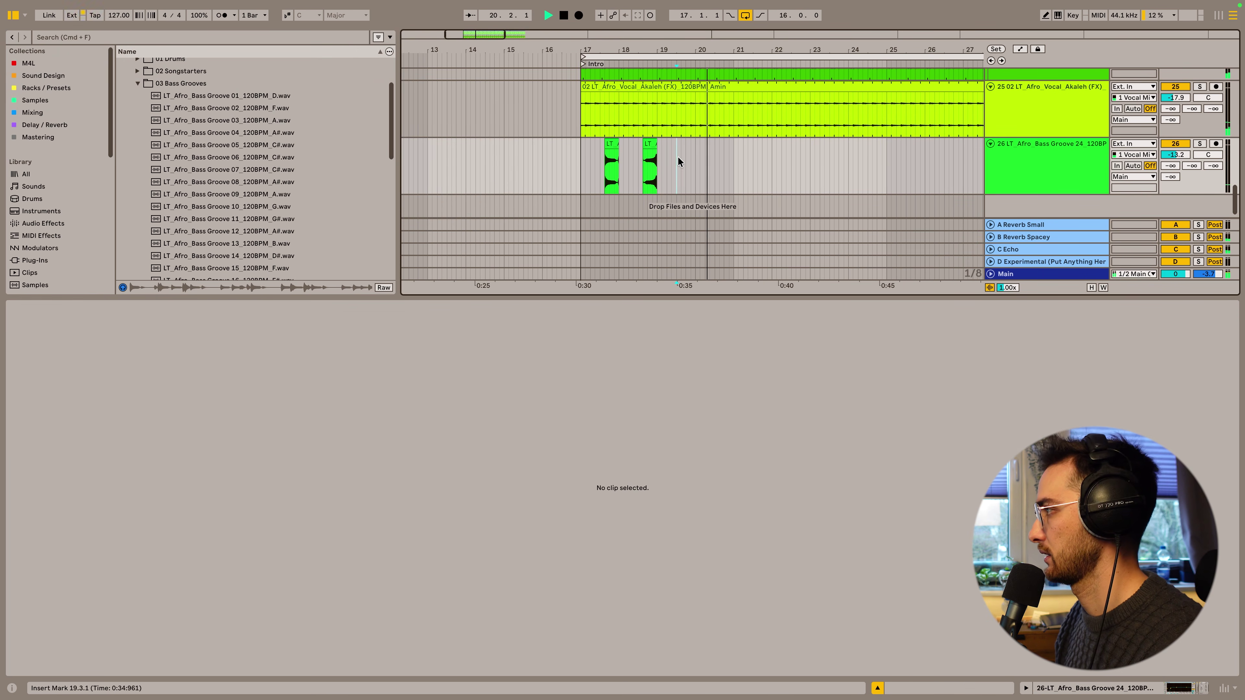
# Step: Set the arrangement grid to 2/1 and duplicate bars 17 to 21 of the bass track three times, filling it up to bar 33
pyautogui.rightClick(691, 165)
pyautogui.click(779, 339)
pyautogui.click(649, 175)
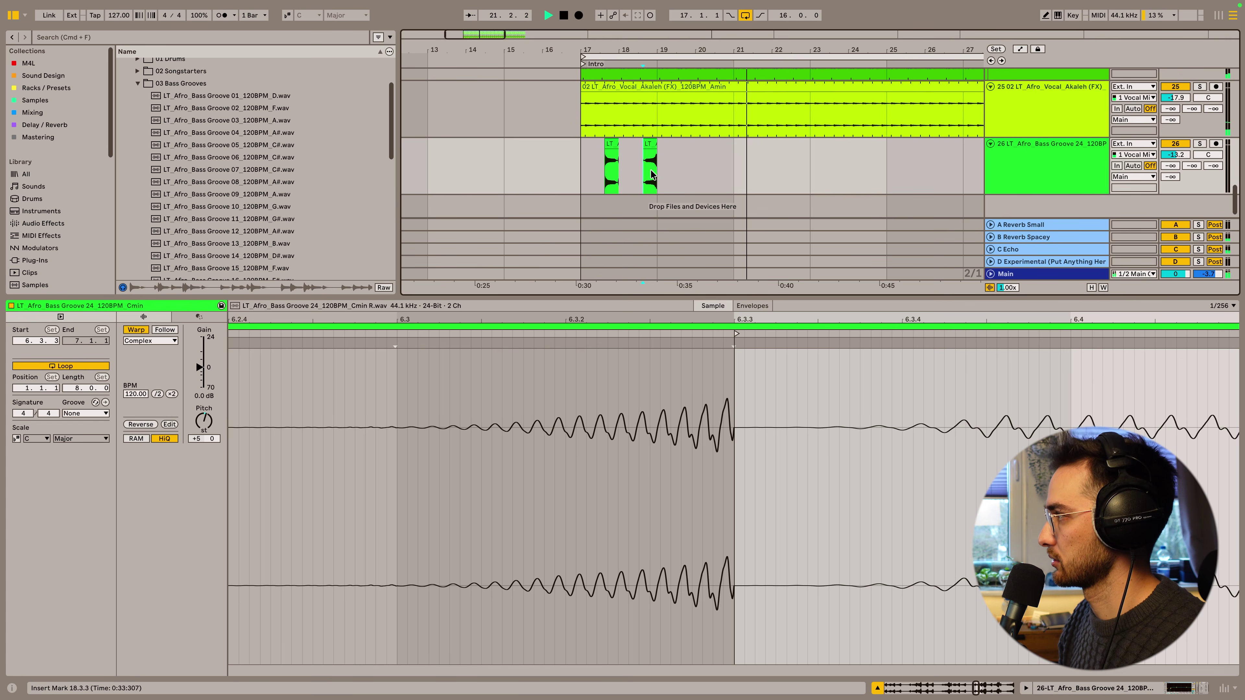
pyautogui.click(655, 180)
pyautogui.hotkey('shift', 'Tab')
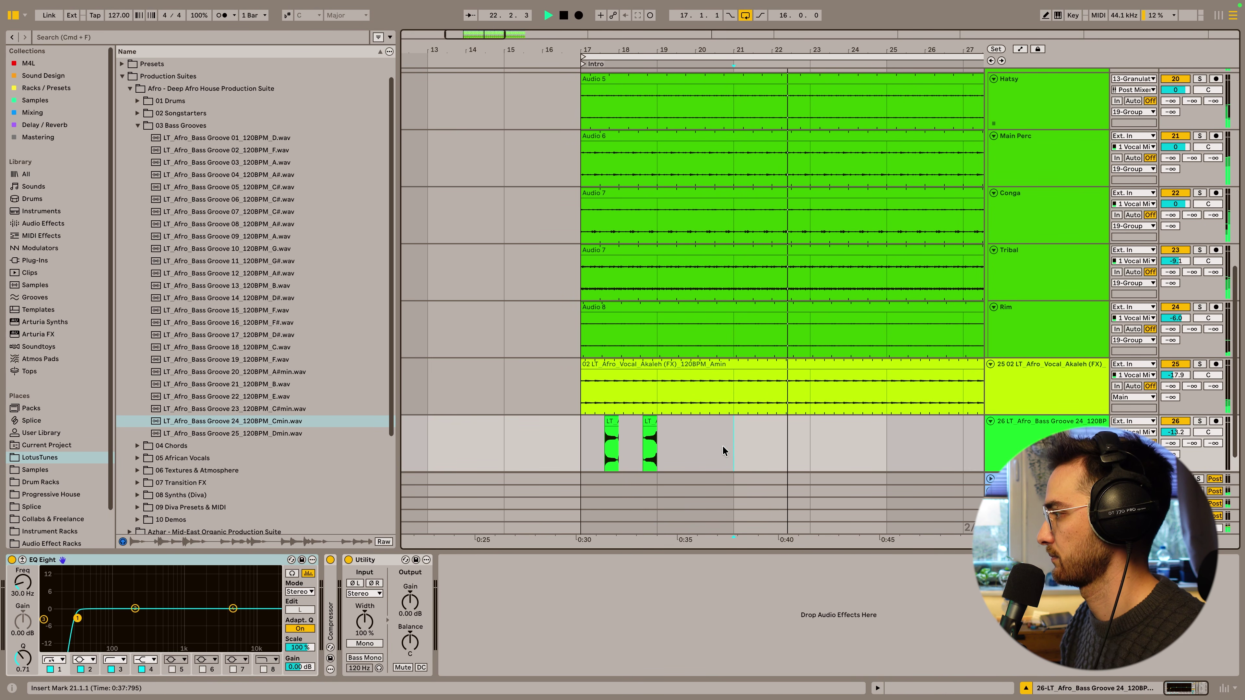
pyautogui.moveTo(729, 450); pyautogui.dragTo(559, 445)
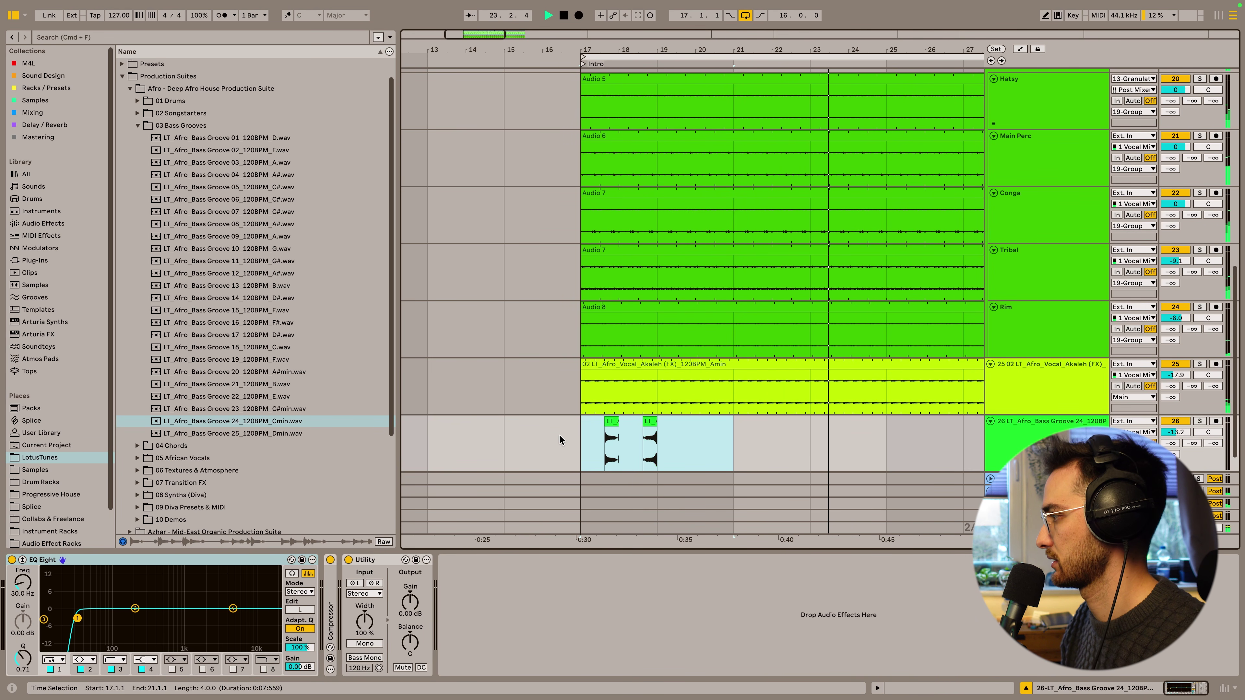
pyautogui.press('super+d')
pyautogui.press('super+d')
pyautogui.press('super+d')
pyautogui.press('-')
pyautogui.press('-')
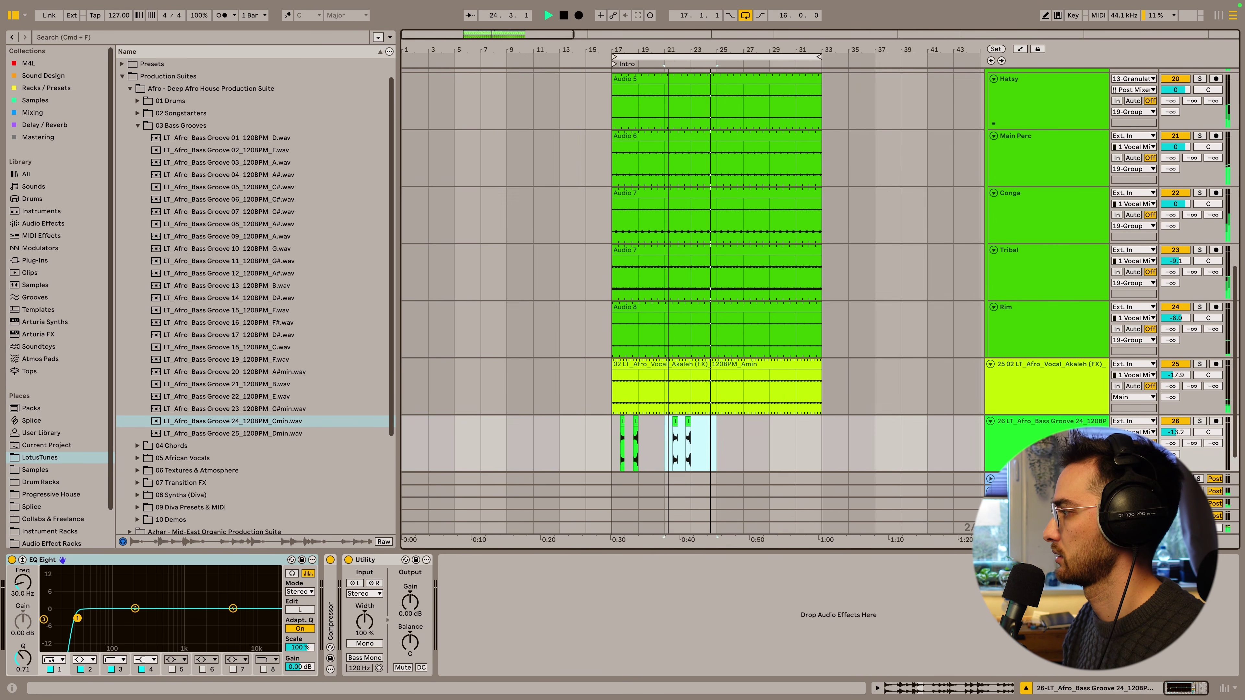
pyautogui.click(644, 445)
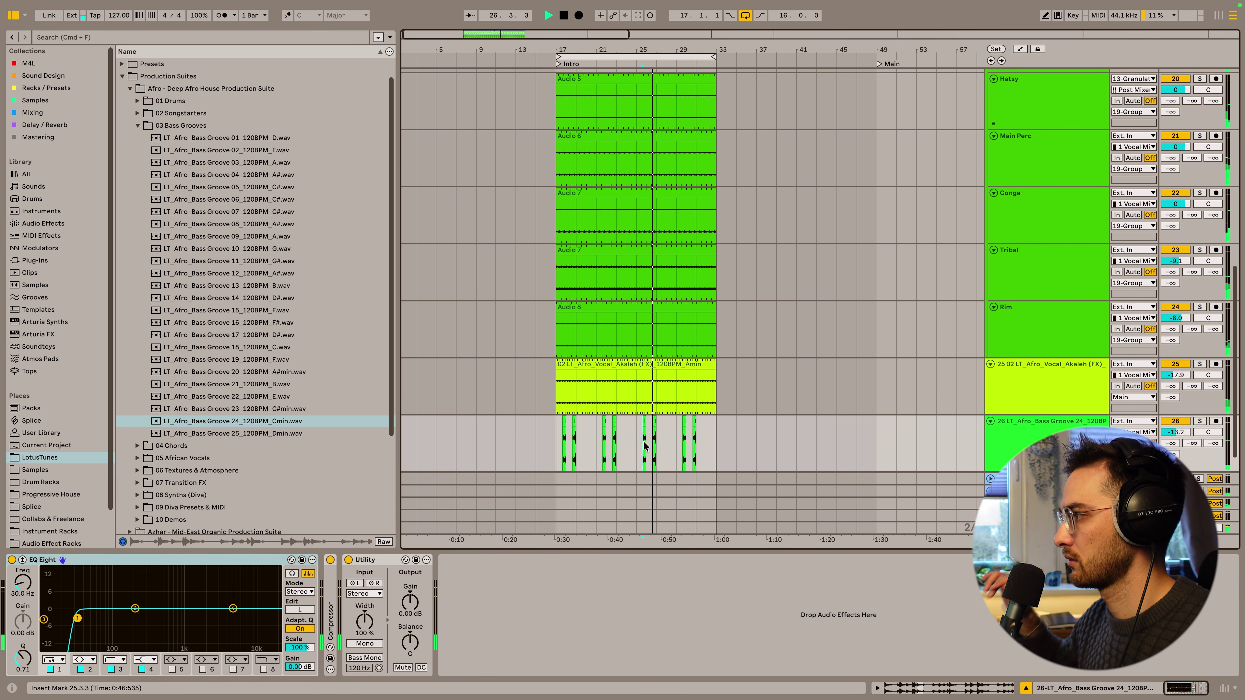
pyautogui.click(138, 125)
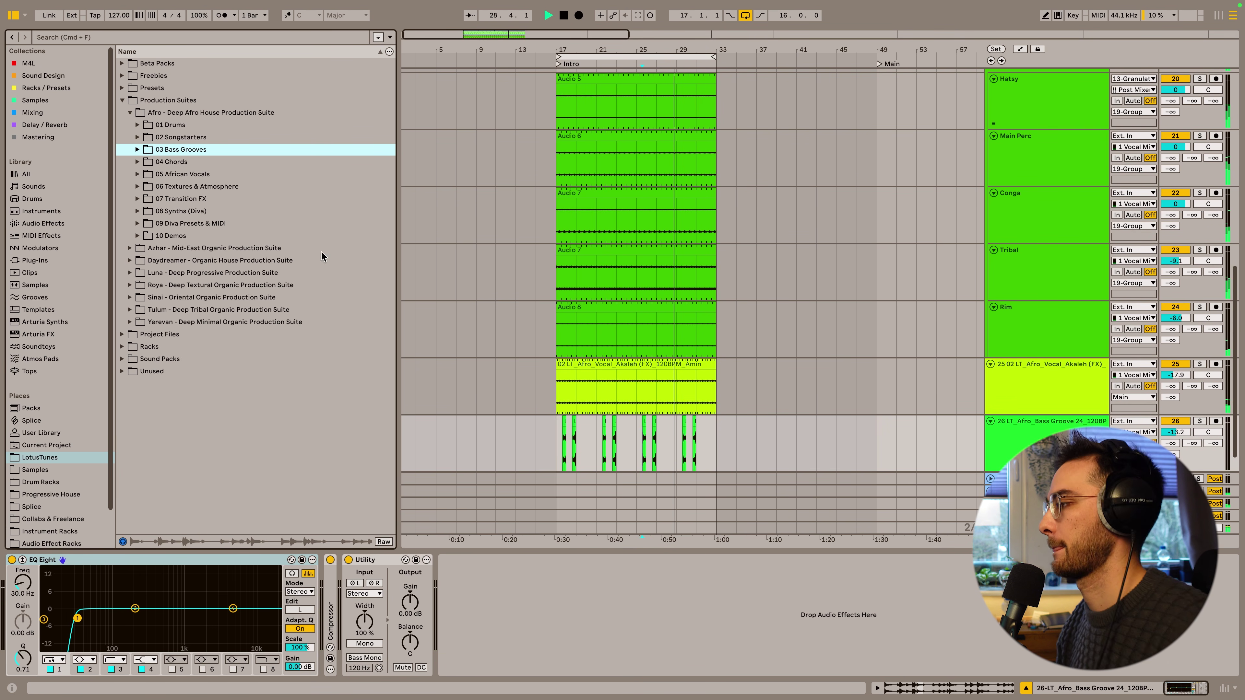
# Step: Set the Highpass macro on the main track's effect rack to 48
pyautogui.scroll(5, 703, 265)
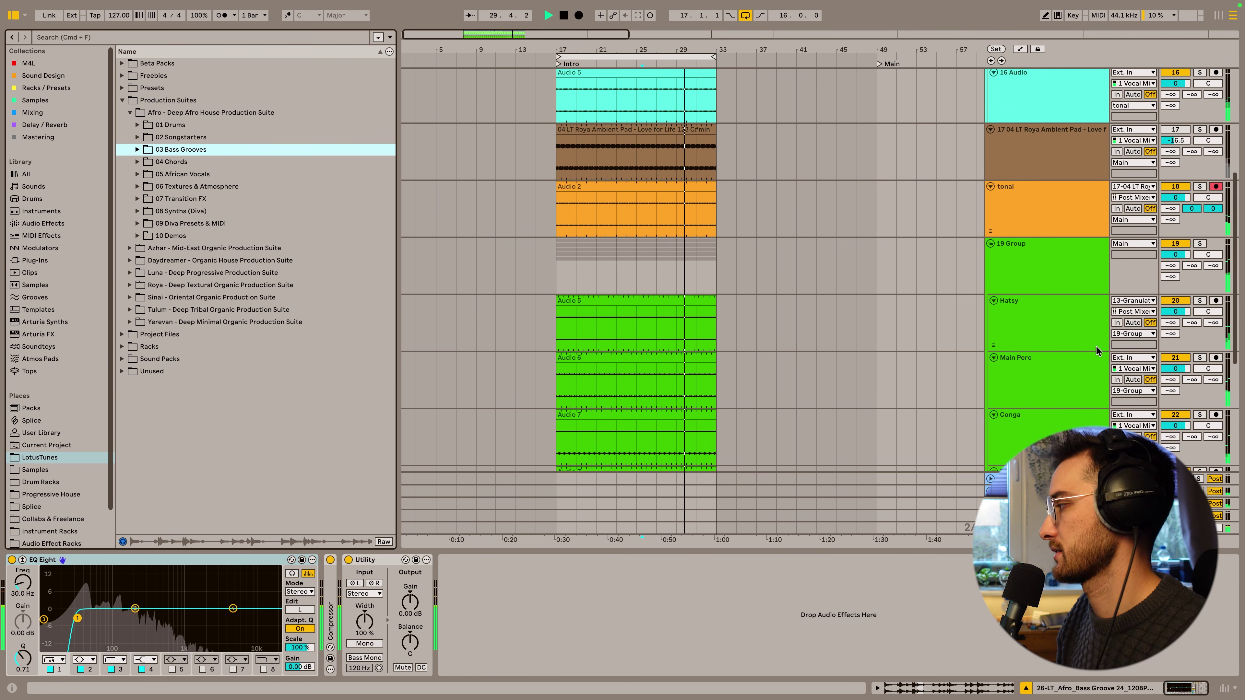
pyautogui.click(904, 529)
pyautogui.moveTo(63, 638); pyautogui.dragTo(64, 628)
pyautogui.scroll(-5, 786, 406)
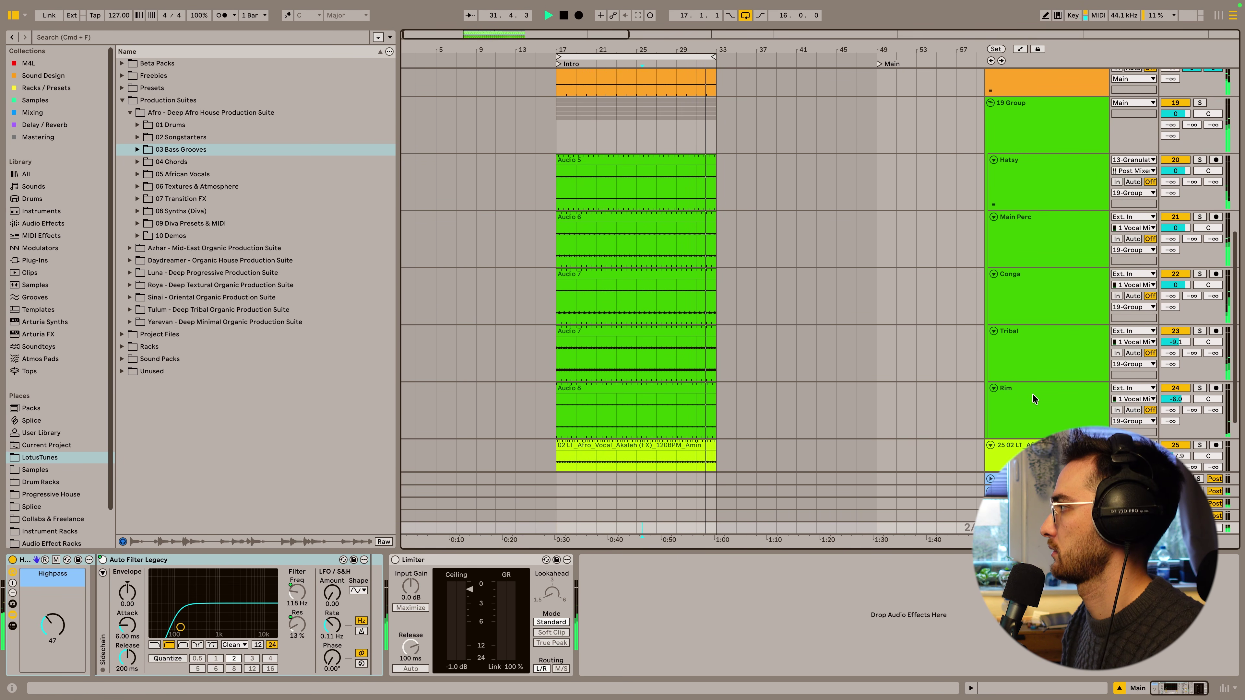
# Step: Try a 0 dB send from the drum group (19 Group) to the B-Reverb Spacey return and inspect that return's device chain
pyautogui.scroll(6, 998, 231)
pyautogui.scroll(5, 998, 230)
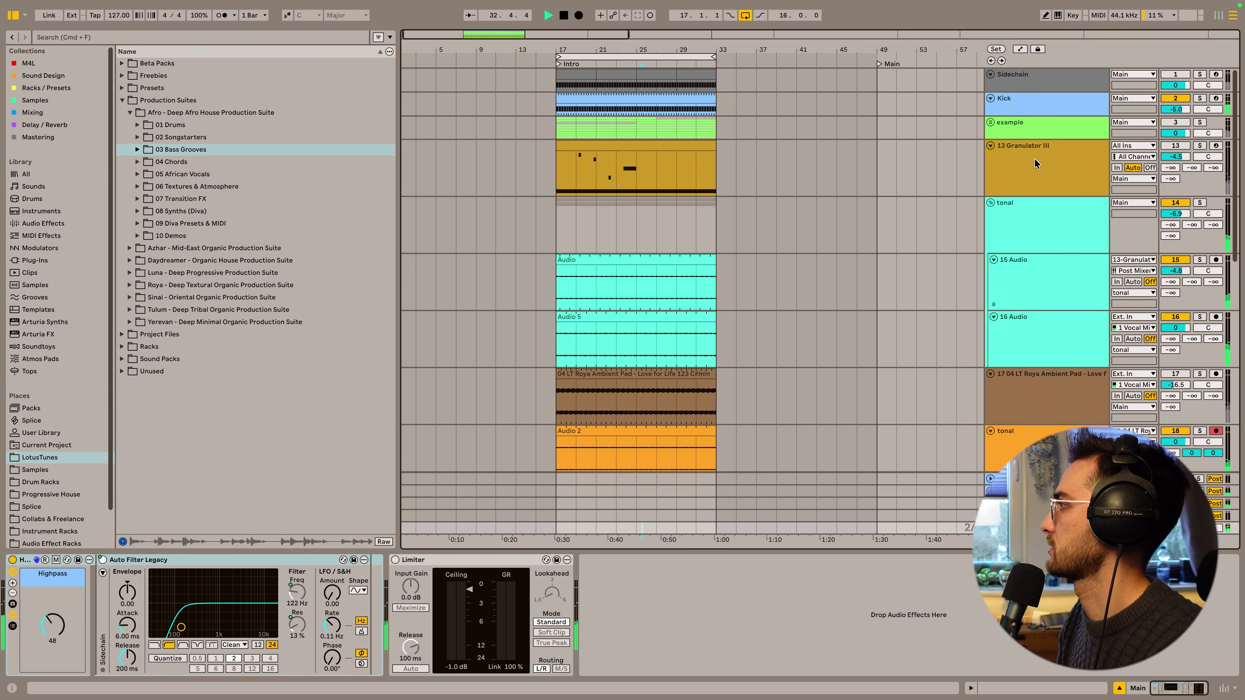
pyautogui.click(1034, 157)
pyautogui.click(1031, 216)
pyautogui.moveTo(1192, 225); pyautogui.dragTo(1192, 206)
pyautogui.scroll(-6, 1051, 326)
pyautogui.click(1066, 347)
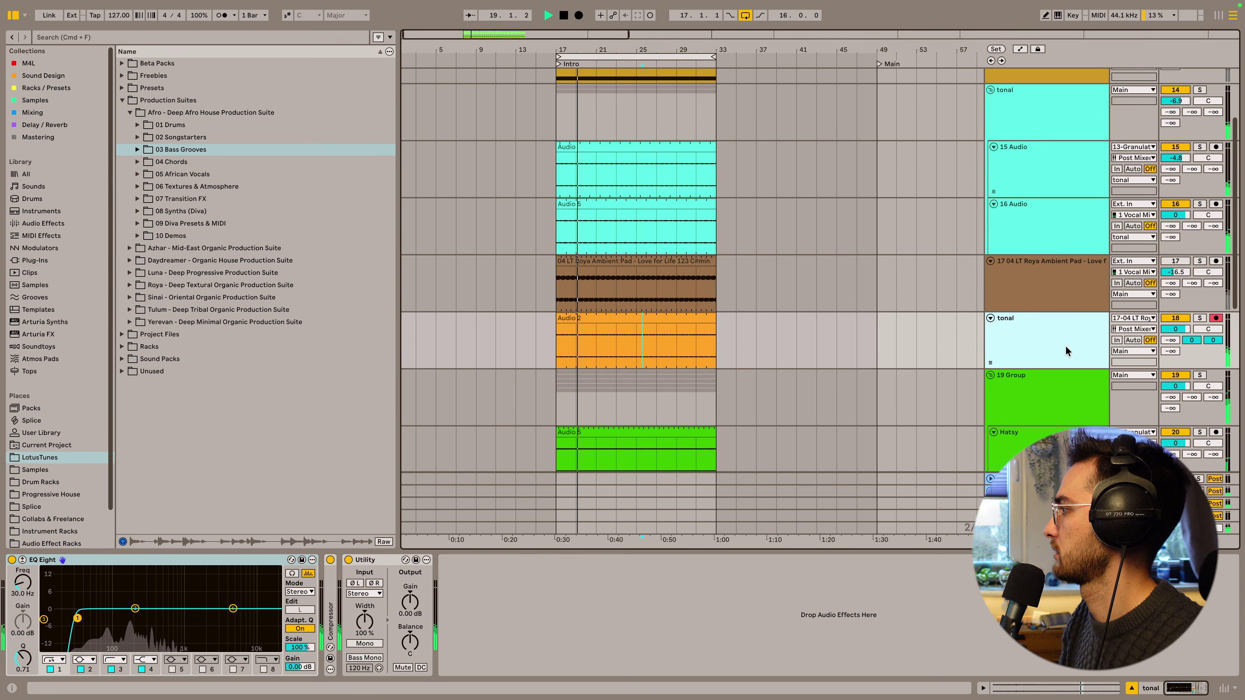
pyautogui.moveTo(1191, 334); pyautogui.dragTo(1191, 314)
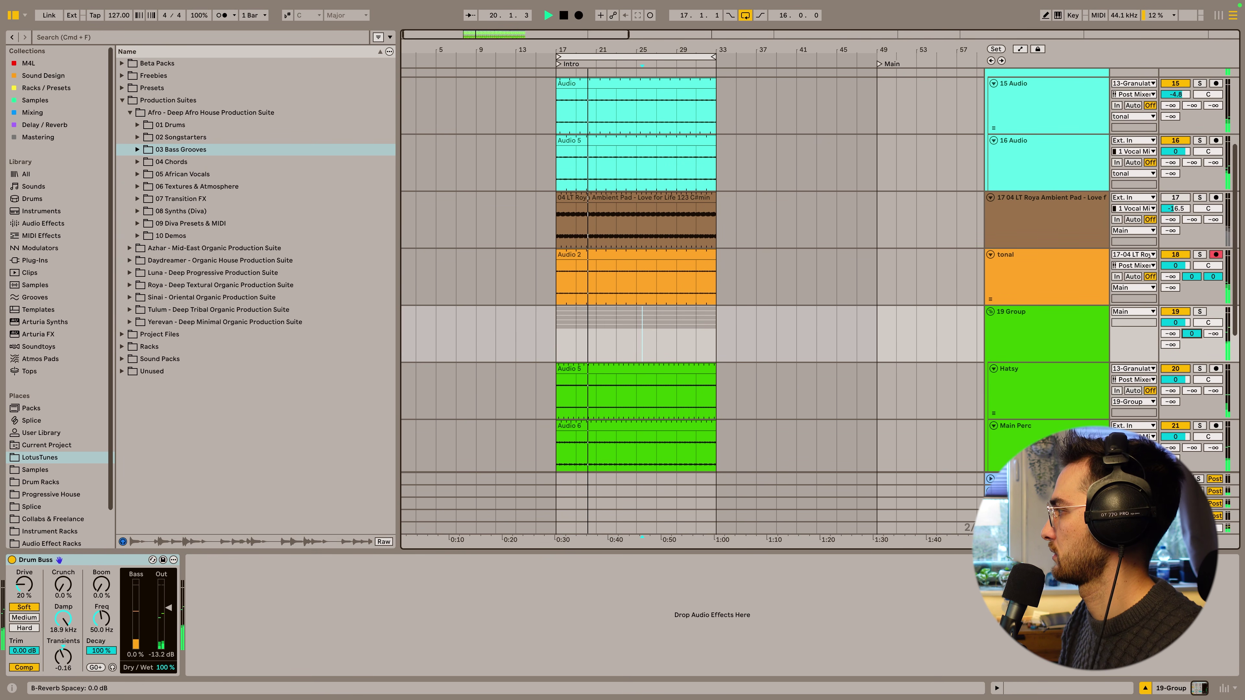
pyautogui.click(1044, 492)
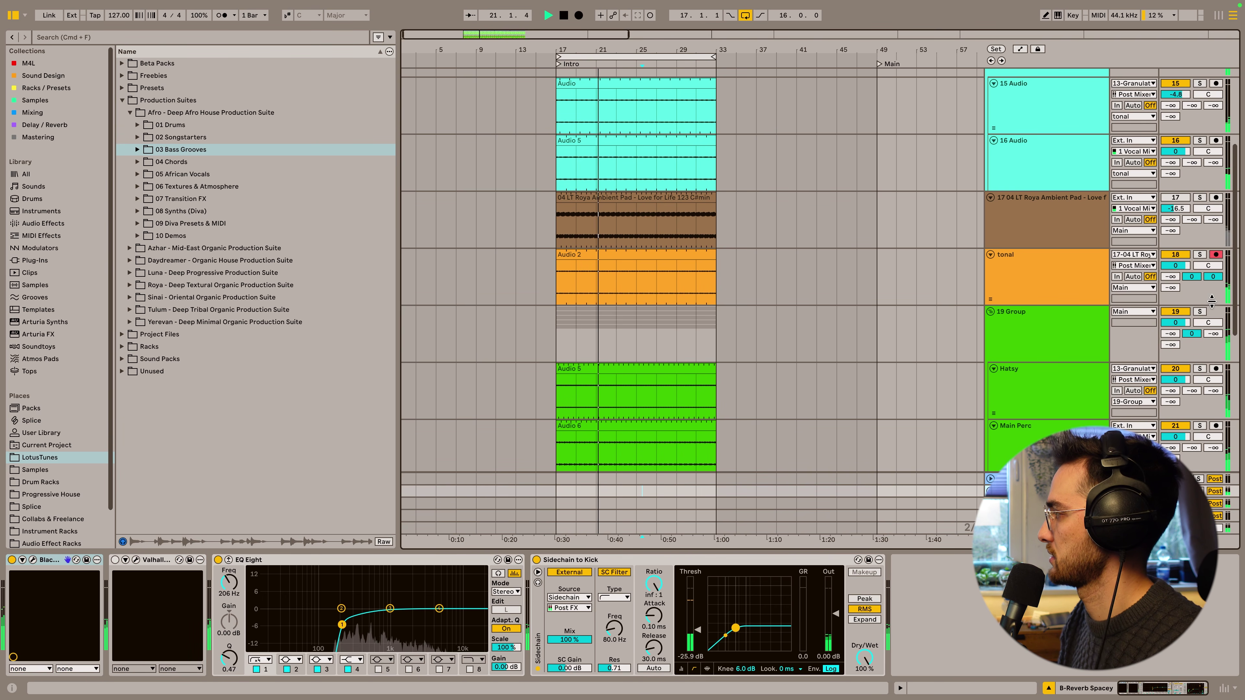
pyautogui.moveTo(1192, 334); pyautogui.dragTo(1196, 373)
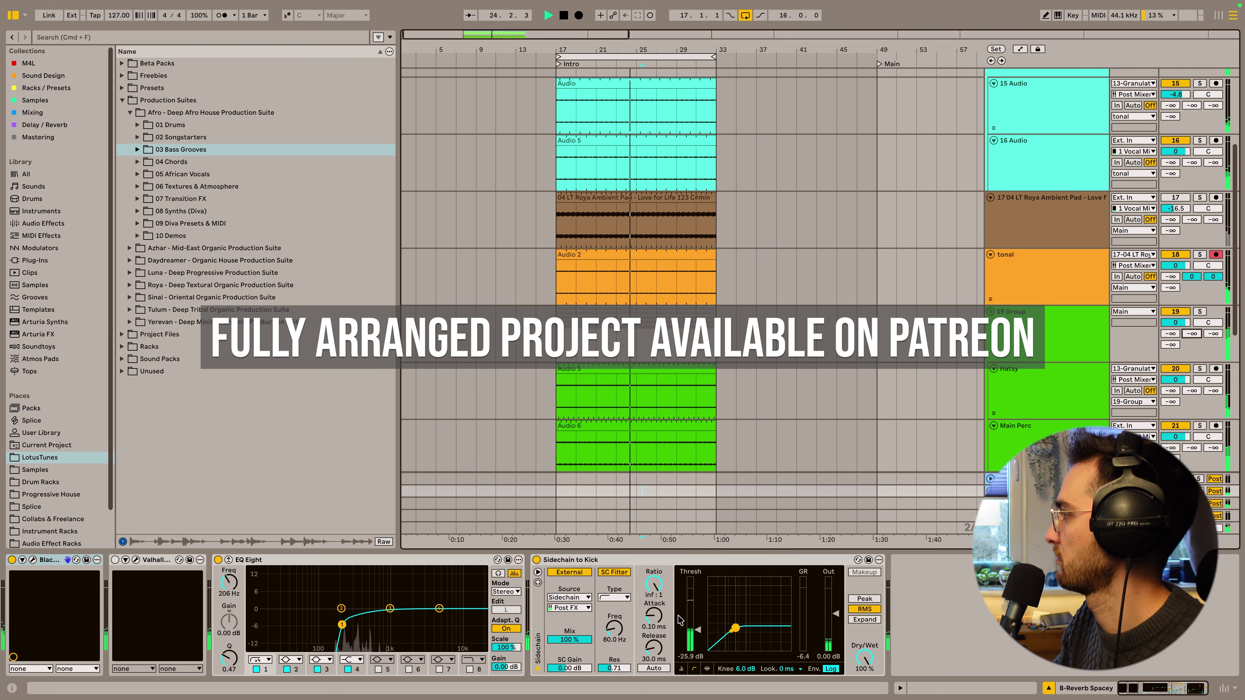
# Step: Browse the Afro suite's songstarters and audition 03 Mystery Bells and 15 Fast Pace
pyautogui.click(646, 343)
pyautogui.scroll(-6, 697, 379)
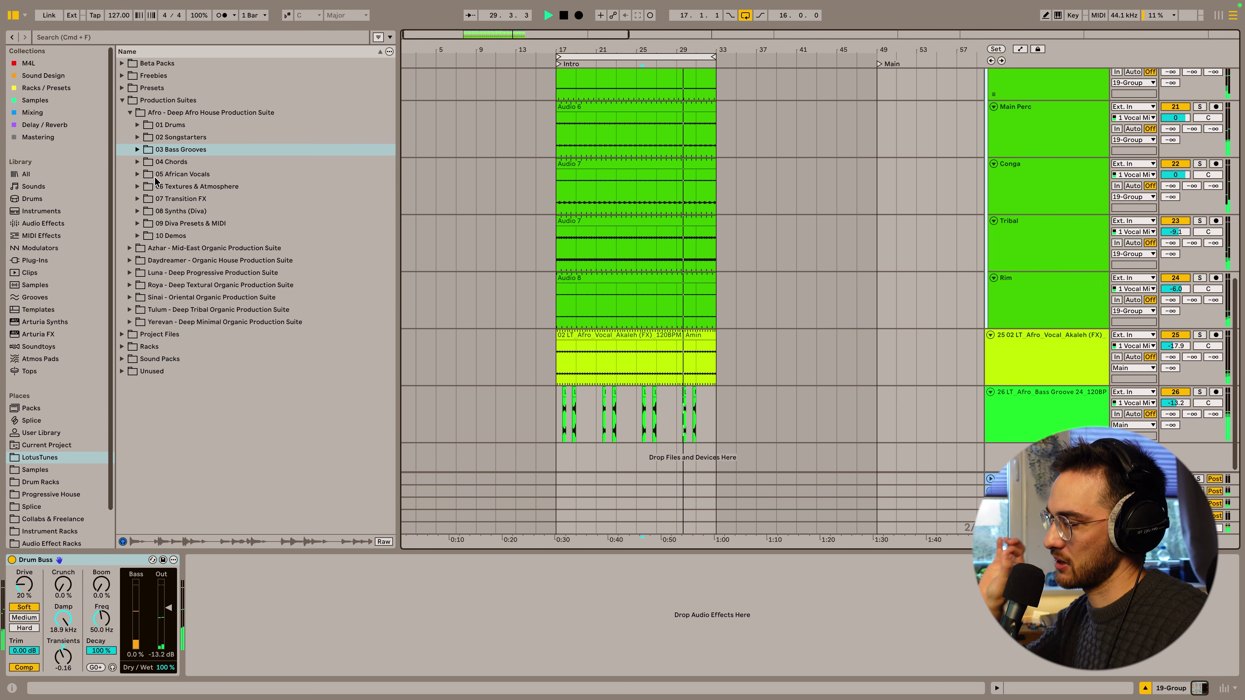
pyautogui.click(138, 137)
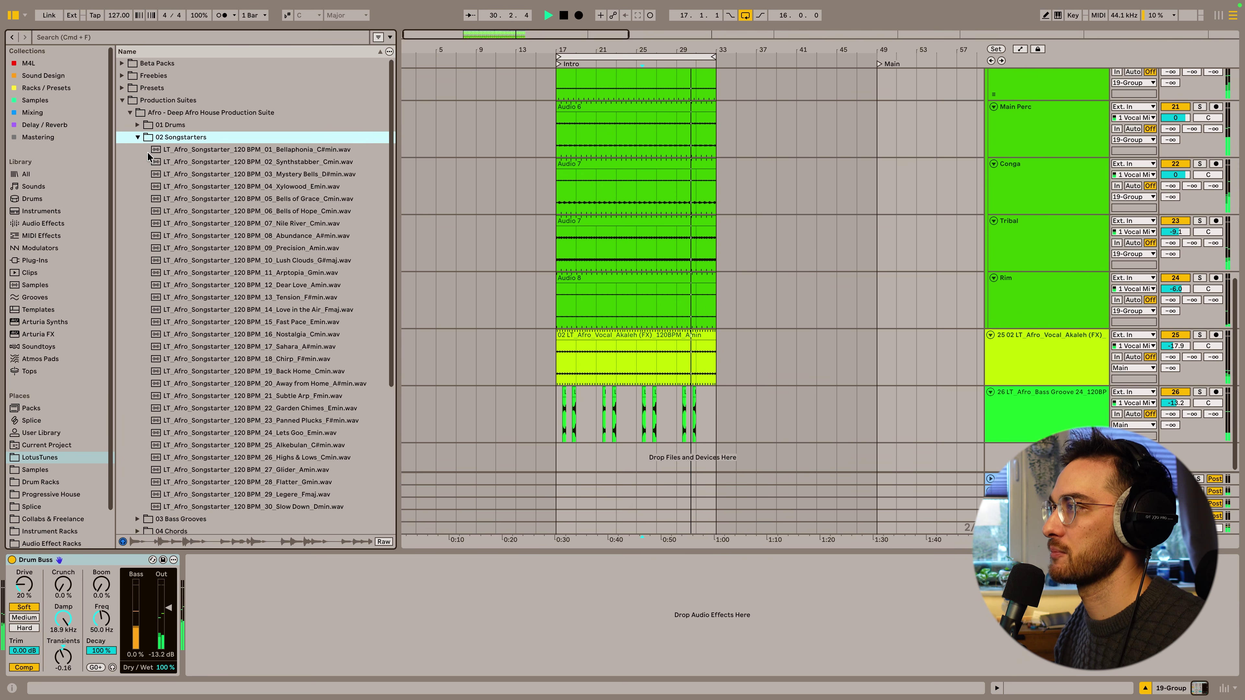
pyautogui.click(250, 175)
pyautogui.scroll(-3, 255, 189)
pyautogui.click(538, 338)
pyautogui.click(270, 253)
pyautogui.click(512, 356)
# Step: Select the Granulator III track's MIDI clip and bring up its device chain
pyautogui.scroll(5, 561, 364)
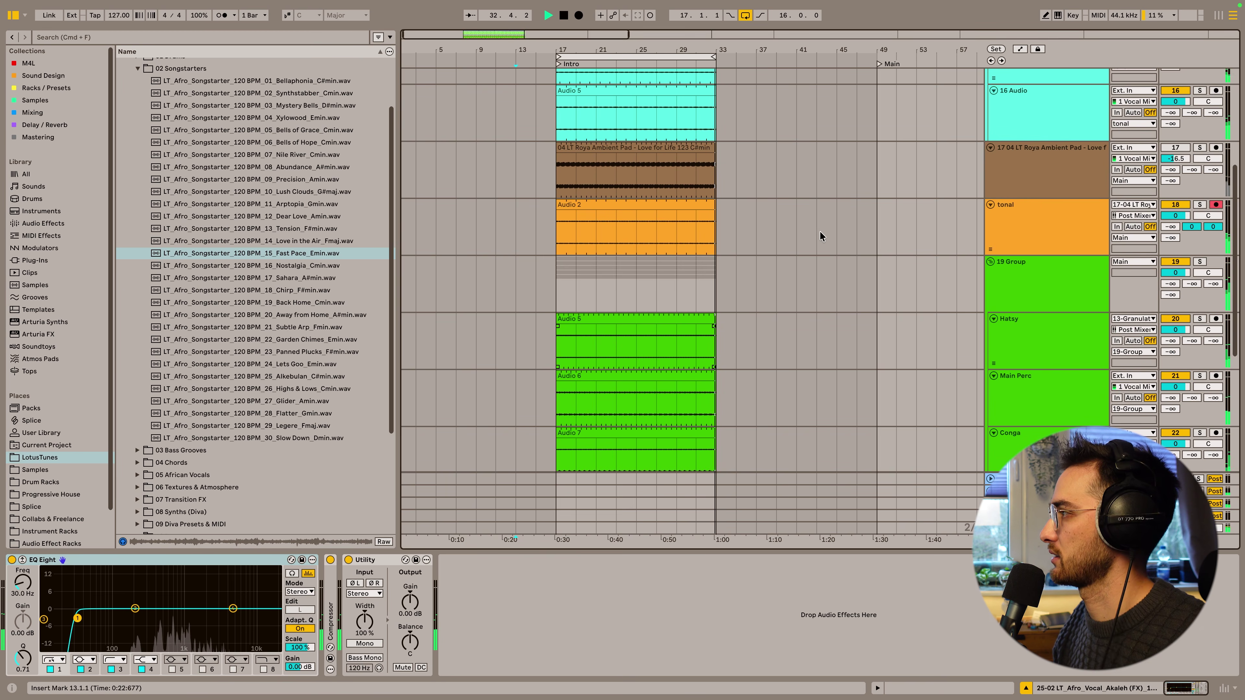
pyautogui.scroll(5, 824, 236)
pyautogui.click(594, 98)
pyautogui.scroll(3, 236, 245)
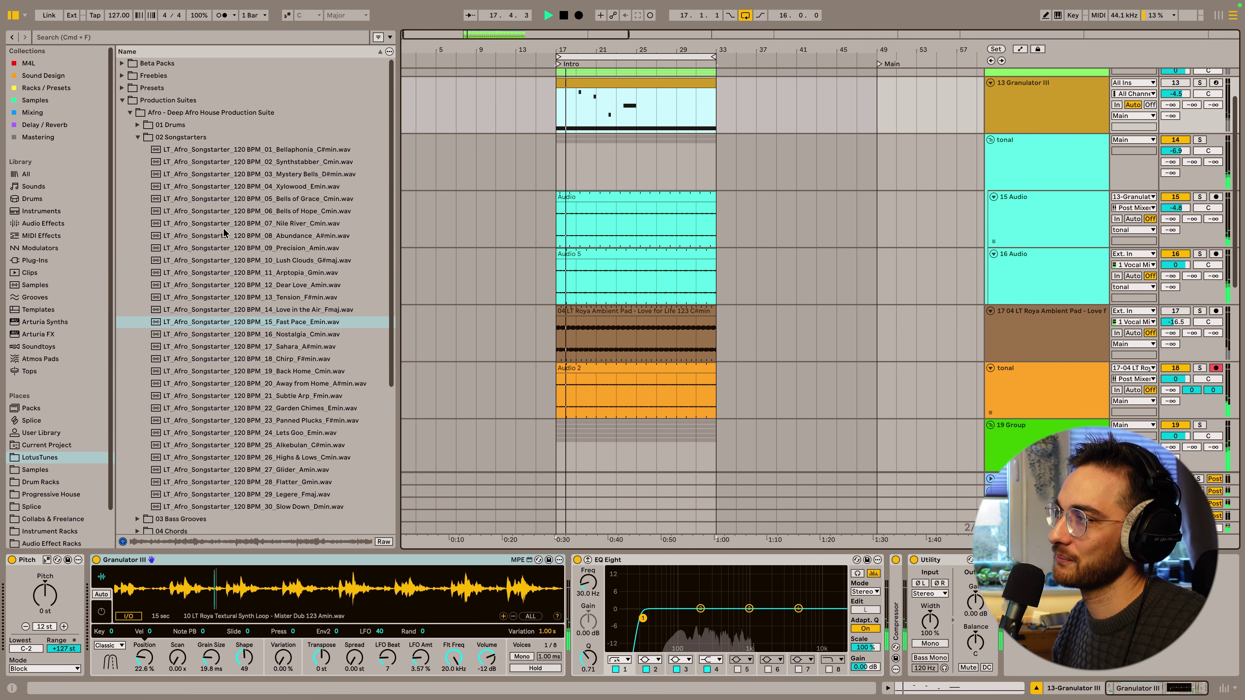
# Step: Collapse the Songstarters folder and look into the one-shots among the Afro suite's drum samples
pyautogui.click(138, 138)
pyautogui.scroll(-10, 596, 366)
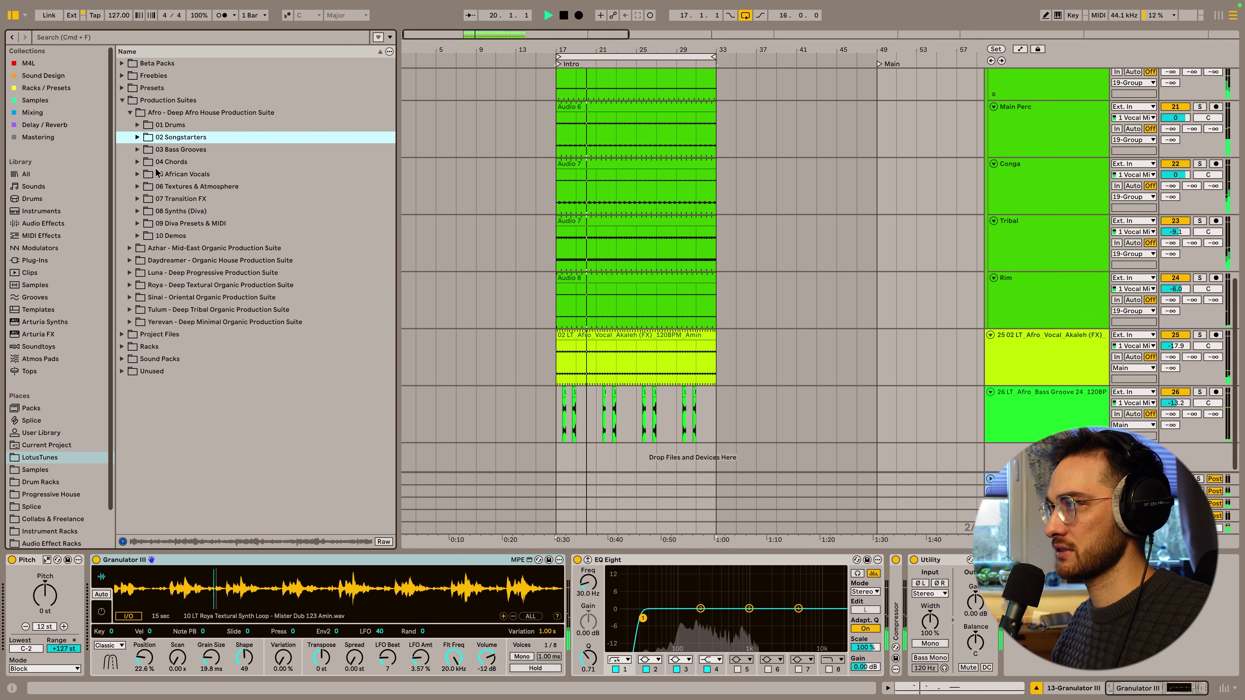
pyautogui.click(138, 125)
pyautogui.click(145, 150)
pyautogui.click(144, 149)
pyautogui.click(145, 149)
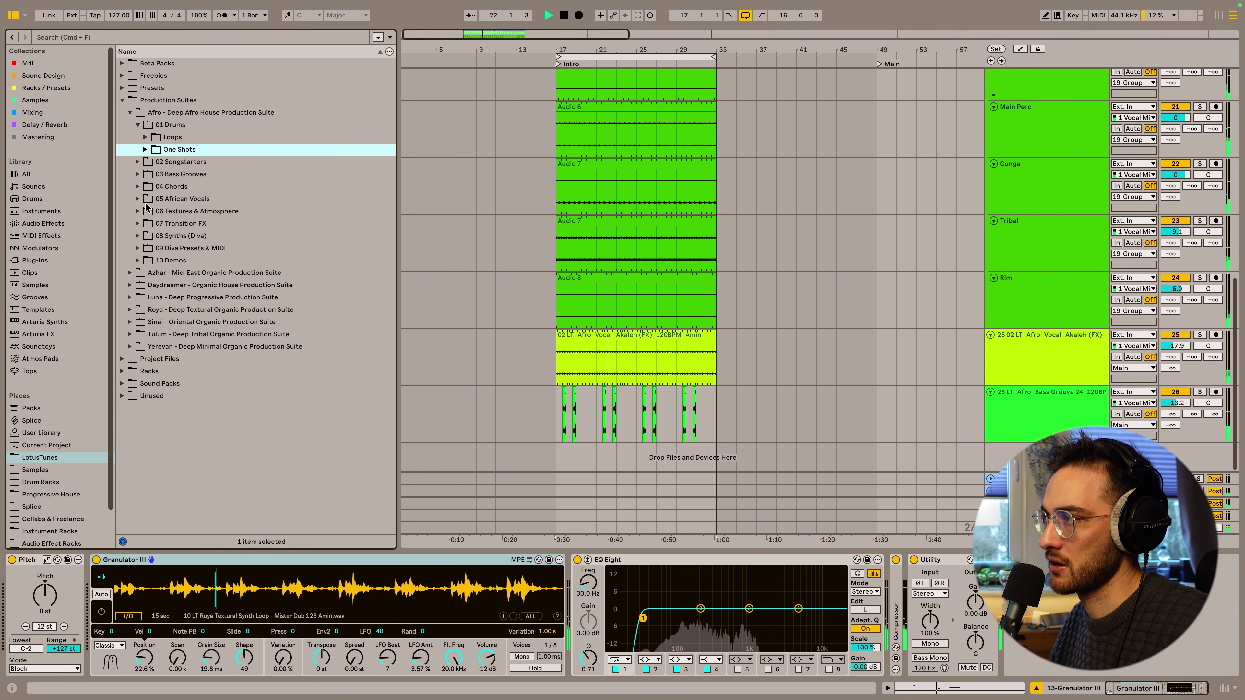